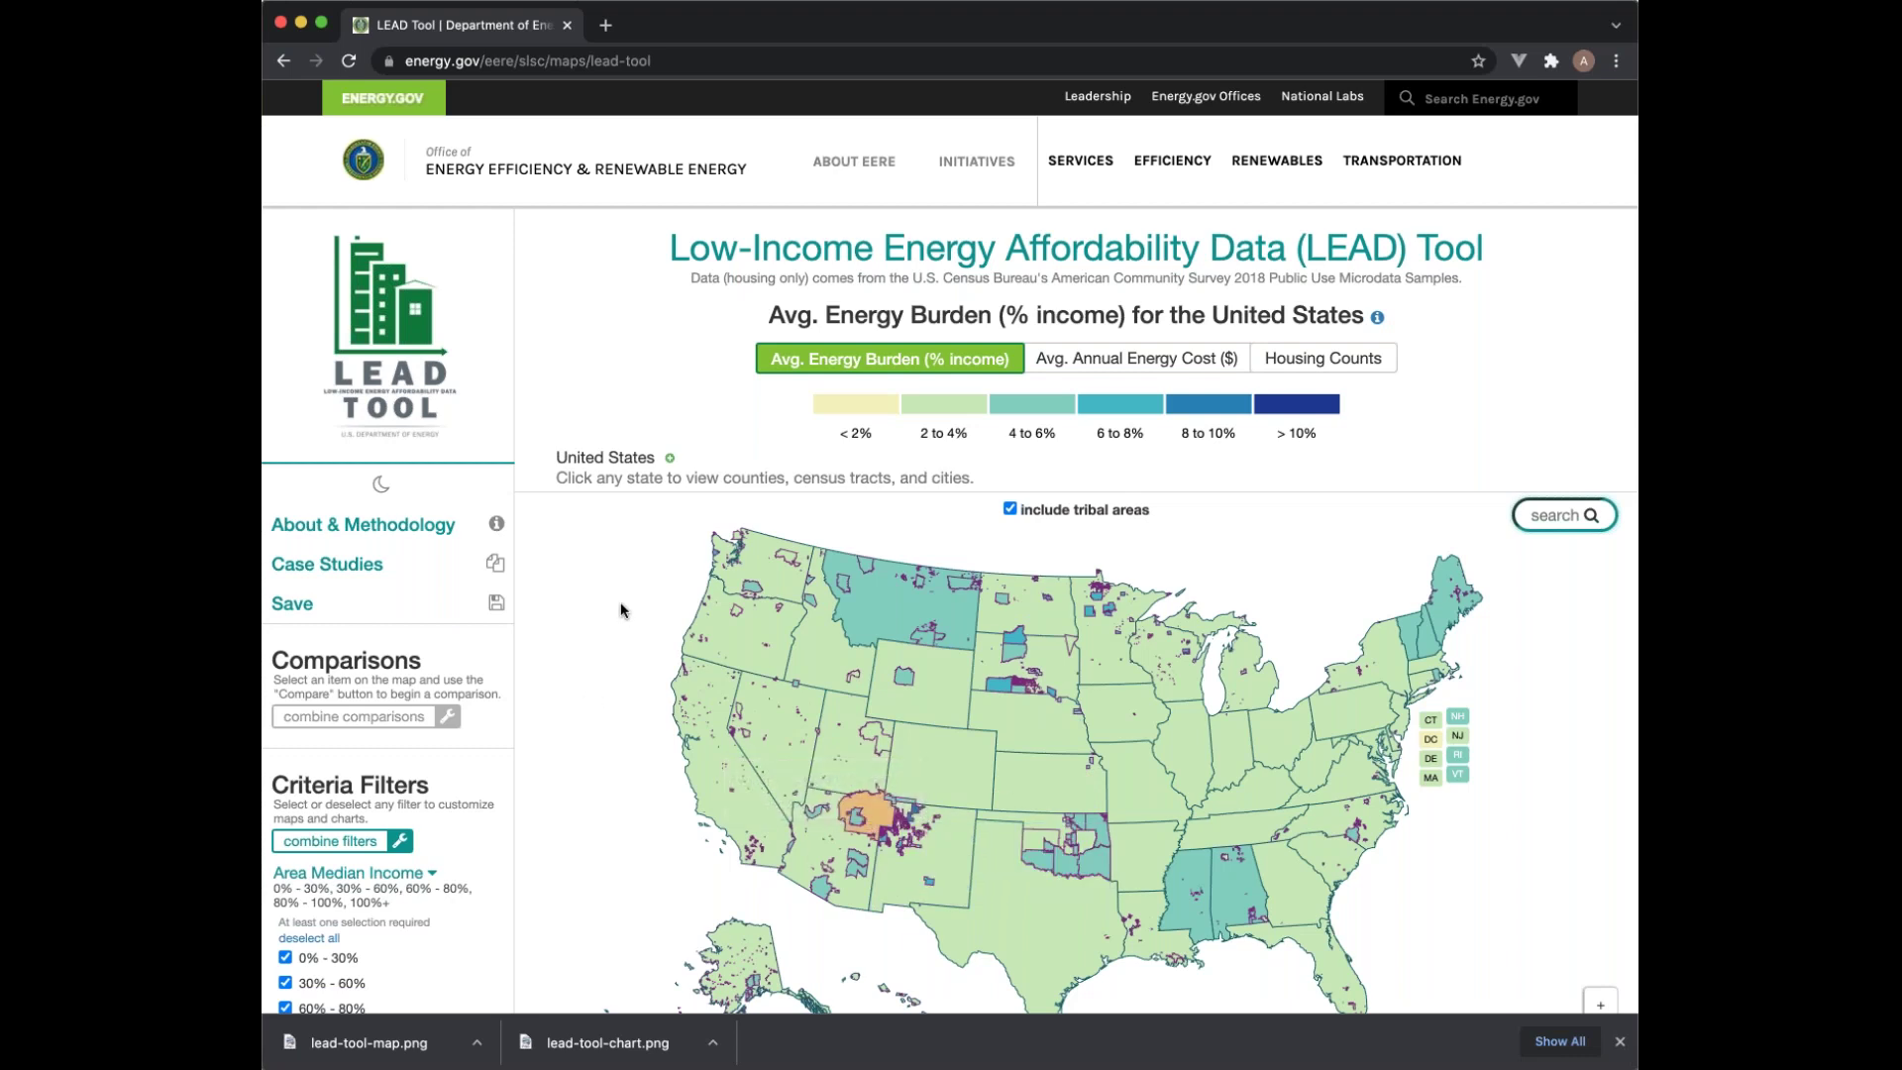
# Step: Inspect the Navajo Nation Reservation's energy burden and view the US map by average annual energy cost before returning to average energy burden
pyautogui.scroll(-3, 626, 450)
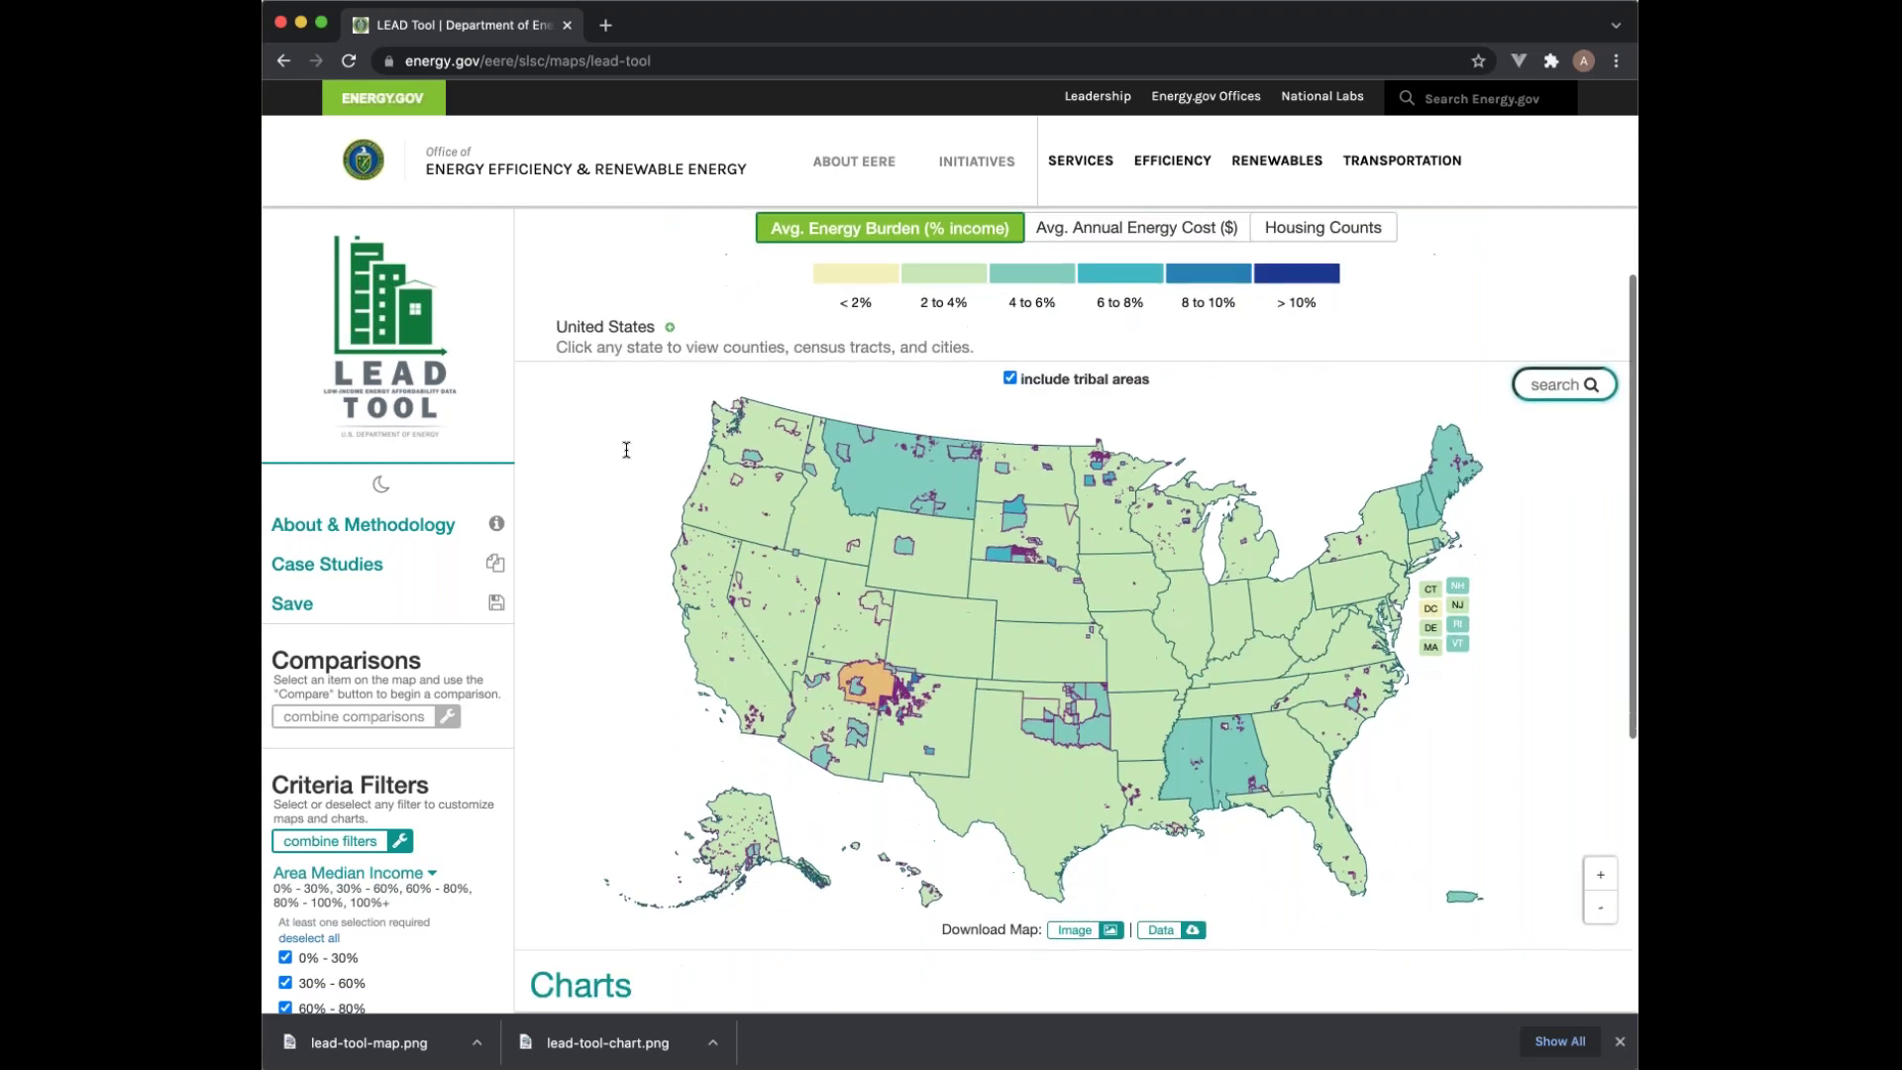
pyautogui.scroll(1, 625, 450)
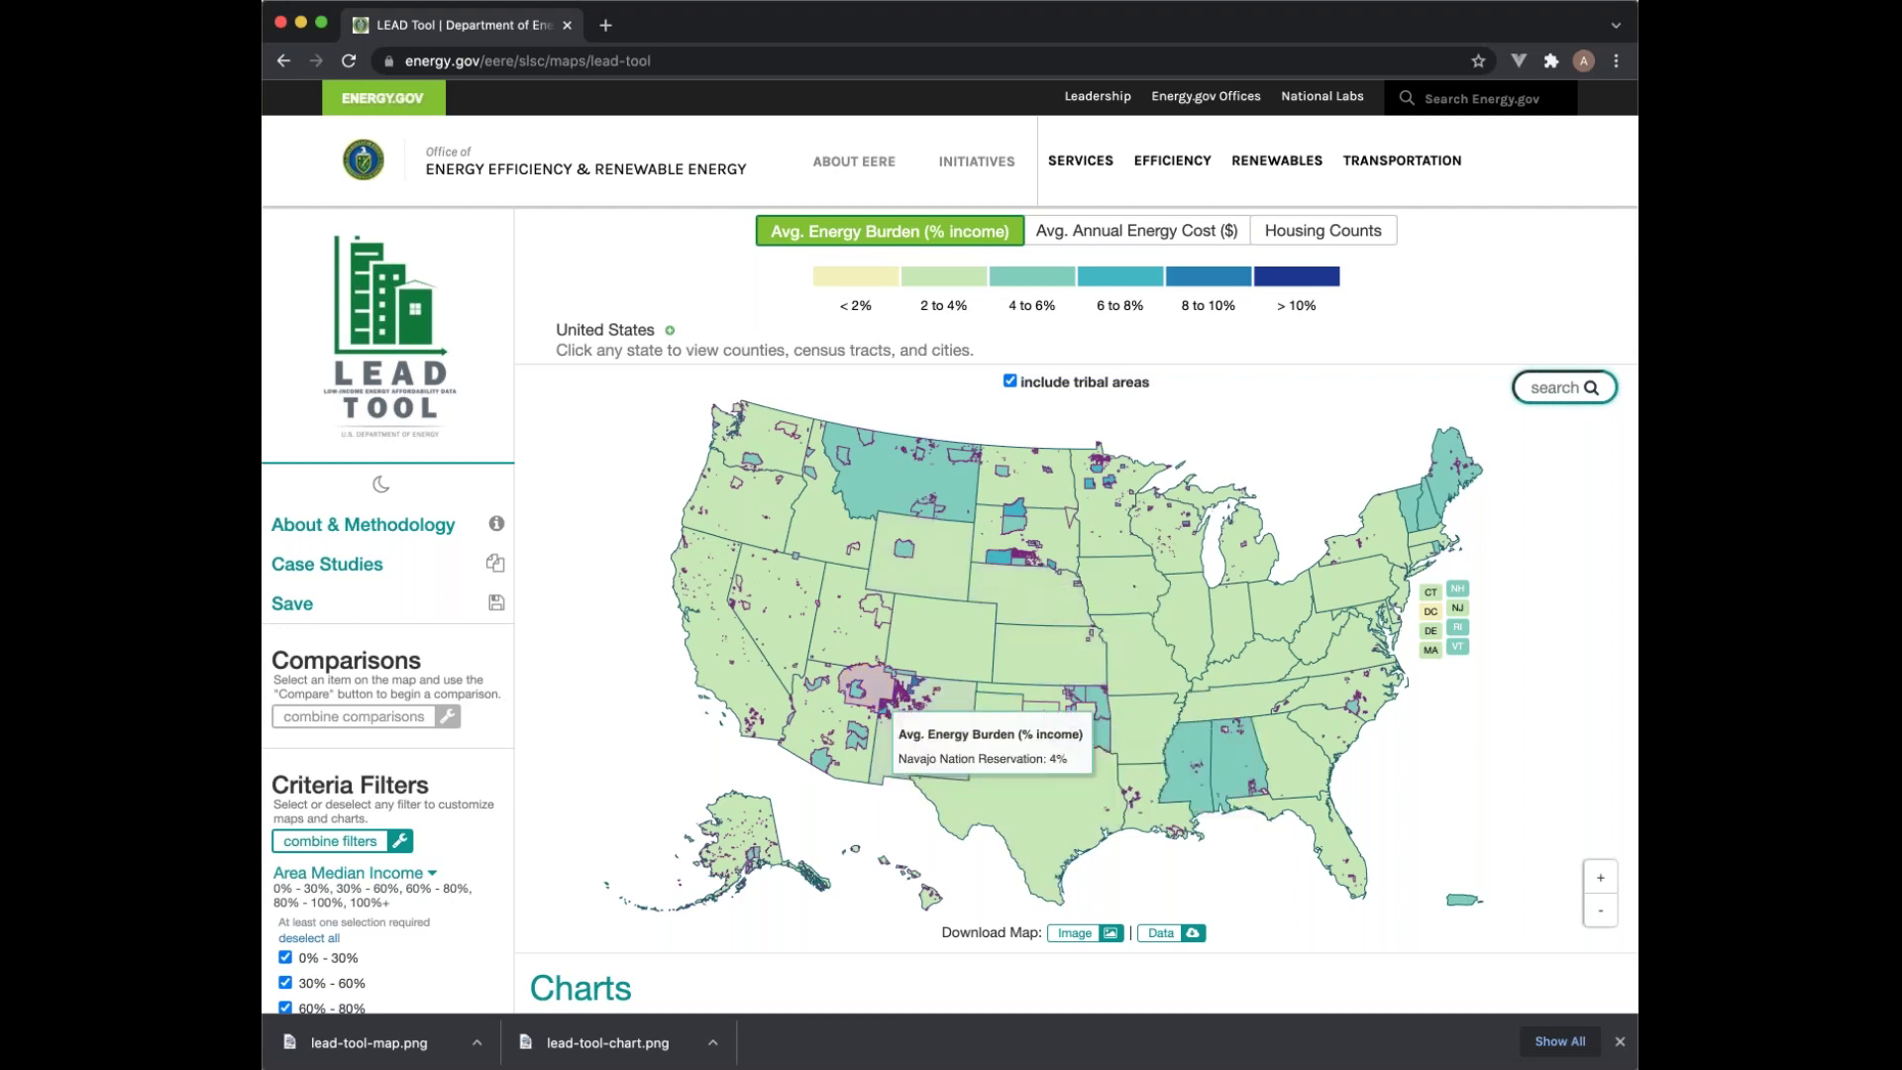
pyautogui.click(879, 704)
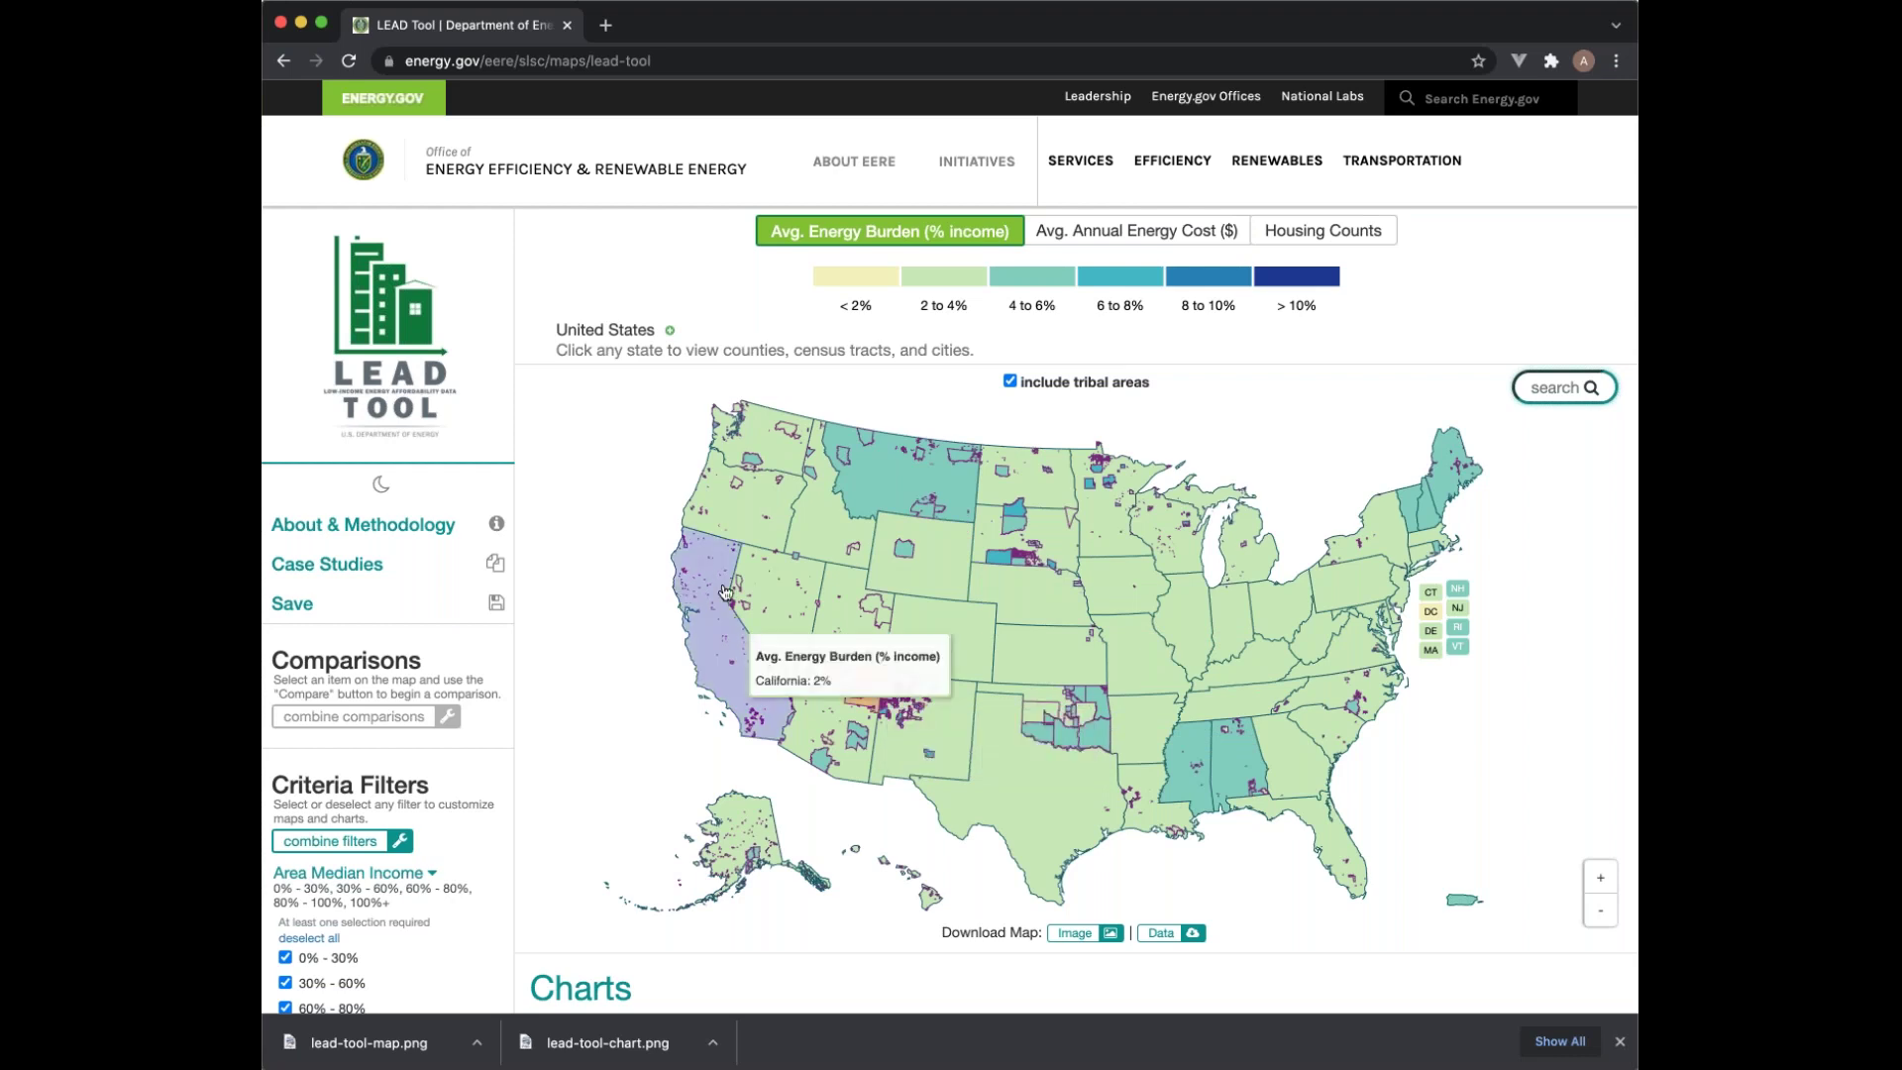
pyautogui.scroll(2, 630, 307)
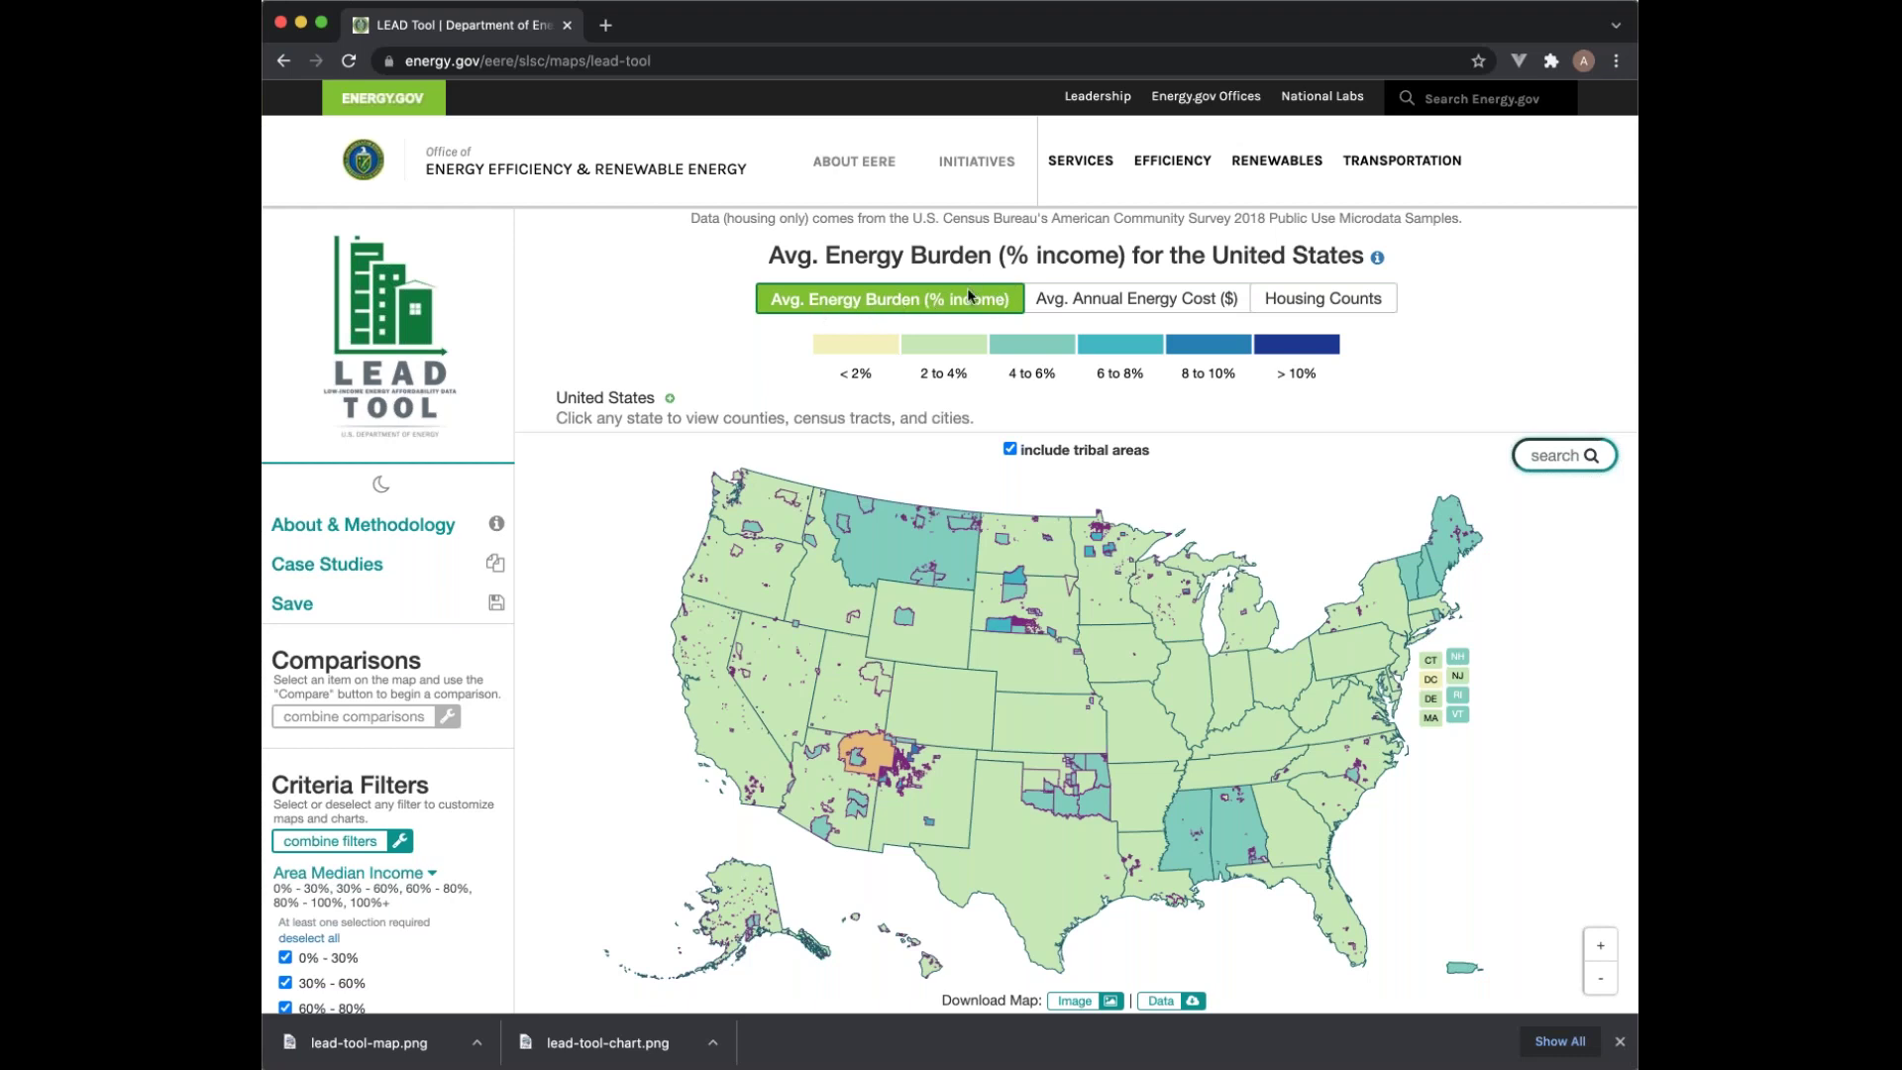
pyautogui.click(1145, 307)
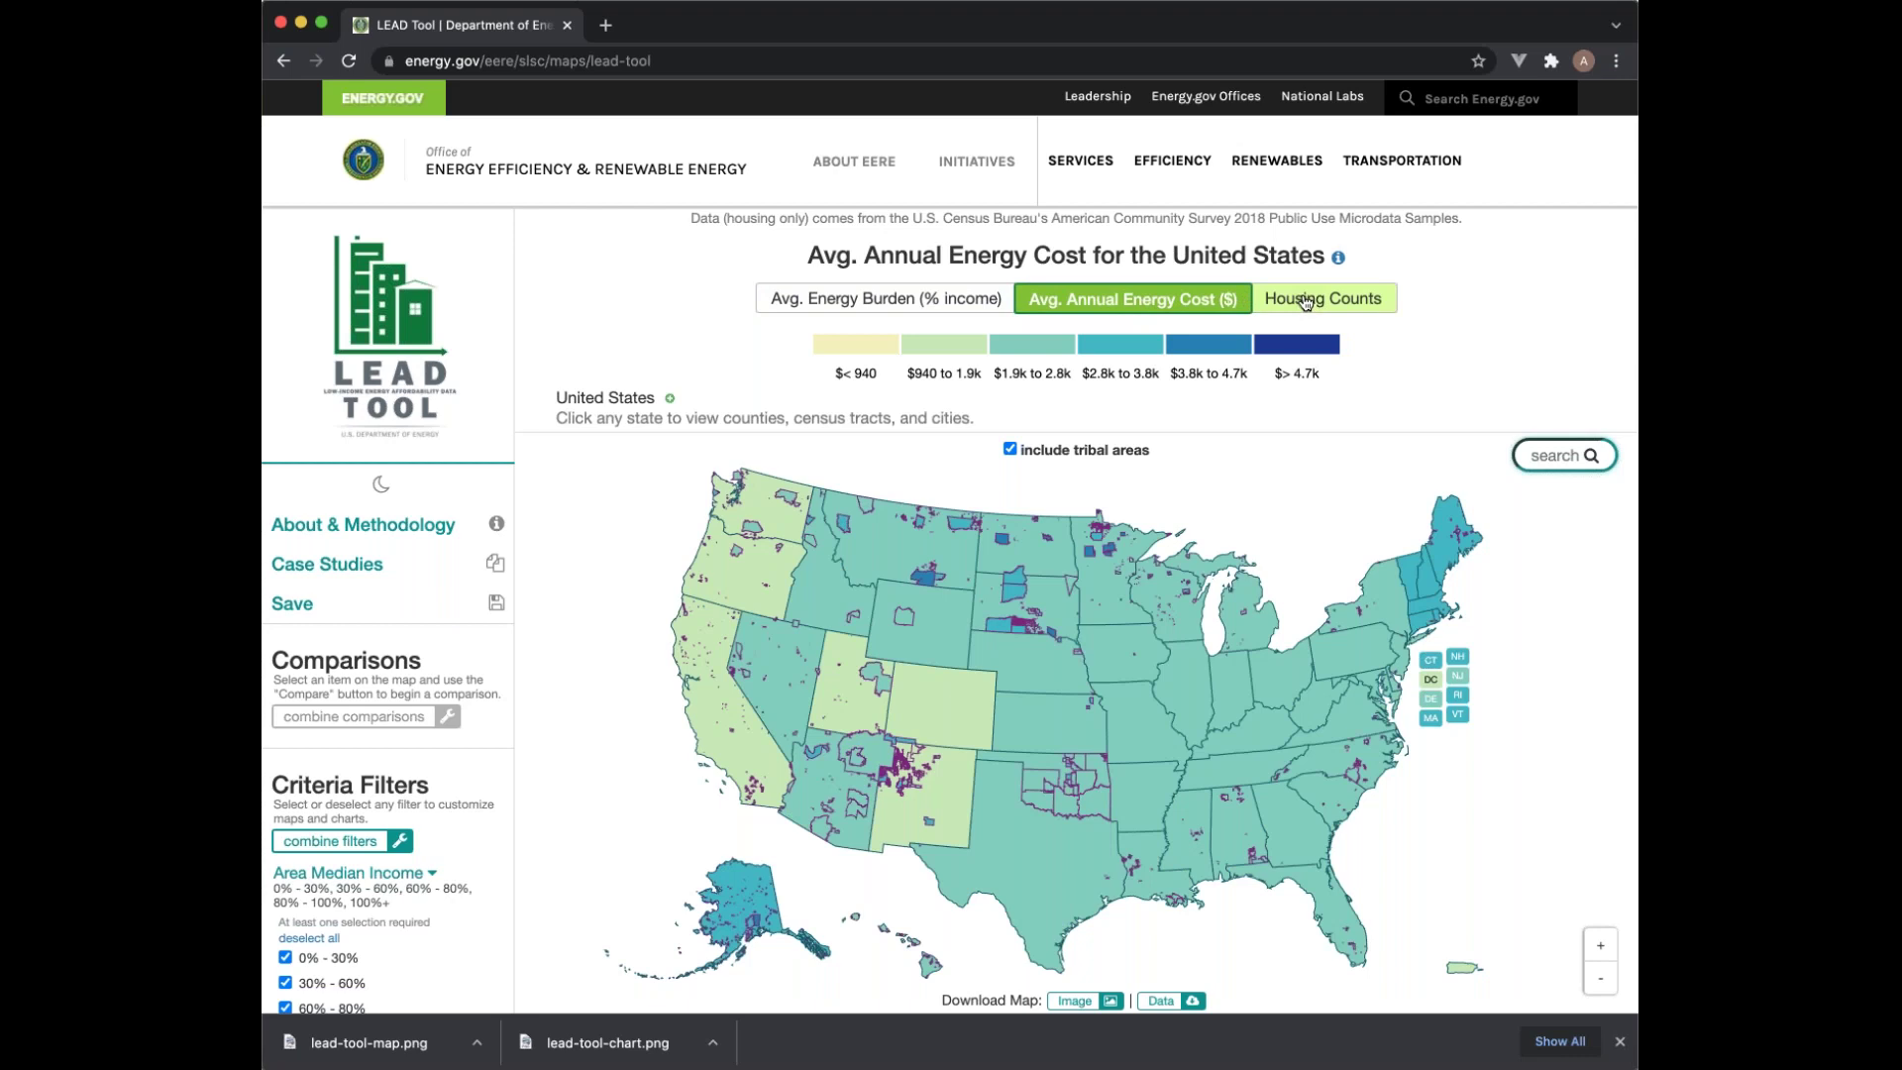
pyautogui.click(937, 300)
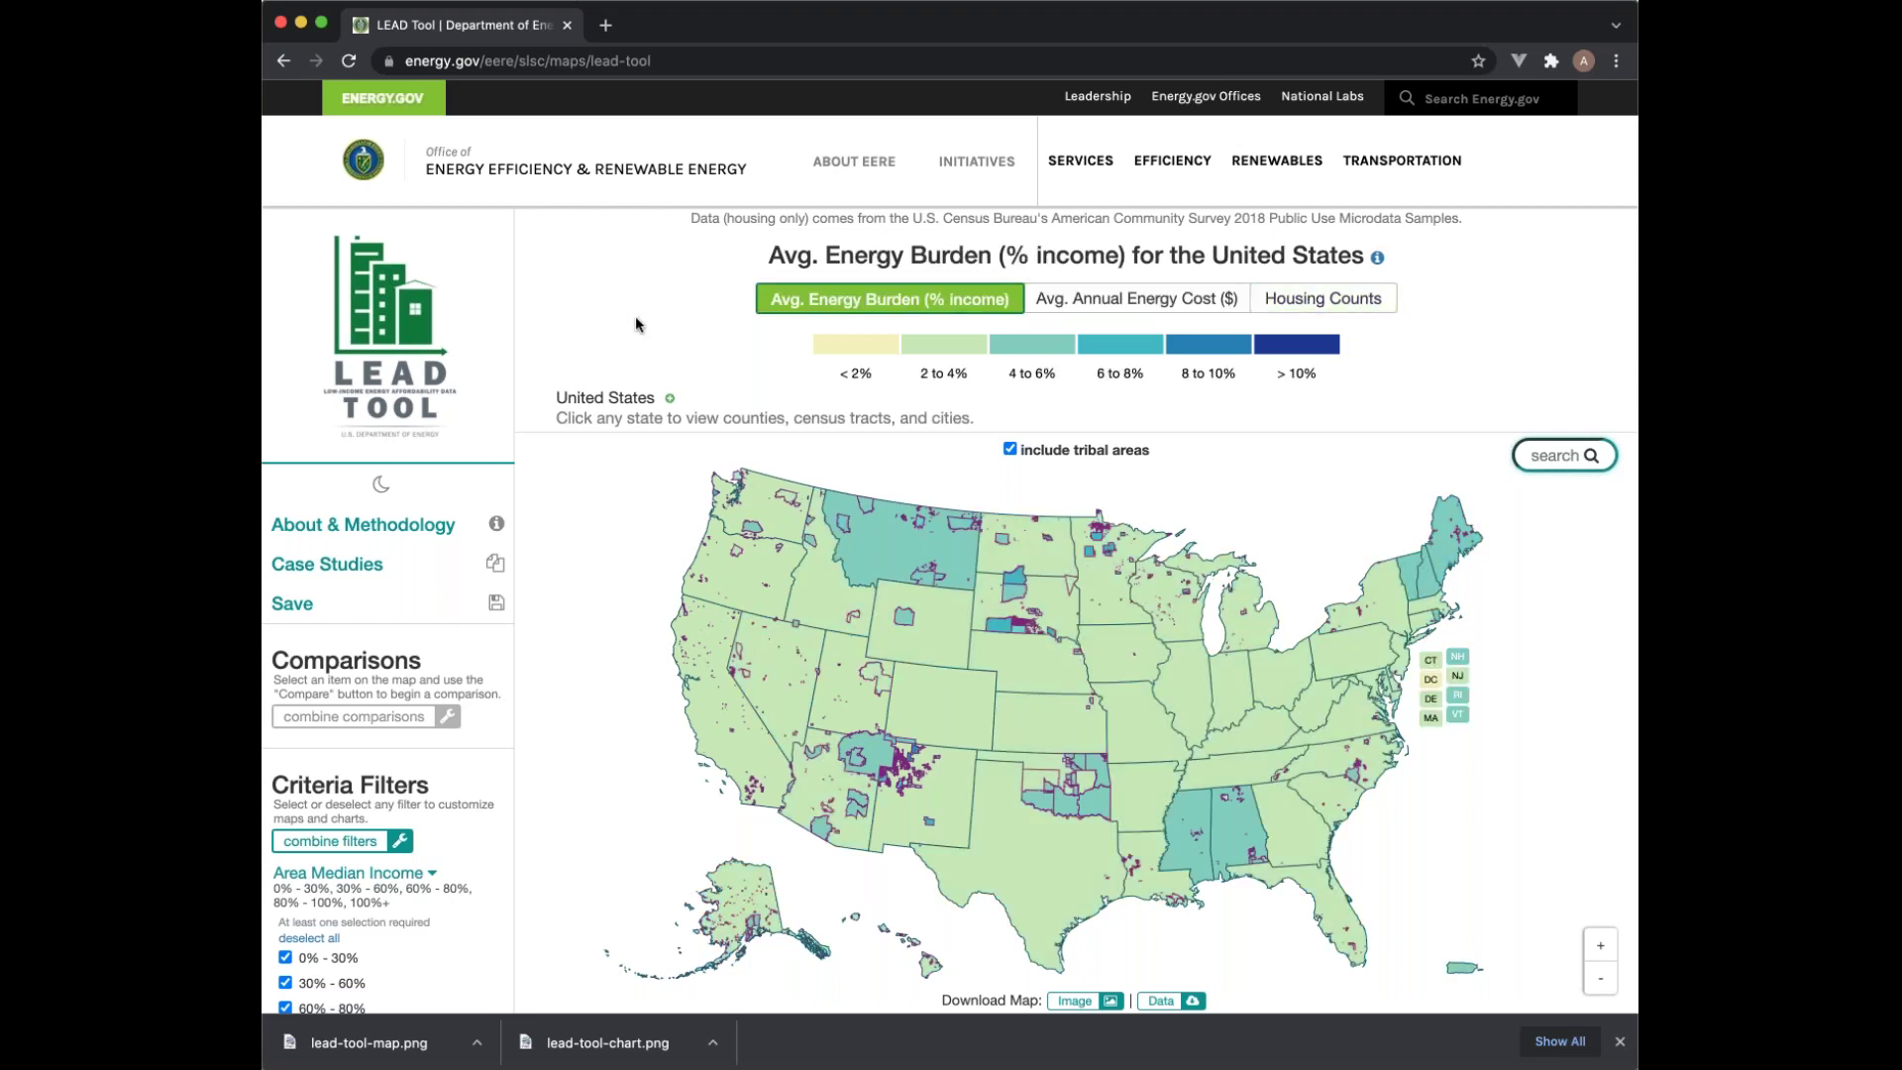
# Step: Limit the Area Median Income filter to the 0% - 30% and 30% - 60% brackets
pyautogui.scroll(-2, 637, 324)
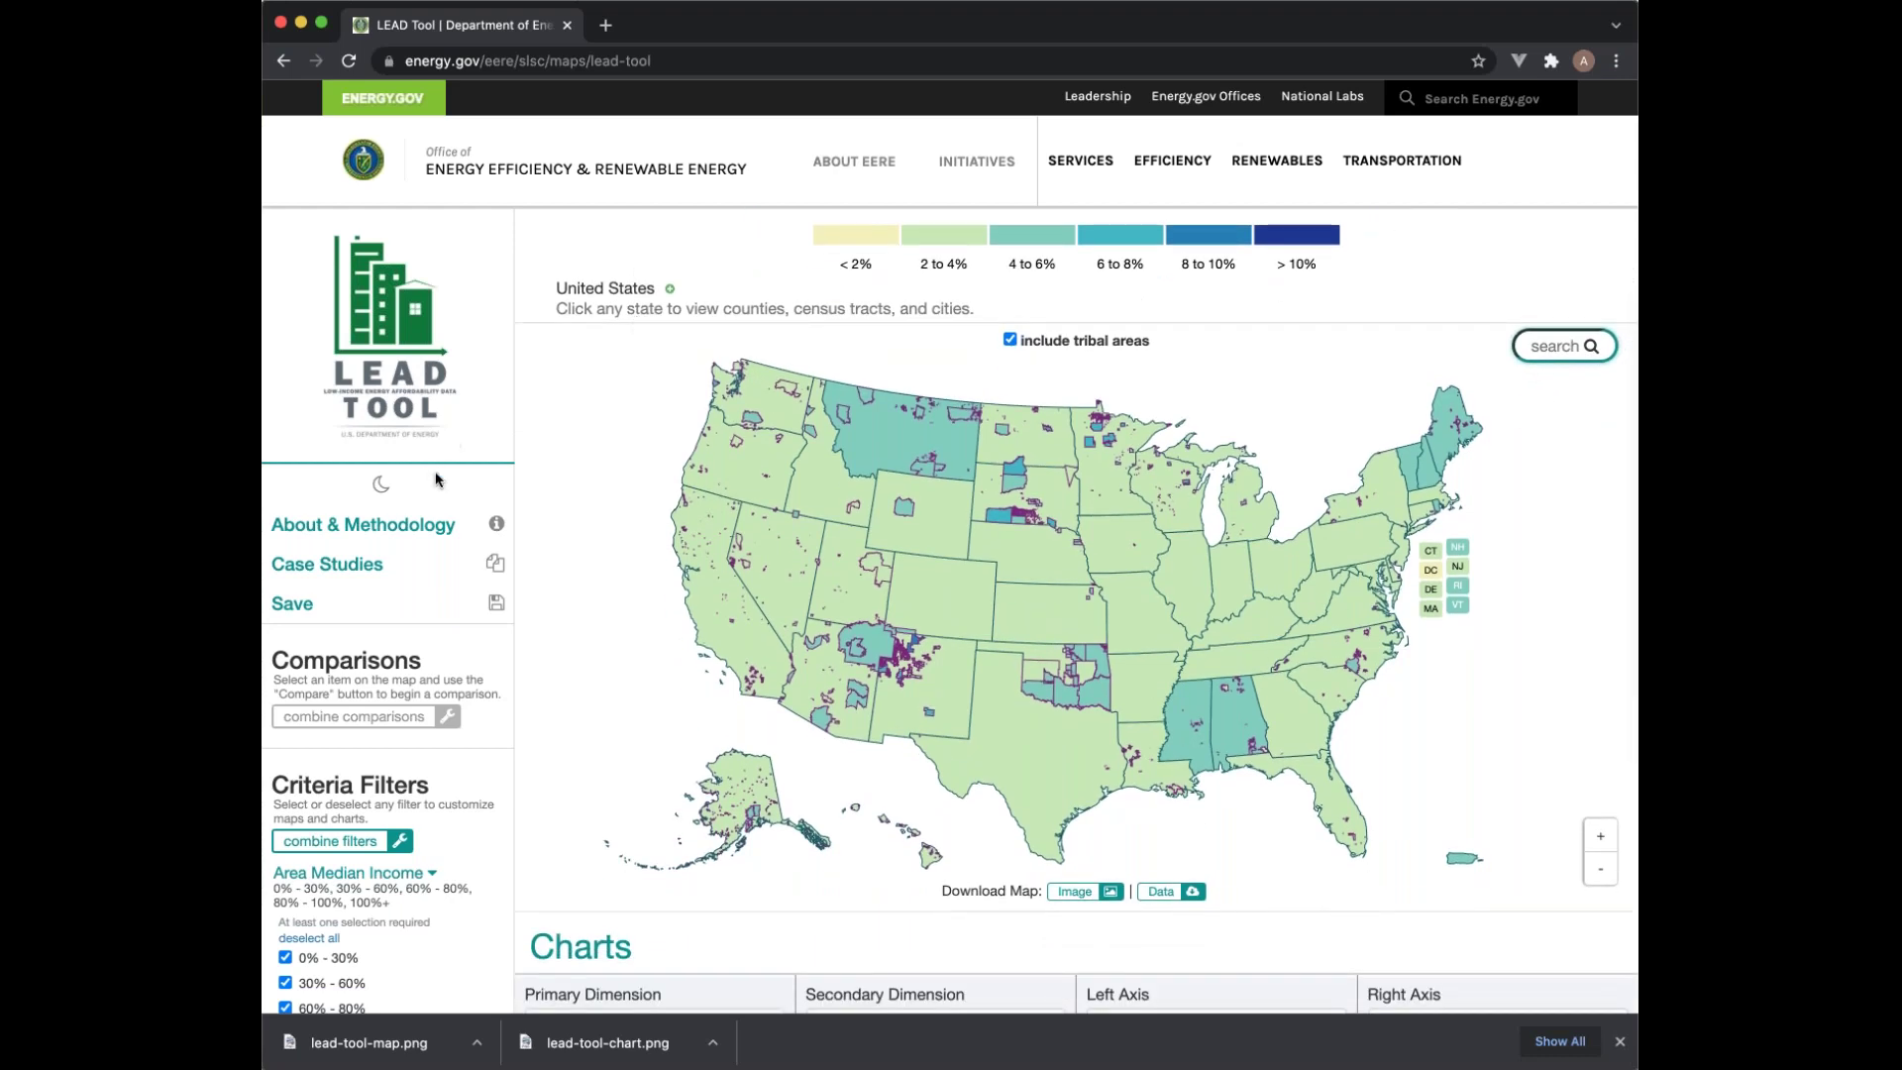
pyautogui.scroll(-5, 442, 459)
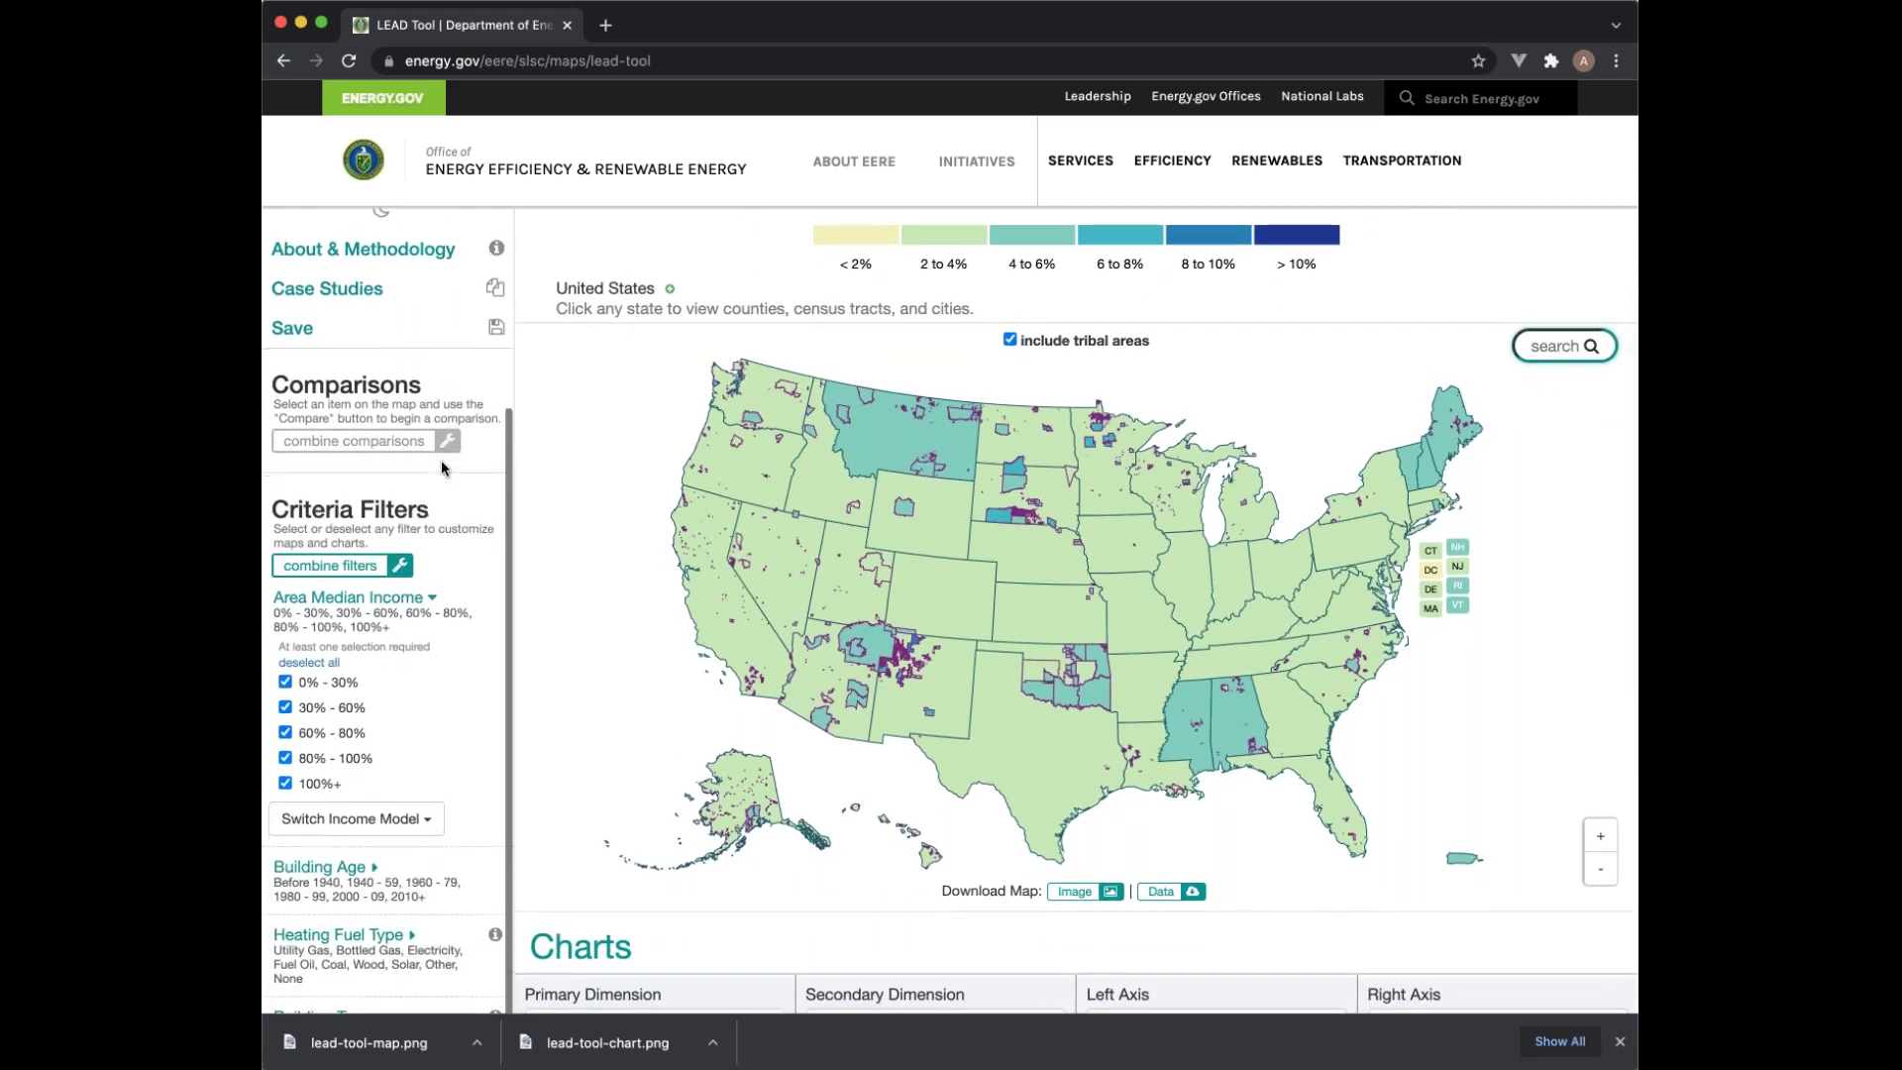
pyautogui.scroll(-1, 442, 460)
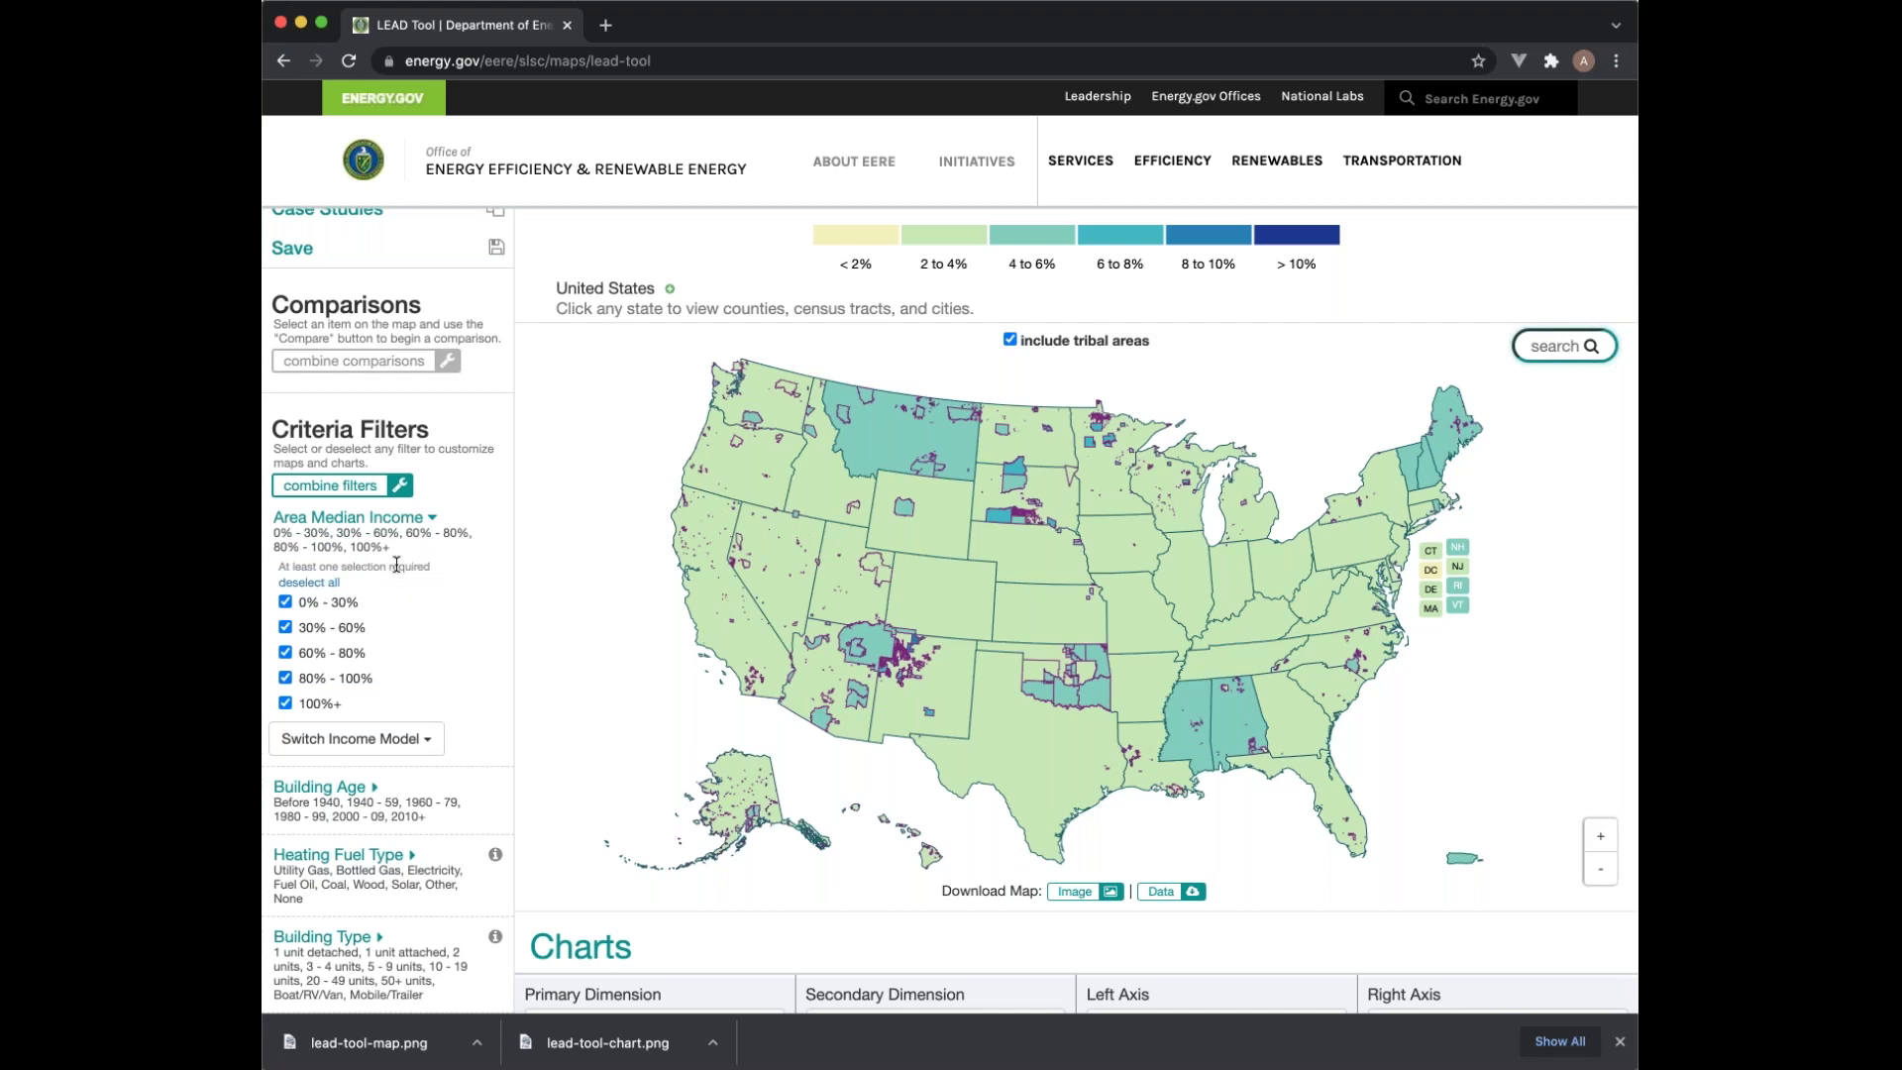
pyautogui.click(286, 704)
pyautogui.click(285, 678)
pyautogui.click(285, 652)
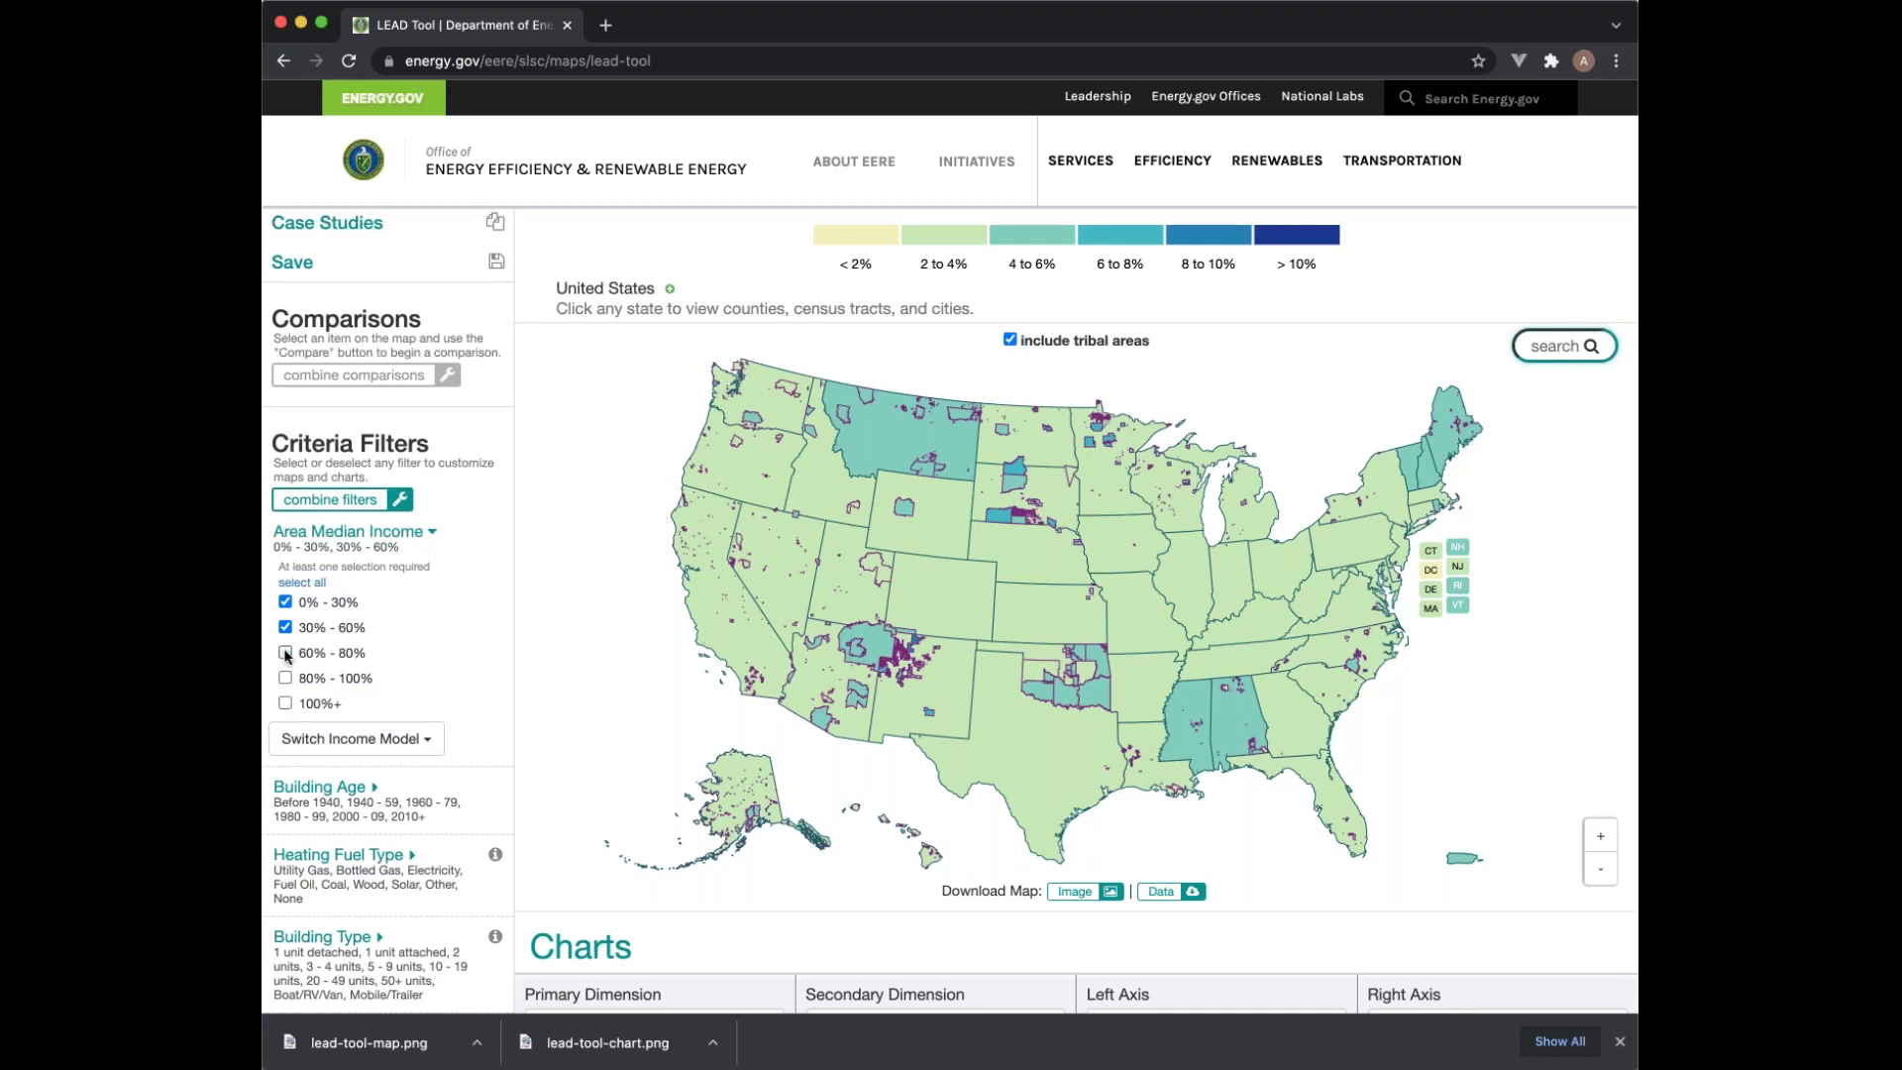
# Step: Reload the LEAD Tool page and continue working from the saved configuration
pyautogui.moveTo(853, 567)
pyautogui.scroll(3, 649, 302)
pyautogui.press('super+r')
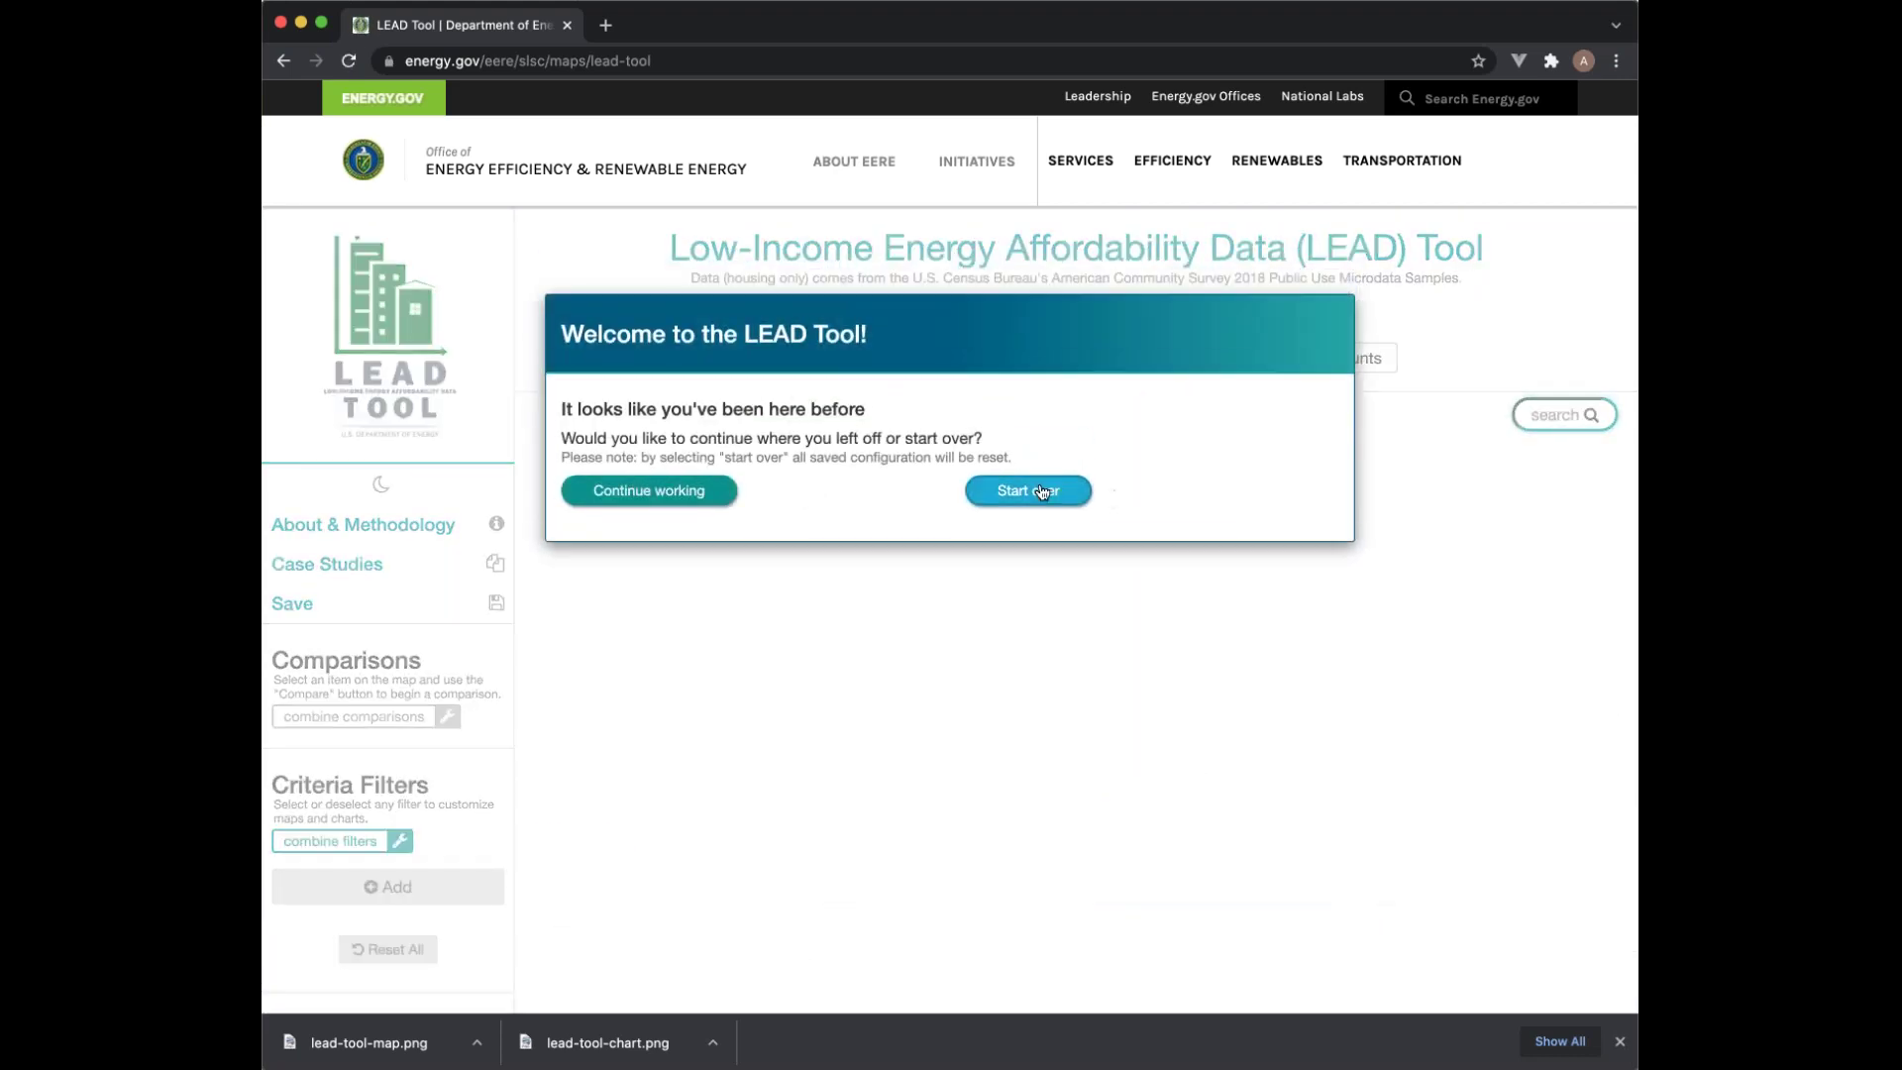
pyautogui.click(706, 503)
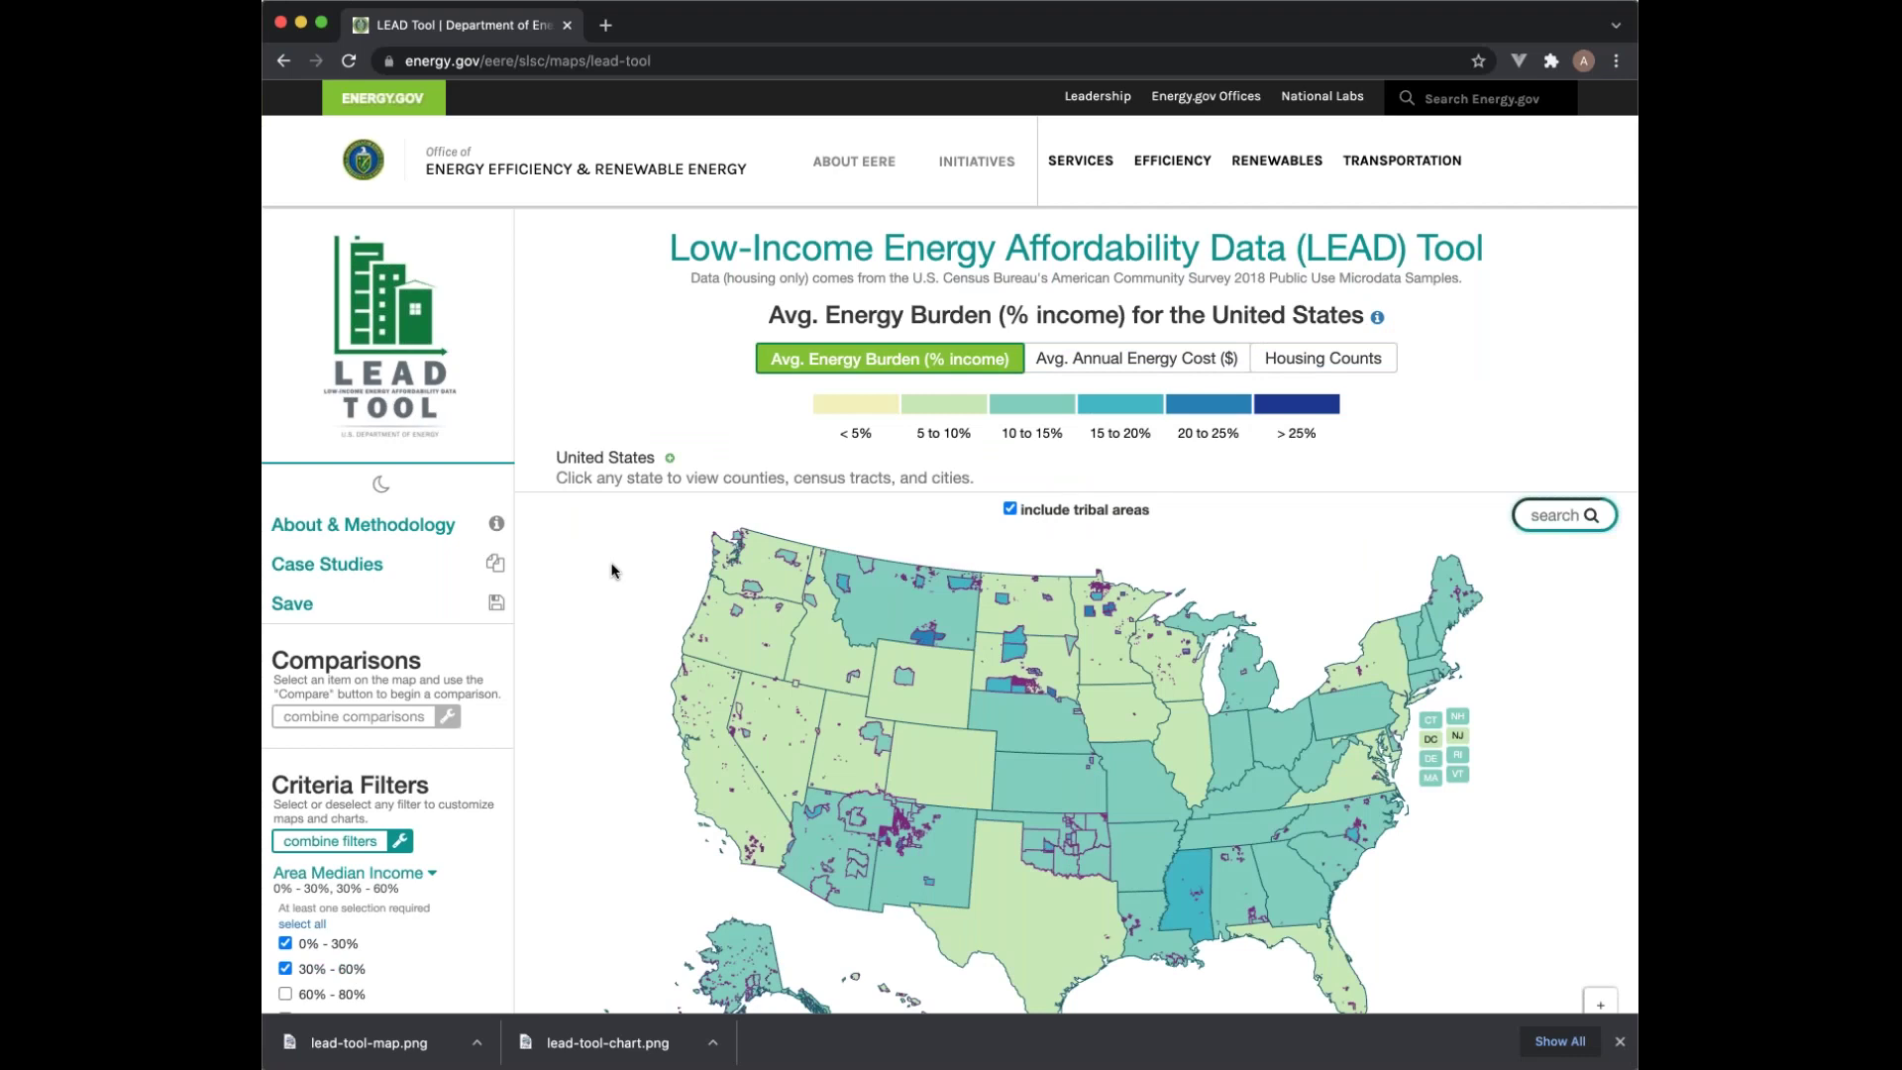
# Step: Add the 60% - 80% bracket to the Area Median Income filter
pyautogui.scroll(-3, 611, 571)
pyautogui.scroll(-1, 326, 744)
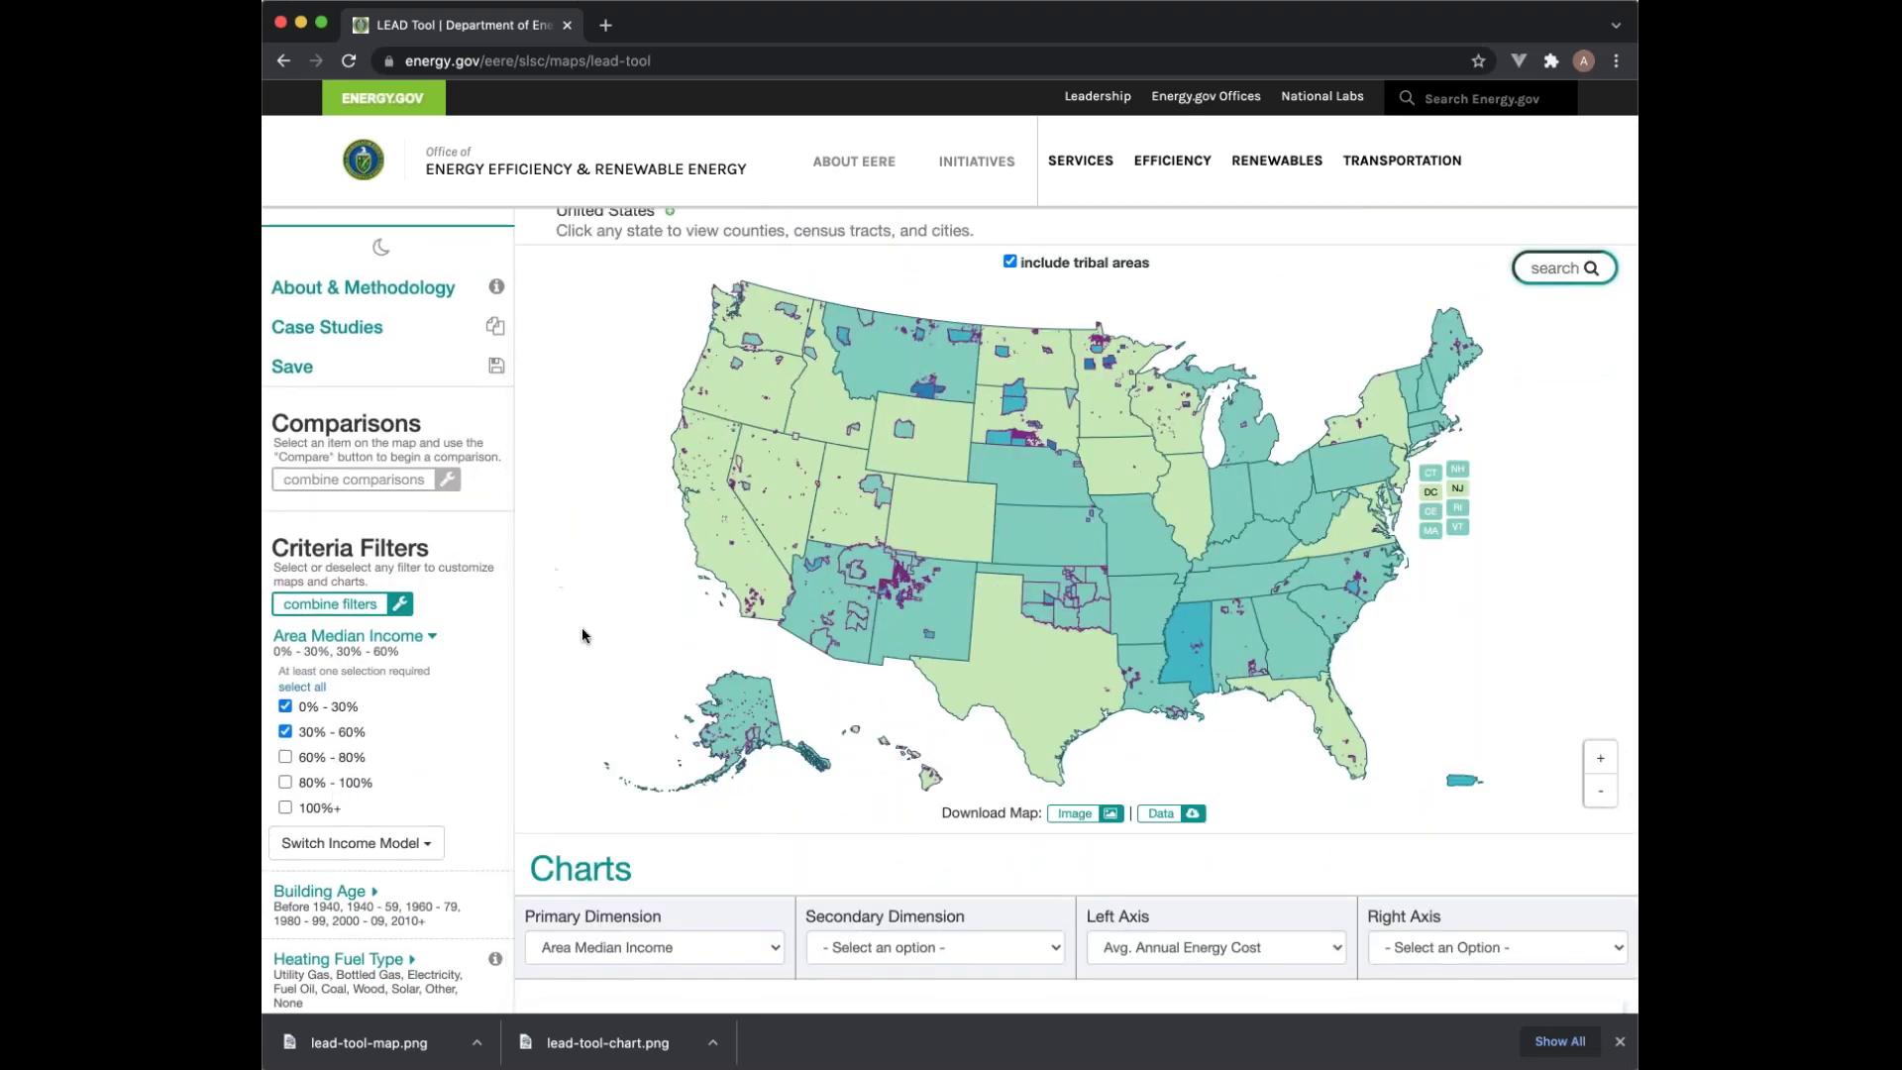
pyautogui.click(285, 757)
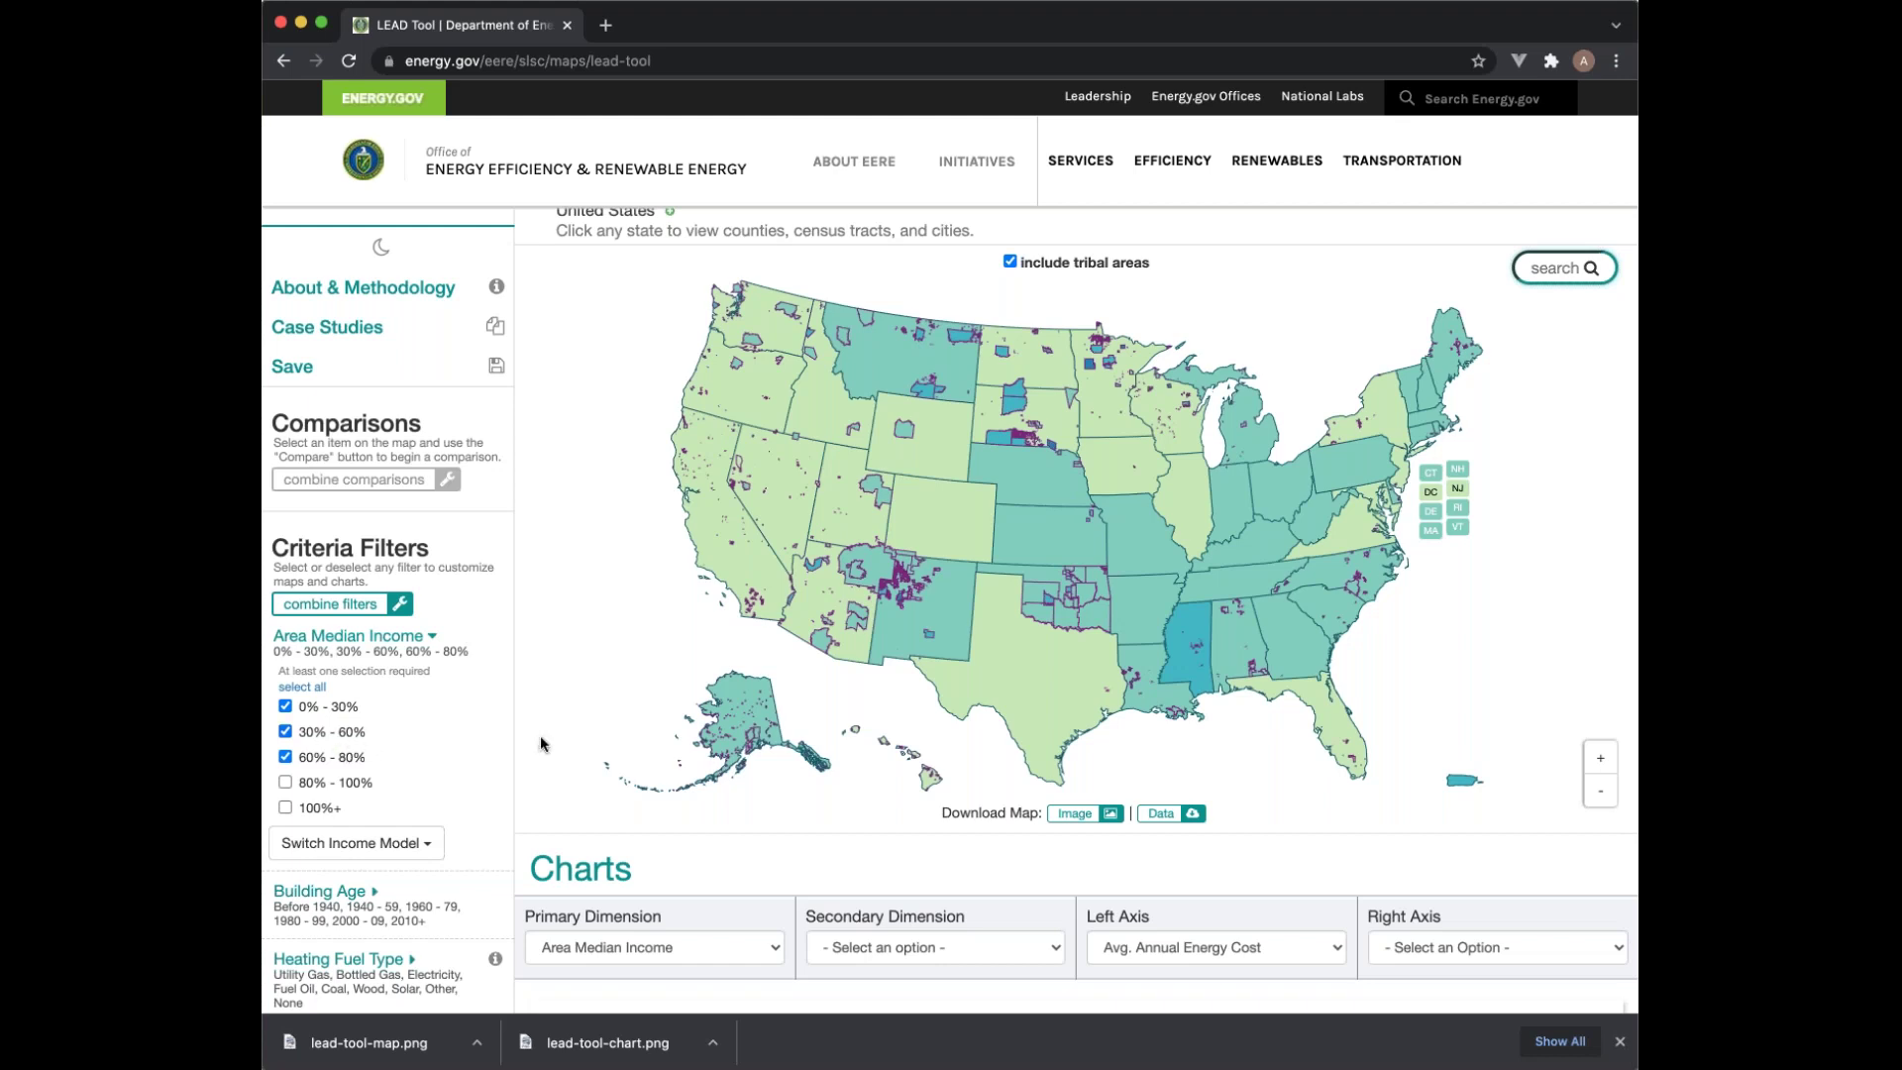
pyautogui.scroll(2, 574, 617)
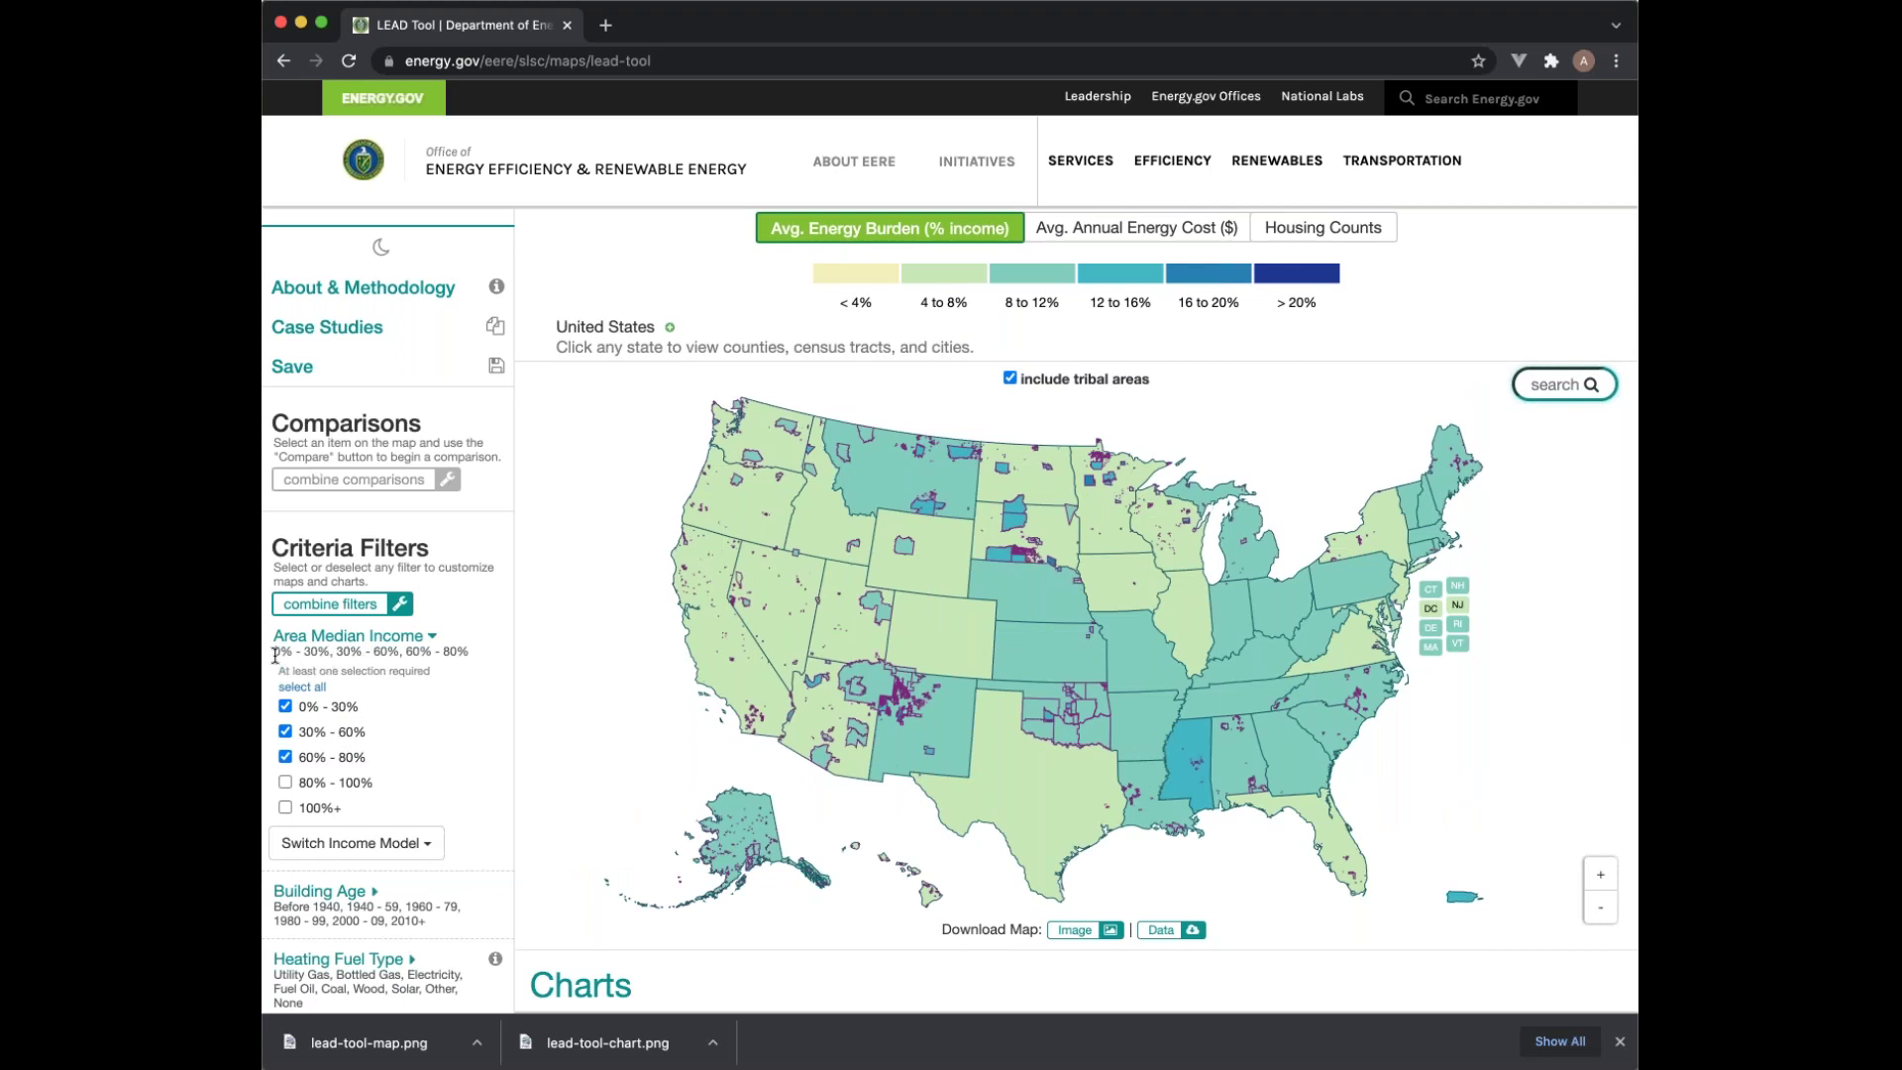
pyautogui.moveTo(440, 652); pyautogui.dragTo(460, 653)
pyautogui.click(419, 671)
# Step: Expand the Building Age, Heating Fuel Type and Building Type filters and review their options
pyautogui.moveTo(955, 589)
pyautogui.scroll(-1, 444, 610)
pyautogui.scroll(-2, 443, 608)
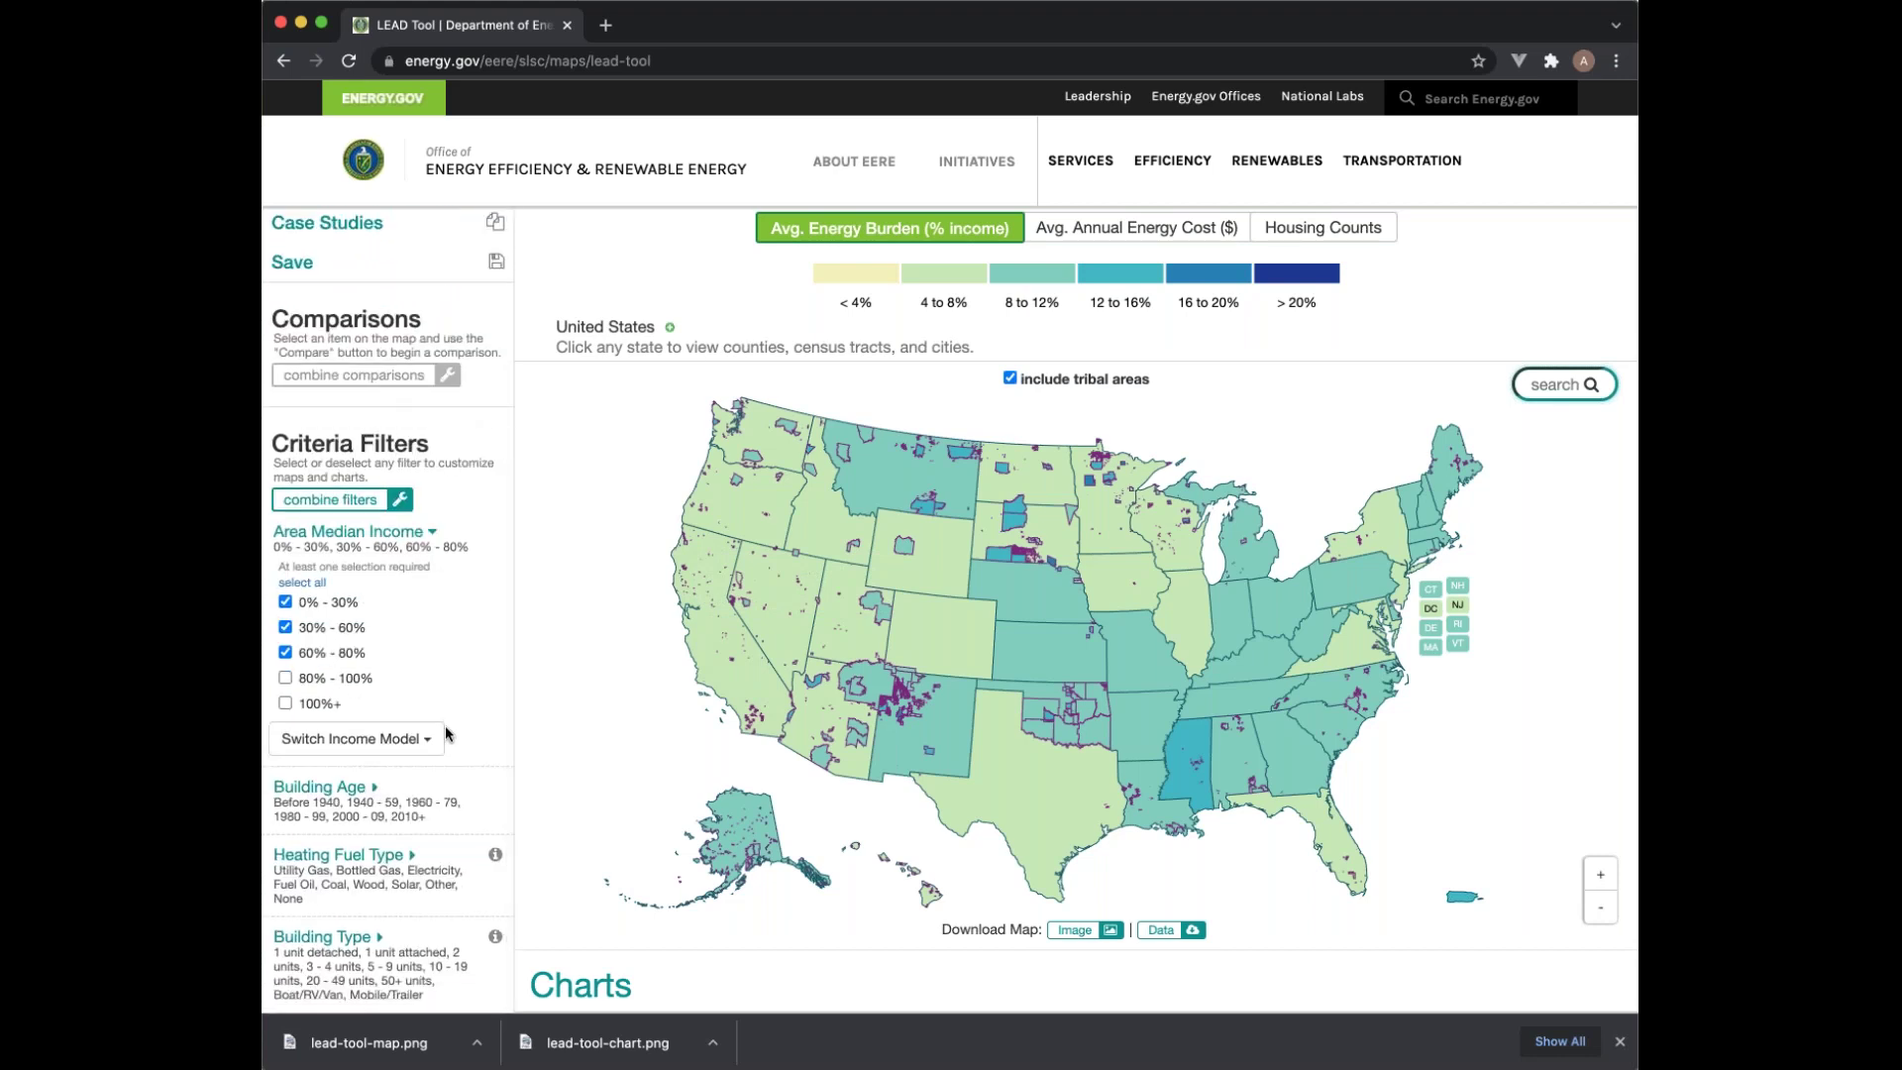
pyautogui.click(358, 791)
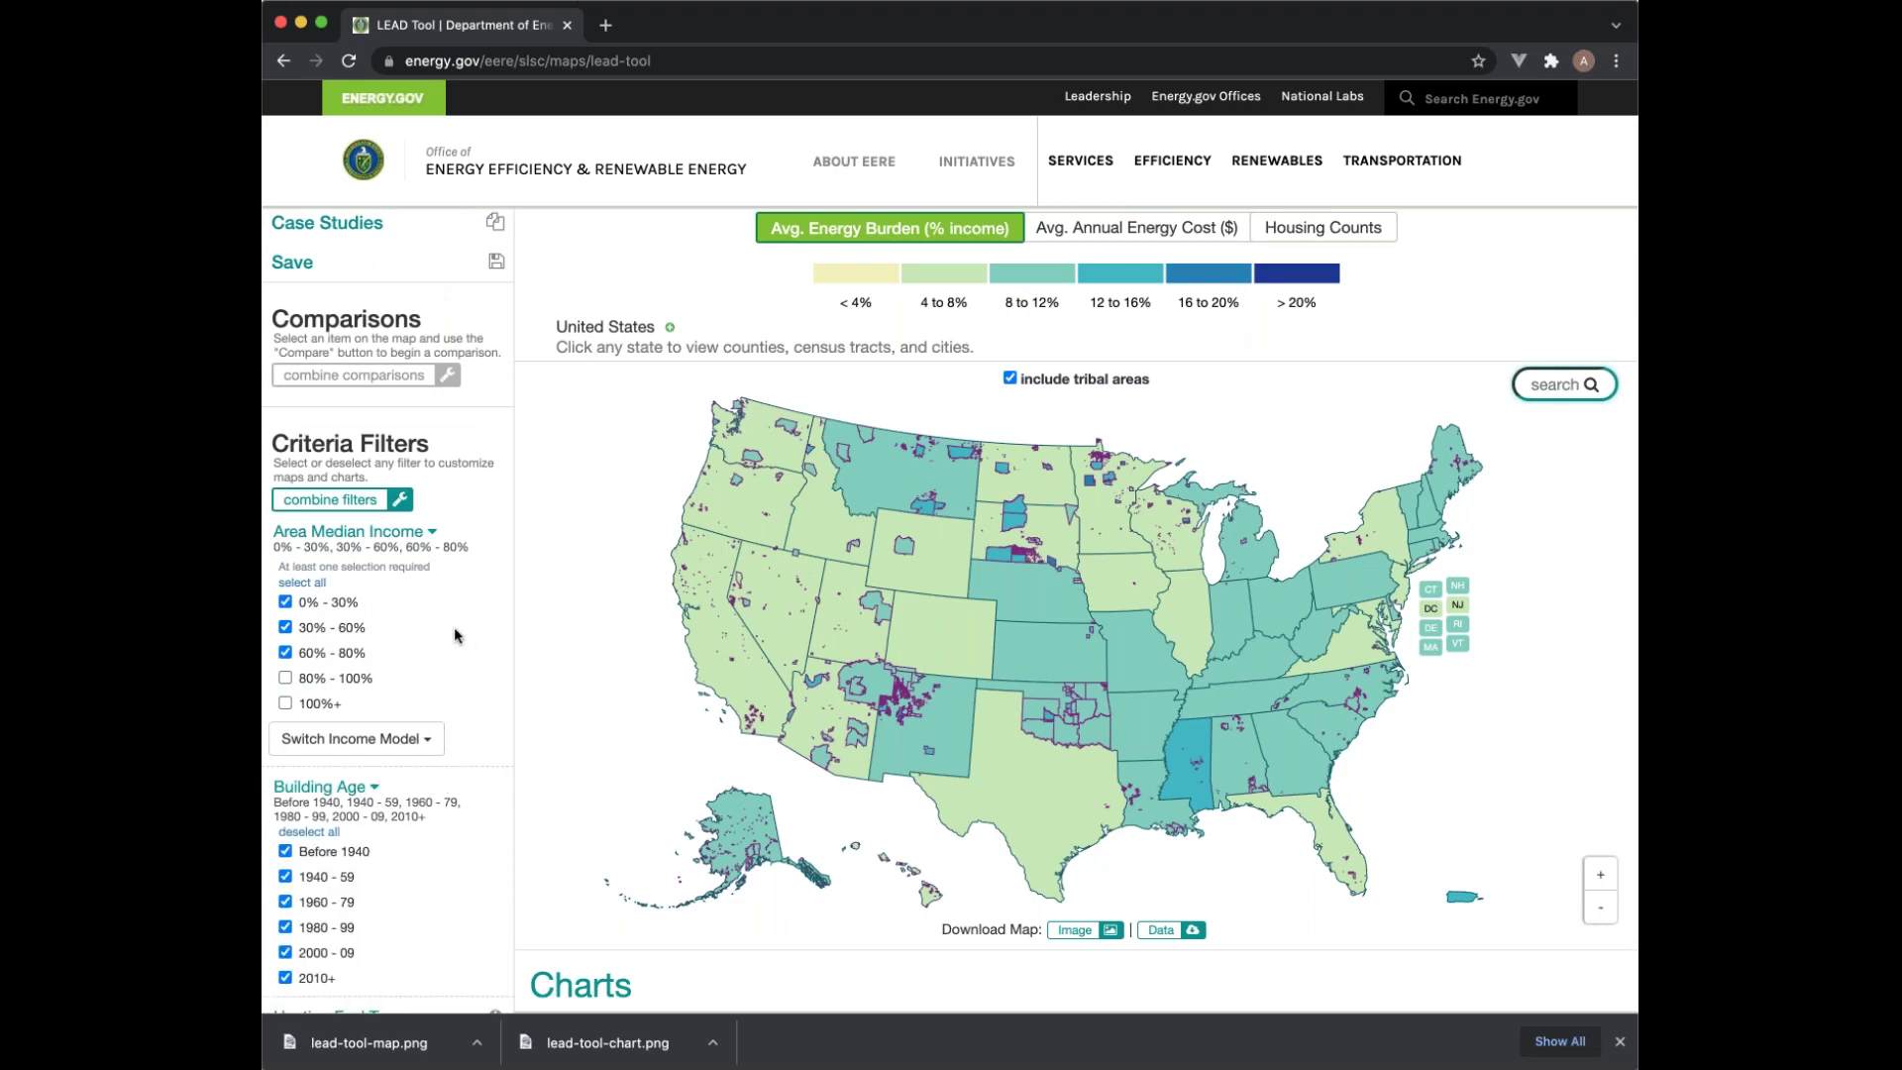
pyautogui.scroll(-3, 456, 636)
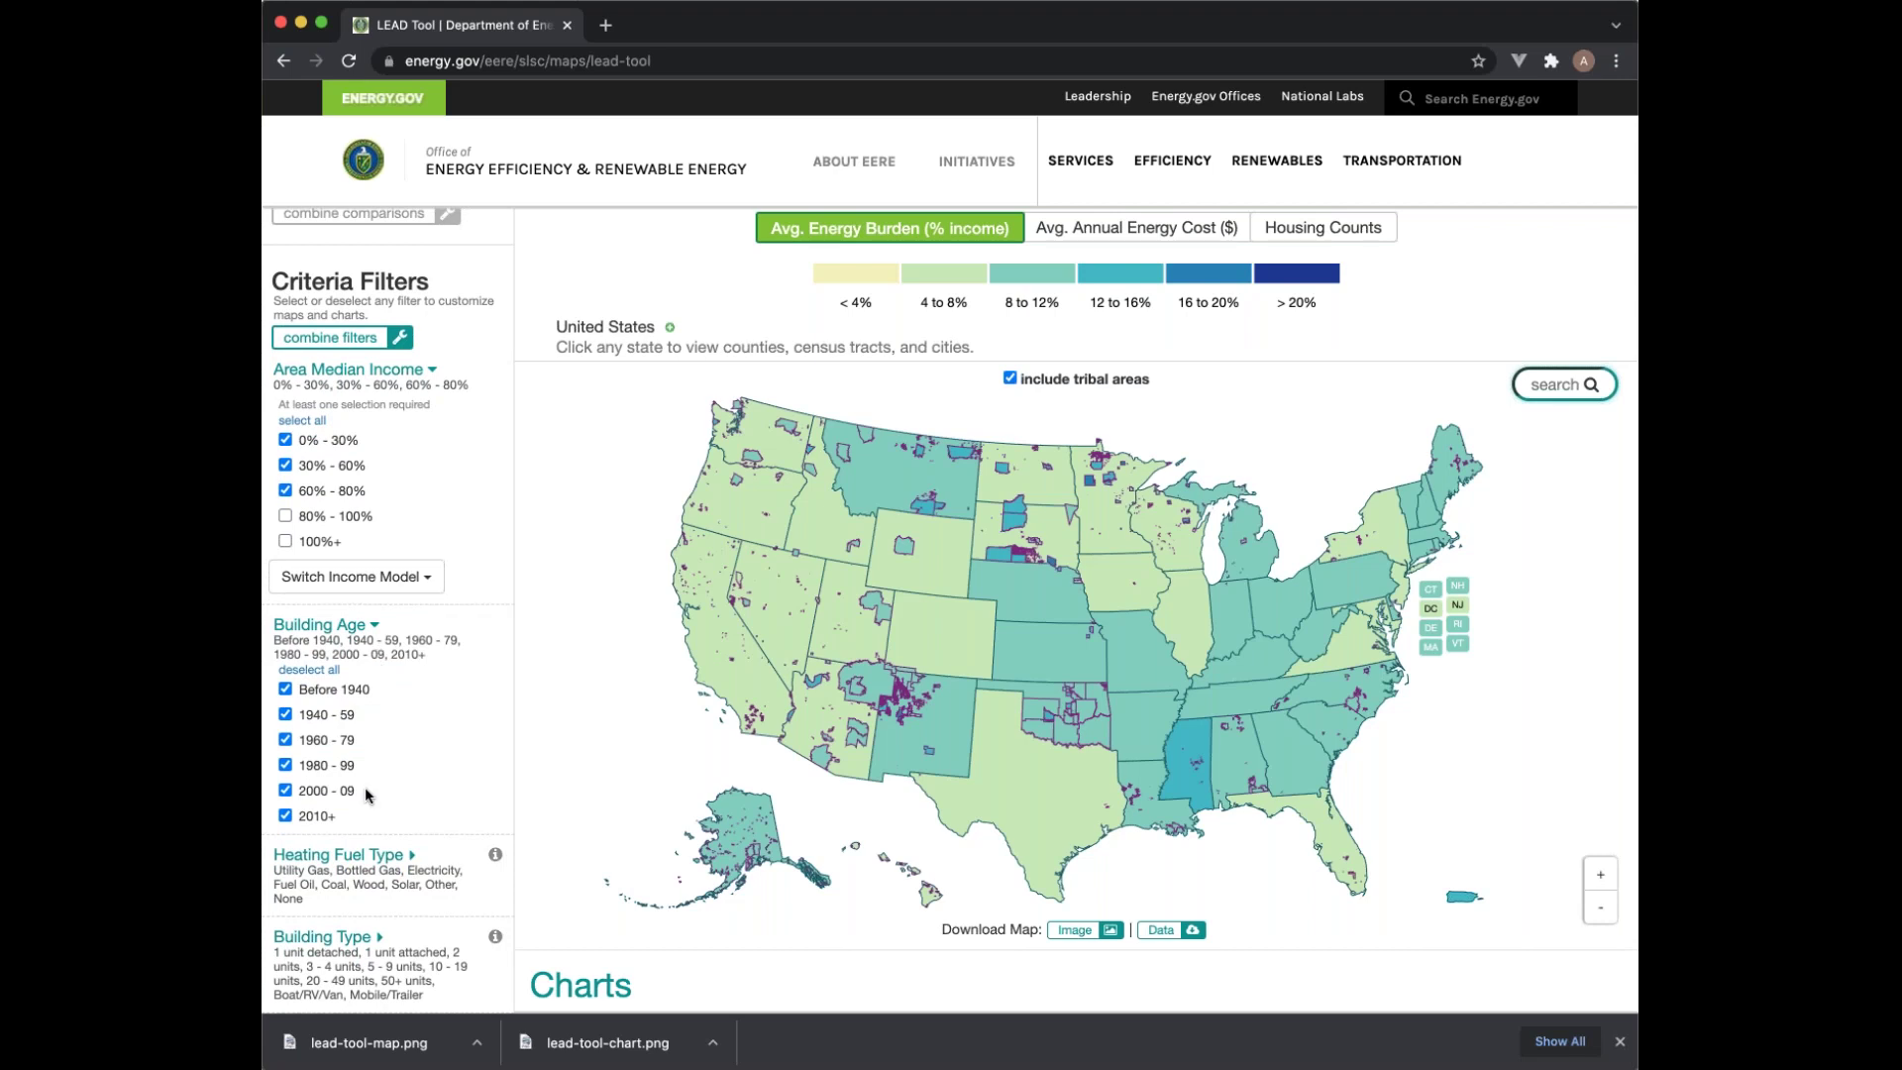
pyautogui.click(365, 849)
pyautogui.scroll(-3, 378, 785)
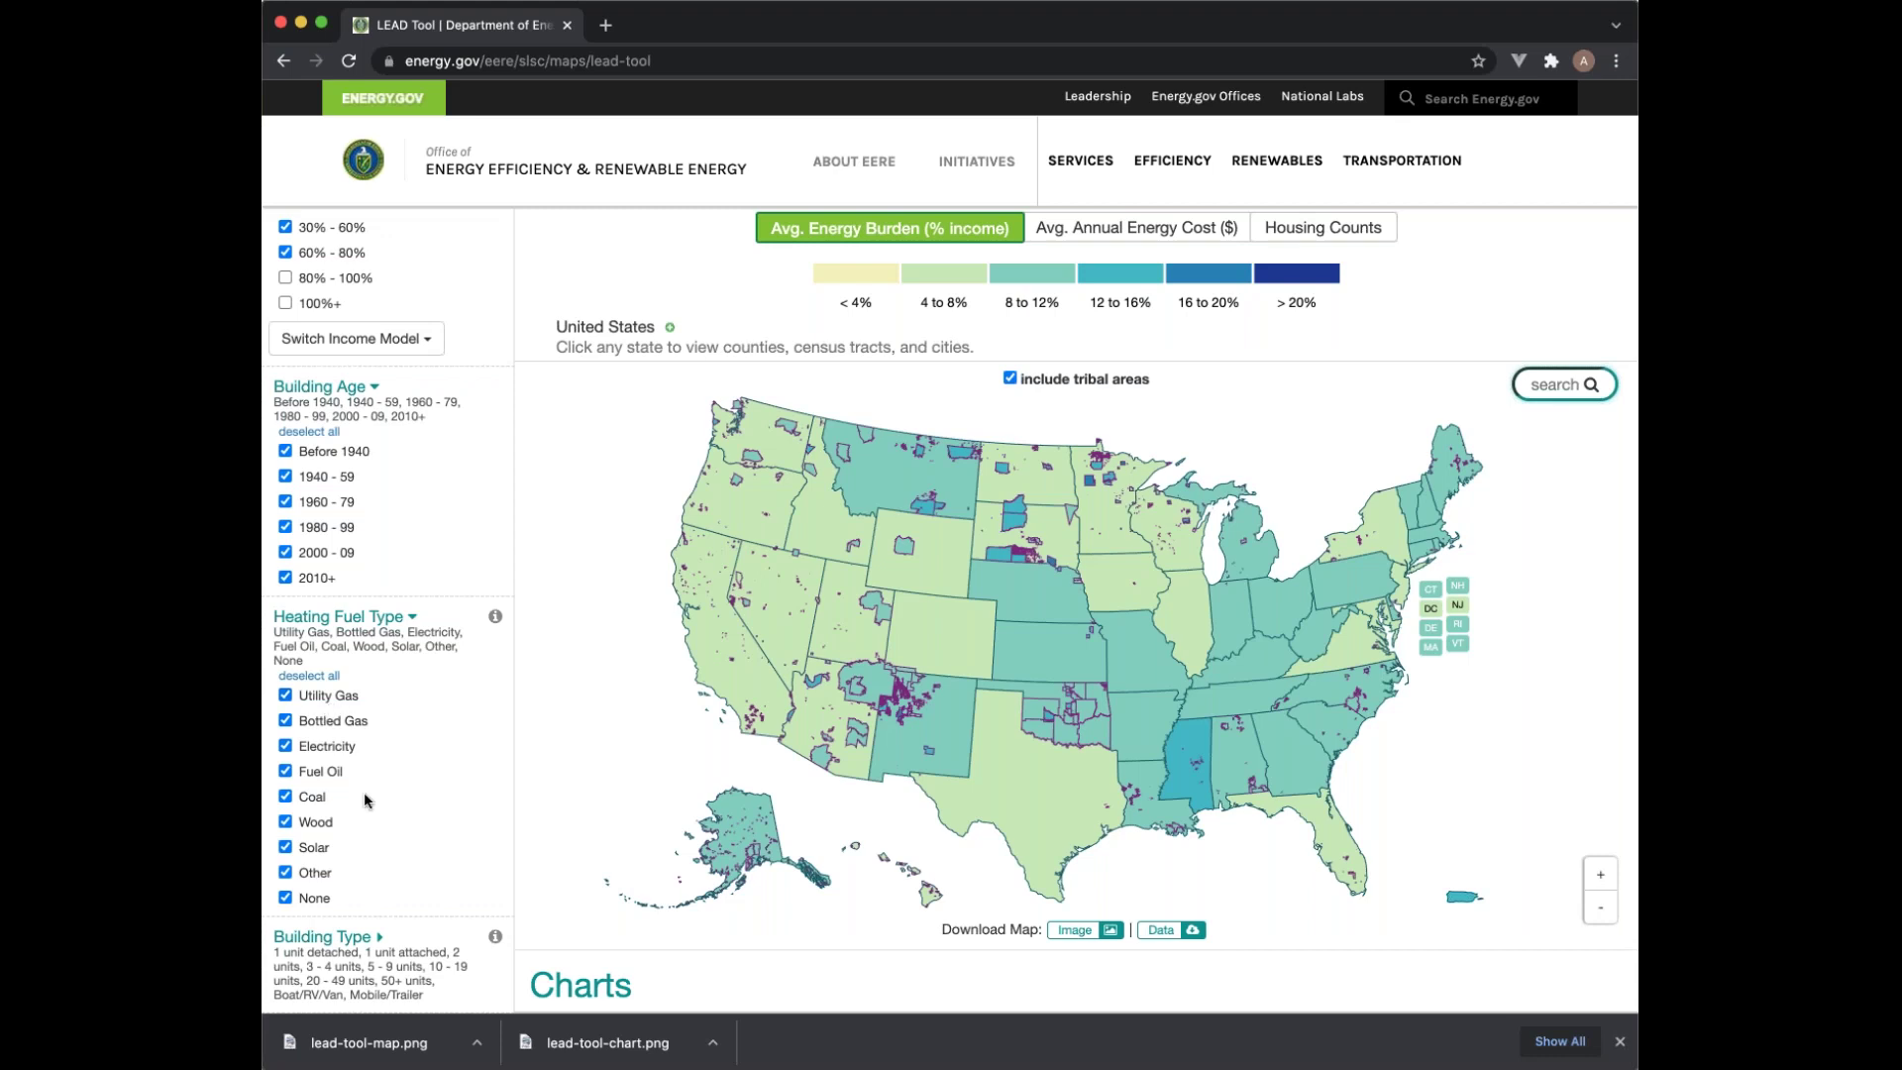
pyautogui.click(342, 939)
pyautogui.scroll(-5, 342, 891)
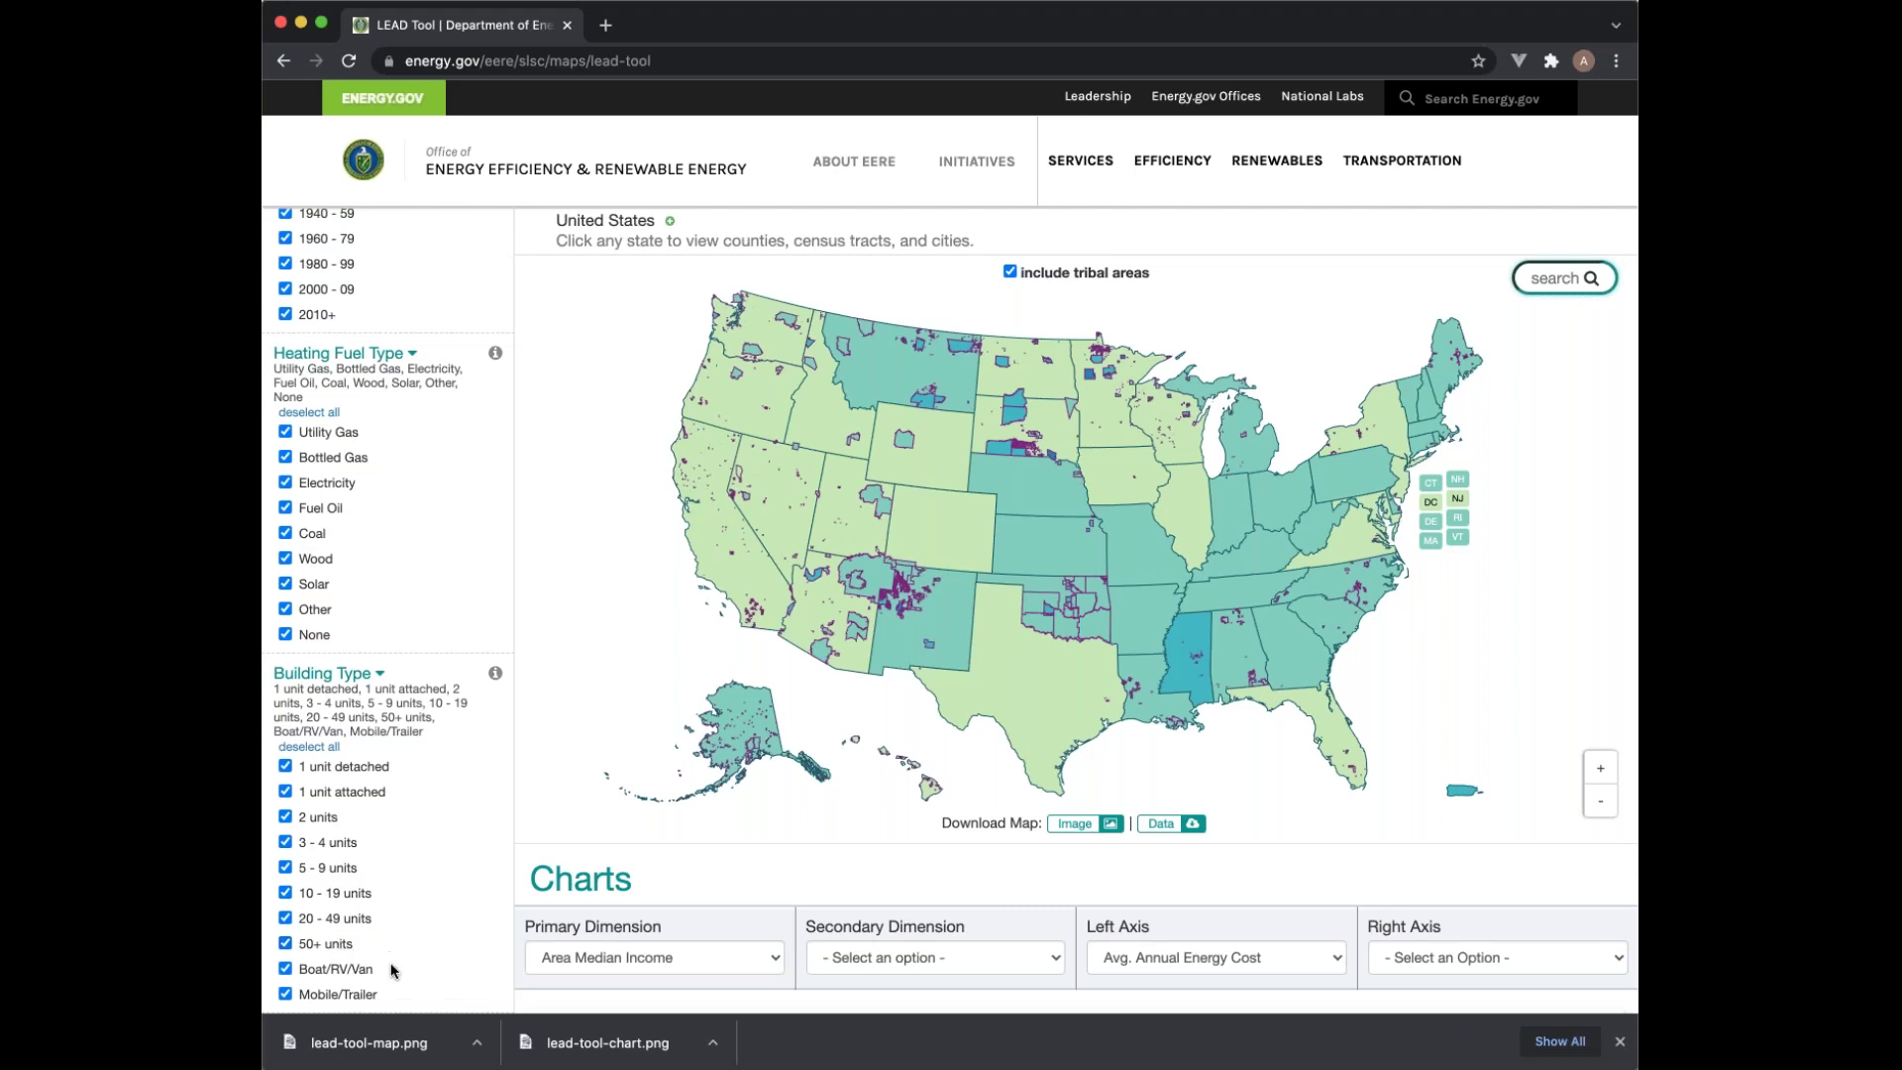
pyautogui.scroll(-1, 413, 658)
# Step: Expand the Rent/Own filter and exclude owner-occupied housing so only renter-occupied homes are included
pyautogui.scroll(-7, 413, 657)
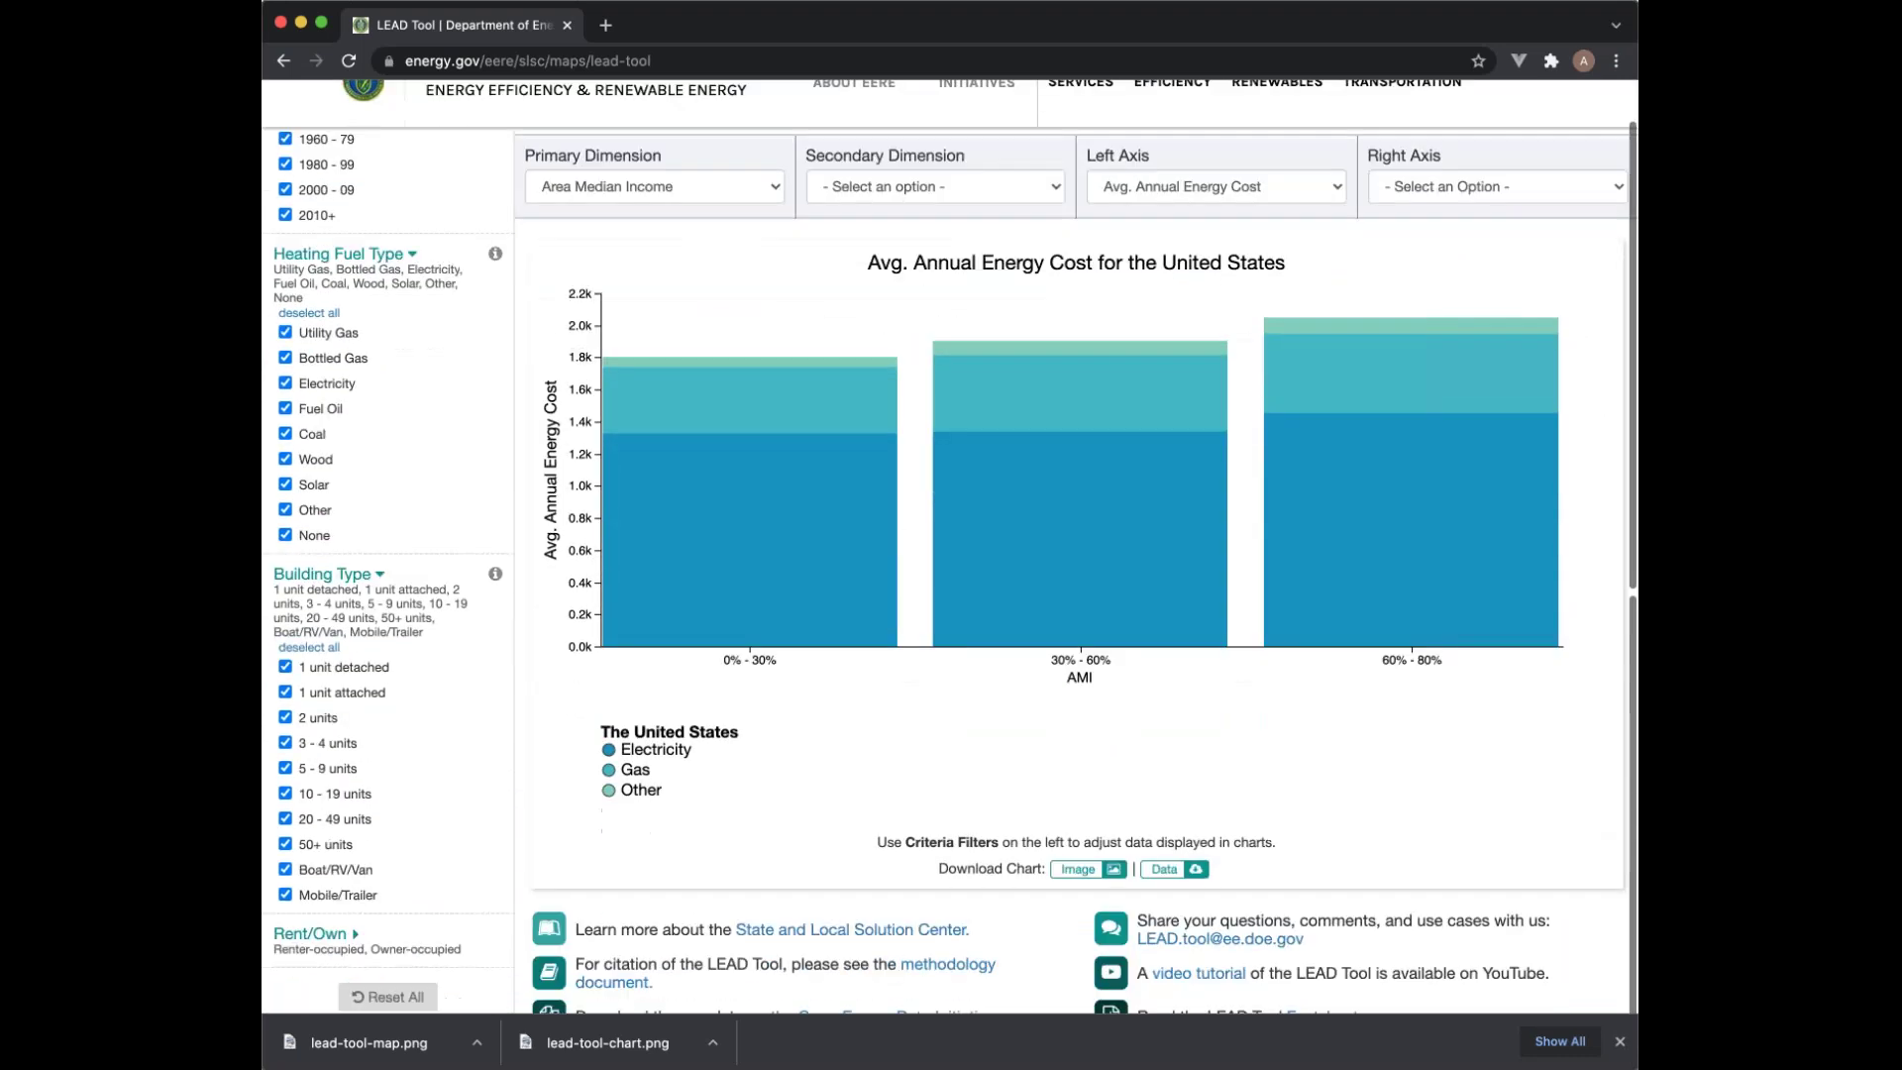
pyautogui.scroll(-1, 332, 801)
pyautogui.click(331, 801)
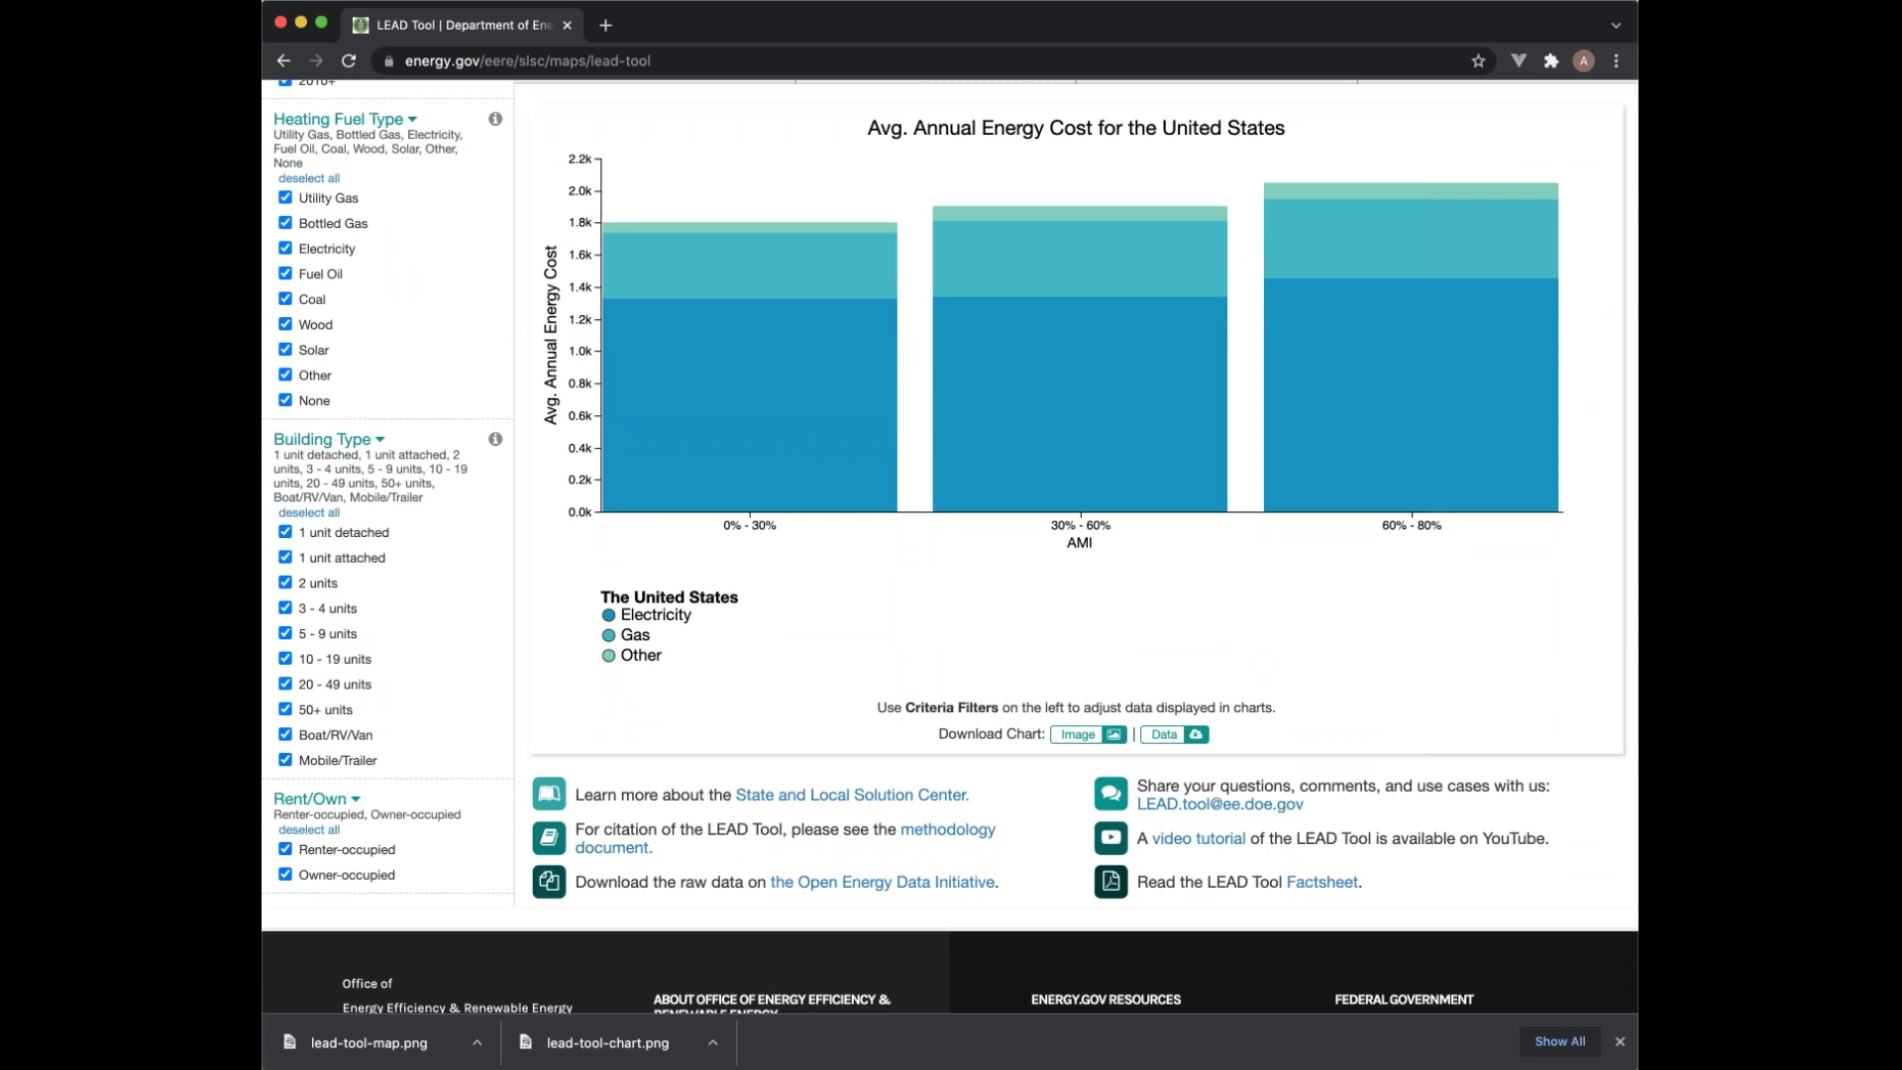
pyautogui.scroll(10, 490, 621)
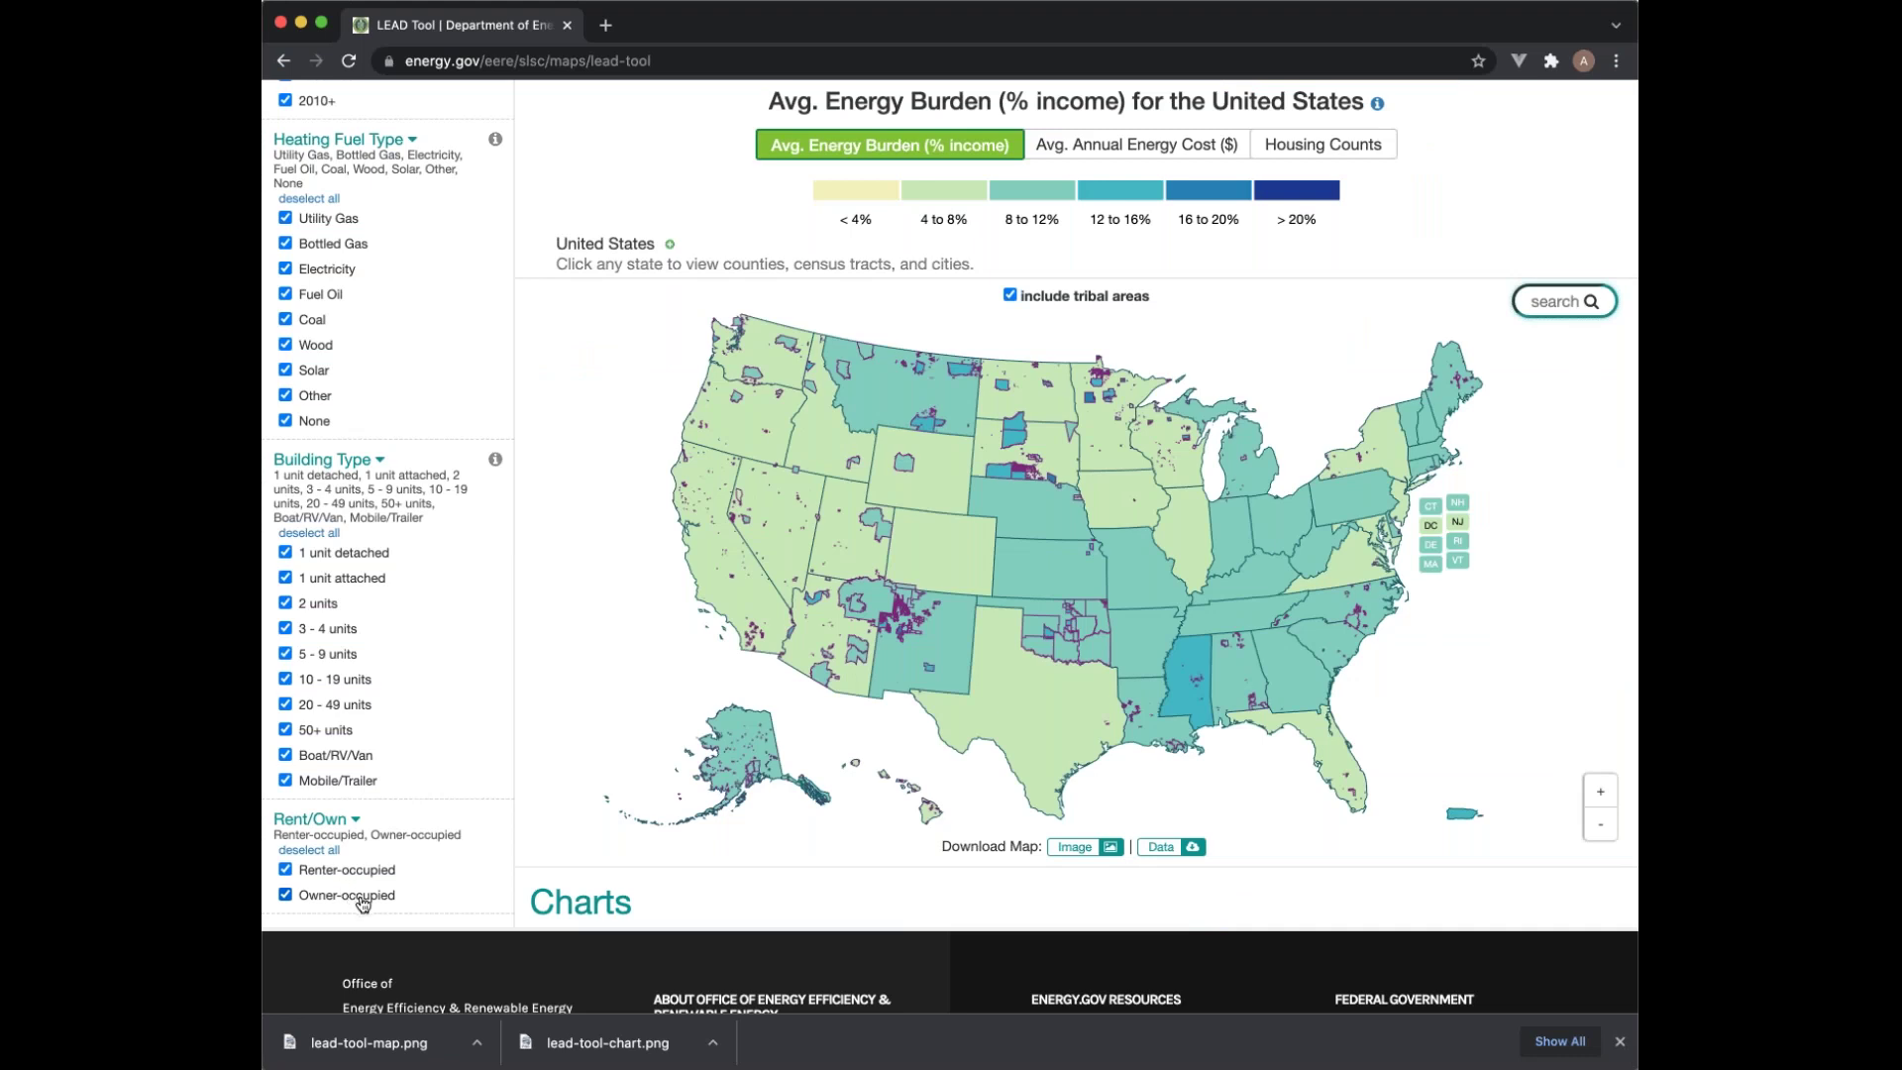
pyautogui.click(317, 903)
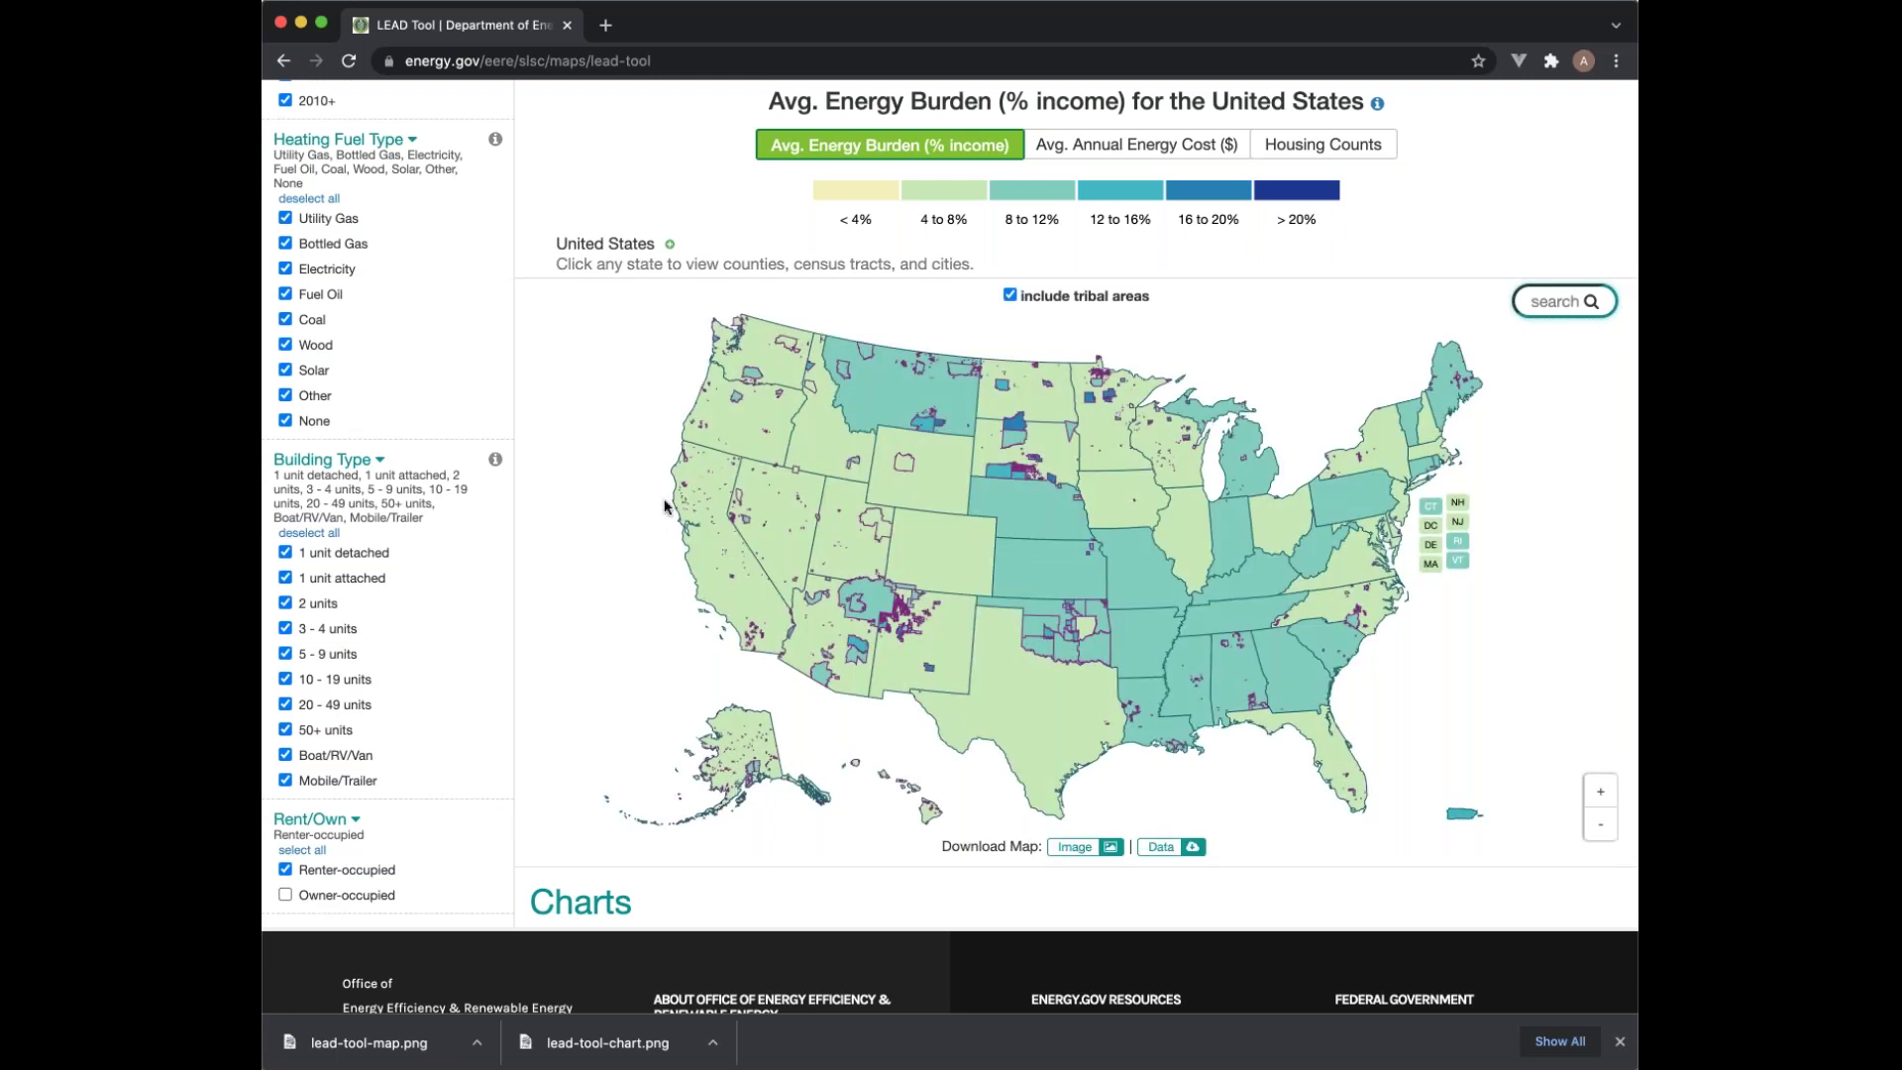
pyautogui.moveTo(912, 538)
pyautogui.scroll(8, 388, 495)
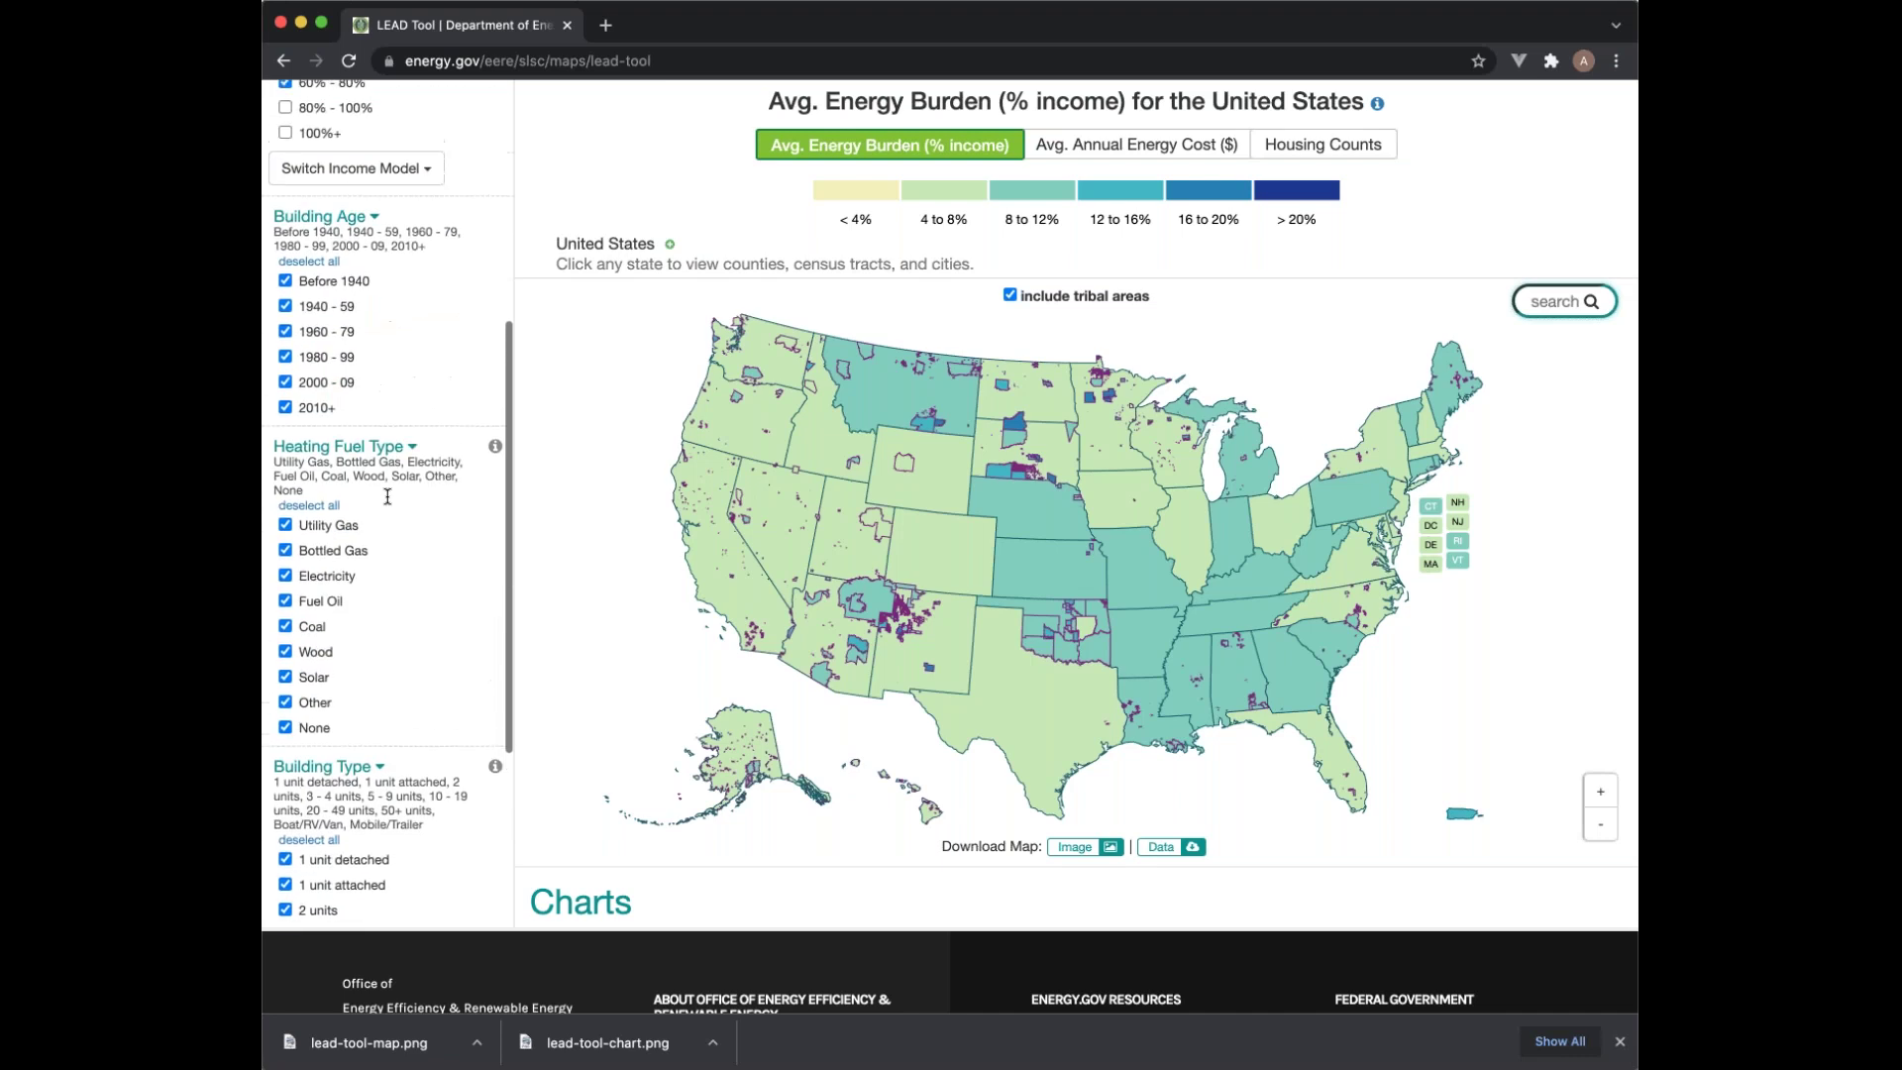
pyautogui.scroll(8, 427, 436)
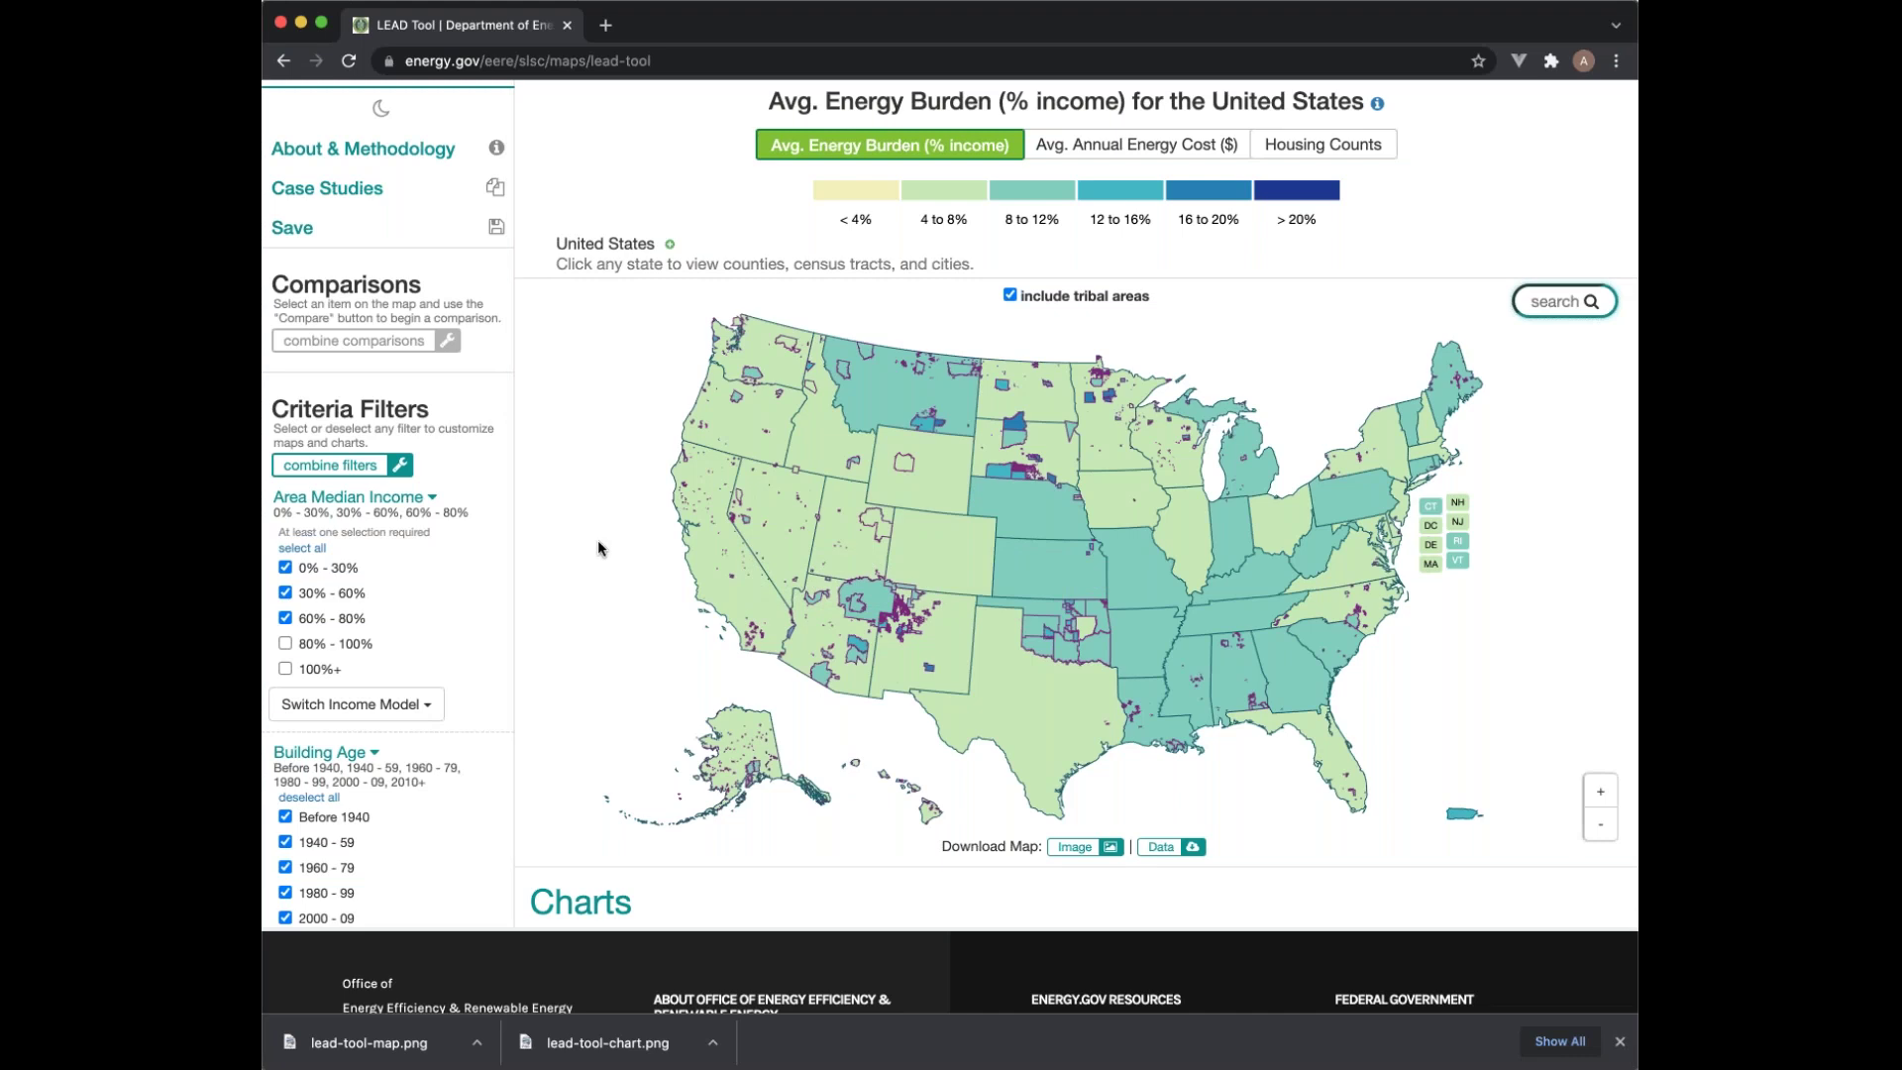
# Step: Select the Navajo Nation Reservation on the US map and open its census tracts view
pyautogui.moveTo(861, 602)
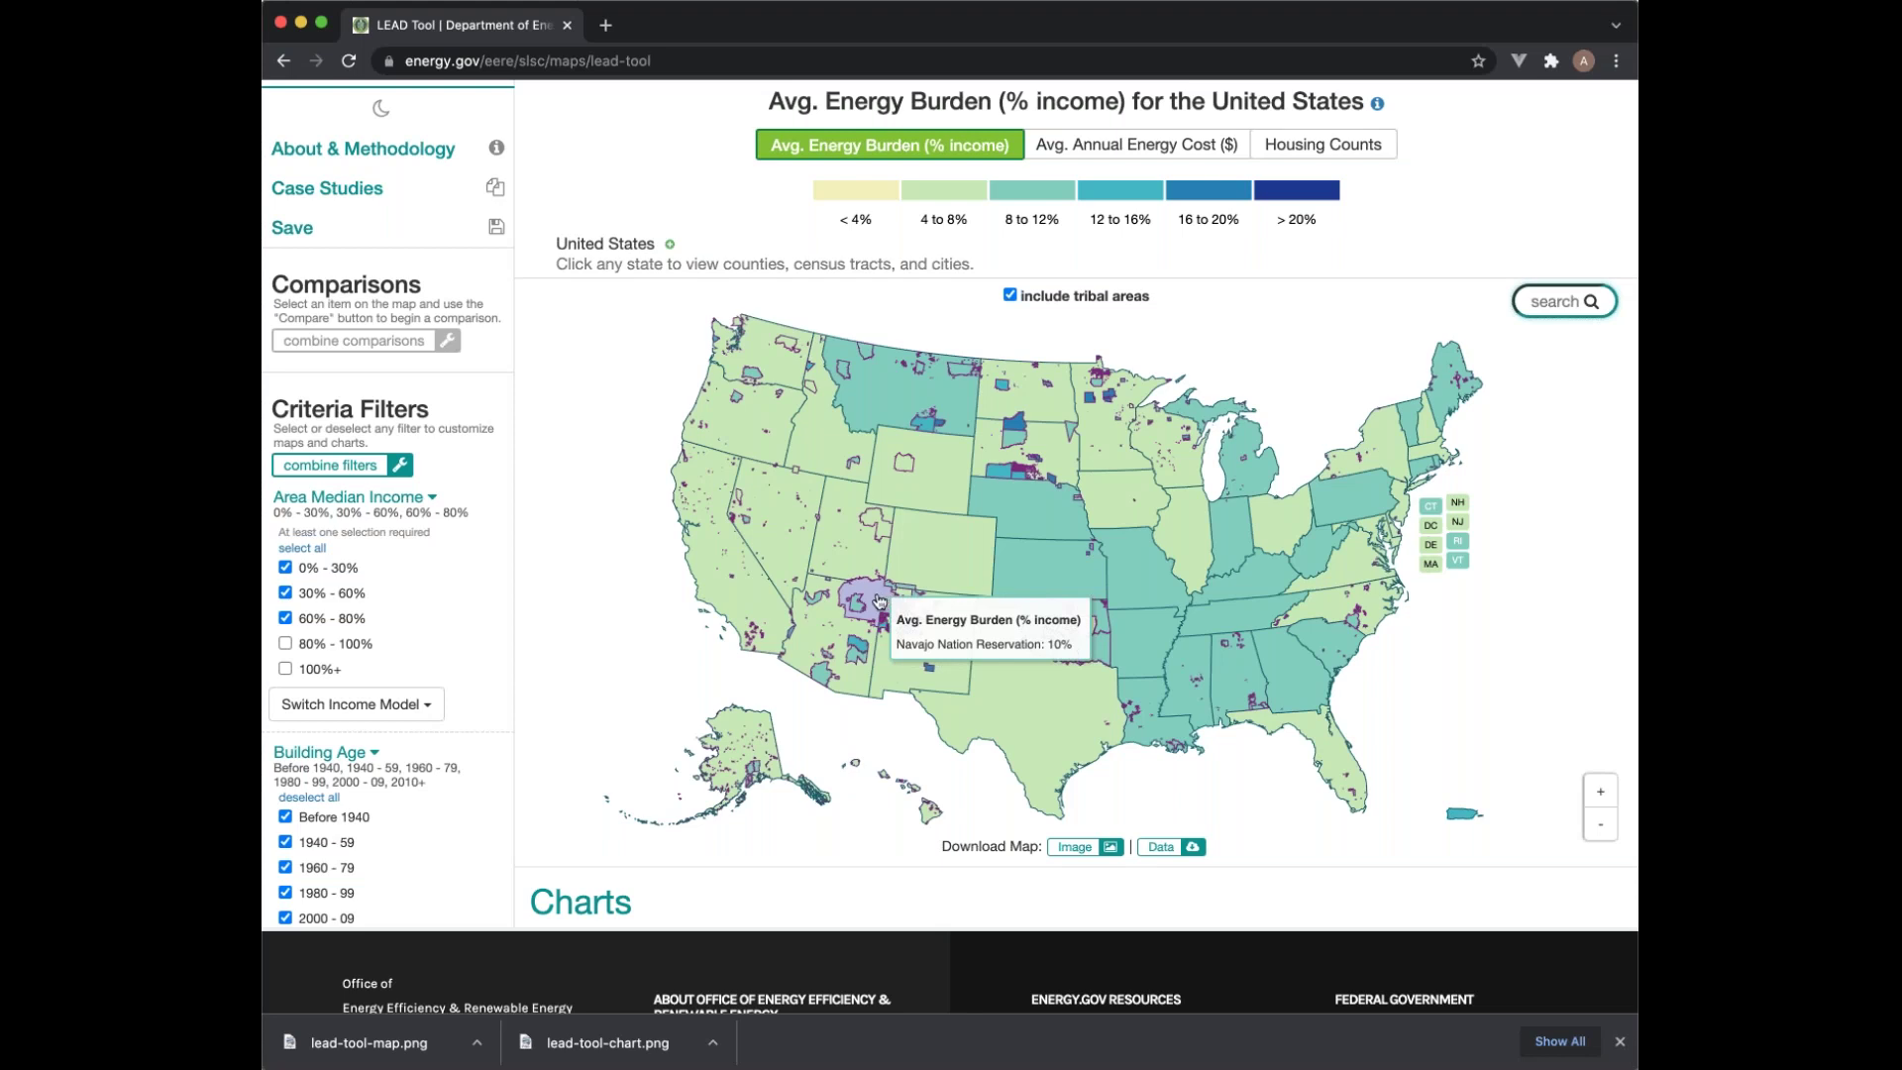
pyautogui.click(877, 602)
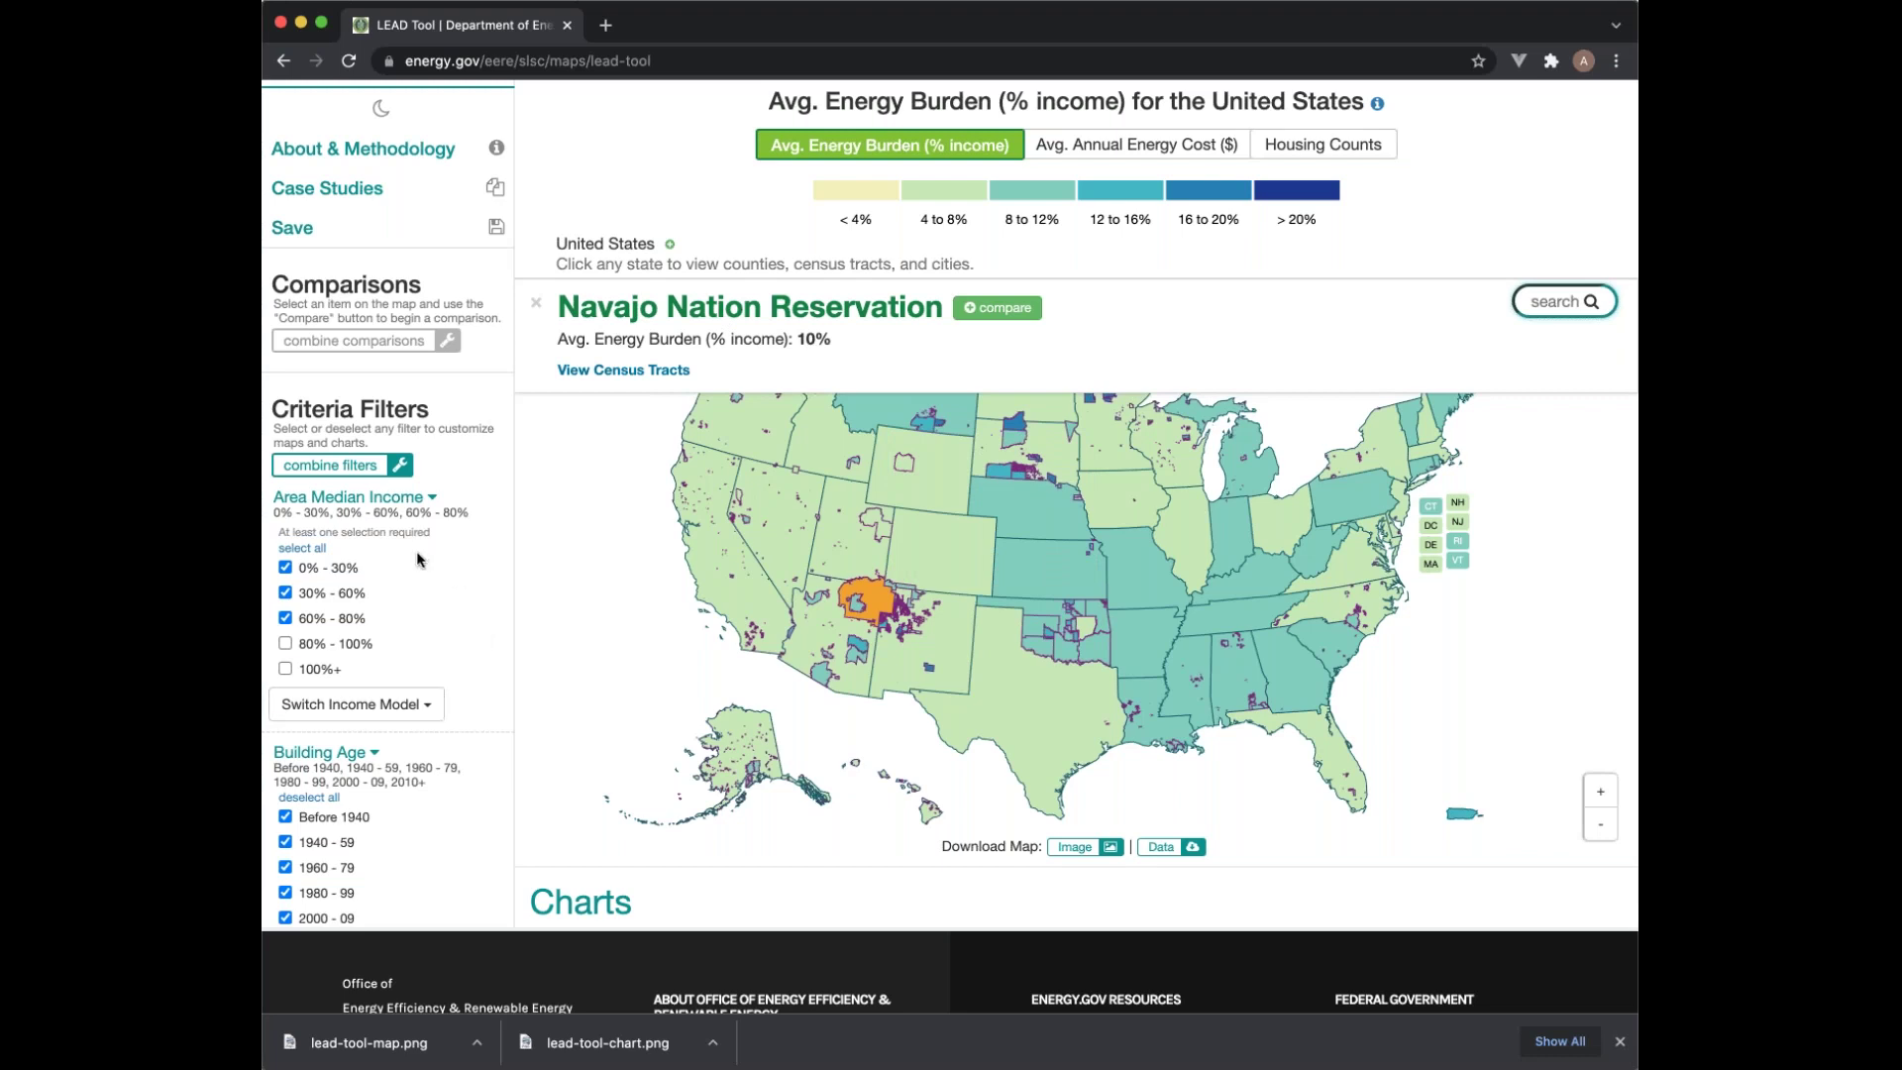
pyautogui.scroll(-2, 416, 550)
pyautogui.scroll(-2, 416, 550)
pyautogui.scroll(5, 416, 550)
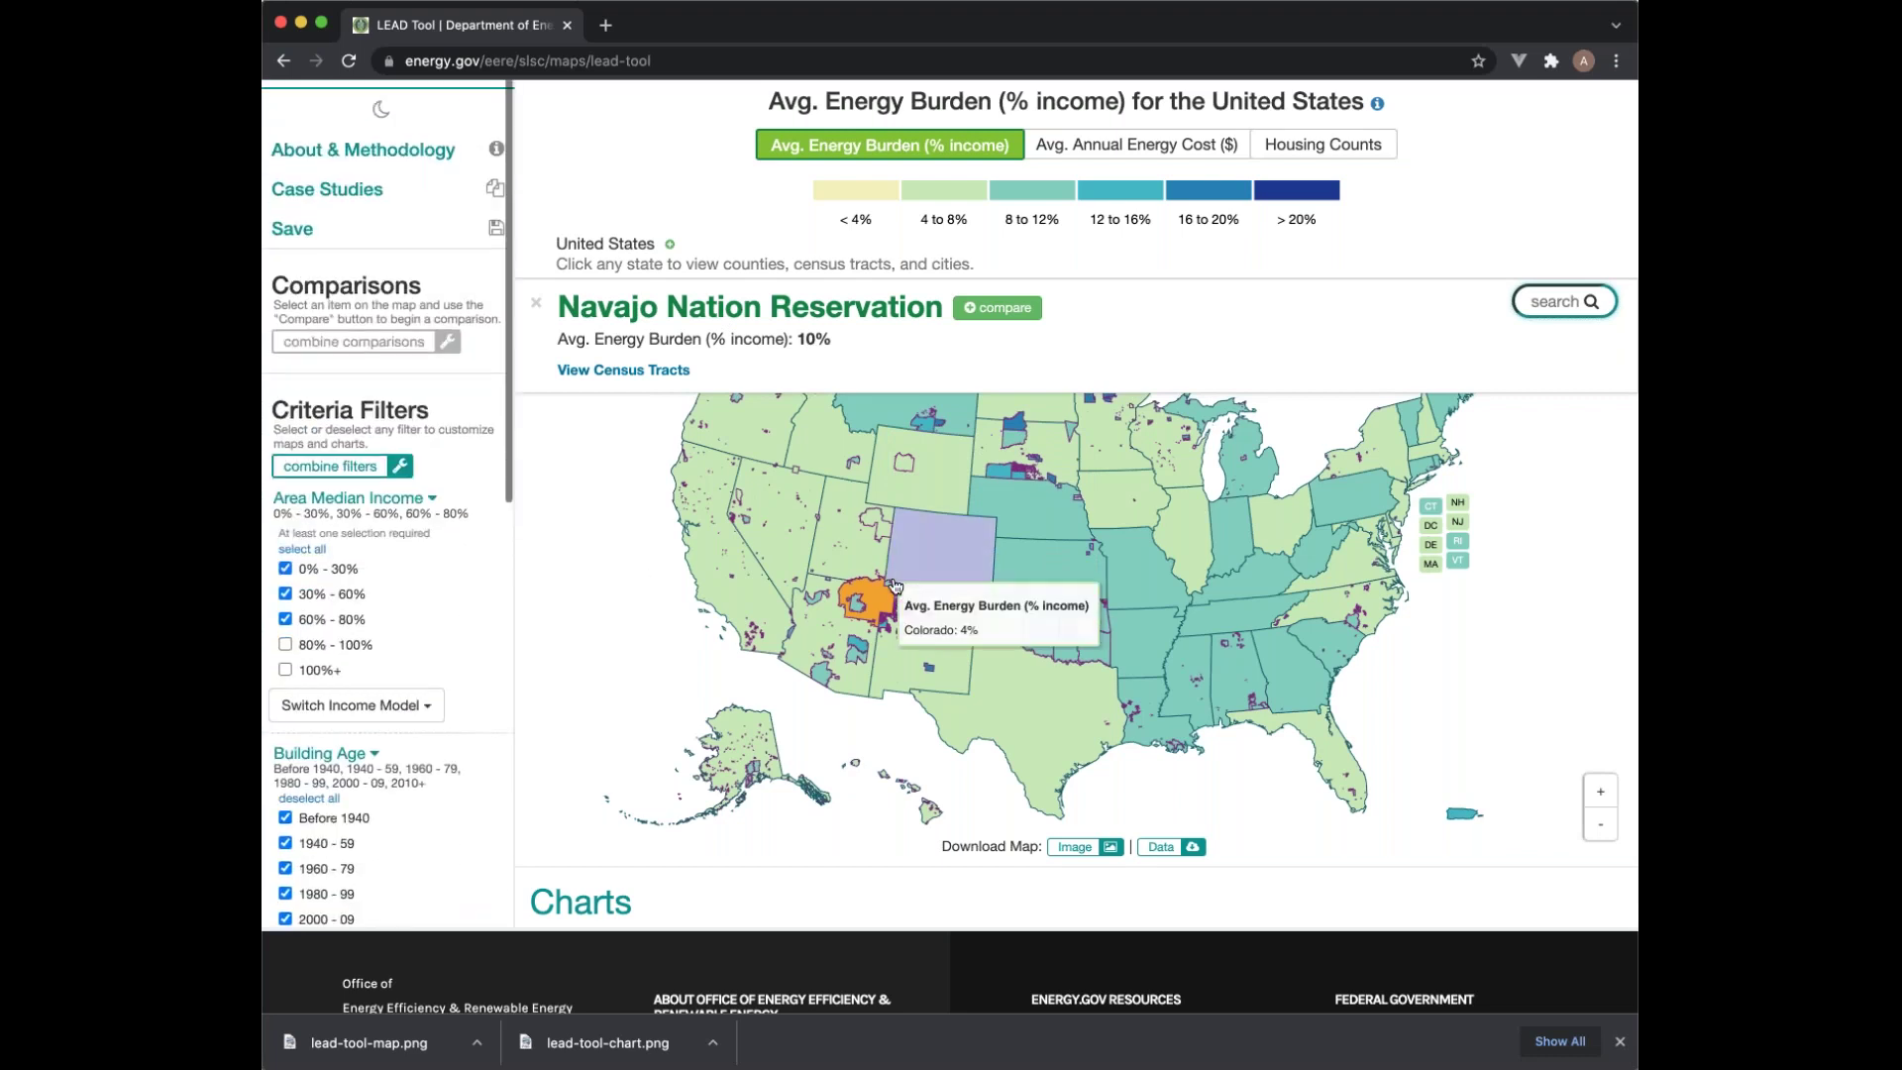
pyautogui.scroll(-5, 375, 614)
pyautogui.scroll(5, 376, 614)
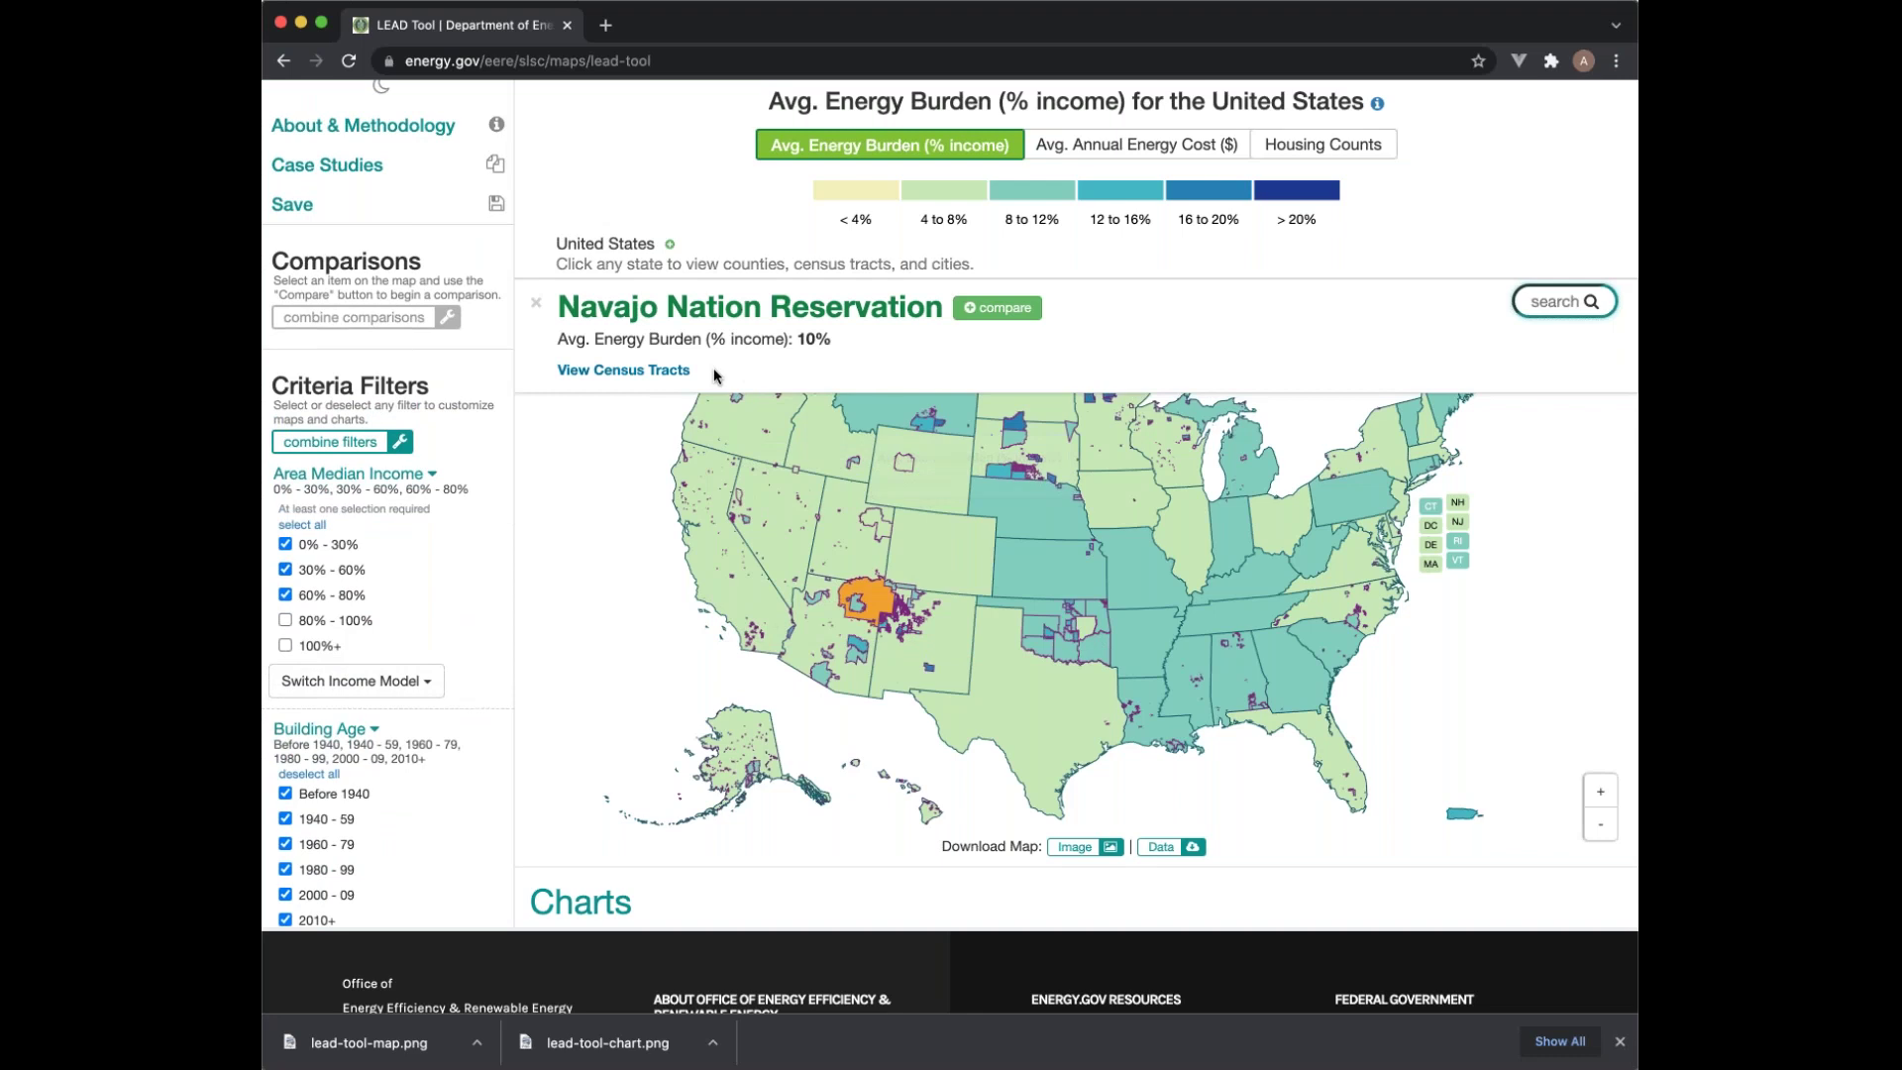
pyautogui.click(628, 370)
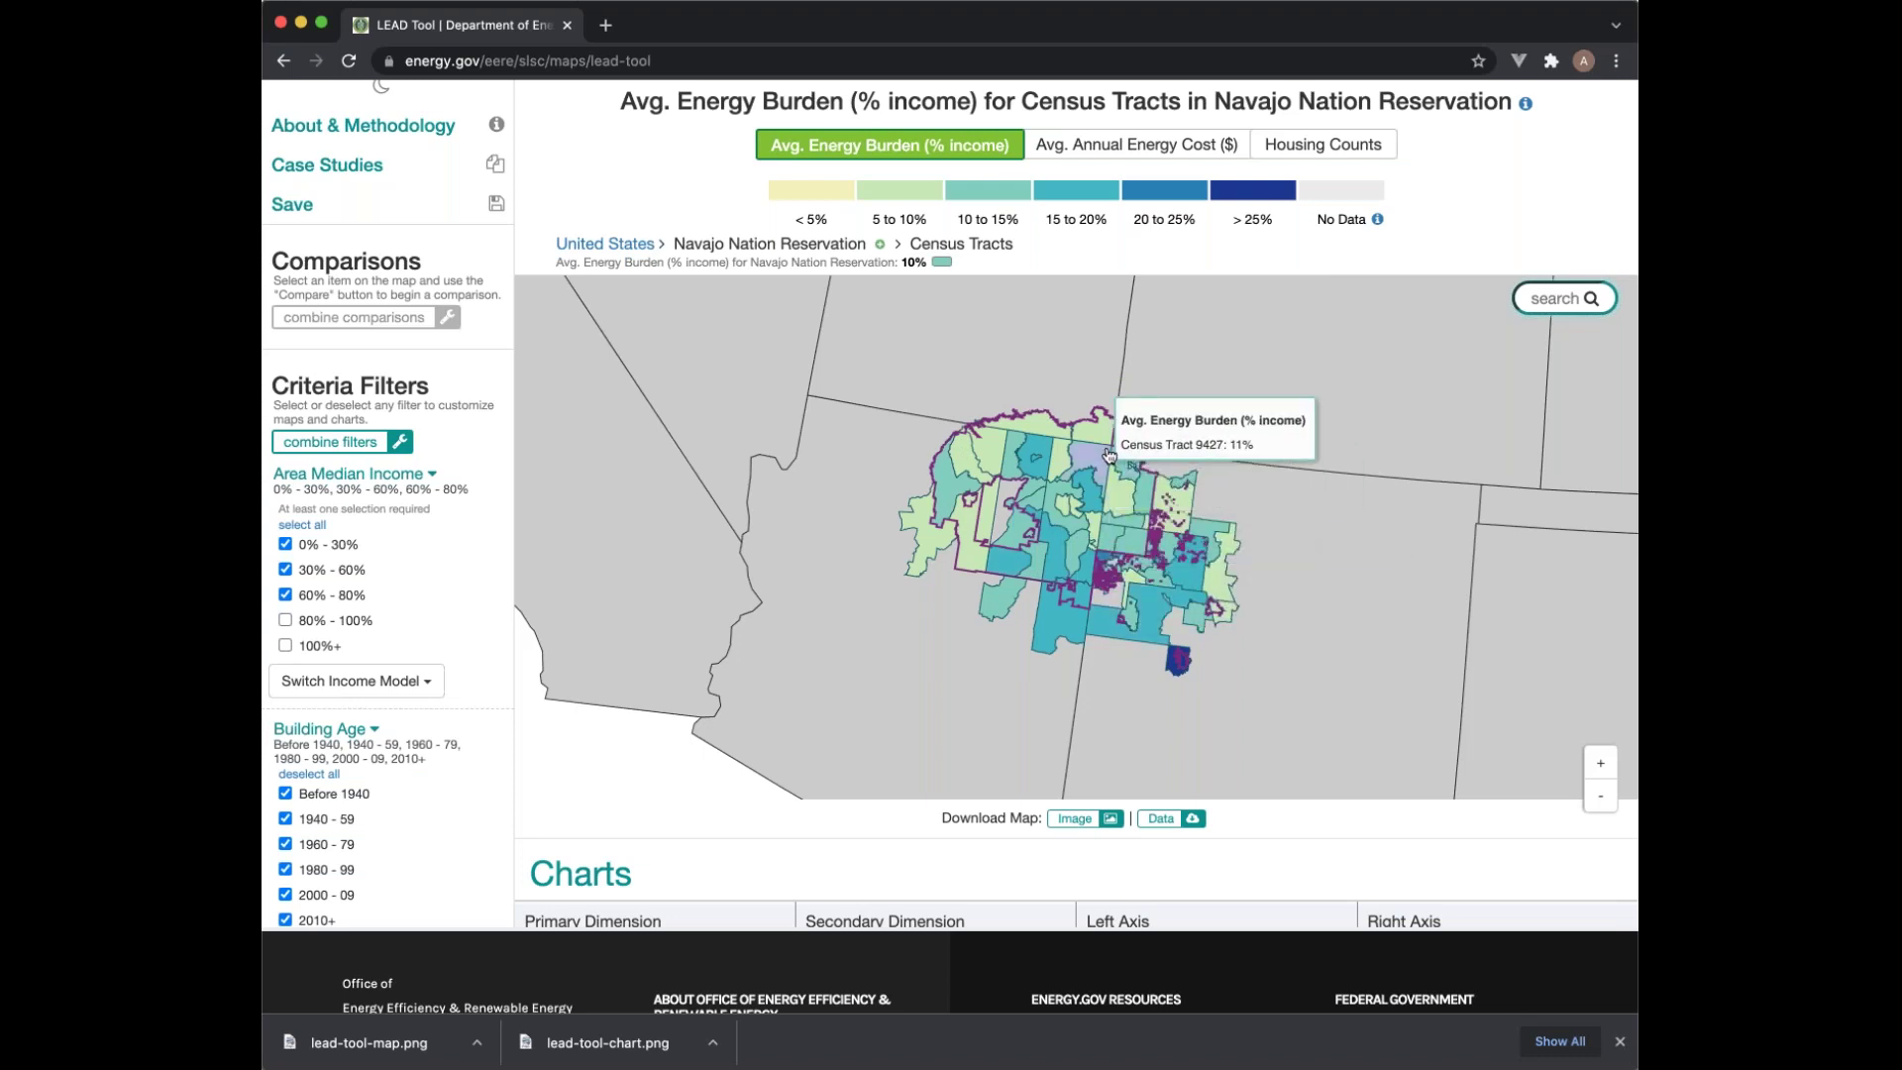
# Step: Zoom in on the Navajo Nation Reservation and examine the average energy burden of its individual census tracts
pyautogui.click(1601, 763)
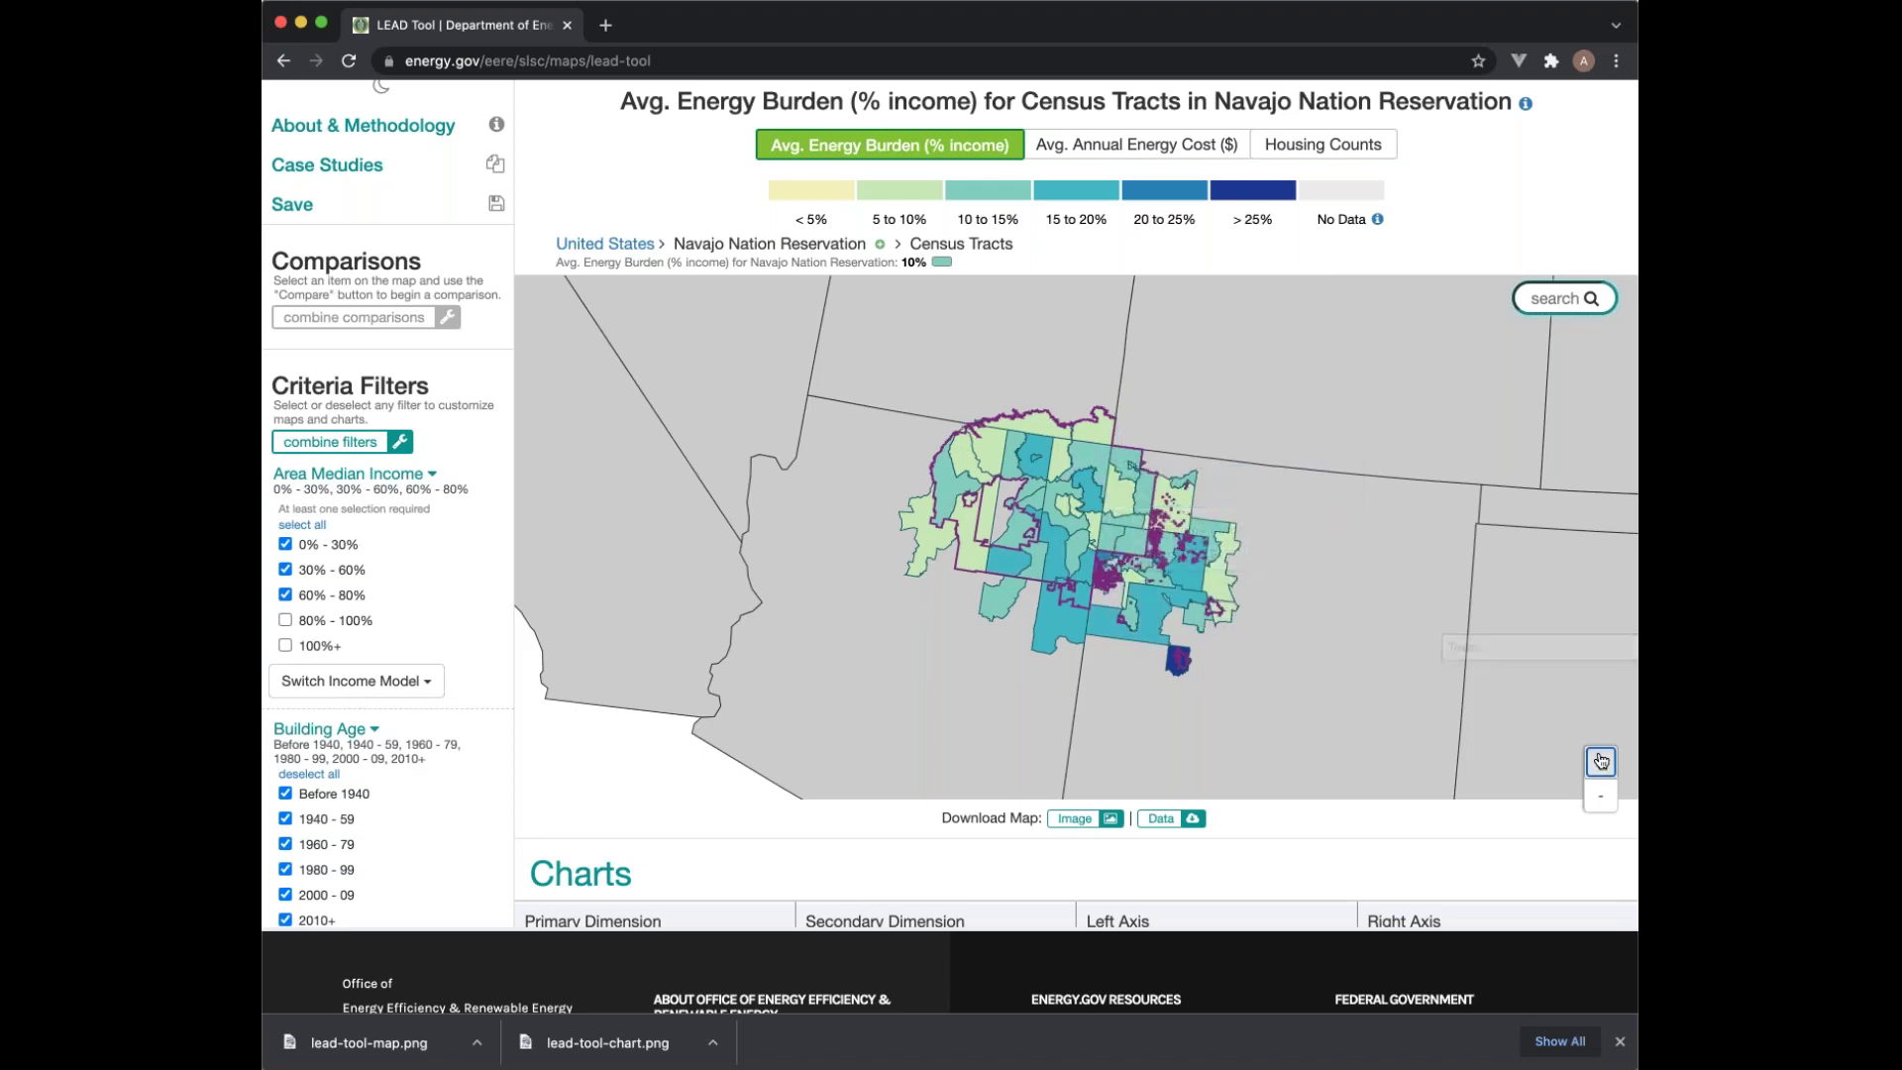
pyautogui.click(1600, 762)
pyautogui.click(1601, 762)
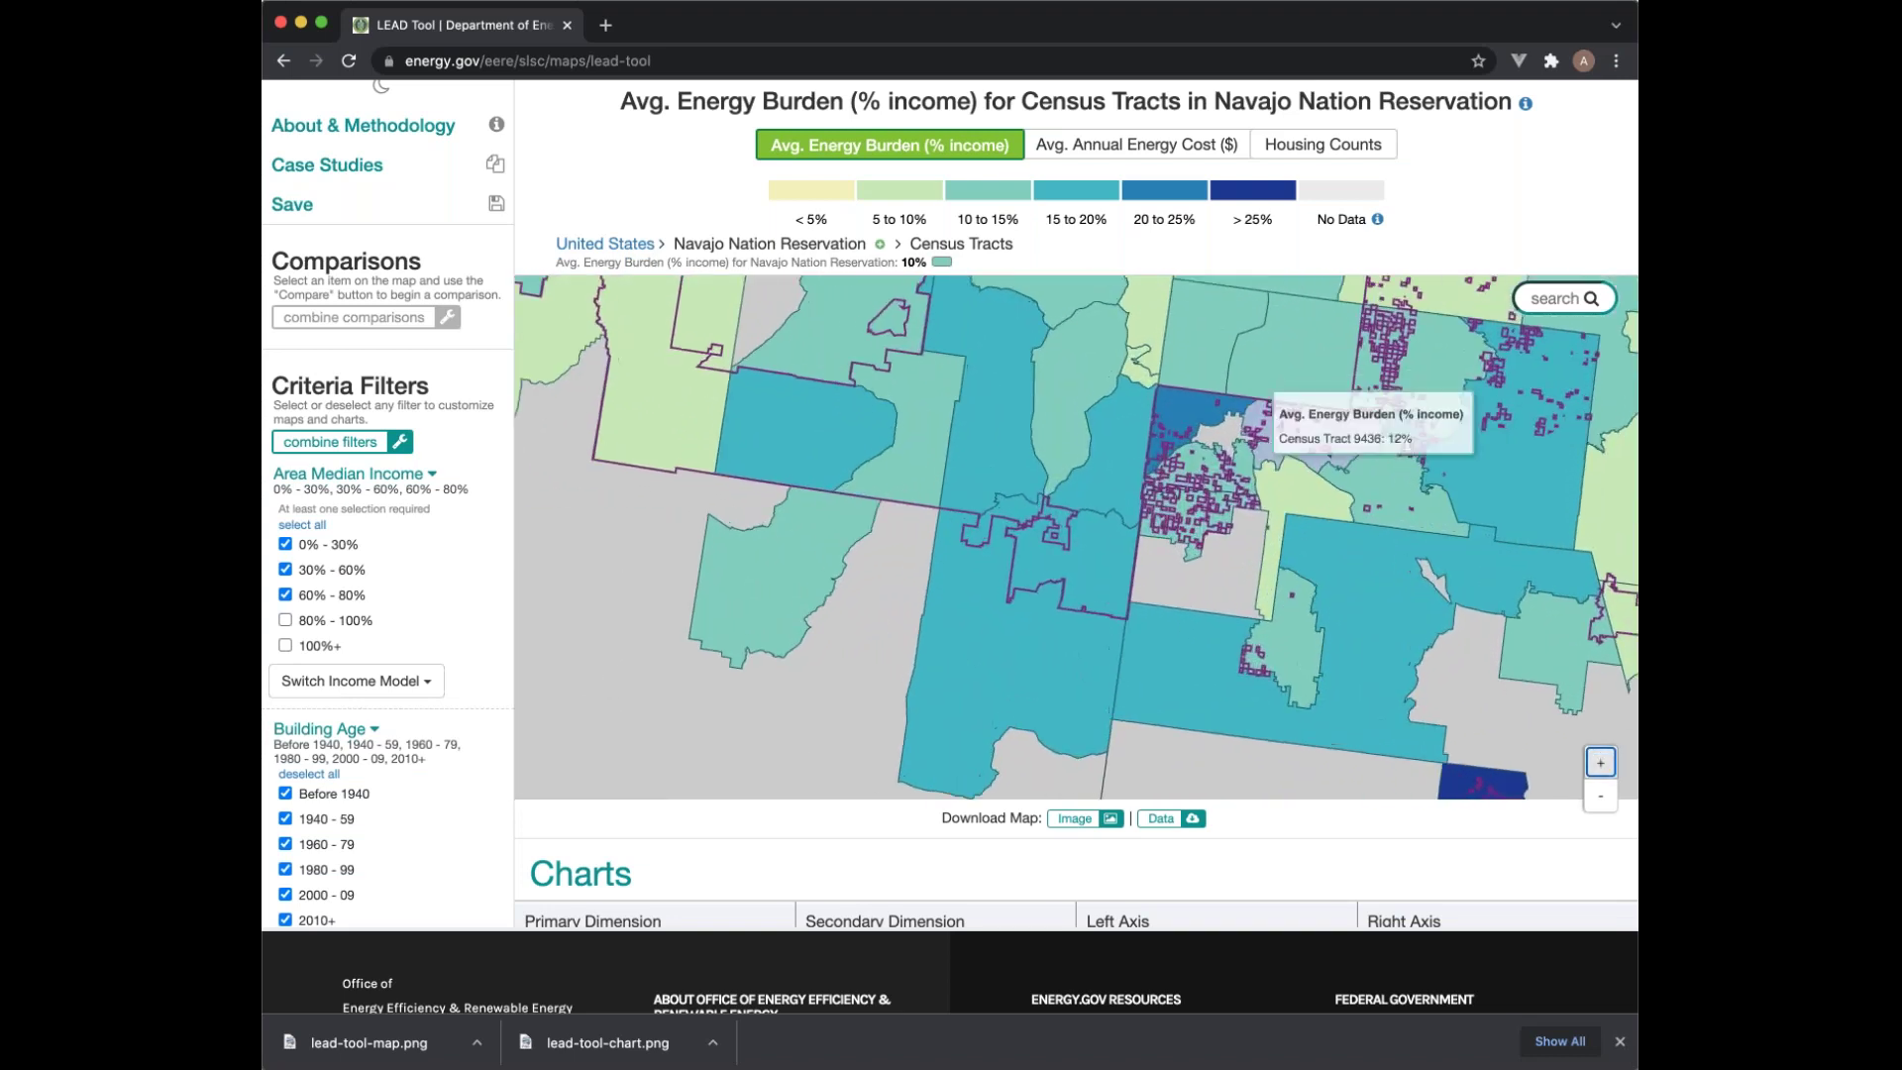
pyautogui.scroll(-2, 991, 688)
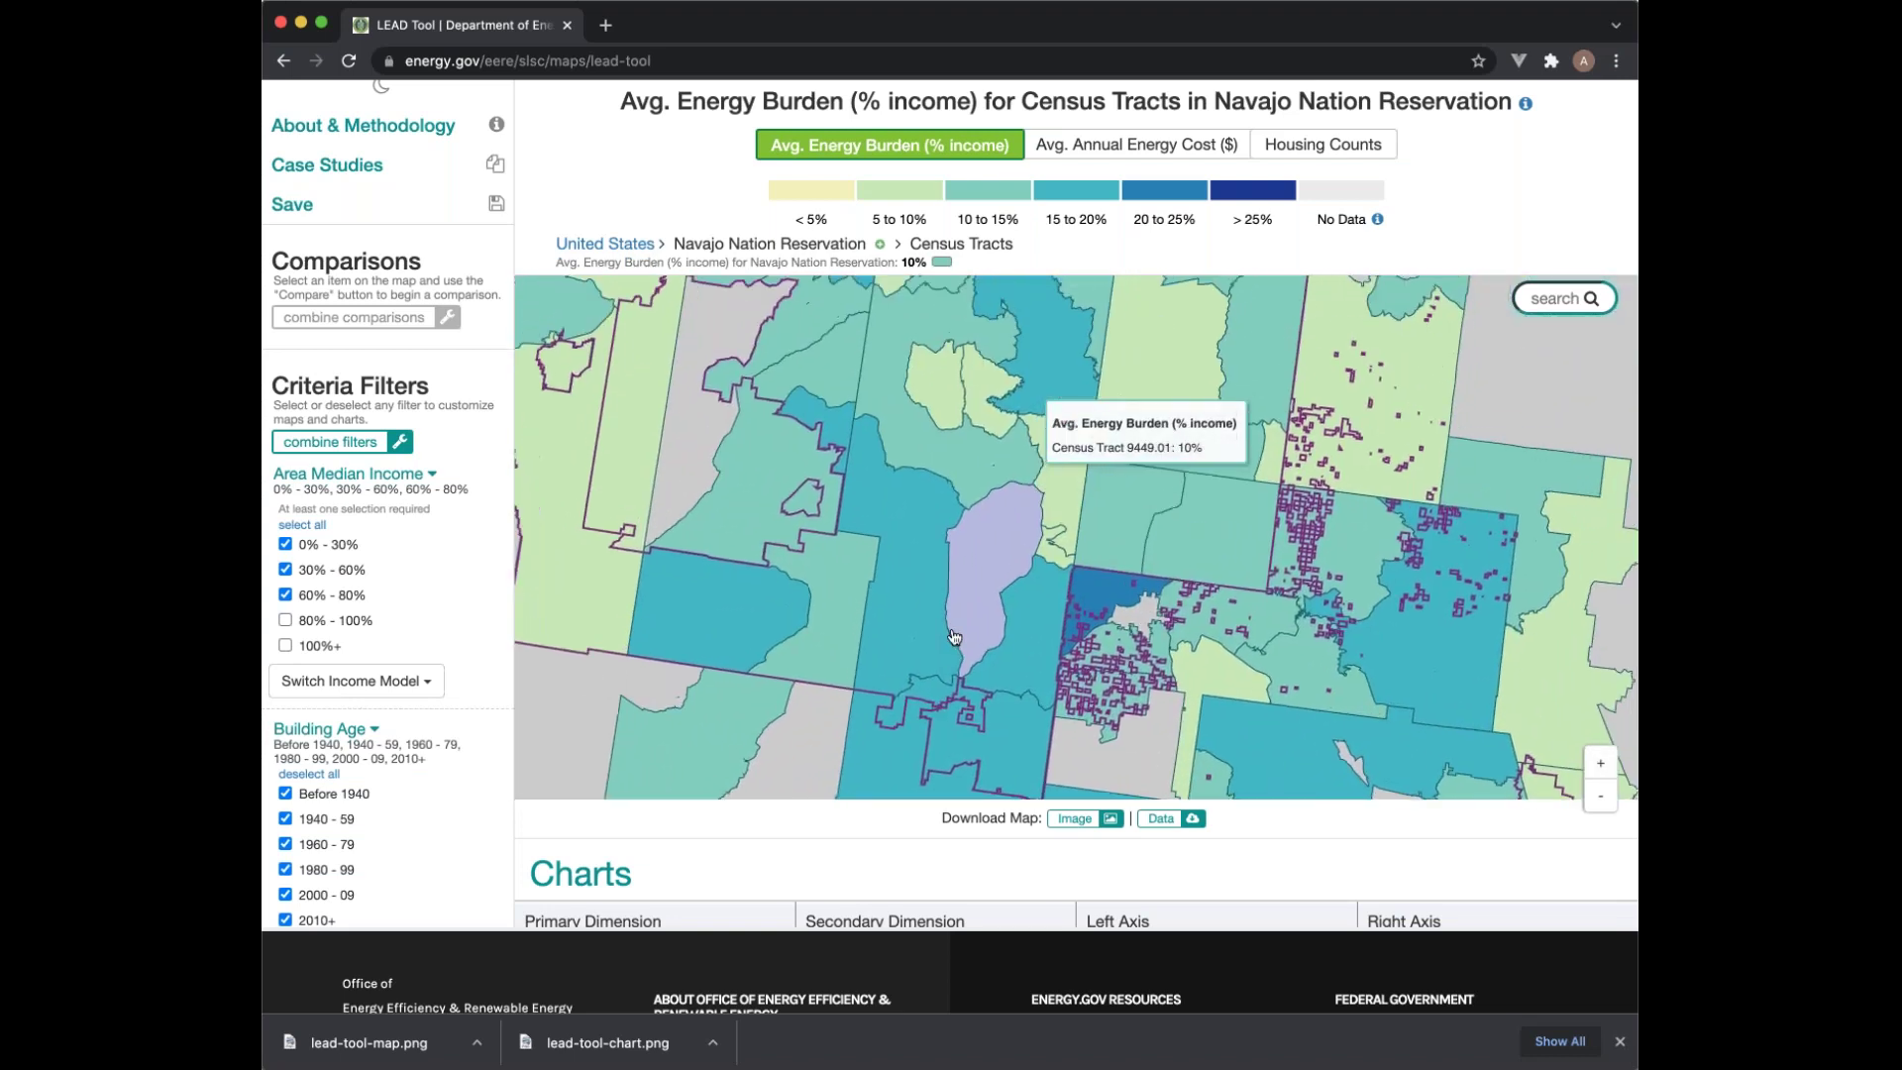
pyautogui.scroll(2, 980, 575)
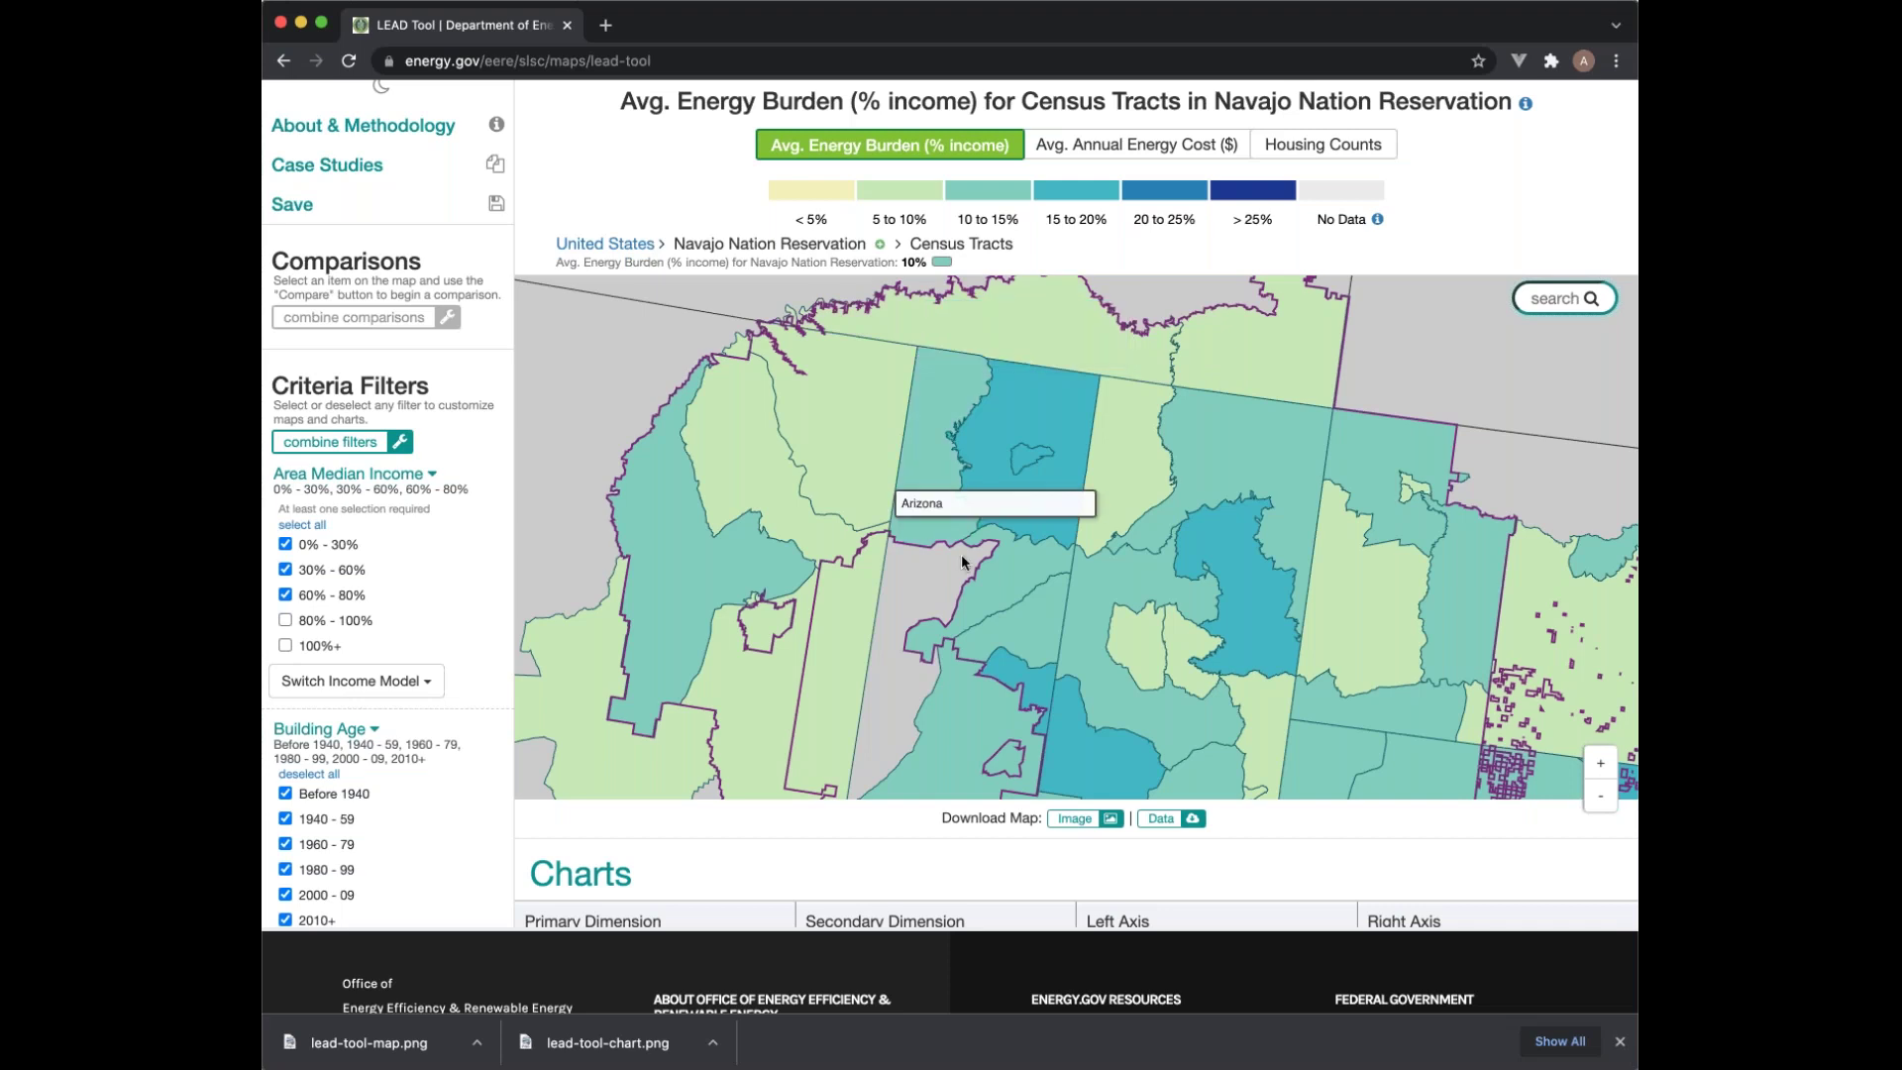
# Step: Examine the energy burden of the southeastern Navajo Nation census tracts and get an overview of the whole reservation
pyautogui.moveTo(1496, 769); pyautogui.dragTo(989, 489)
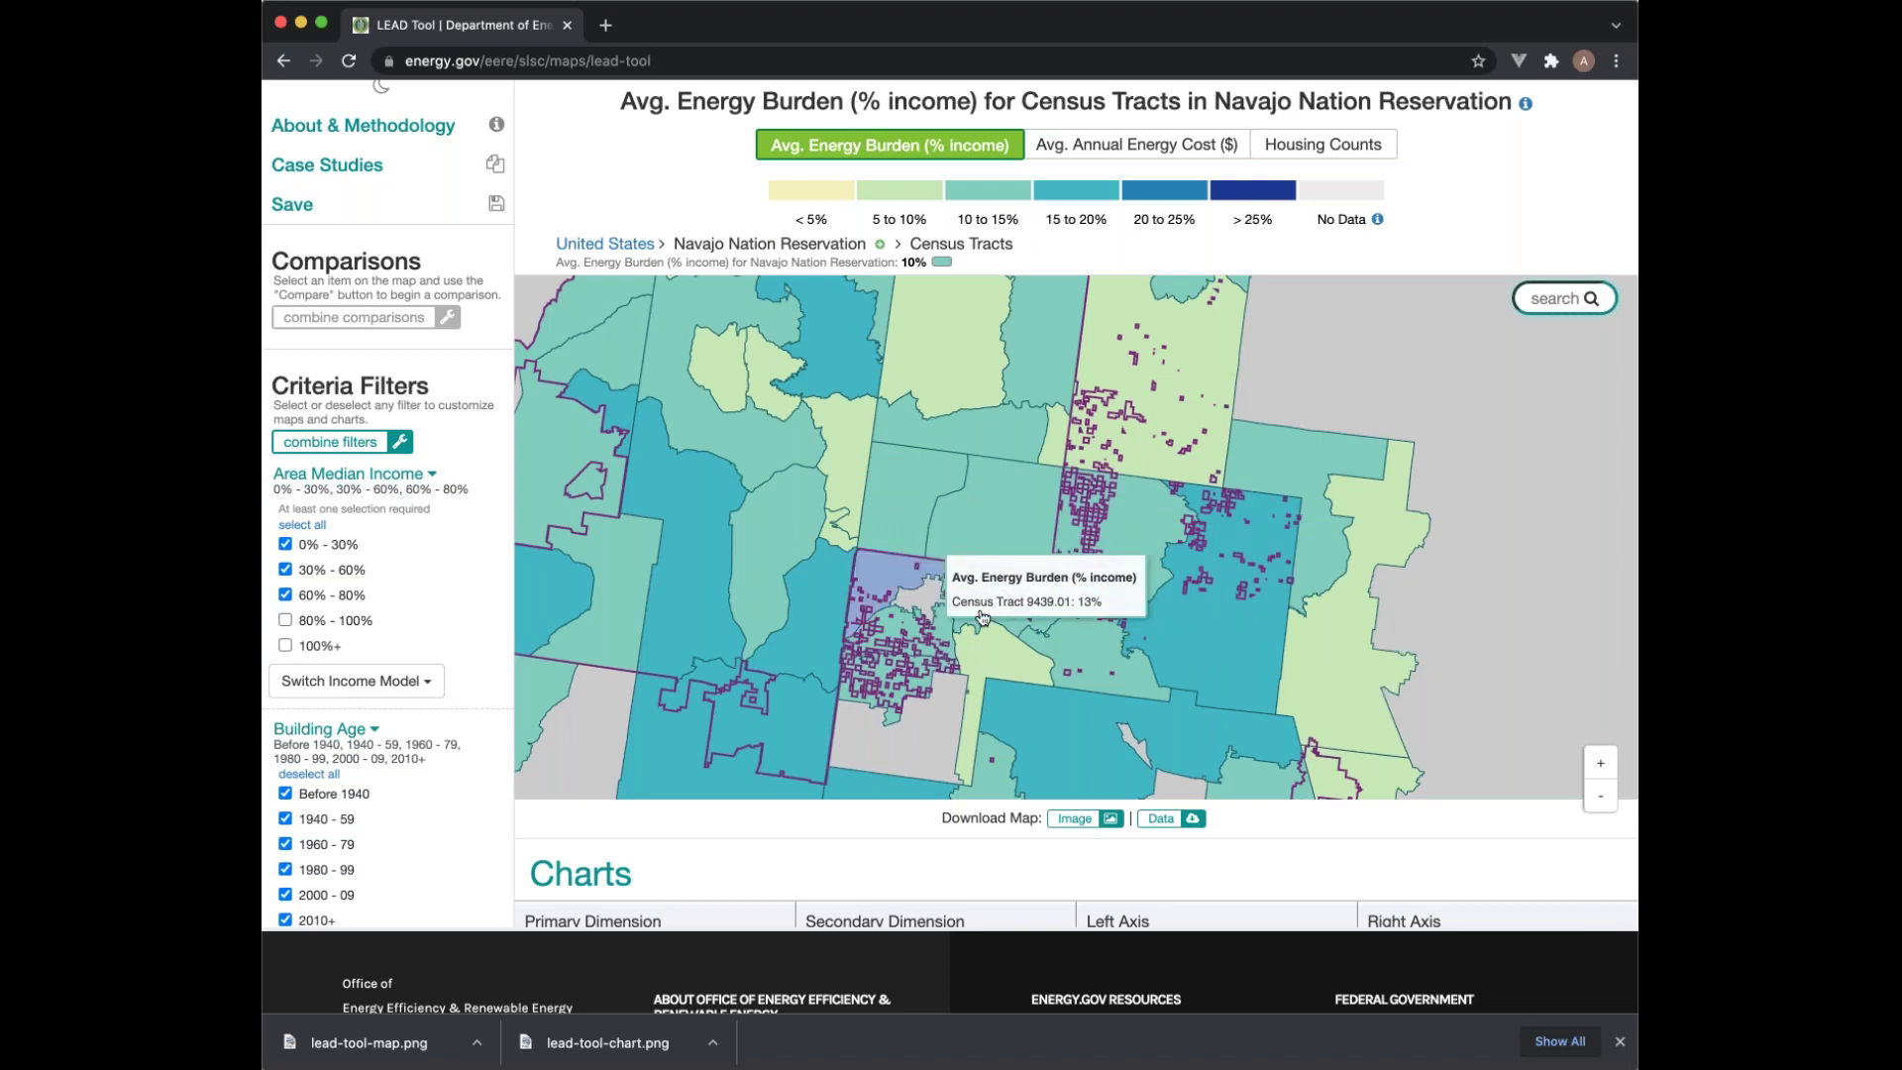
pyautogui.click(1598, 806)
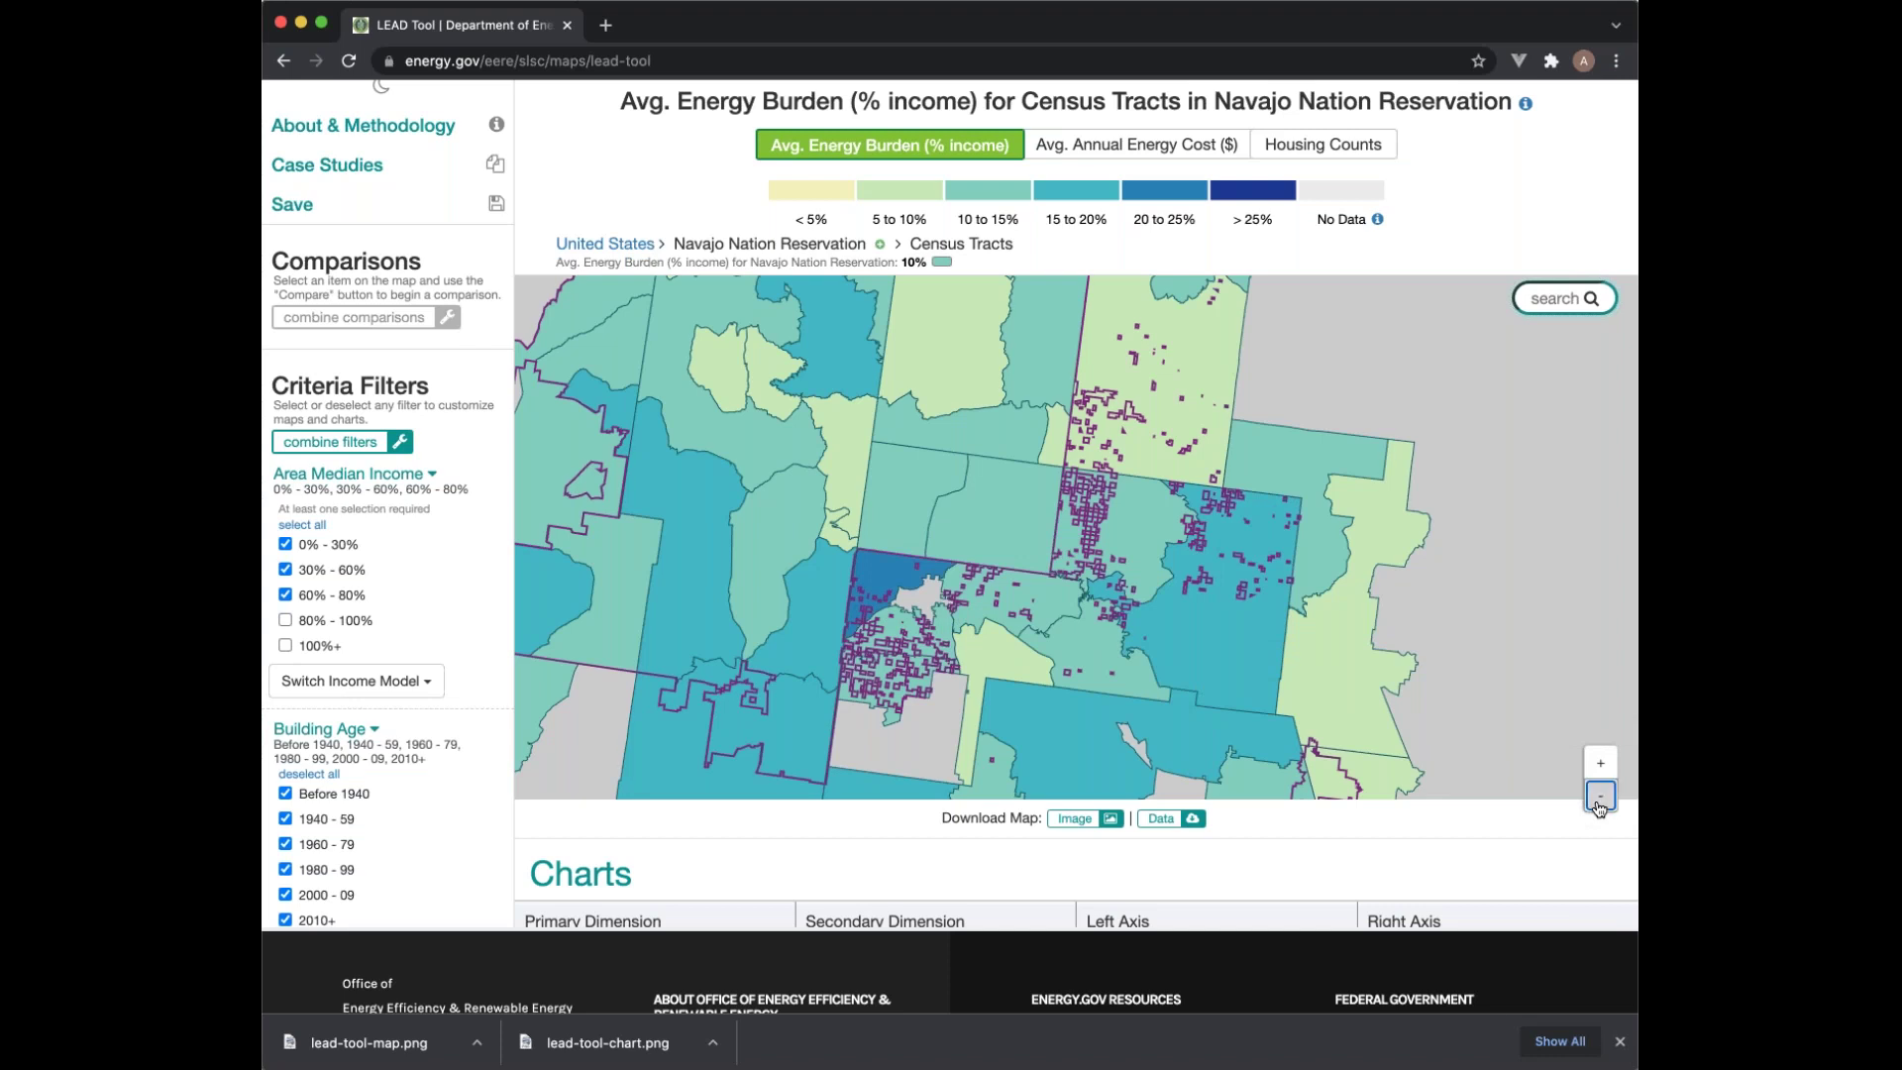
pyautogui.click(1598, 796)
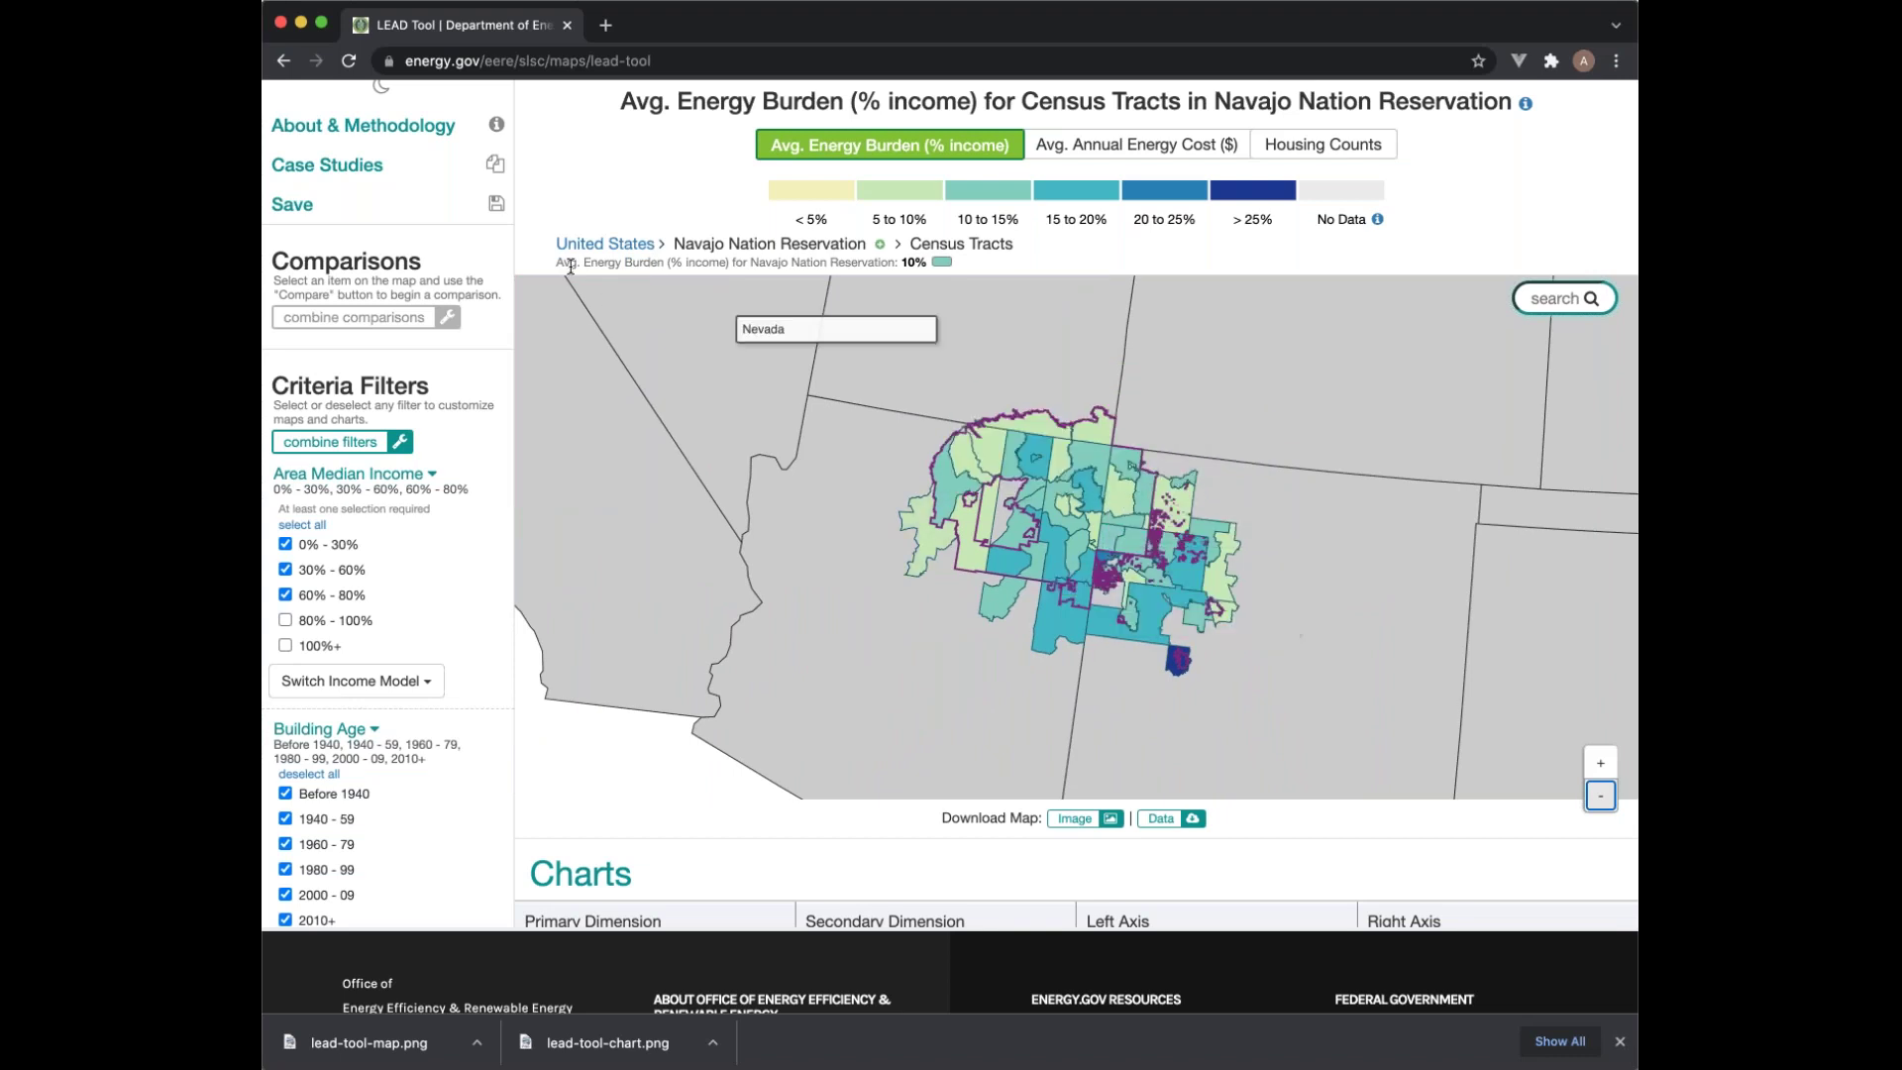
# Step: Return to the United States map and open the census tracts view for the San Carlos Reservation
pyautogui.click(628, 244)
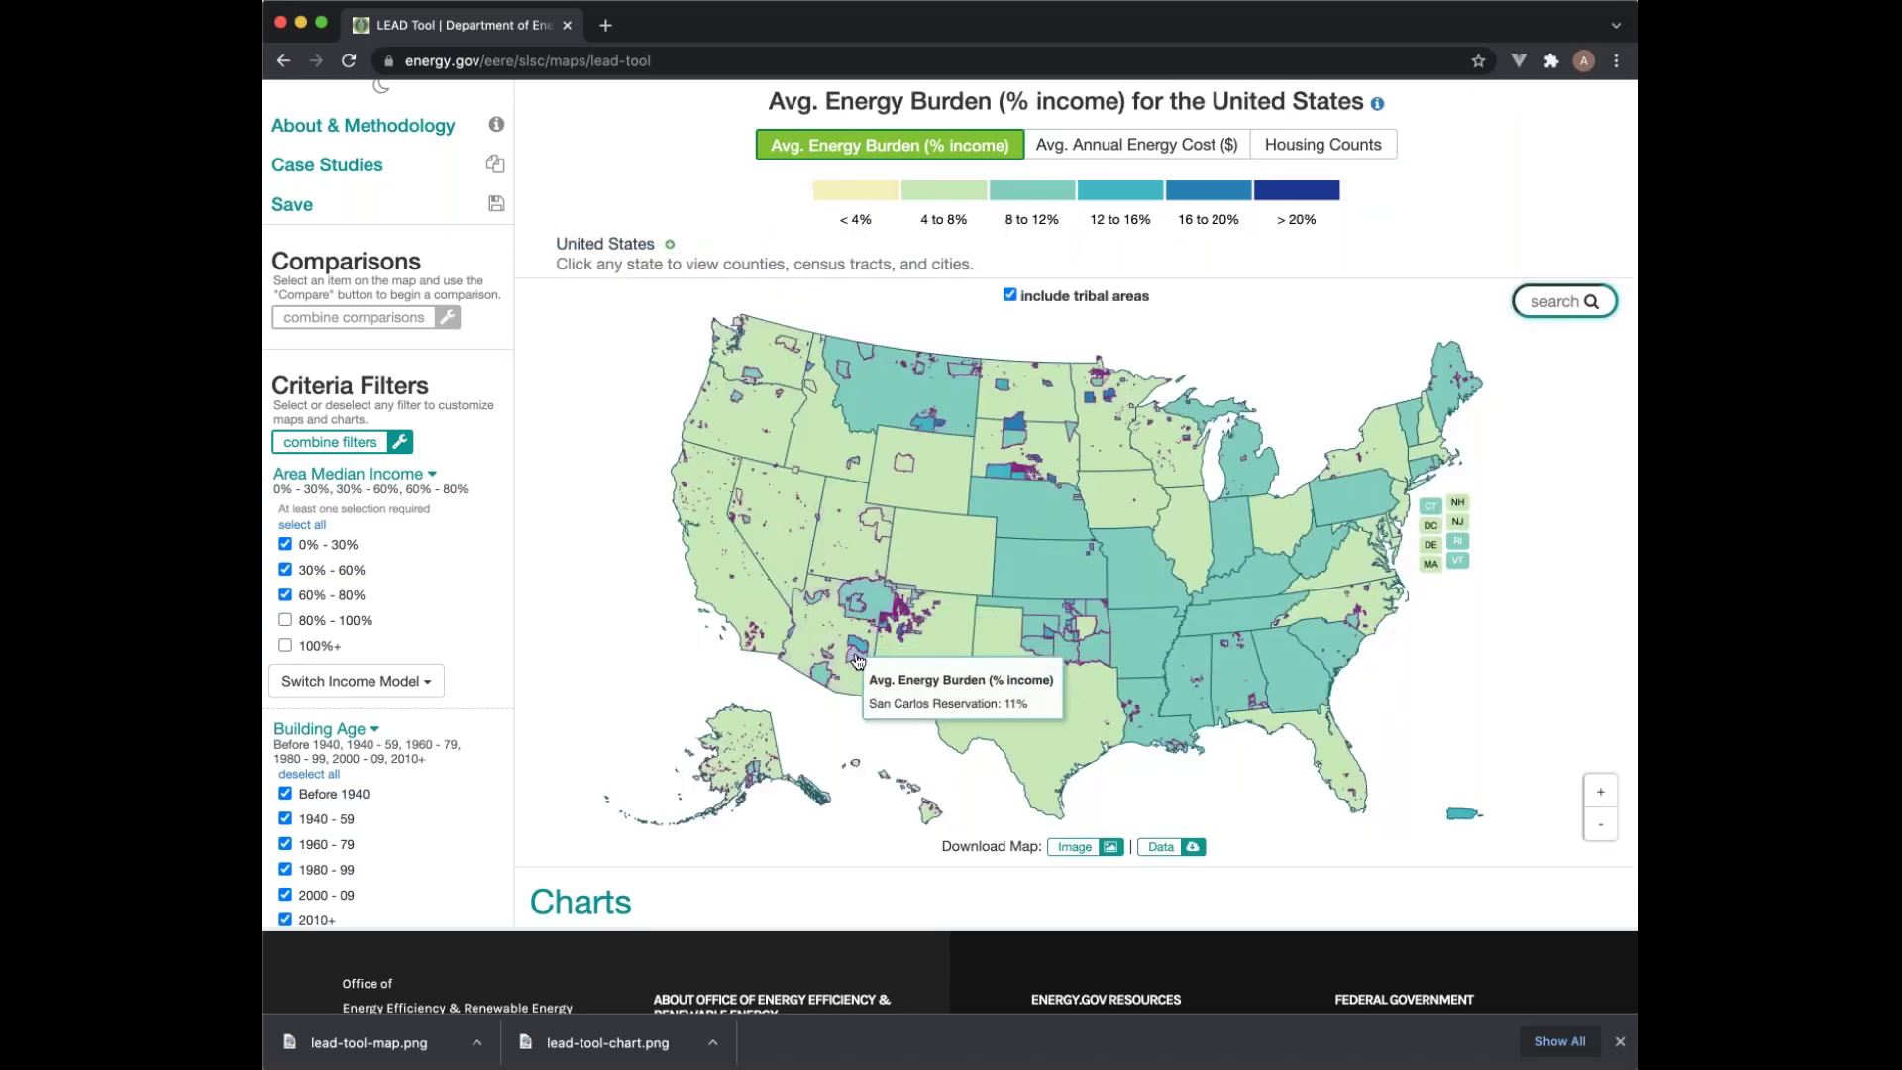
pyautogui.click(858, 662)
pyautogui.click(653, 377)
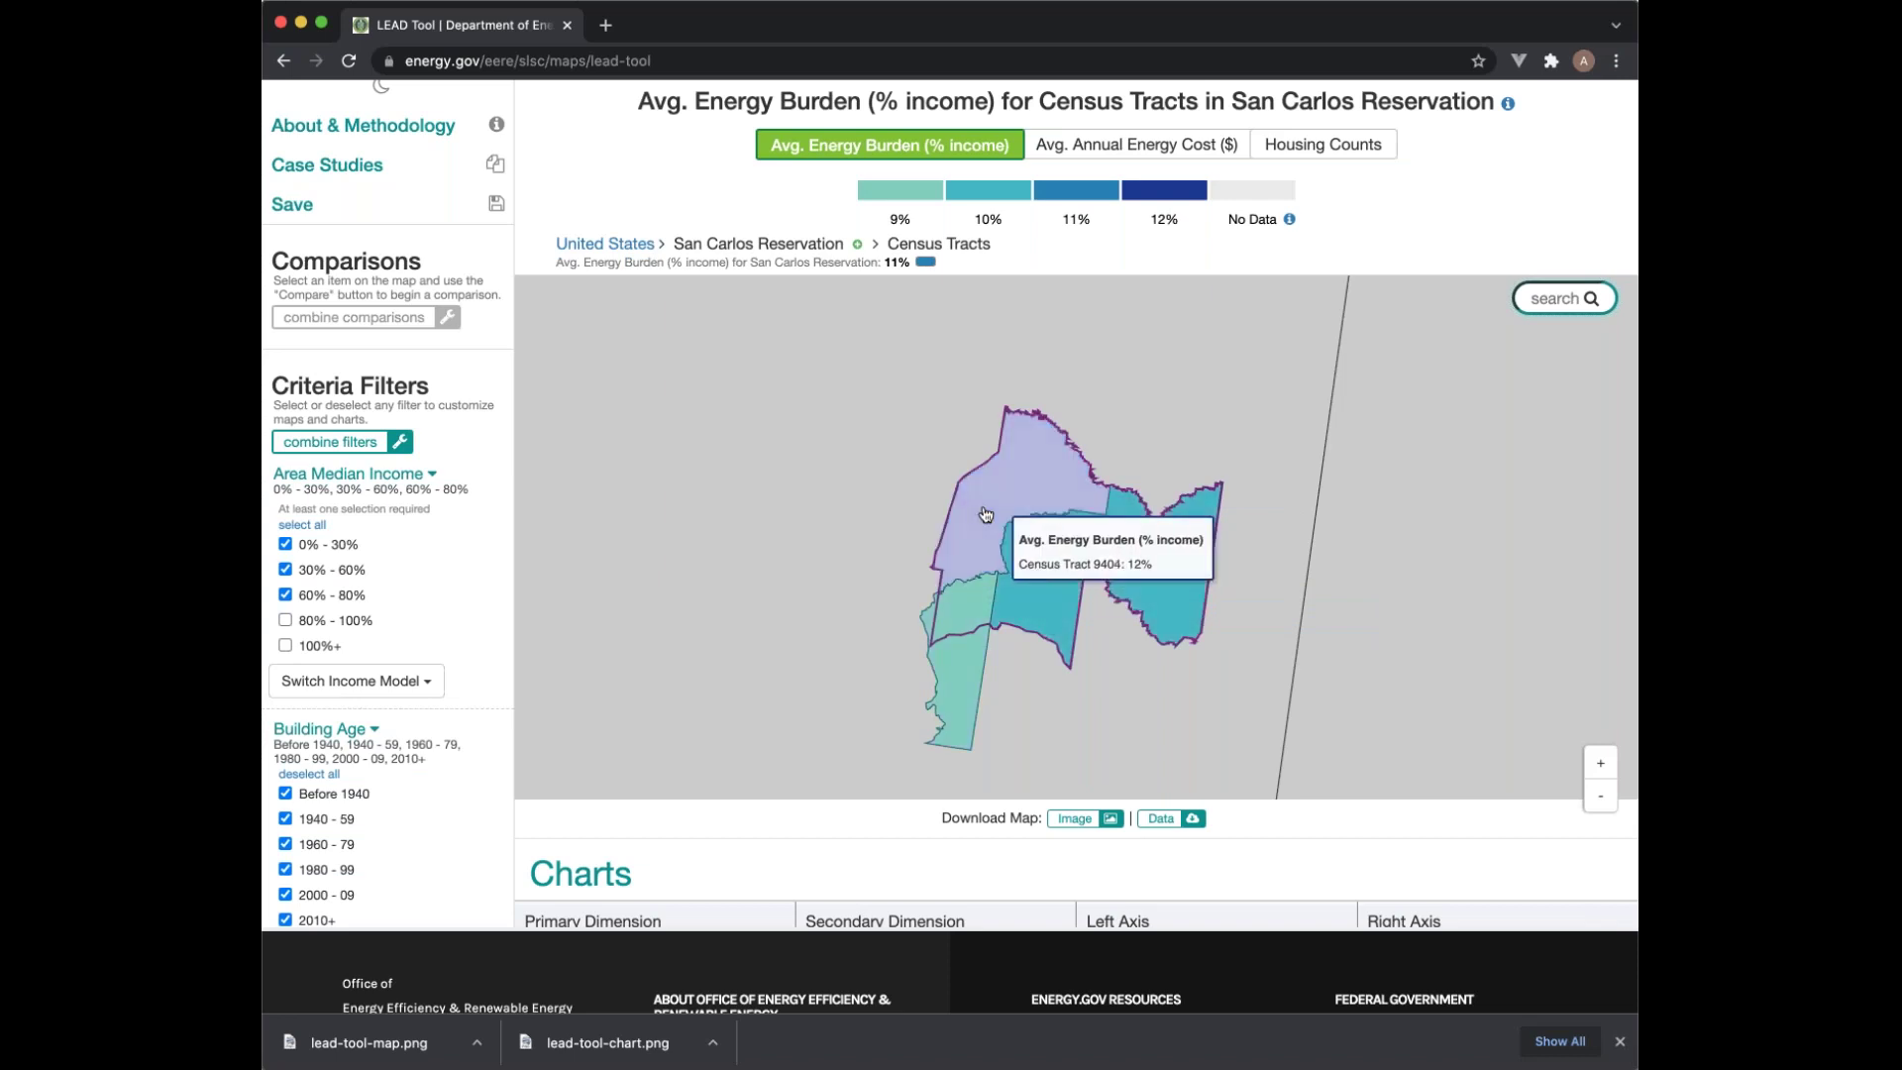
# Step: Return to the United States map and open the counties view for Colorado
pyautogui.click(626, 245)
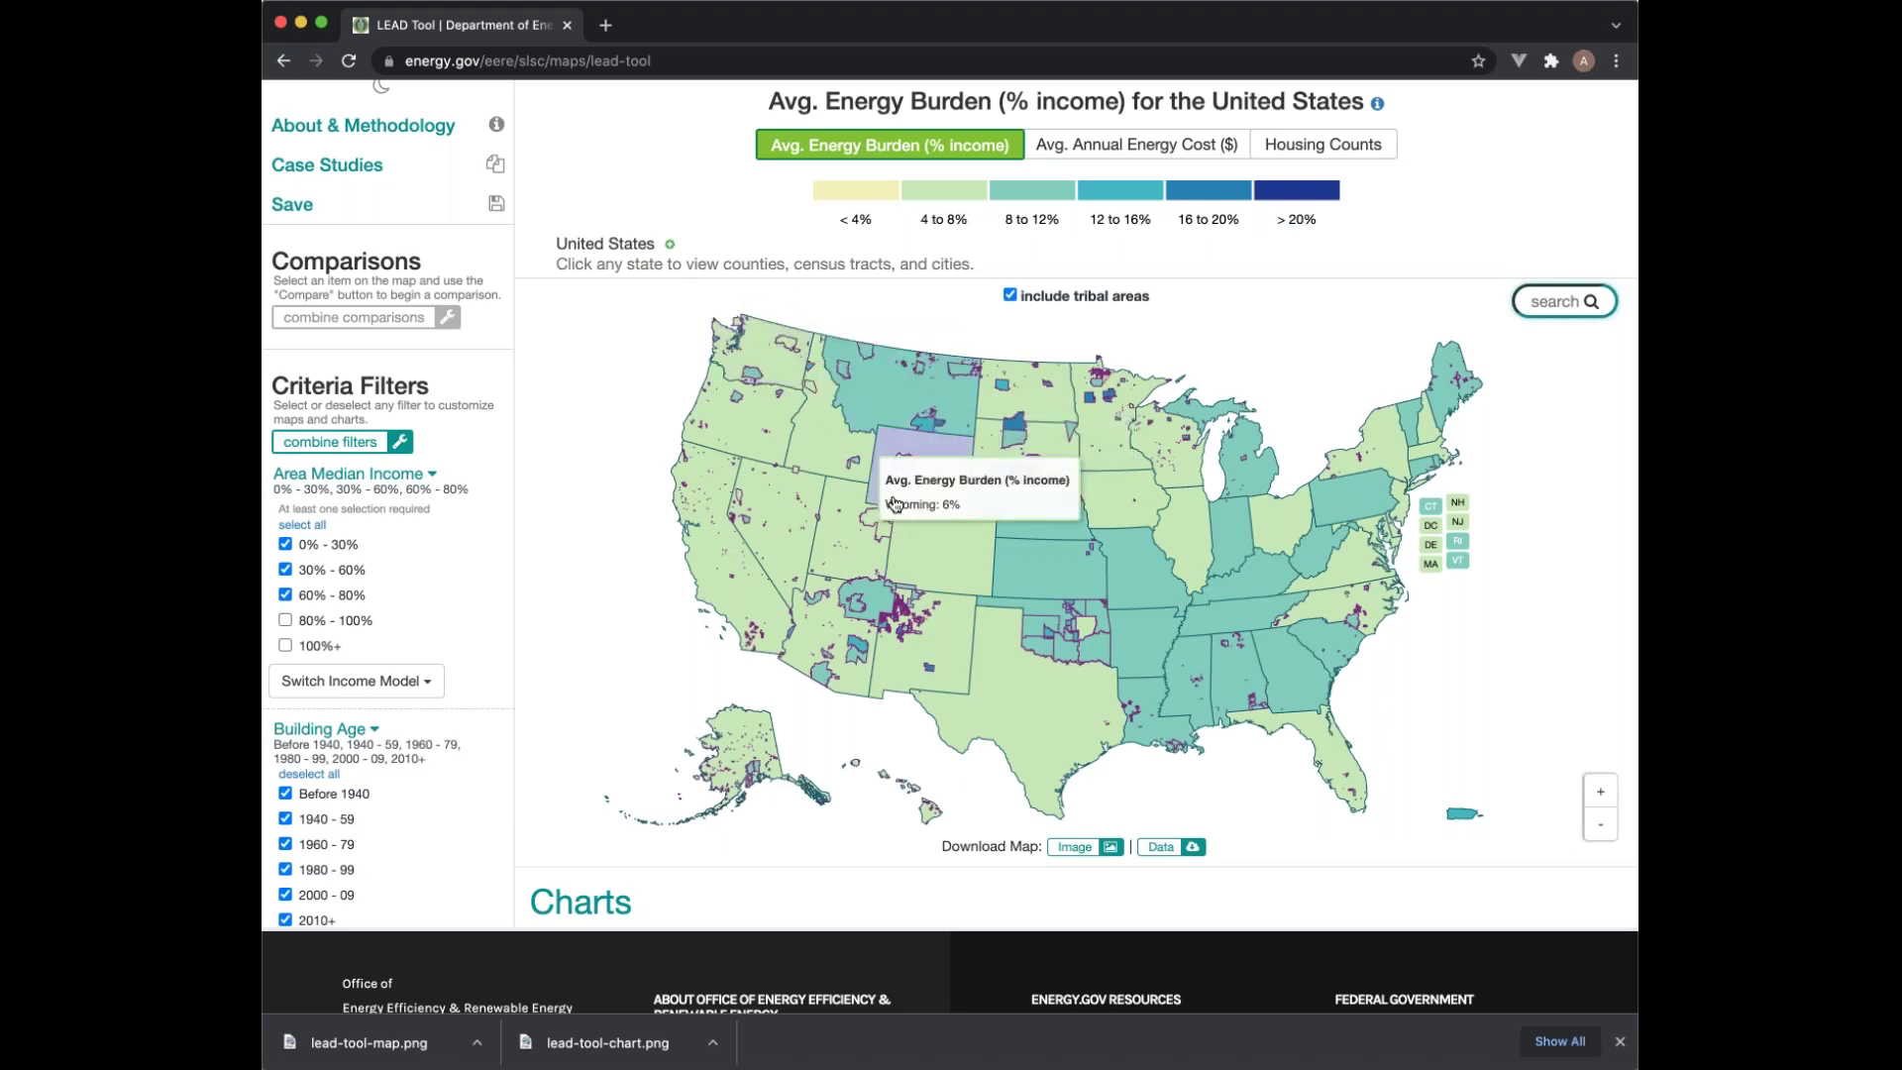
pyautogui.click(923, 563)
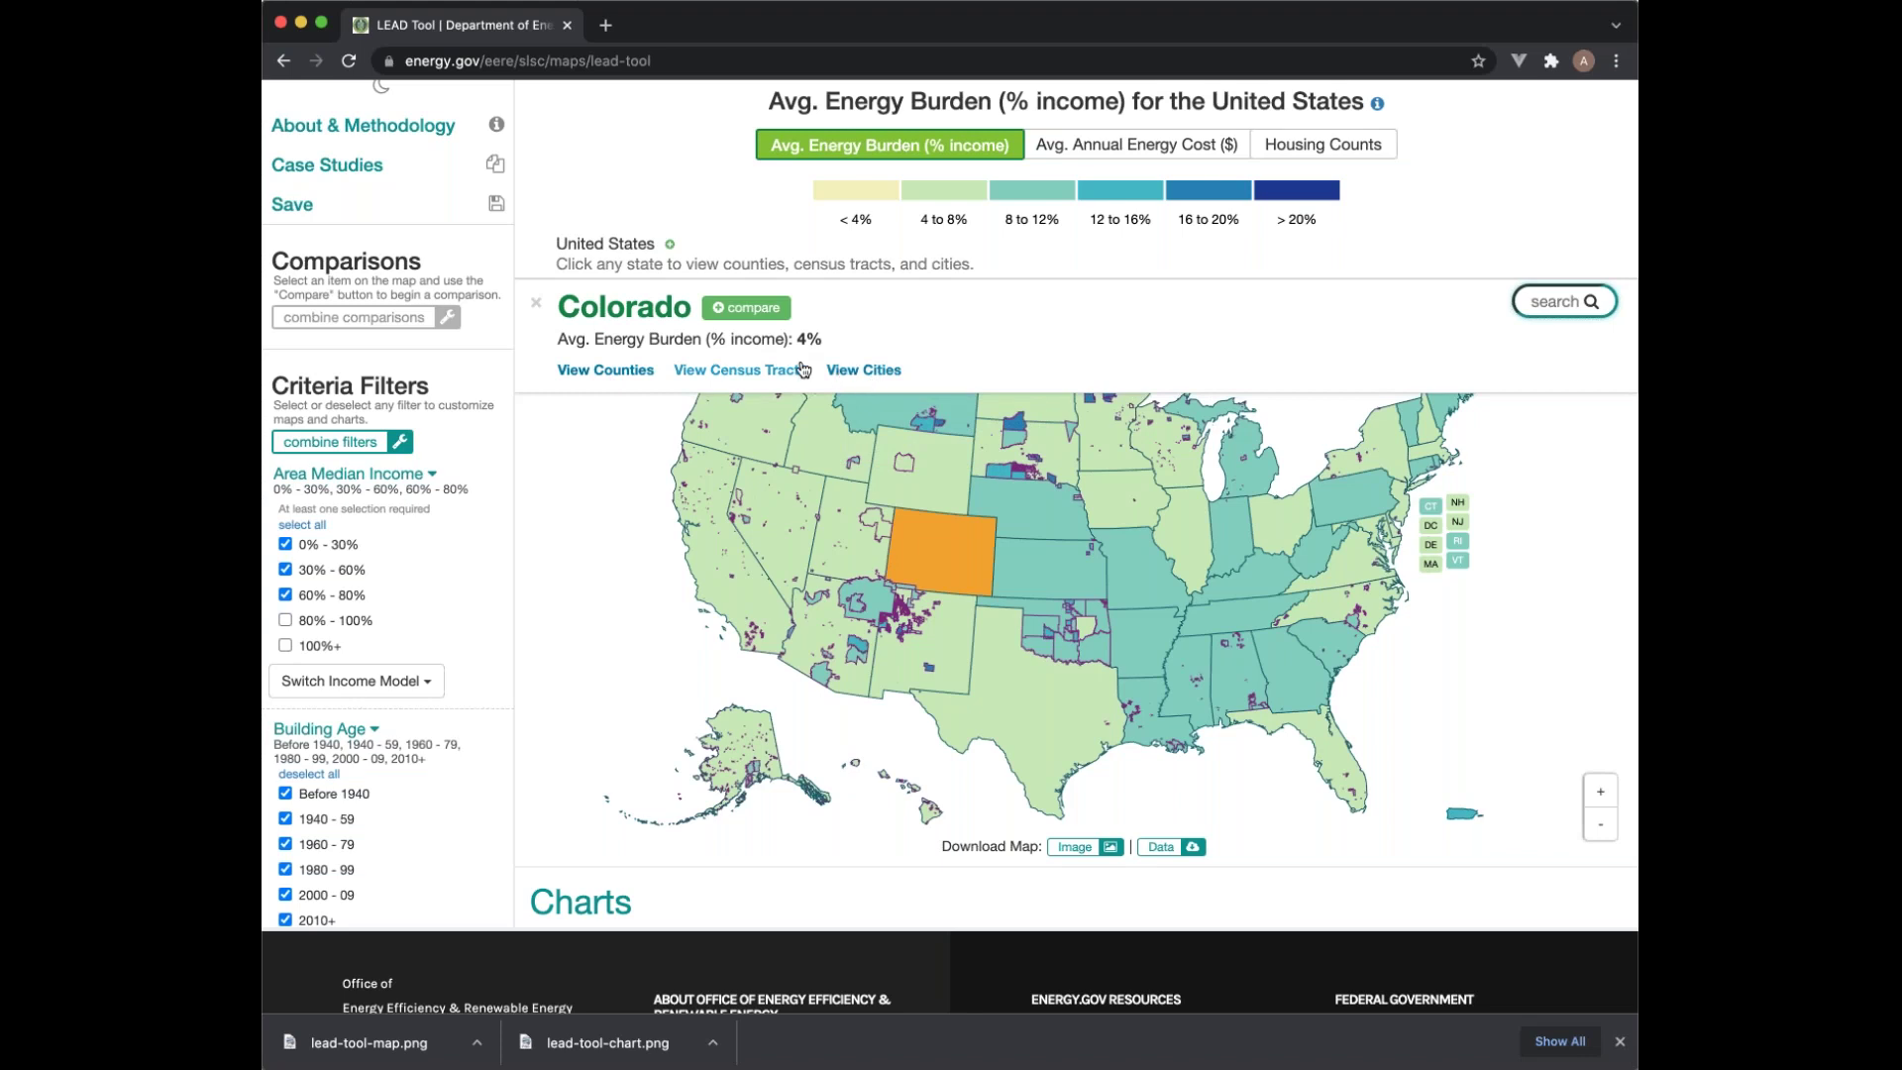
pyautogui.click(635, 371)
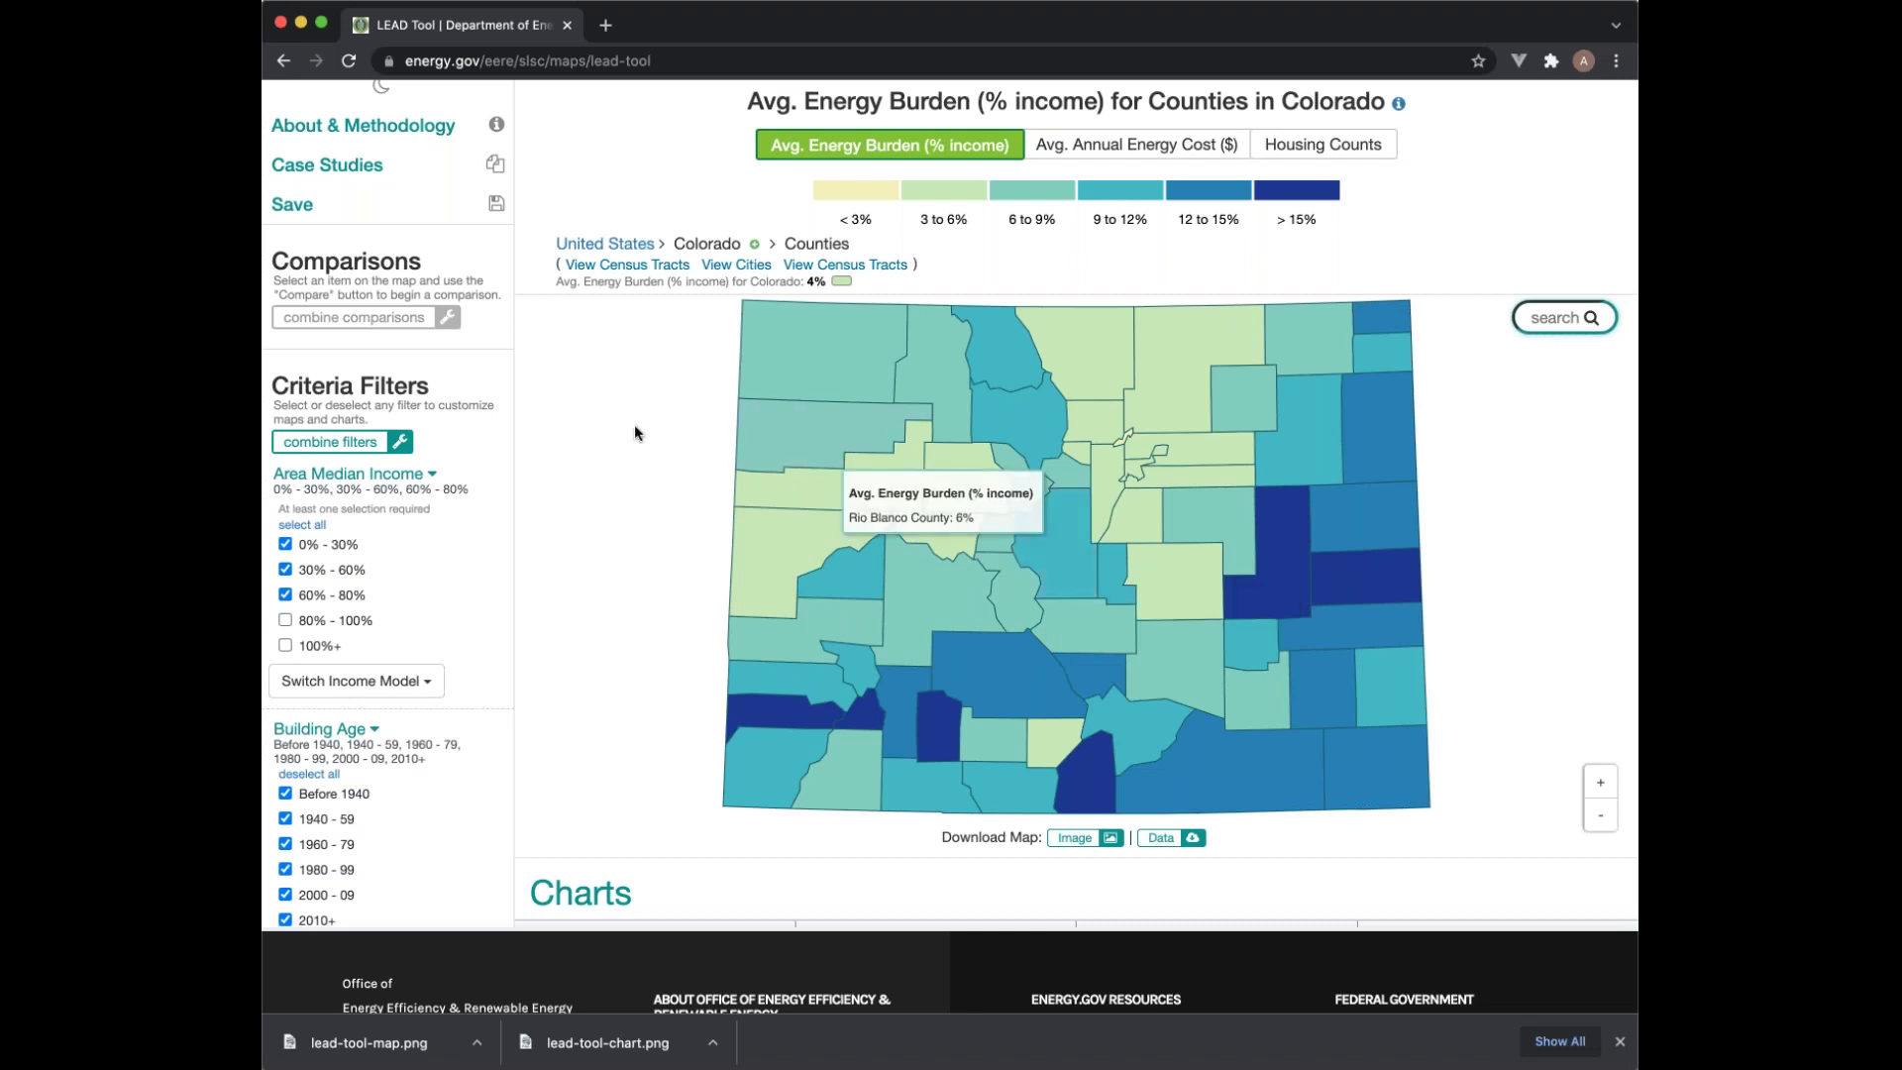
# Step: Switch the Colorado map to census tracts and examine the average energy burden of individual tracts
pyautogui.click(629, 266)
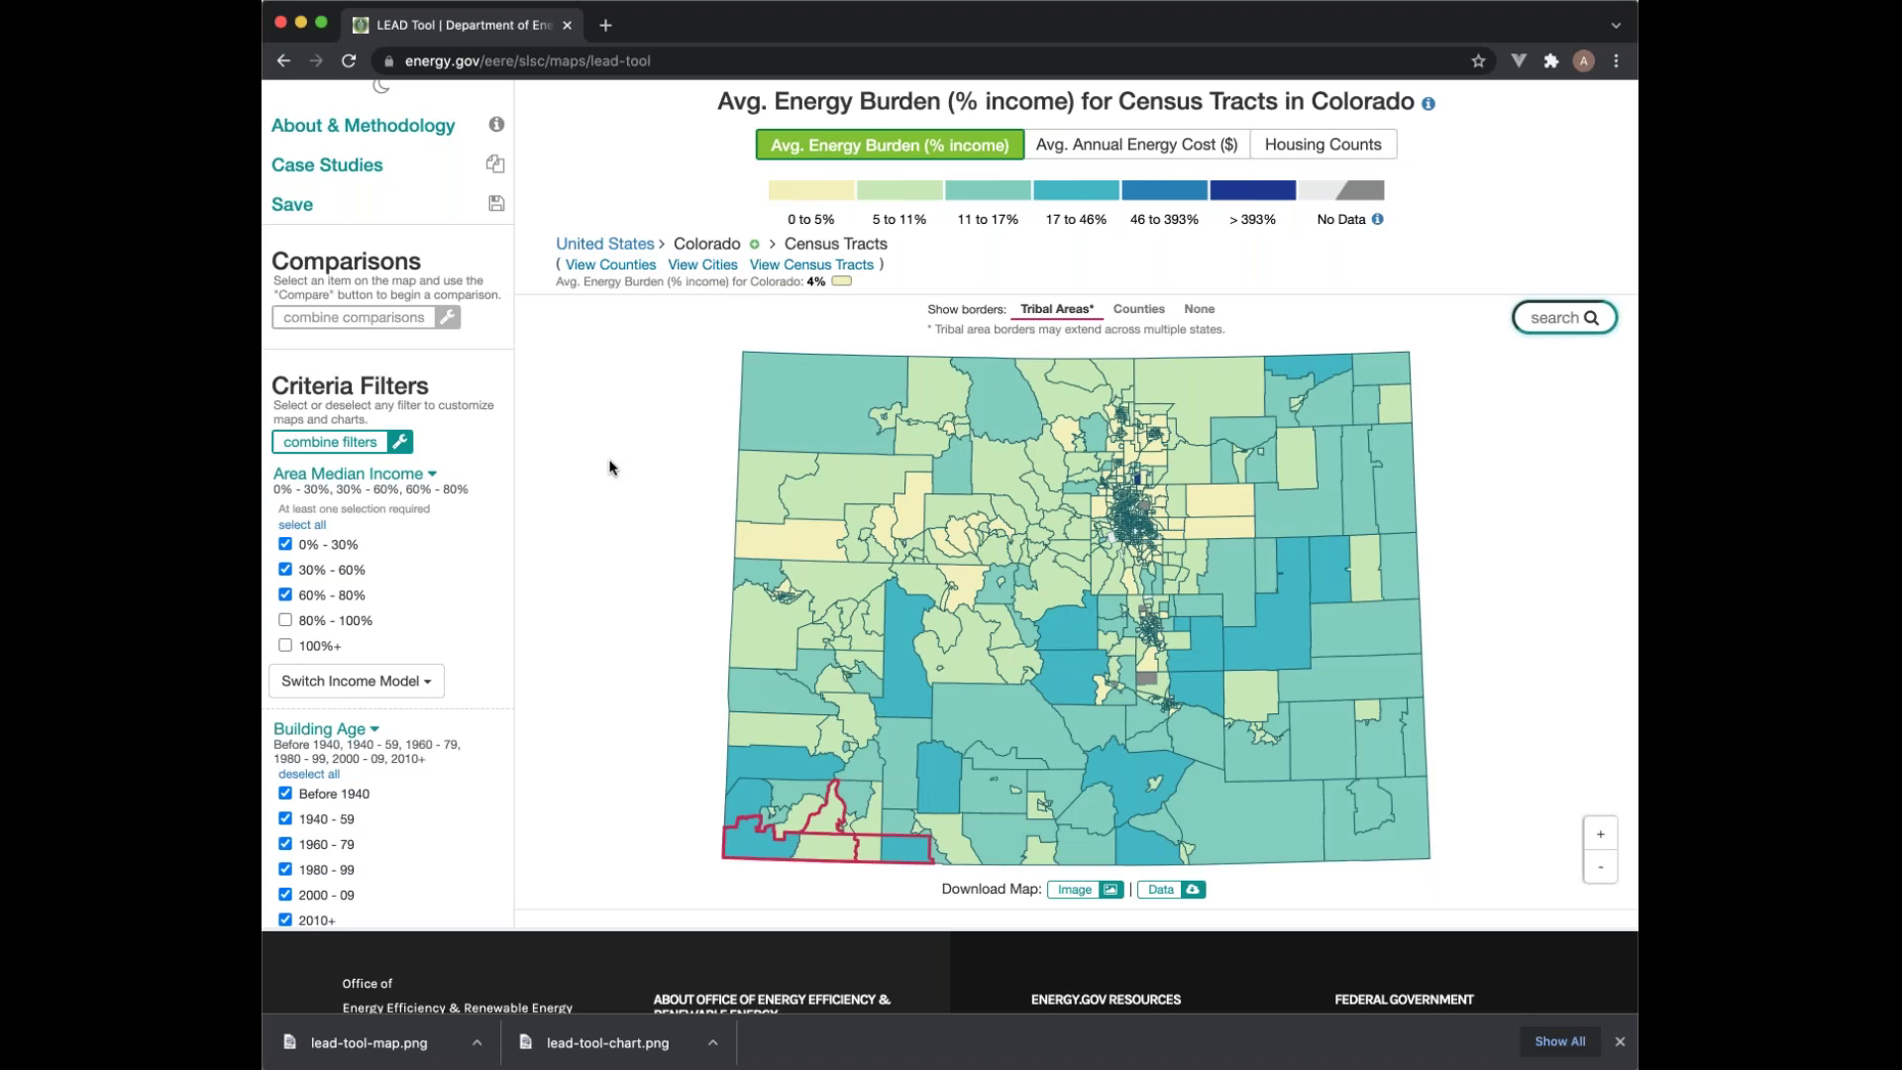
pyautogui.moveTo(849, 538)
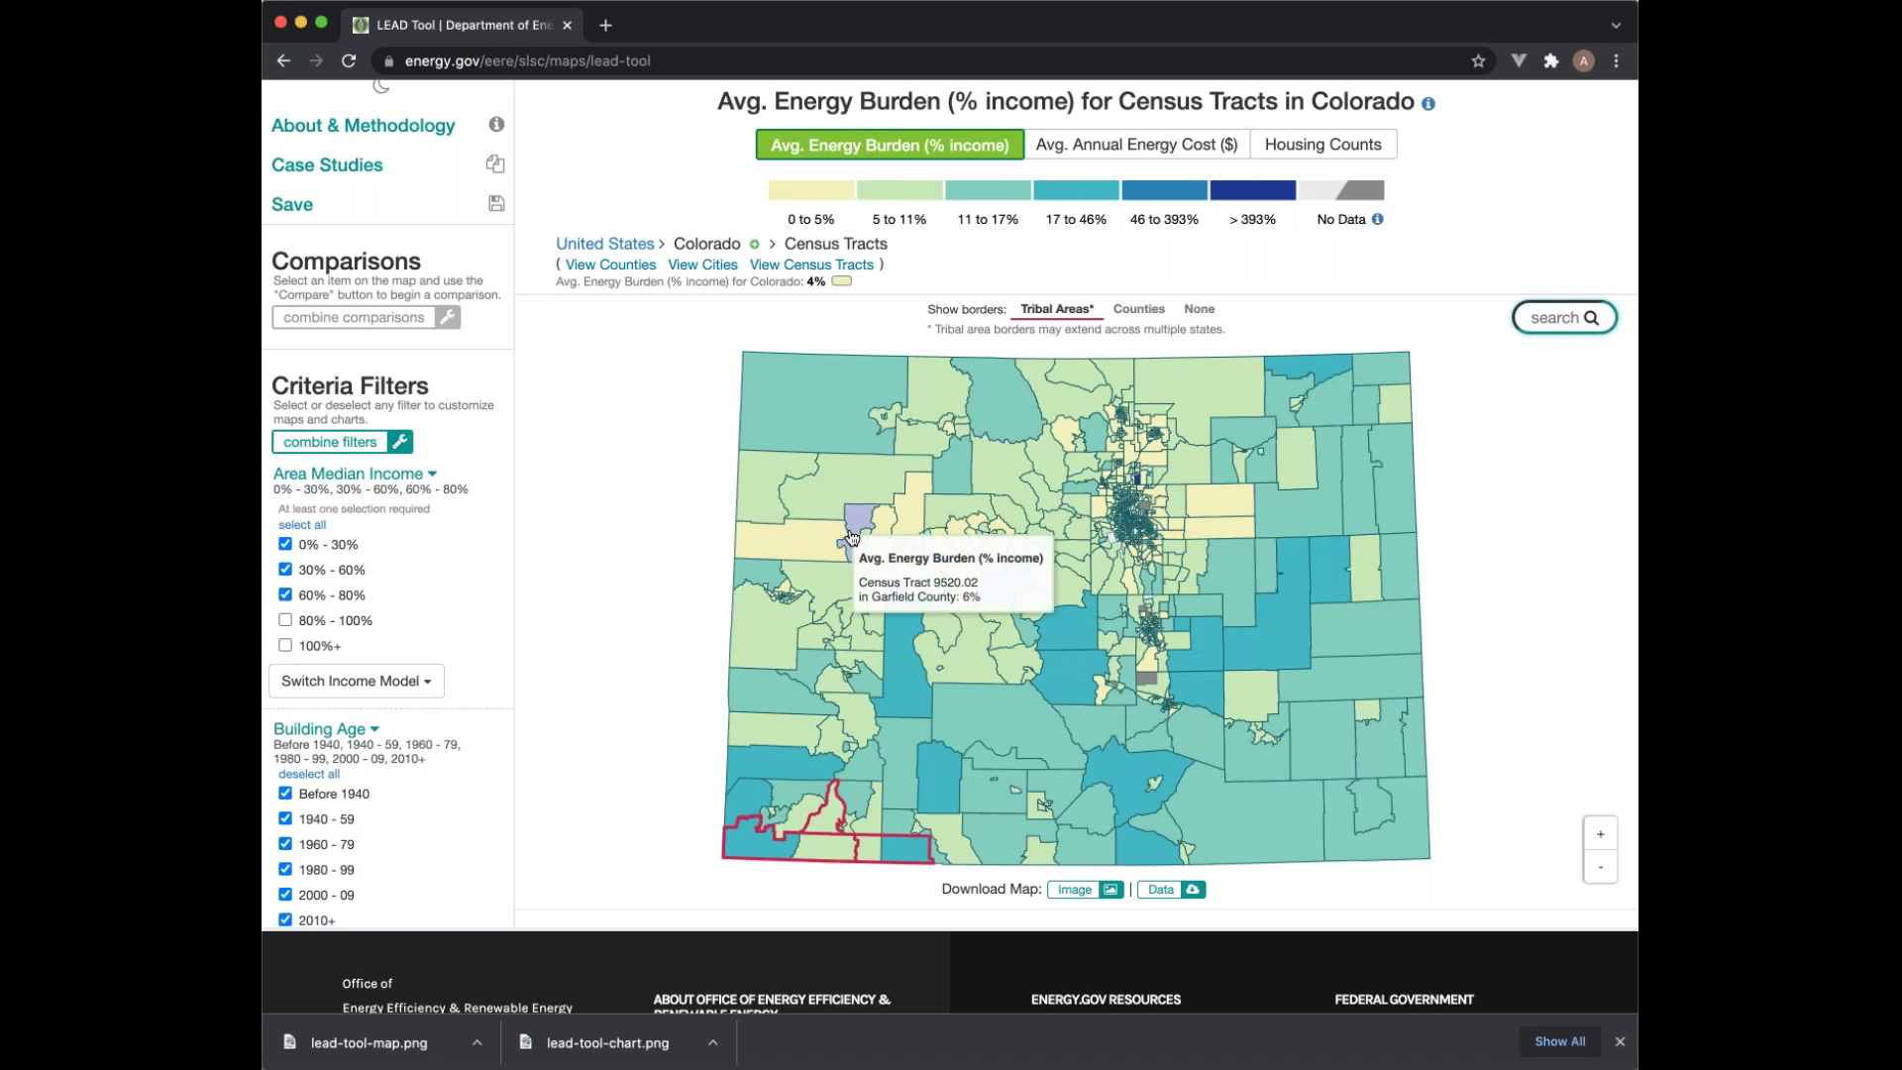
pyautogui.moveTo(1026, 474)
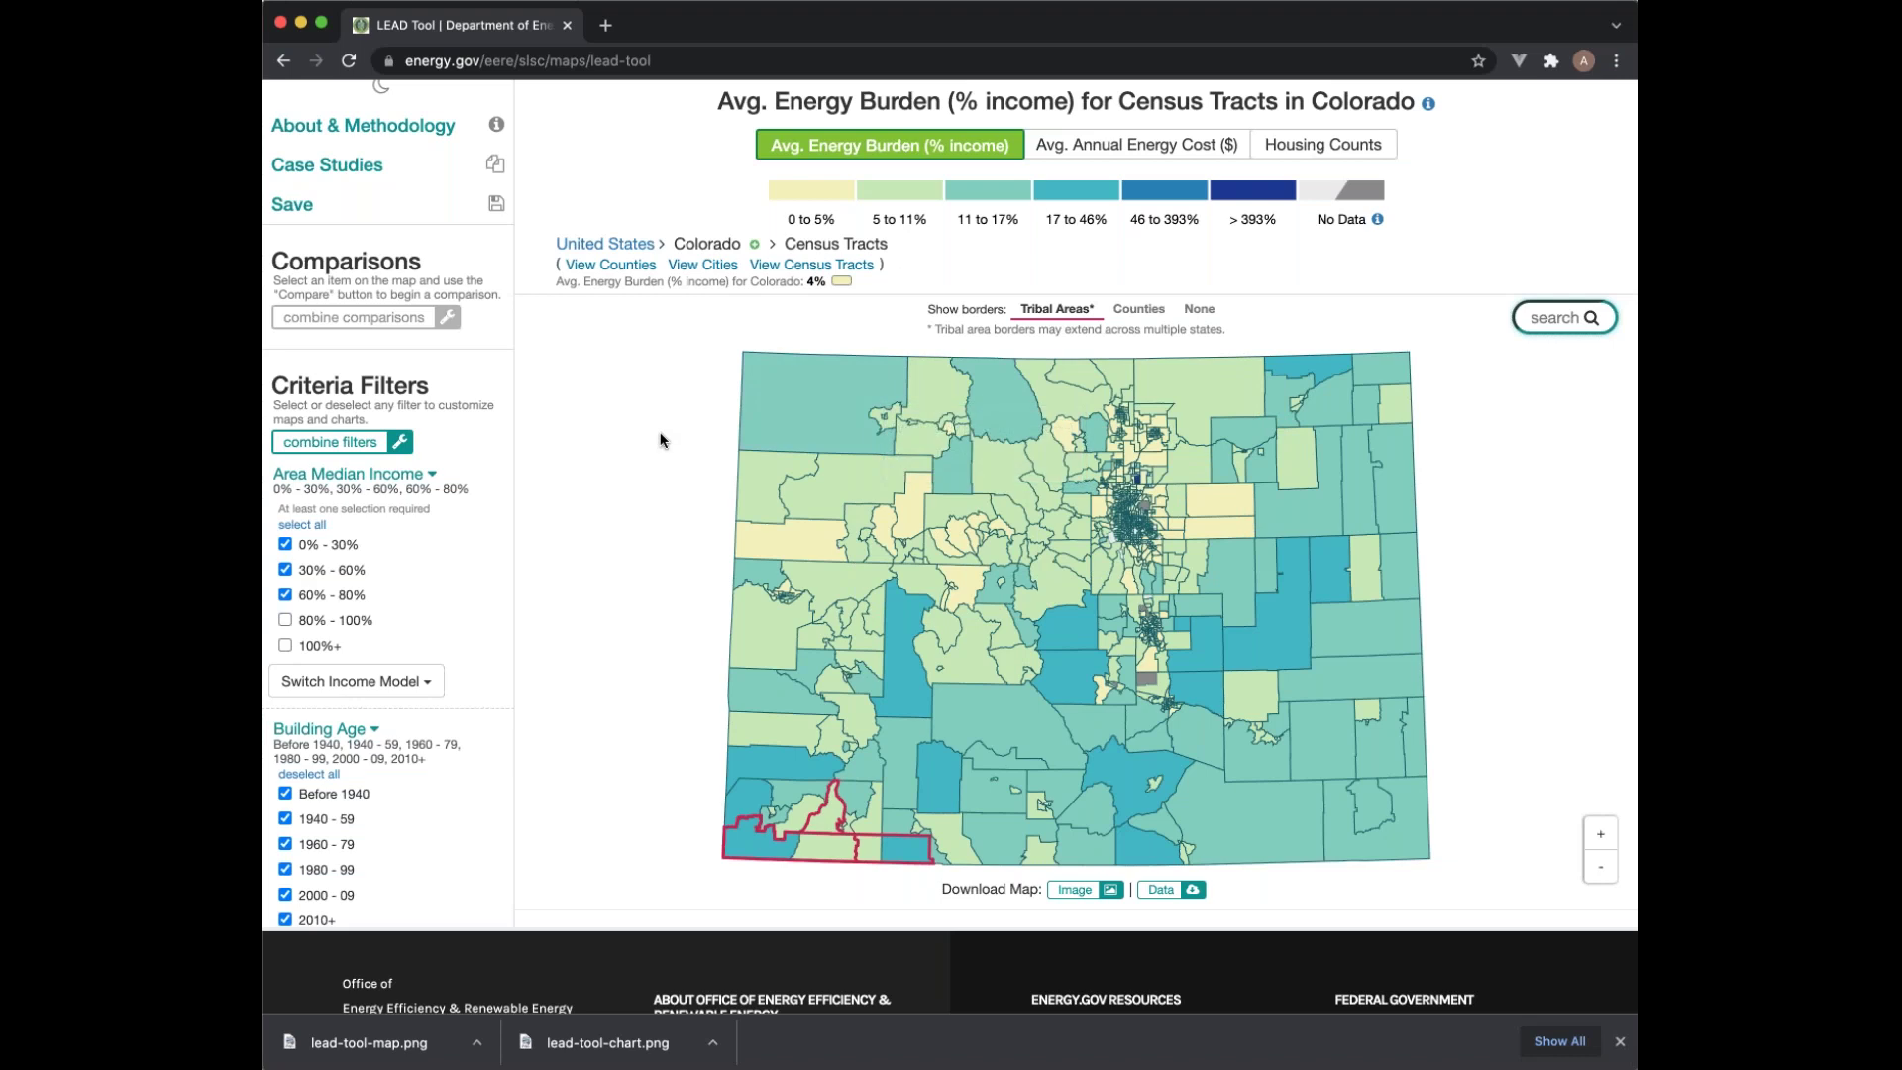
# Step: Compare the Counties, None and Tribal Areas border overlays on Colorado's tracts, and inspect a tribal tract in the southwest corner with Tribal Areas shown
pyautogui.click(1123, 315)
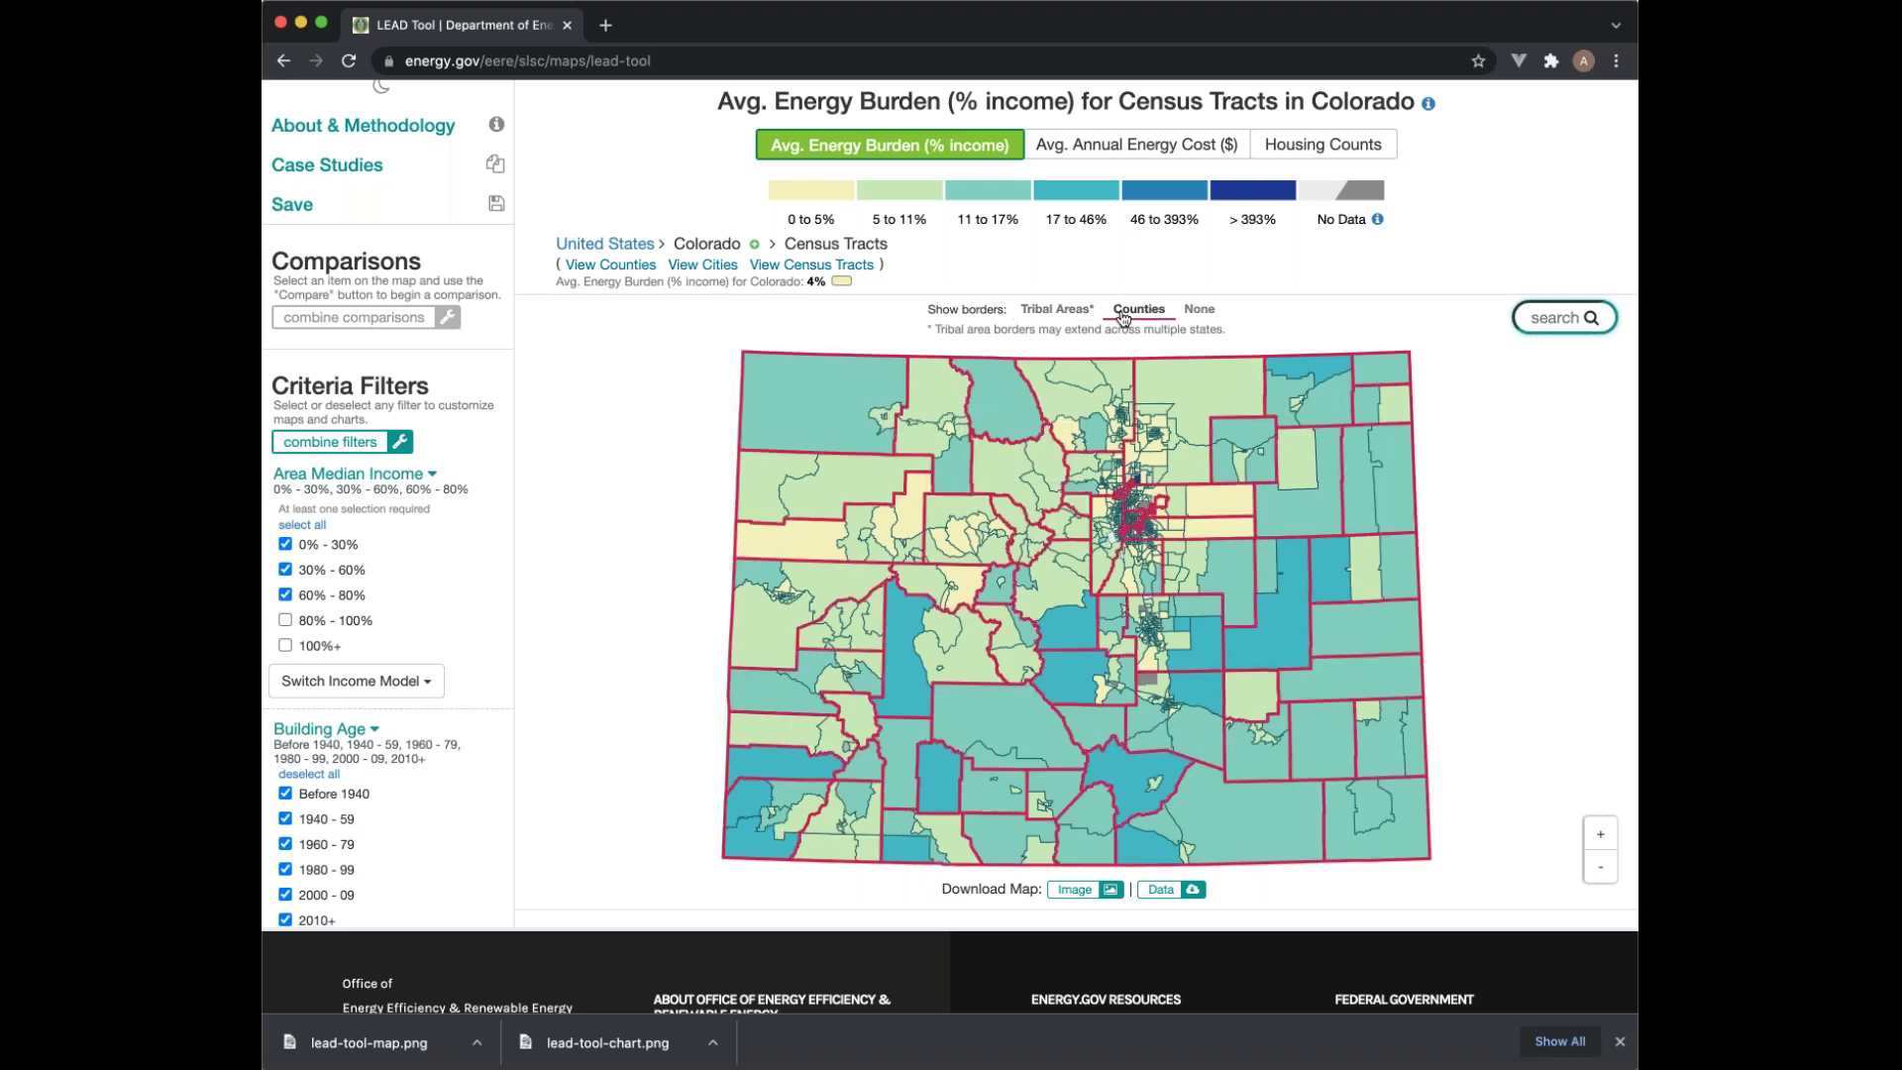
pyautogui.click(1200, 311)
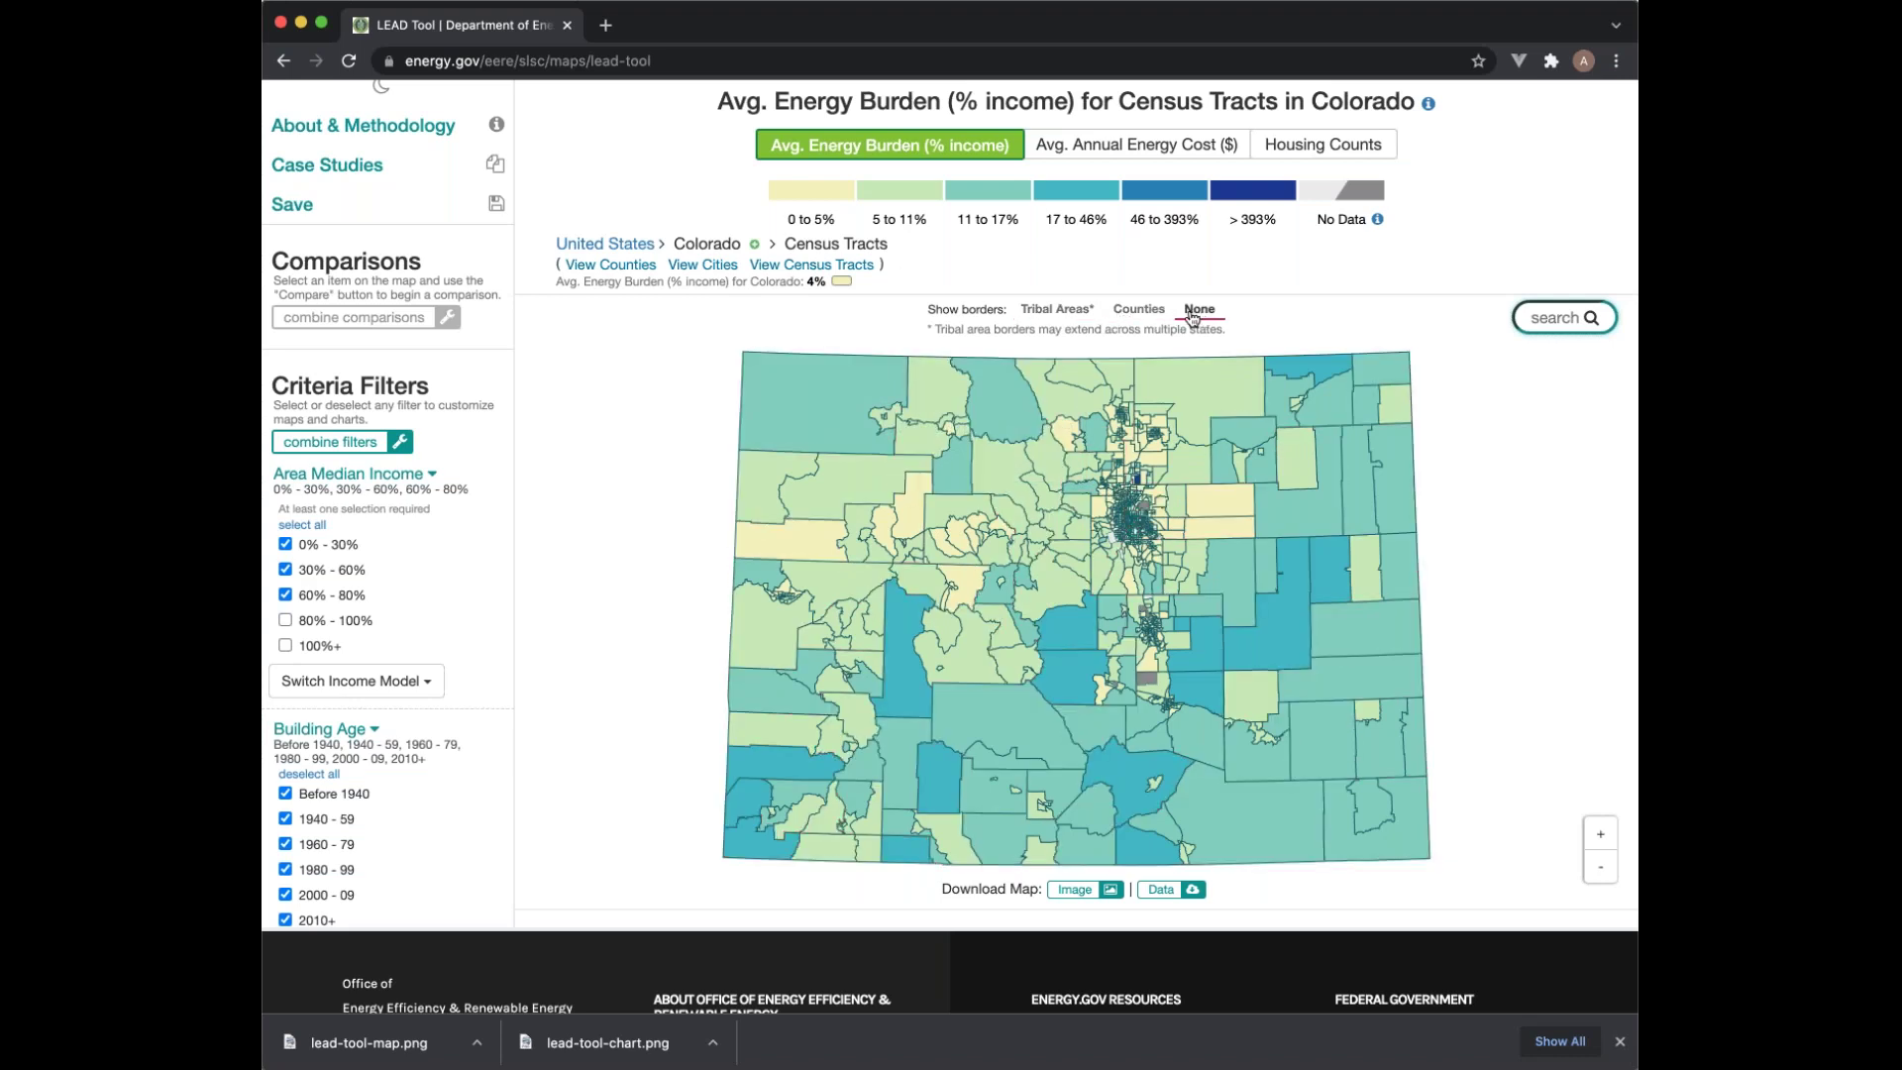
pyautogui.click(1138, 317)
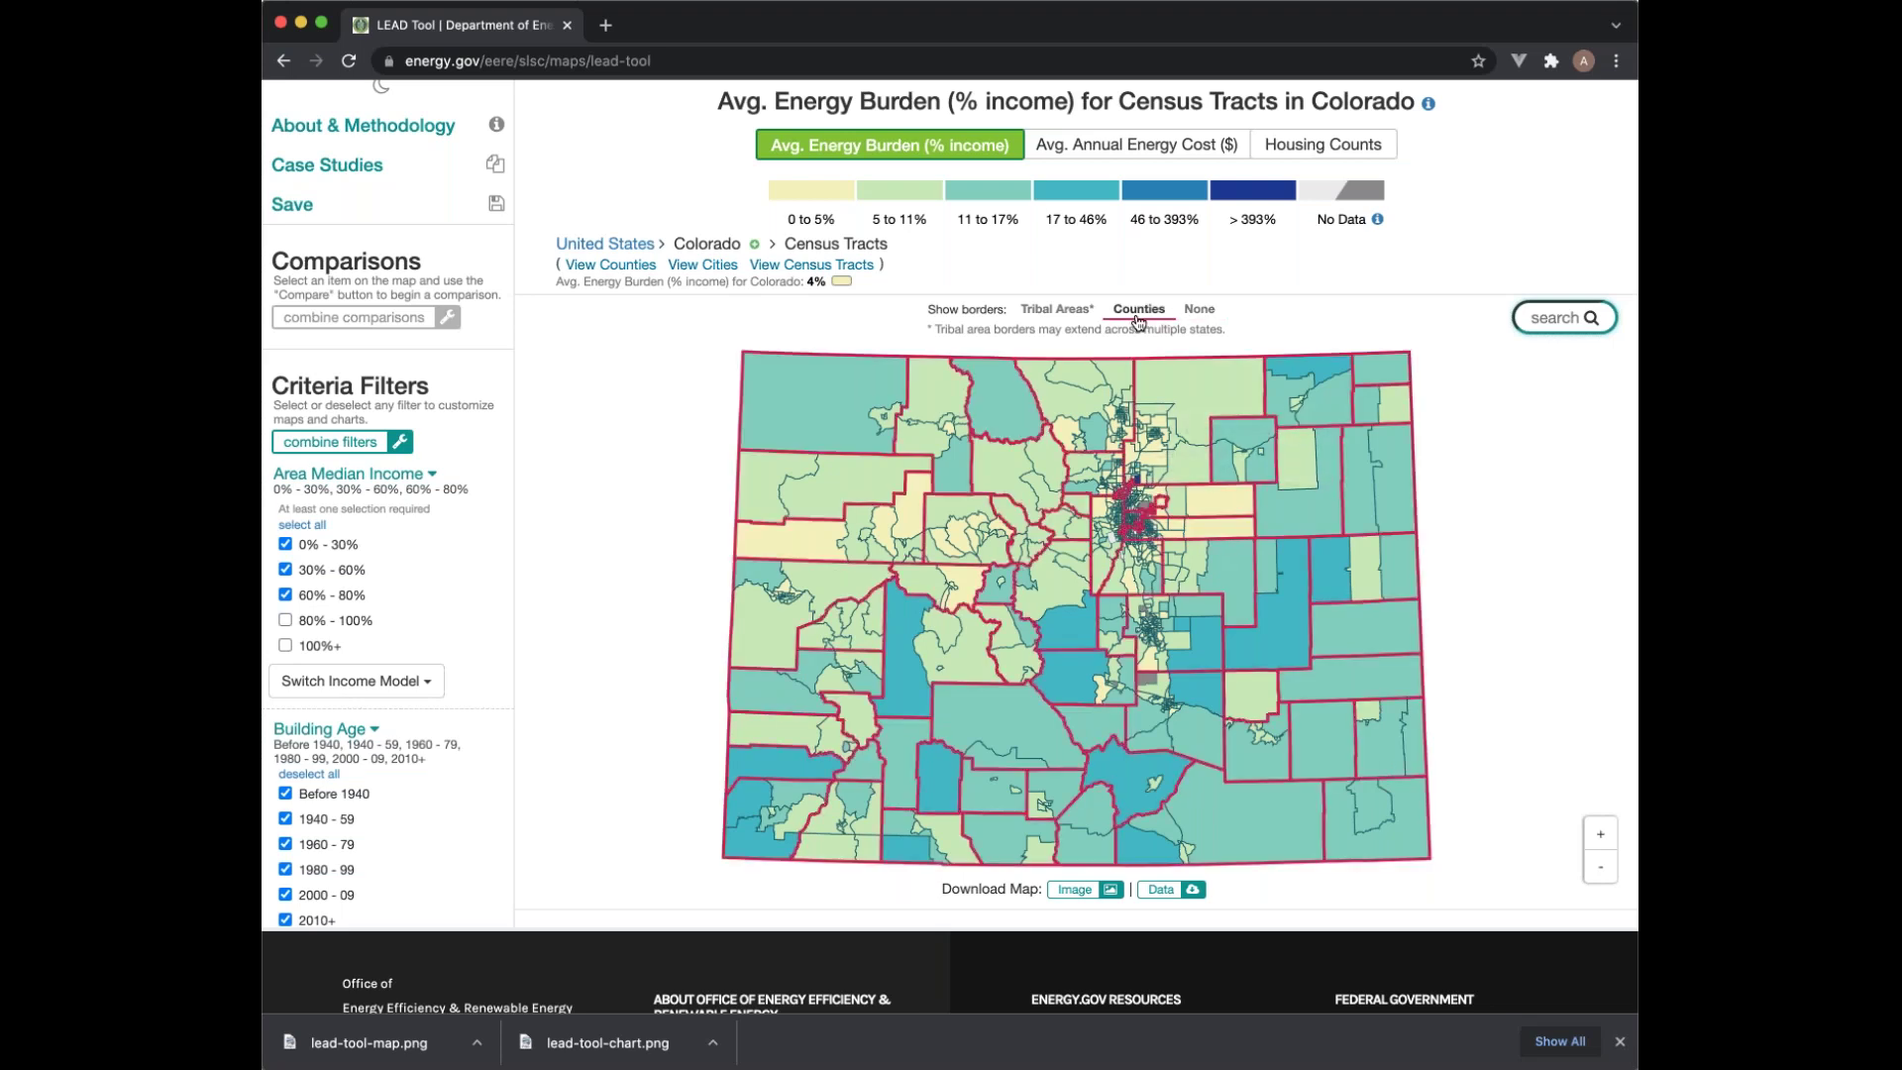
pyautogui.click(1056, 311)
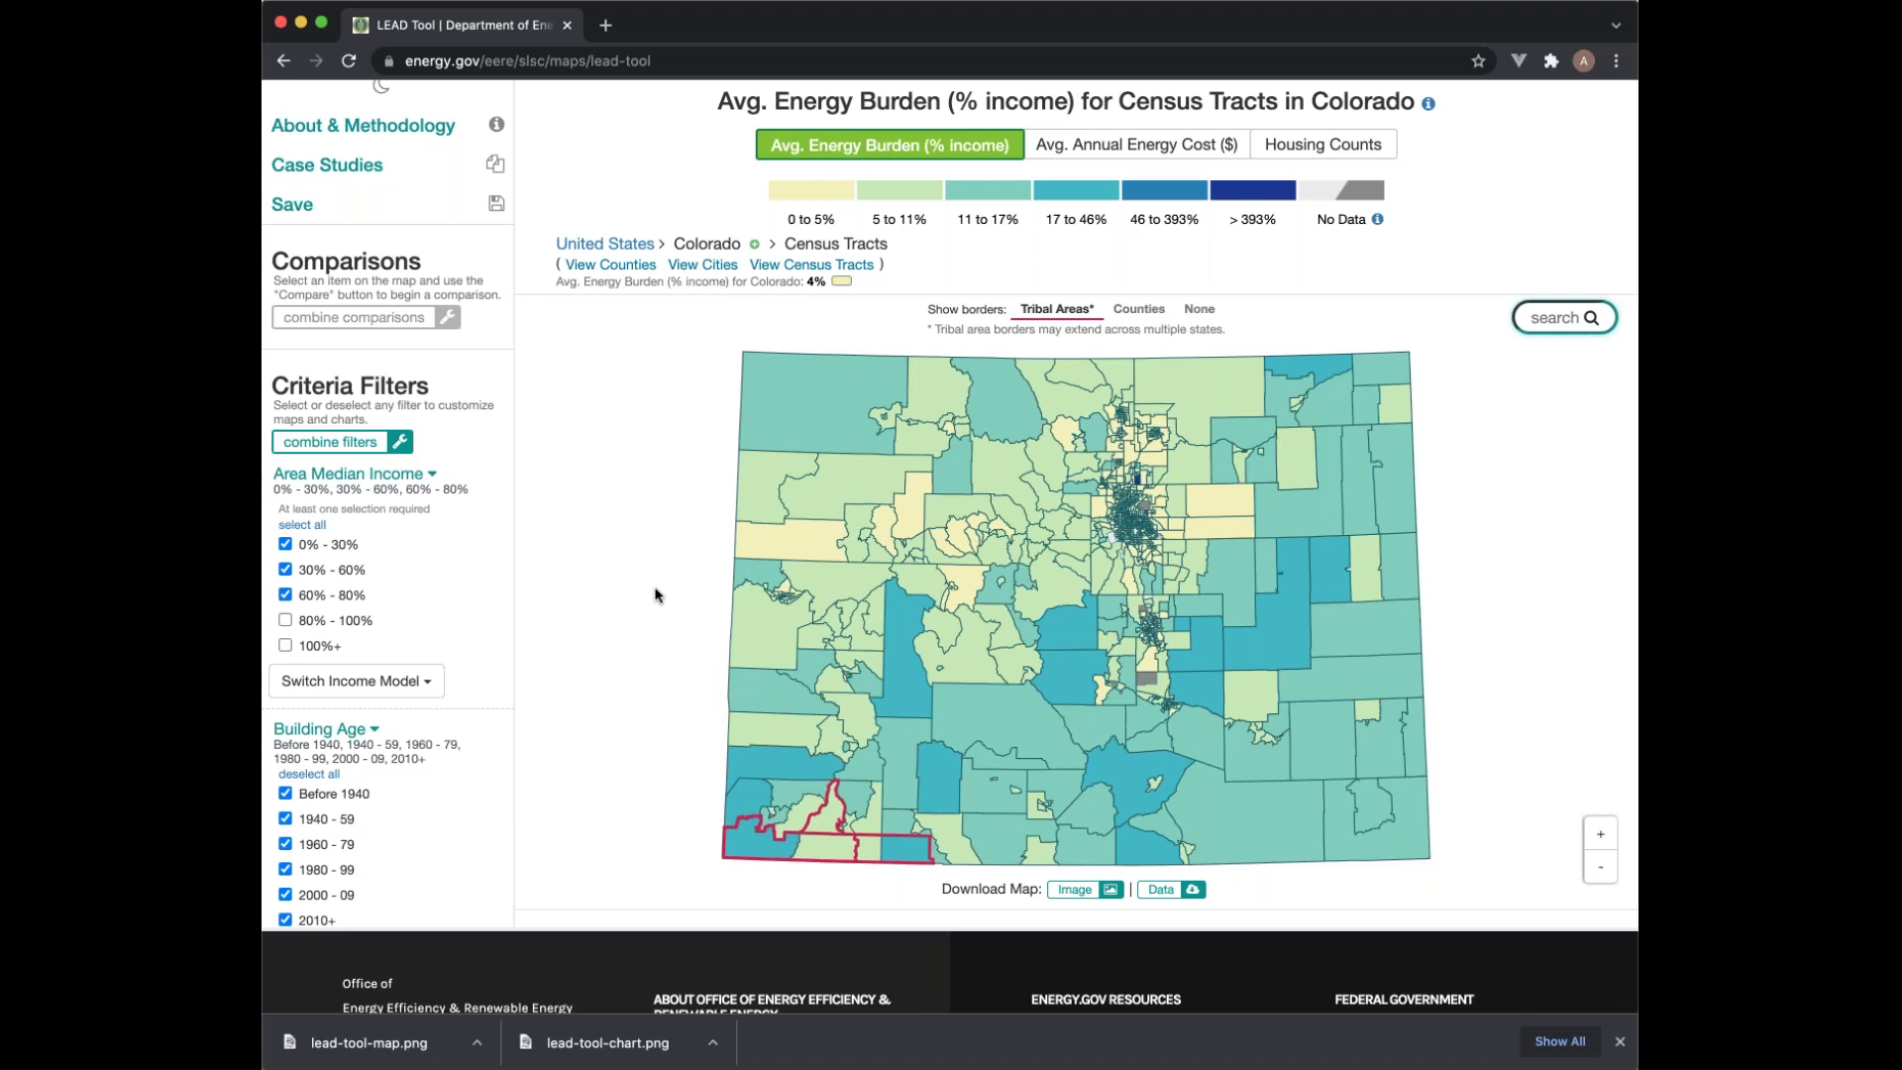
pyautogui.moveTo(762, 837)
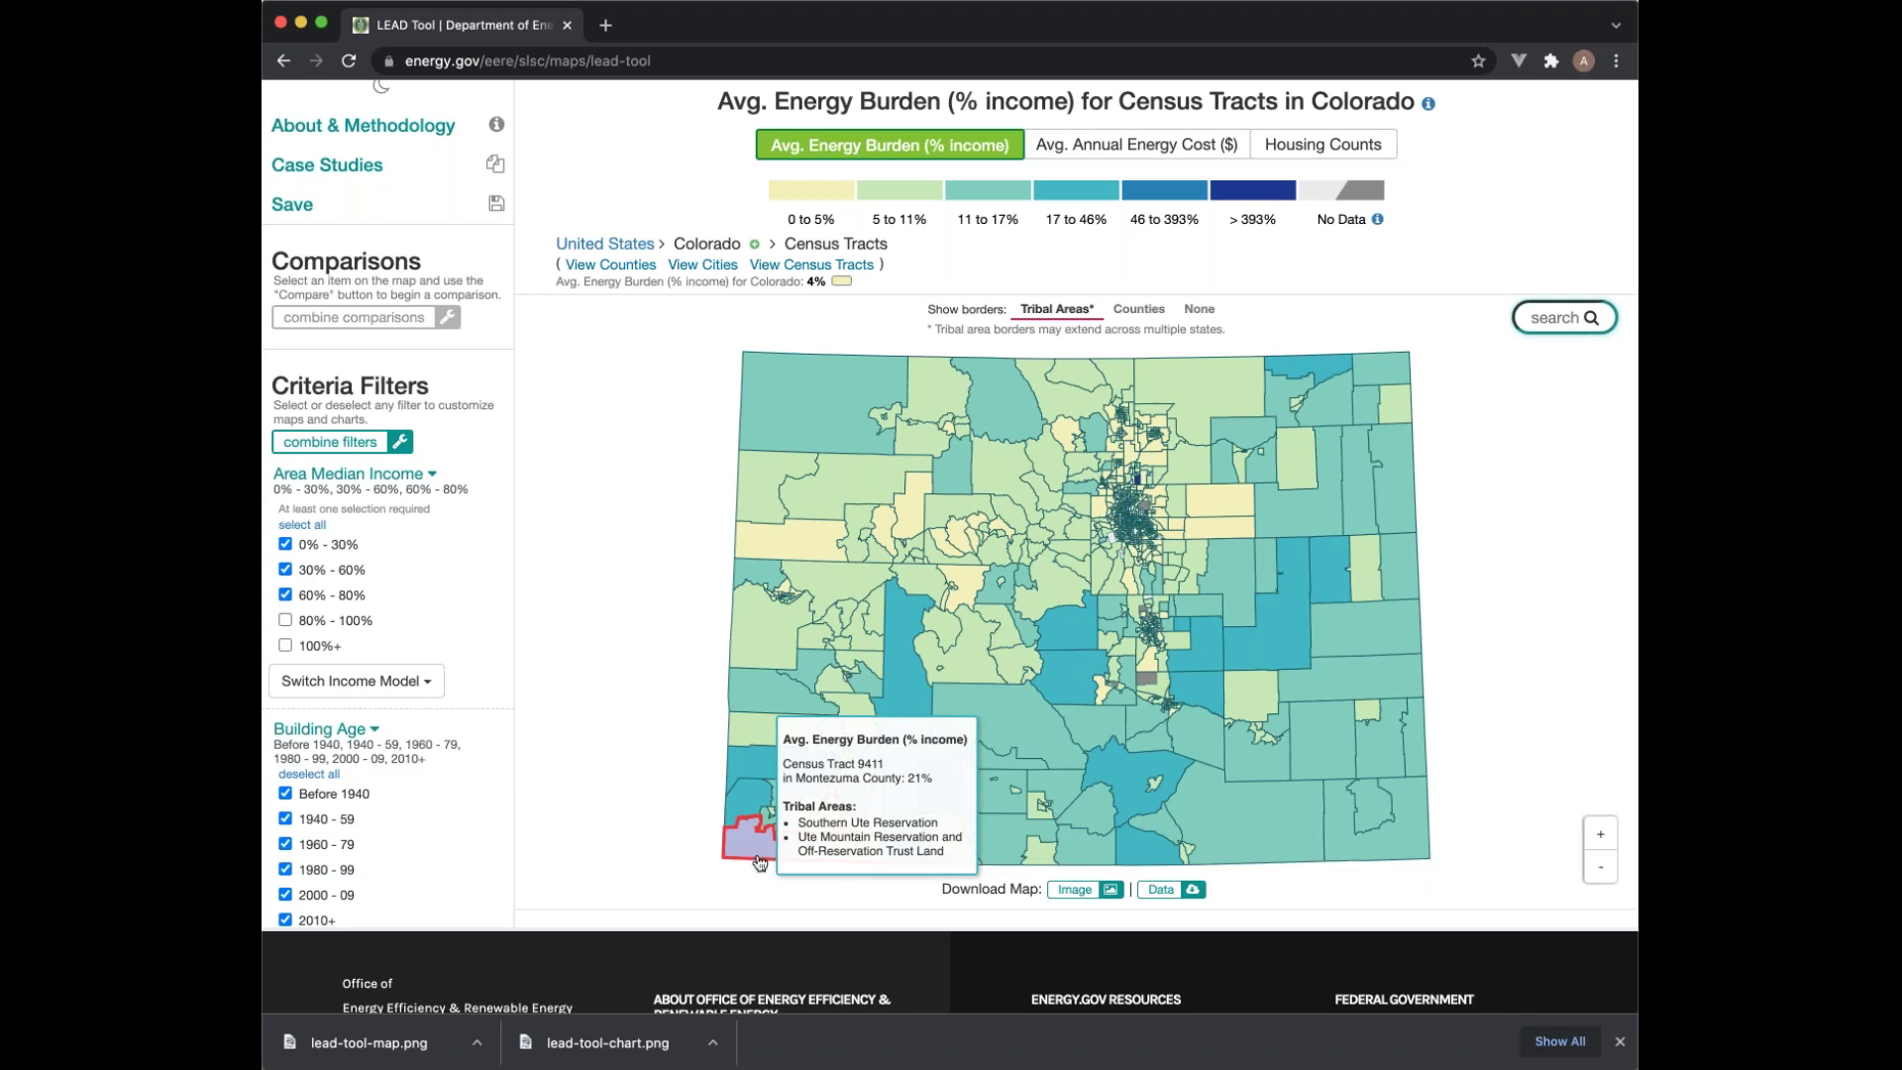
# Step: Return to the United States map and review the chart of average annual energy cost by area median income
pyautogui.click(622, 248)
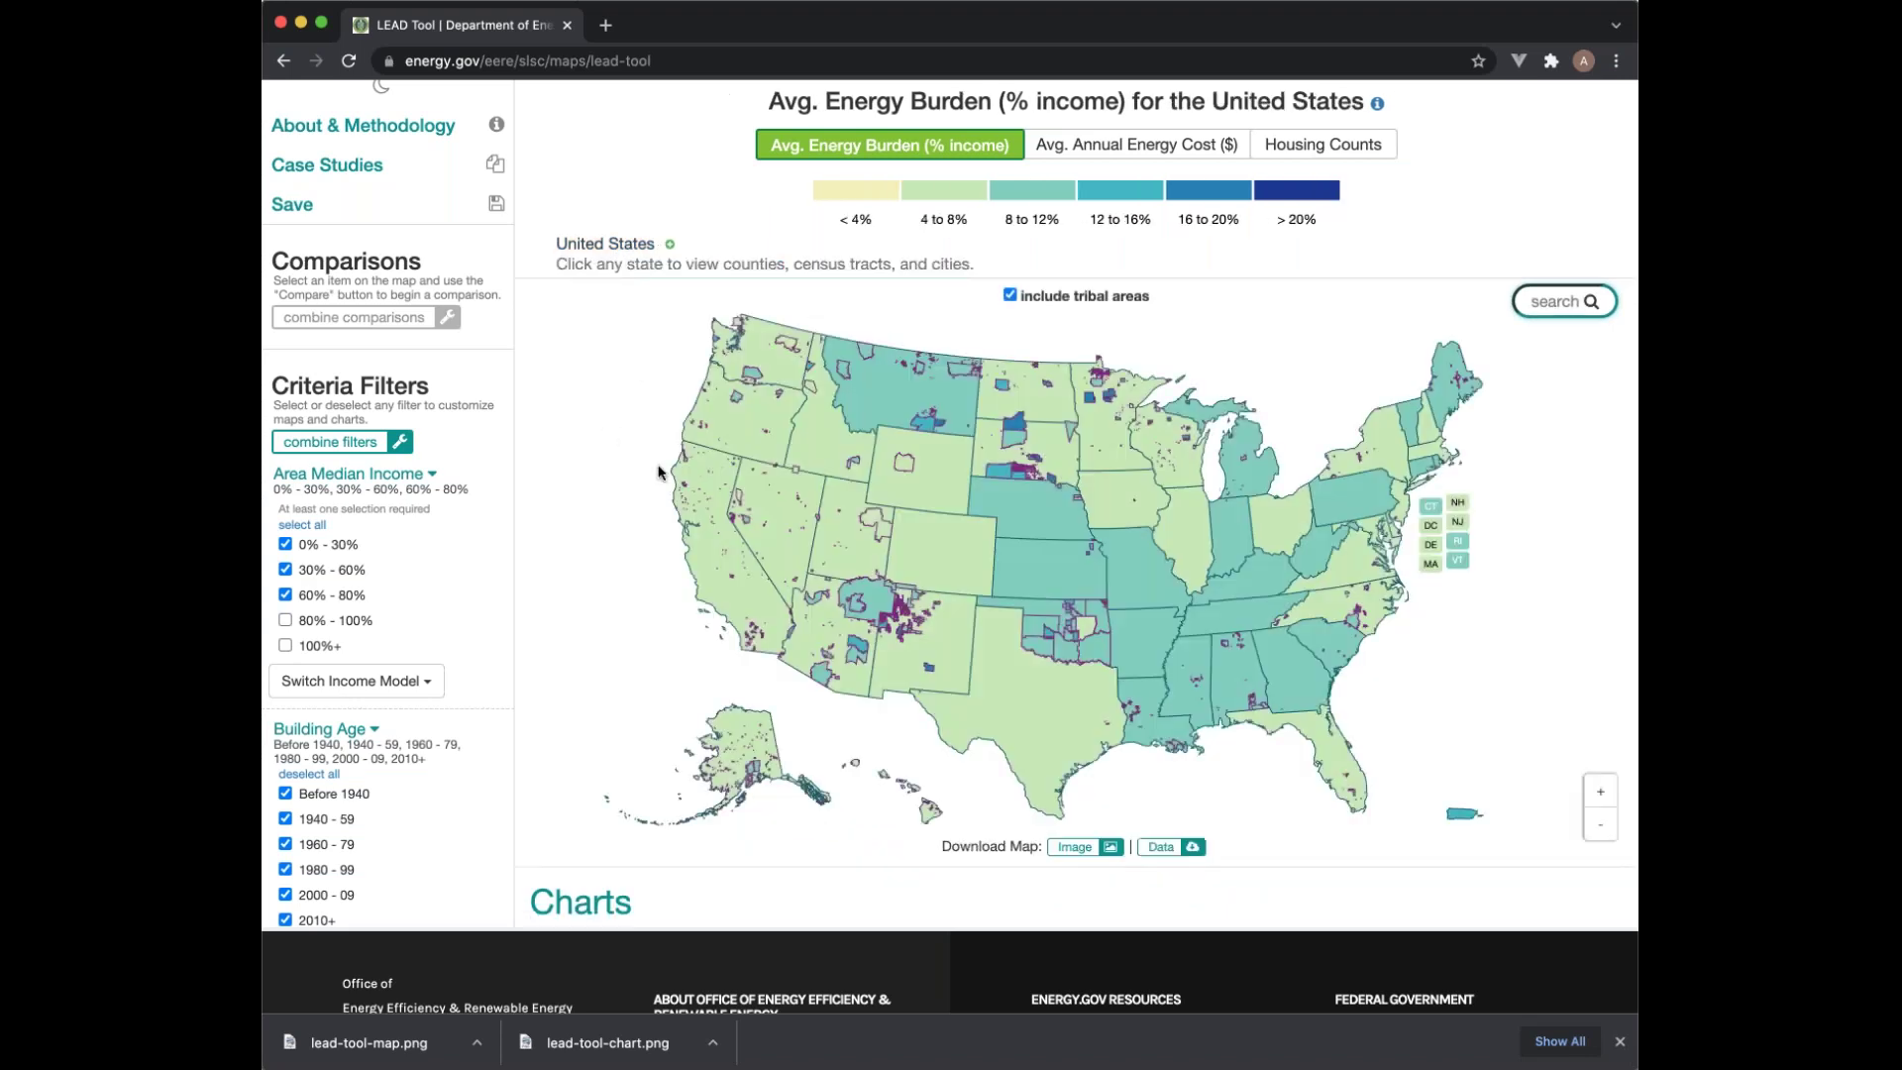
pyautogui.scroll(-5, 603, 508)
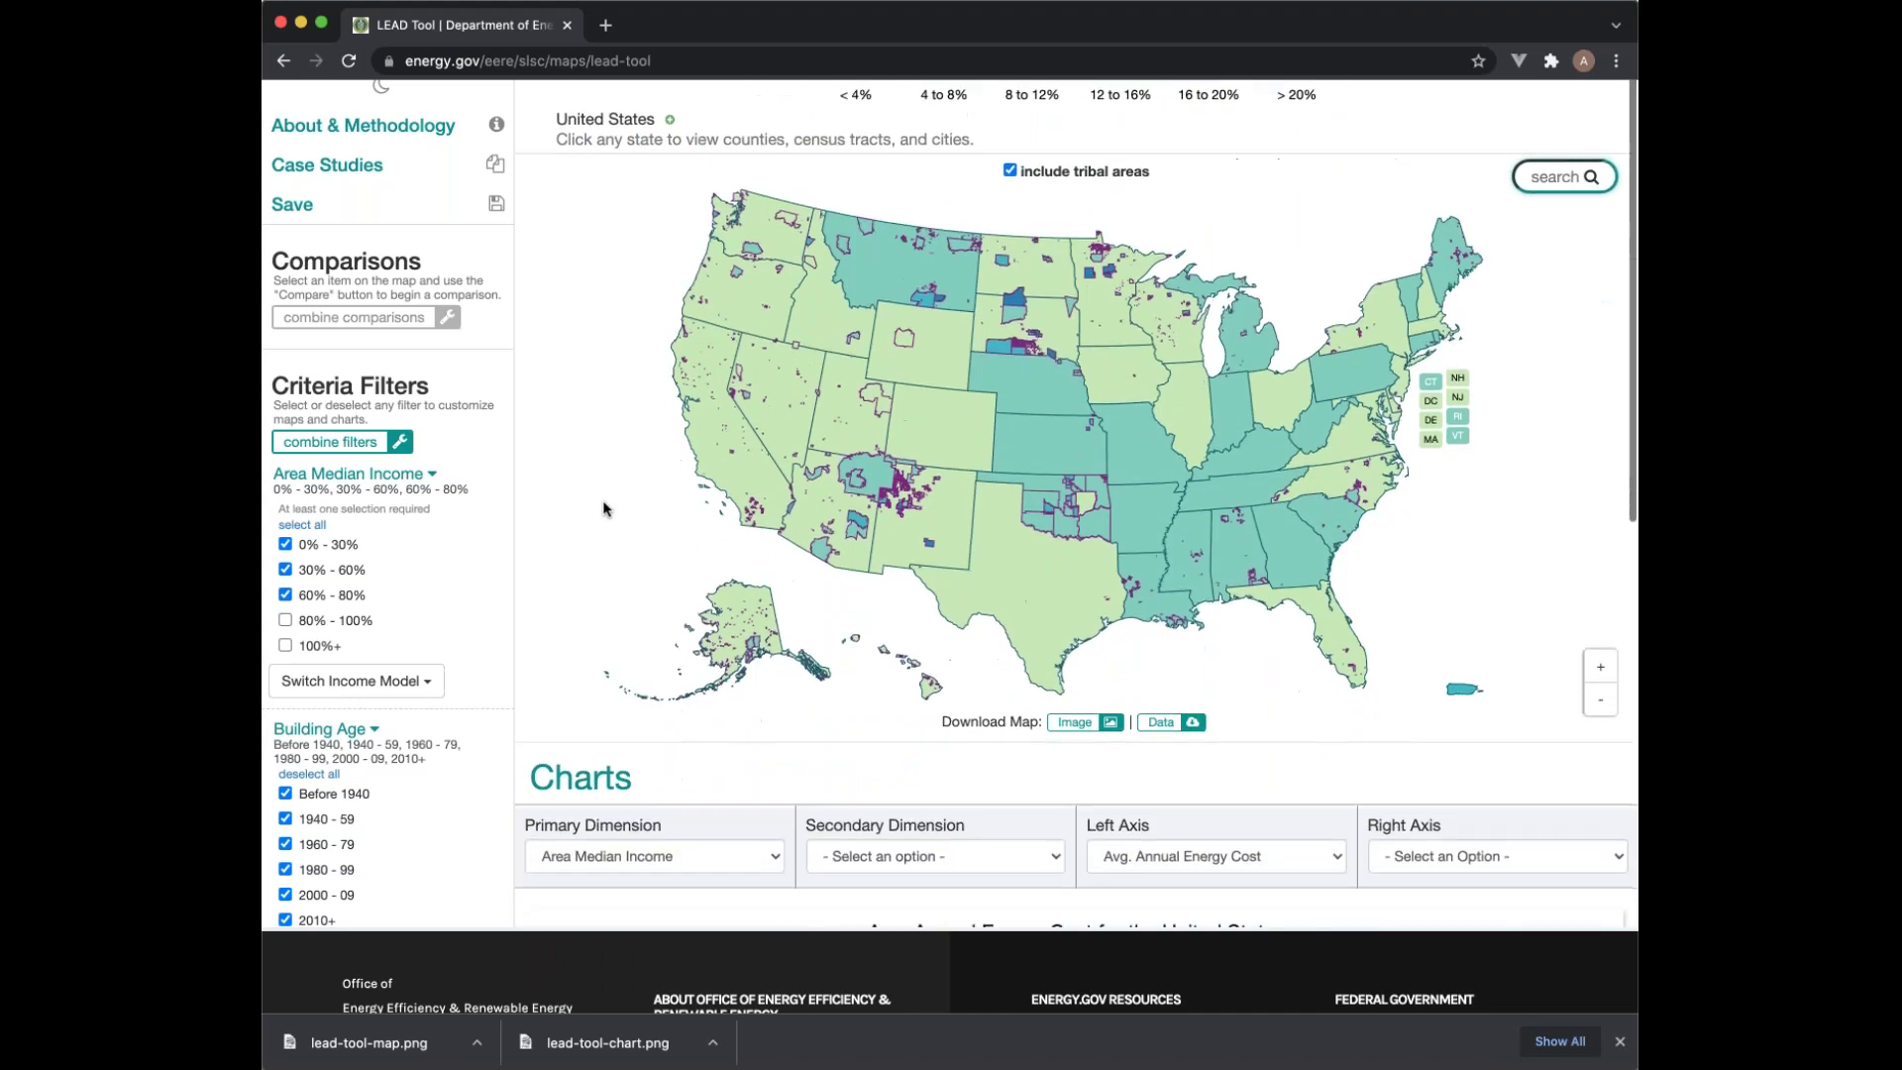
pyautogui.scroll(-3, 603, 508)
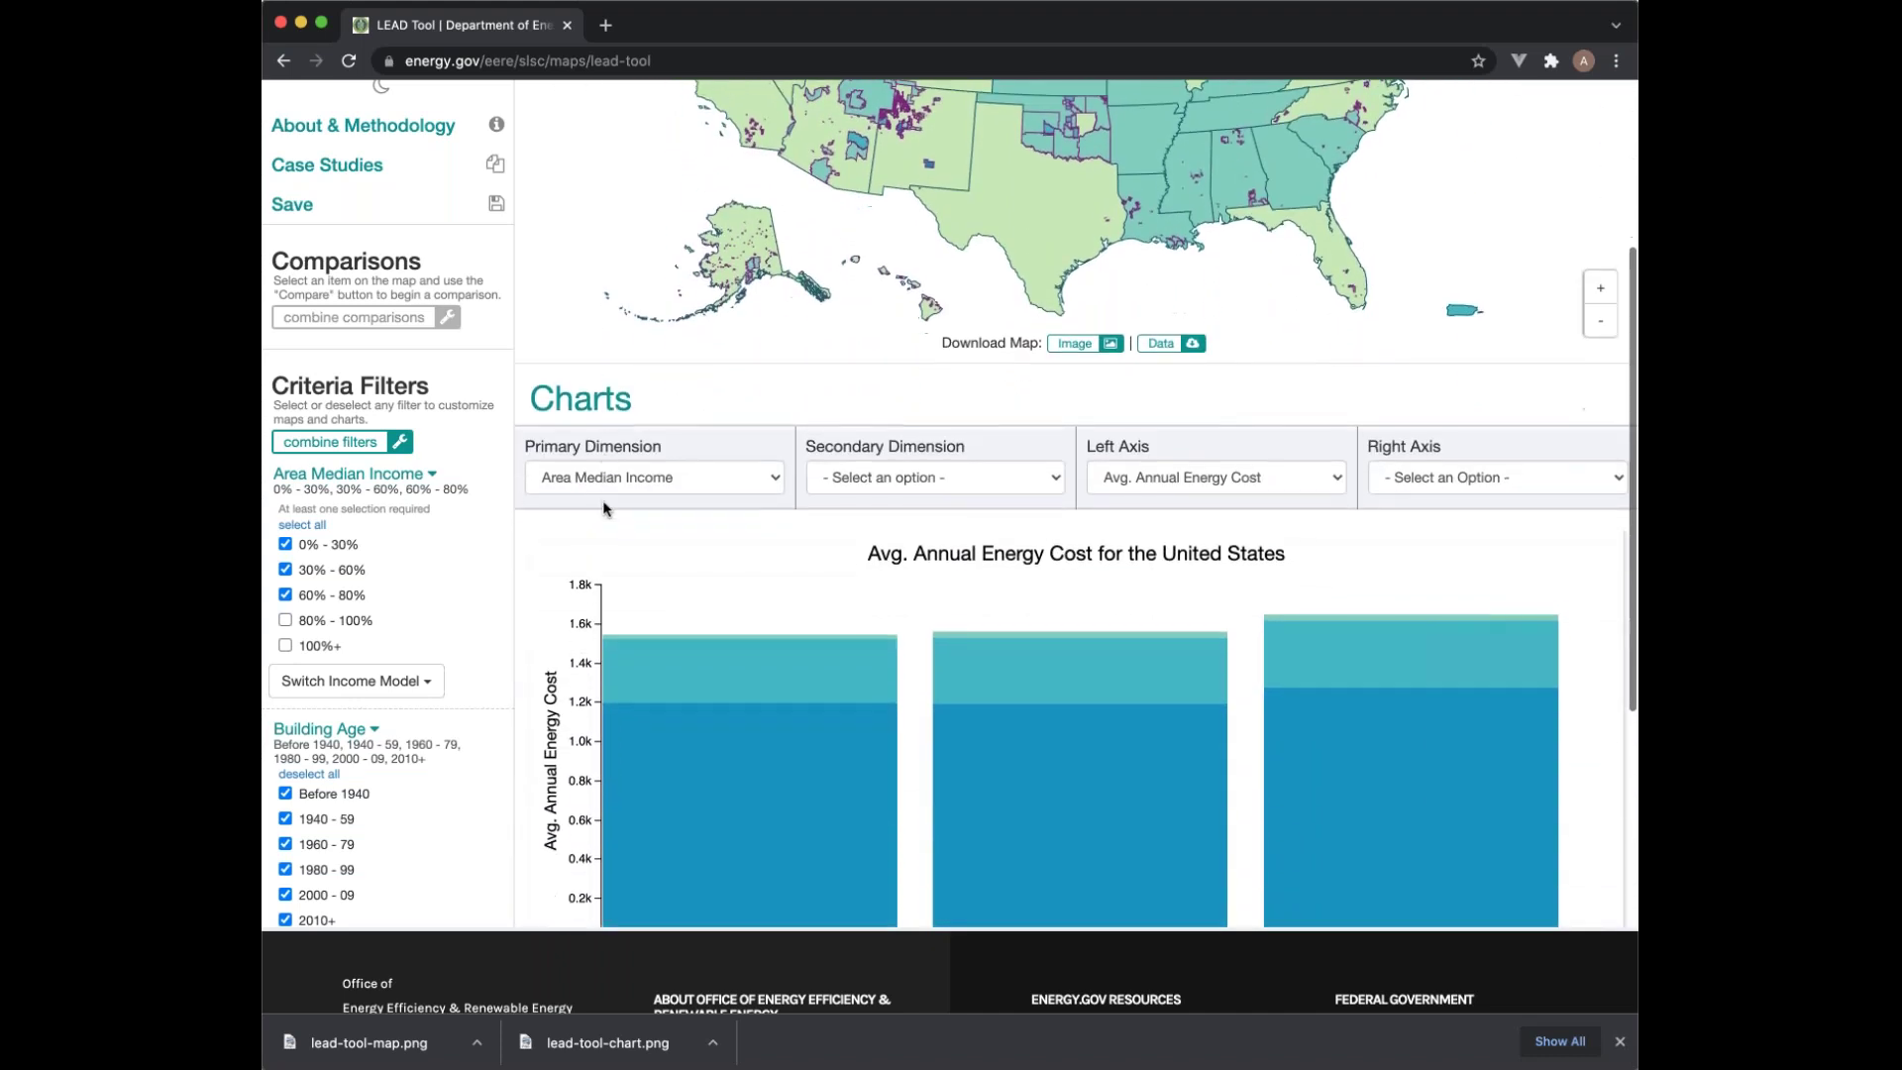
pyautogui.scroll(-1, 607, 508)
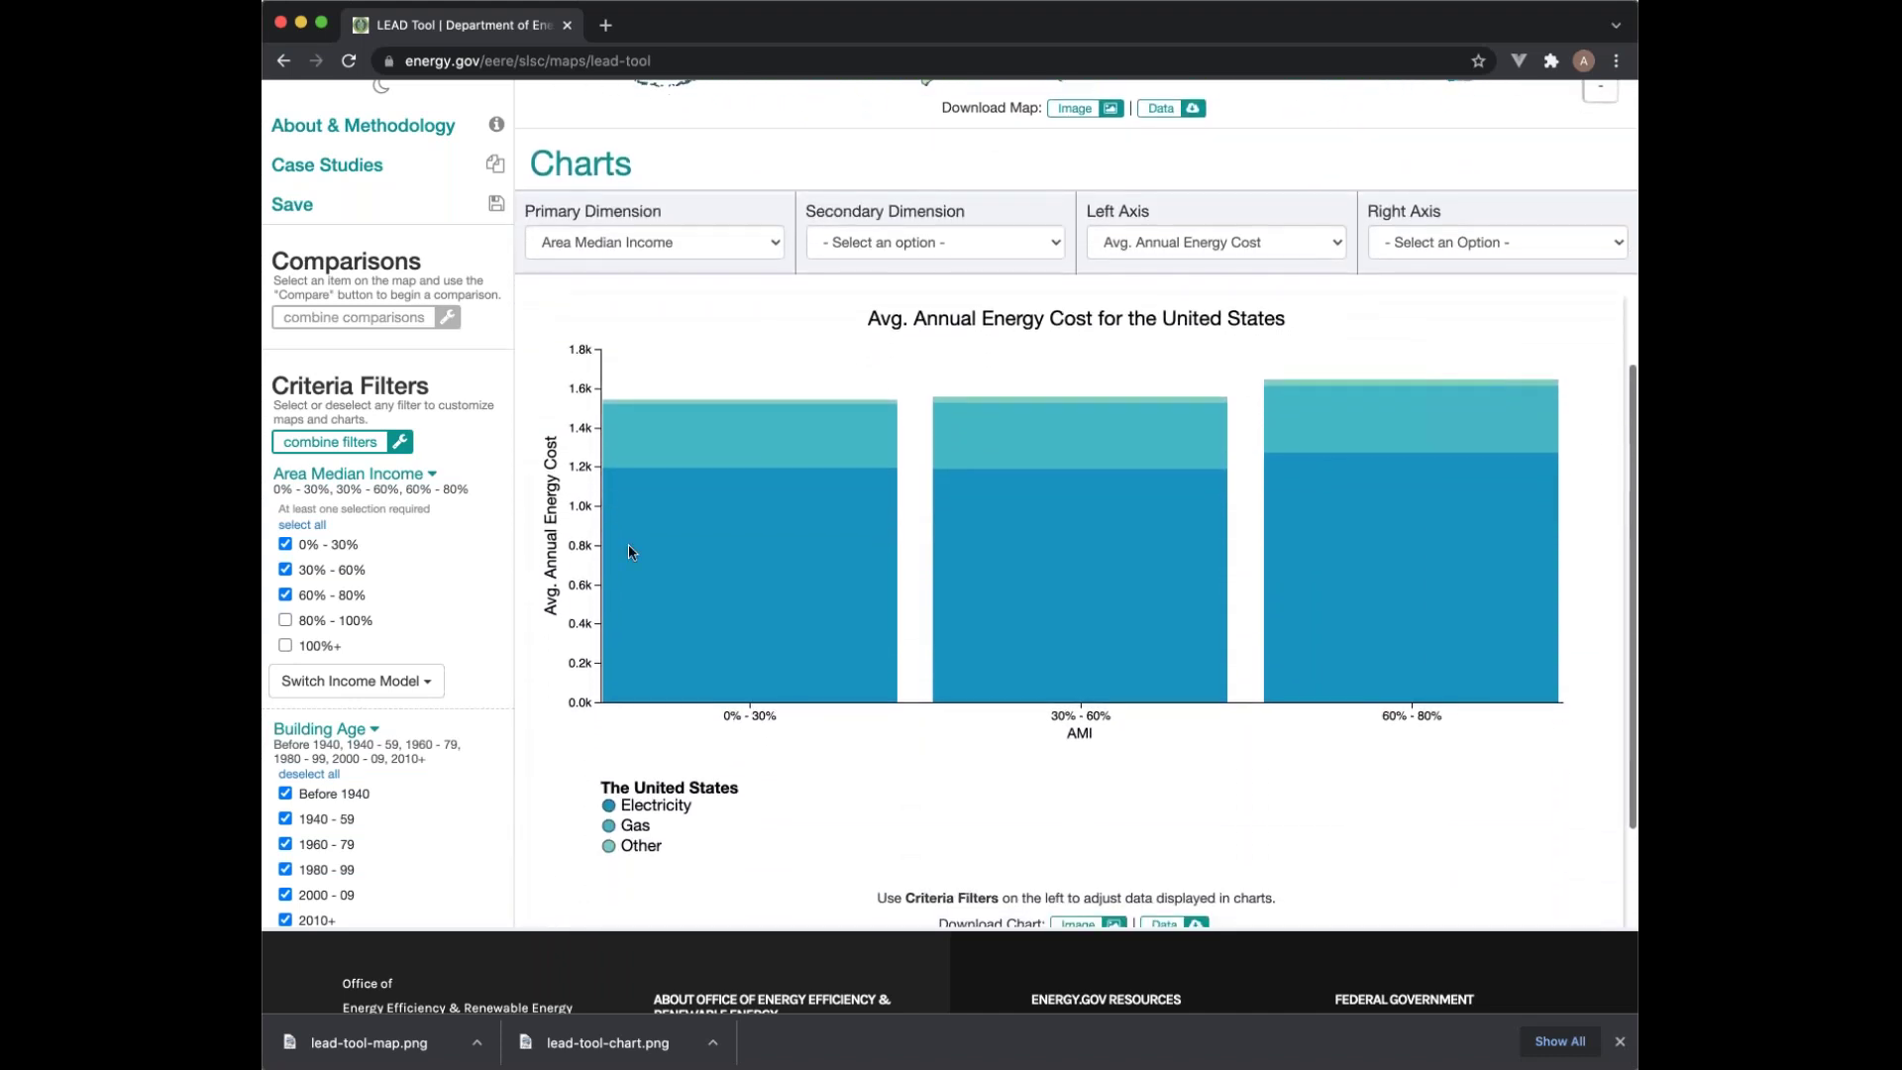
pyautogui.scroll(-1, 729, 711)
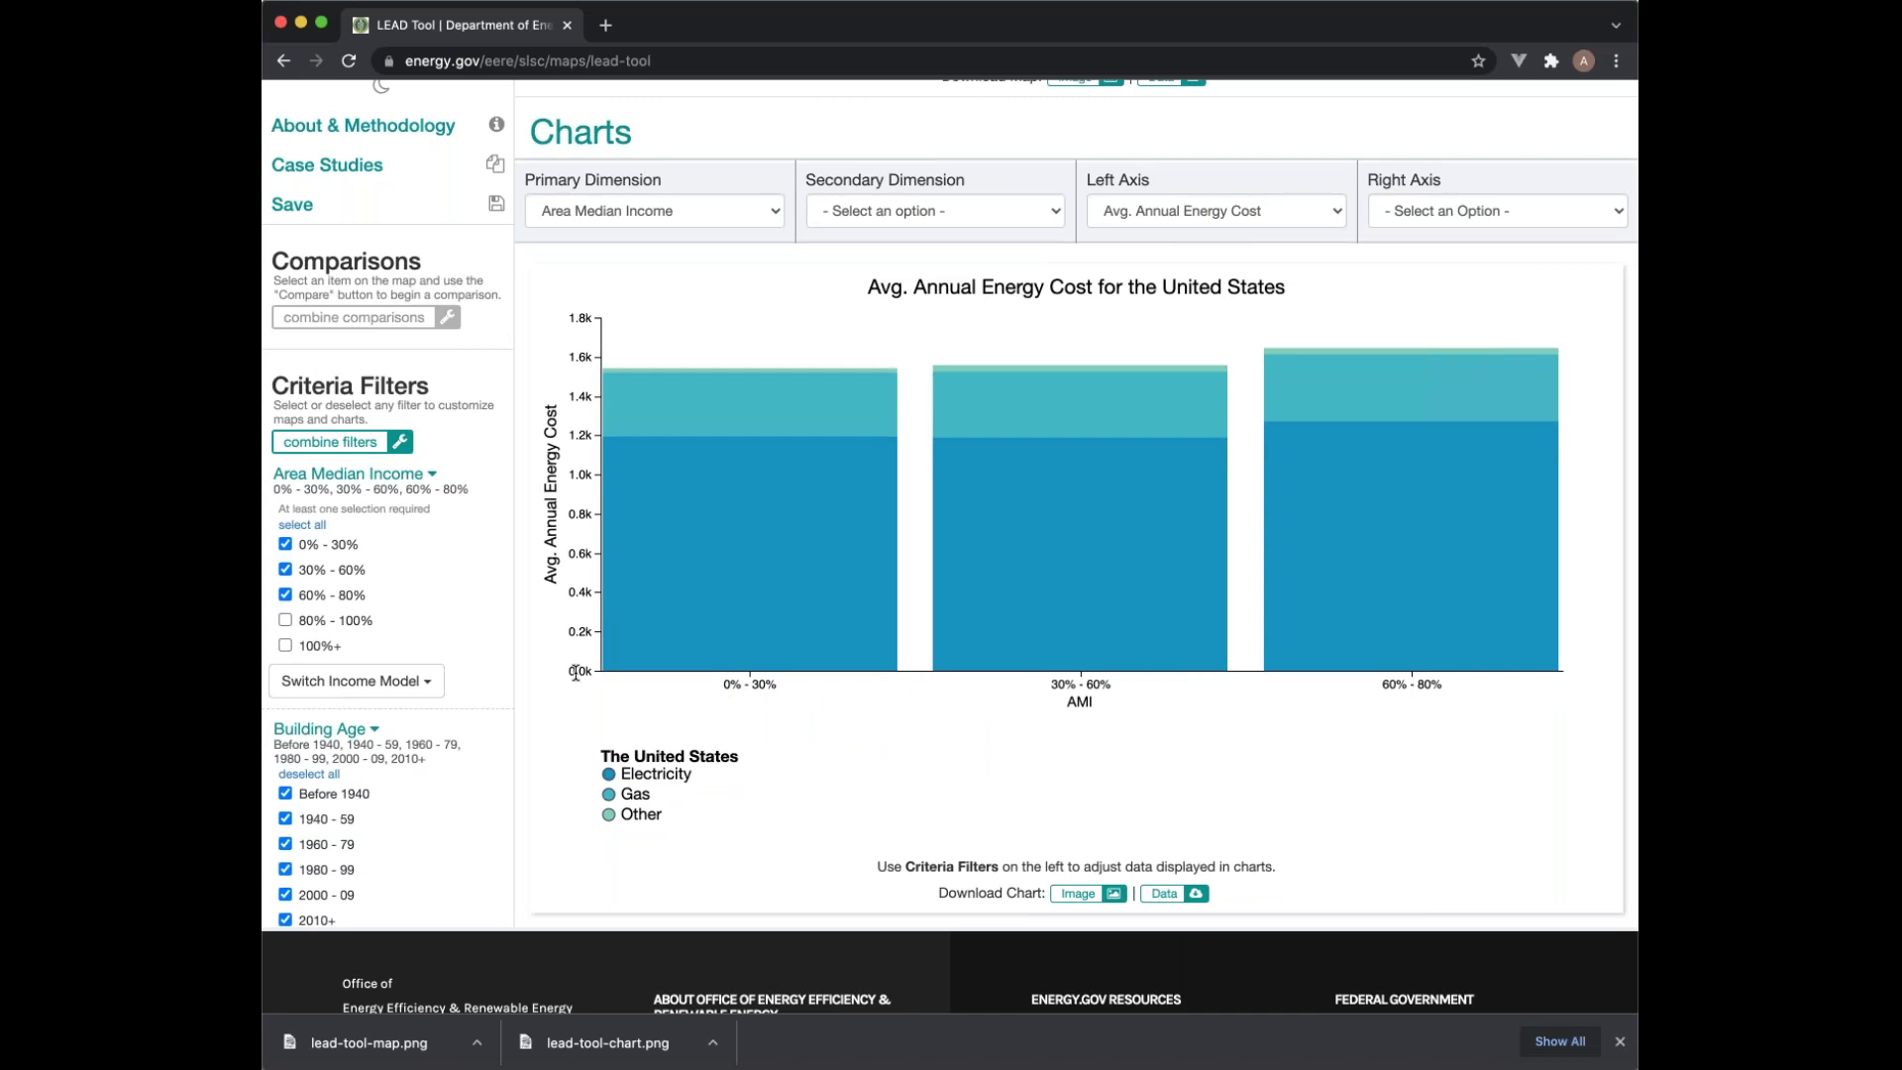
pyautogui.scroll(1, 576, 672)
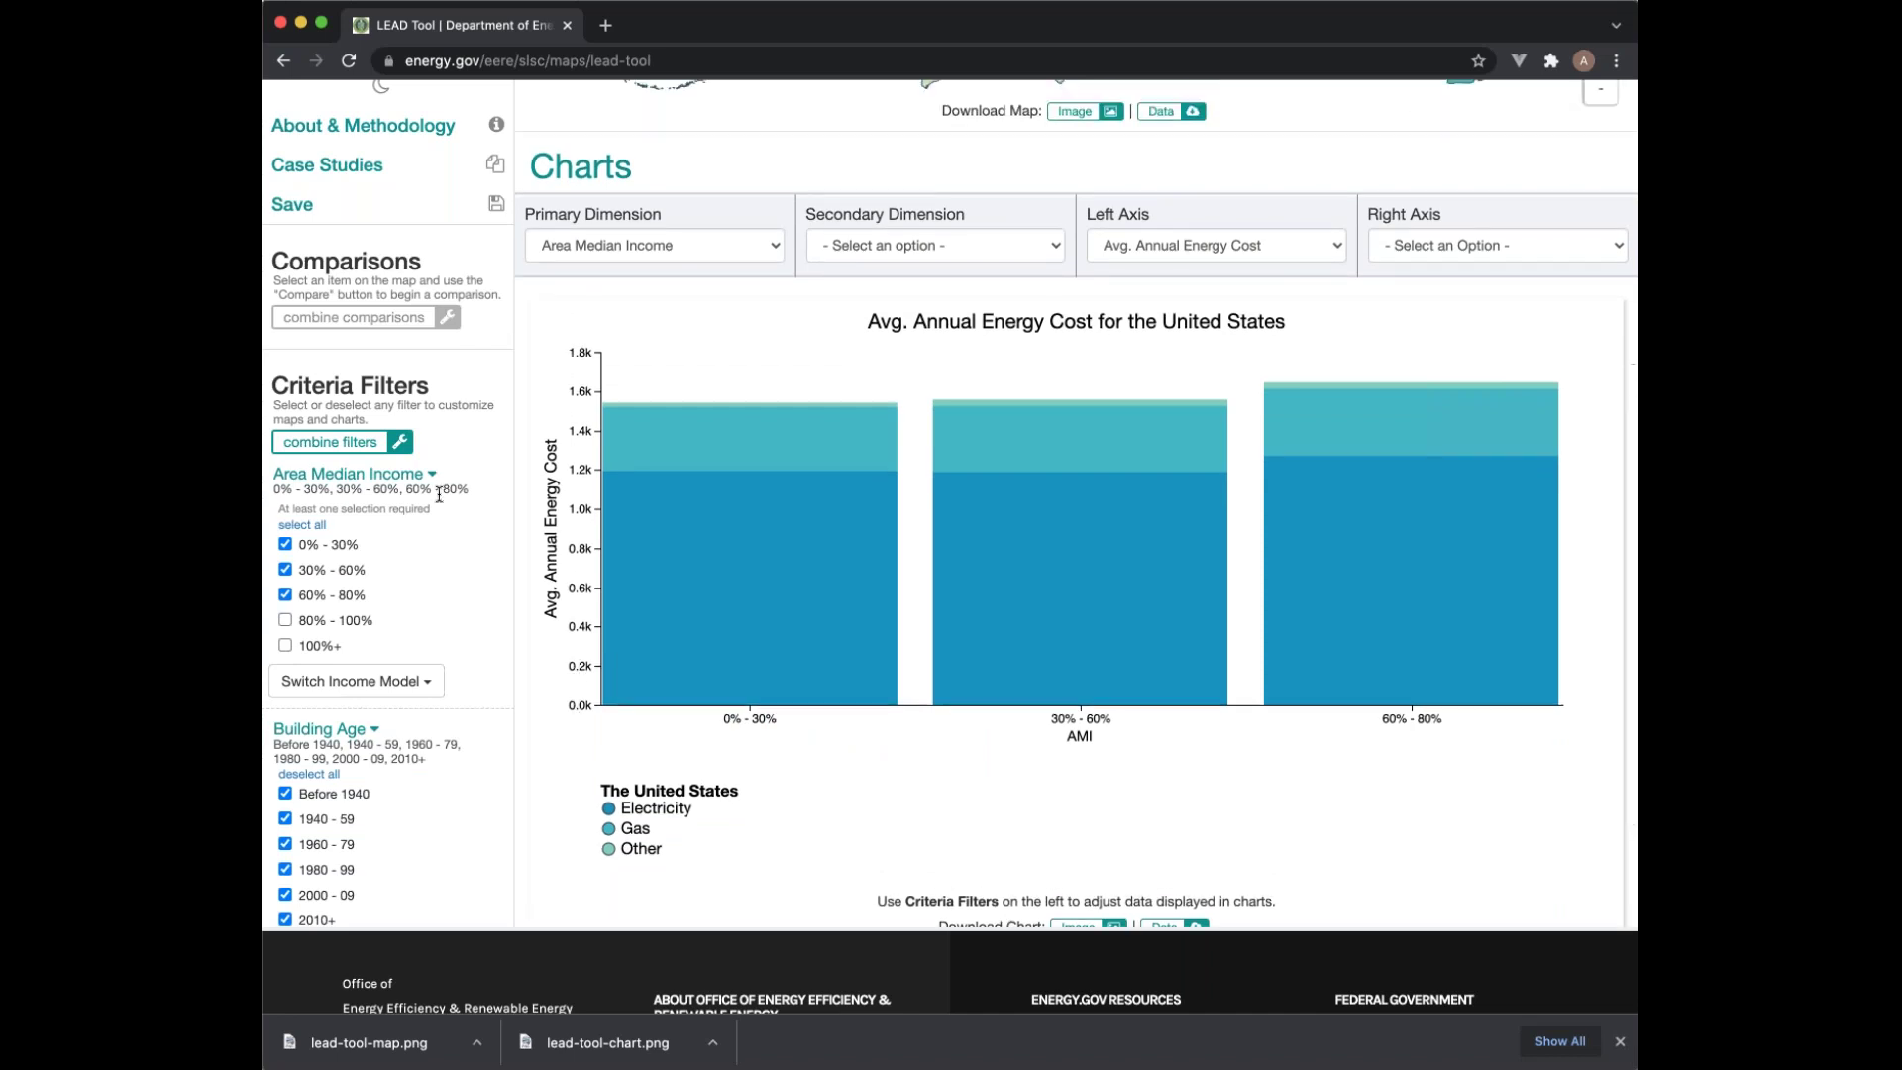
pyautogui.scroll(-3, 439, 551)
pyautogui.scroll(3, 440, 550)
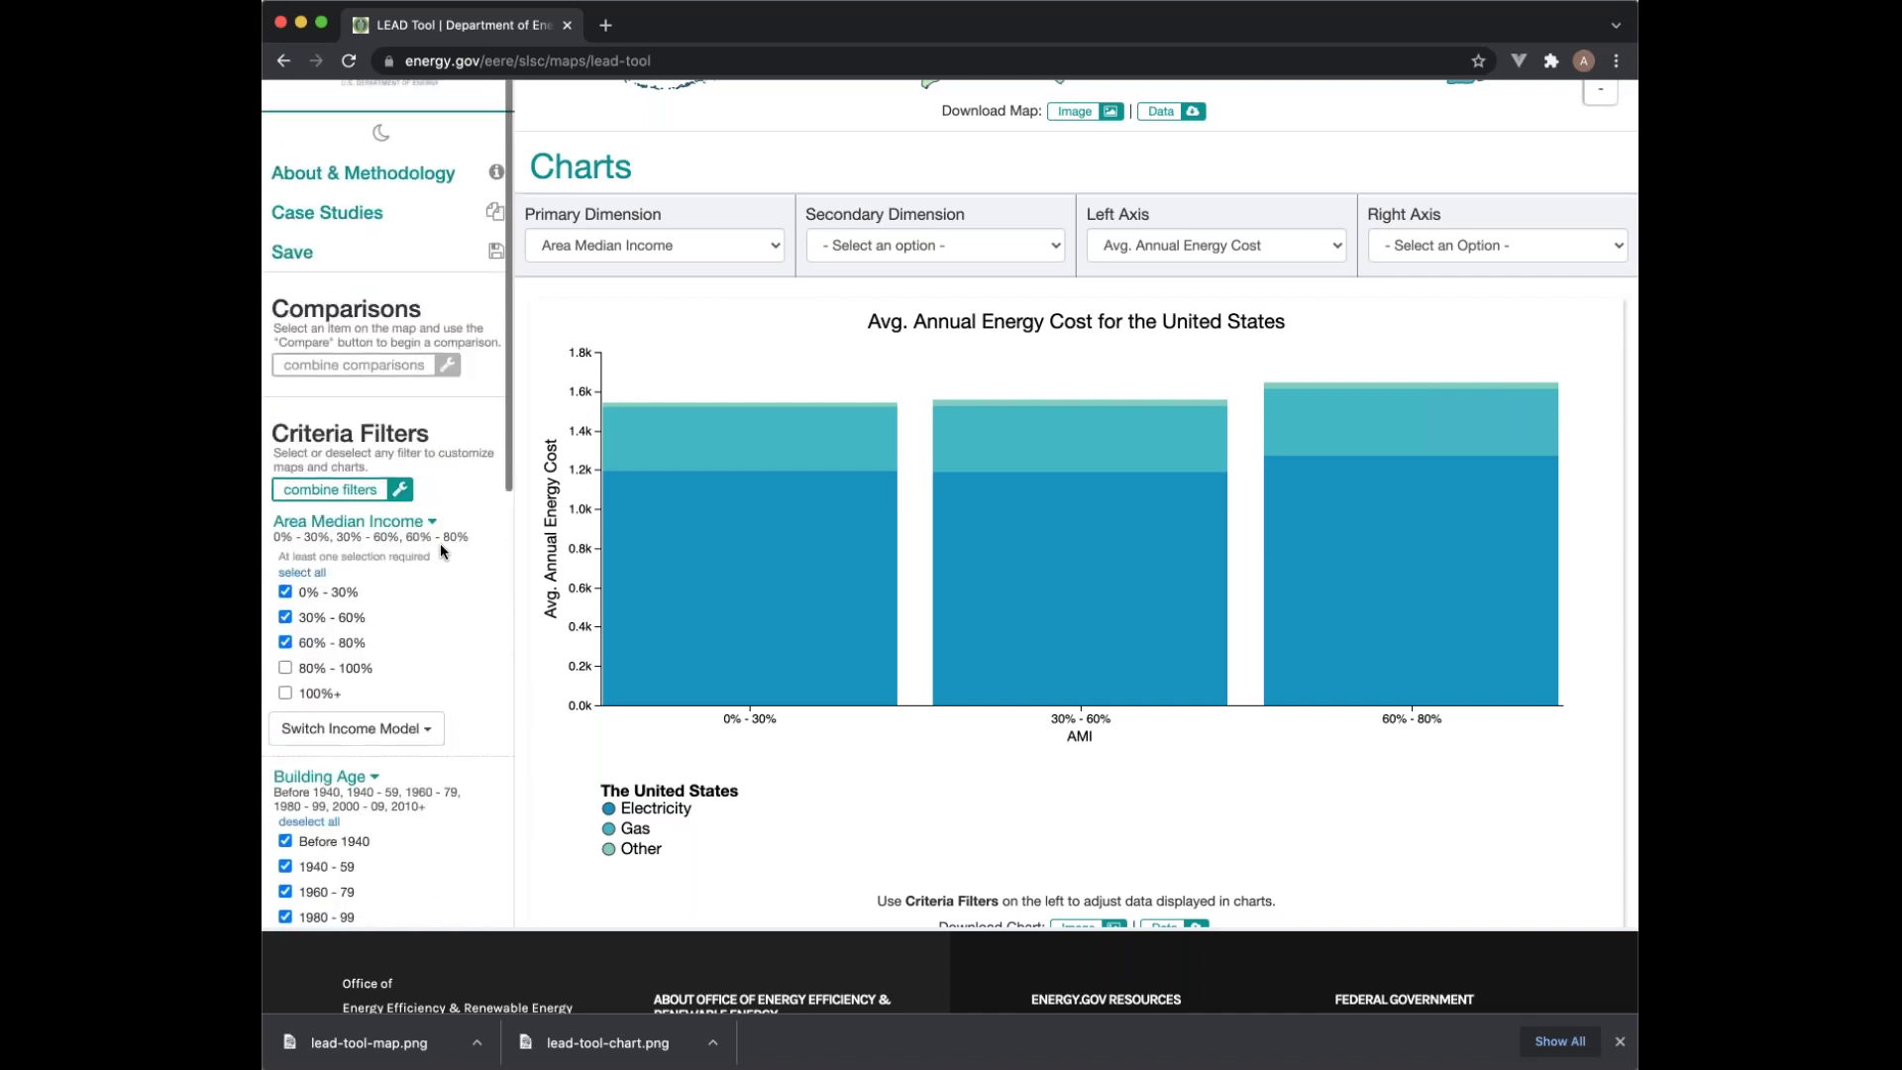
pyautogui.scroll(5, 531, 550)
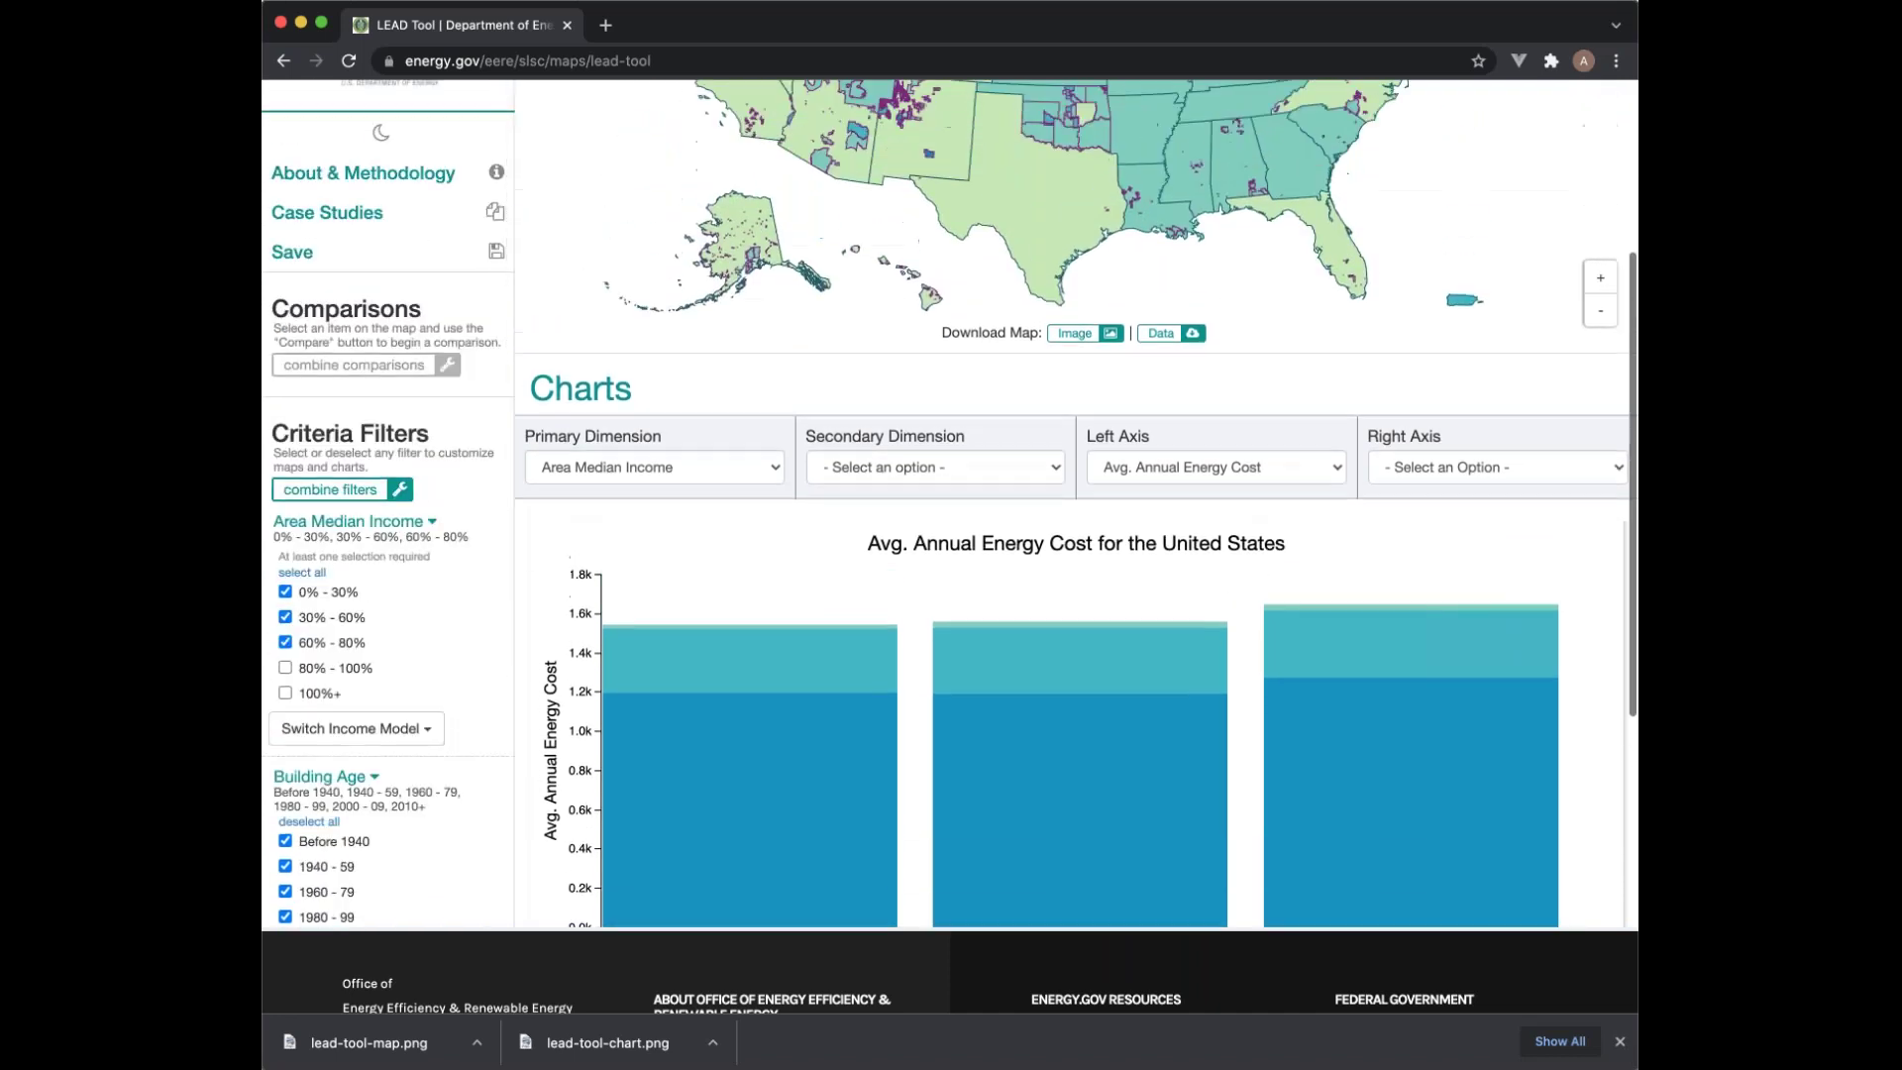
pyautogui.scroll(-3, 1074, 501)
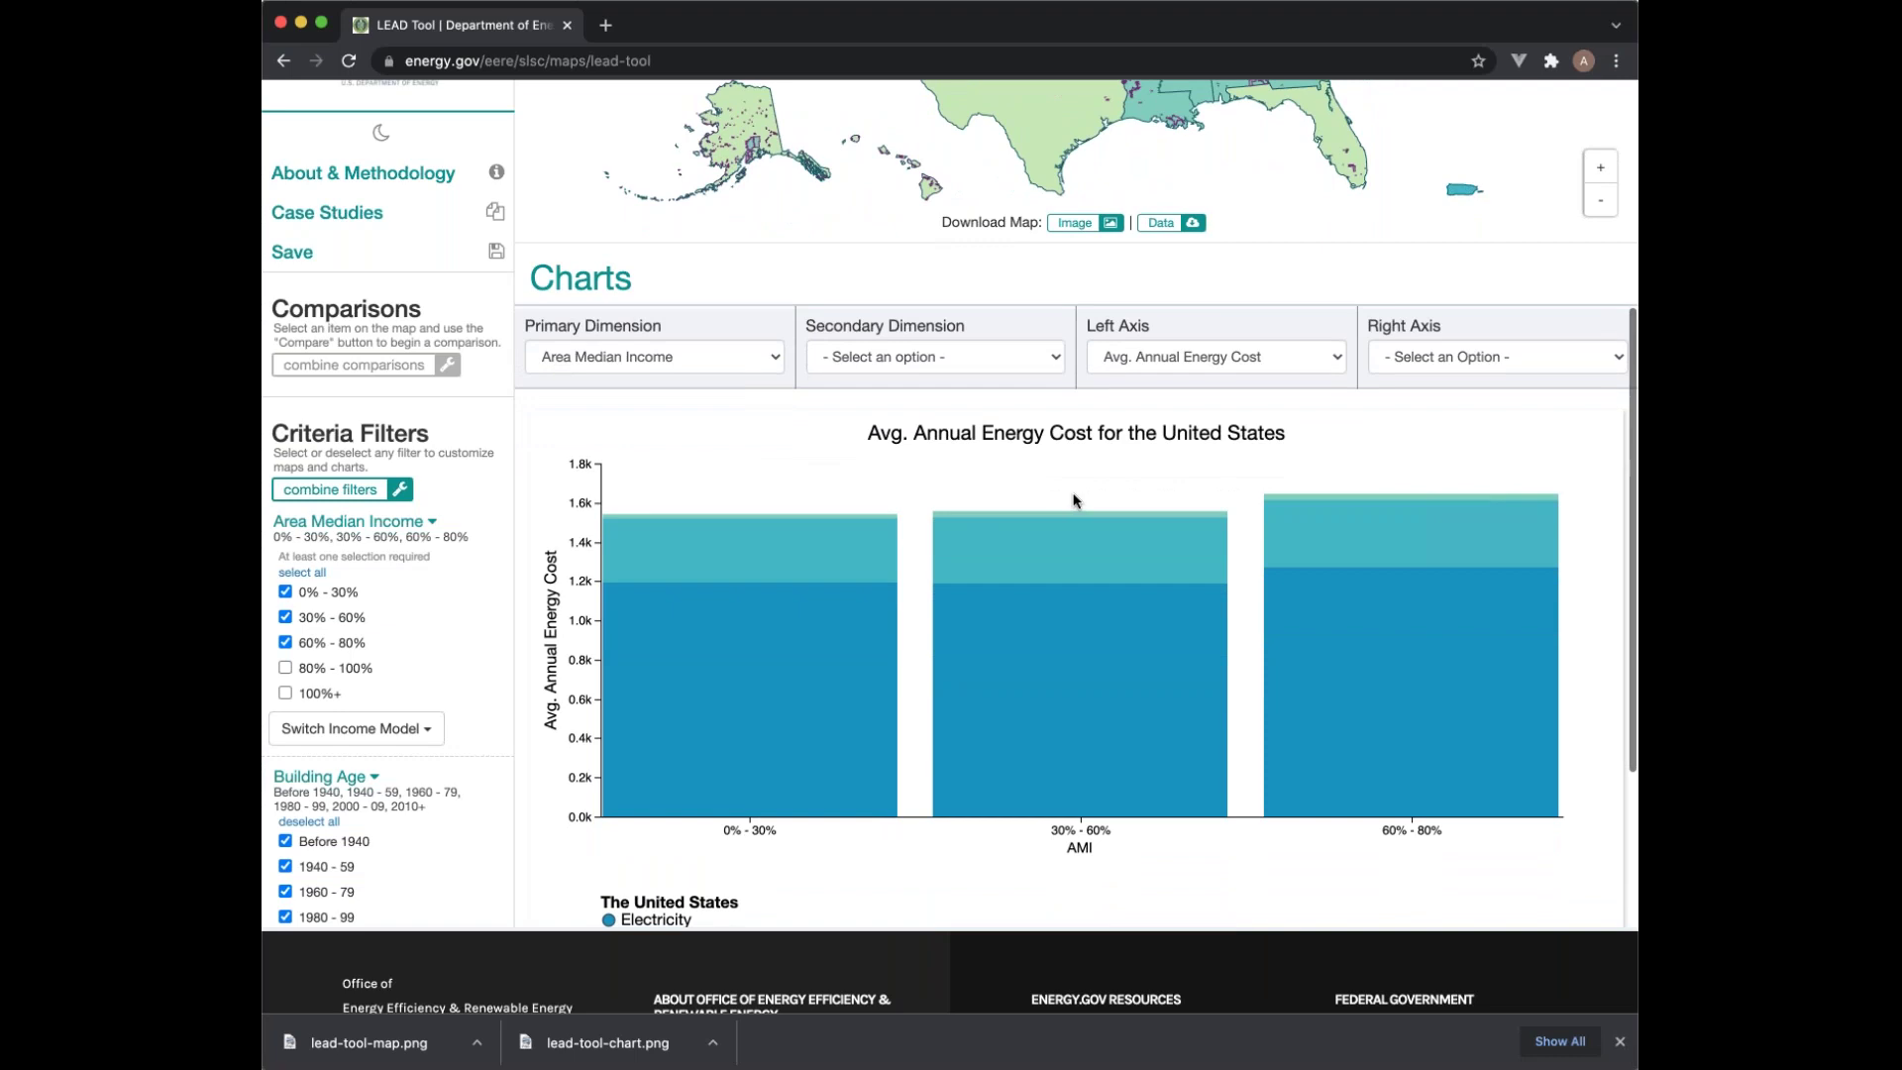
# Step: Check the chart's primary dimension, keeping Area Median Income, and inspect the energy cost breakdown of the income brackets
pyautogui.moveTo(820, 533)
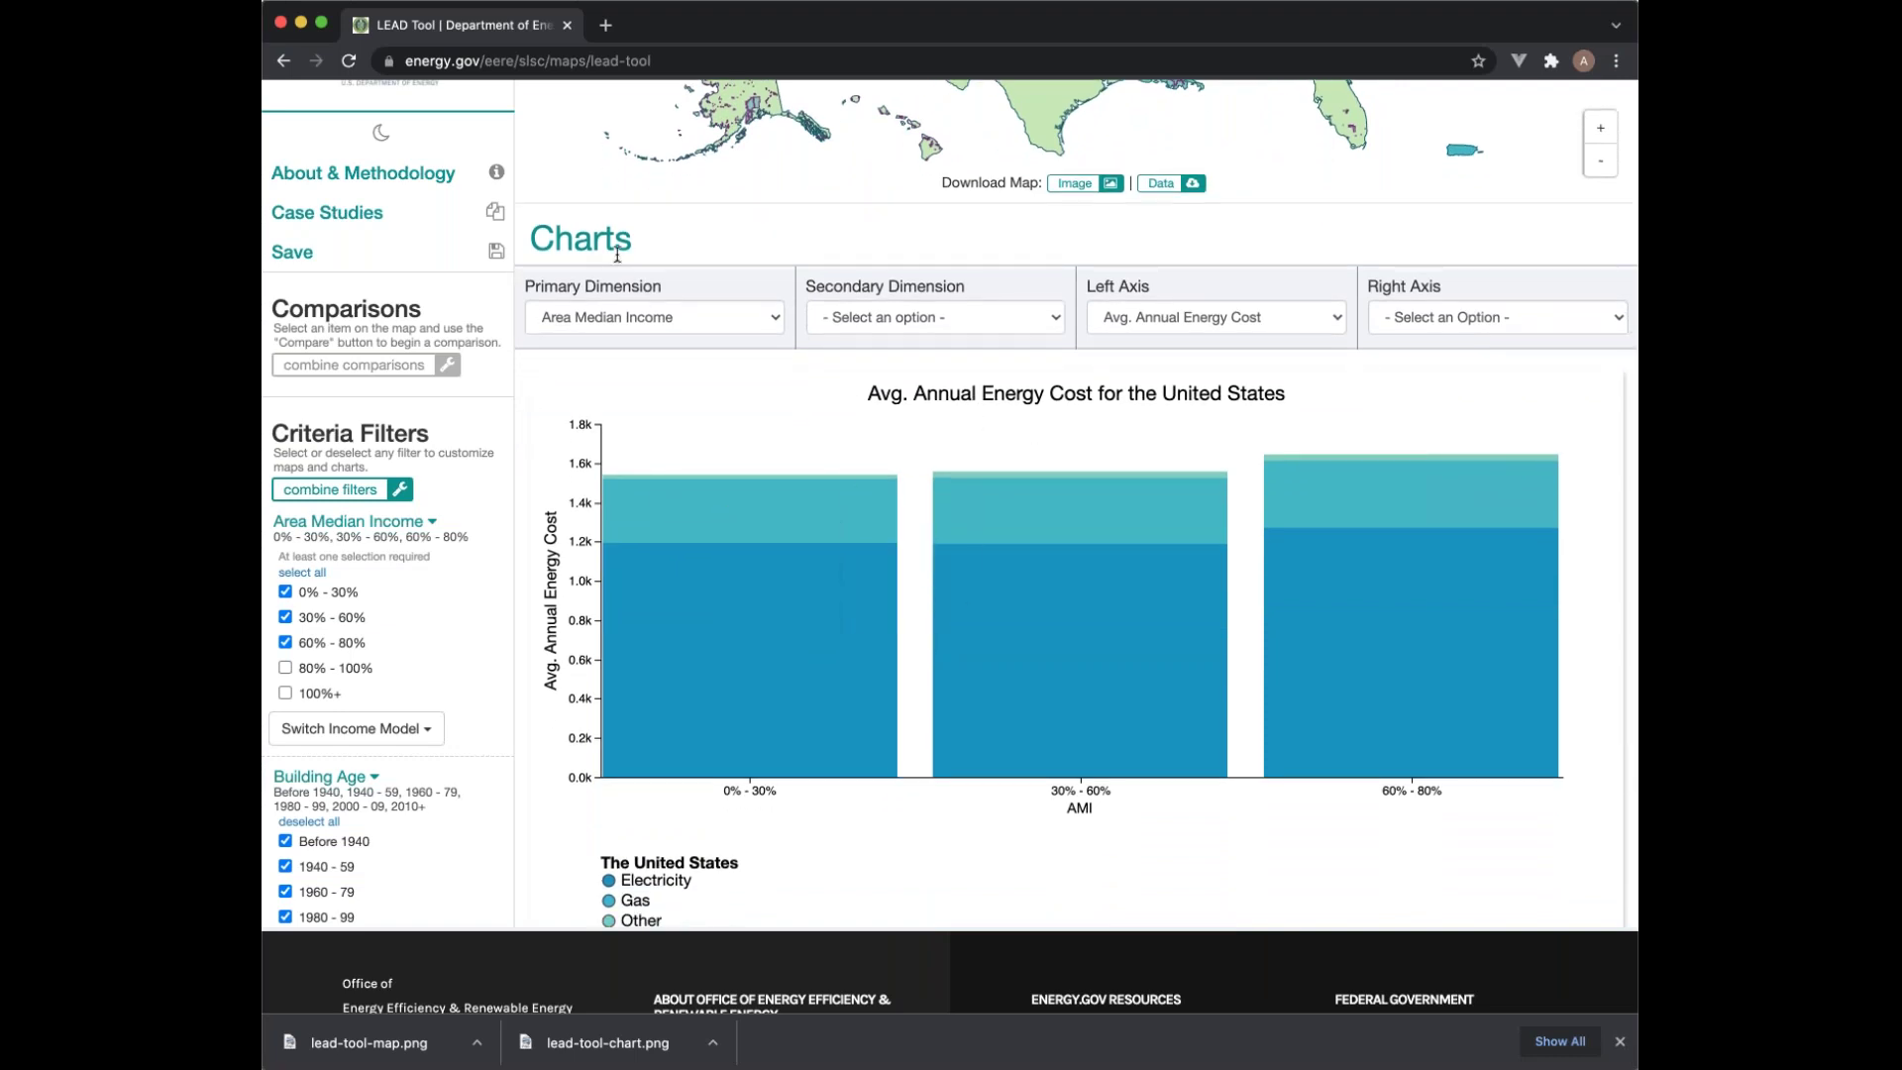
pyautogui.click(722, 323)
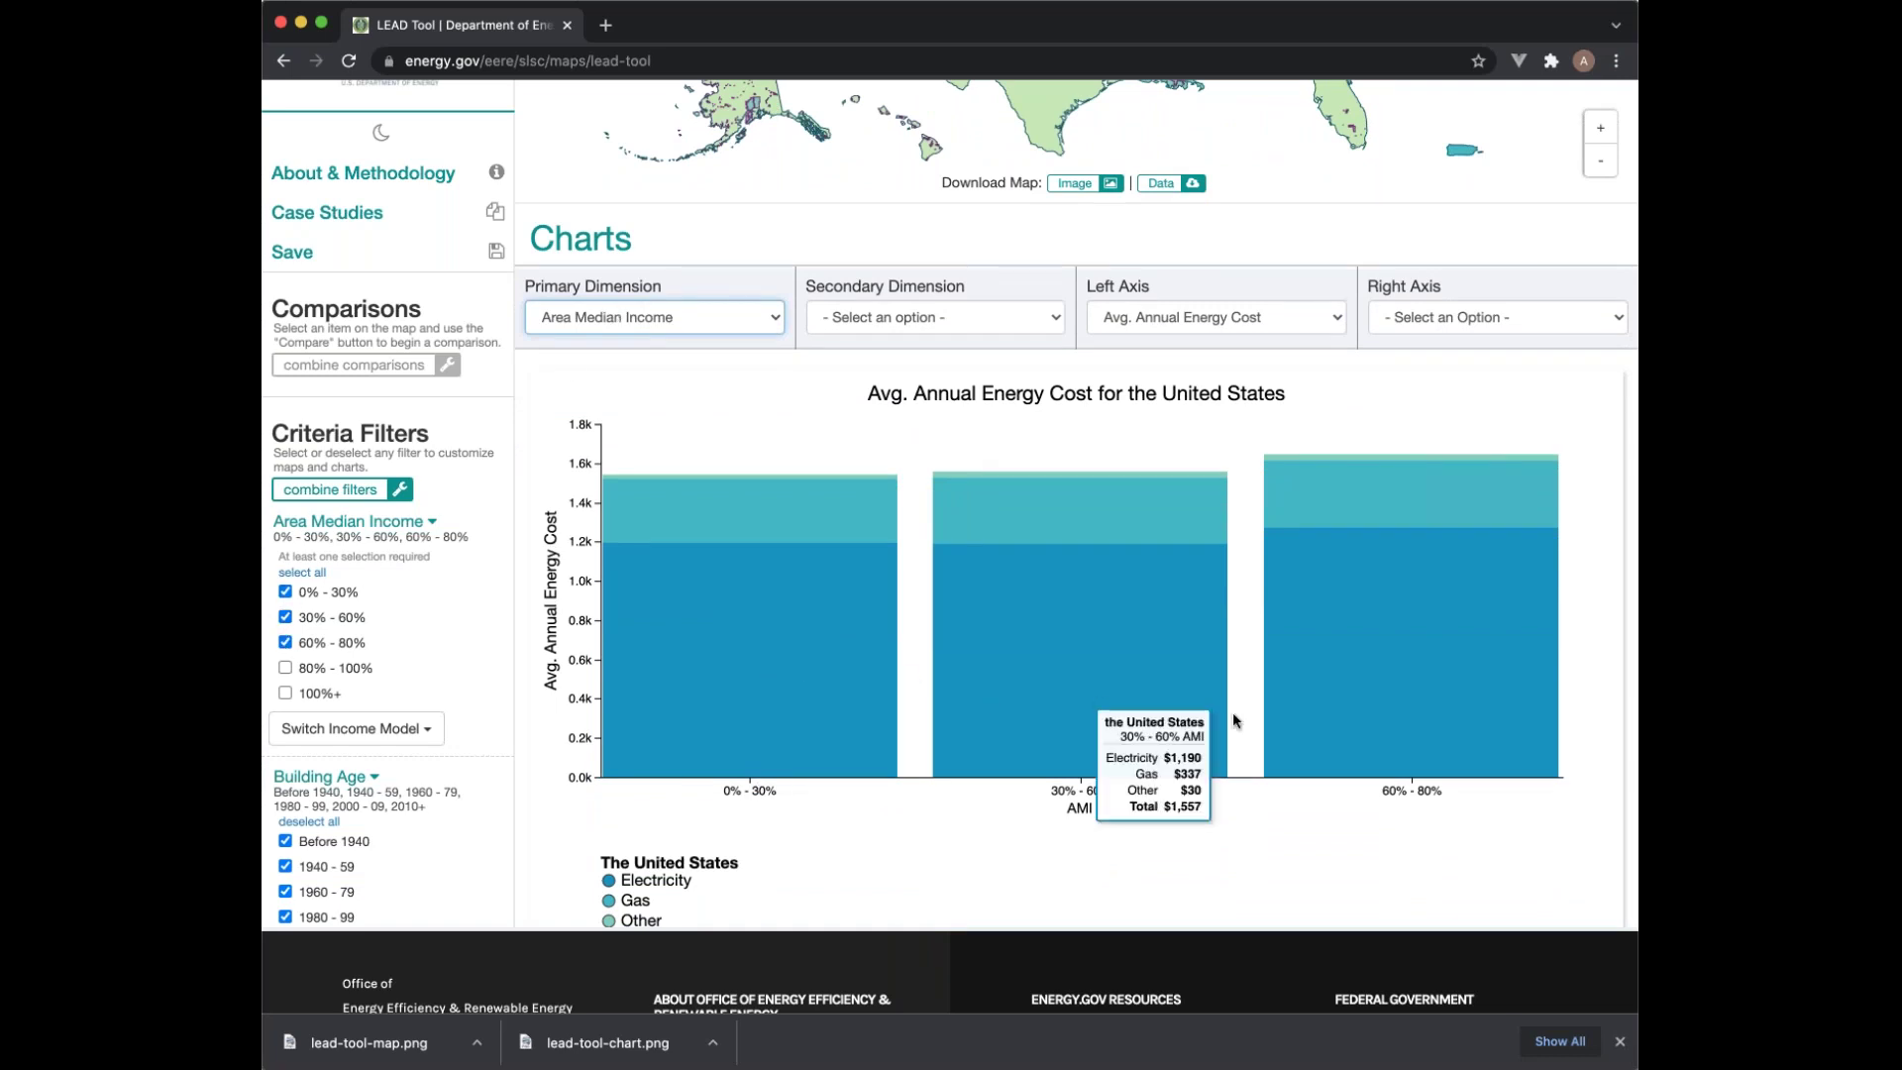
pyautogui.moveTo(675, 597)
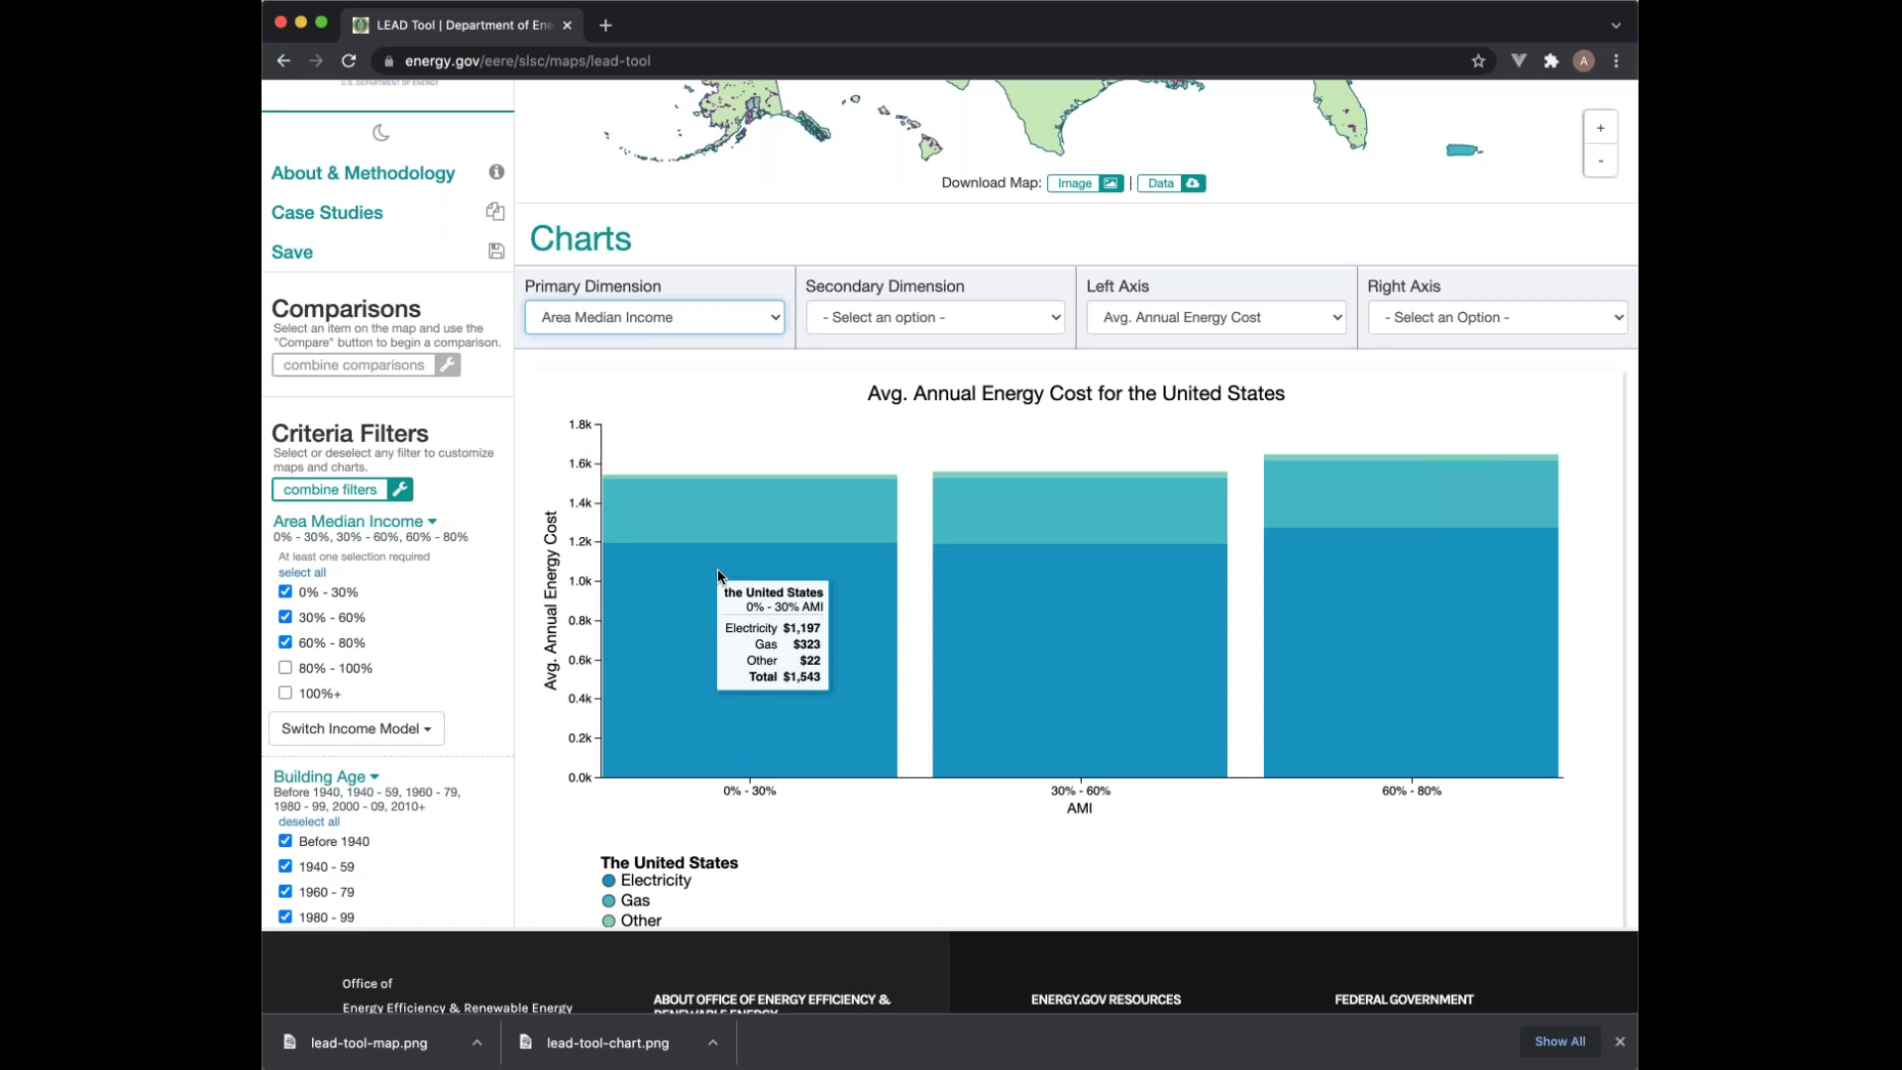
# Step: Set the chart's left axis to Avg. Energy Burden (% Income) and inspect the breakdown for the income brackets
pyautogui.click(1234, 319)
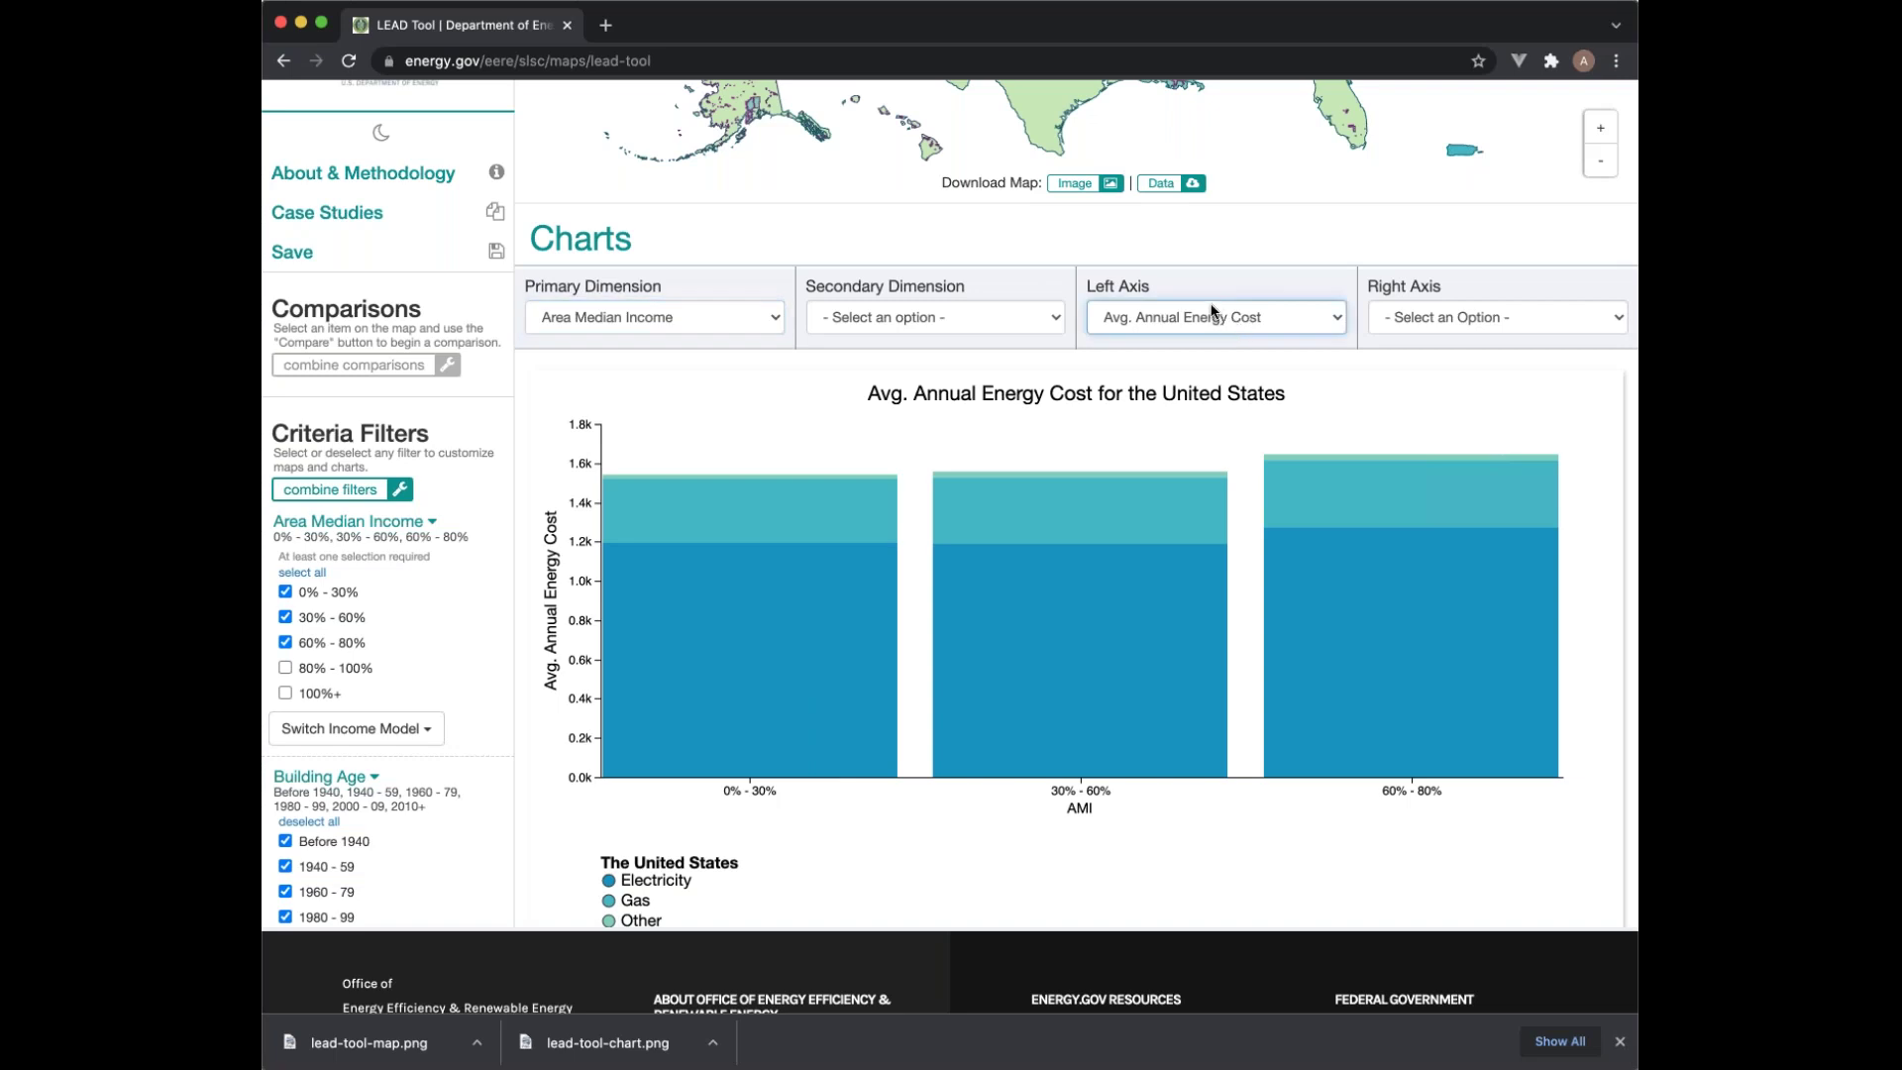
pyautogui.click(1208, 307)
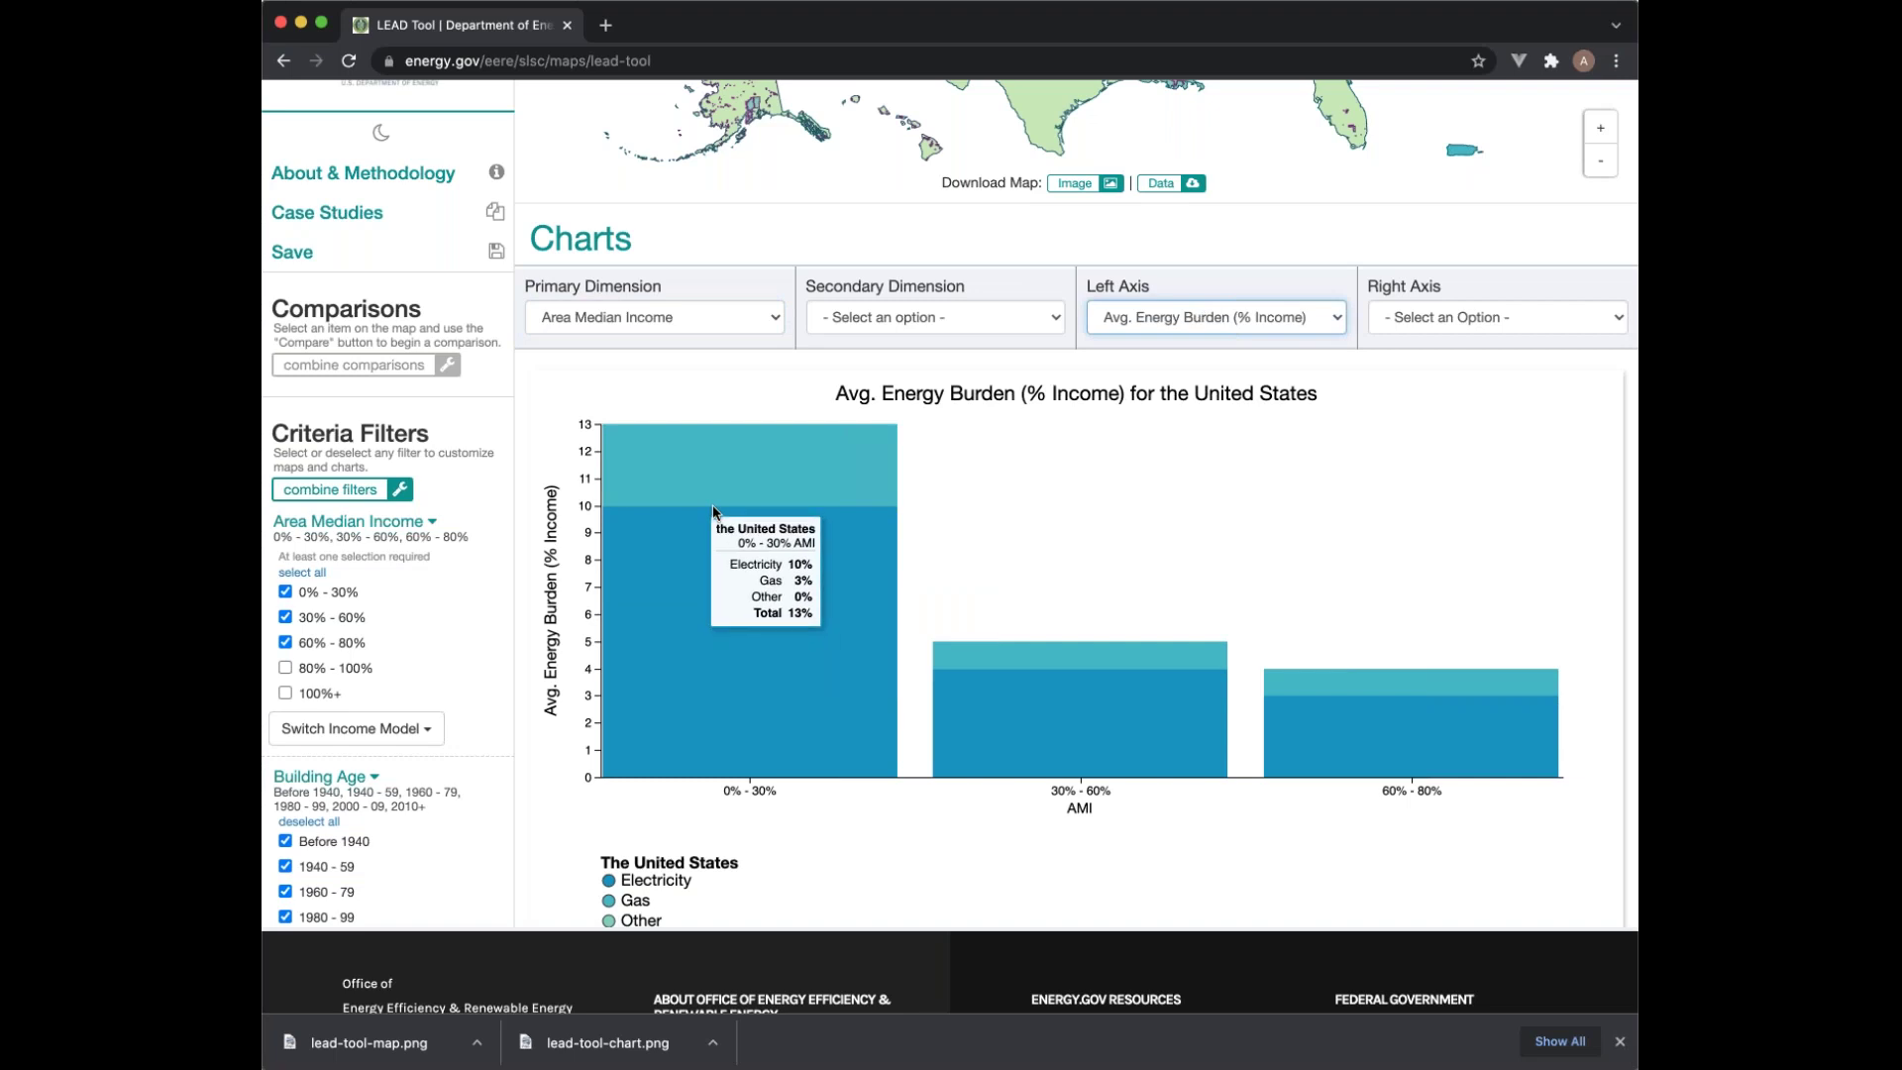
pyautogui.moveTo(1073, 686)
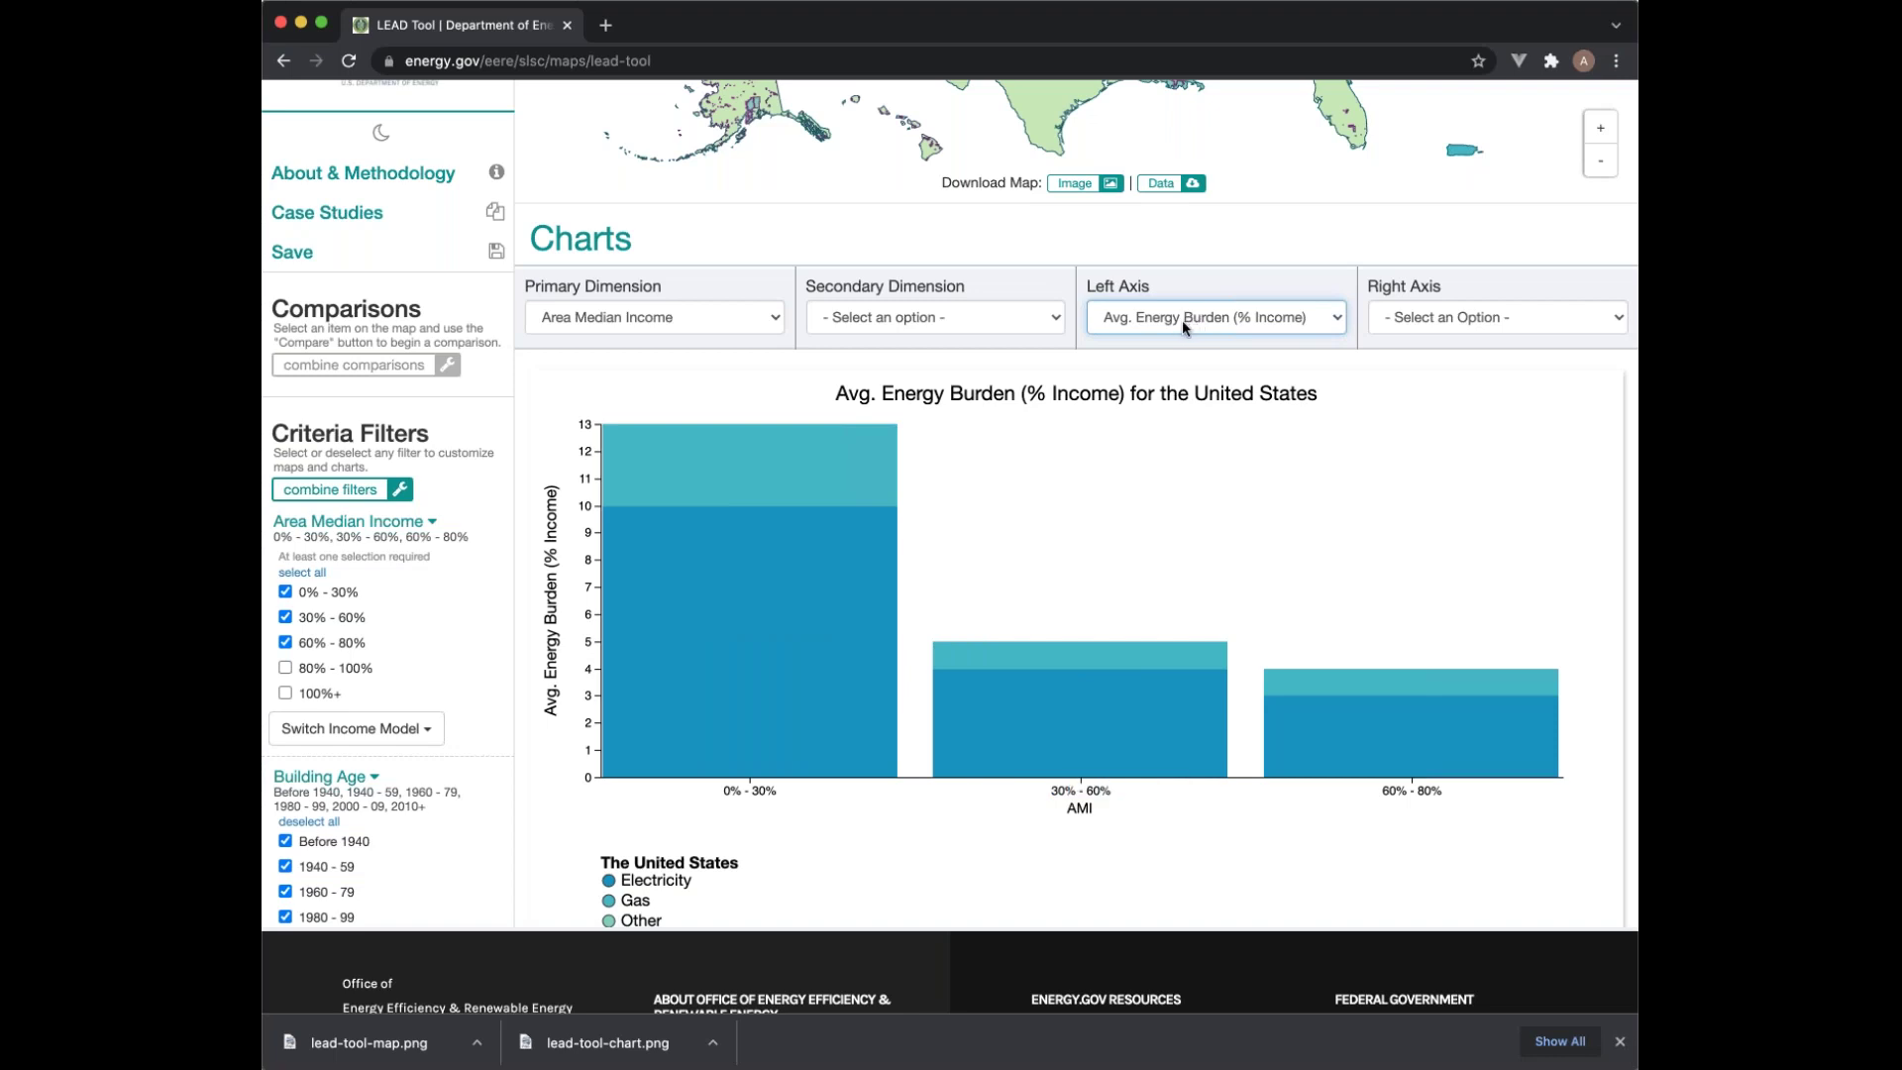
# Step: Set the chart's secondary dimension to Rent/Own and inspect the 0% - 30% income bracket
pyautogui.click(1028, 318)
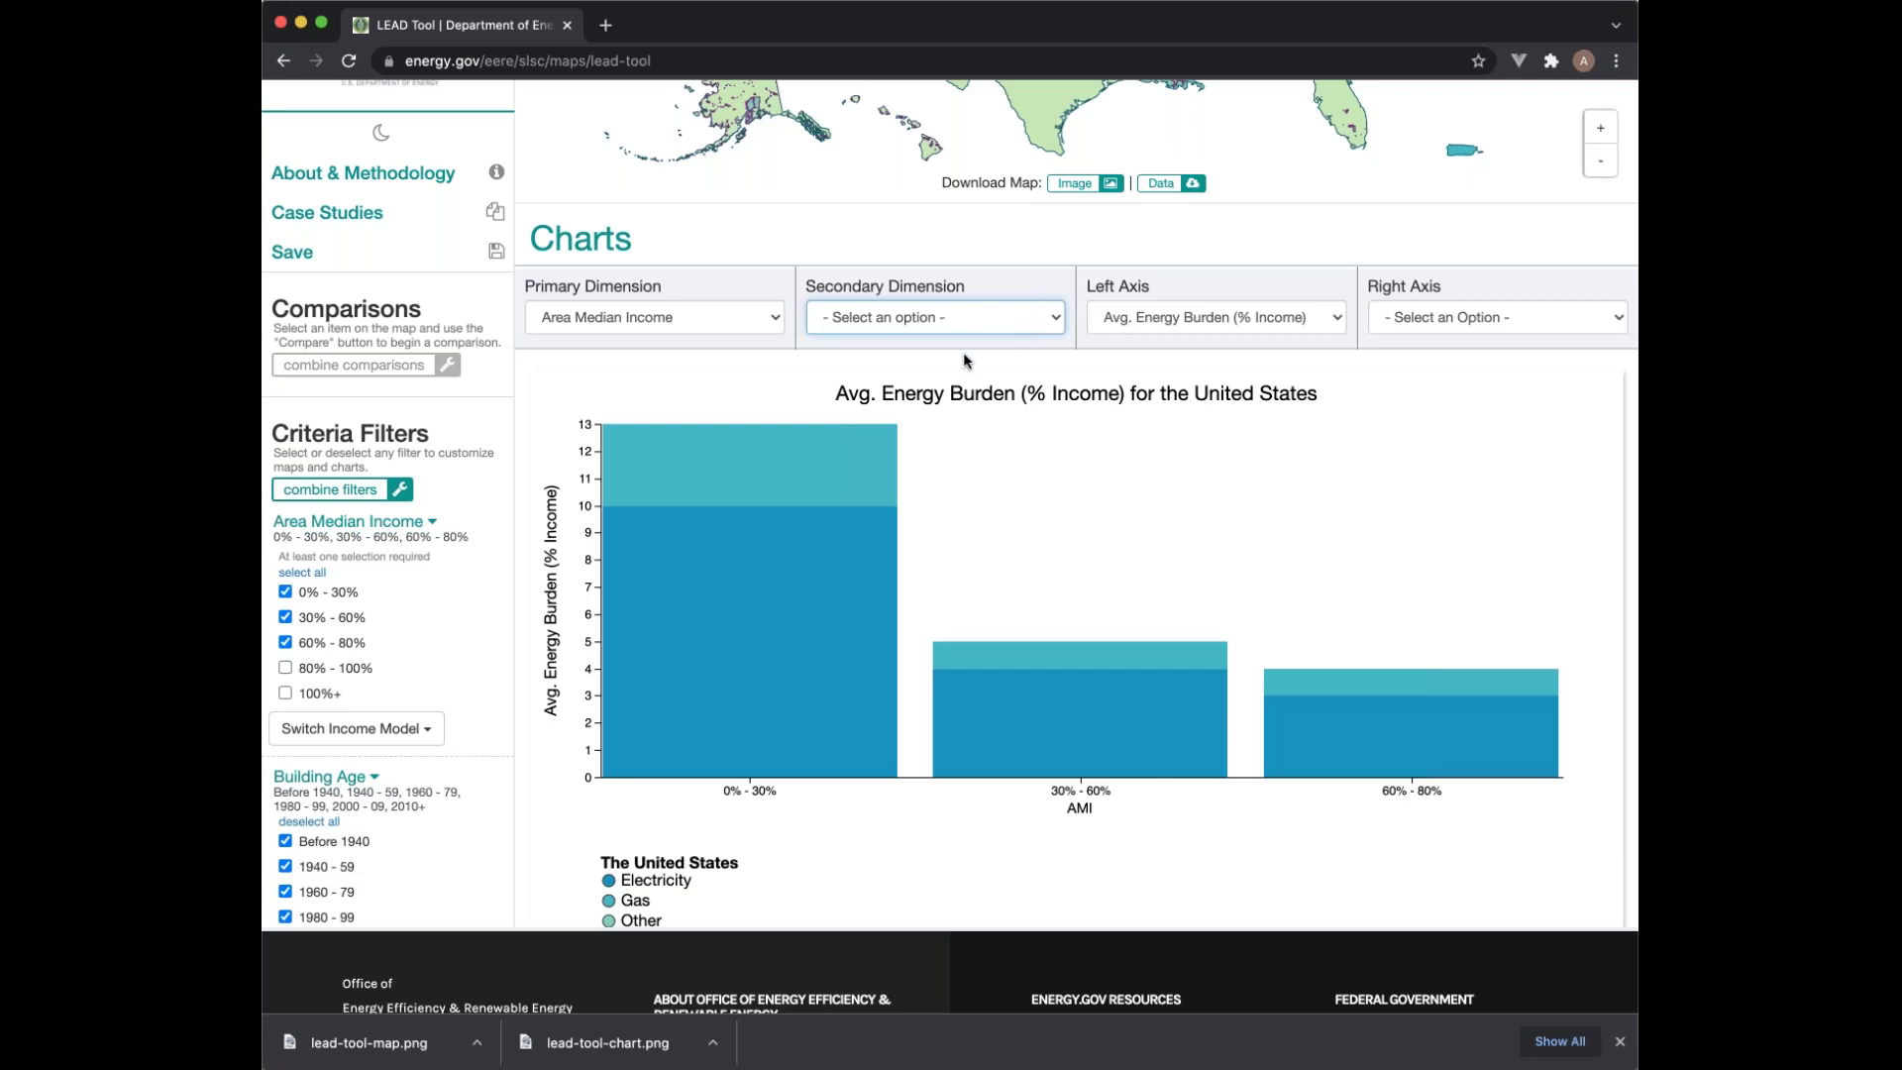
pyautogui.click(907, 407)
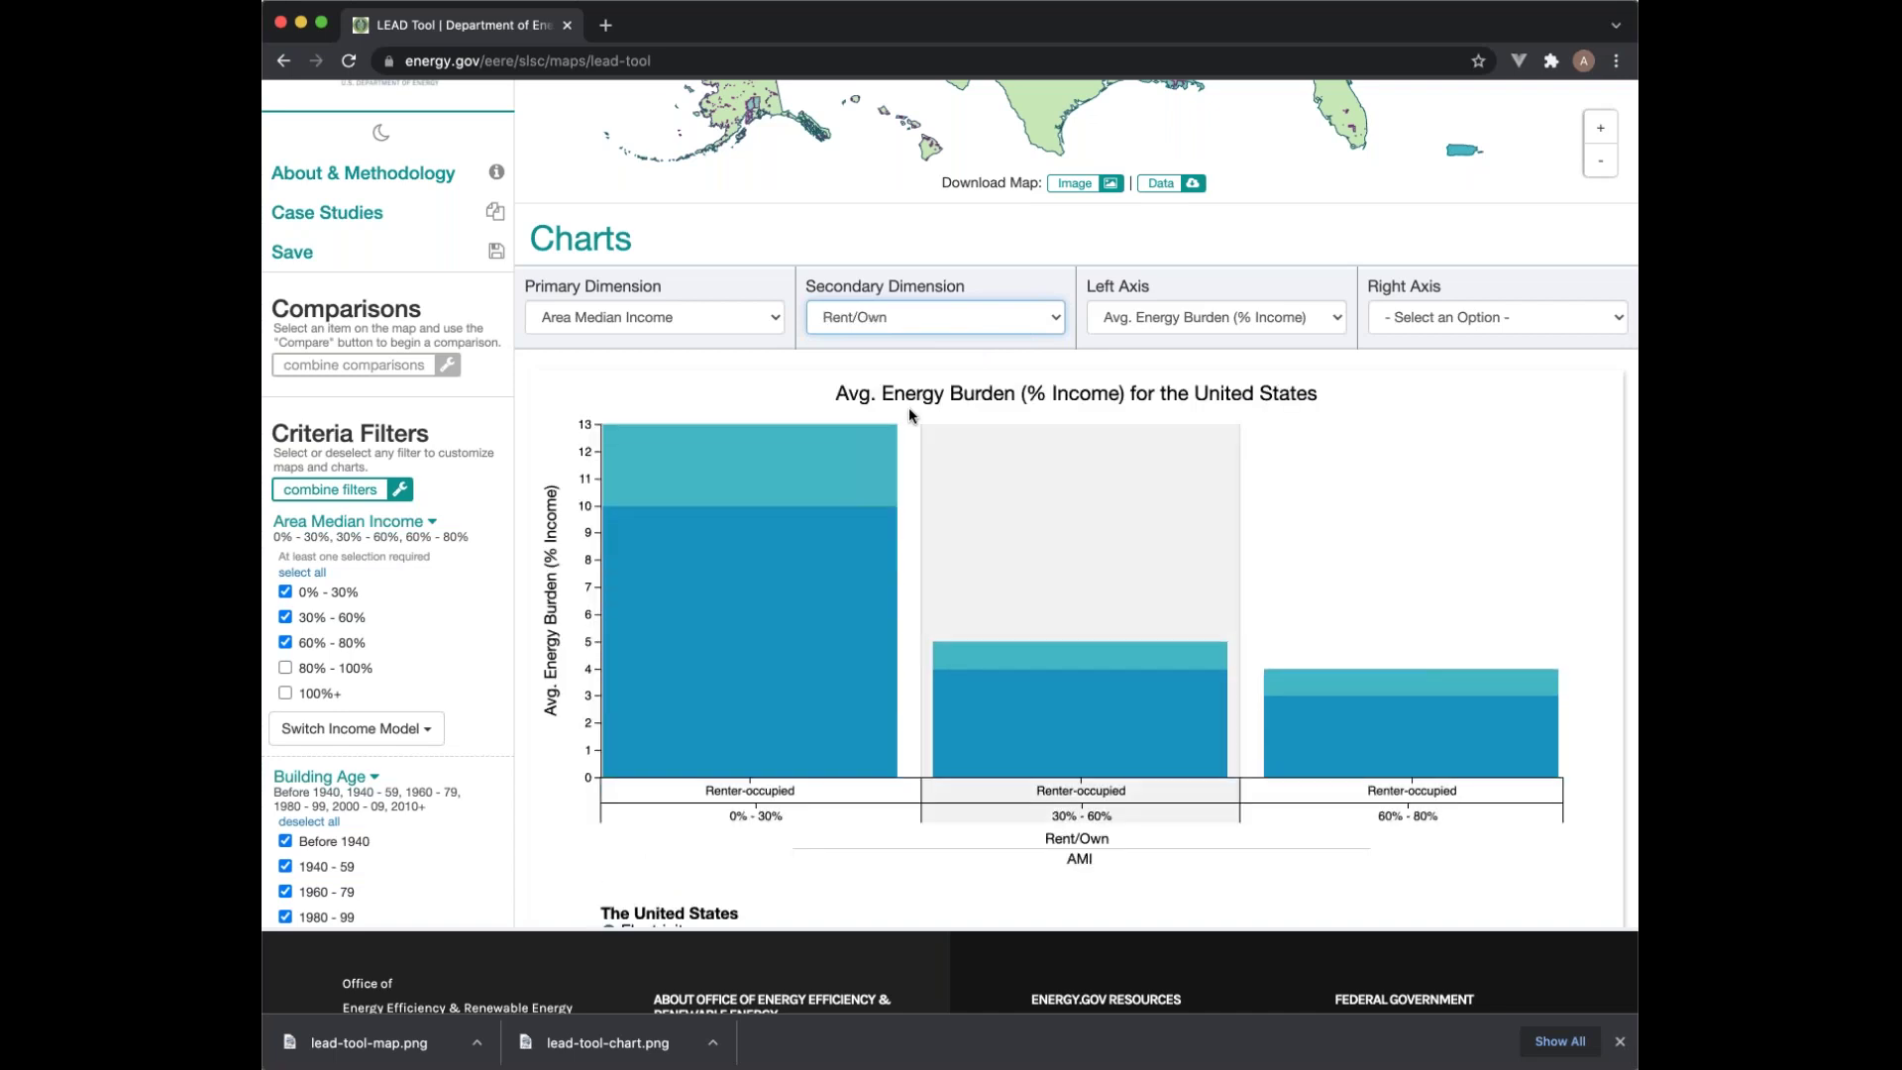
pyautogui.moveTo(858, 582)
# Step: Include Owner-occupied in the Rent/Own filter and inspect the energy burden of renters and owners in the 0% - 30% bracket
pyautogui.scroll(-1, 858, 583)
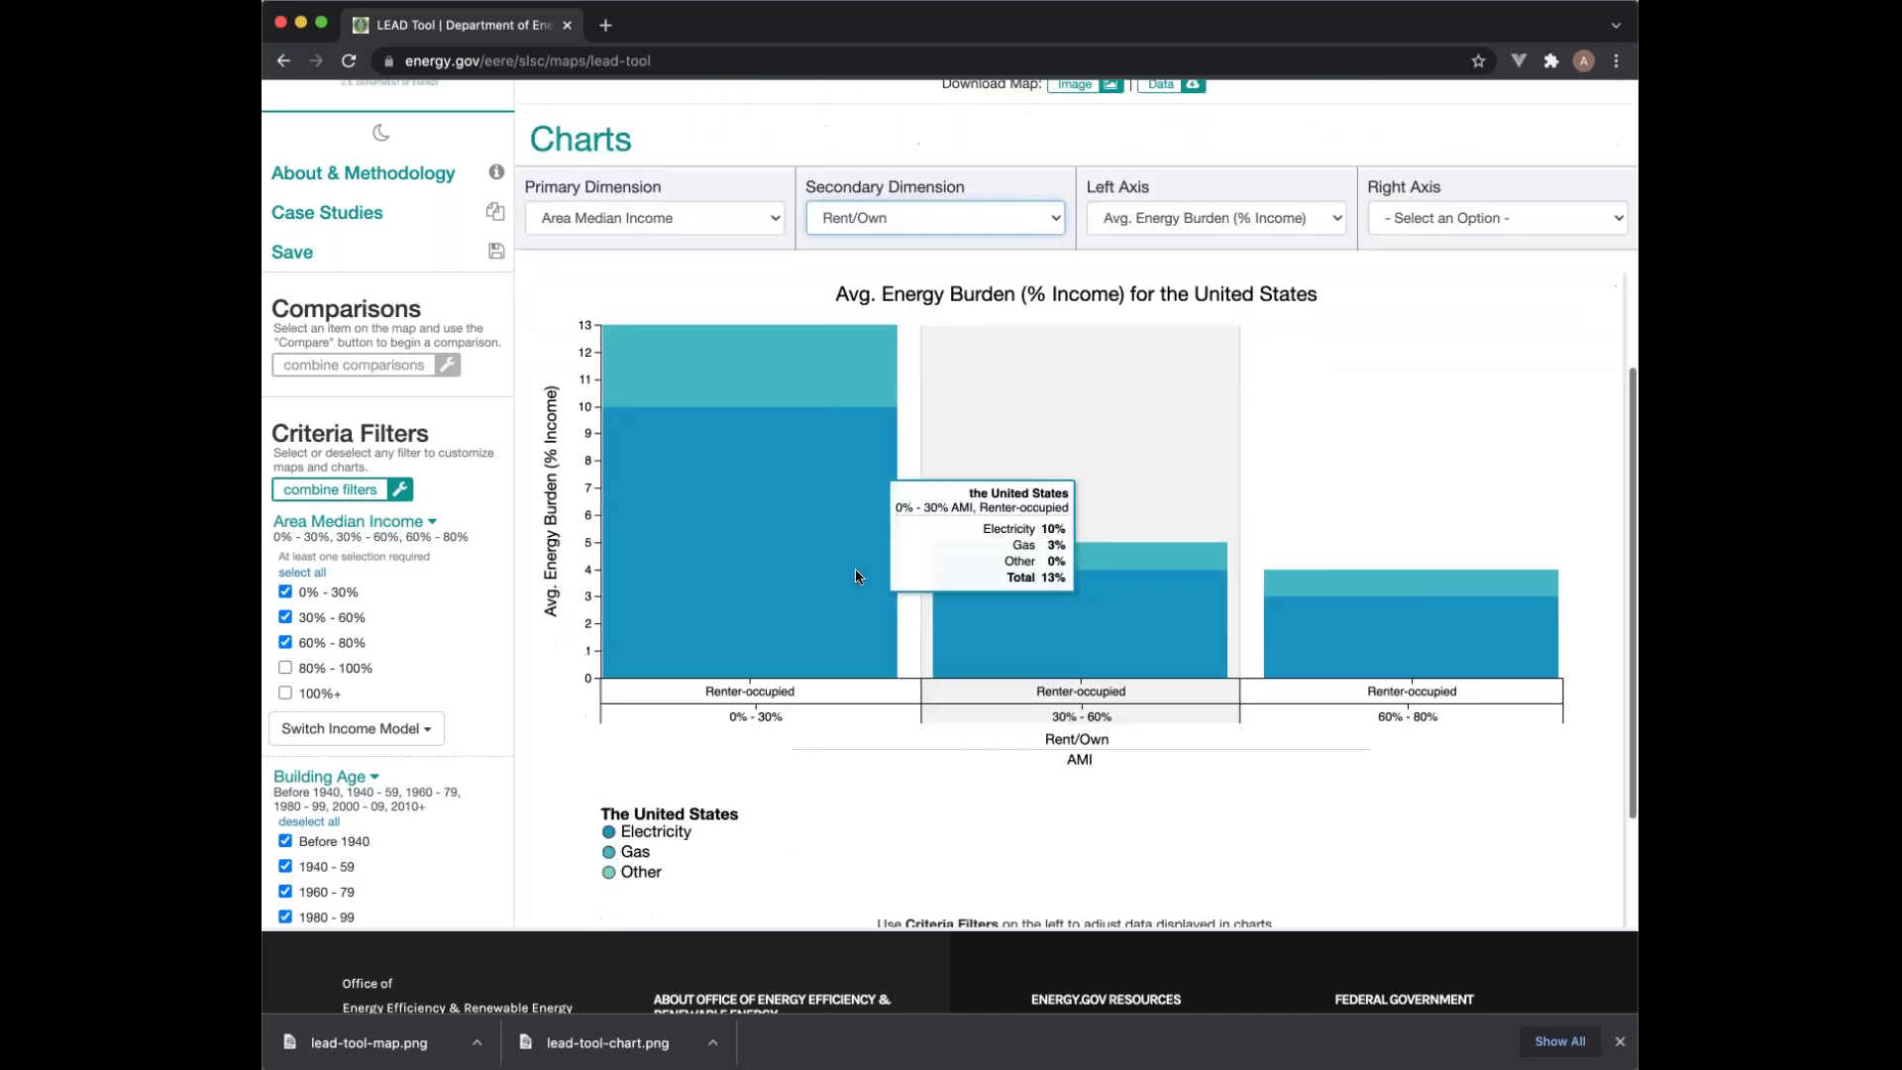
pyautogui.scroll(-10, 387, 495)
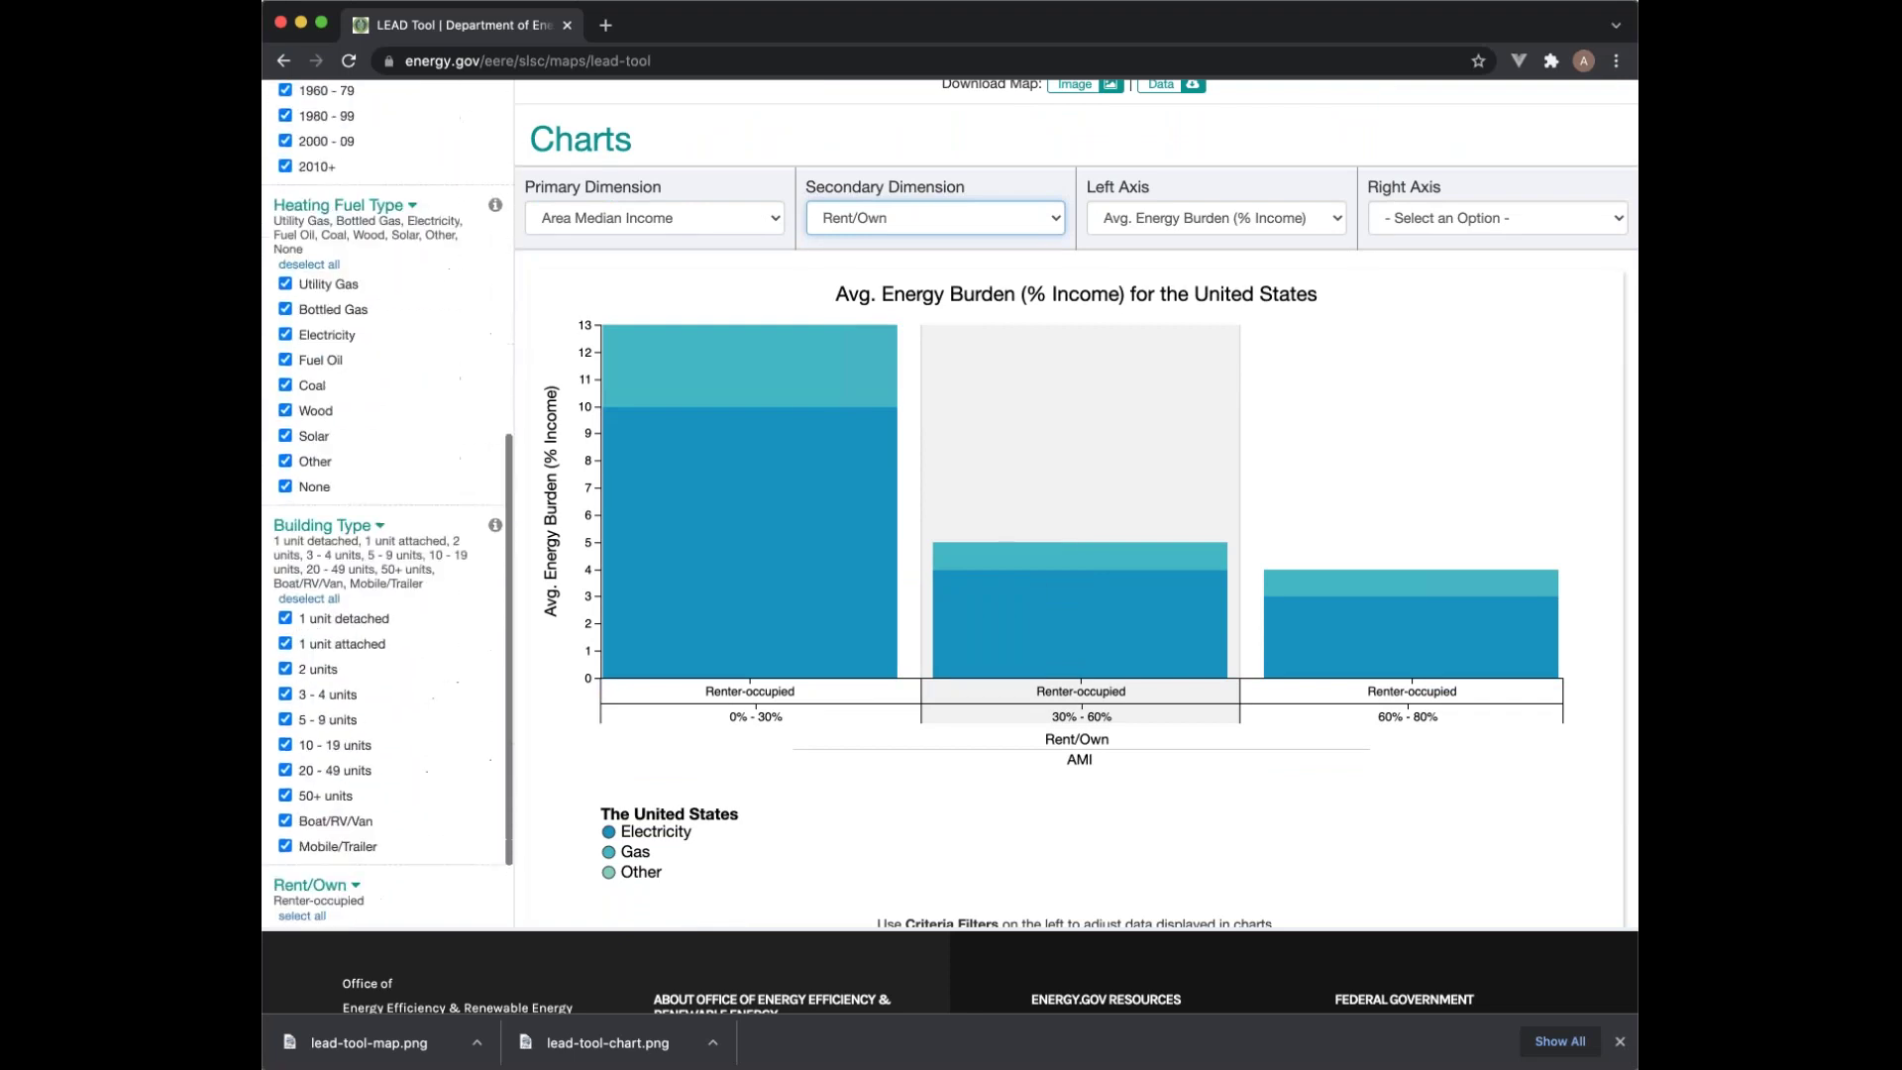
pyautogui.click(285, 834)
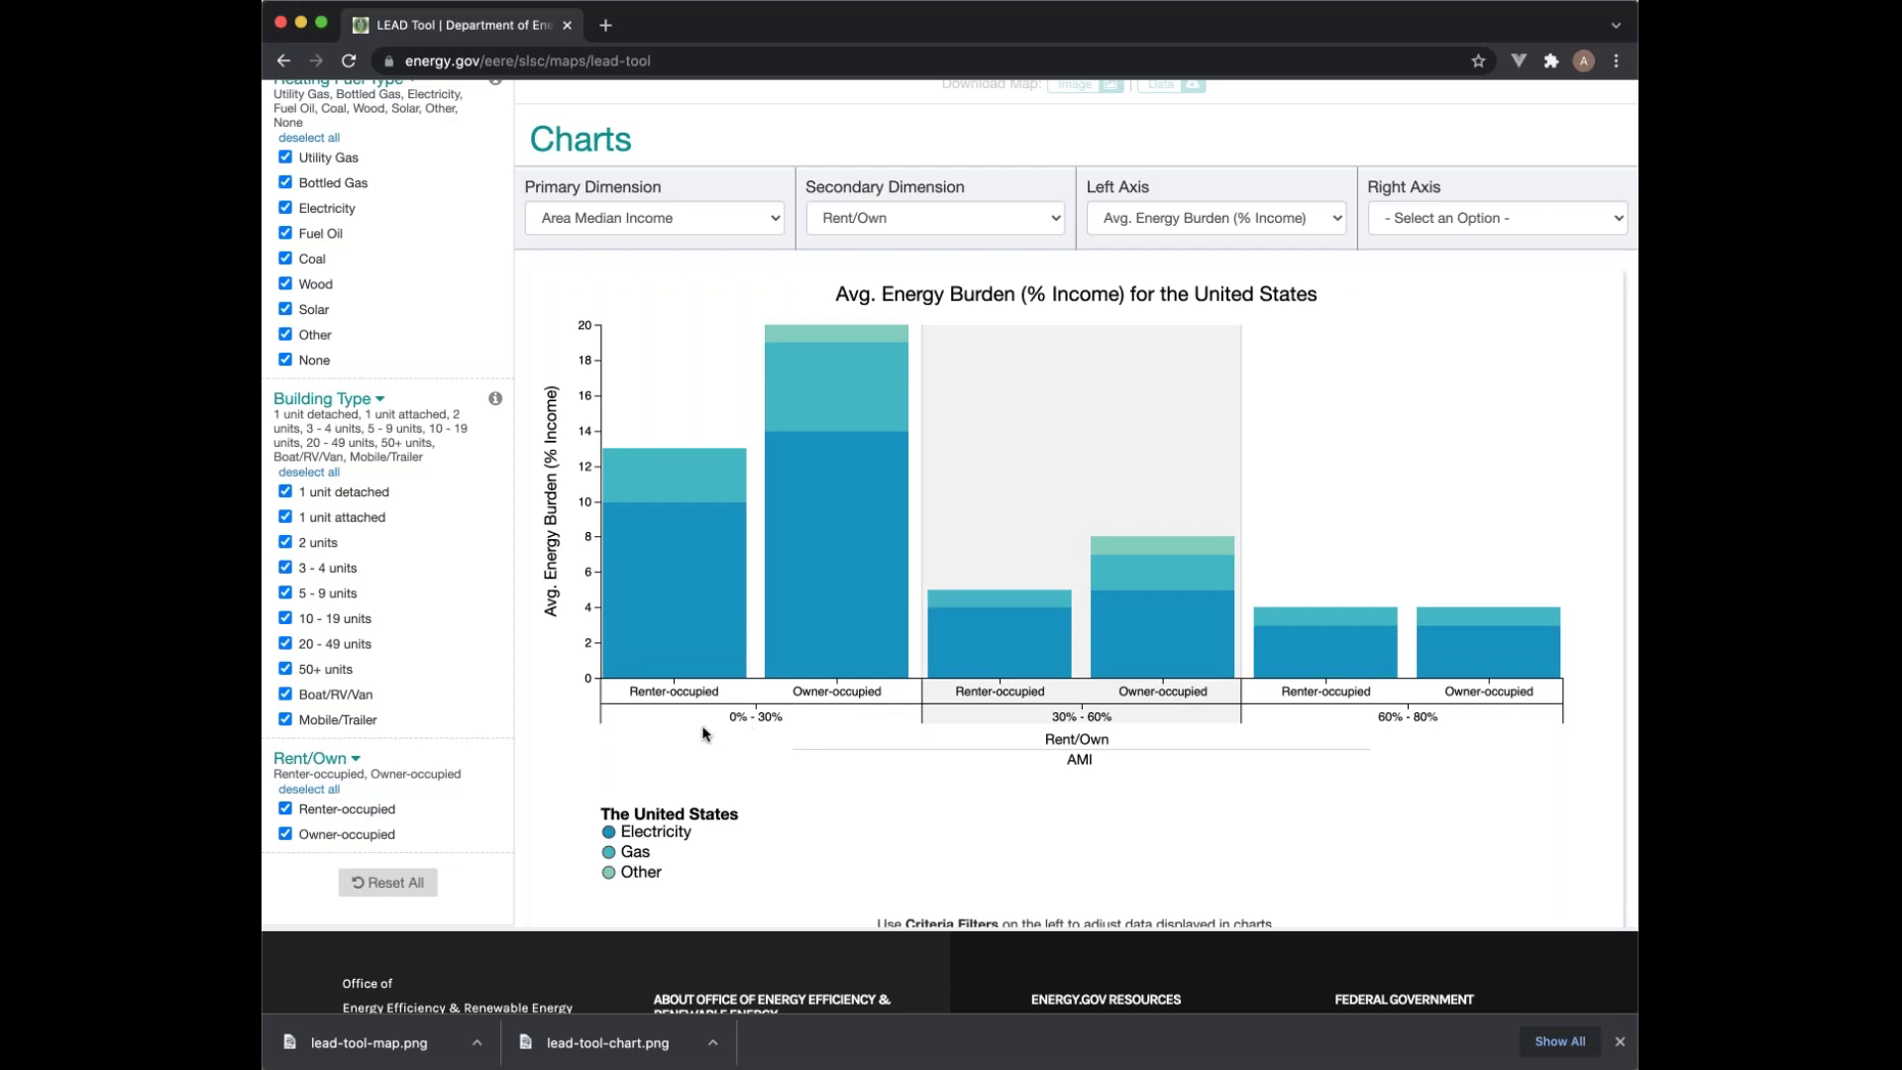
pyautogui.scroll(2, 716, 725)
pyautogui.moveTo(716, 725)
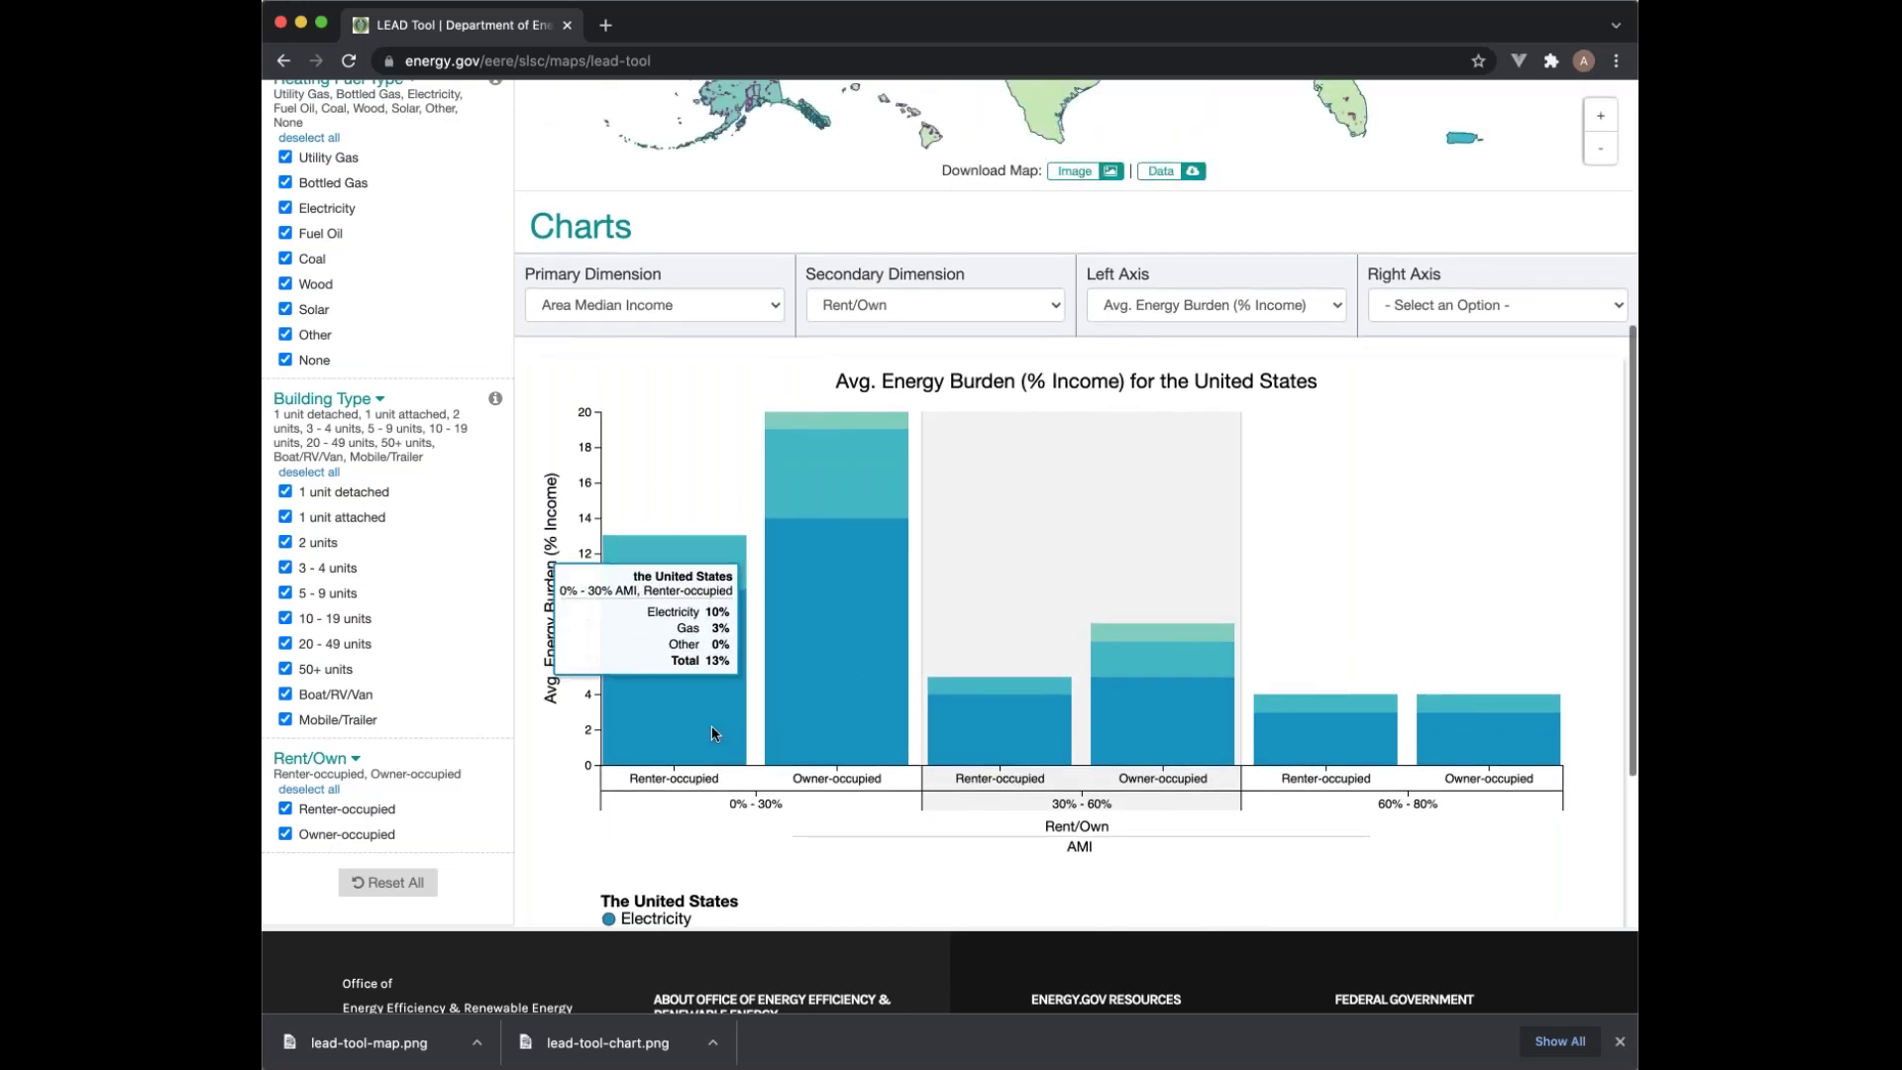
pyautogui.moveTo(827, 707)
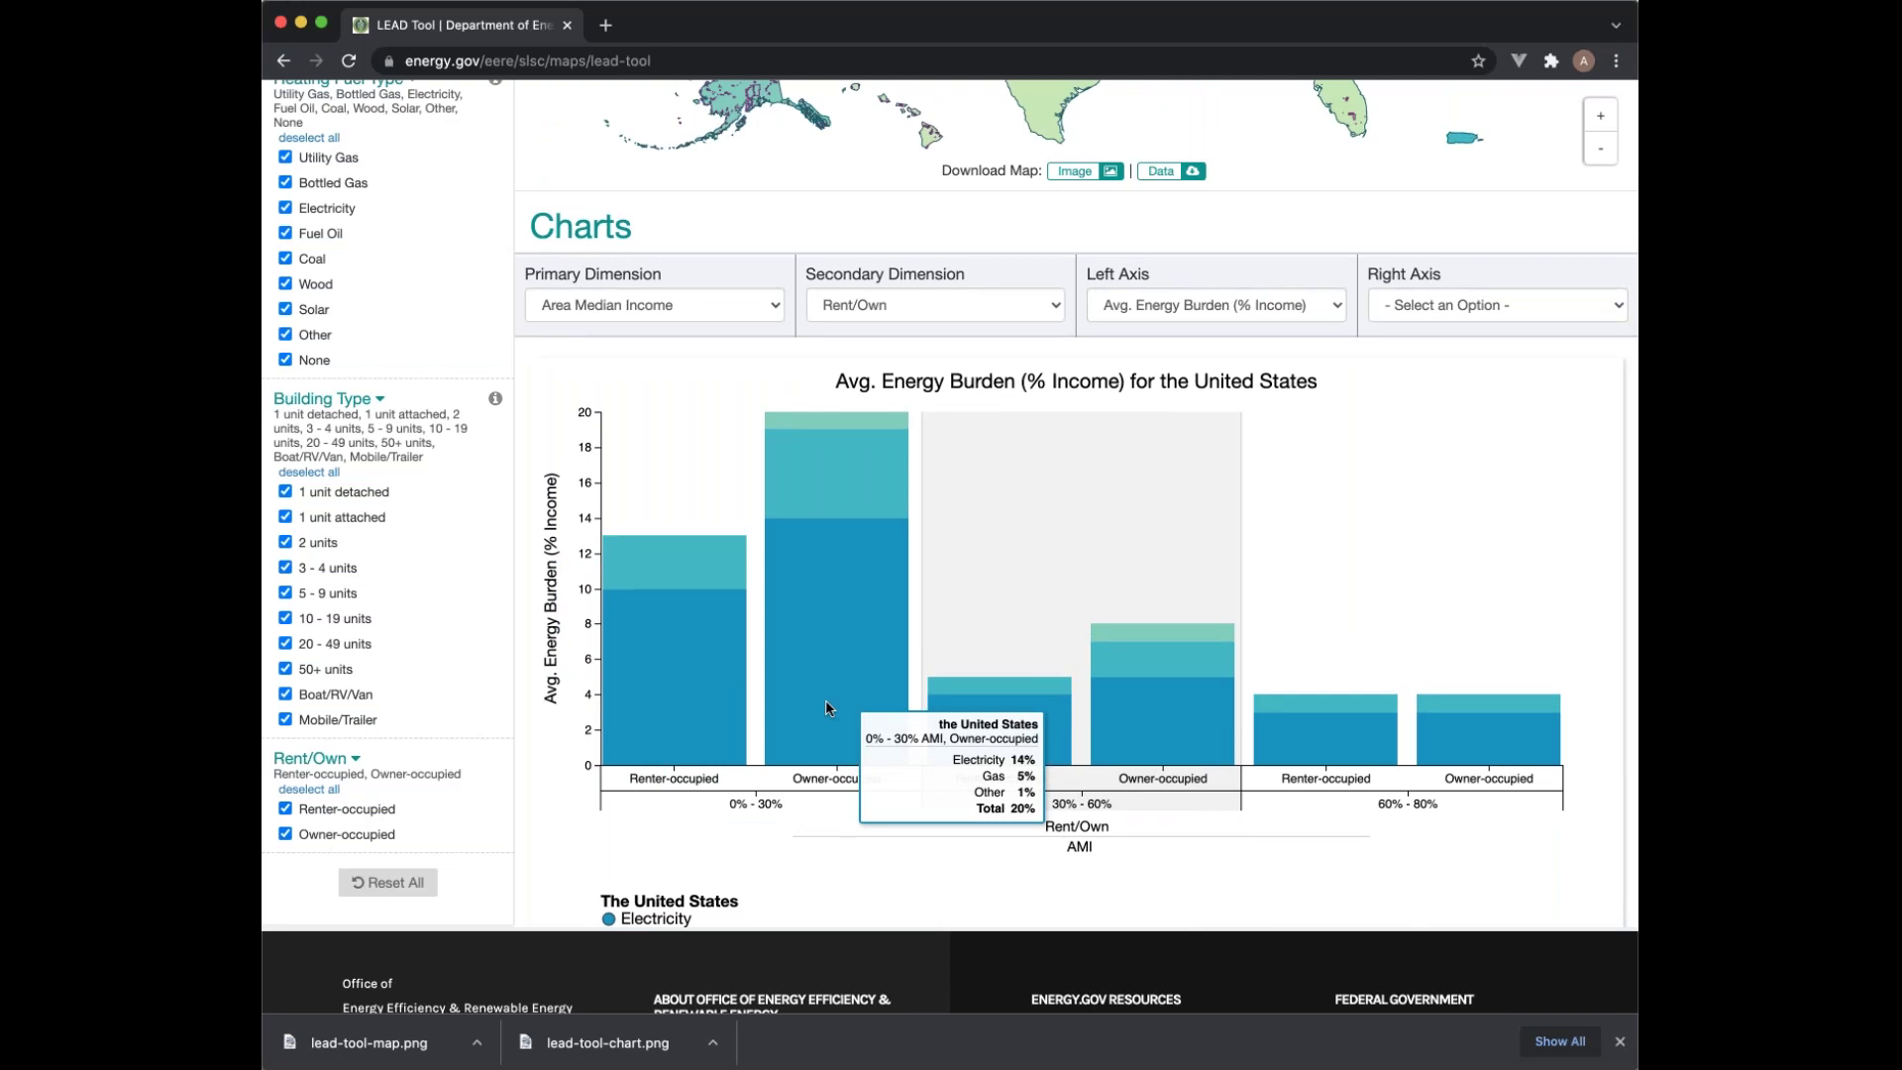
# Step: Examine the 0% - 30%, 30% - 60% and 60% - 80% bracket labels under the chart and its secondary dimension setting
pyautogui.moveTo(729, 803); pyautogui.dragTo(777, 803)
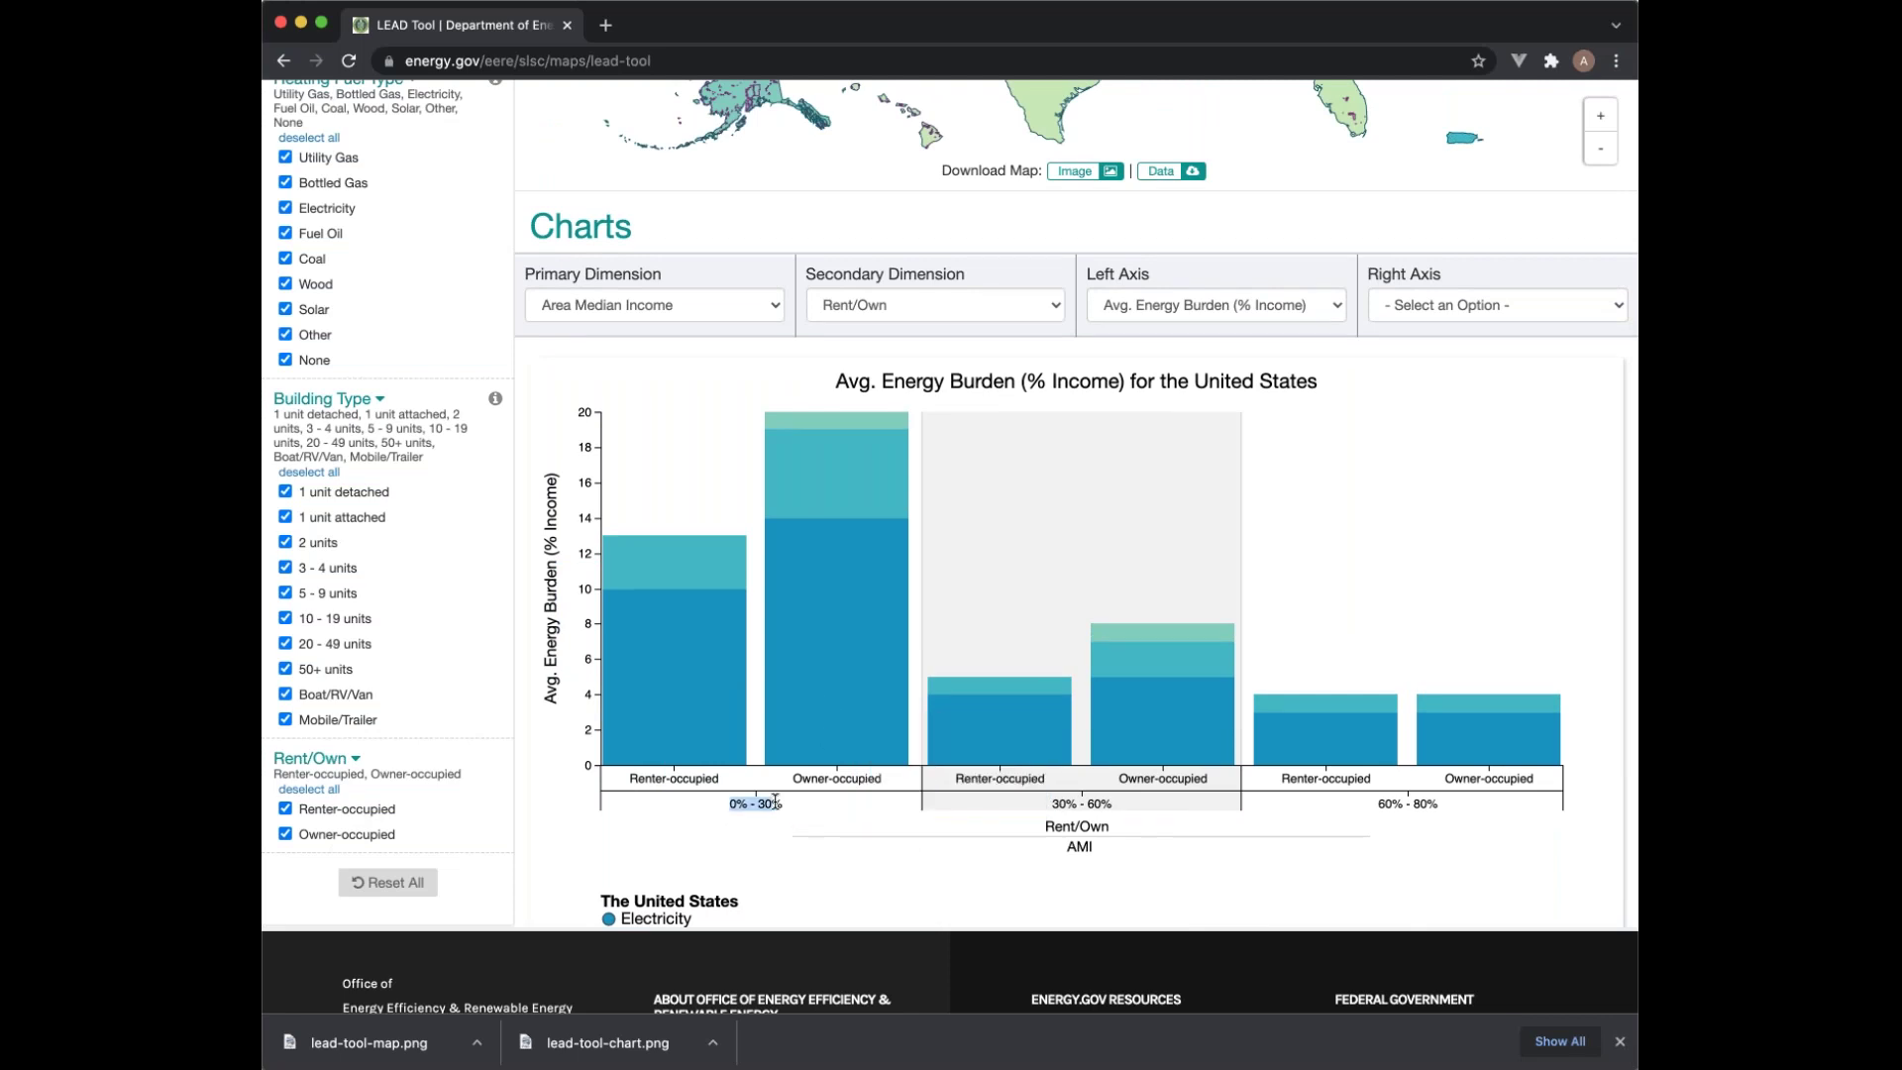
pyautogui.click(785, 817)
pyautogui.tripleClick(782, 802)
pyautogui.click(1131, 810)
pyautogui.moveTo(1131, 810); pyautogui.dragTo(1109, 804)
pyautogui.click(1109, 804)
pyautogui.moveTo(1378, 808); pyautogui.dragTo(1441, 810)
pyautogui.click(1441, 810)
pyautogui.click(959, 307)
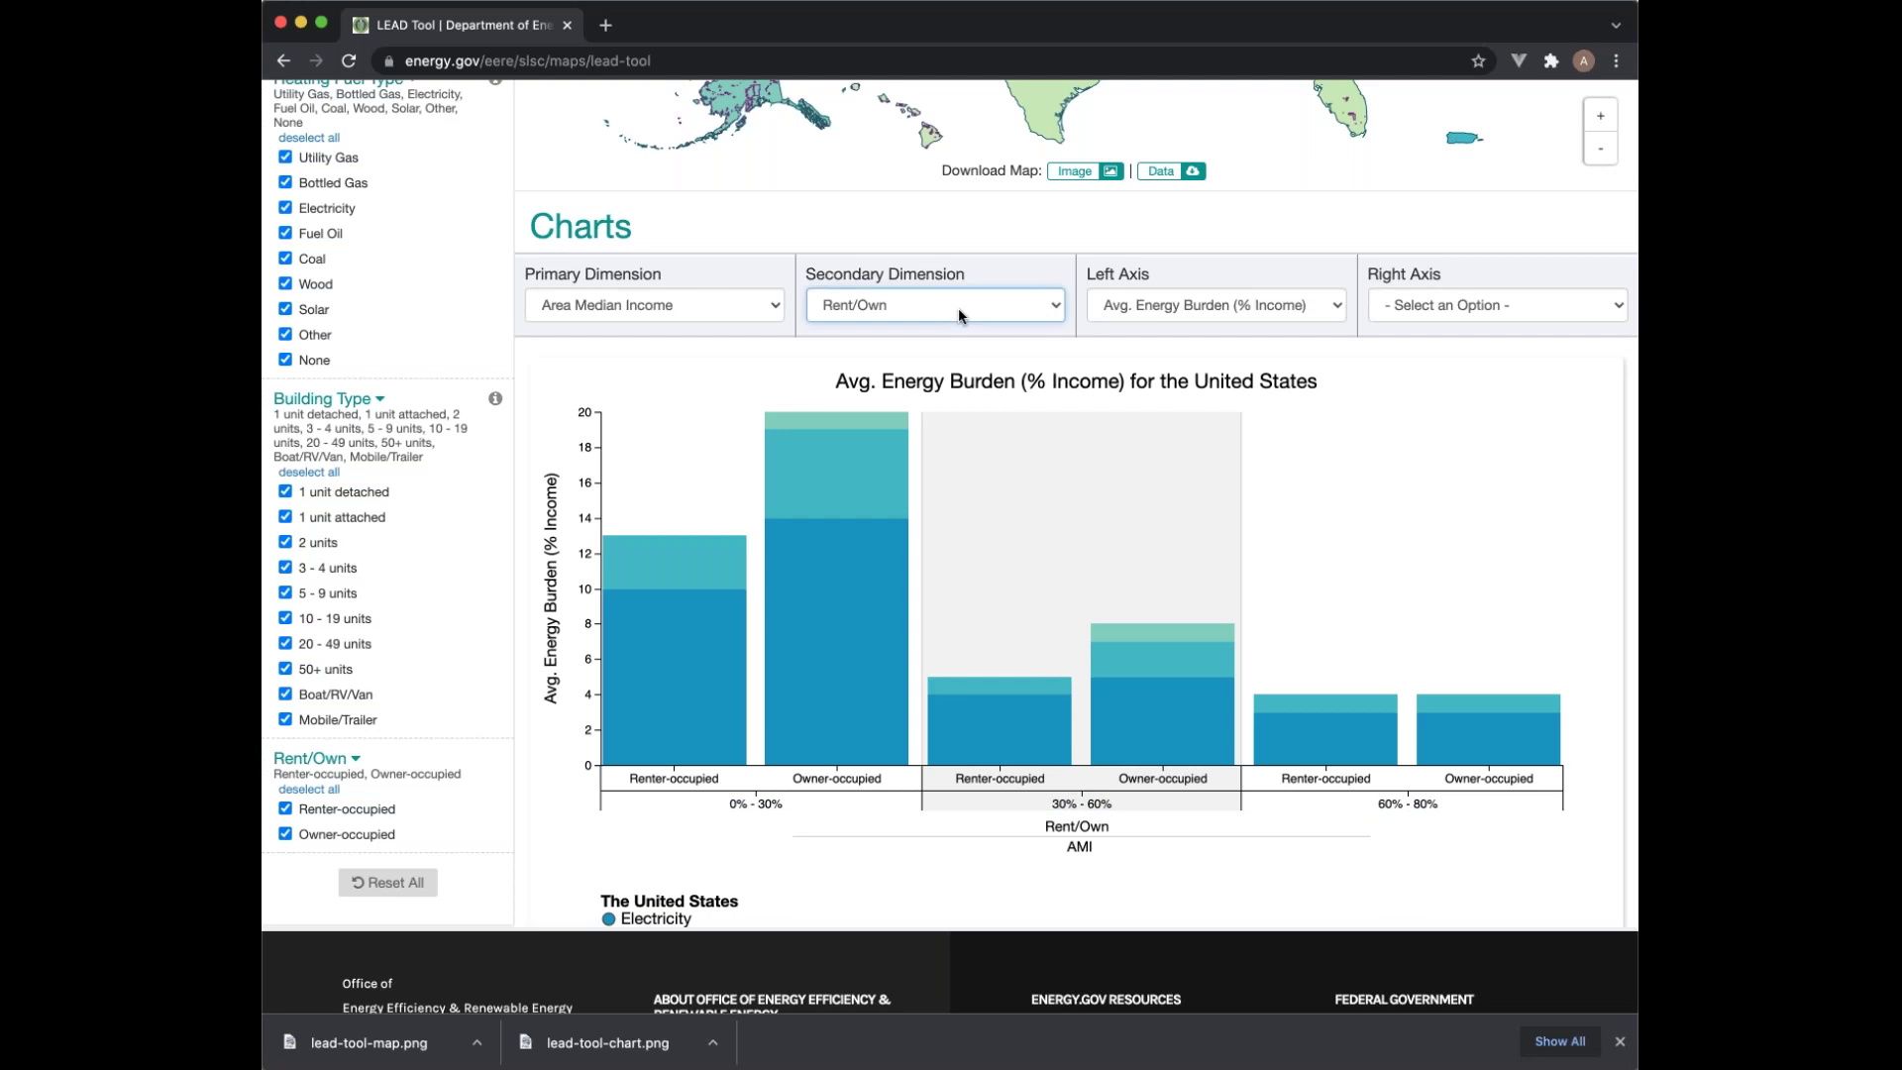
# Step: Try Avg. Annual Energy Cost on the chart's right axis, switch it to Housing Counts, and inspect the 0% - 30% renter and owner bars
pyautogui.click(1534, 315)
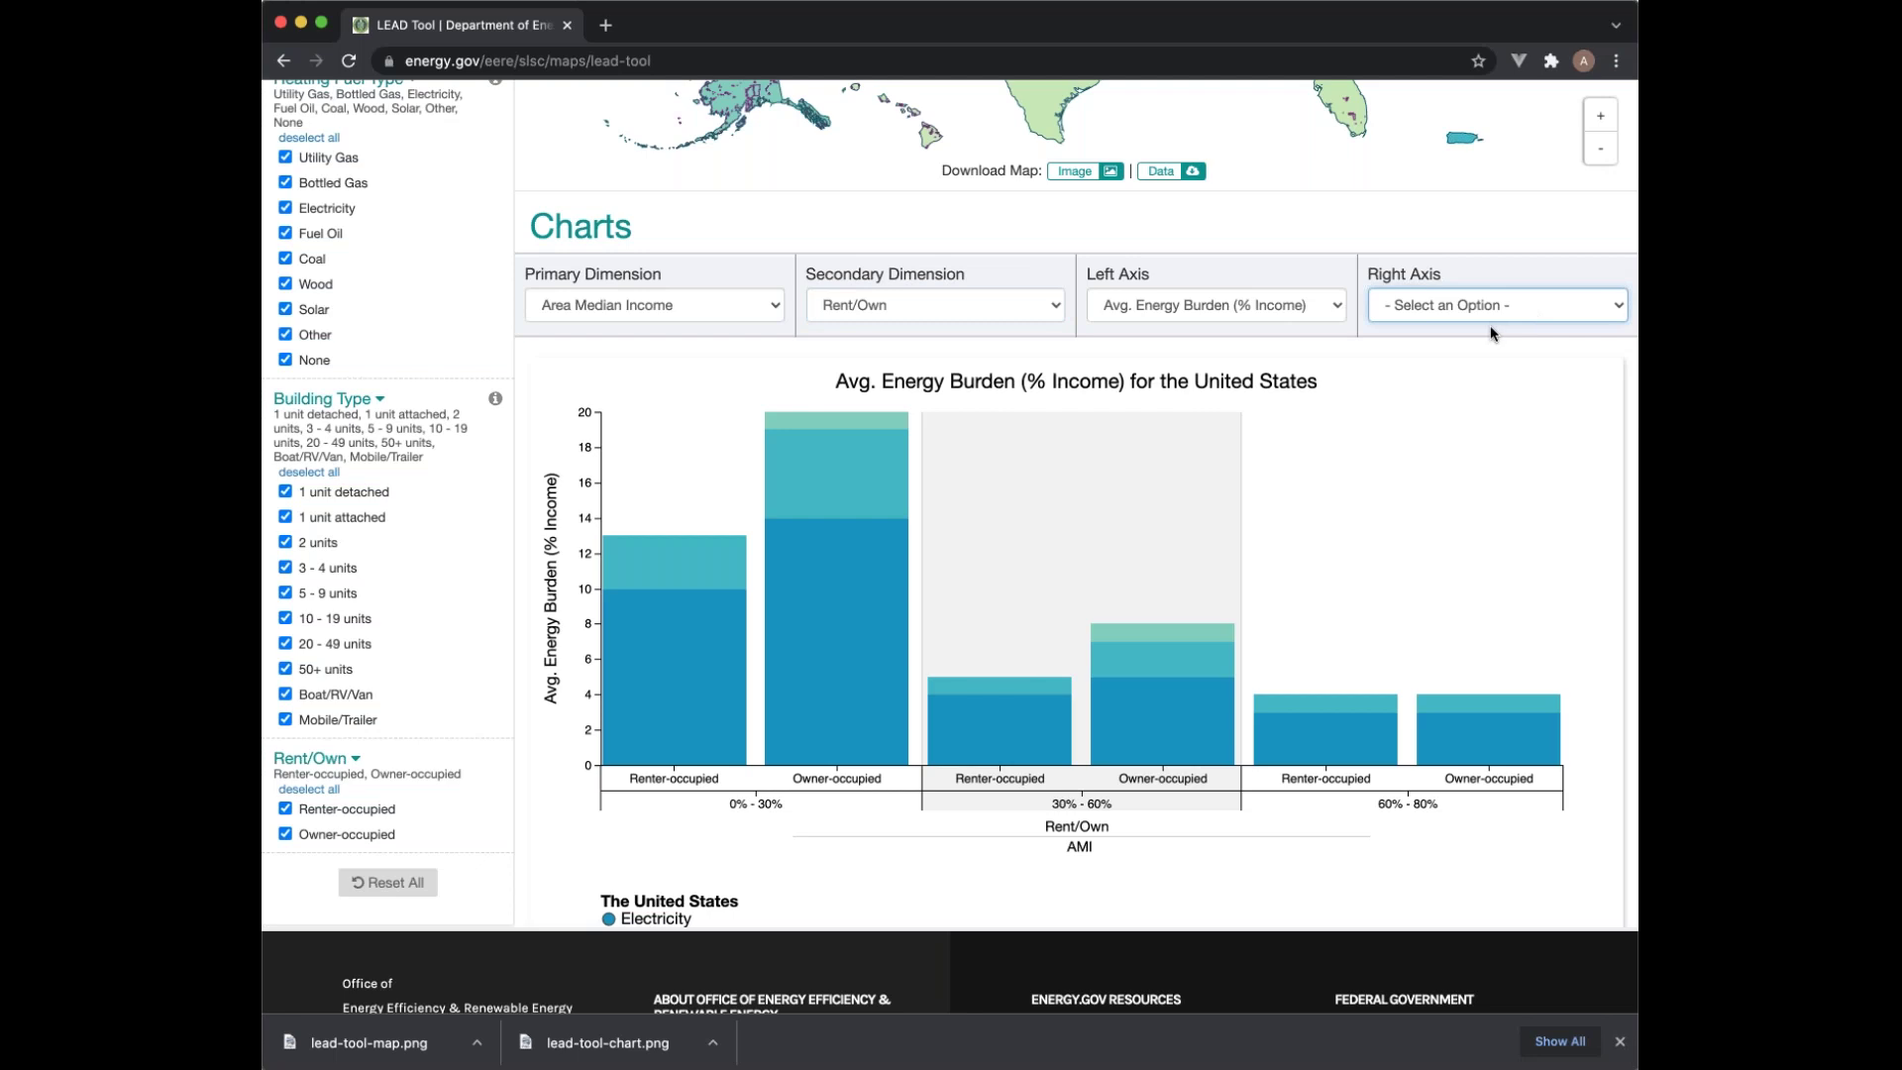
pyautogui.click(1489, 325)
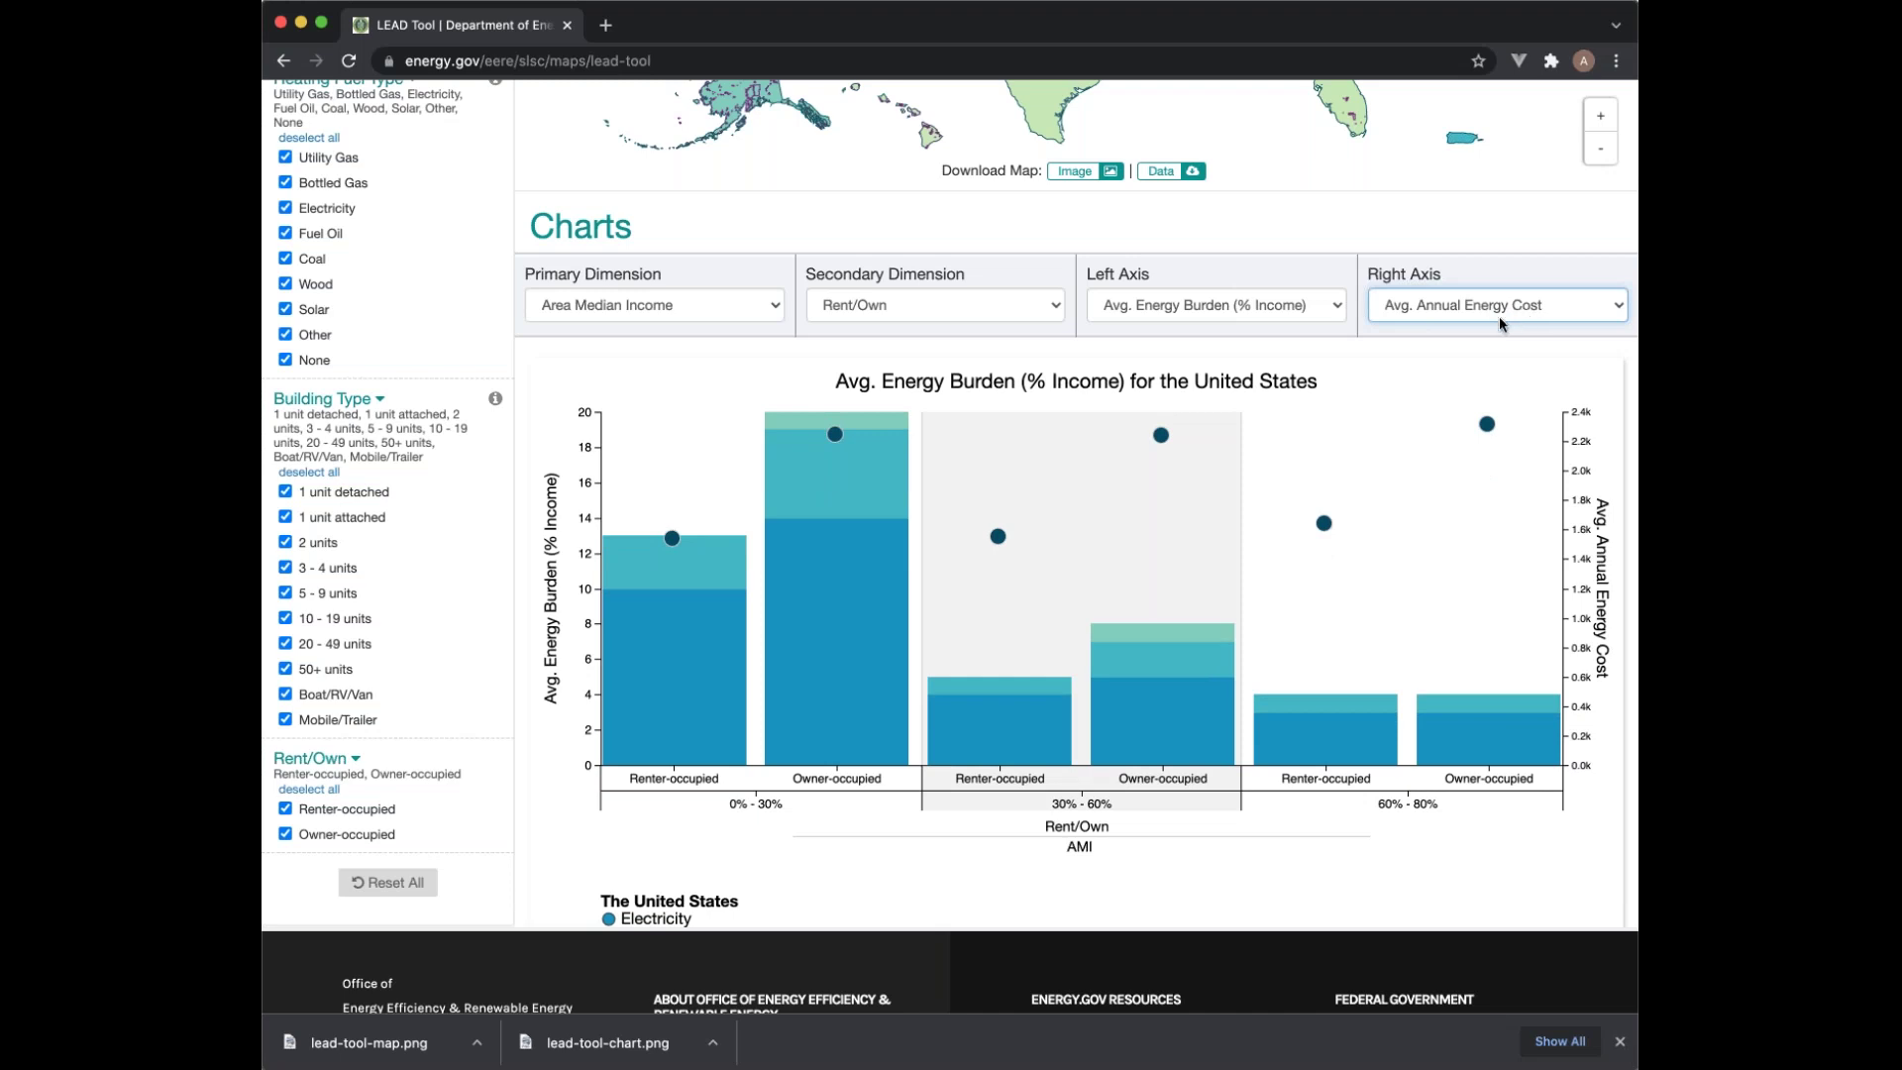
pyautogui.click(1490, 331)
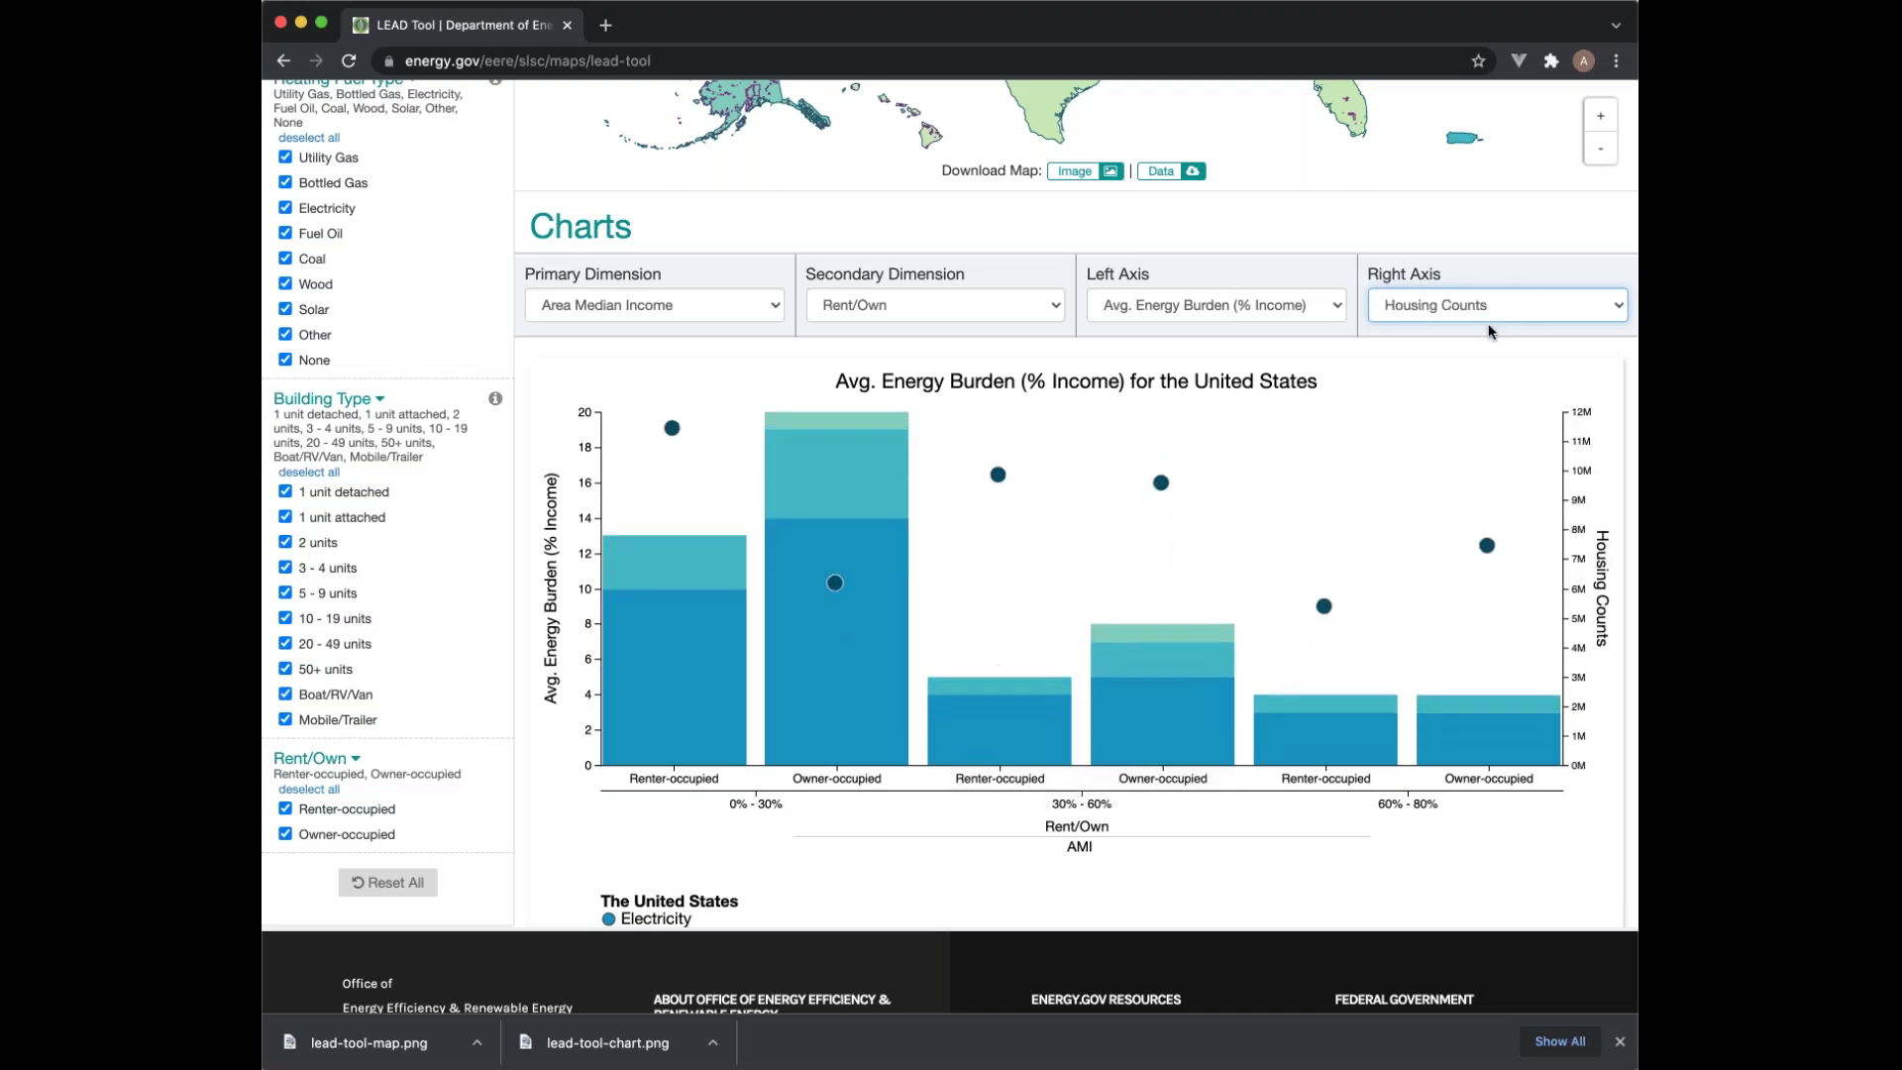
pyautogui.moveTo(660, 551)
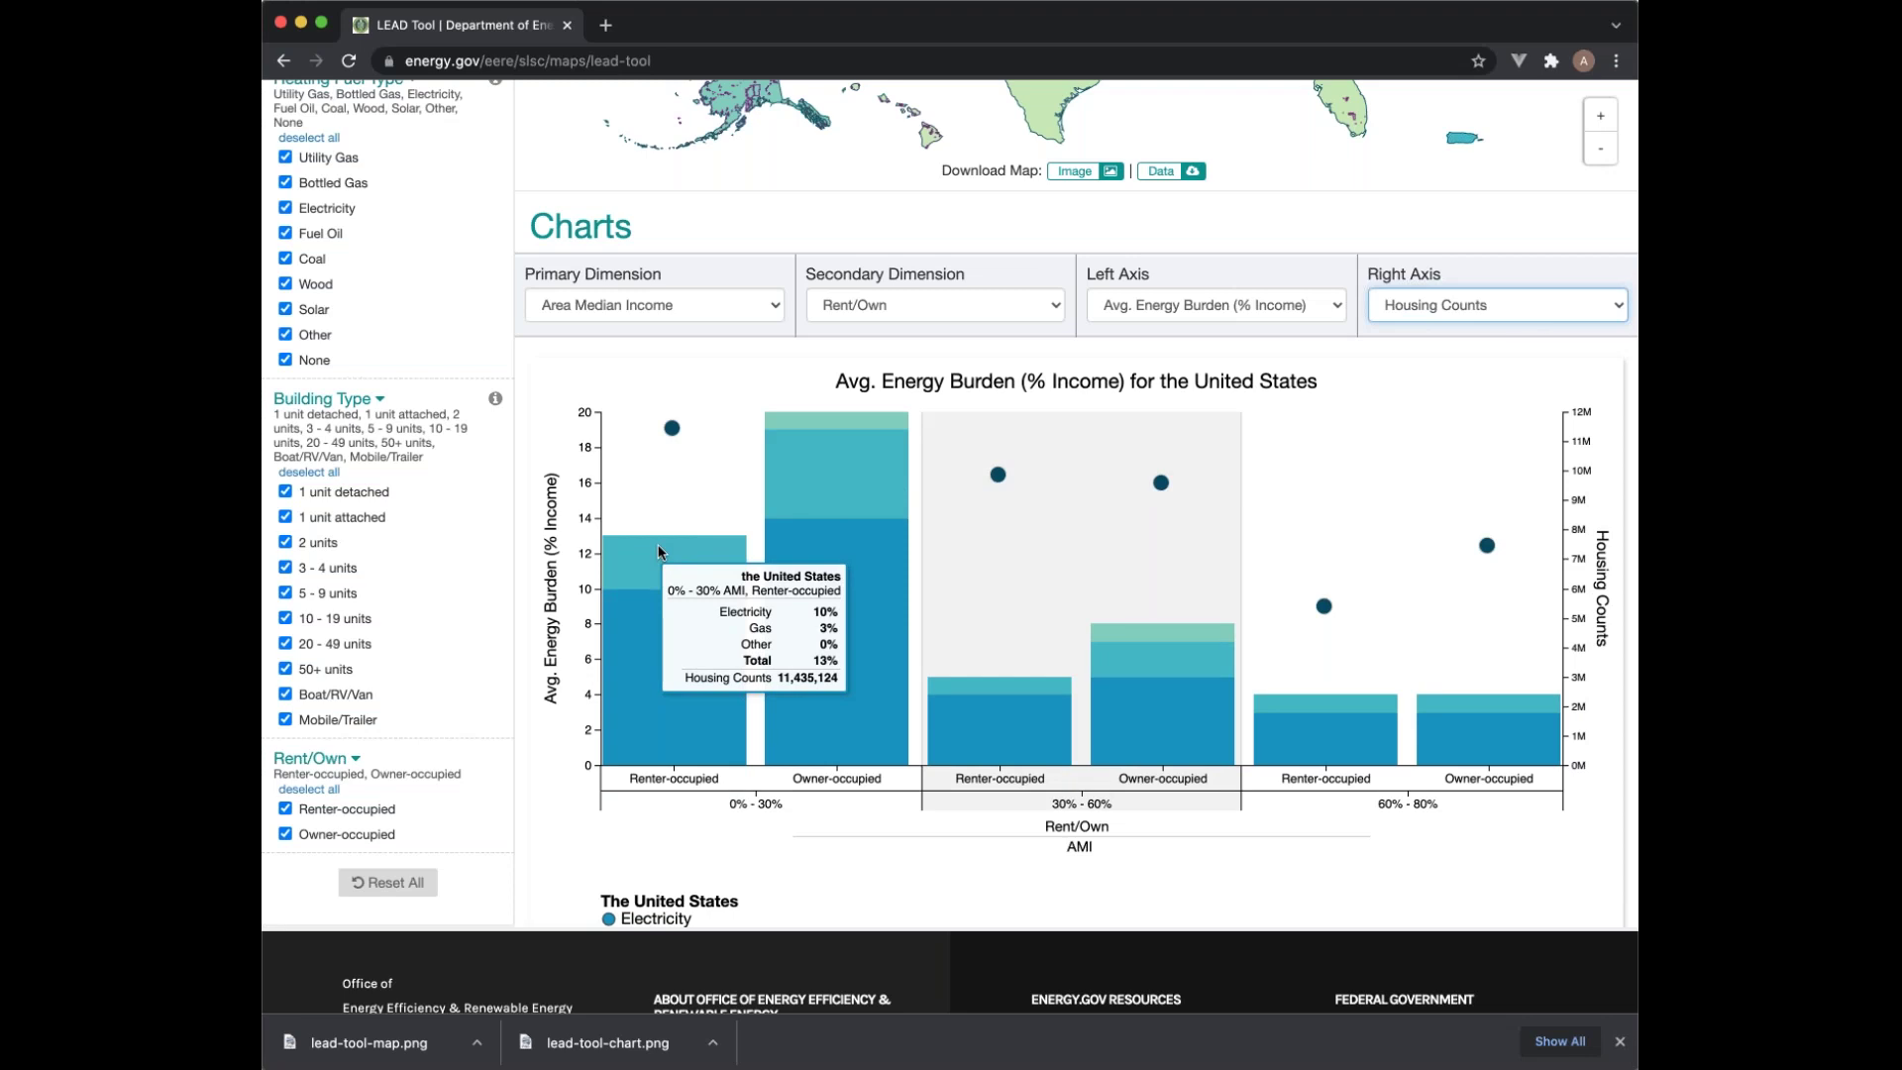
pyautogui.moveTo(828, 551)
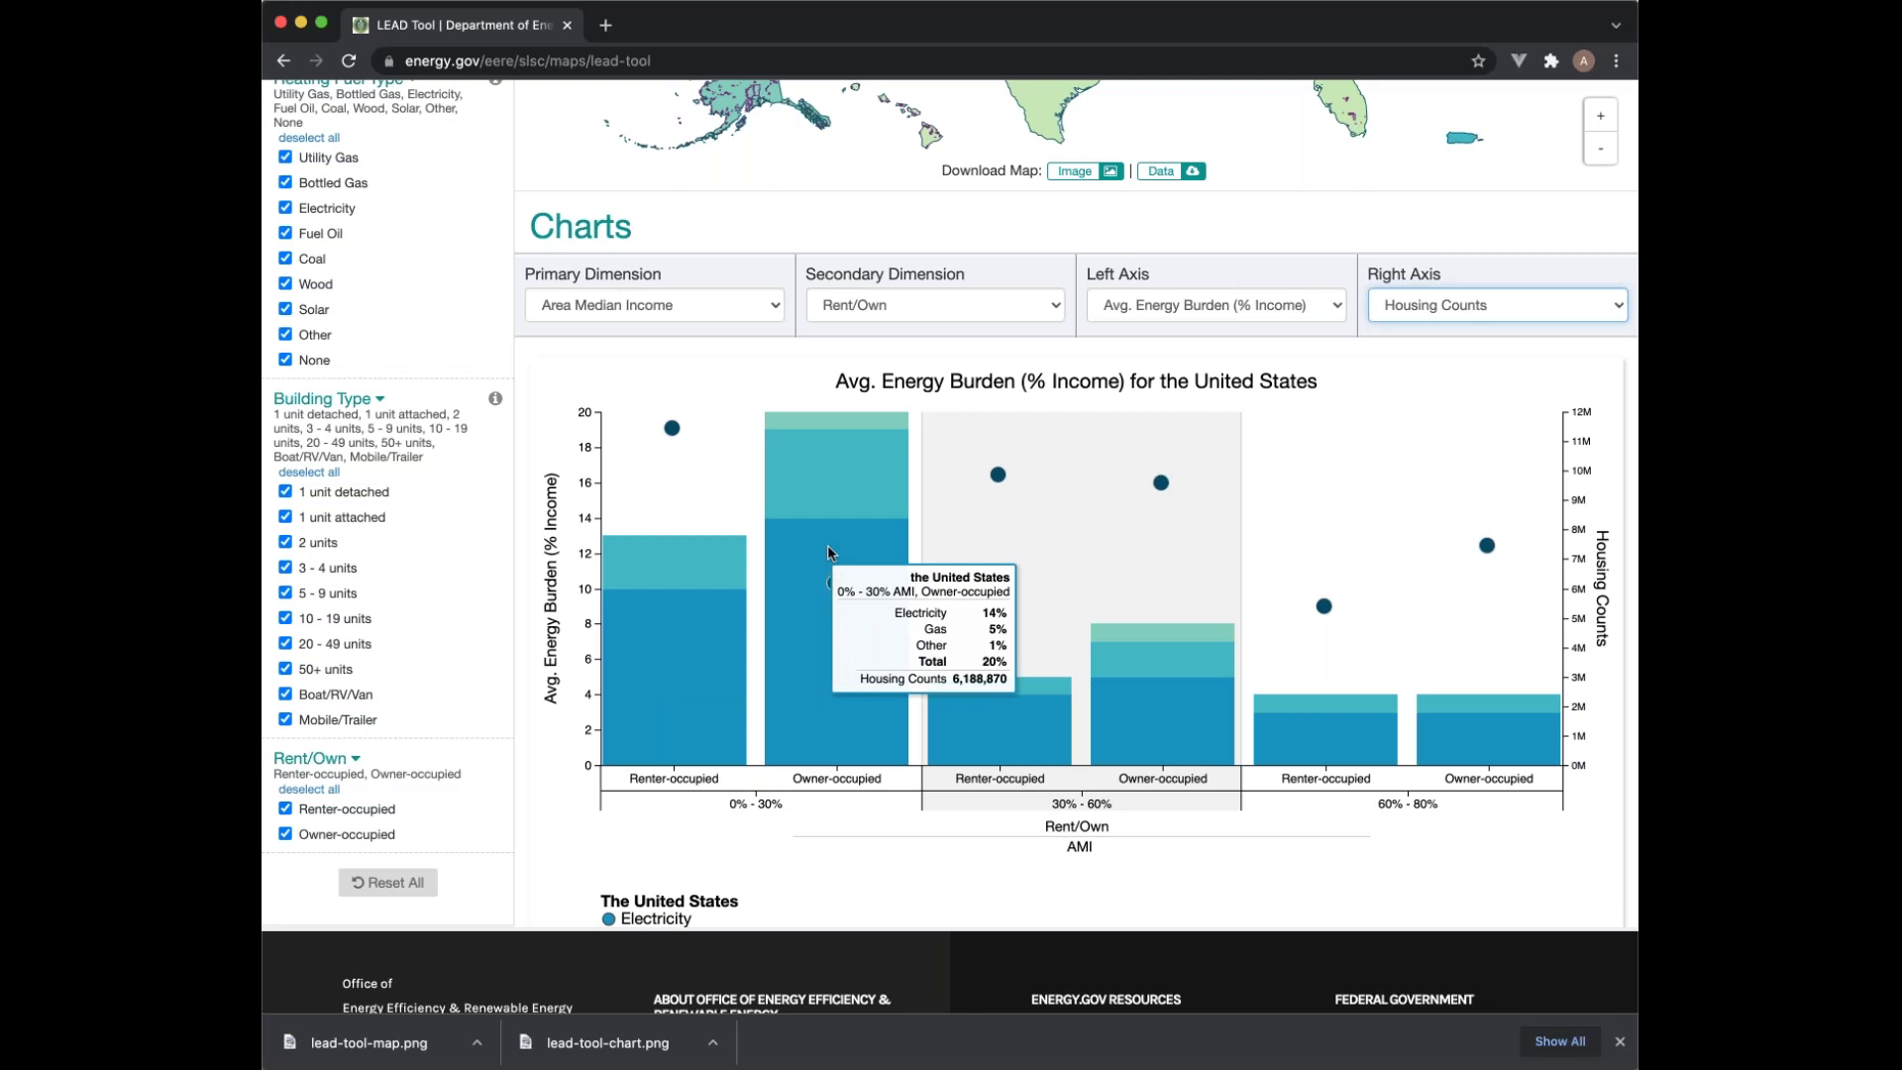
pyautogui.click(537, 349)
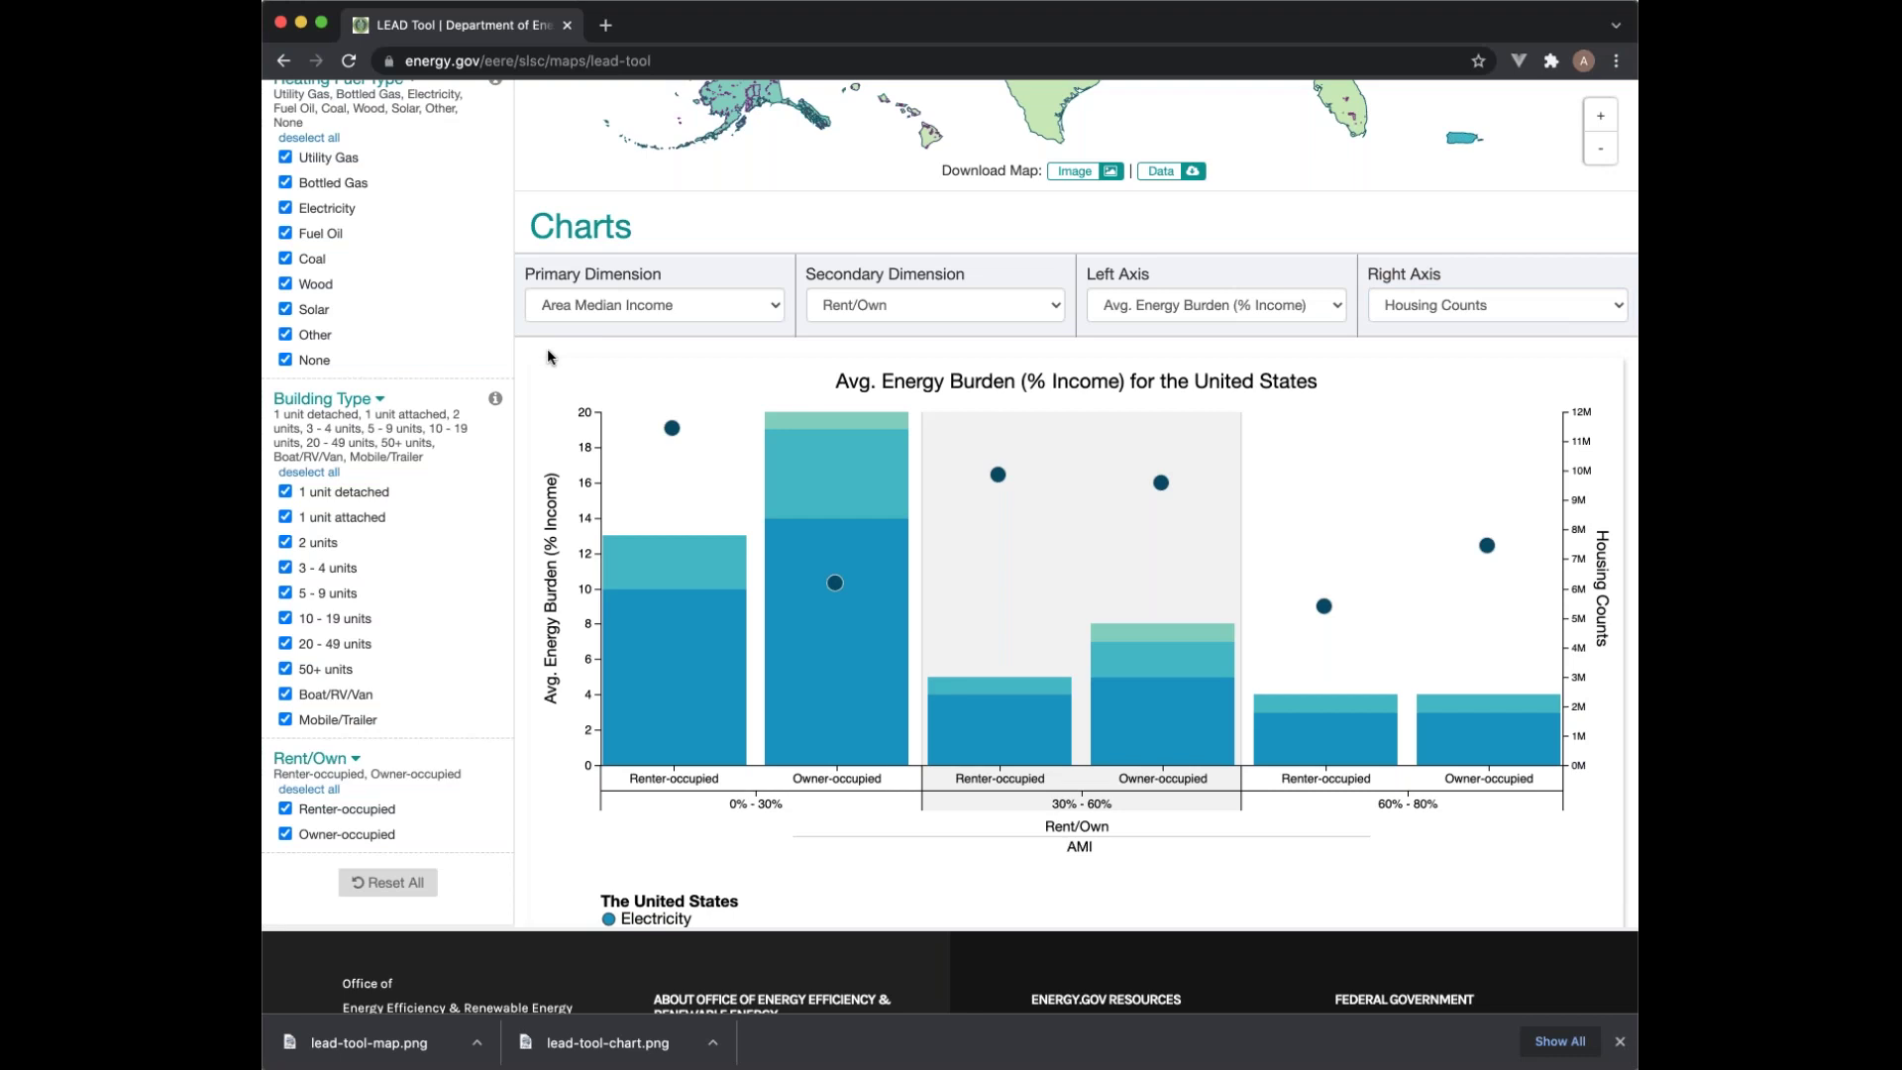
# Step: Select the Navajo Nation Reservation on the United States map and add it to the comparisons
pyautogui.scroll(2, 548, 356)
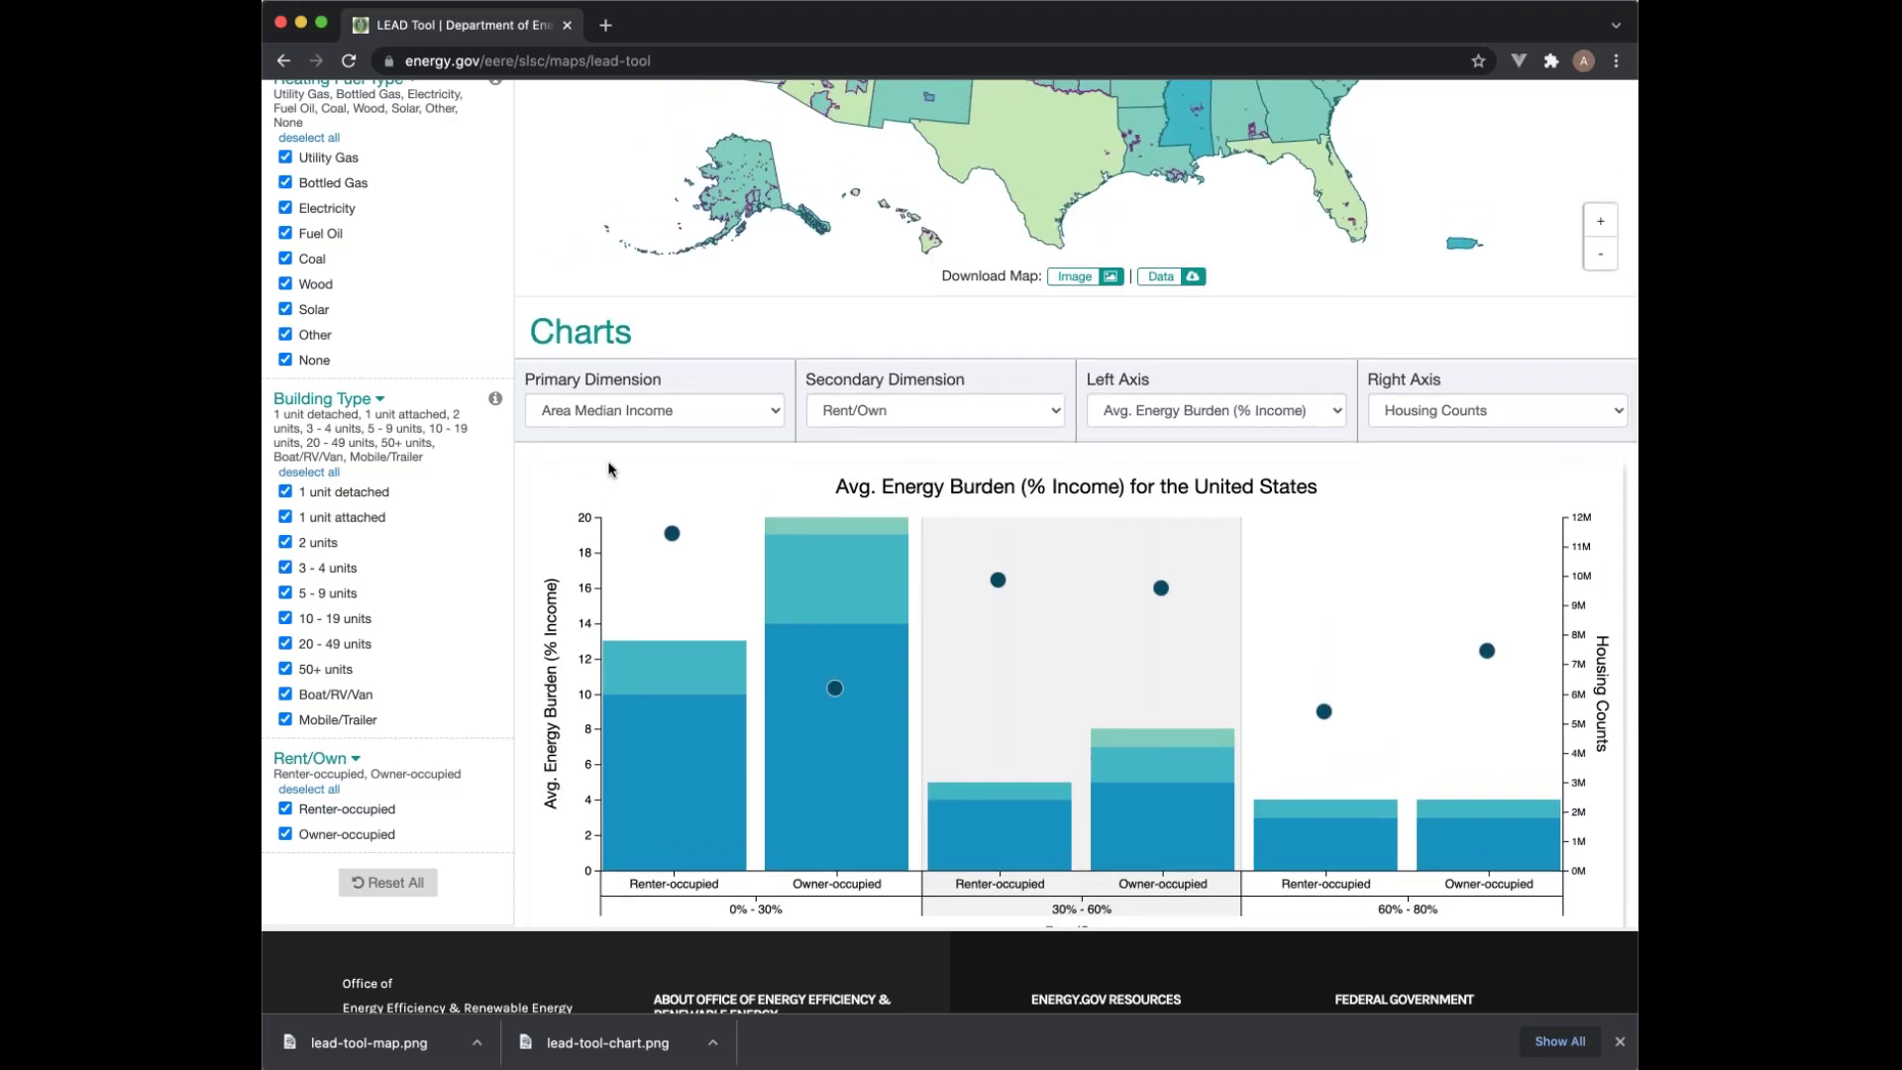
pyautogui.scroll(5, 582, 456)
pyautogui.scroll(2, 583, 449)
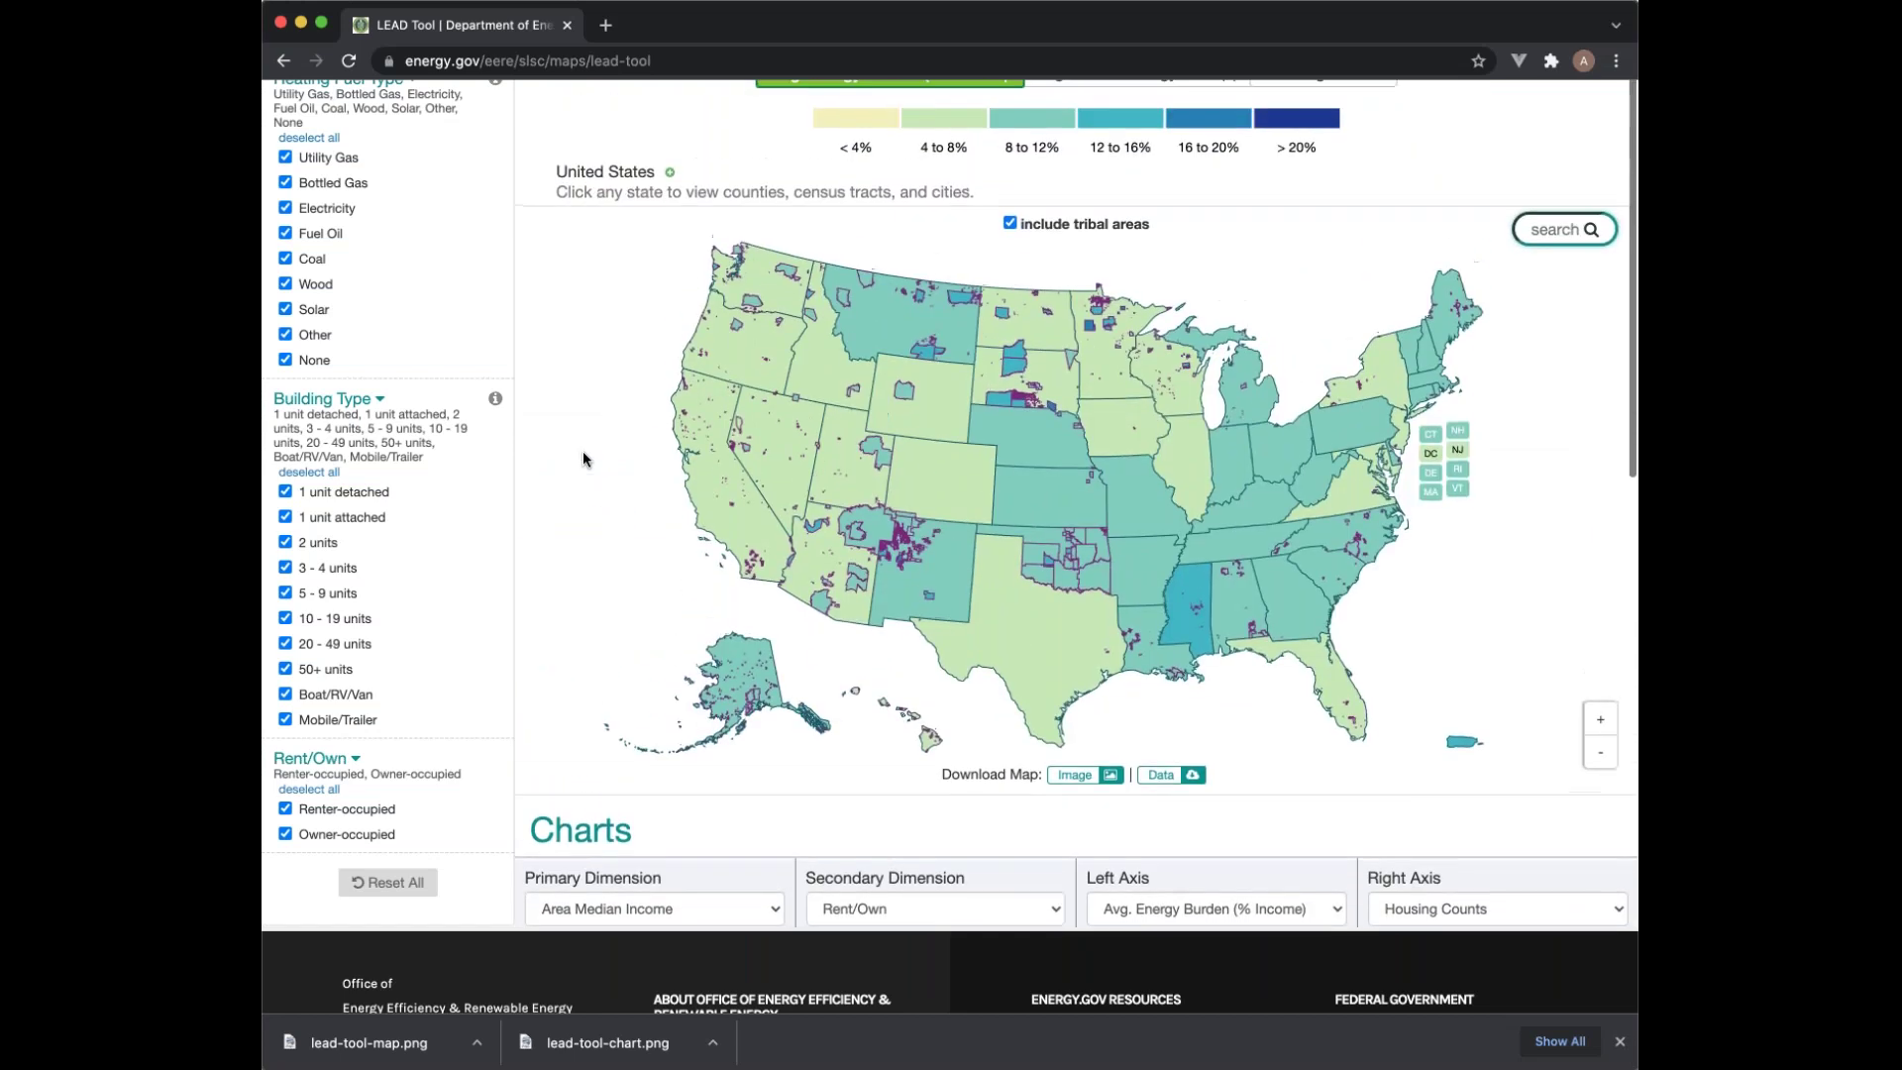
pyautogui.scroll(10, 430, 468)
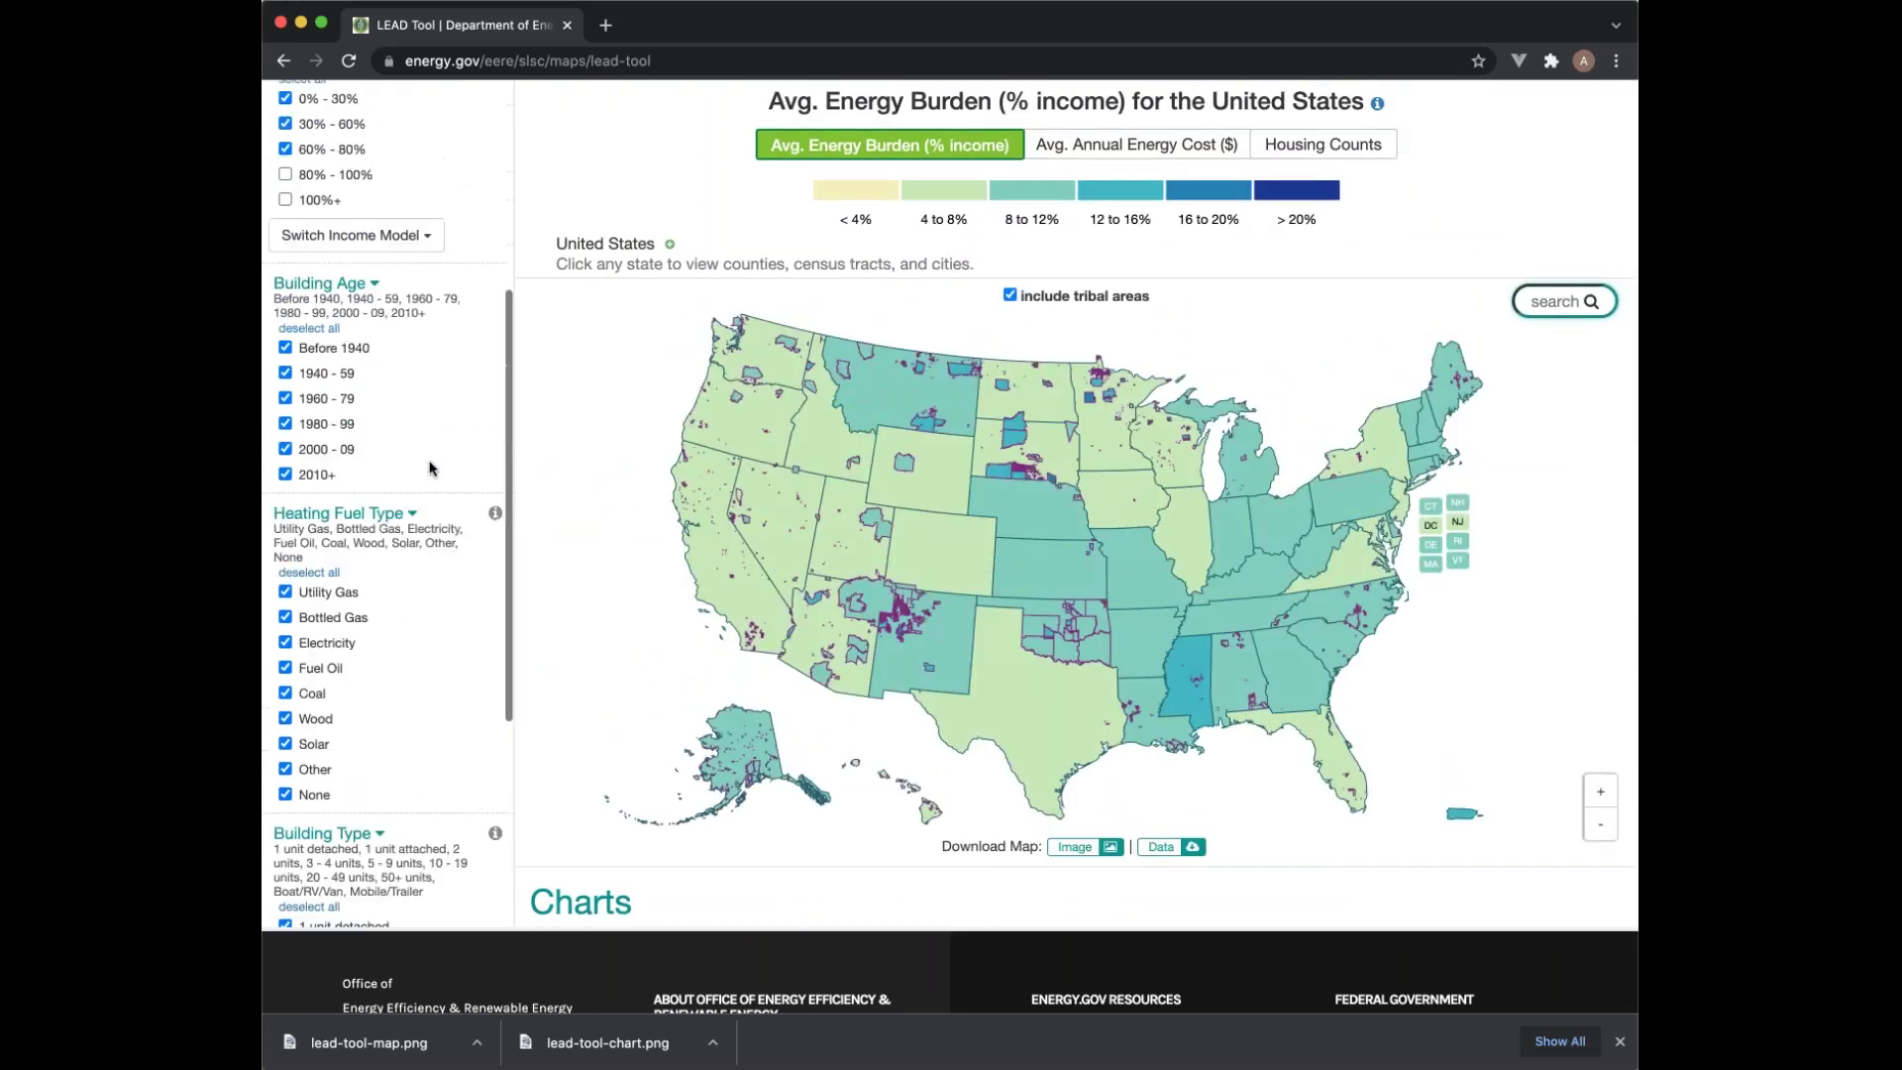
pyautogui.scroll(4, 429, 468)
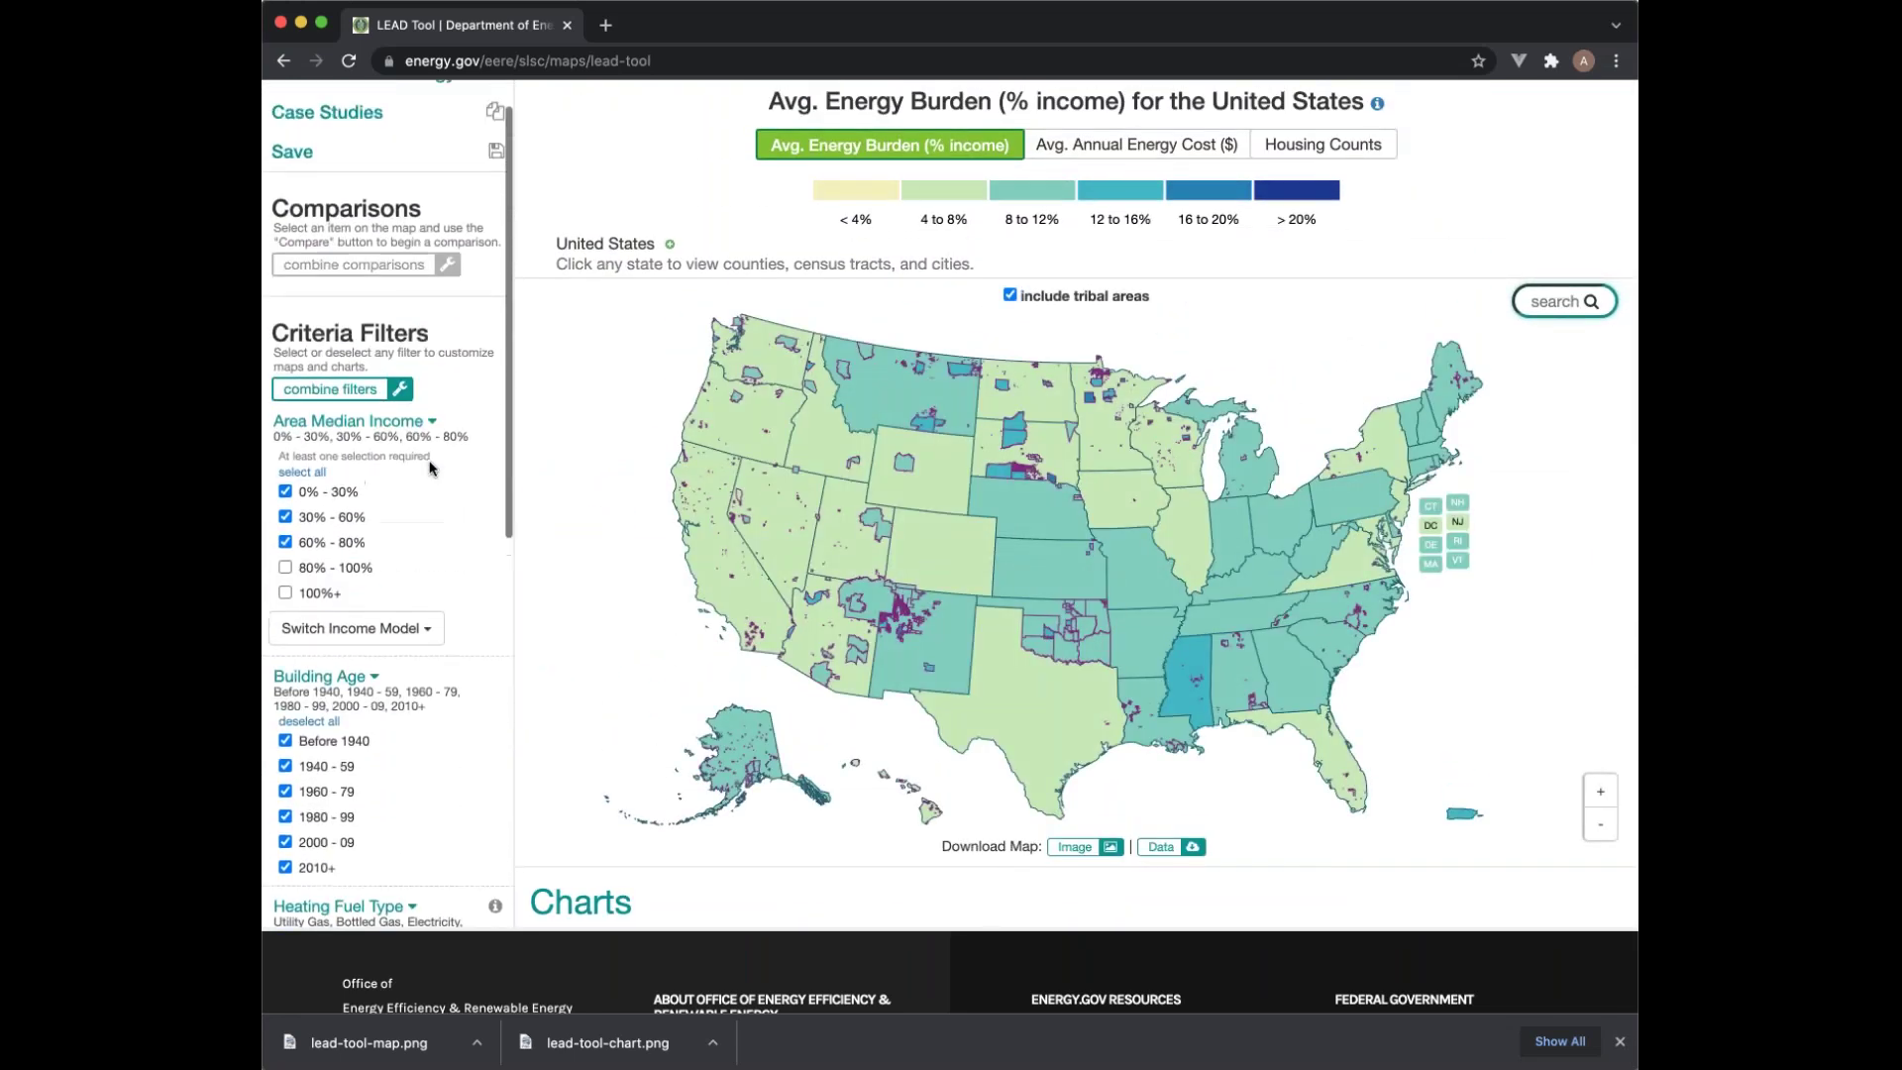
pyautogui.click(880, 598)
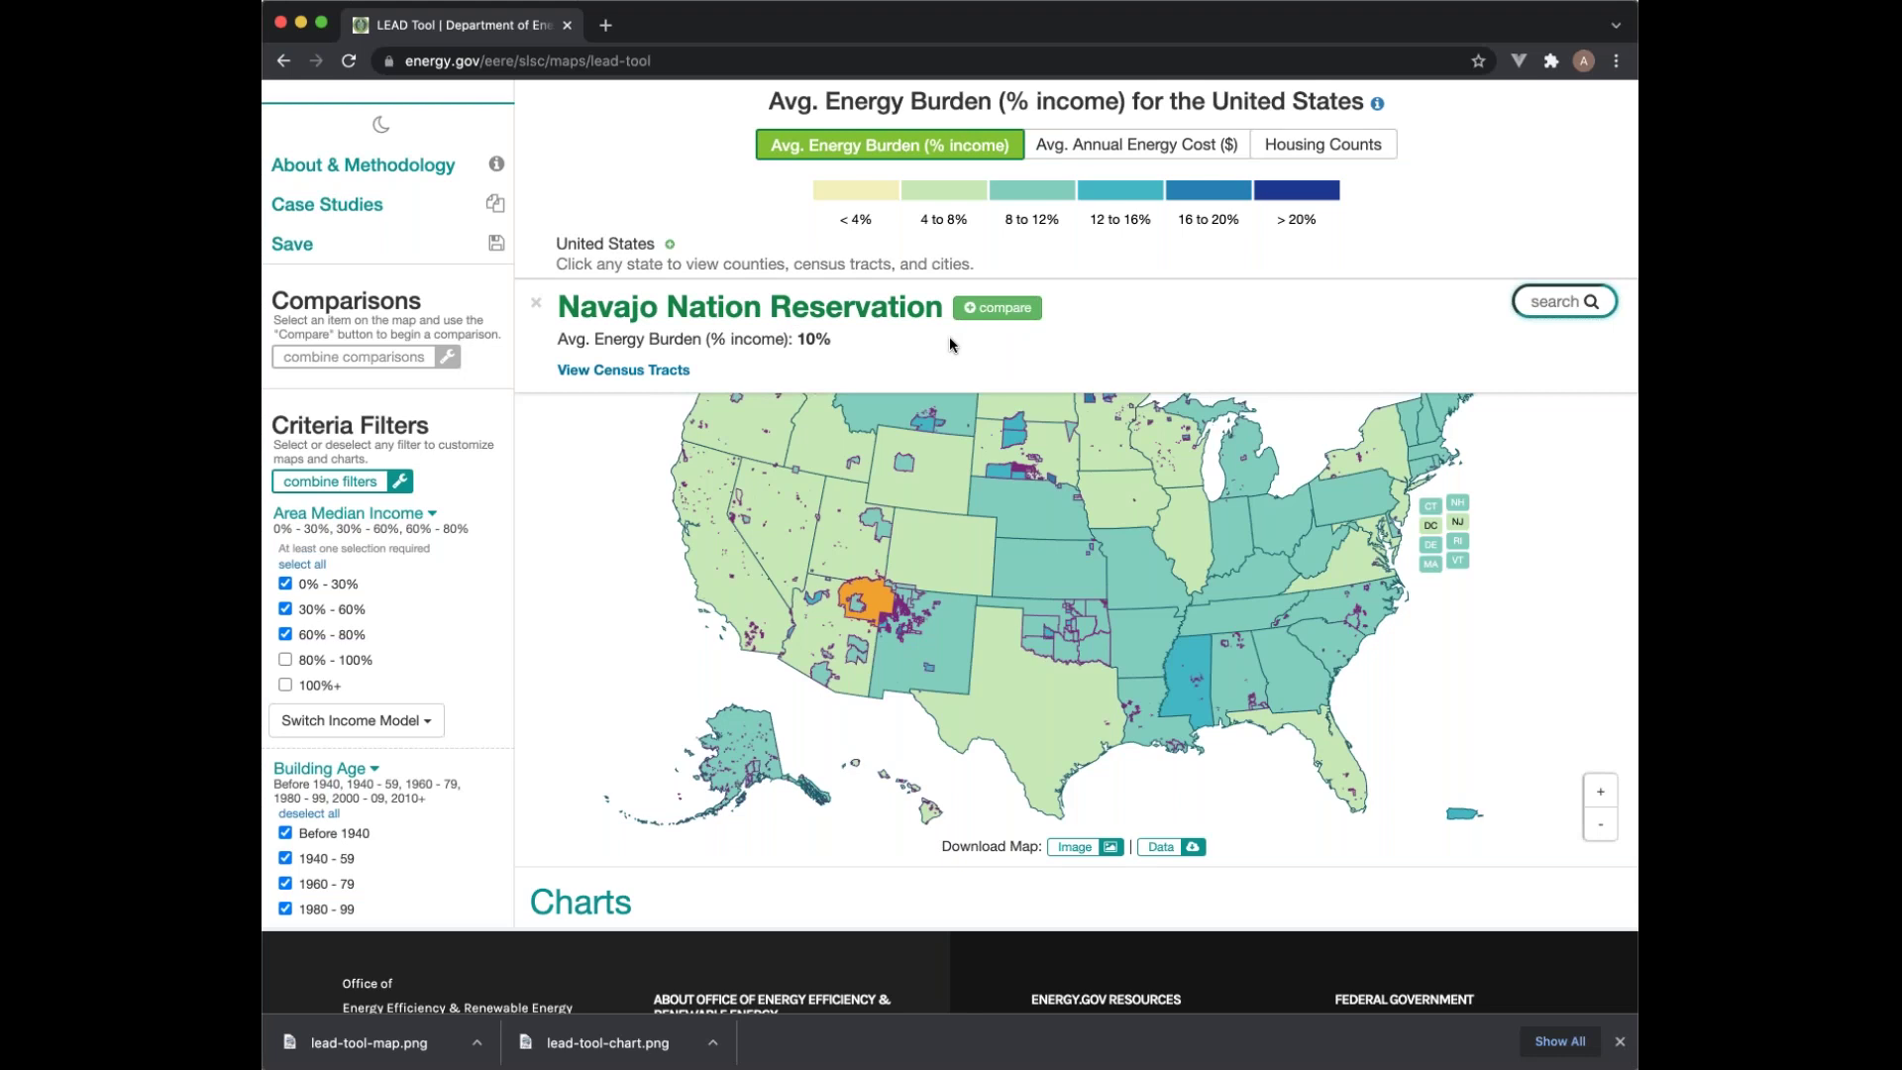
pyautogui.click(999, 315)
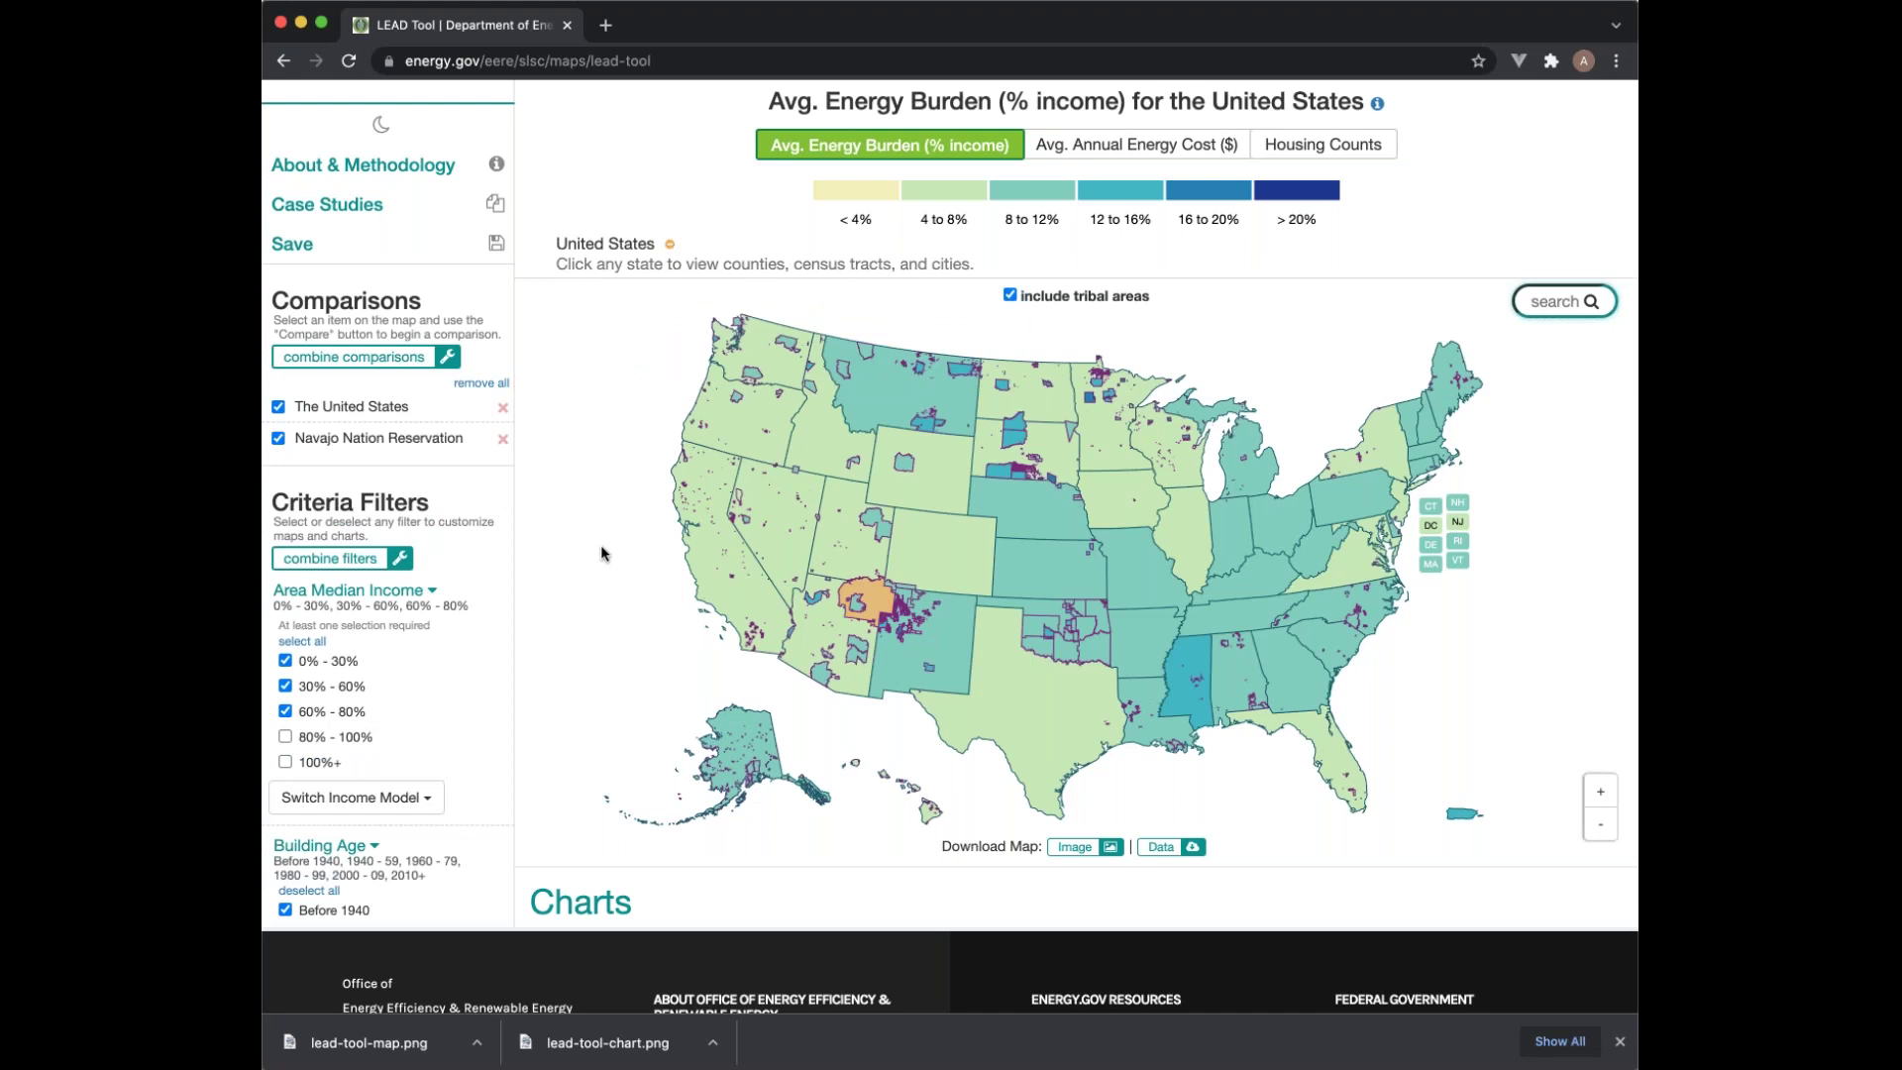
# Step: Review the chart comparing the United States with Navajo Nation Reservation, inspecting the renter-occupied bars in the 0% - 30% bracket
pyautogui.scroll(1, 602, 552)
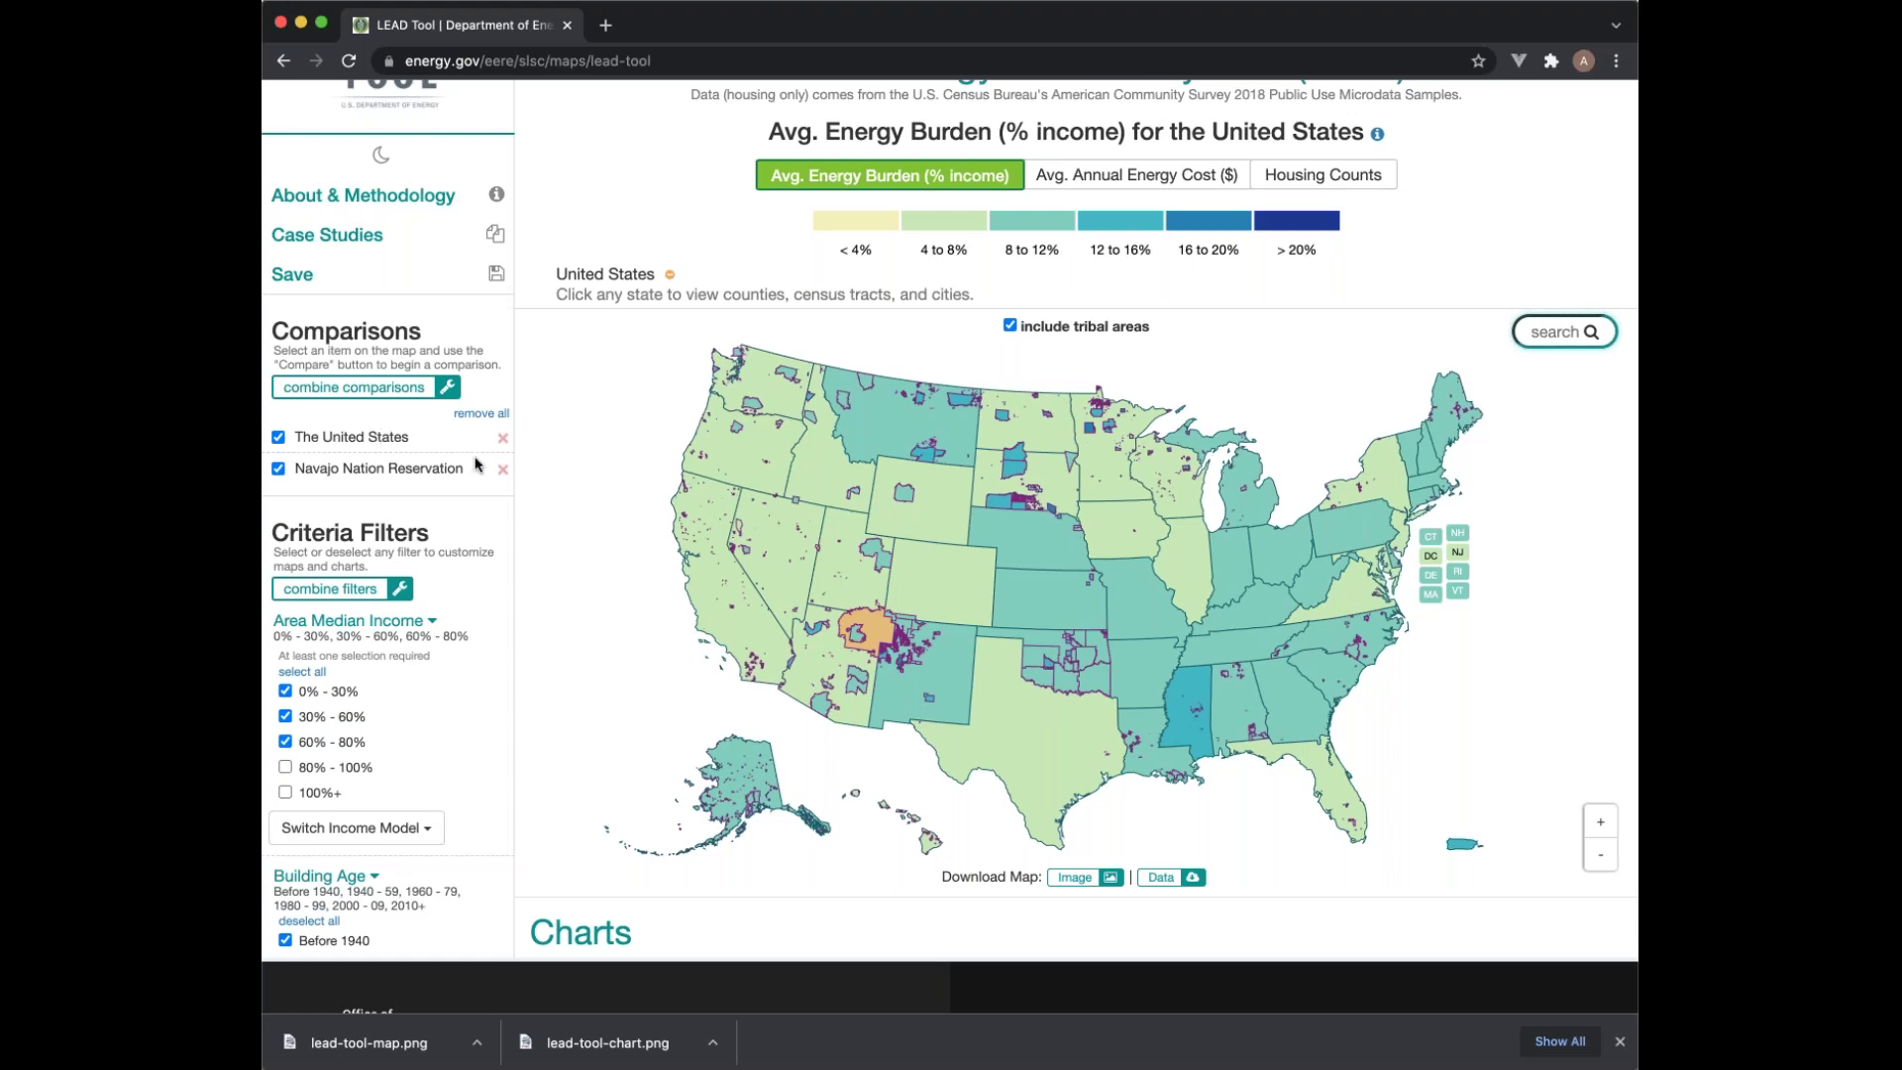
pyautogui.scroll(-7, 564, 635)
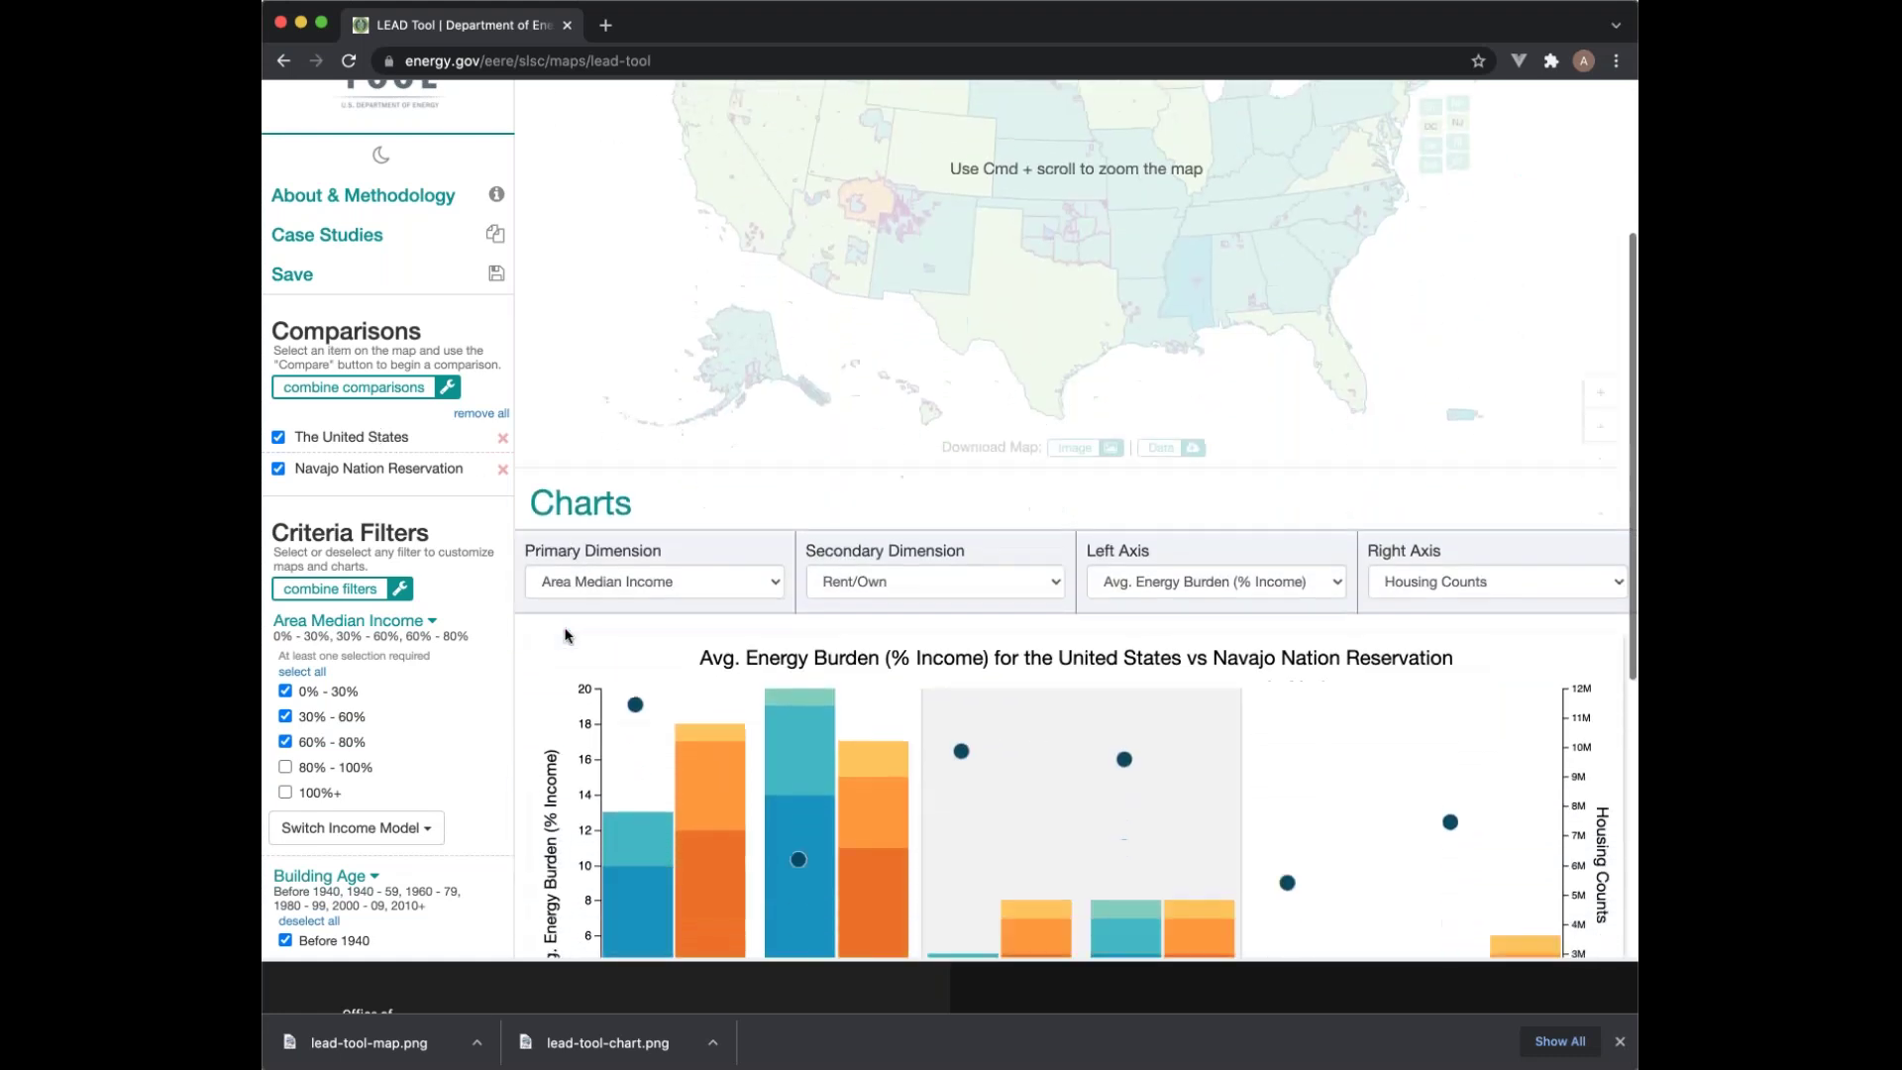
pyautogui.scroll(-2, 565, 635)
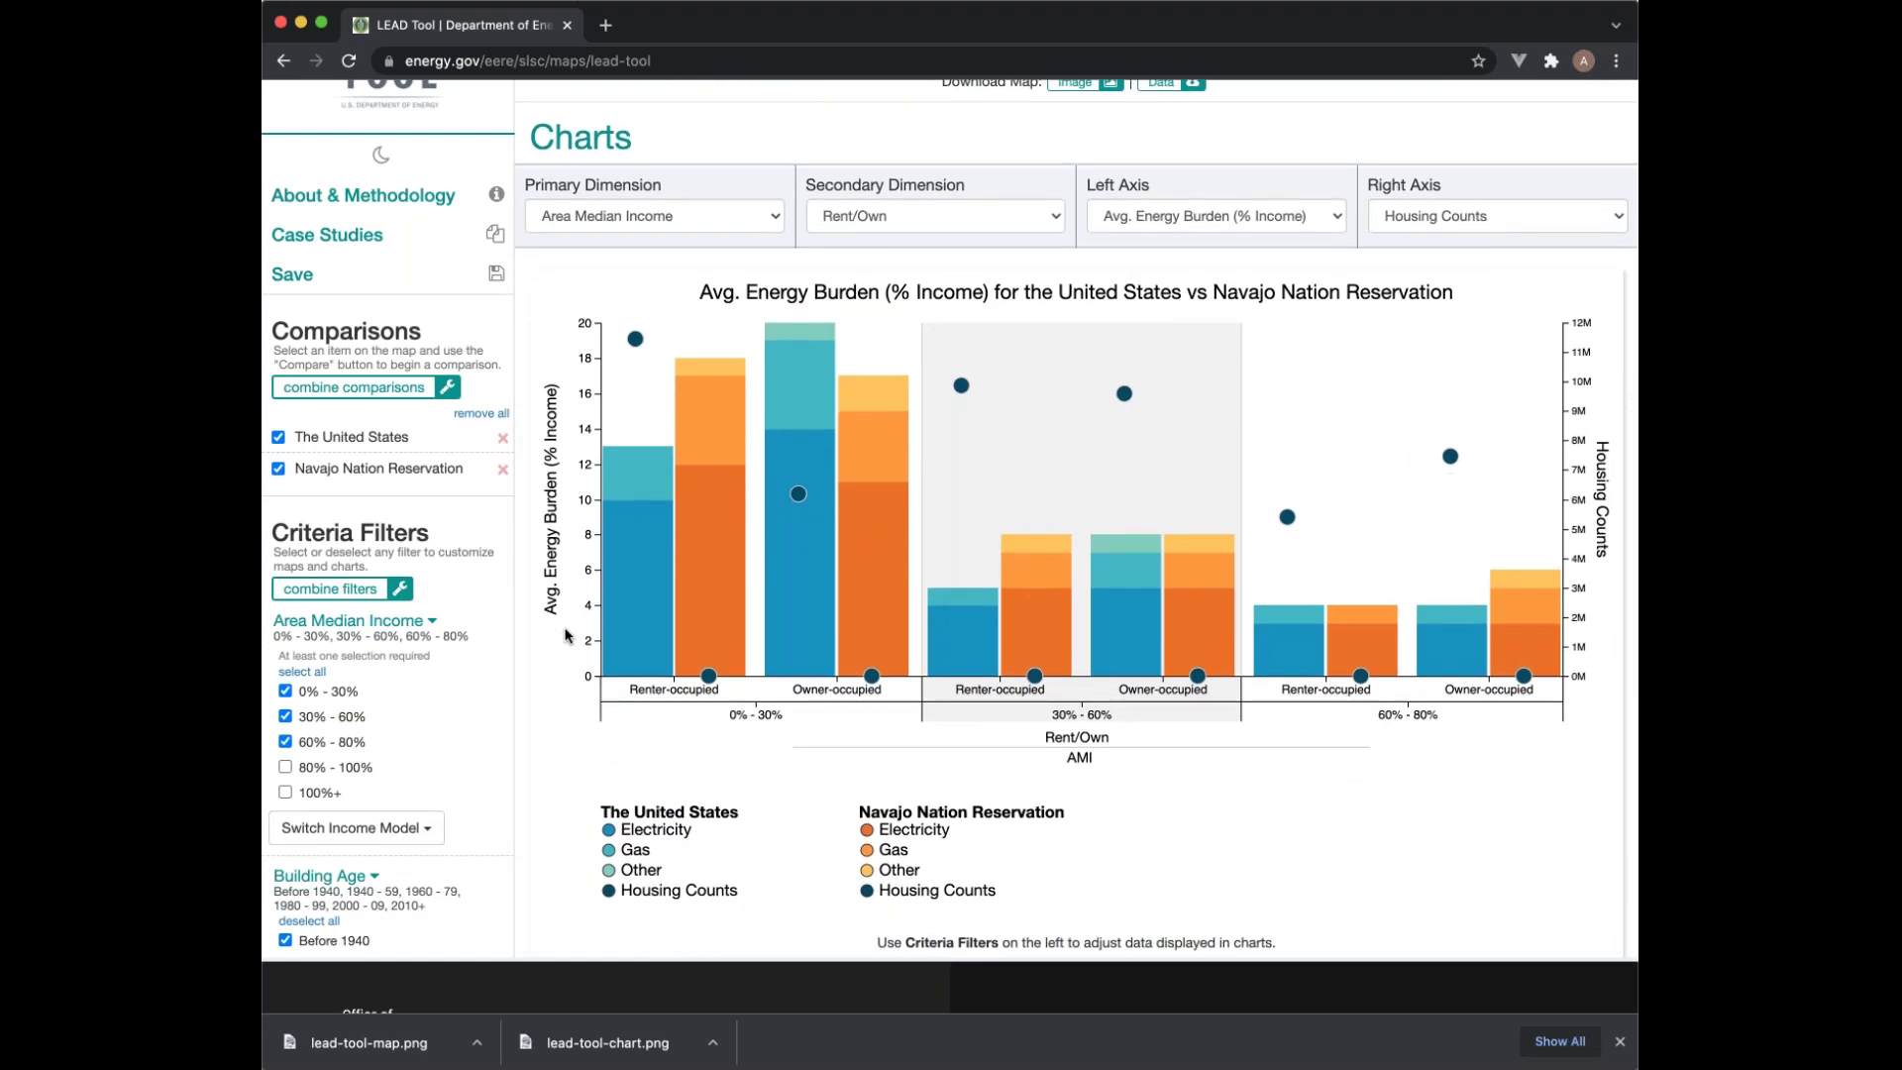
pyautogui.moveTo(636, 639)
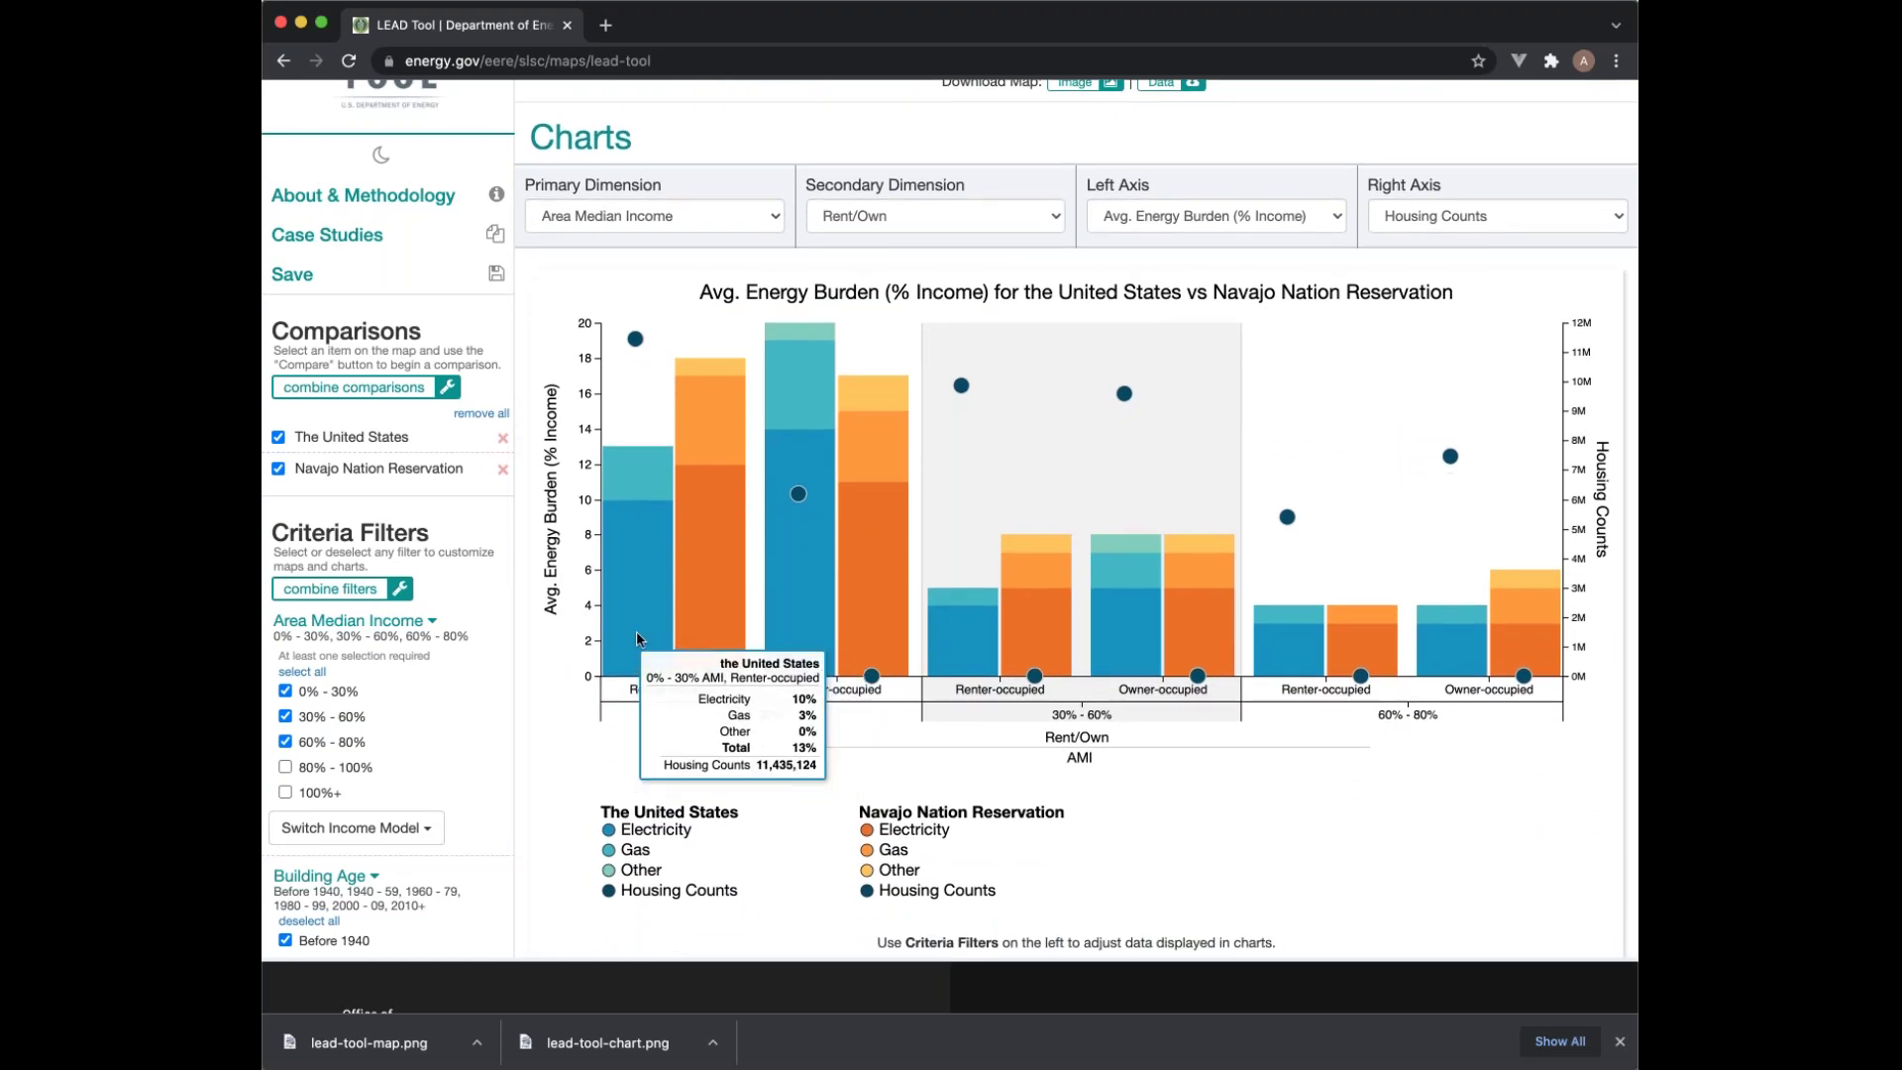
pyautogui.moveTo(709, 632)
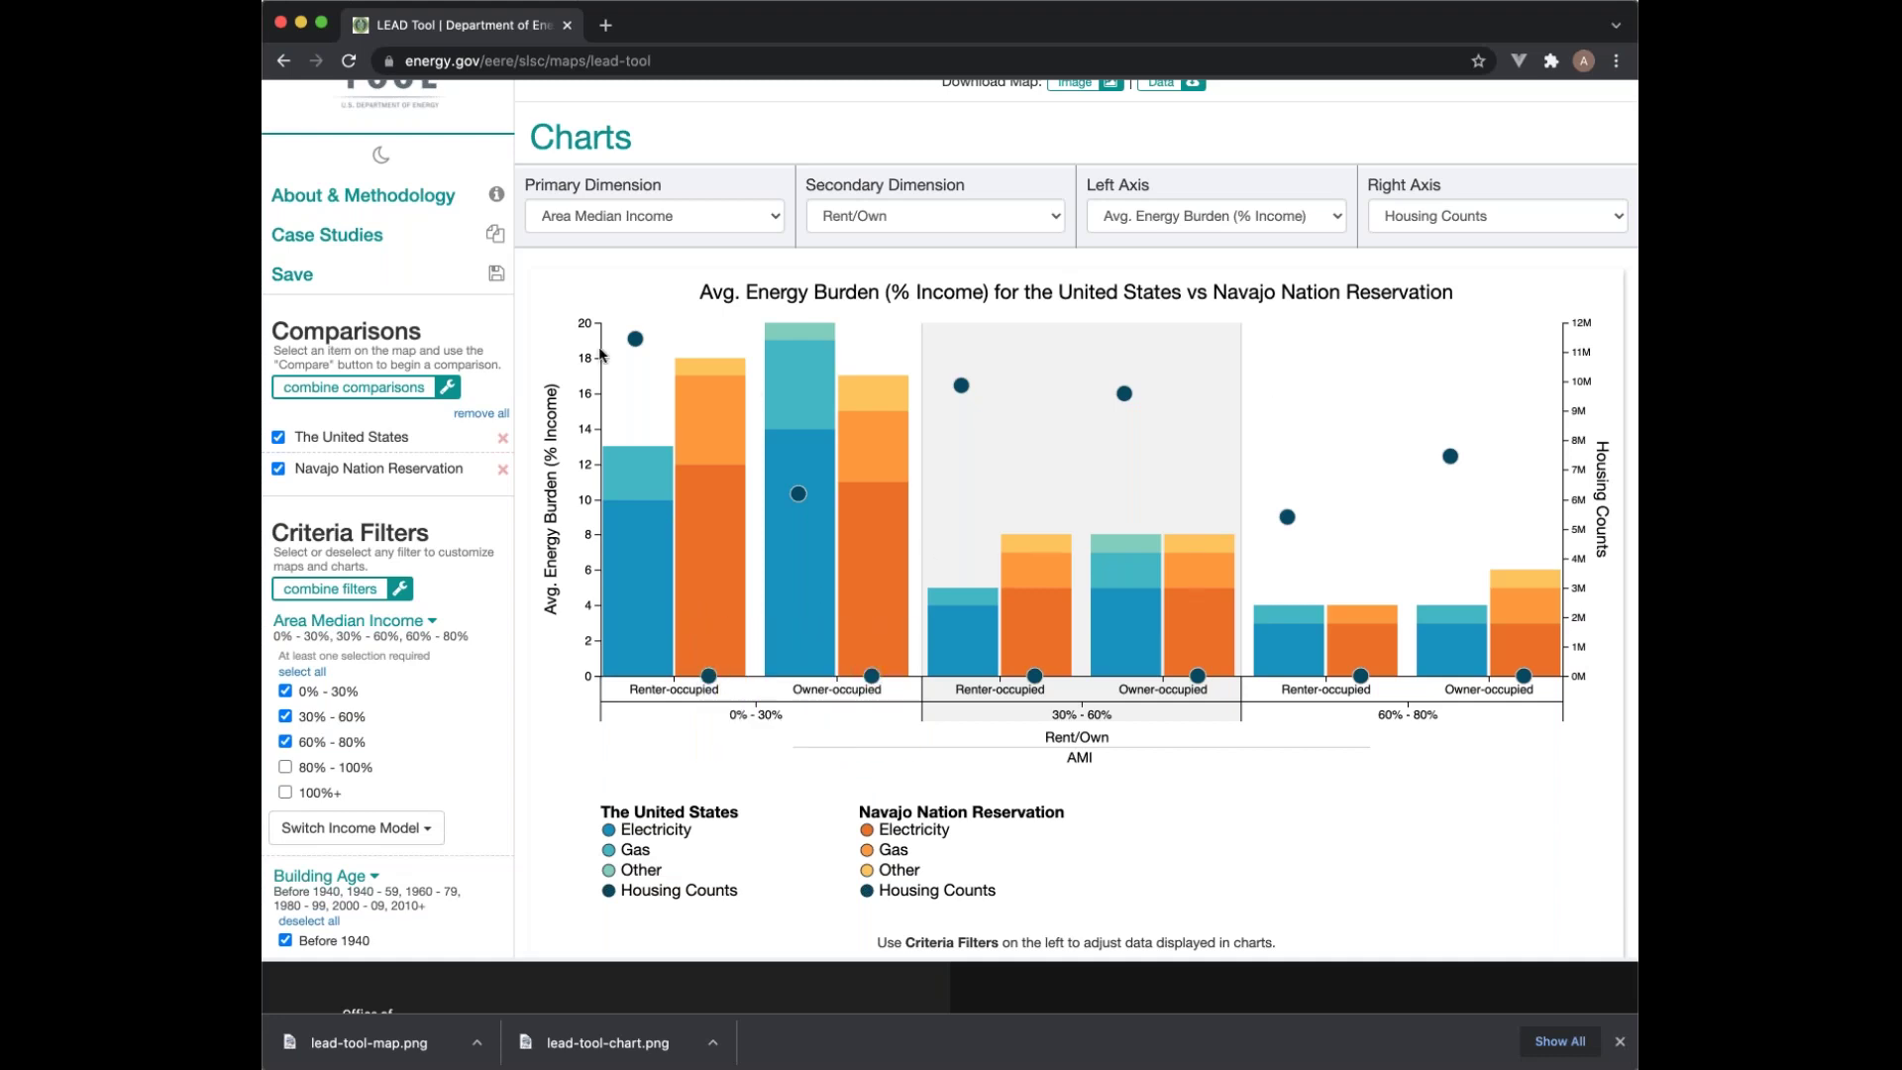
# Step: Replace The United States with San Carlos Reservation in the comparisons and inspect the 0% - 30% bracket in the chart
pyautogui.scroll(1, 549, 348)
pyautogui.scroll(10, 549, 348)
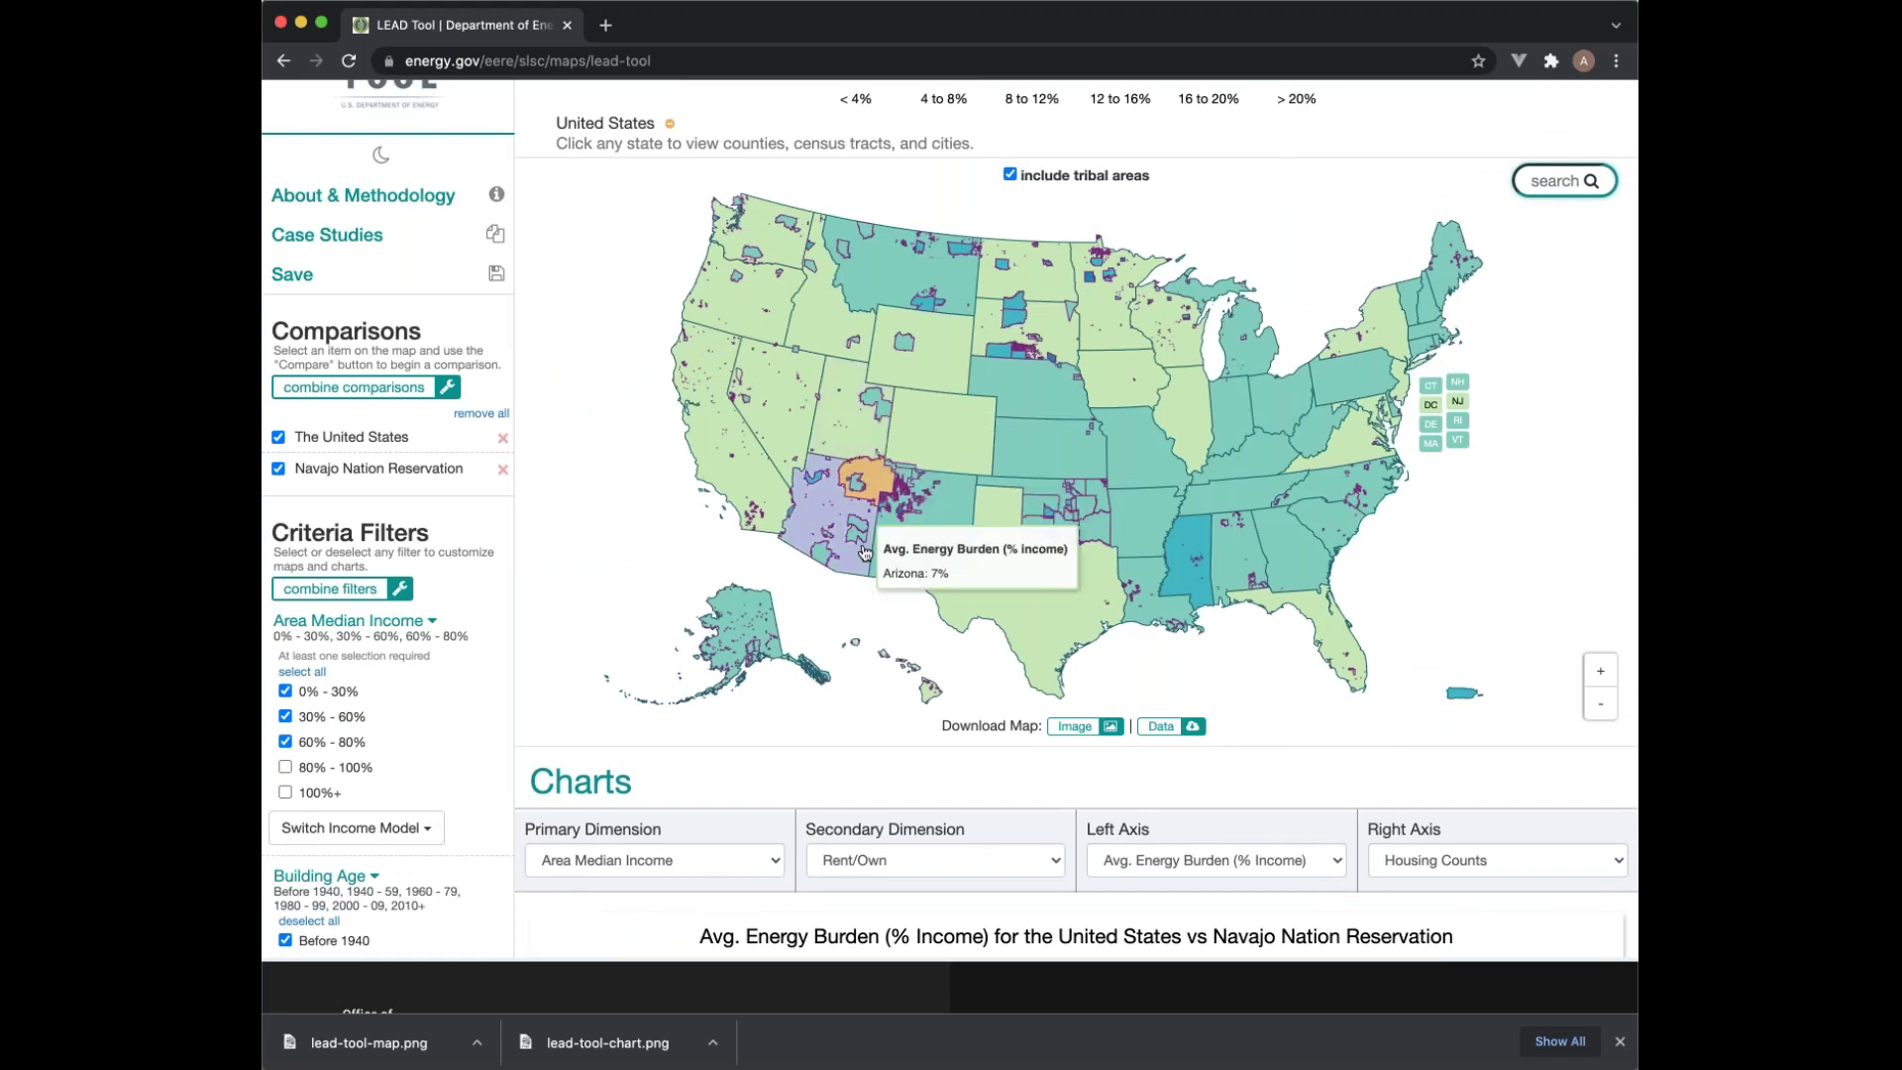
pyautogui.click(856, 541)
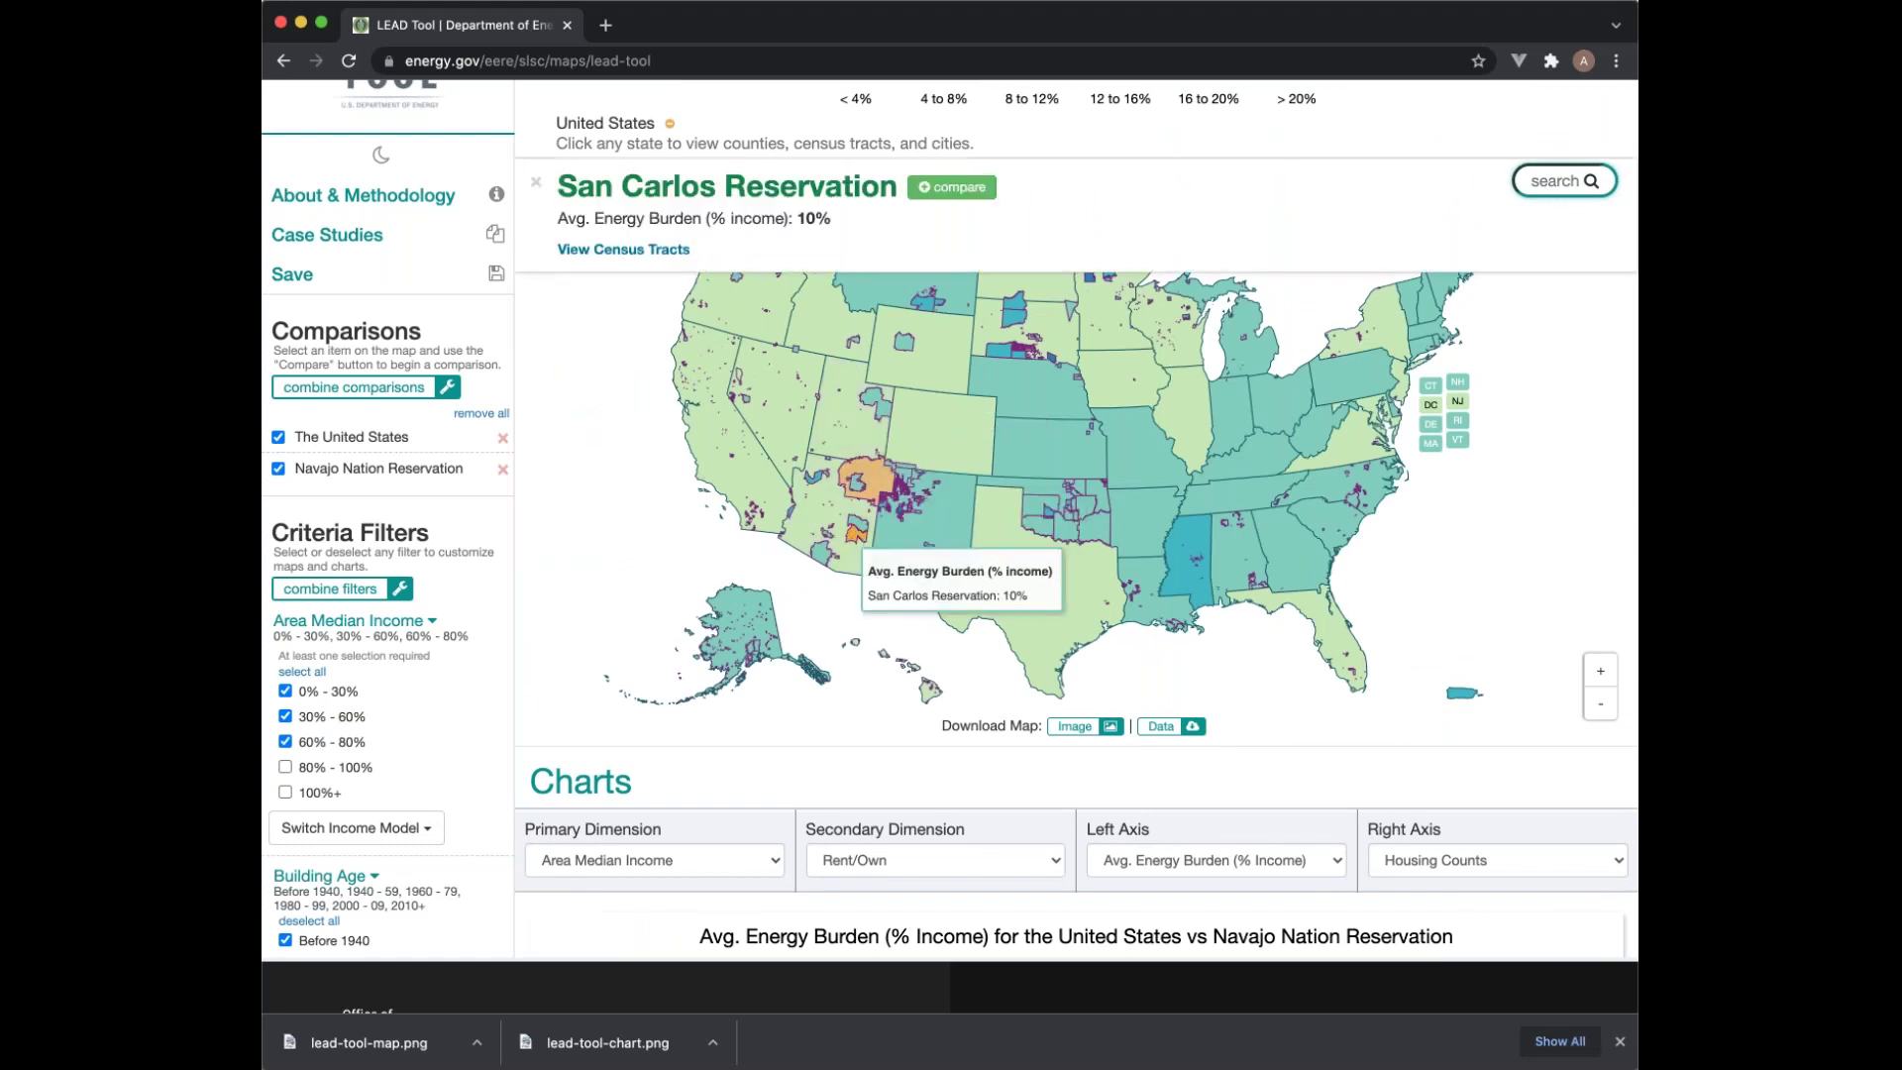
pyautogui.click(947, 188)
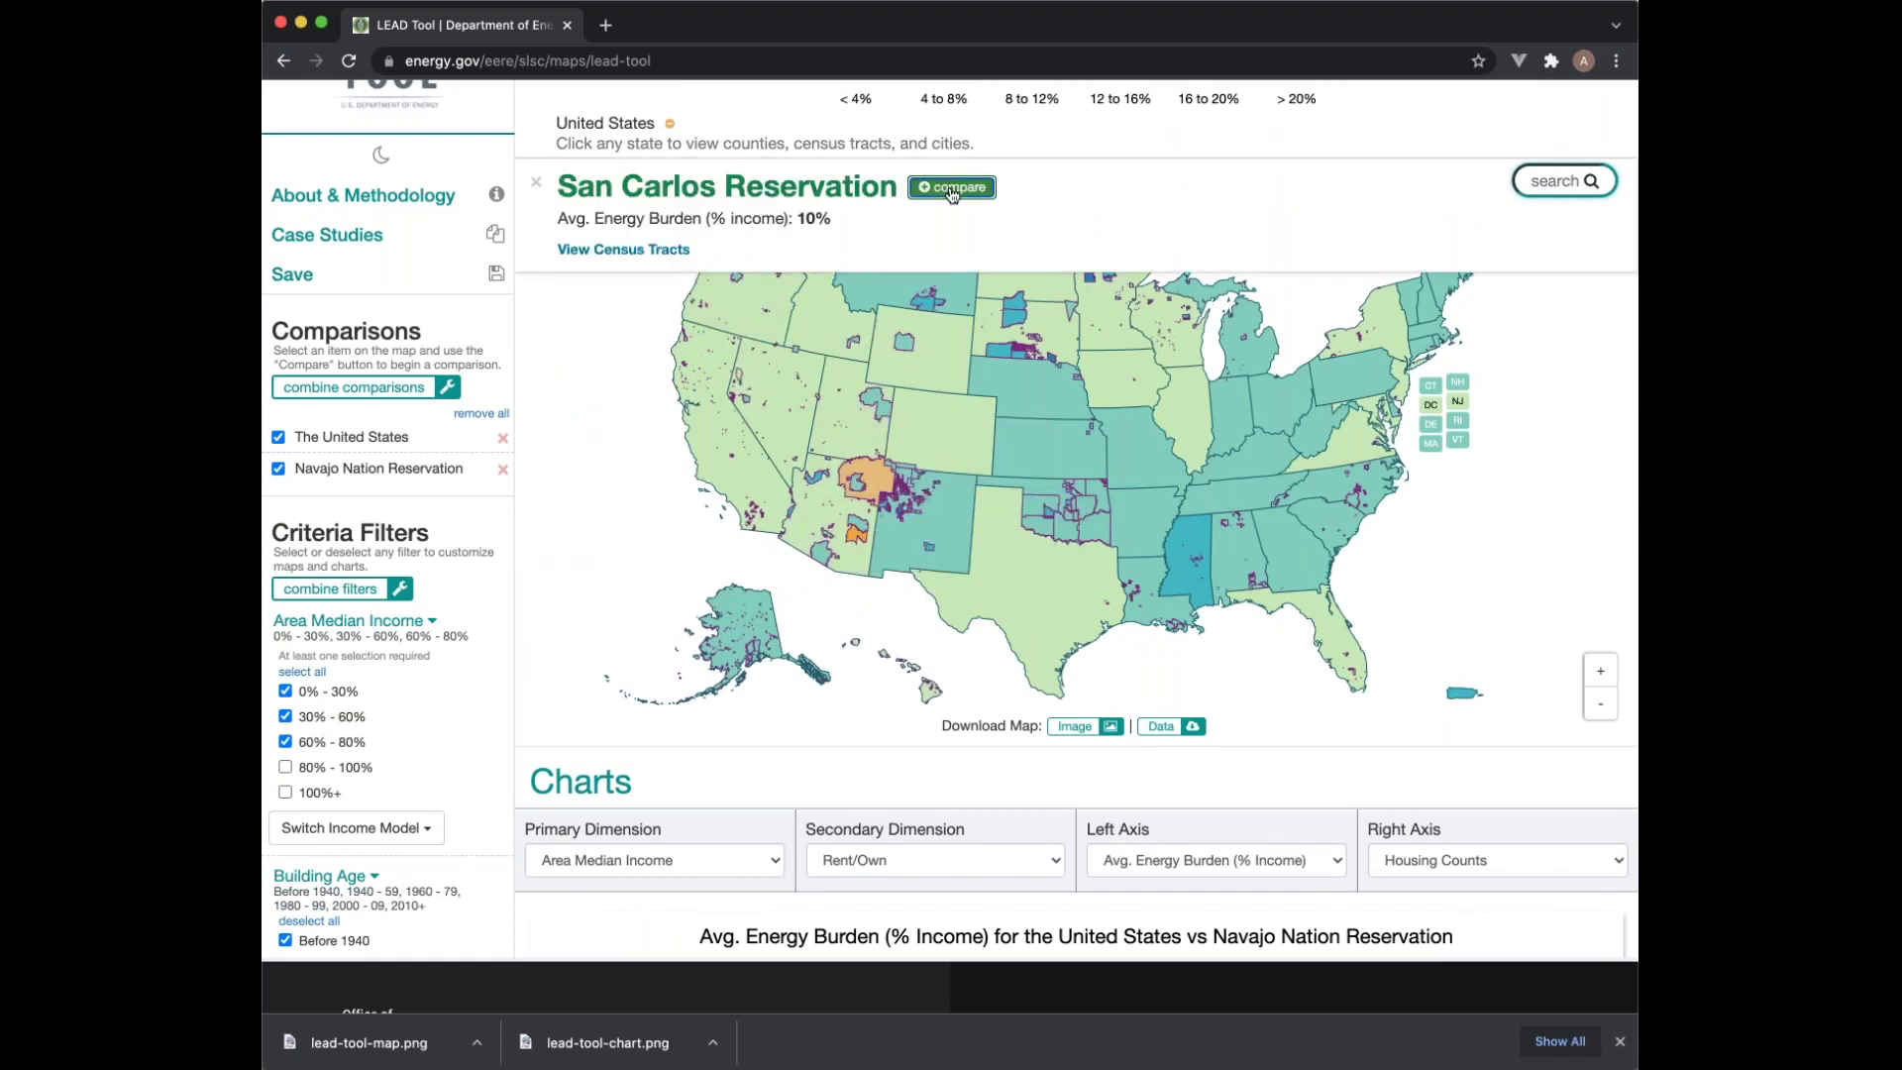
pyautogui.click(503, 437)
pyautogui.scroll(-6, 589, 619)
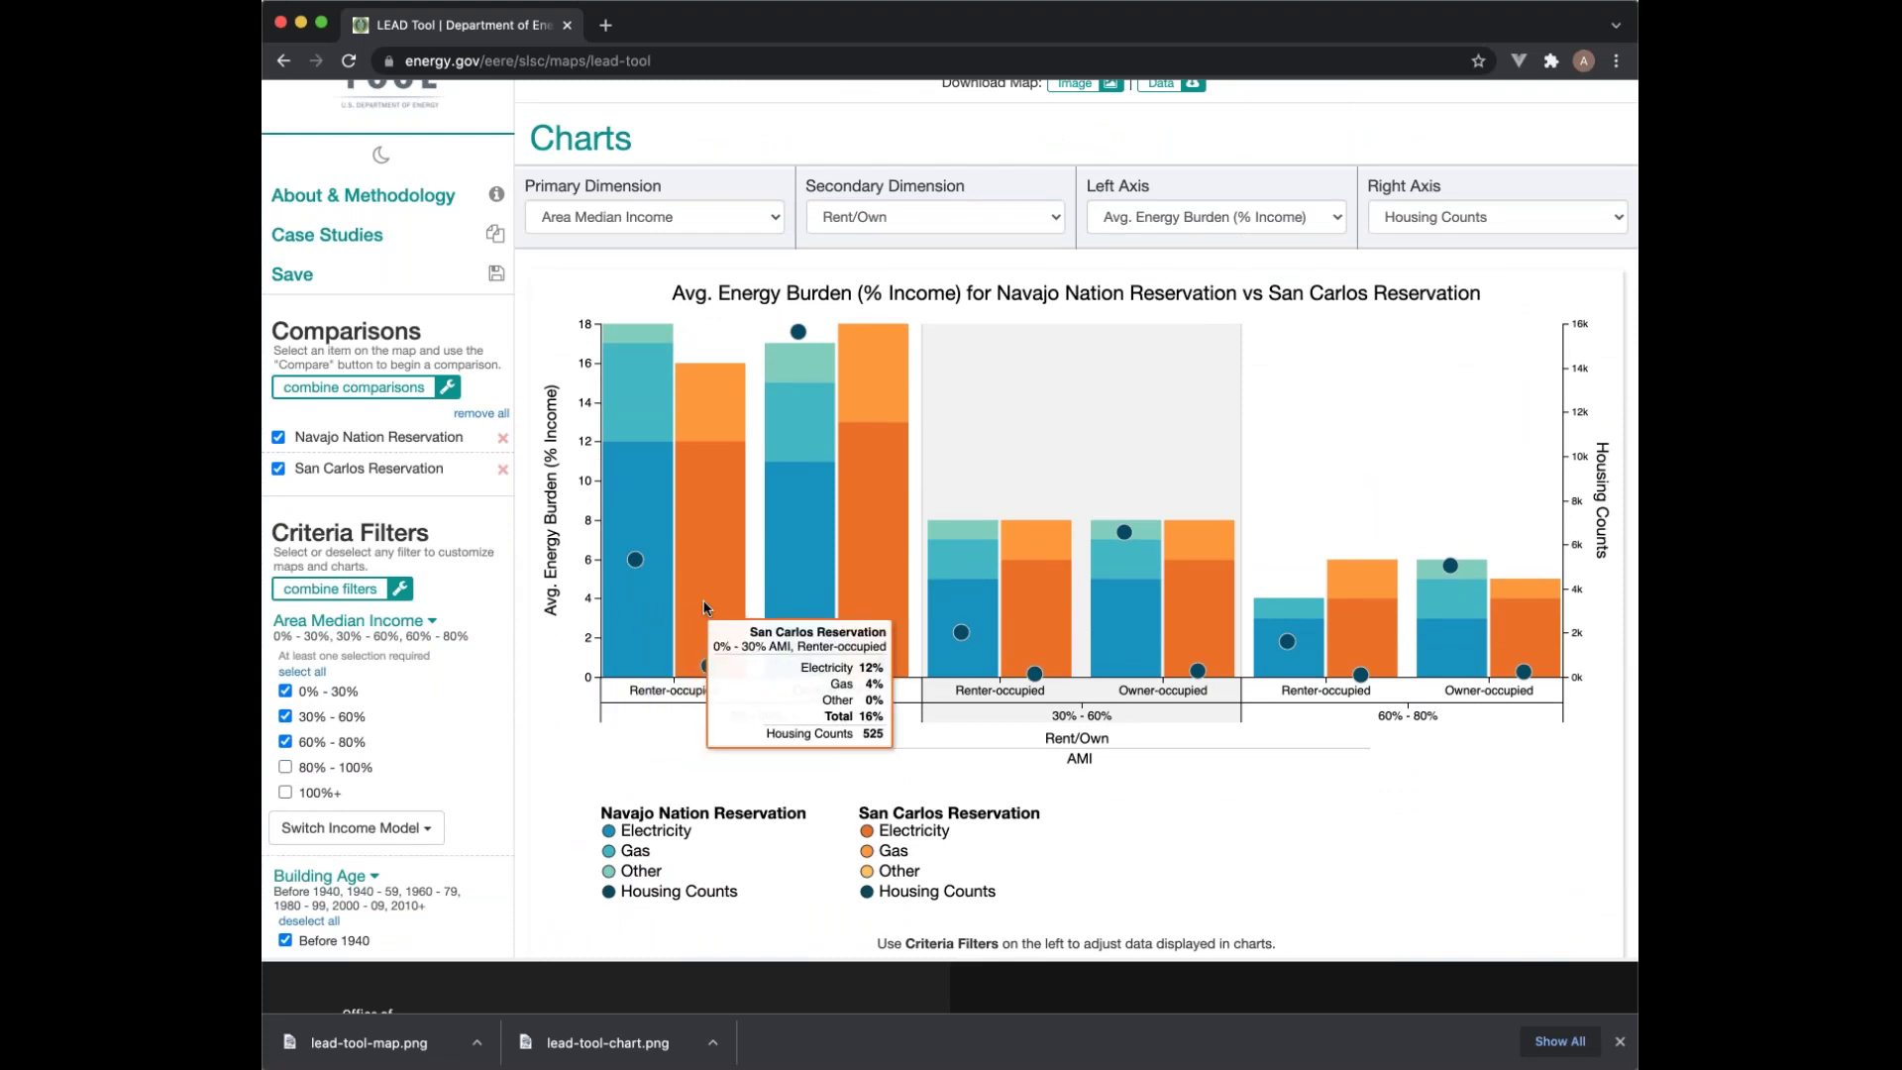
pyautogui.moveTo(830, 603)
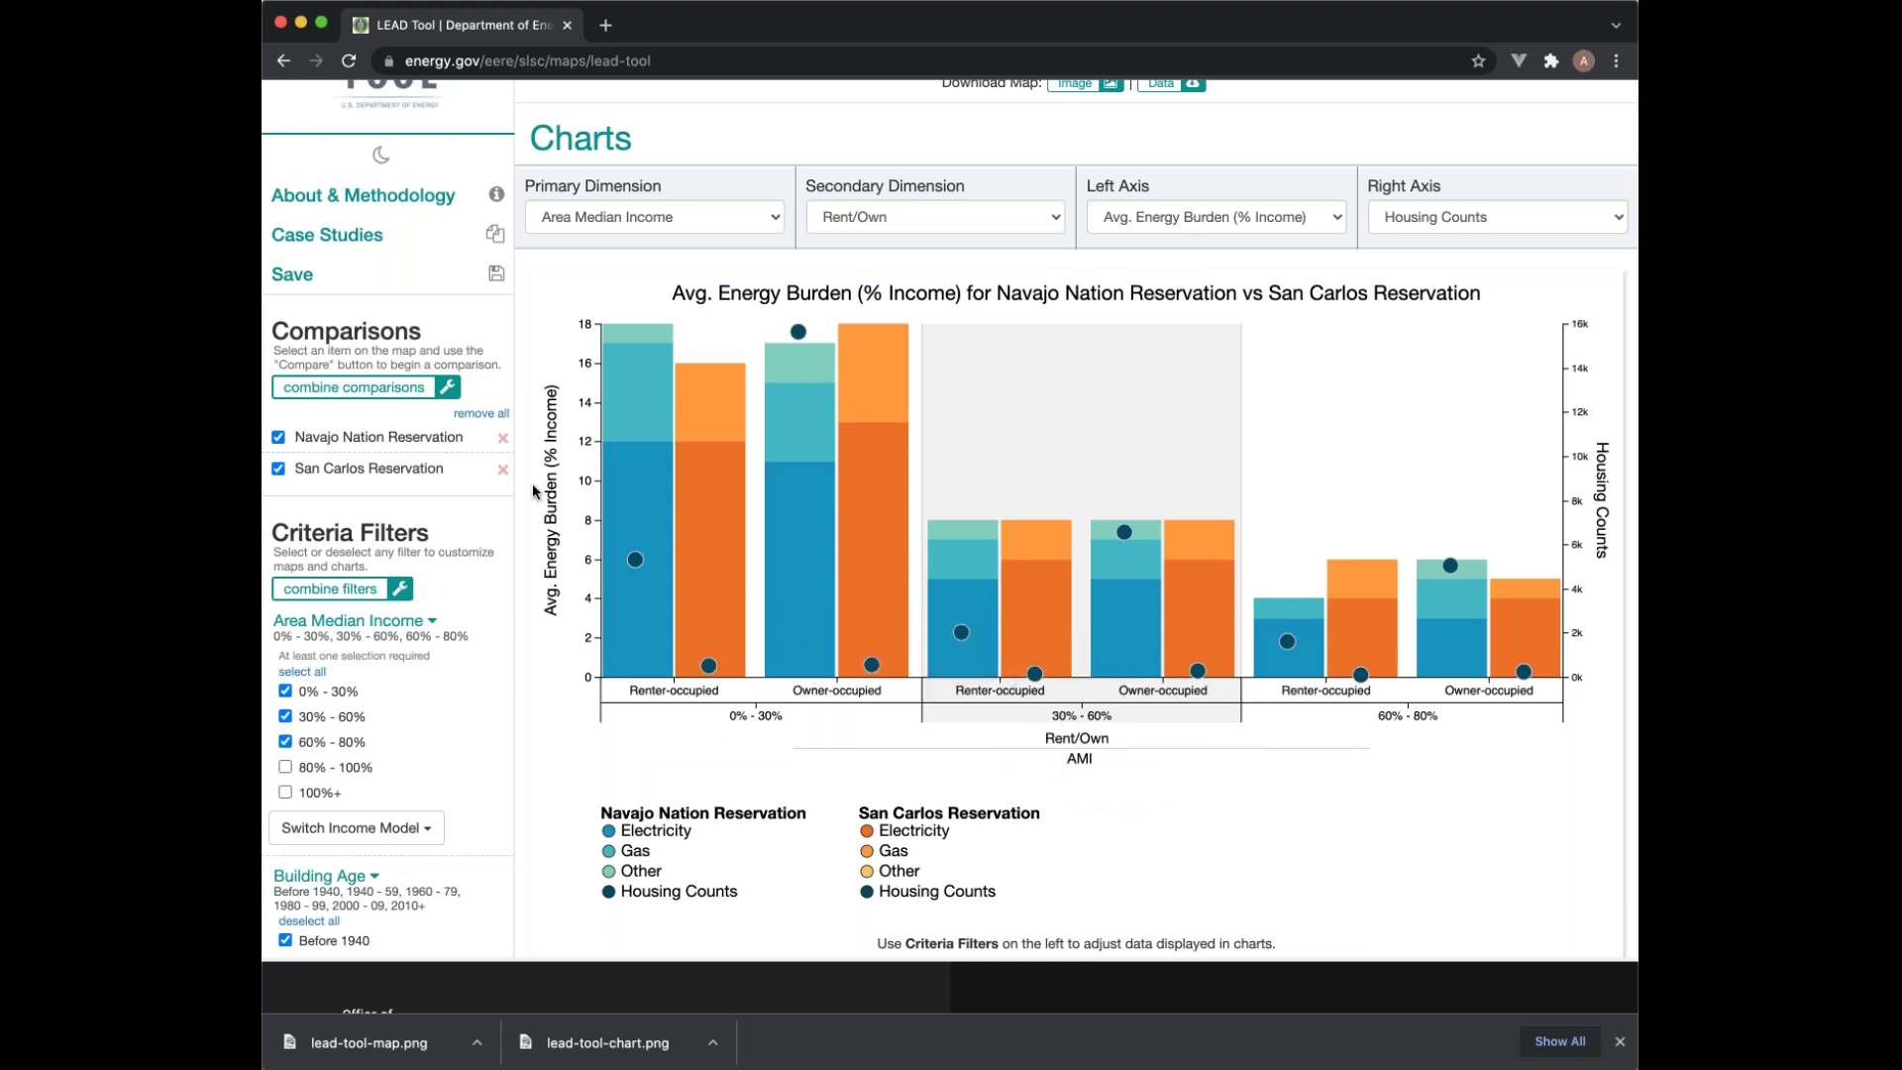
# Step: Add Uintah and Ouray Reservation to the comparisons and inspect the resulting chart of the three reservations
pyautogui.scroll(7, 532, 483)
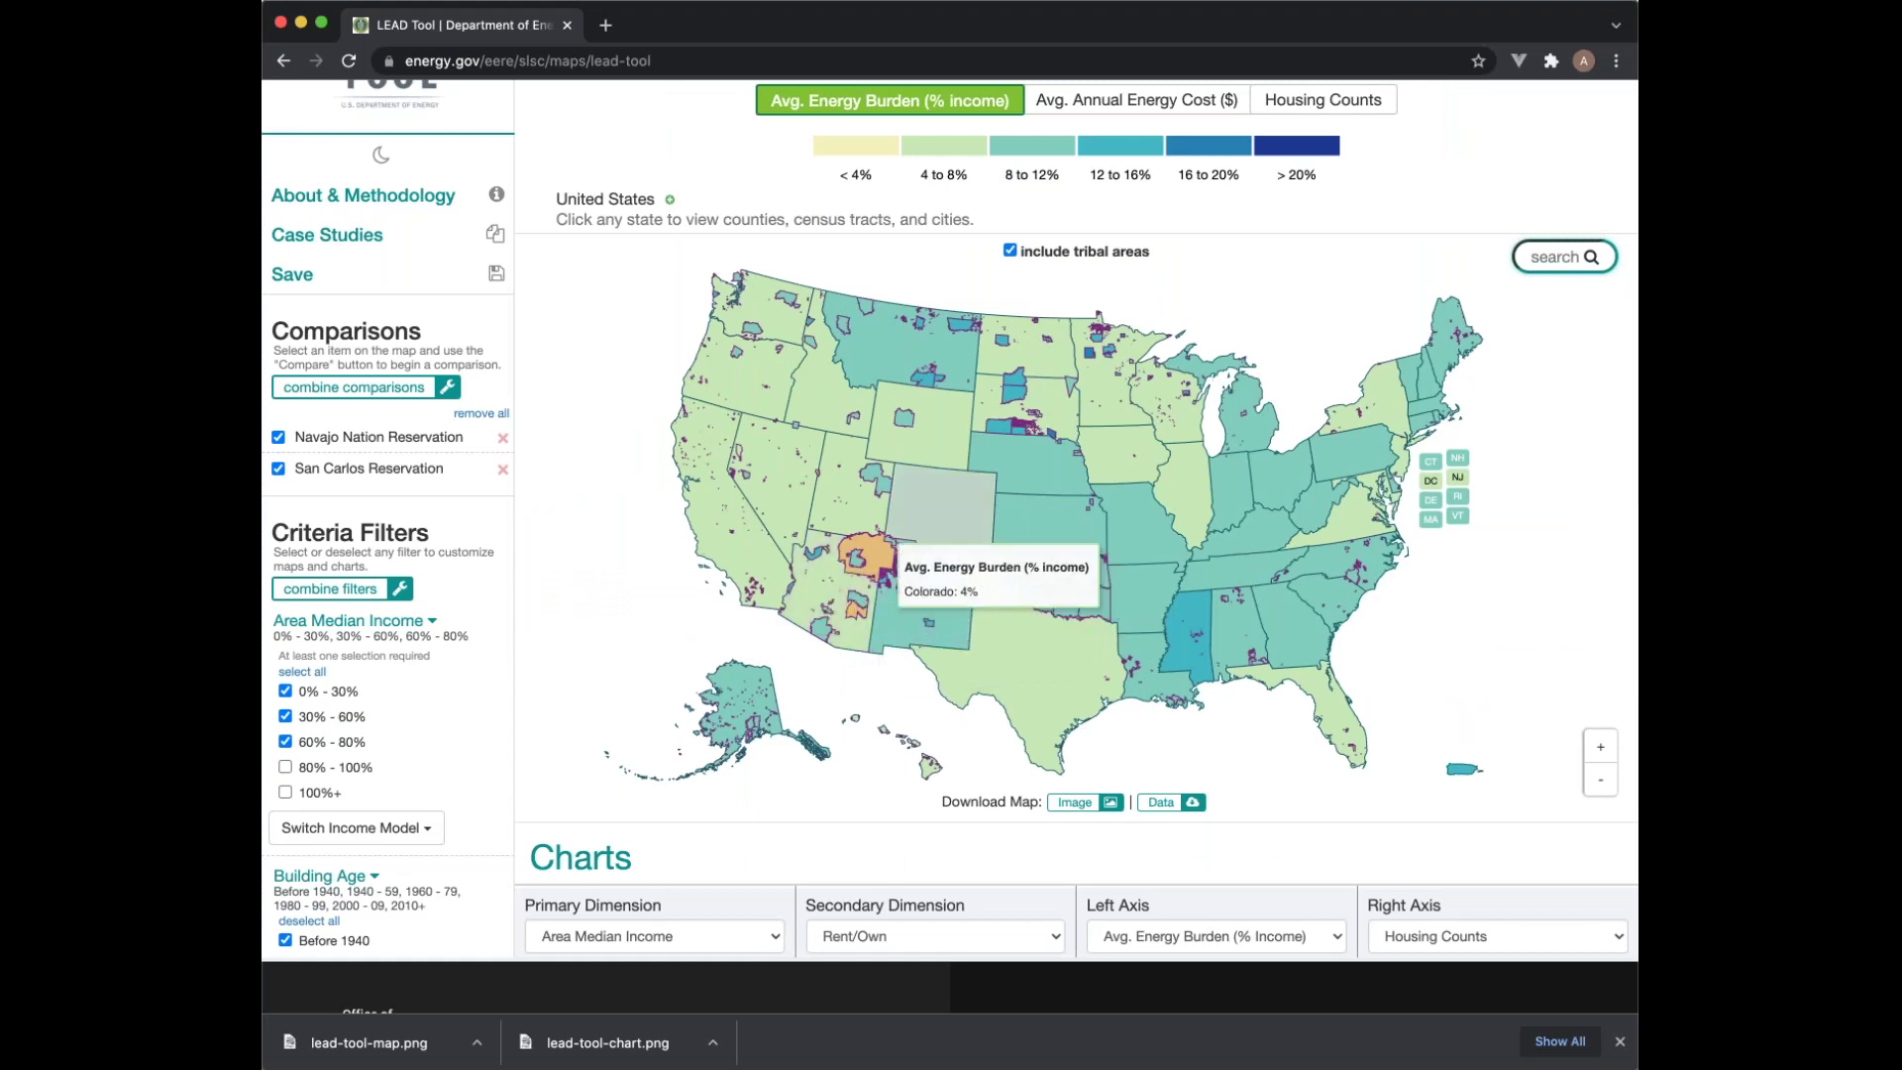
pyautogui.moveTo(885, 483)
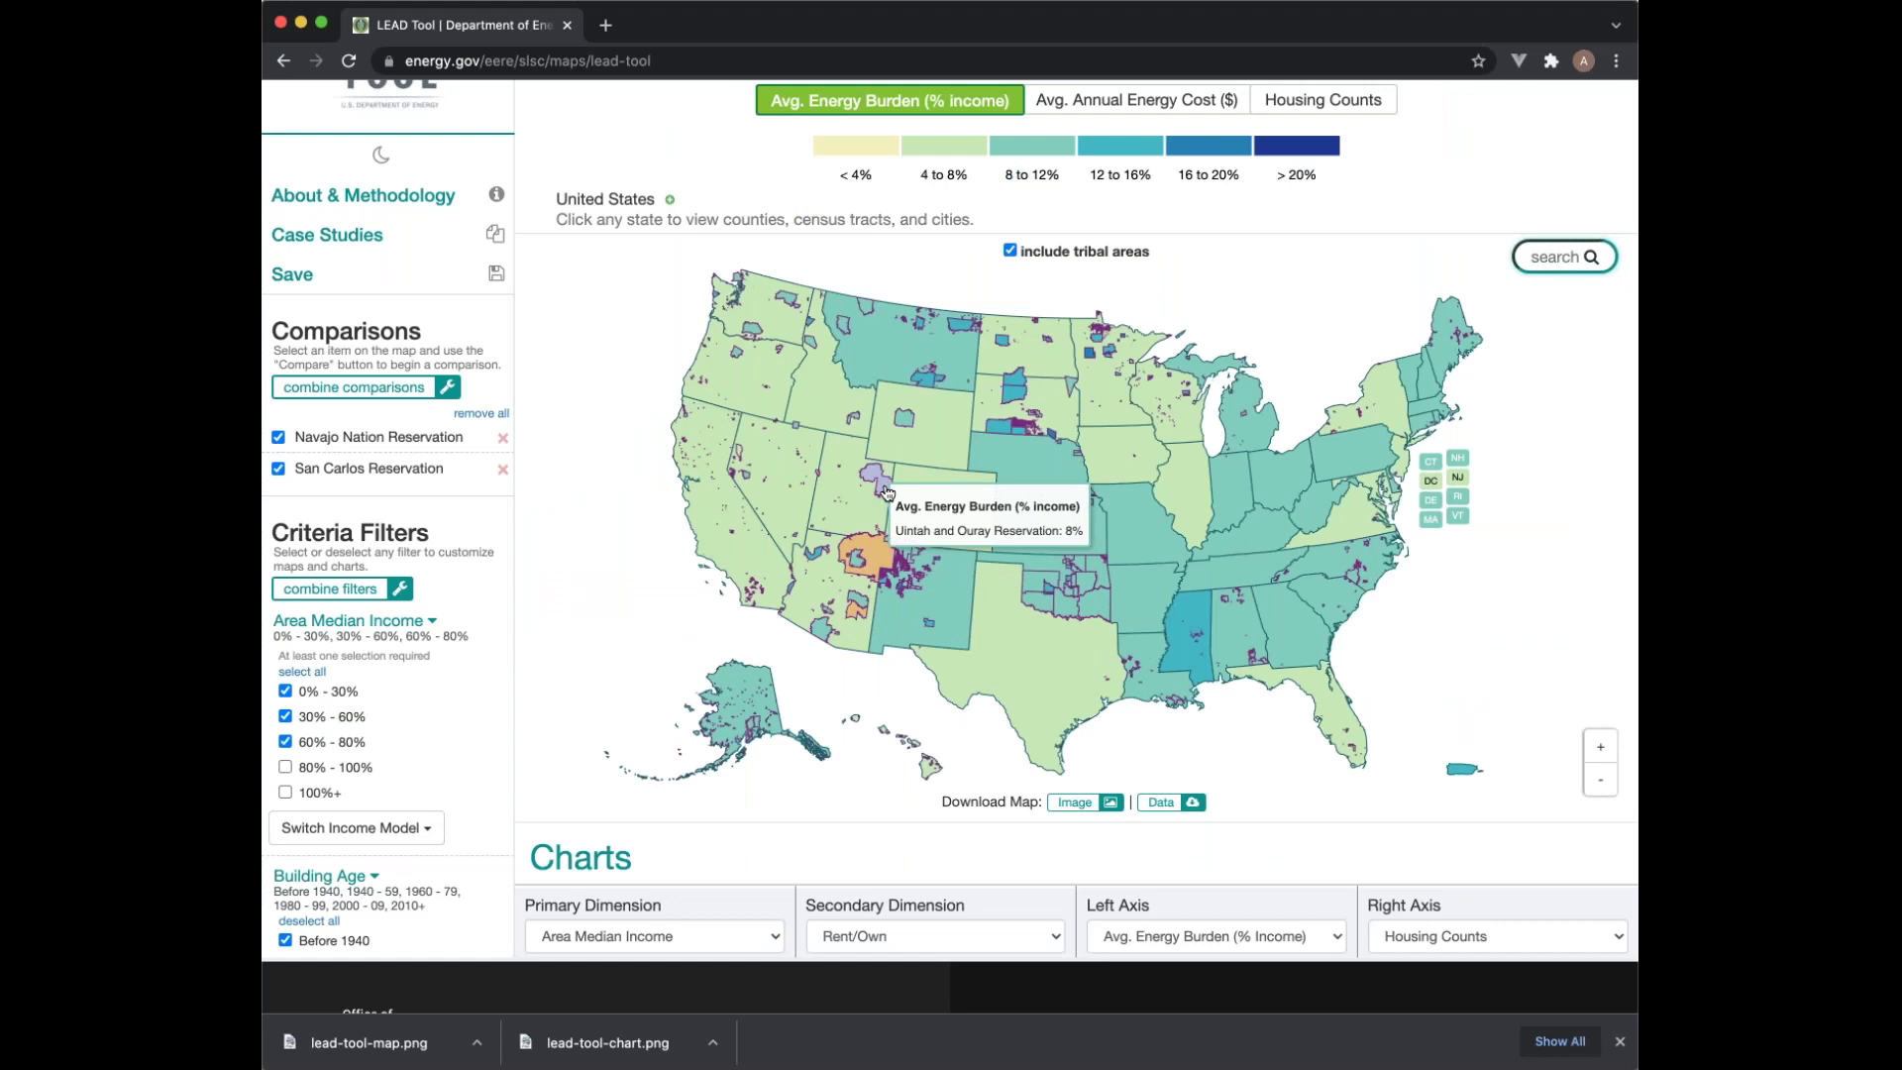
pyautogui.click(886, 492)
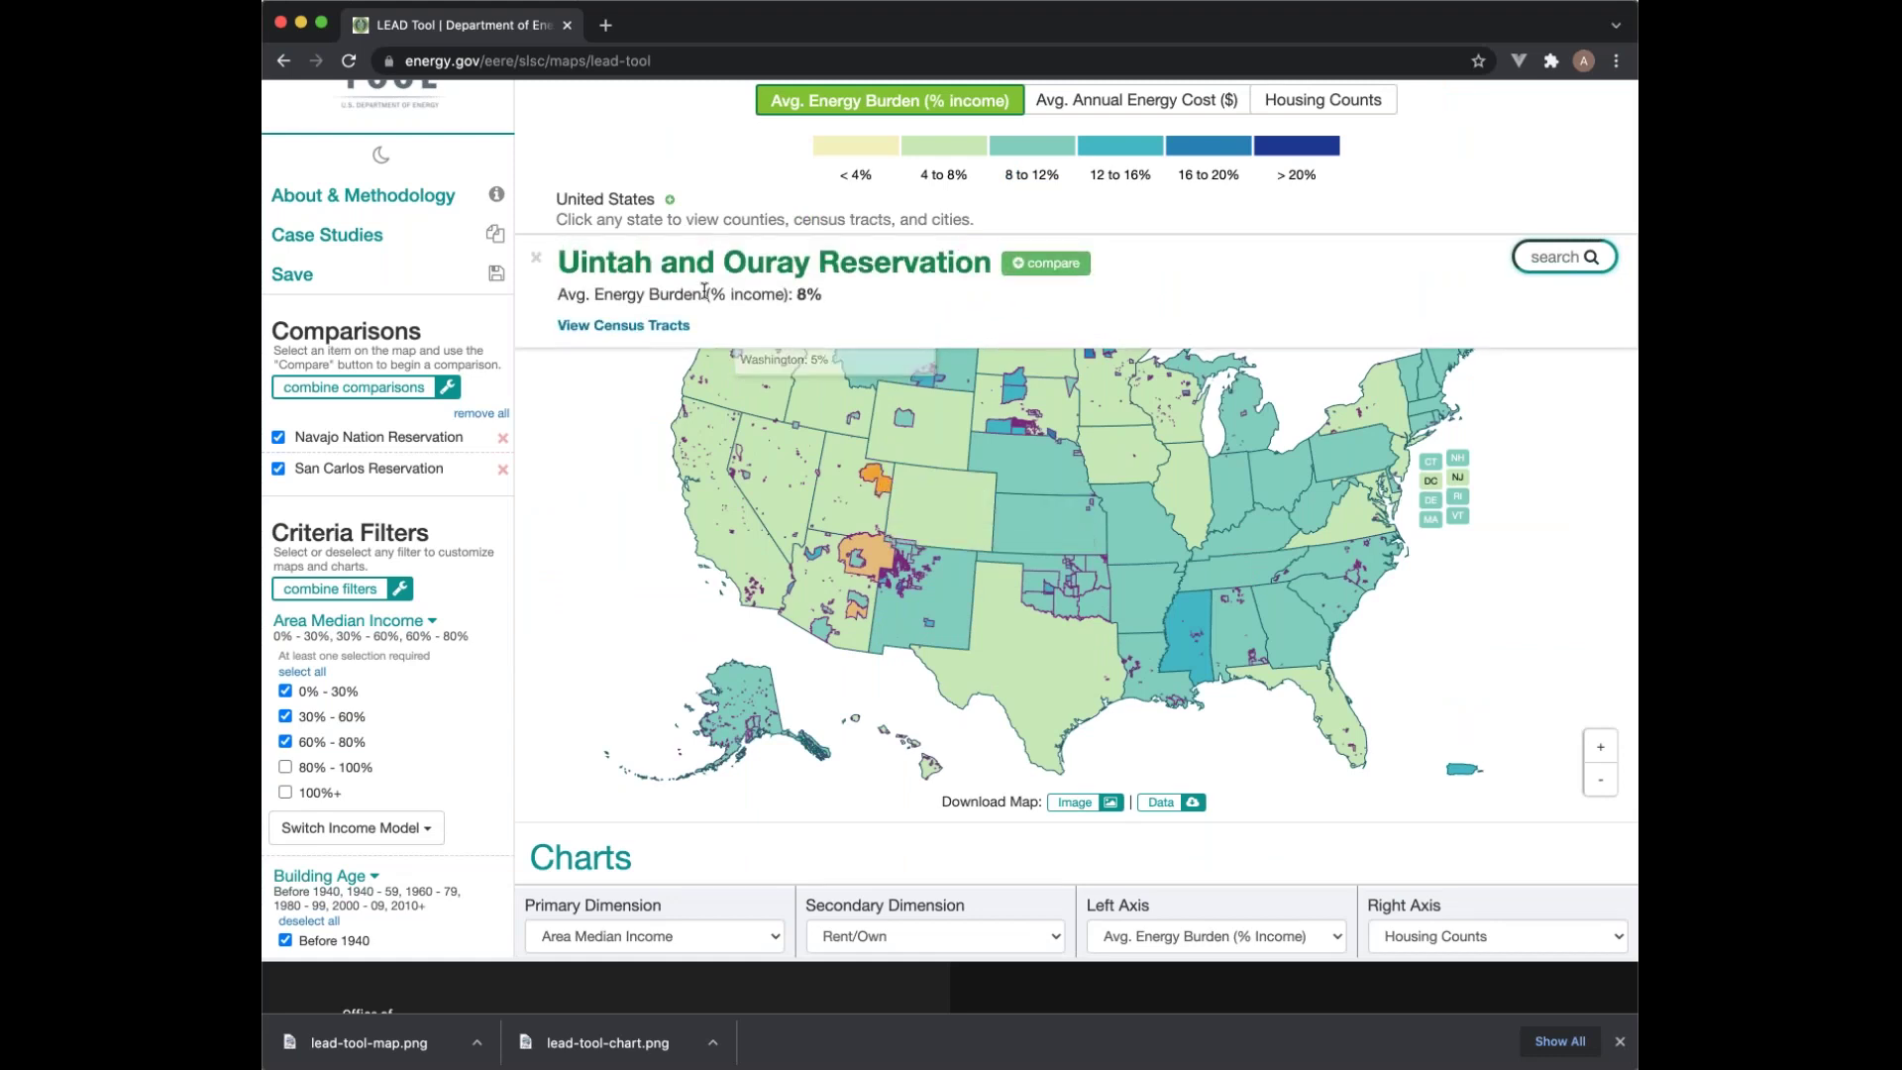
pyautogui.click(1031, 264)
pyautogui.scroll(-5, 620, 535)
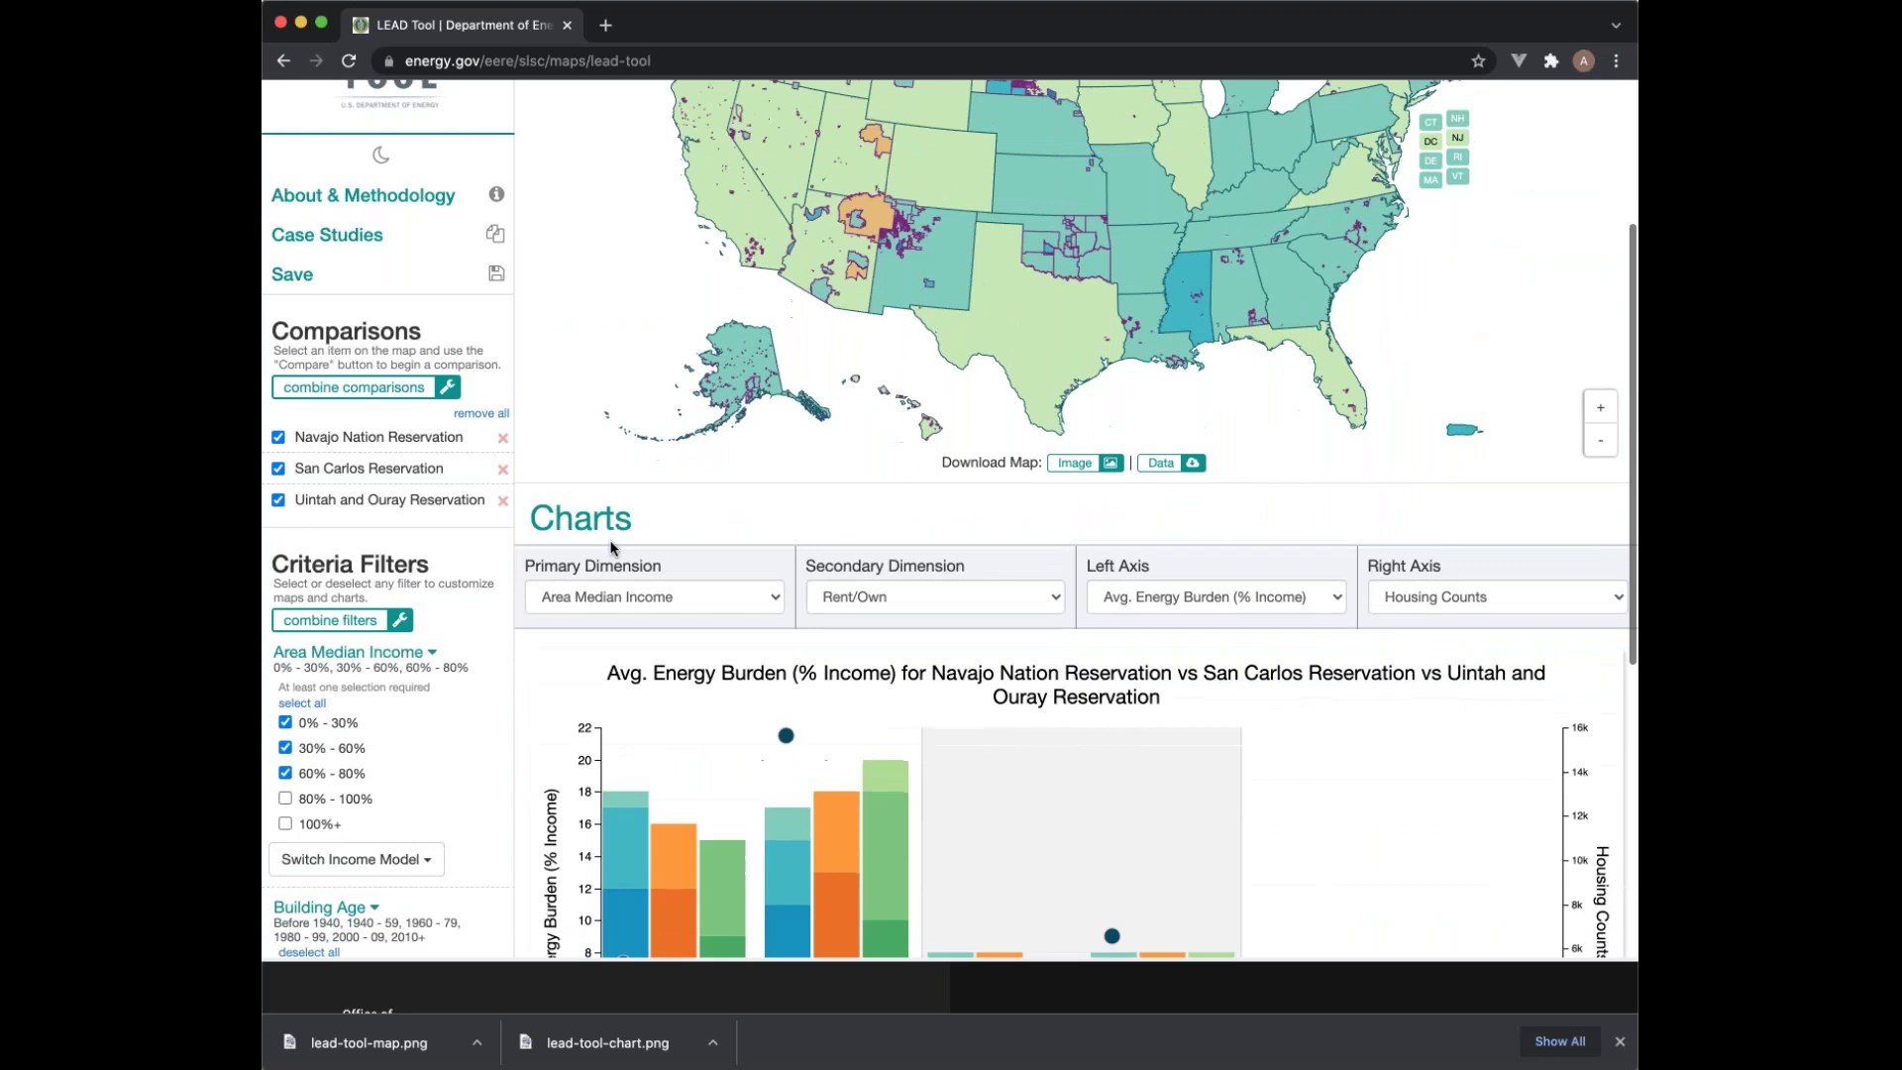
pyautogui.scroll(-5, 612, 546)
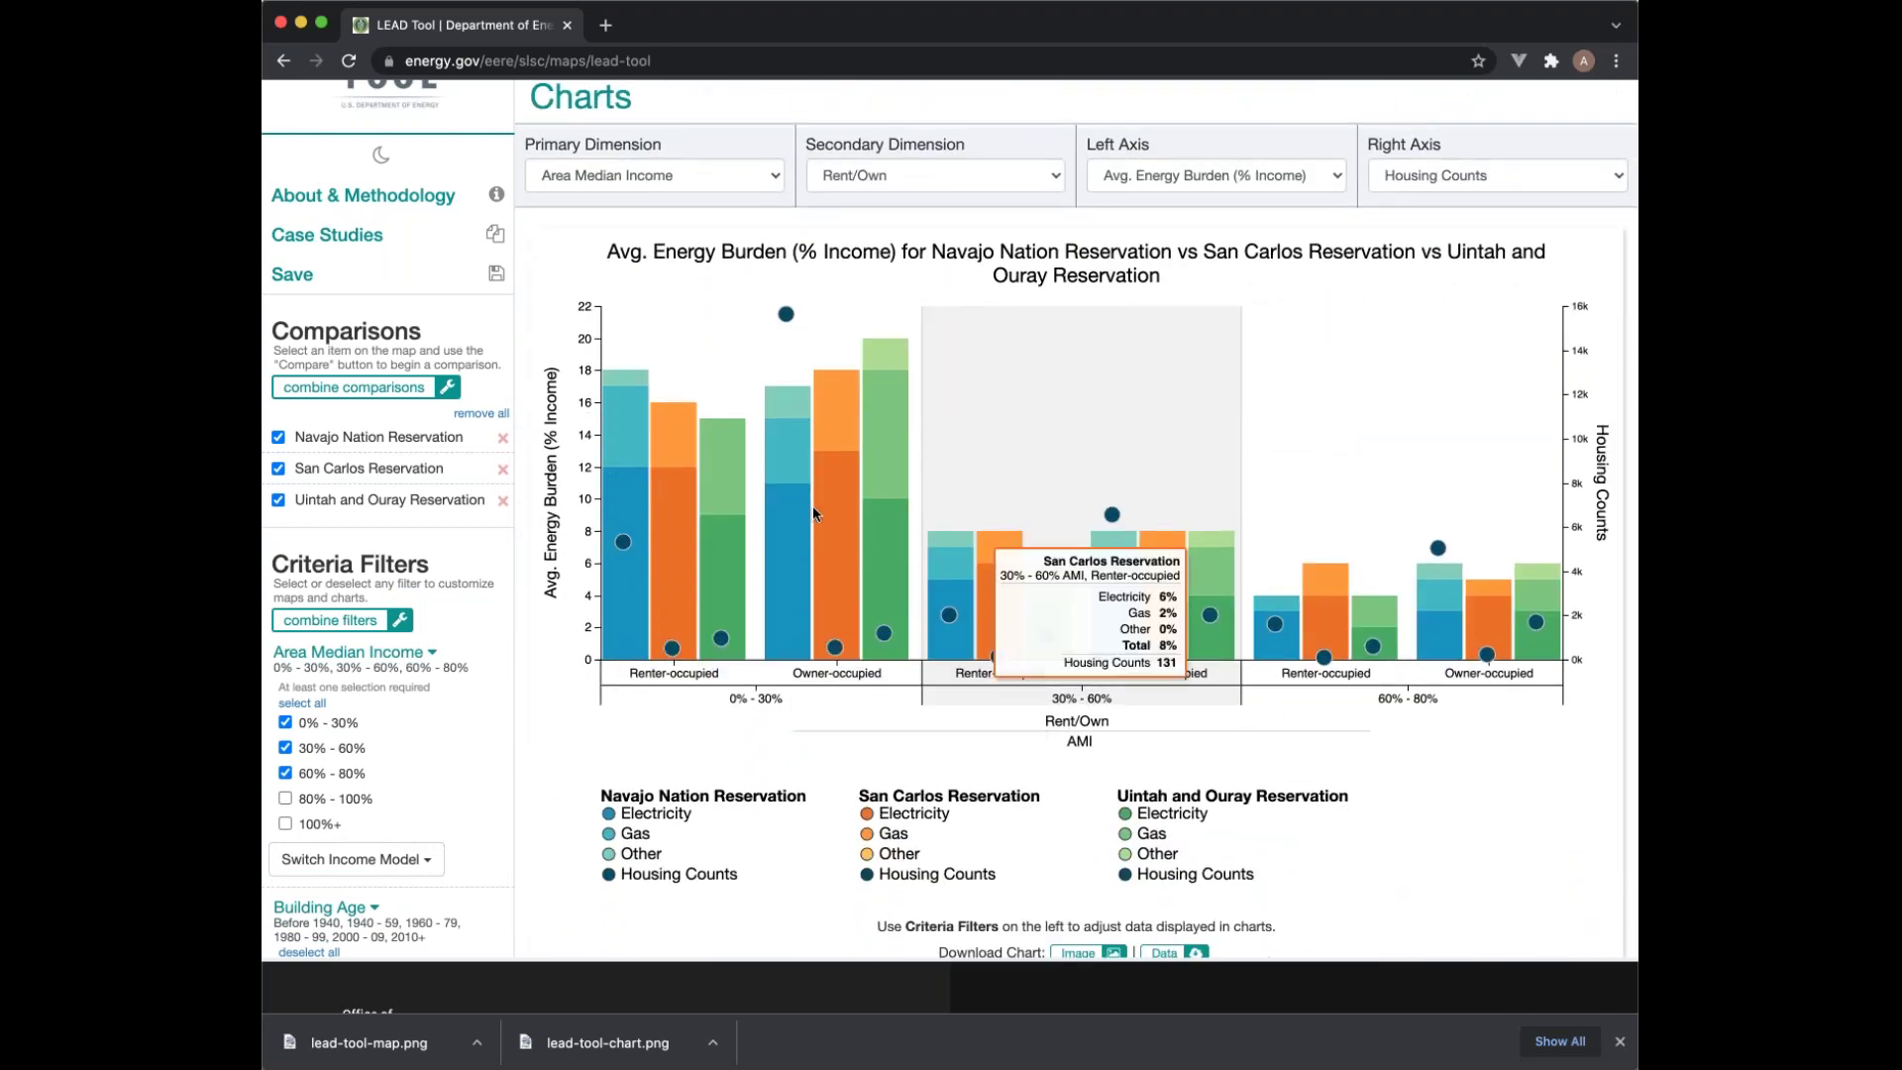
pyautogui.moveTo(656, 434)
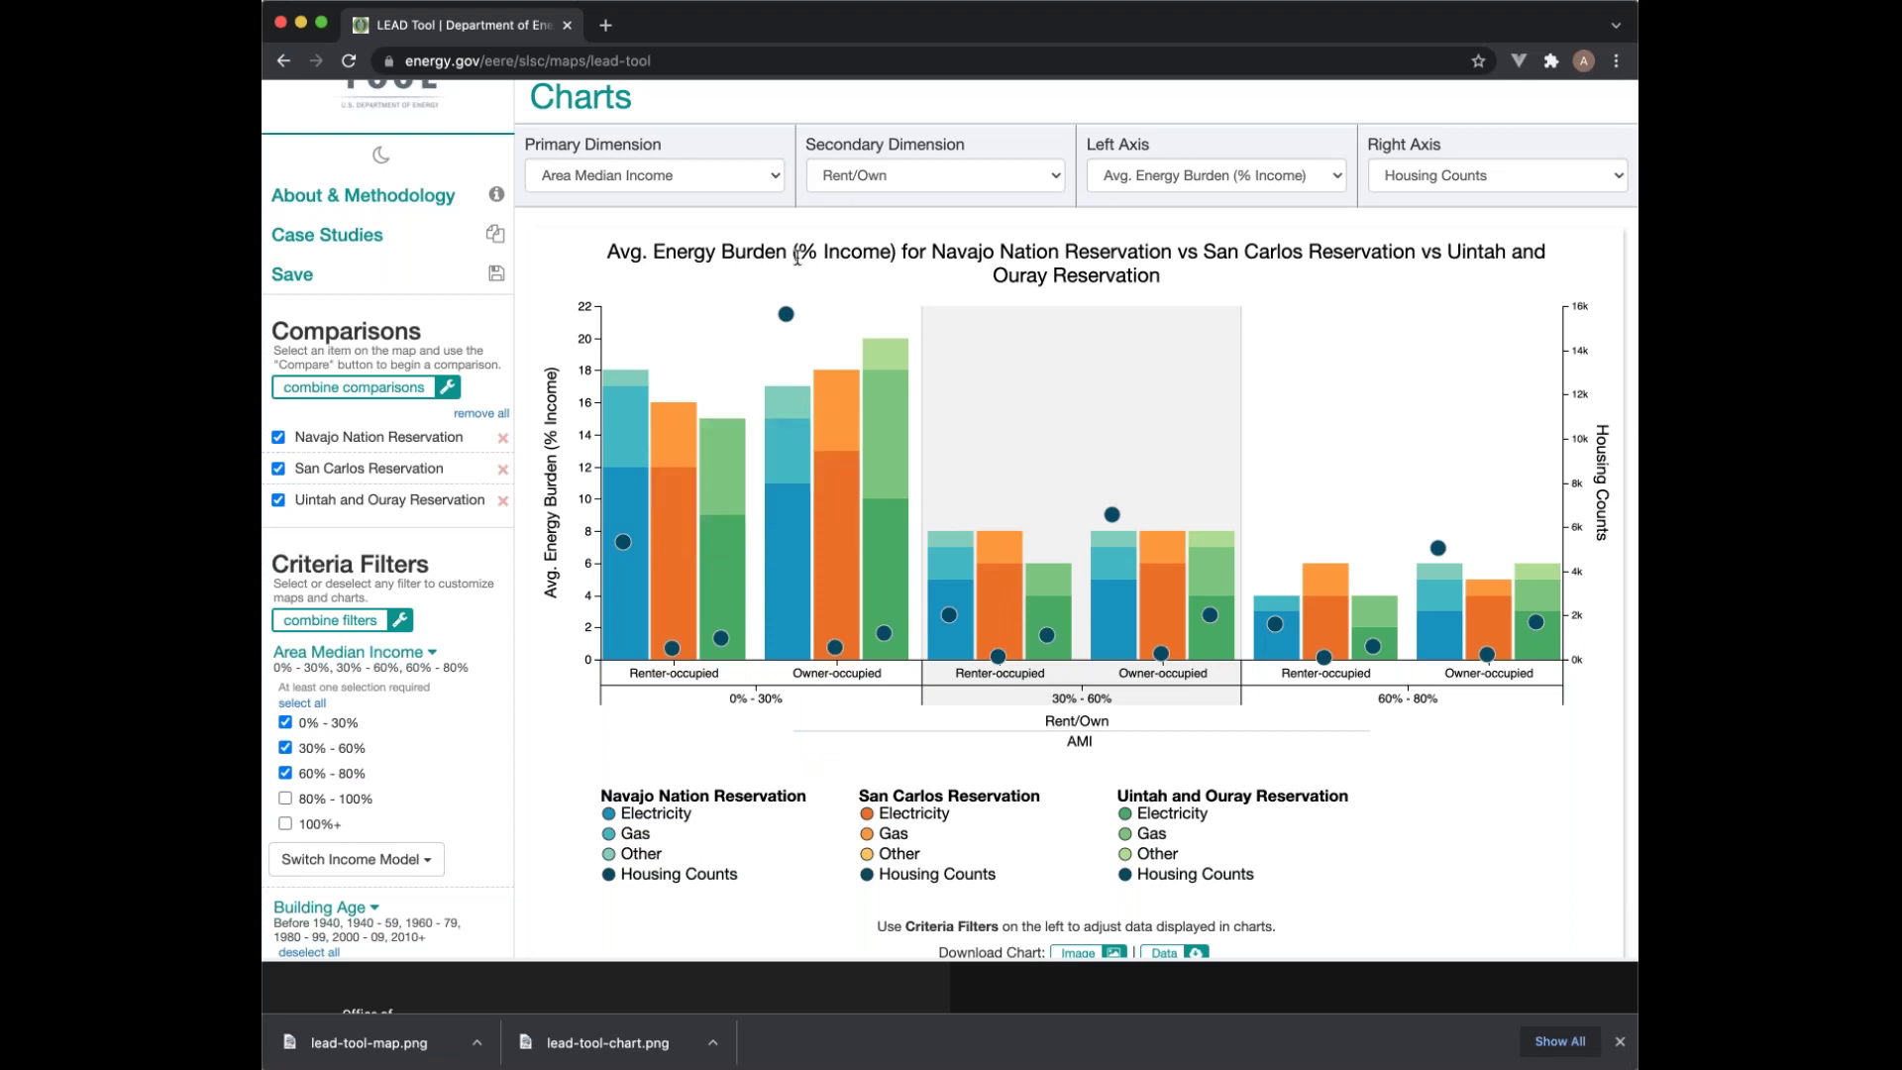
# Step: Clear the chart's right axis and secondary dimension, and inspect the three reservations' bars by income bracket
pyautogui.click(1531, 188)
pyautogui.click(1476, 142)
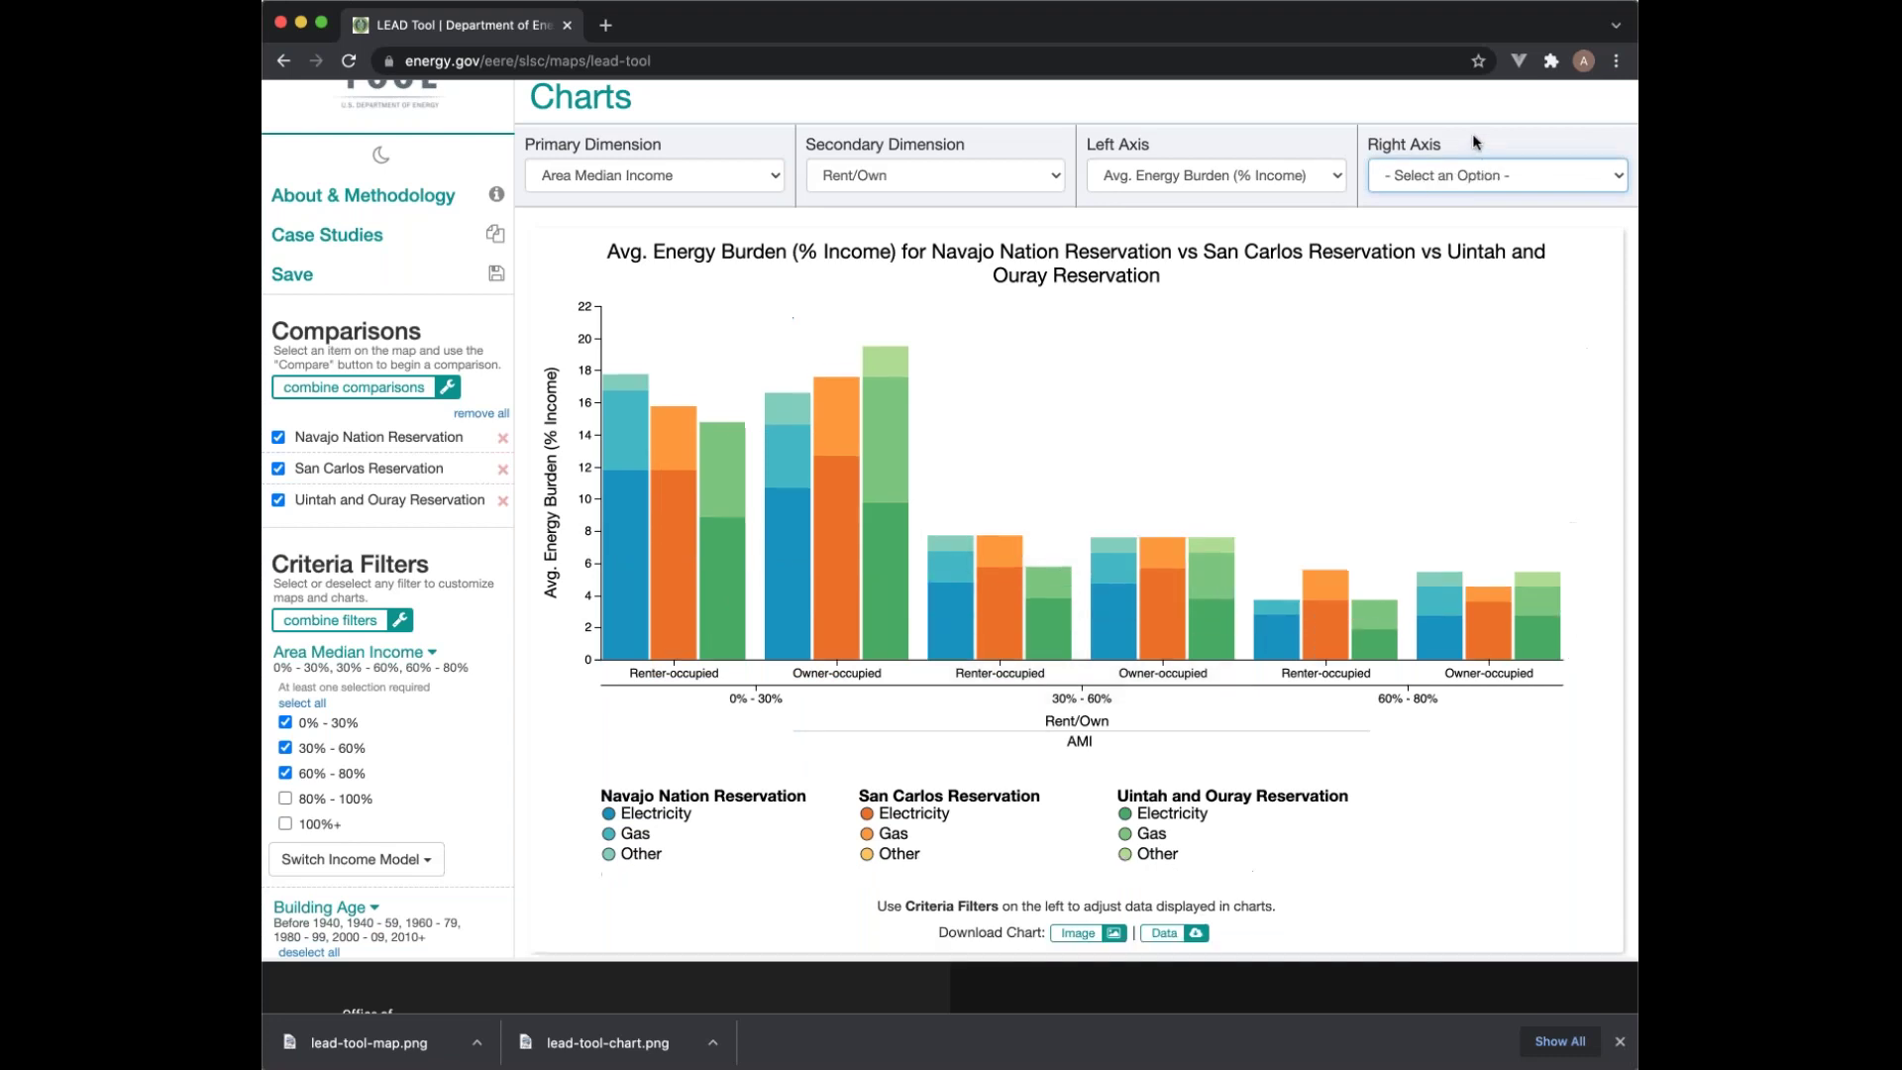
pyautogui.click(931, 180)
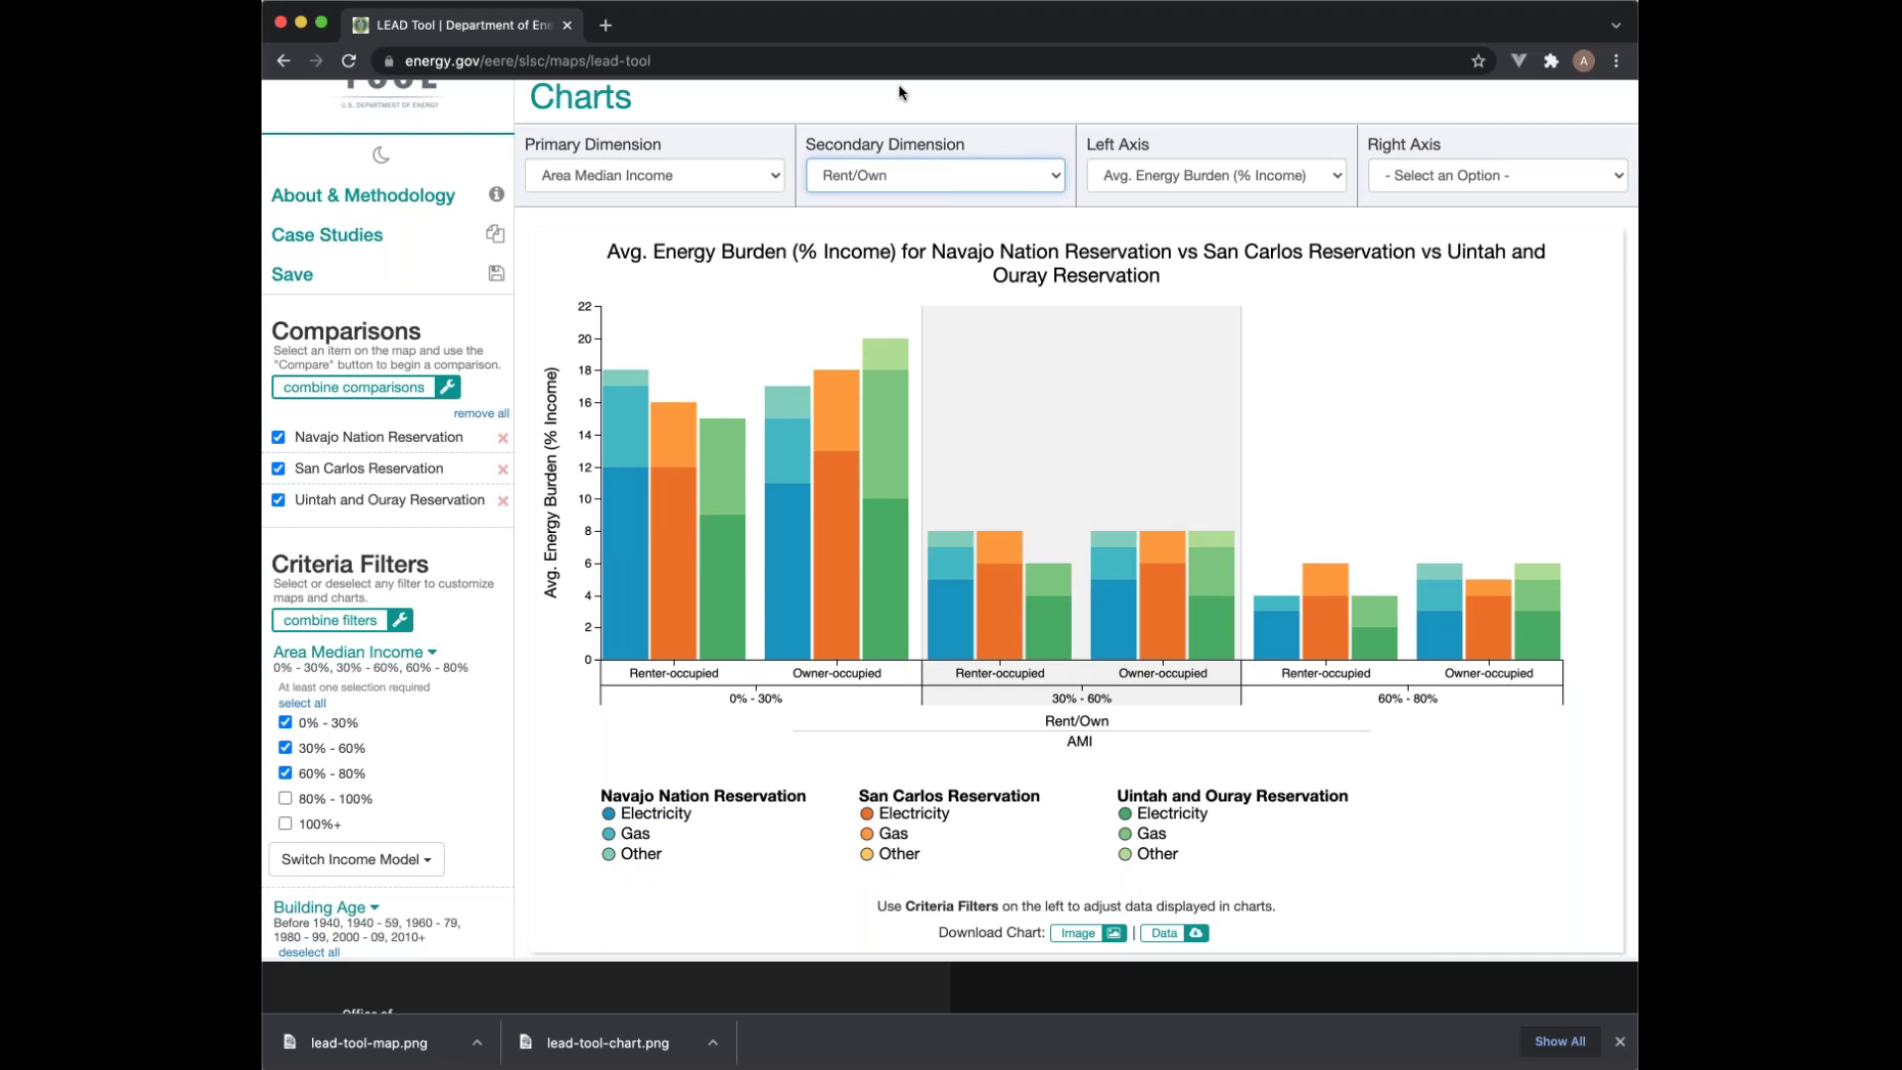
pyautogui.click(899, 85)
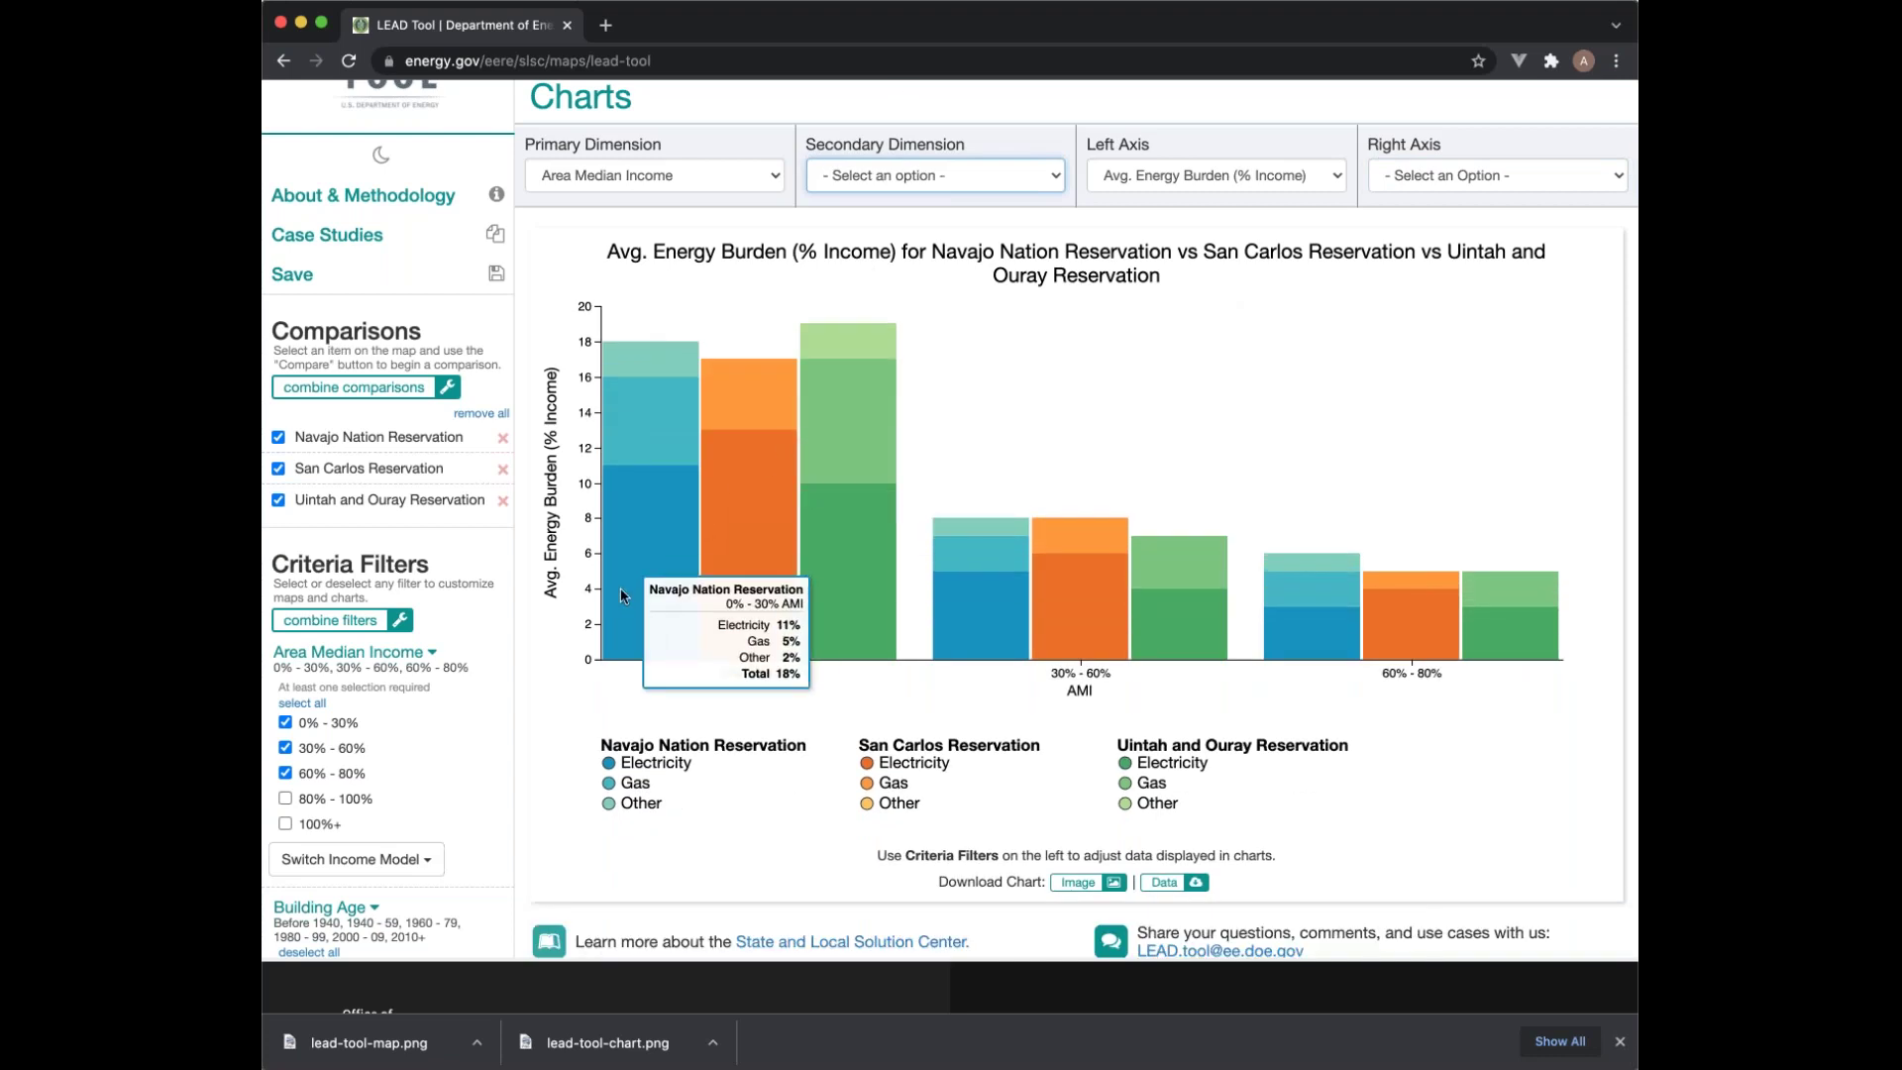
pyautogui.scroll(2, 698, 609)
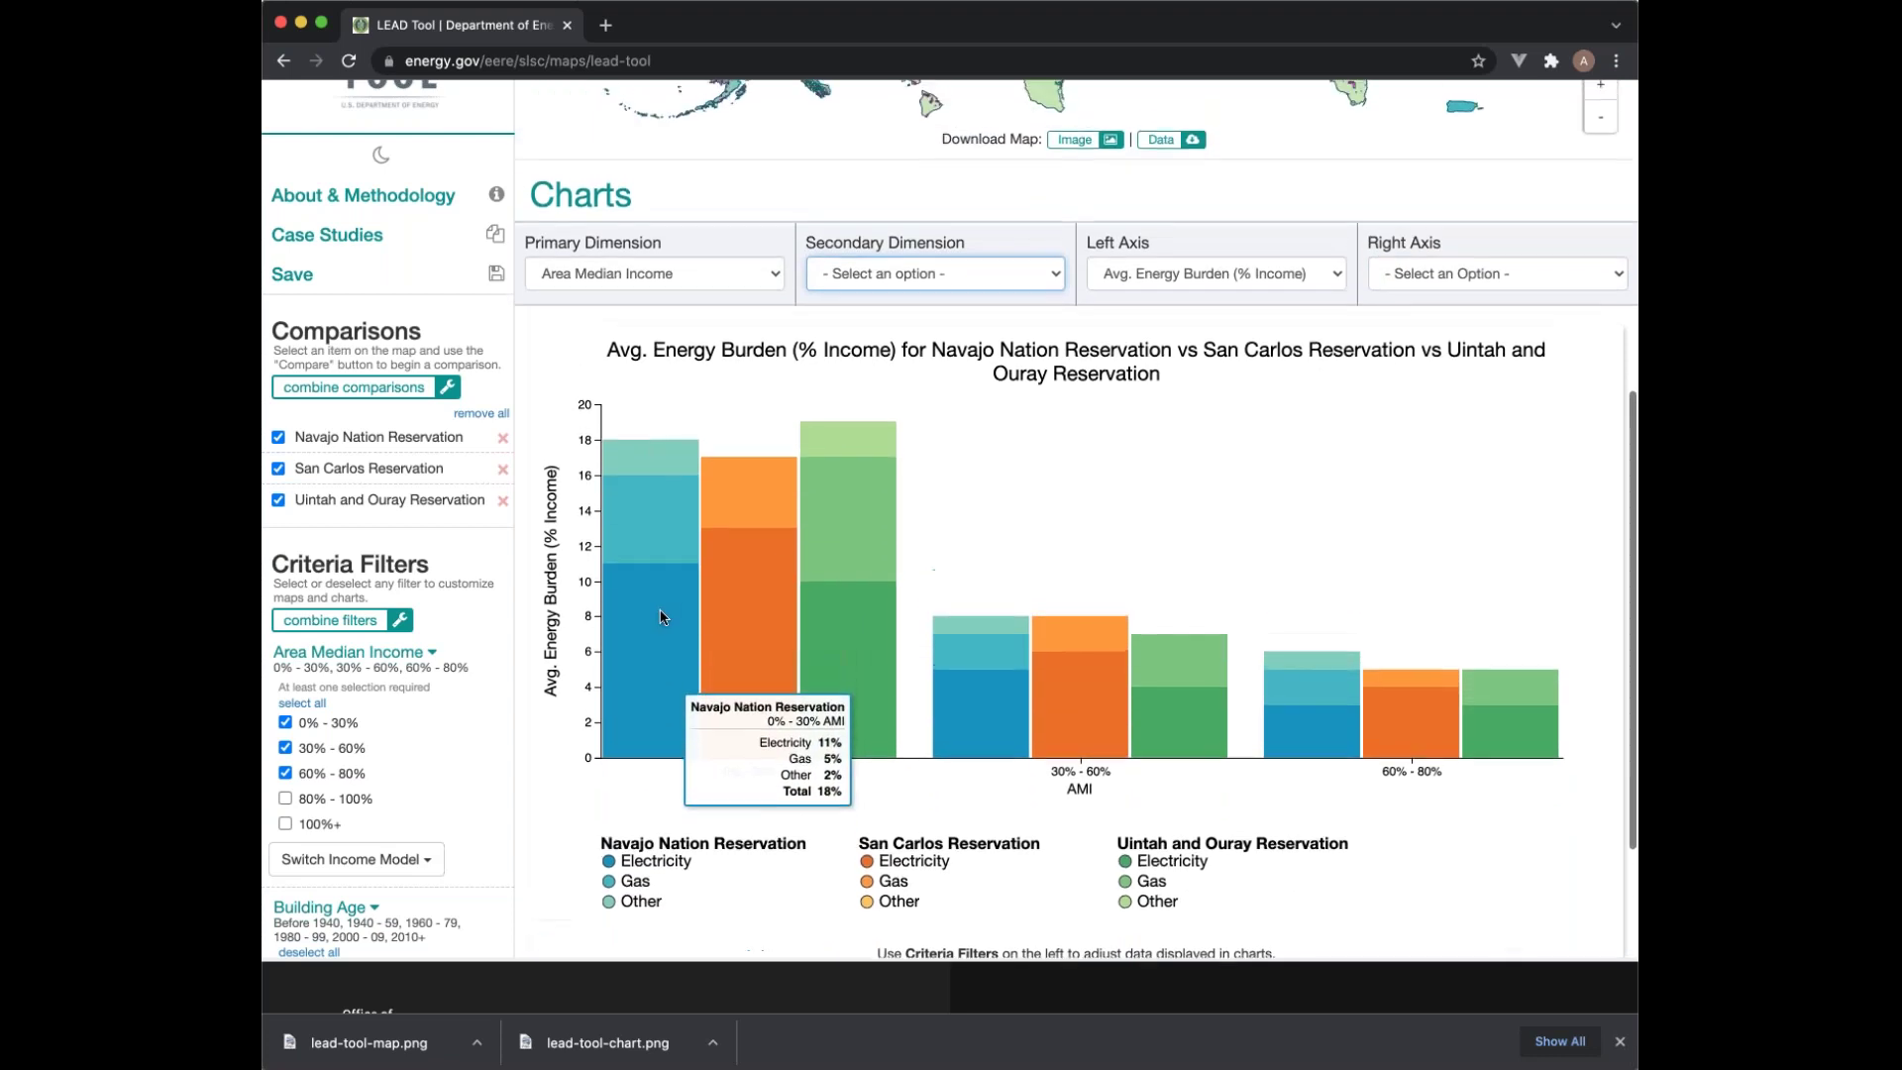
pyautogui.moveTo(1065, 684)
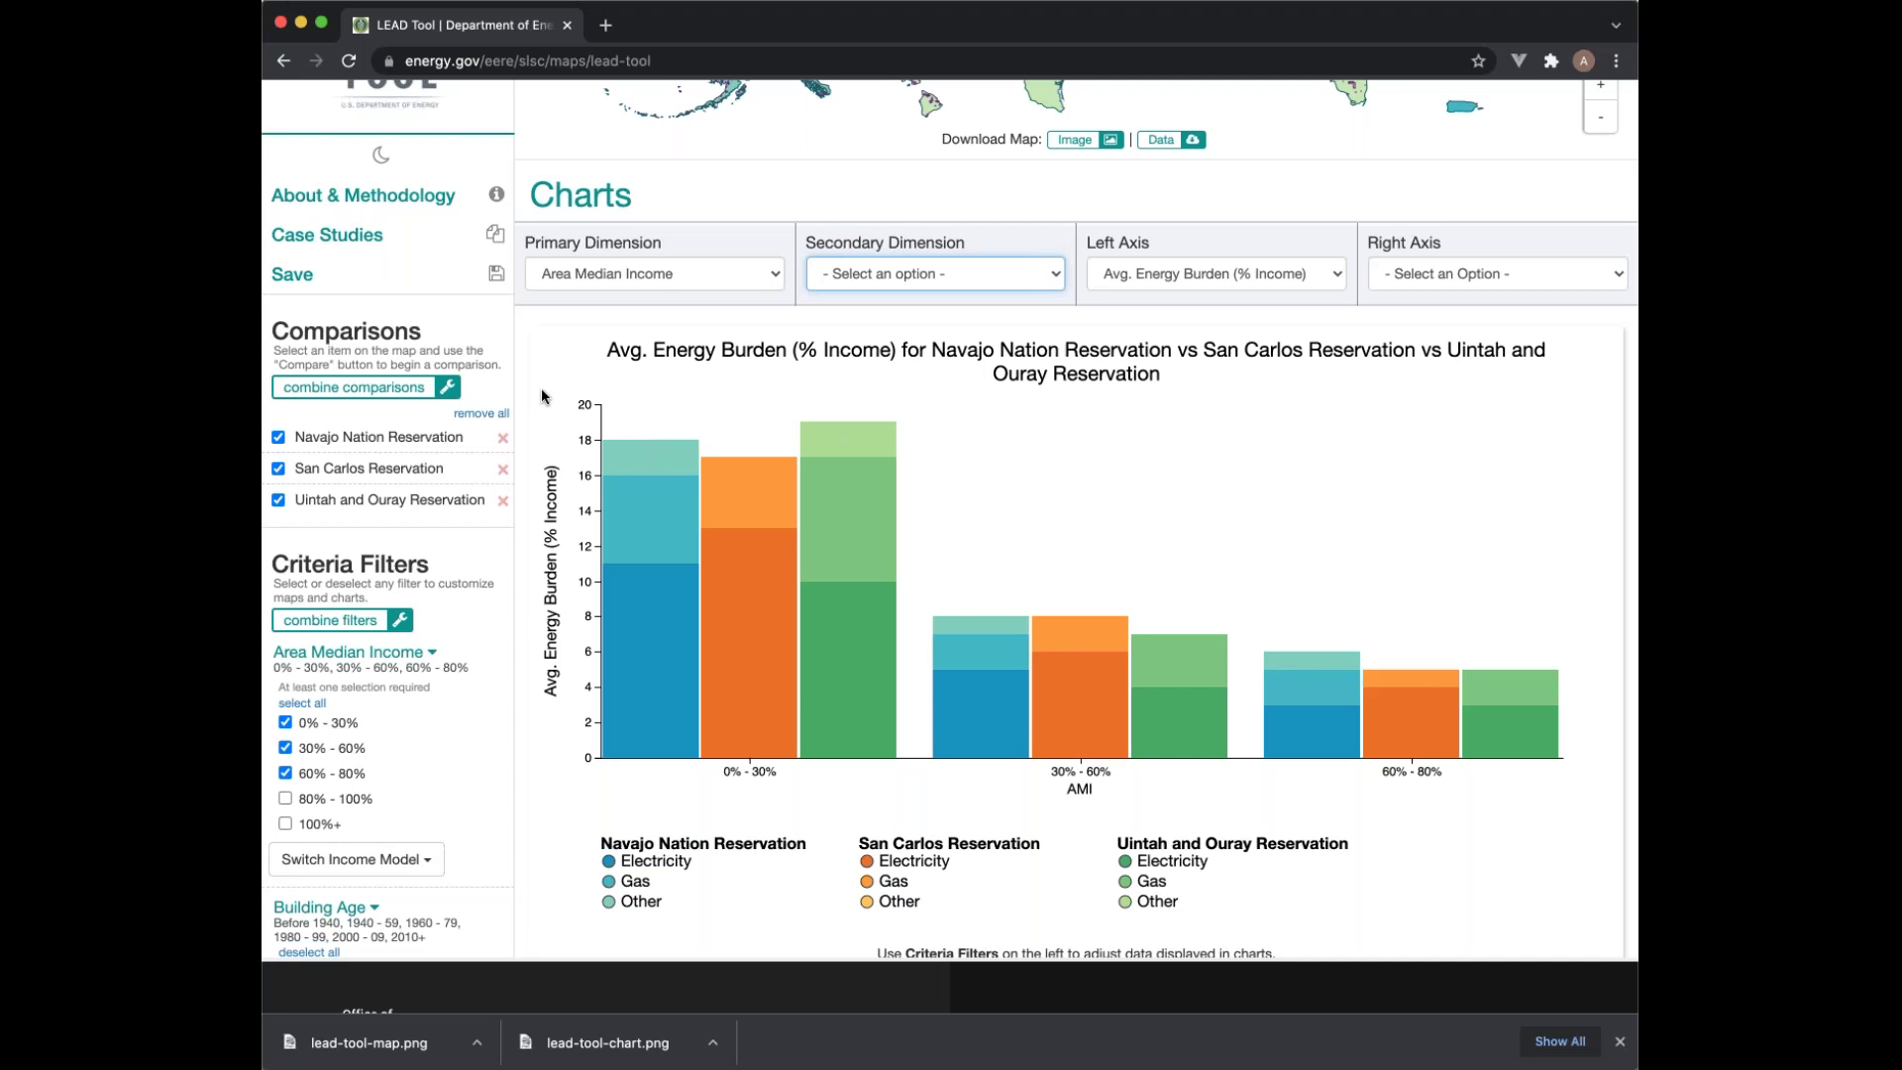
# Step: Remove Uintah and Ouray Reservation from the comparisons and open the census tracts of Ute Mountain Reservation on the map
pyautogui.scroll(10, 553, 381)
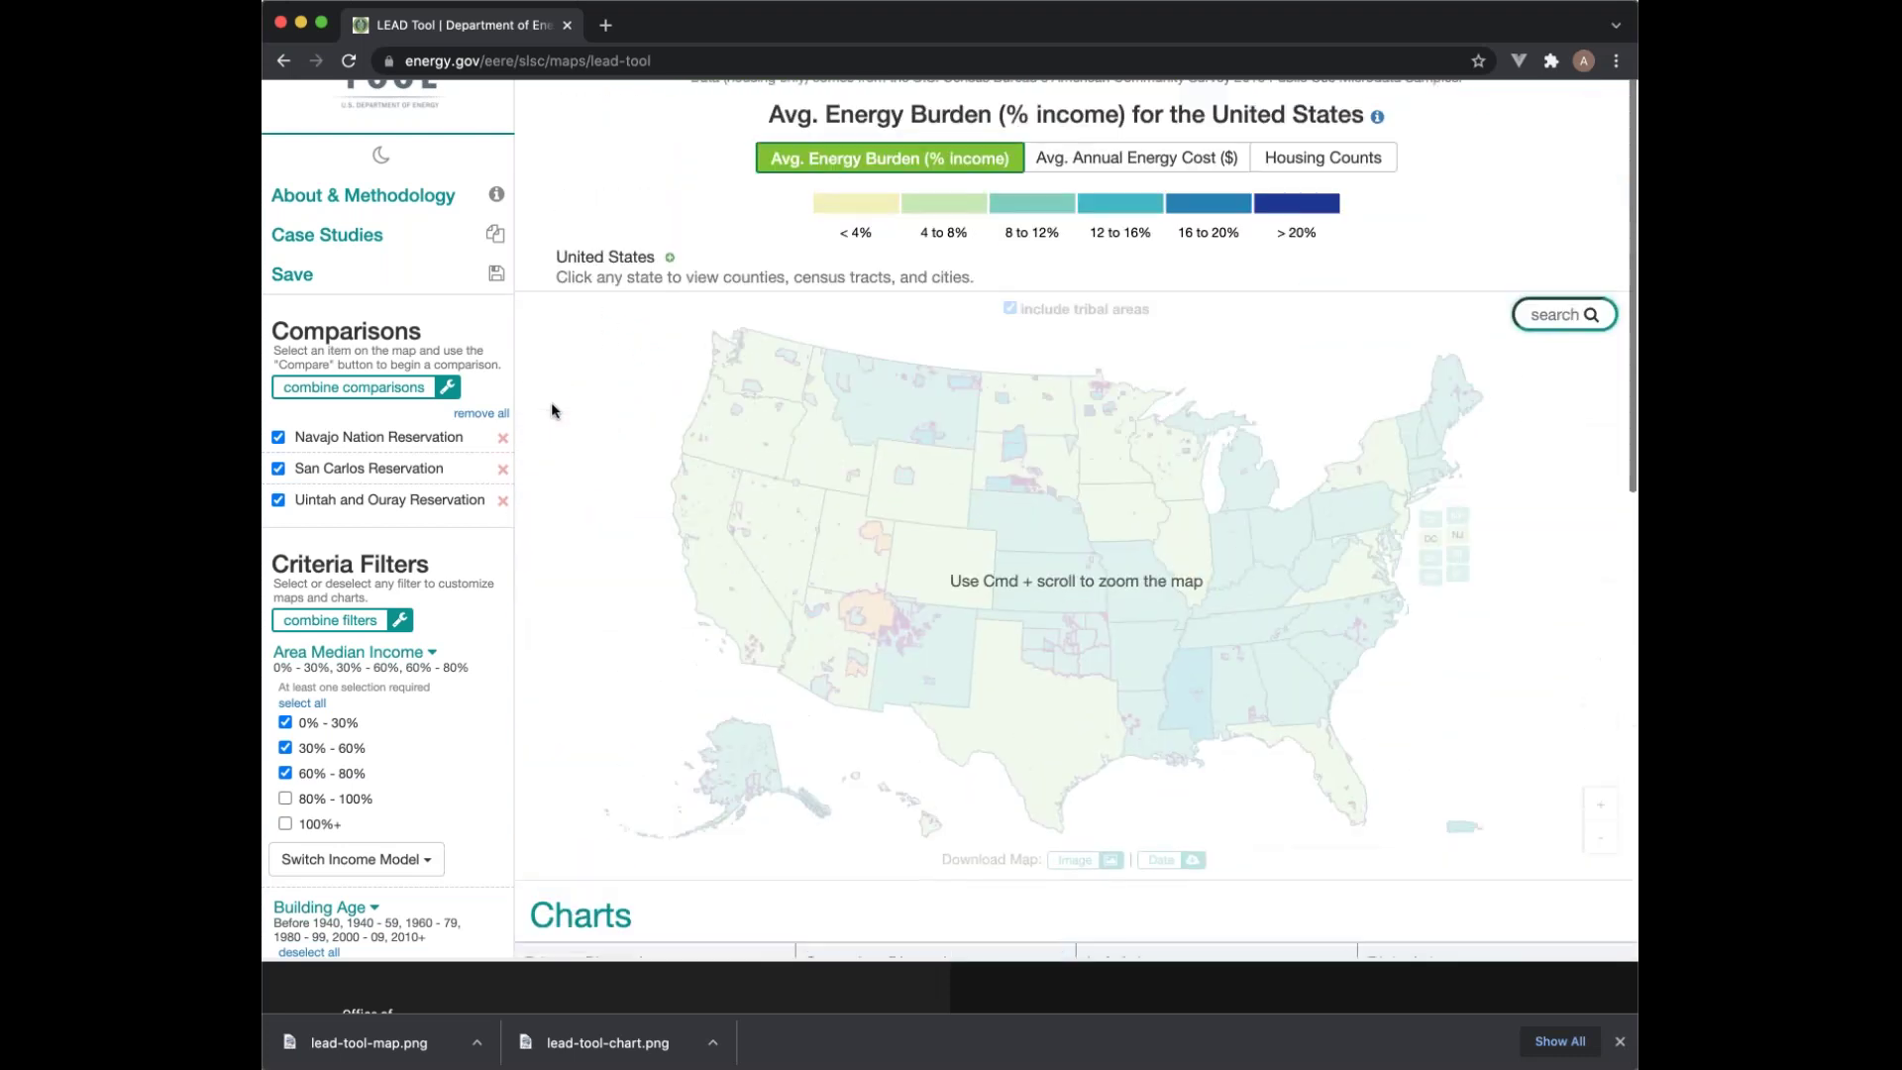
pyautogui.scroll(-7, 553, 410)
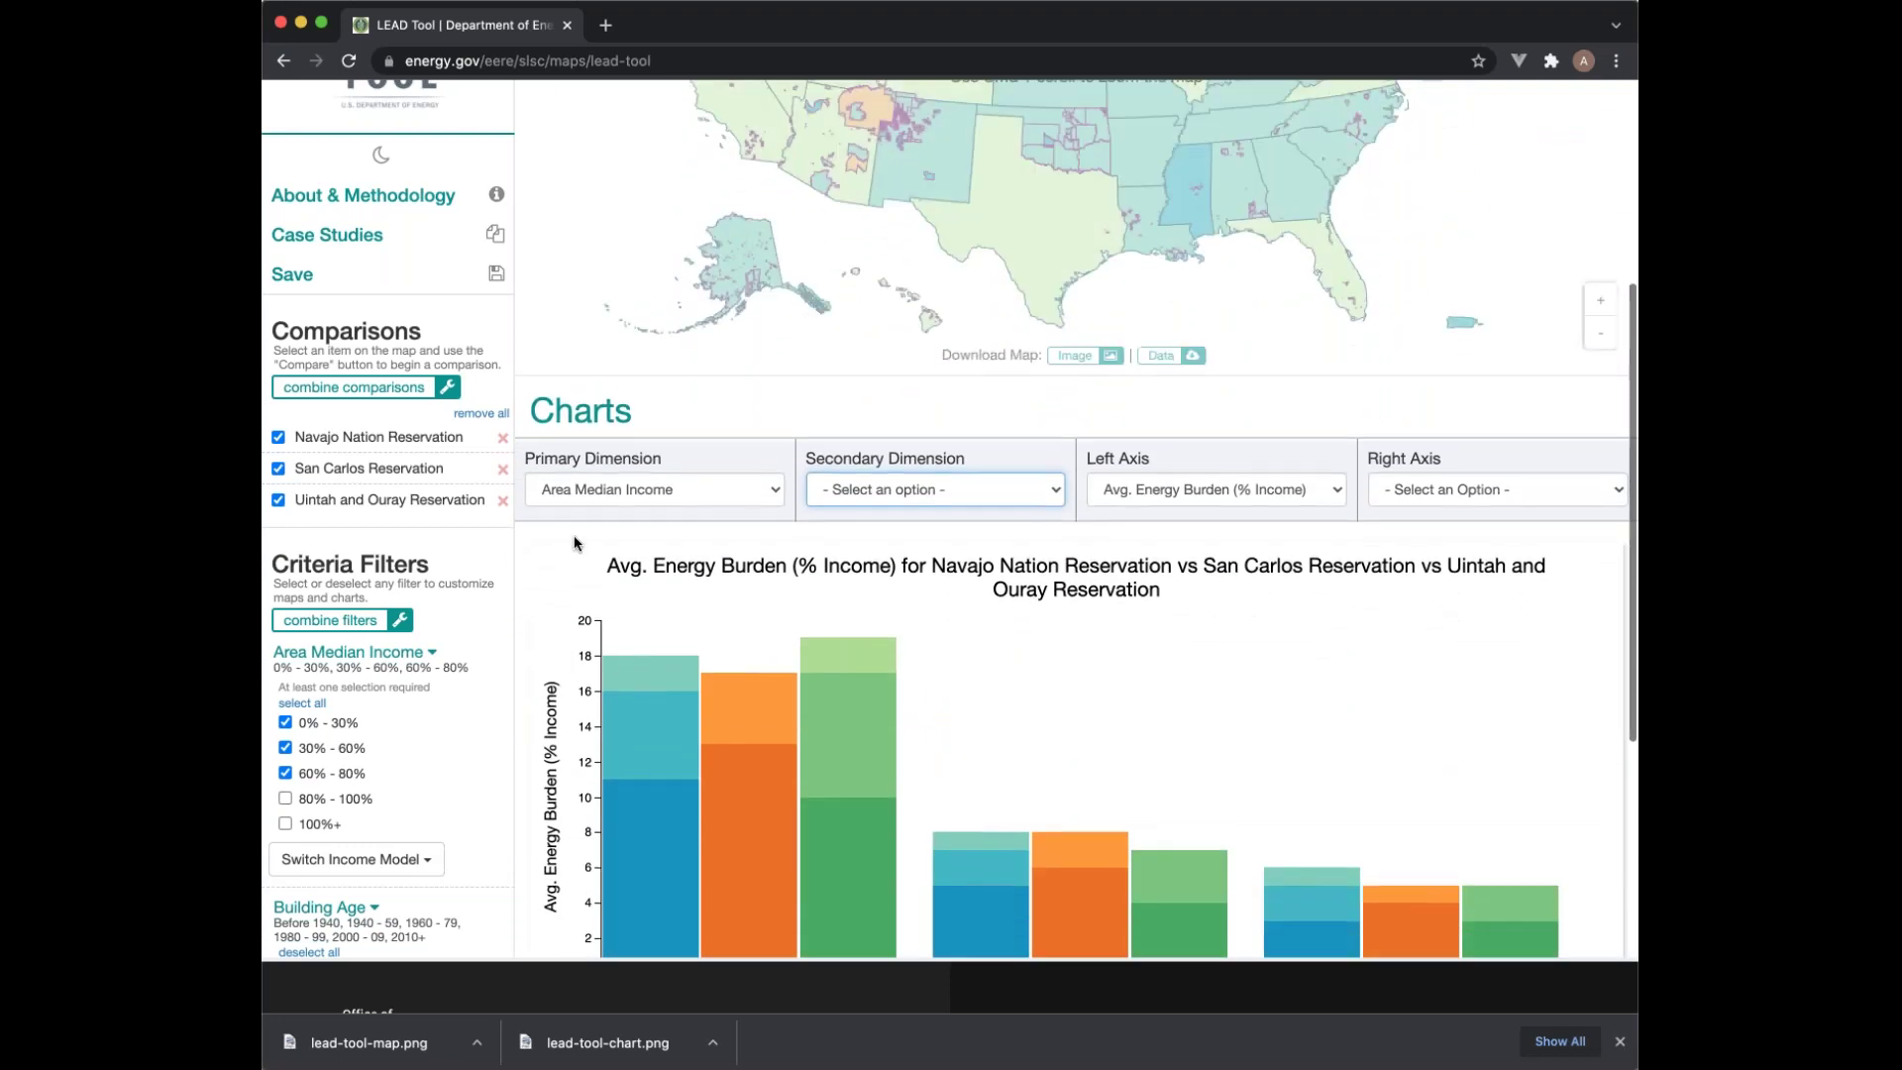
pyautogui.scroll(-1, 574, 540)
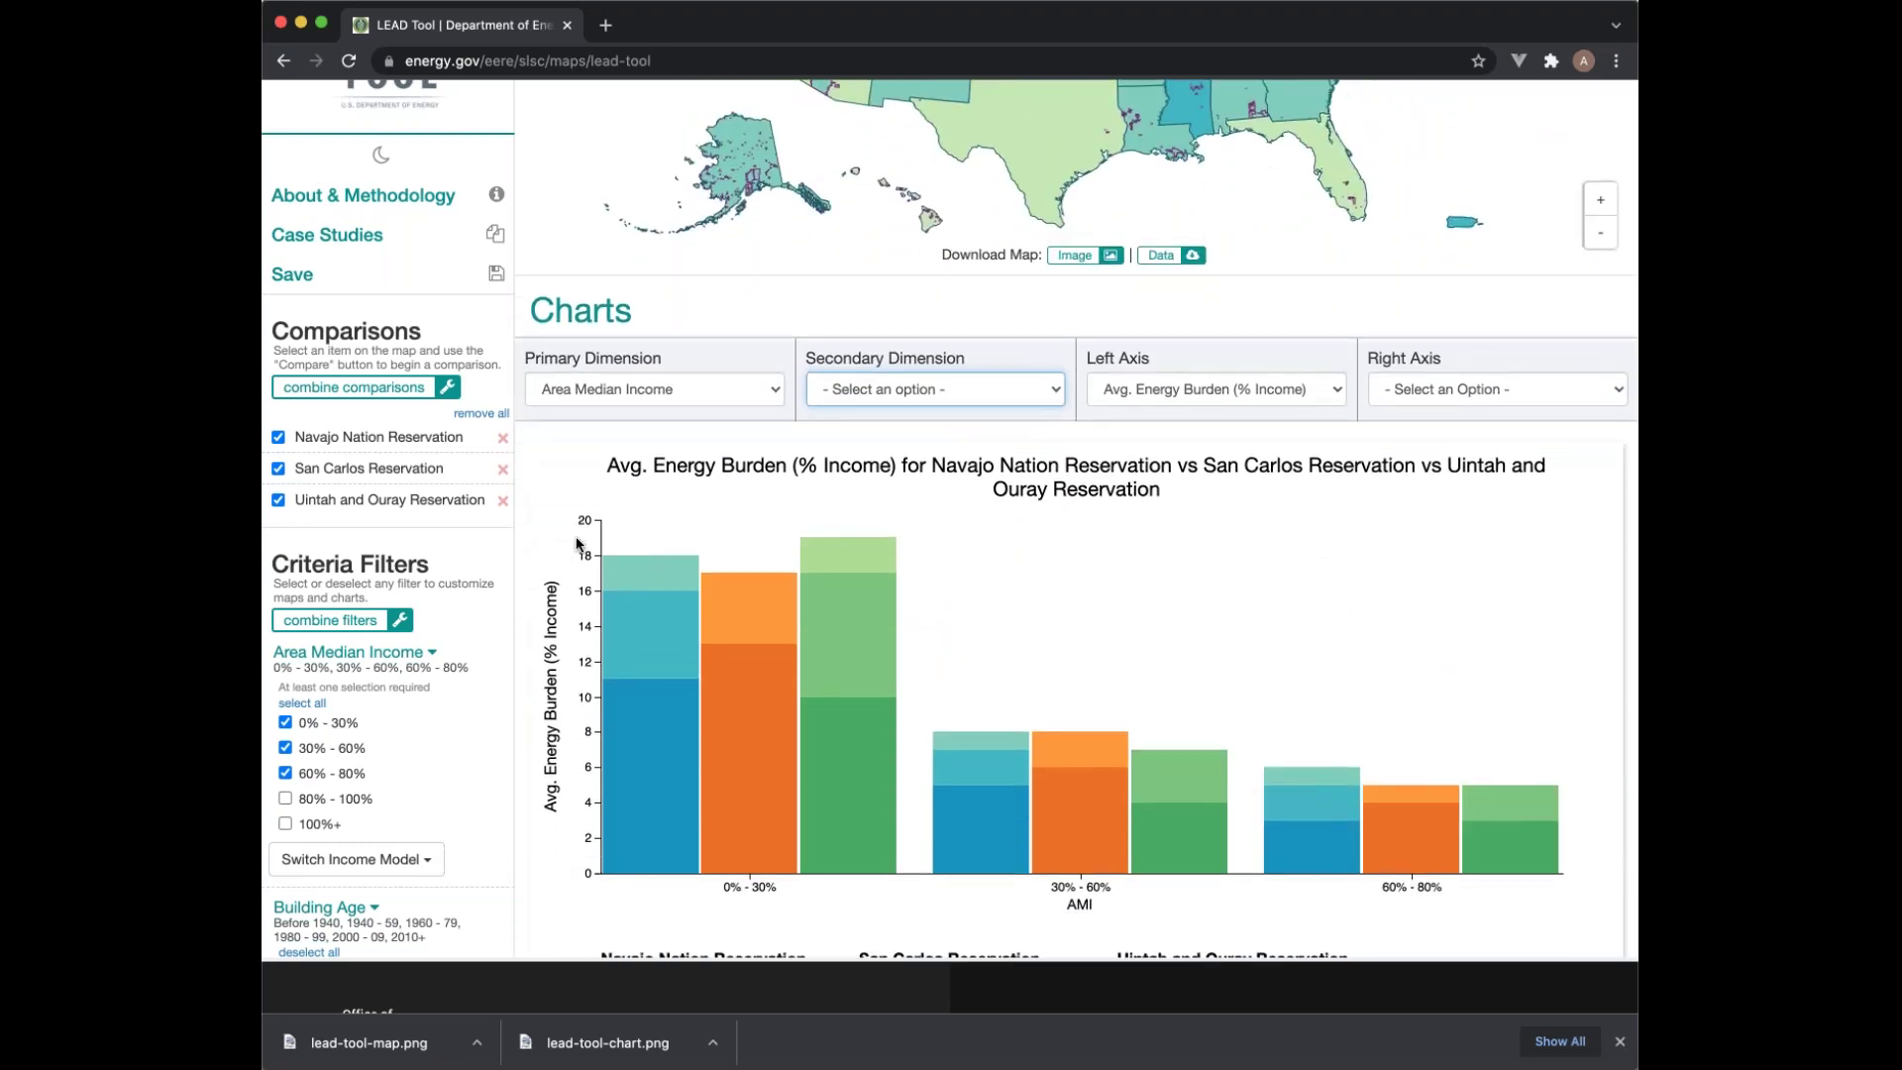
pyautogui.scroll(6, 575, 543)
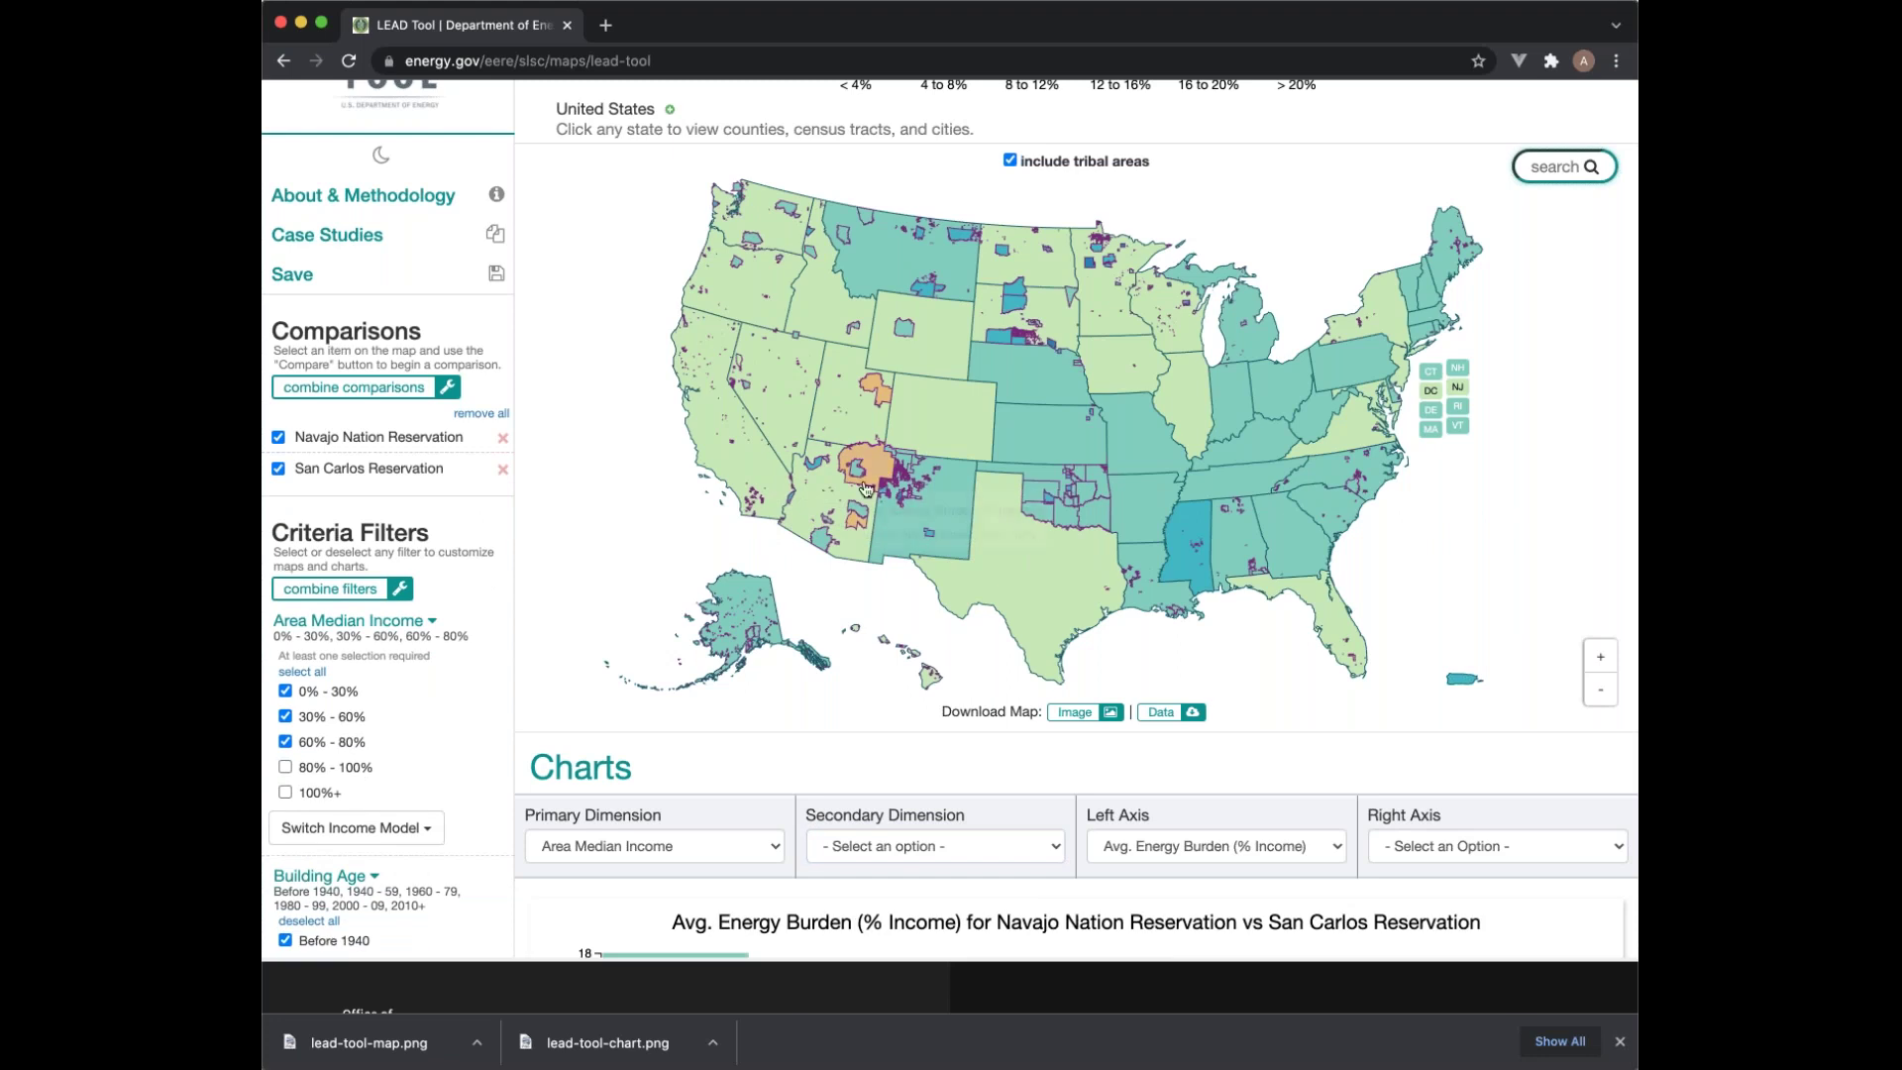
pyautogui.moveTo(871, 475)
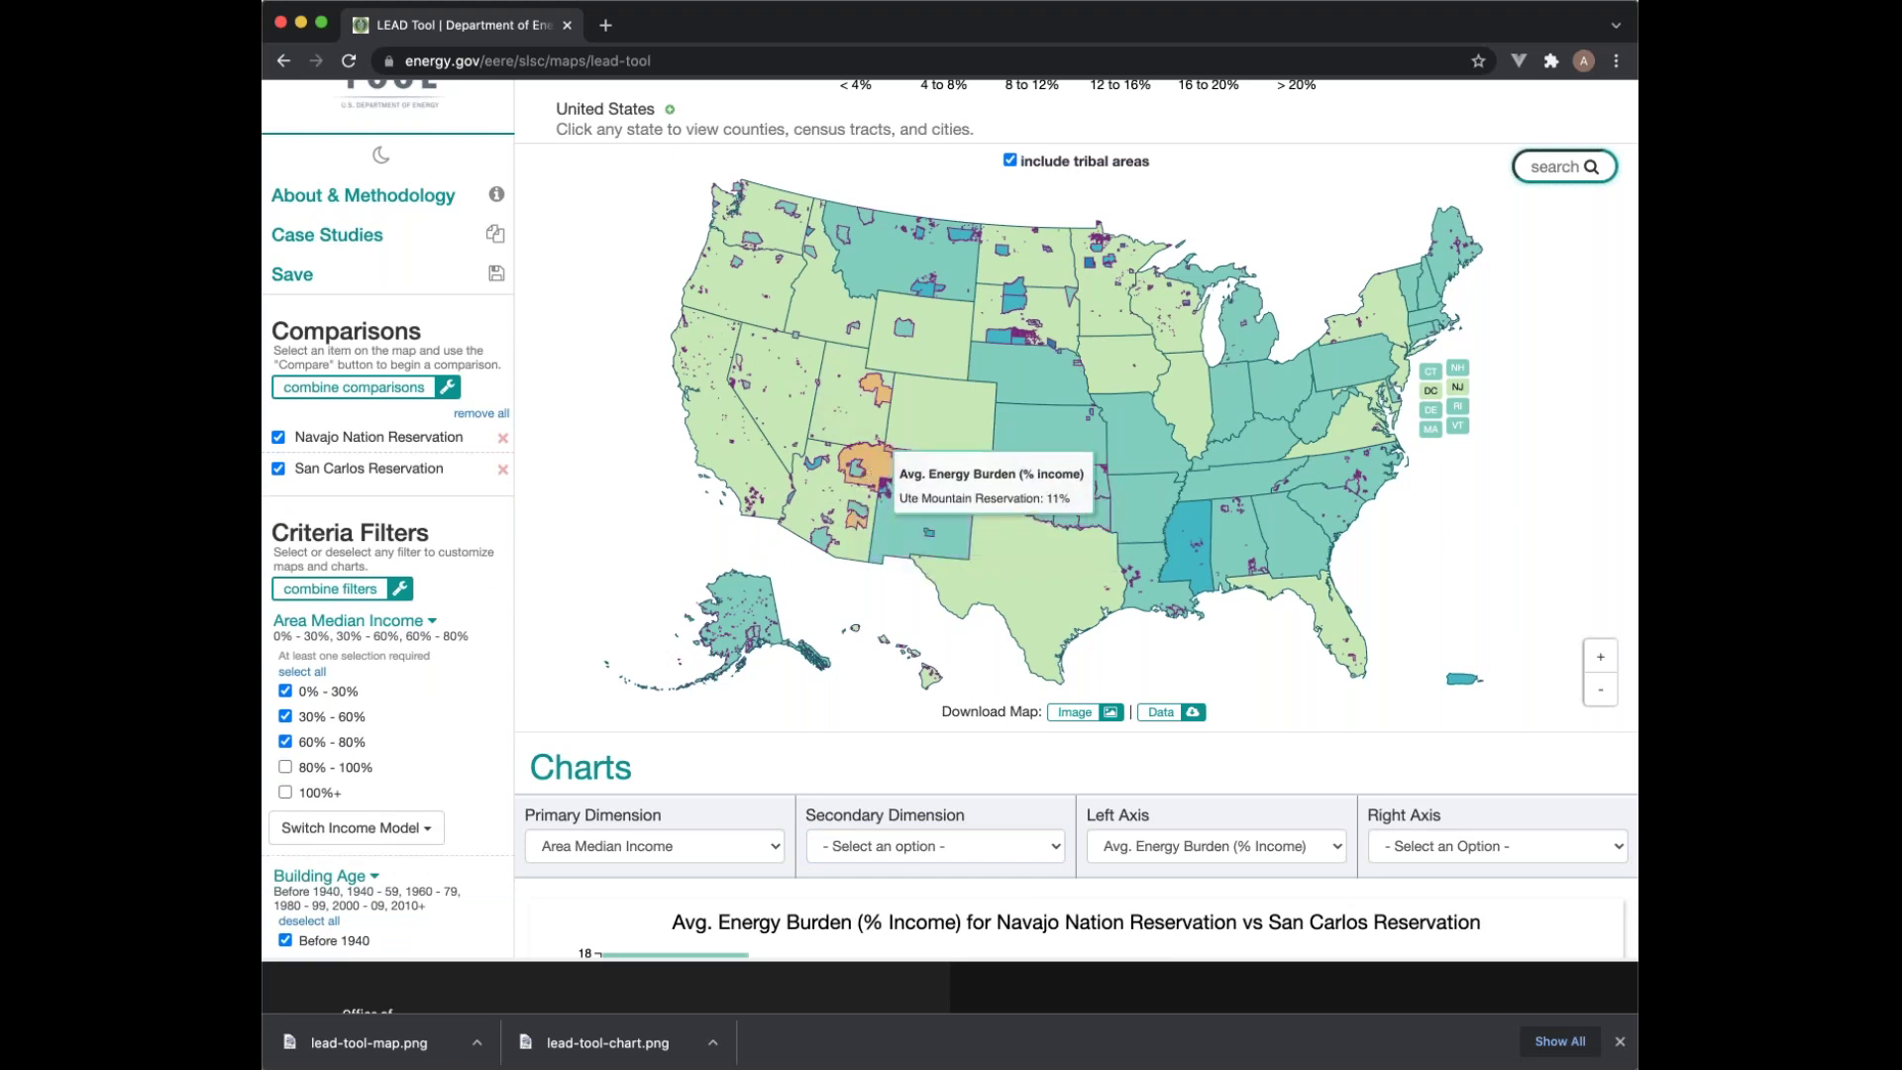
pyautogui.click(884, 483)
pyautogui.click(649, 234)
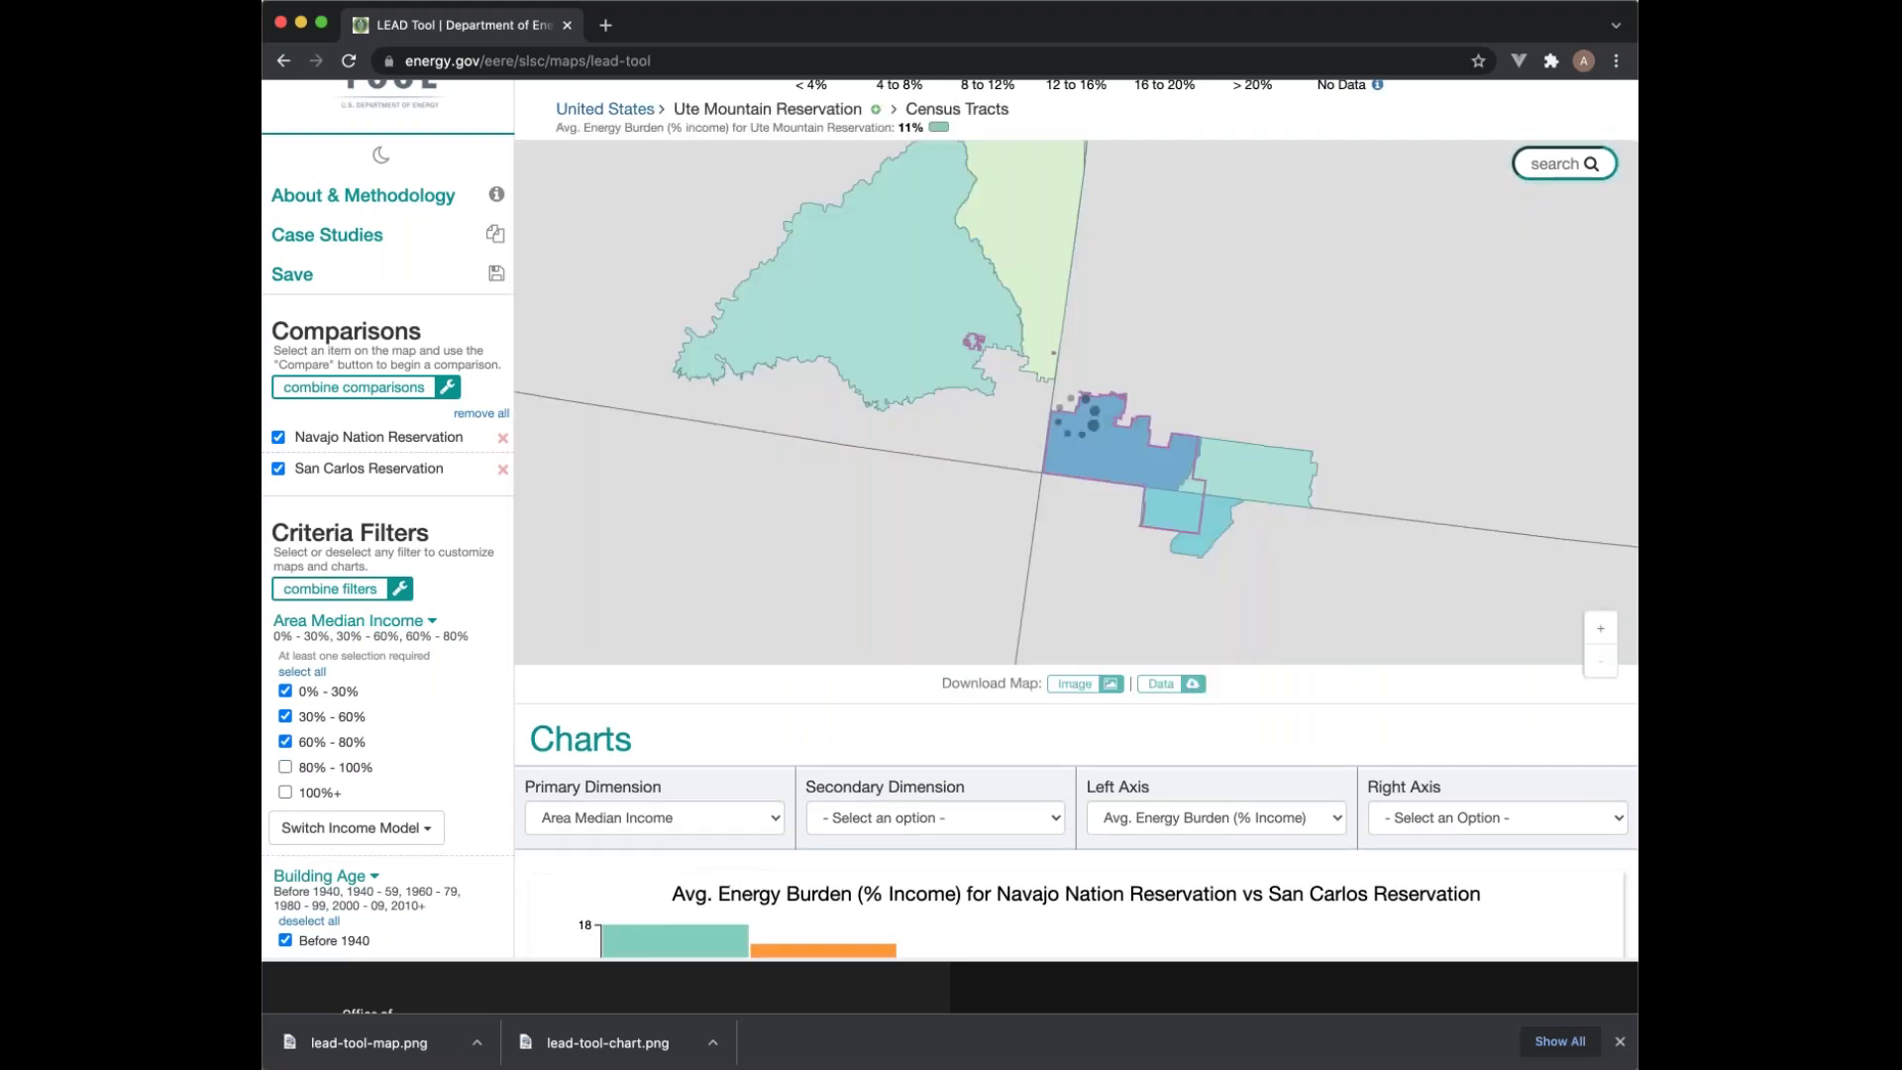
pyautogui.scroll(1, 1042, 399)
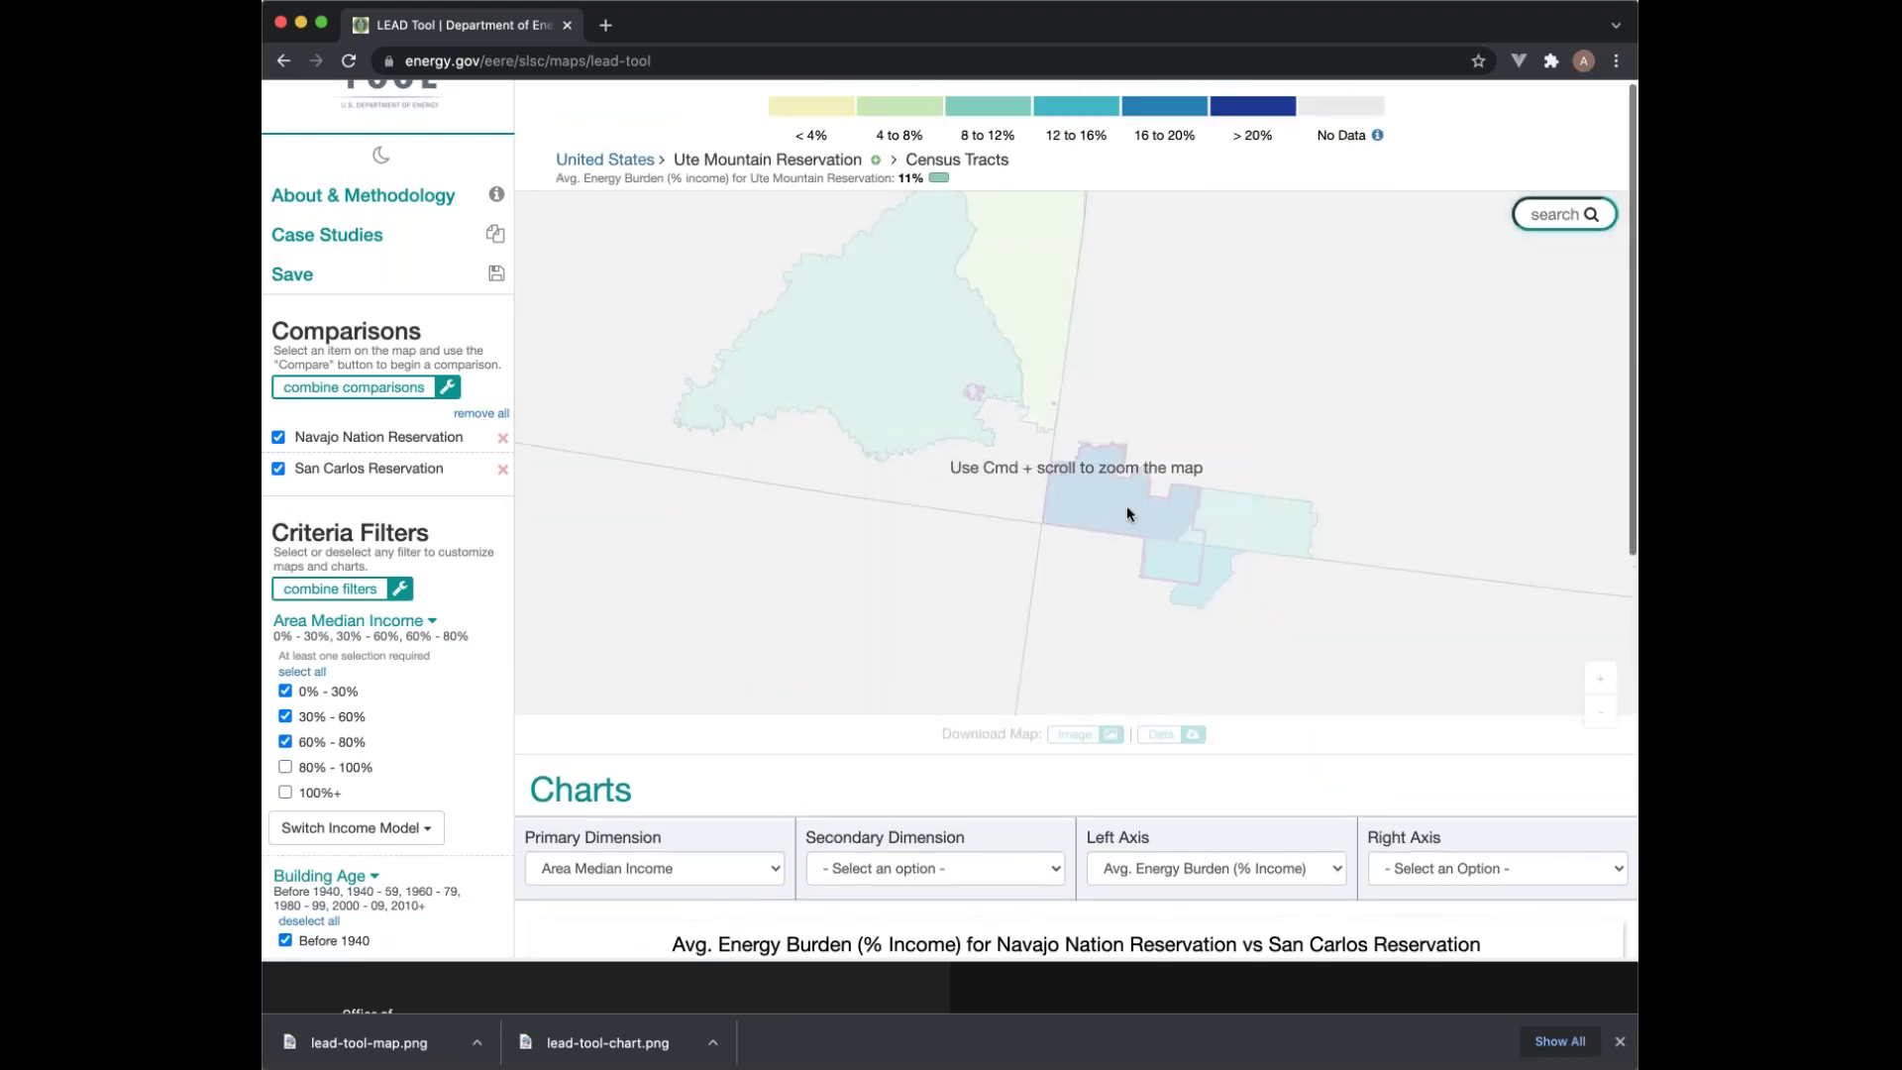
# Step: Add Census Tract 9411 and Census Tract 9404 from the Ute Mountain Reservation map to the comparisons
pyautogui.click(1098, 505)
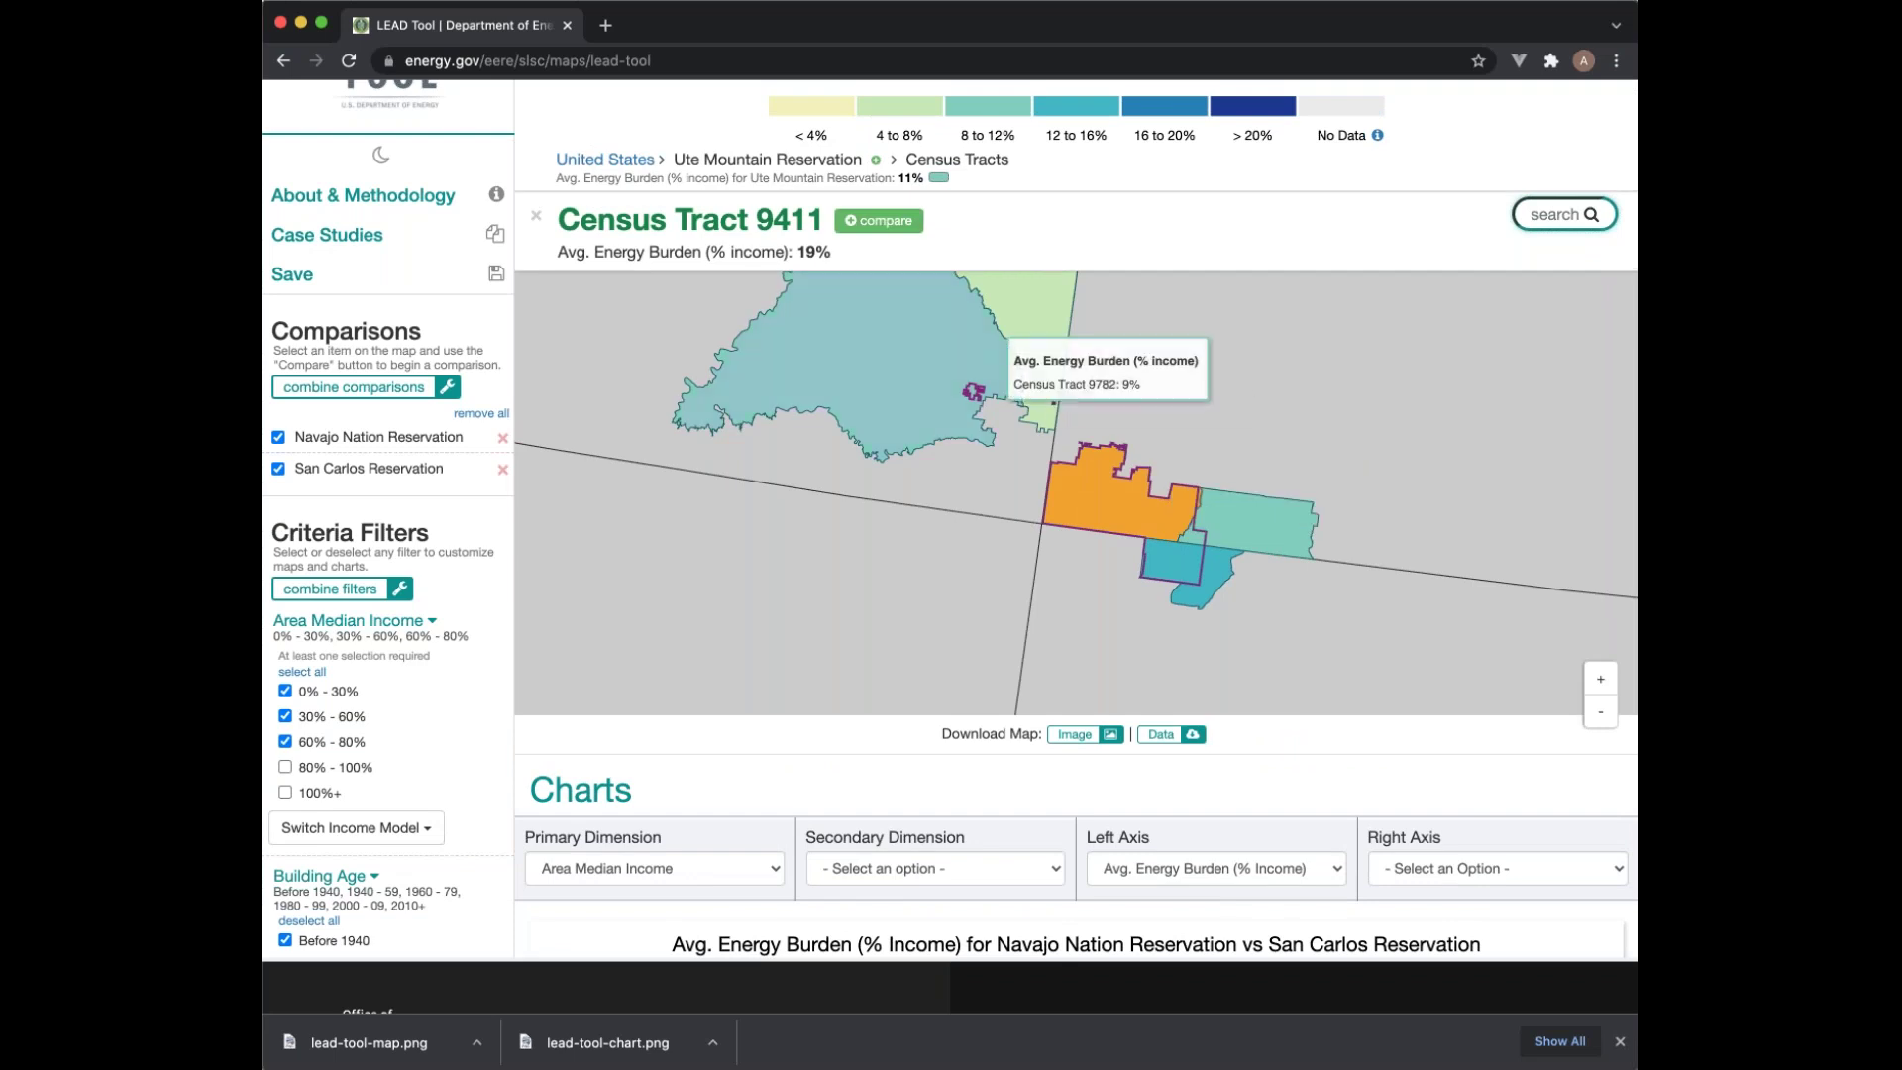
pyautogui.click(877, 221)
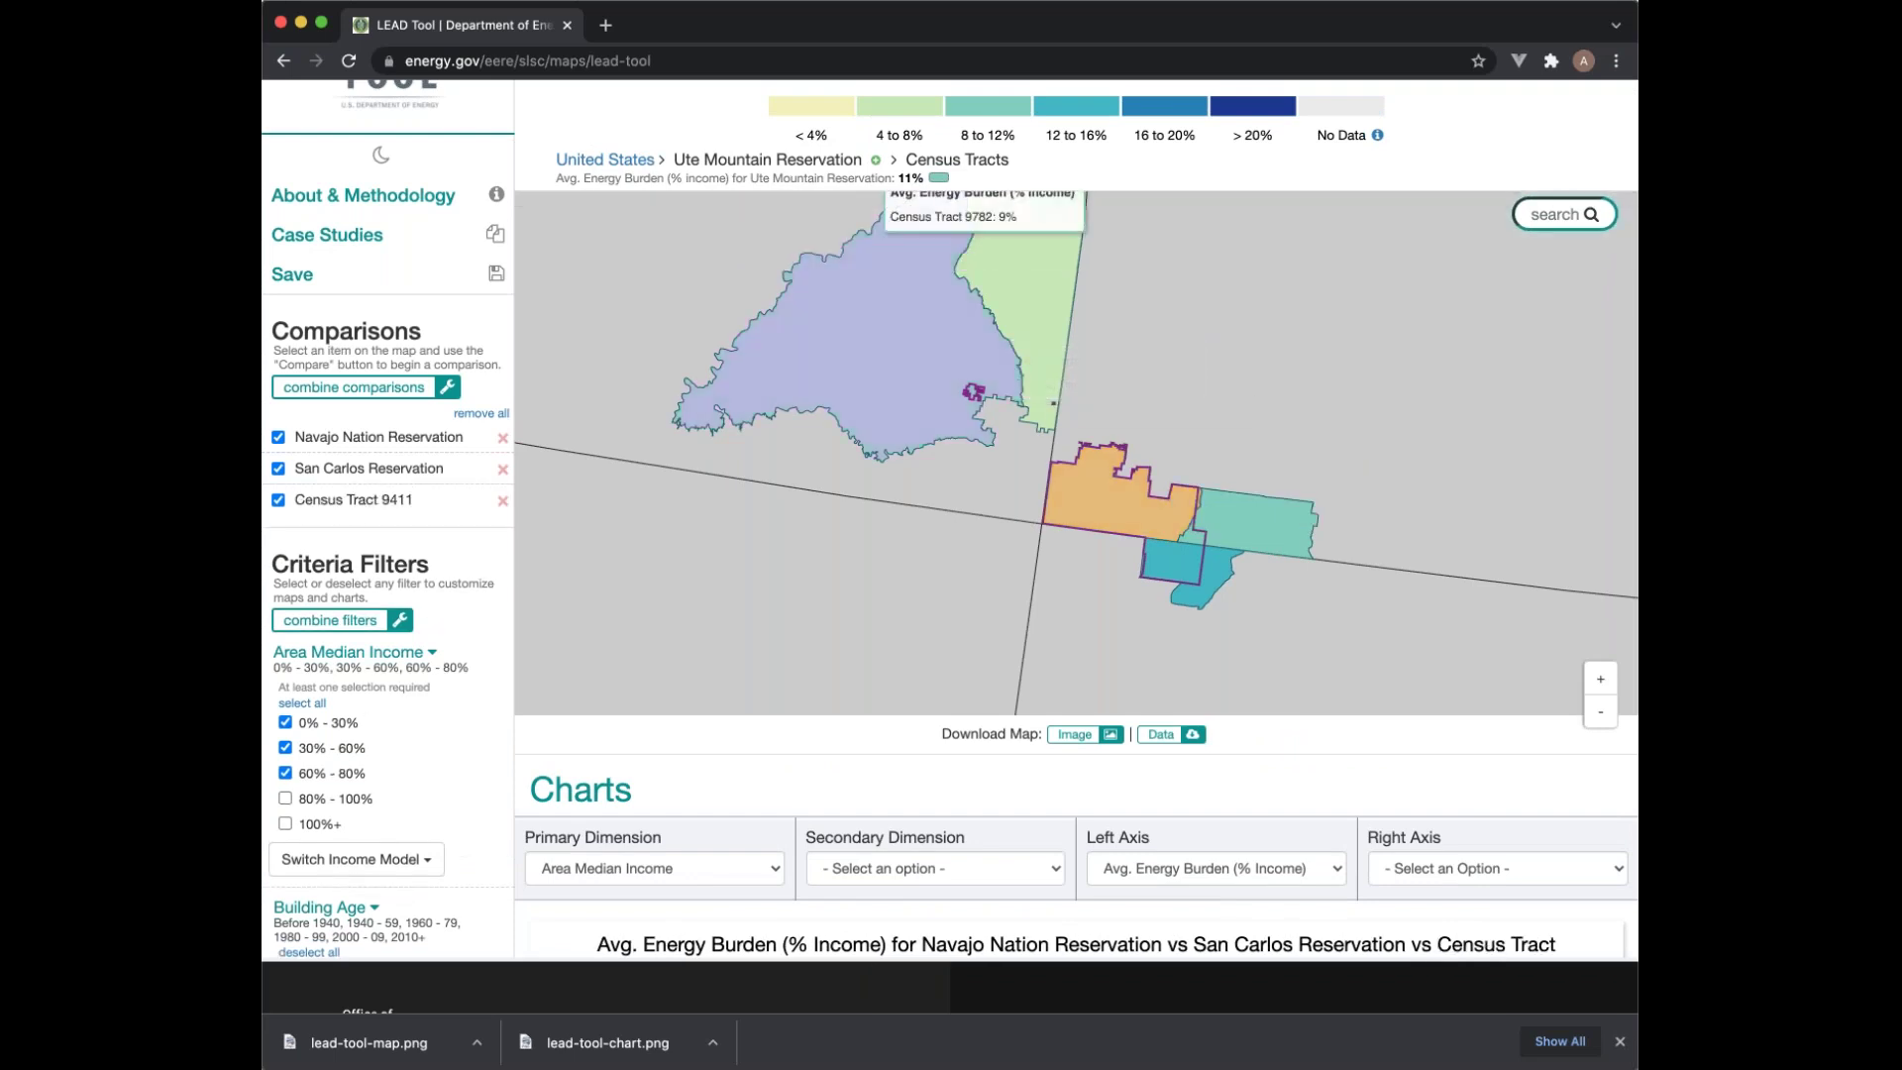
pyautogui.click(1236, 497)
pyautogui.click(878, 221)
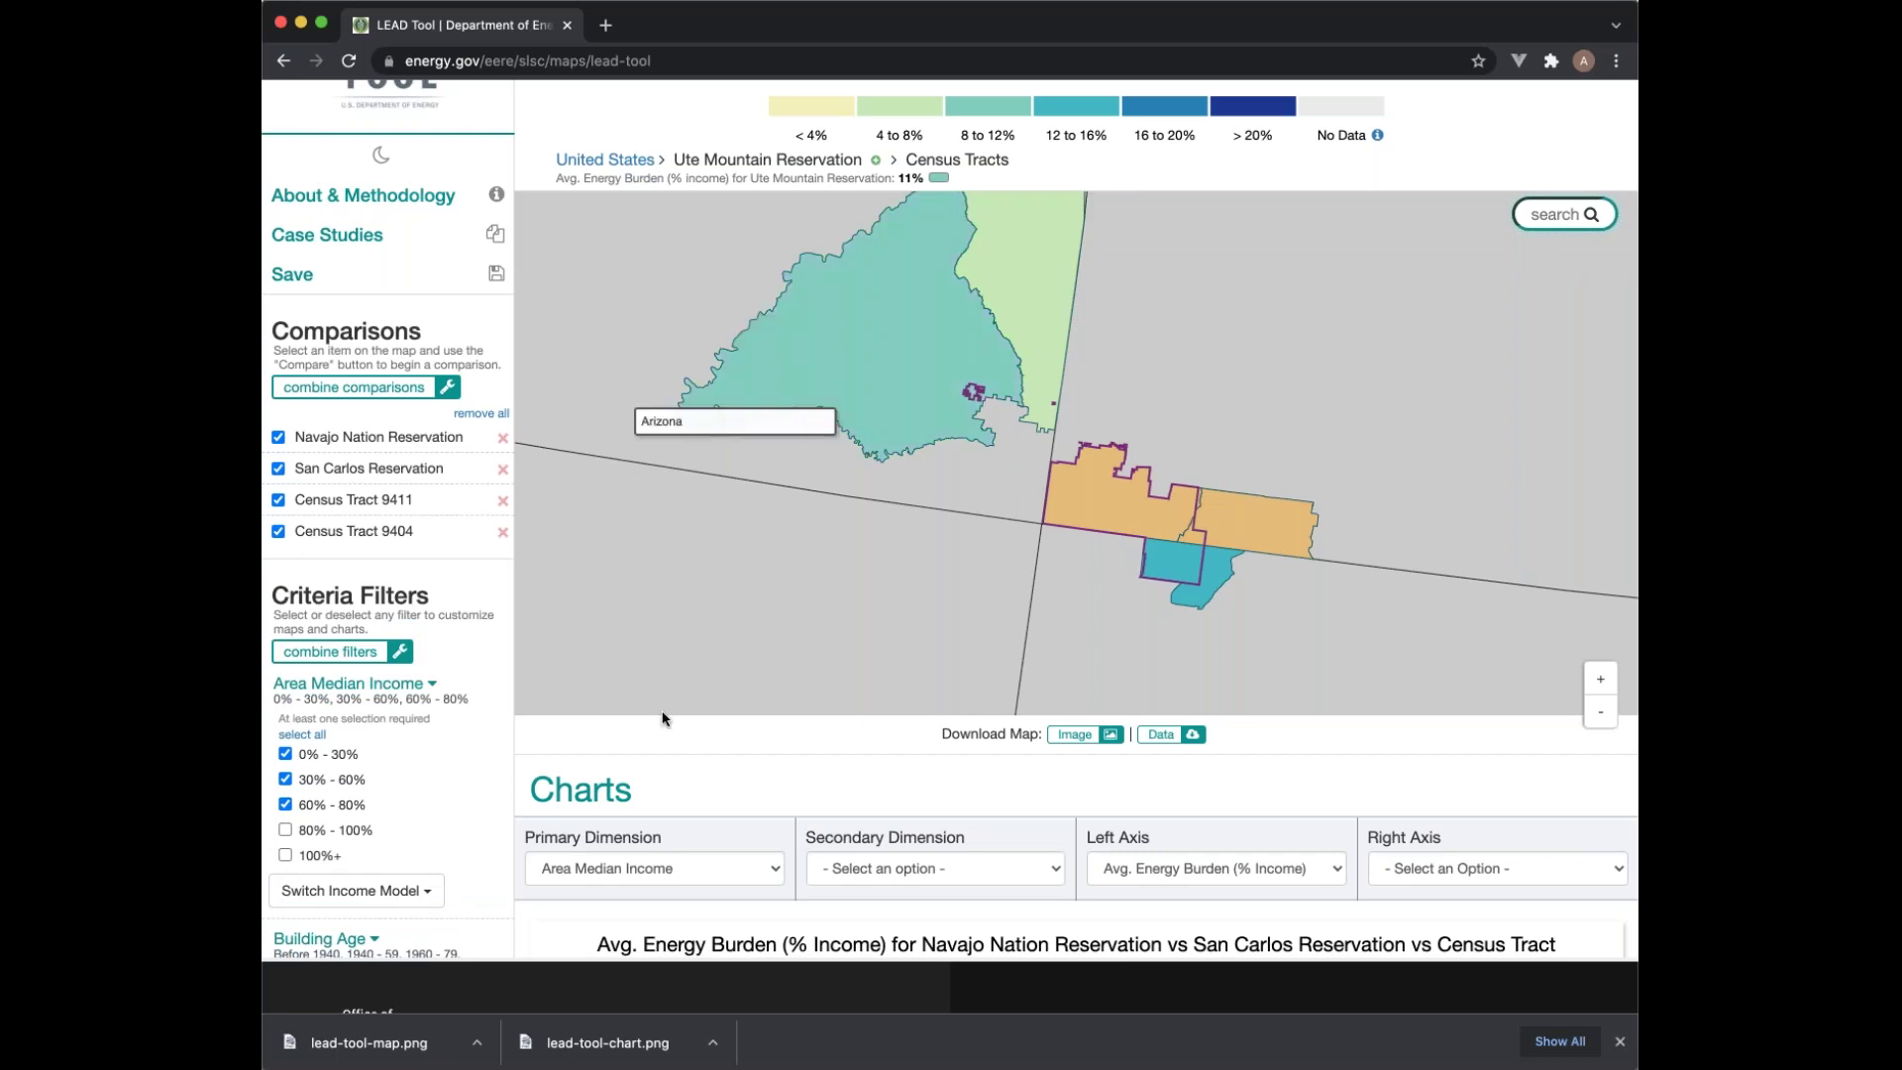
# Step: Examine the energy burden chart comparing Navajo Nation and San Carlos Reservations with Census Tracts 9411 and 9404
pyautogui.scroll(-10, 663, 719)
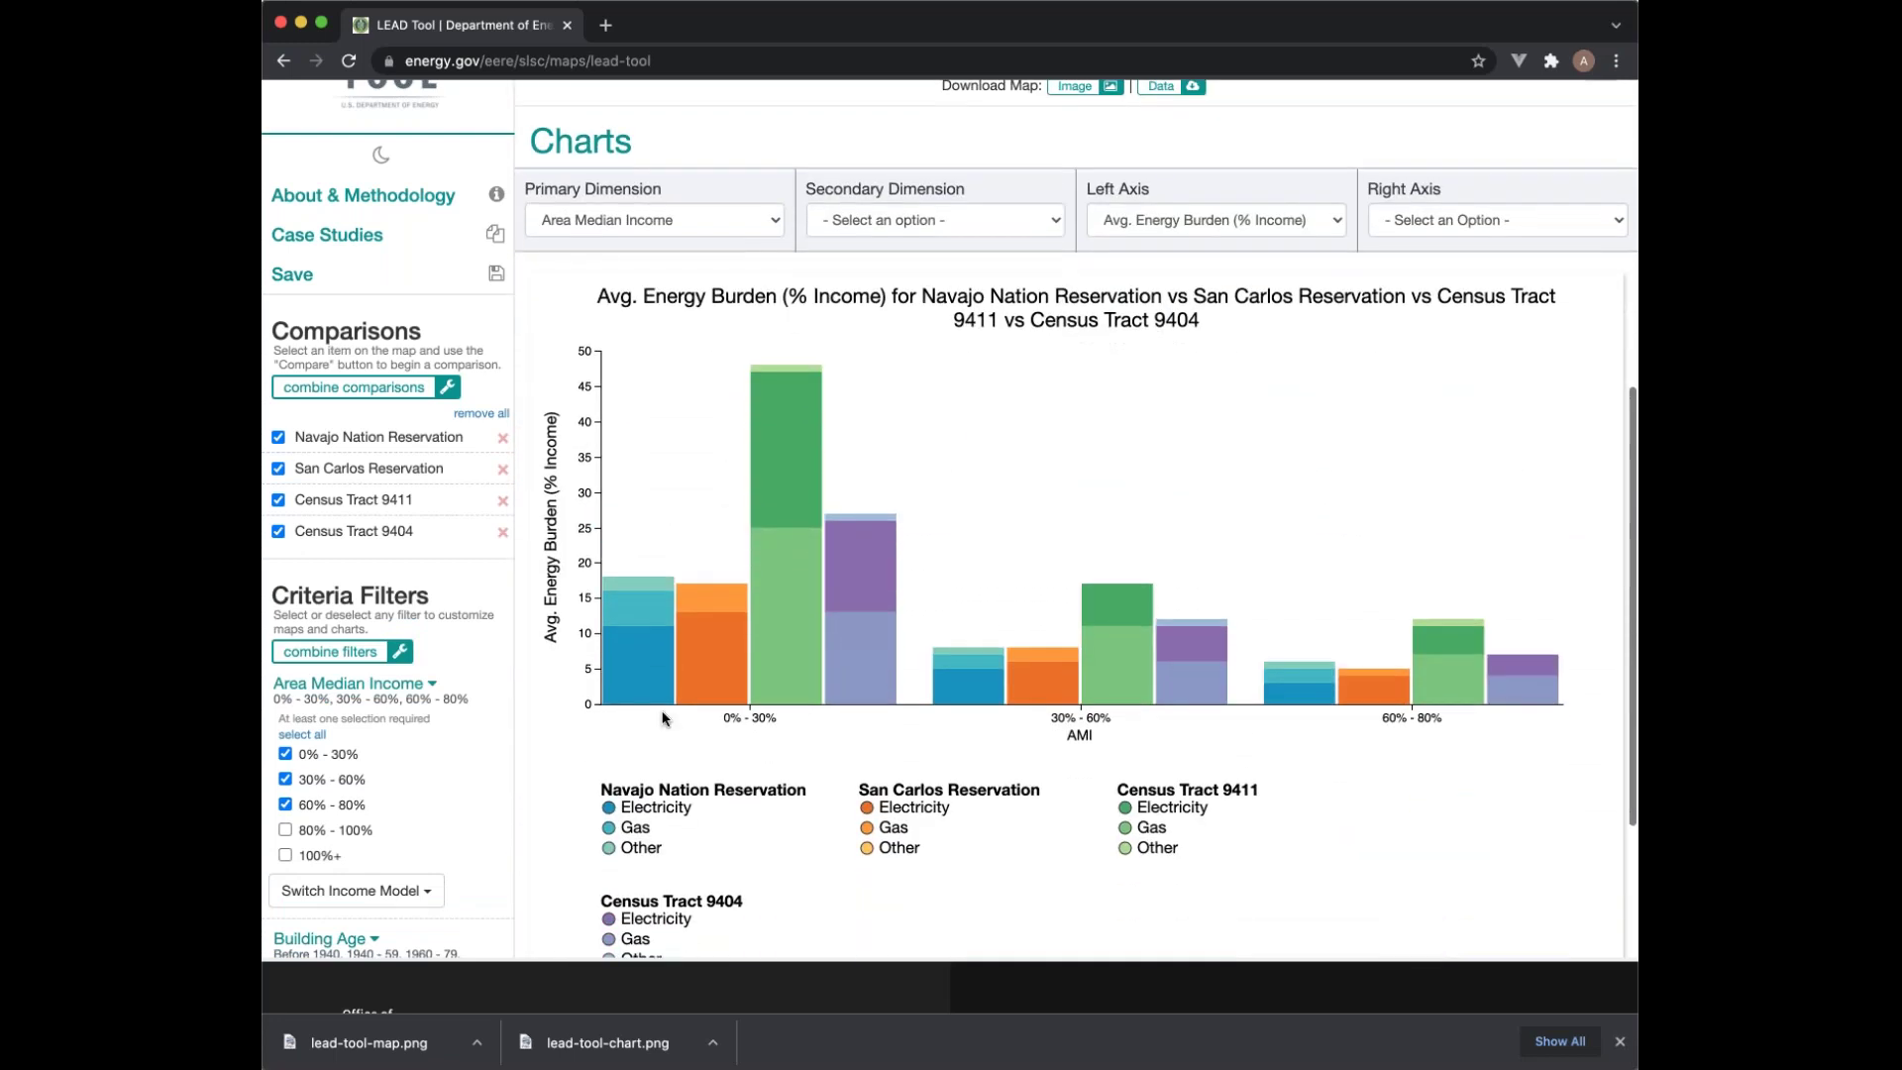
pyautogui.scroll(-2, 663, 718)
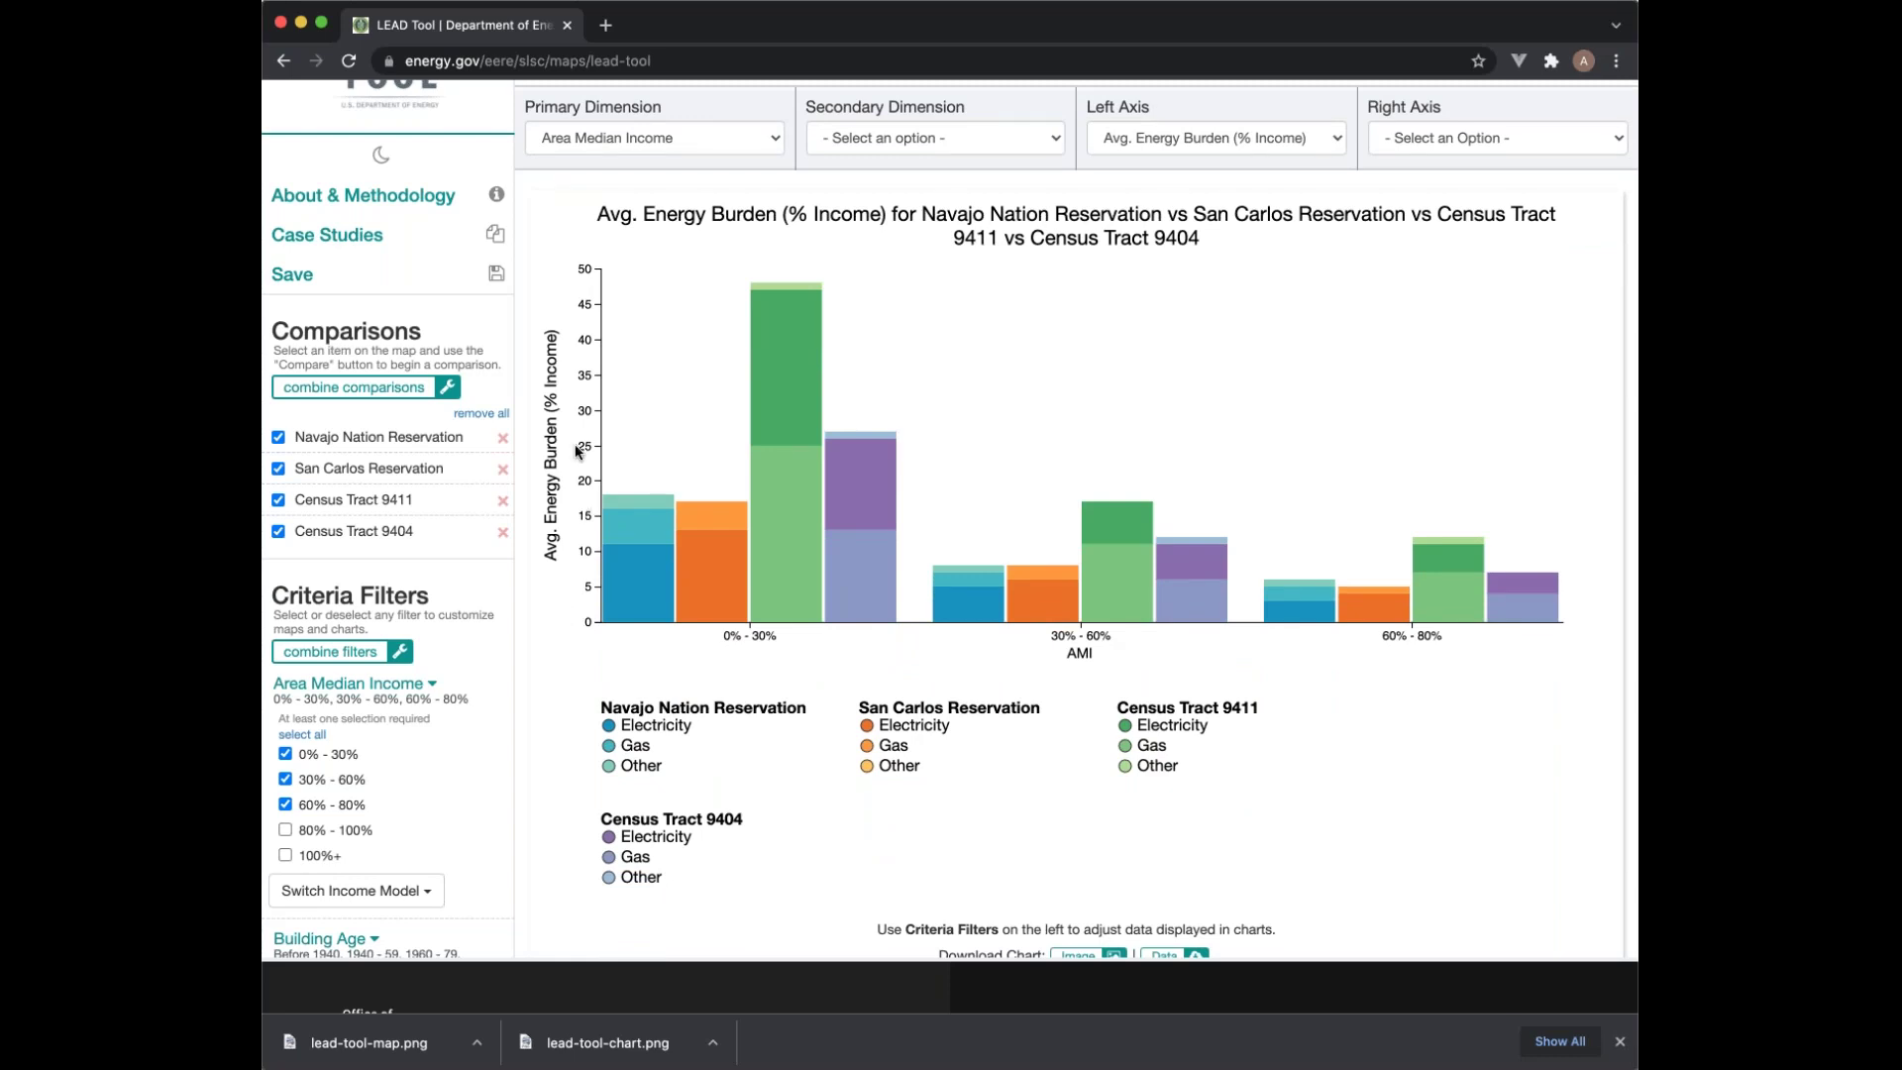
pyautogui.scroll(1, 577, 453)
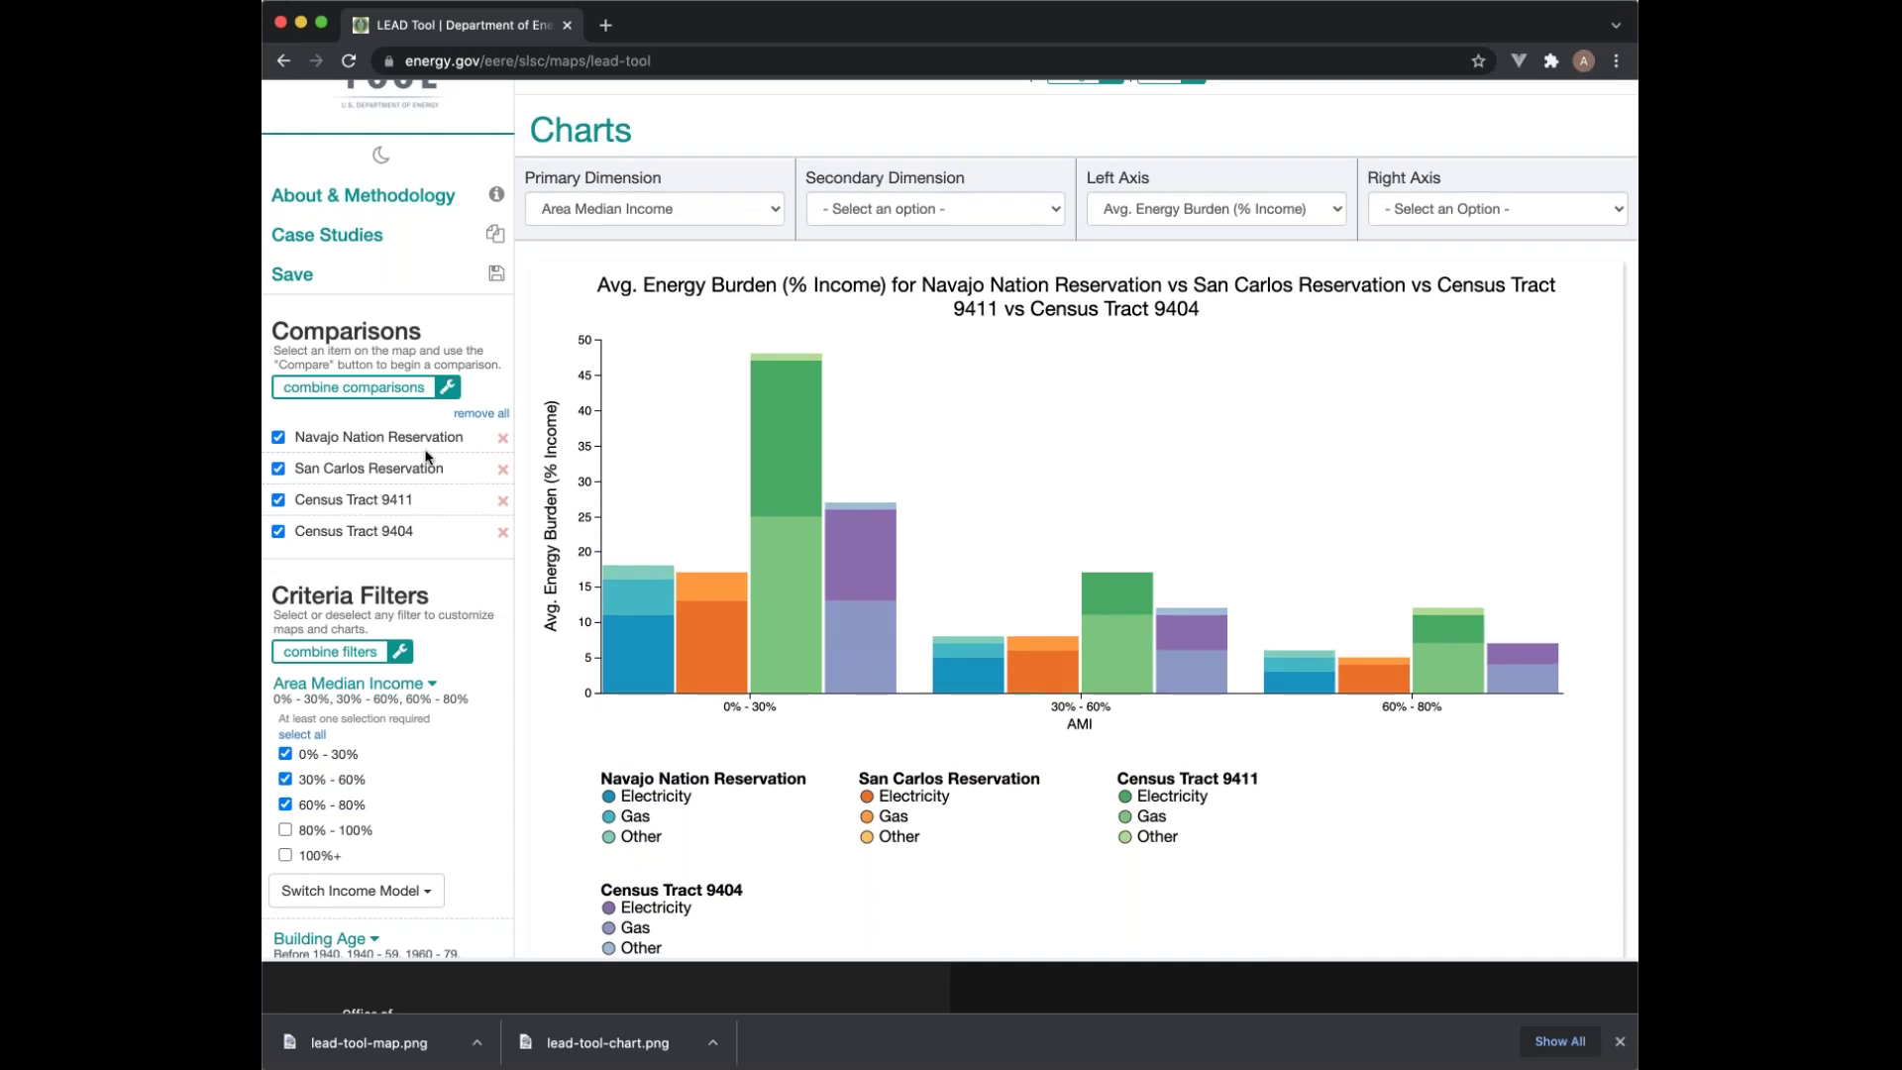
pyautogui.scroll(2, 533, 398)
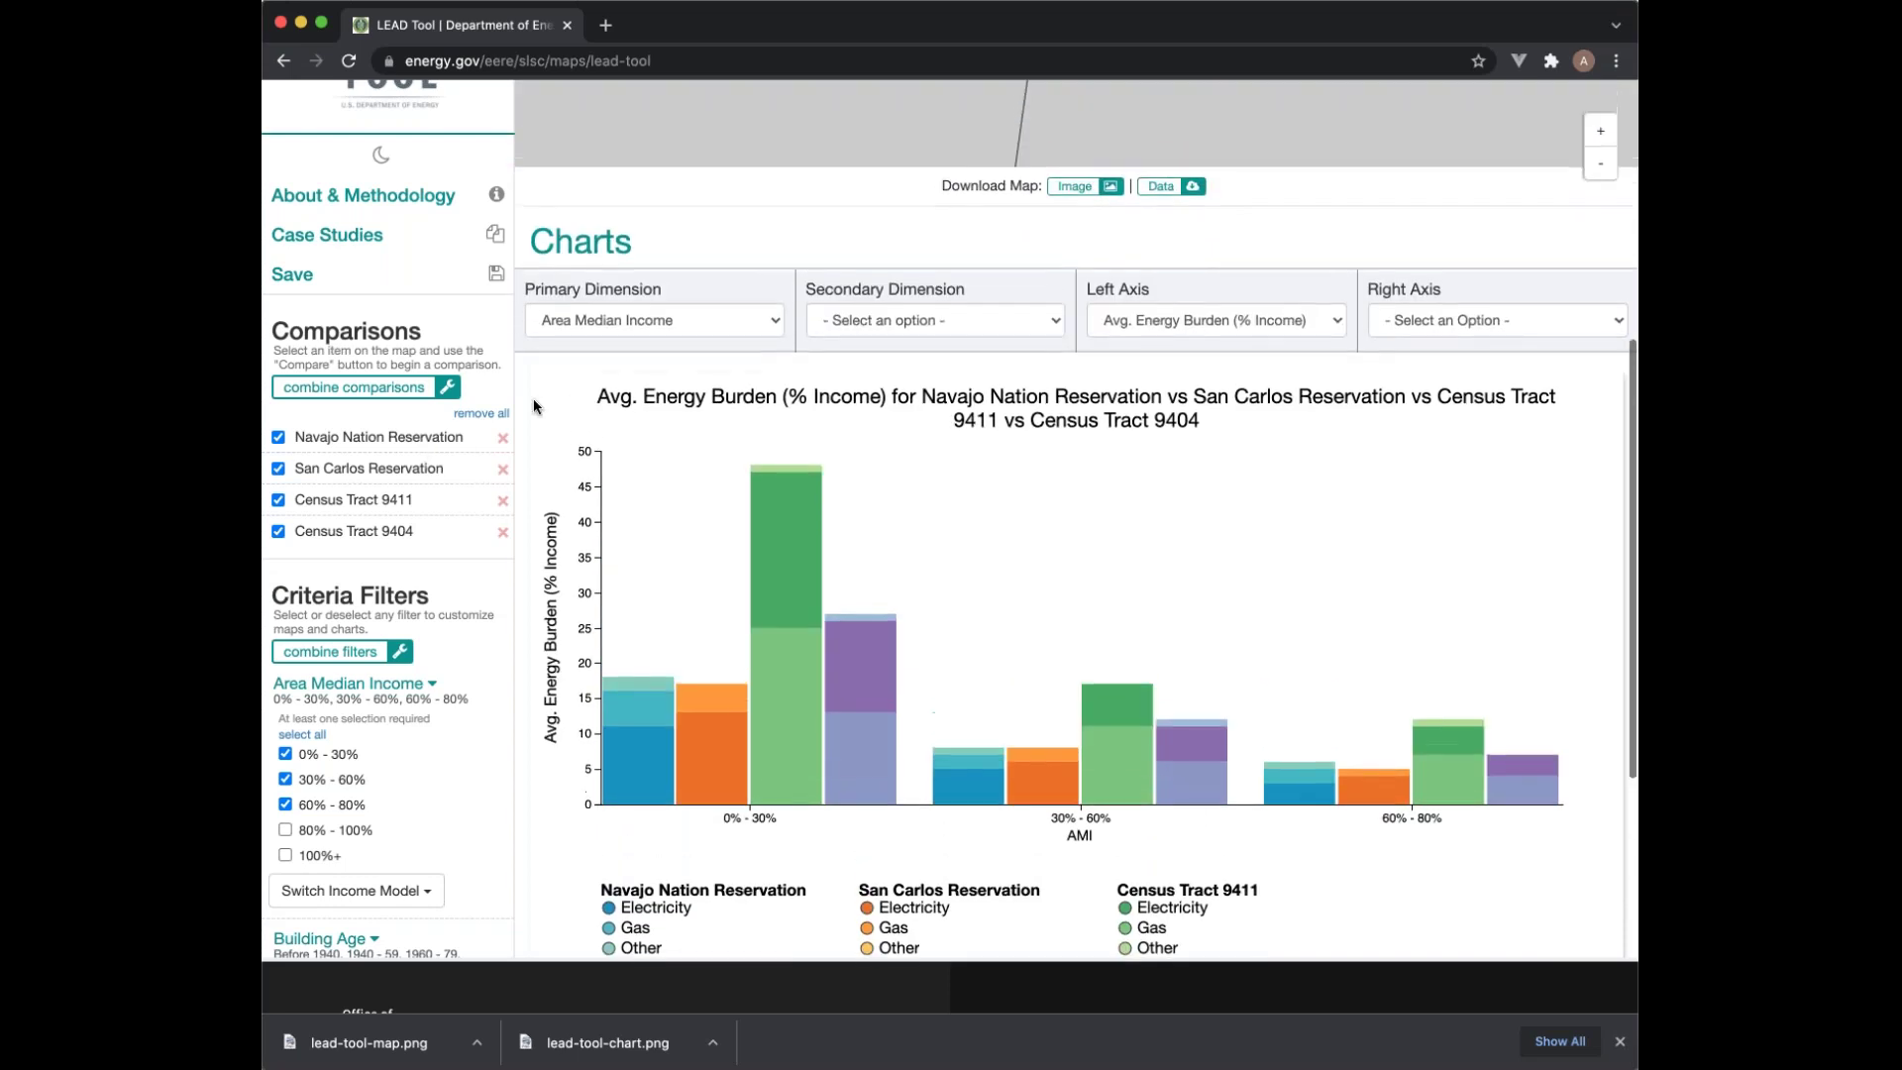
pyautogui.scroll(4, 533, 398)
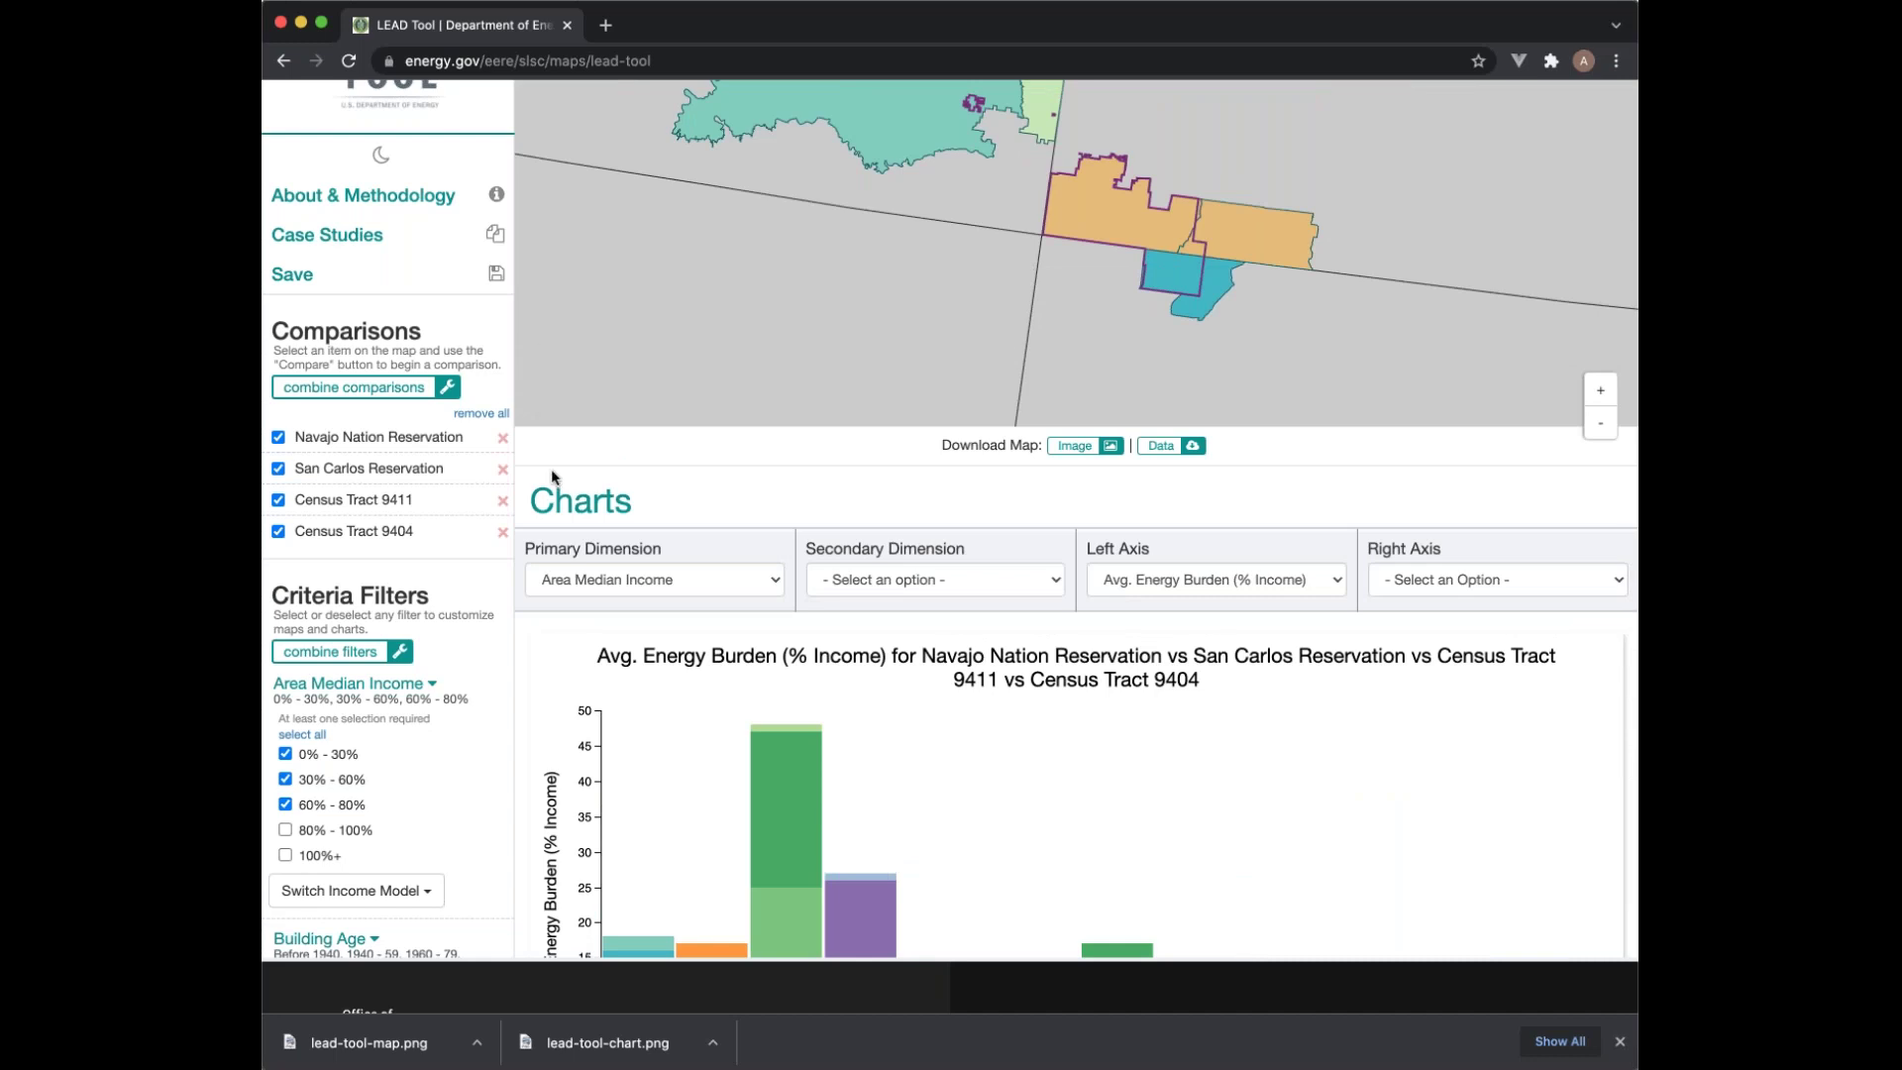
pyautogui.scroll(-4, 551, 467)
pyautogui.scroll(-2, 551, 467)
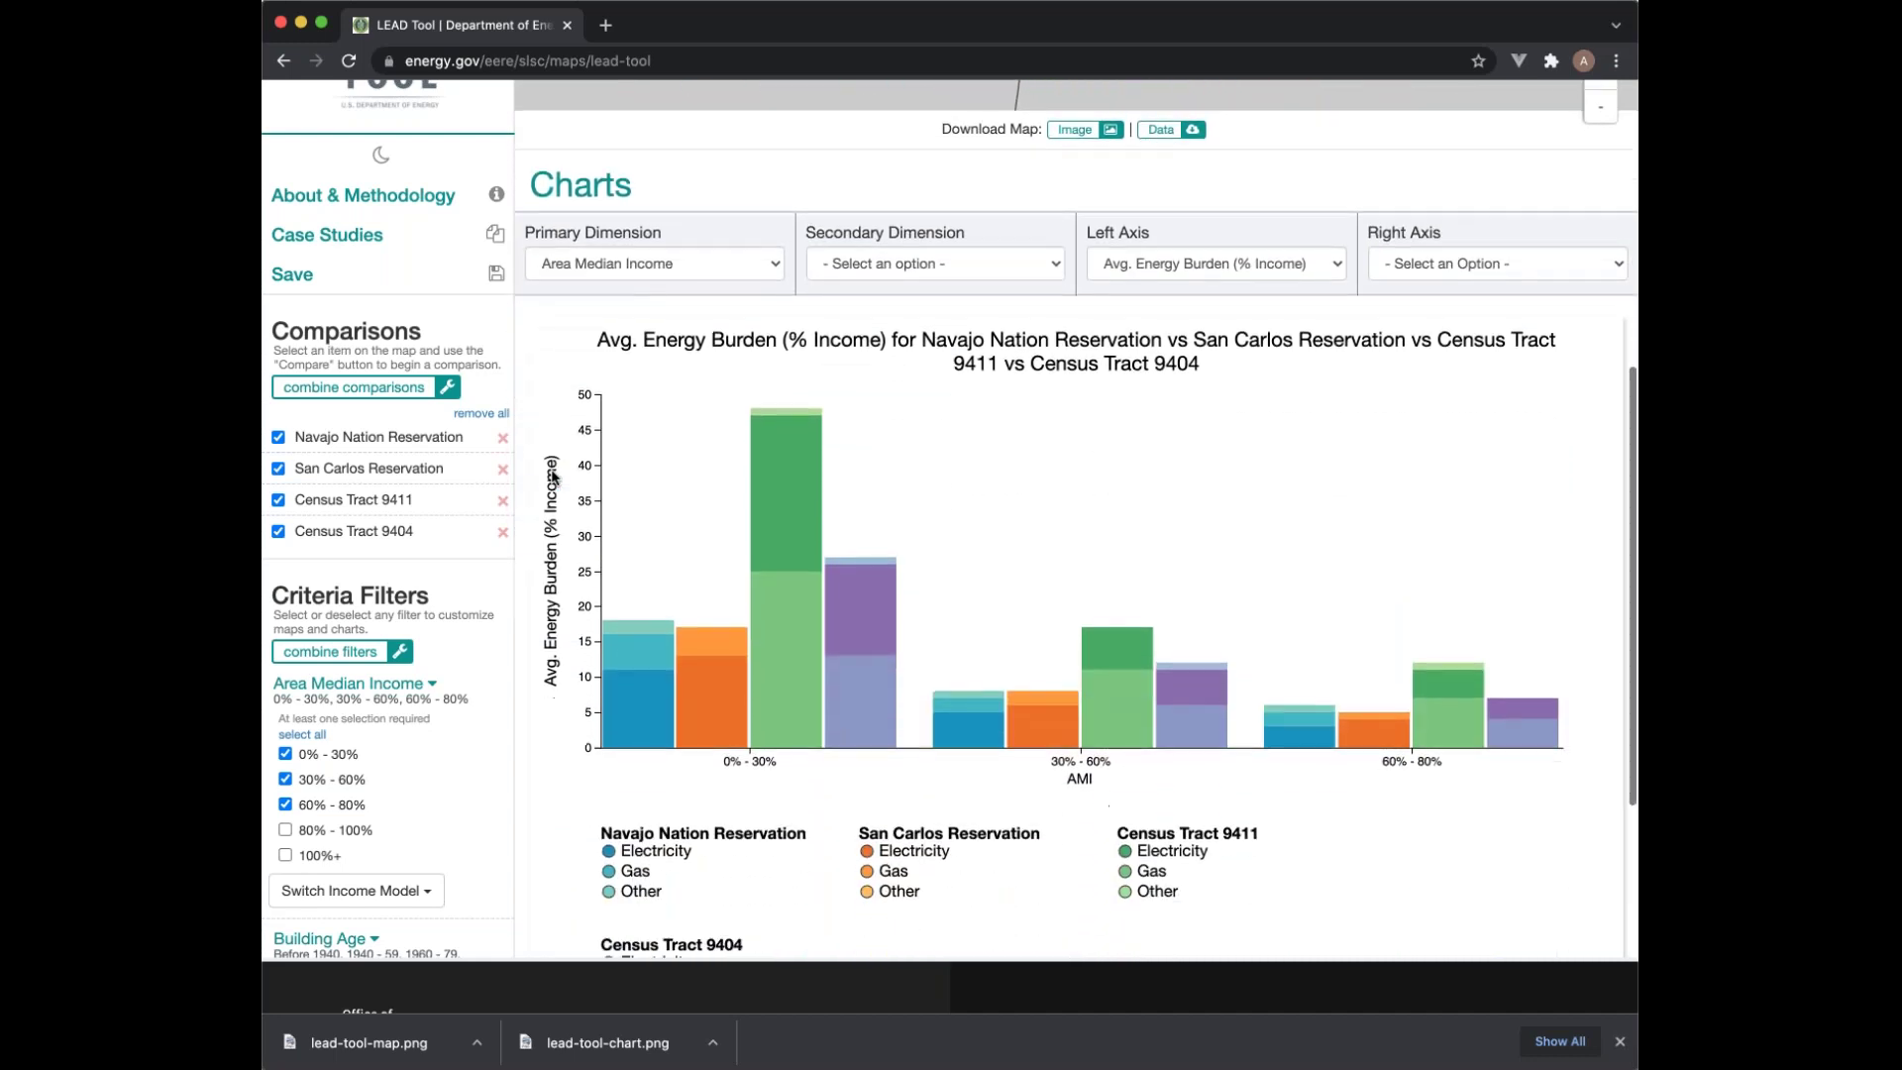
# Step: Combine the 0% - 30% and 30% - 60% AMI criteria into a new group named Low-Income
pyautogui.scroll(-4, 420, 443)
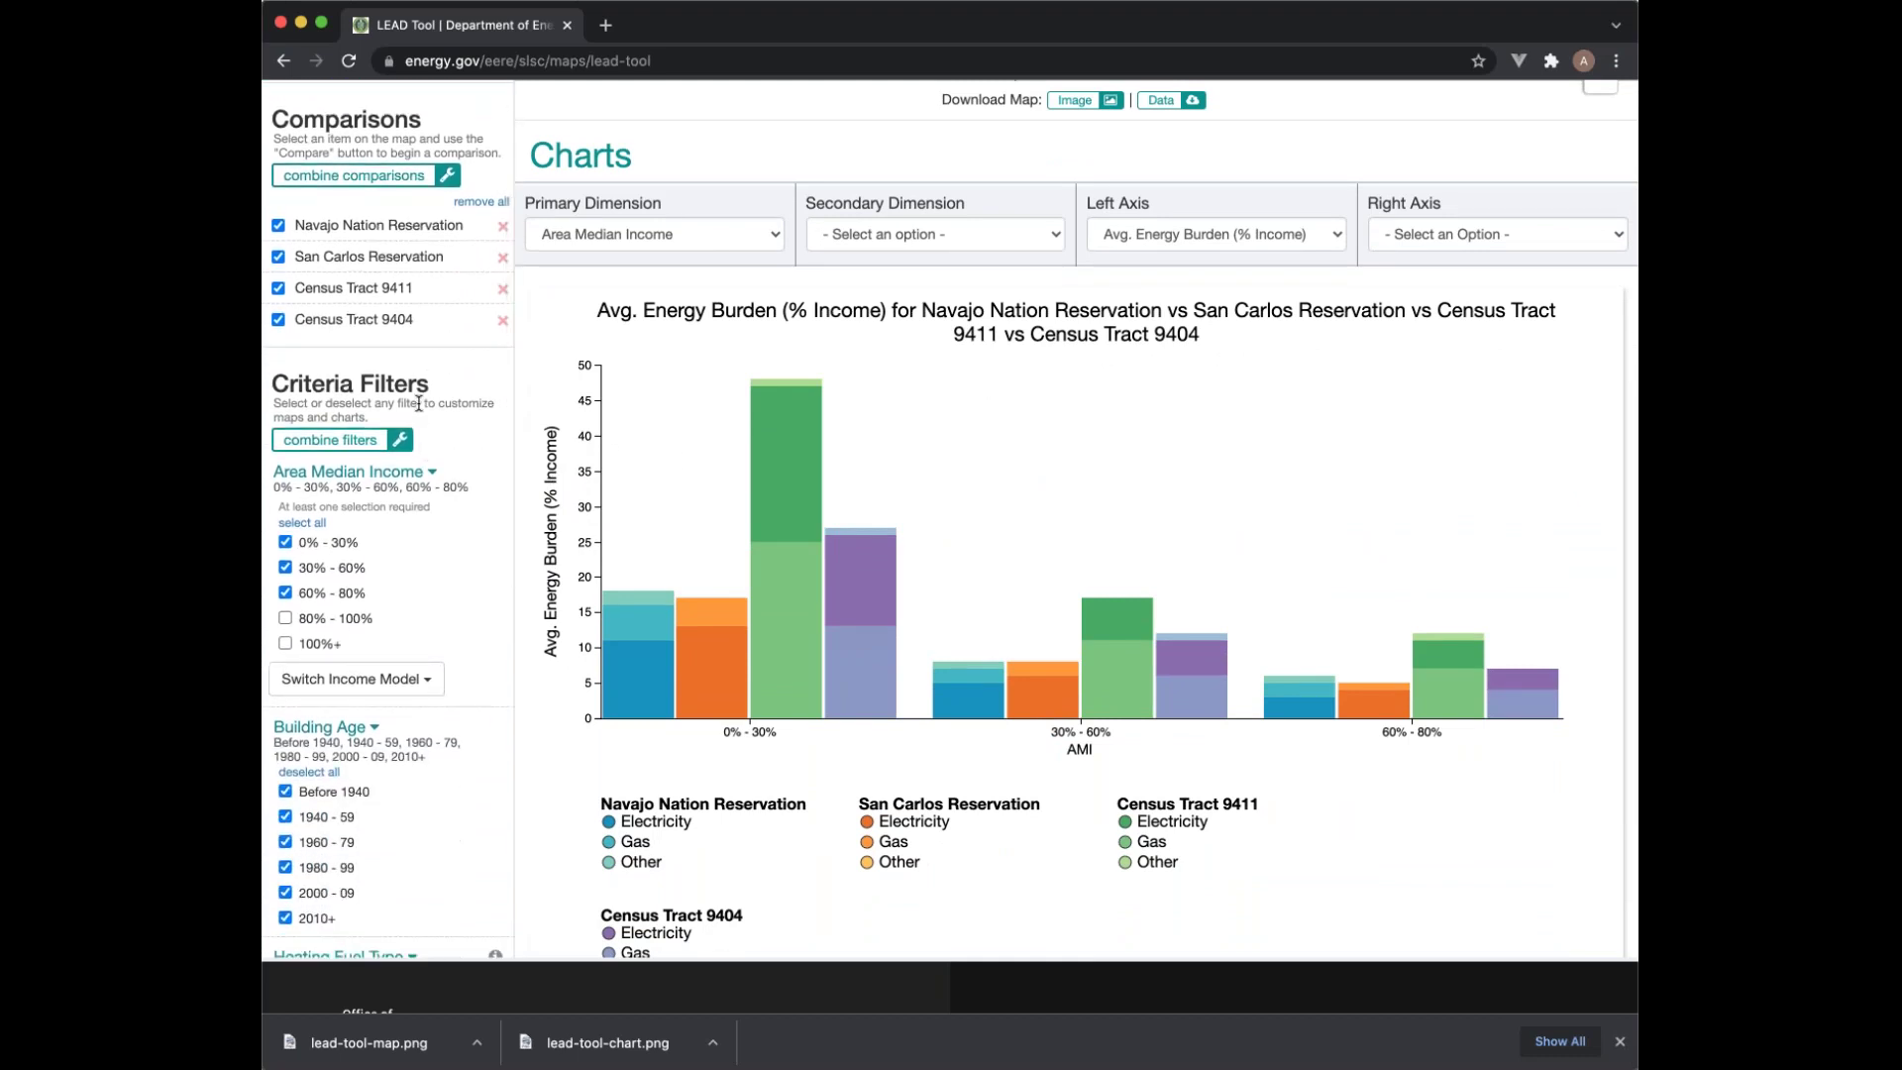
pyautogui.click(349, 442)
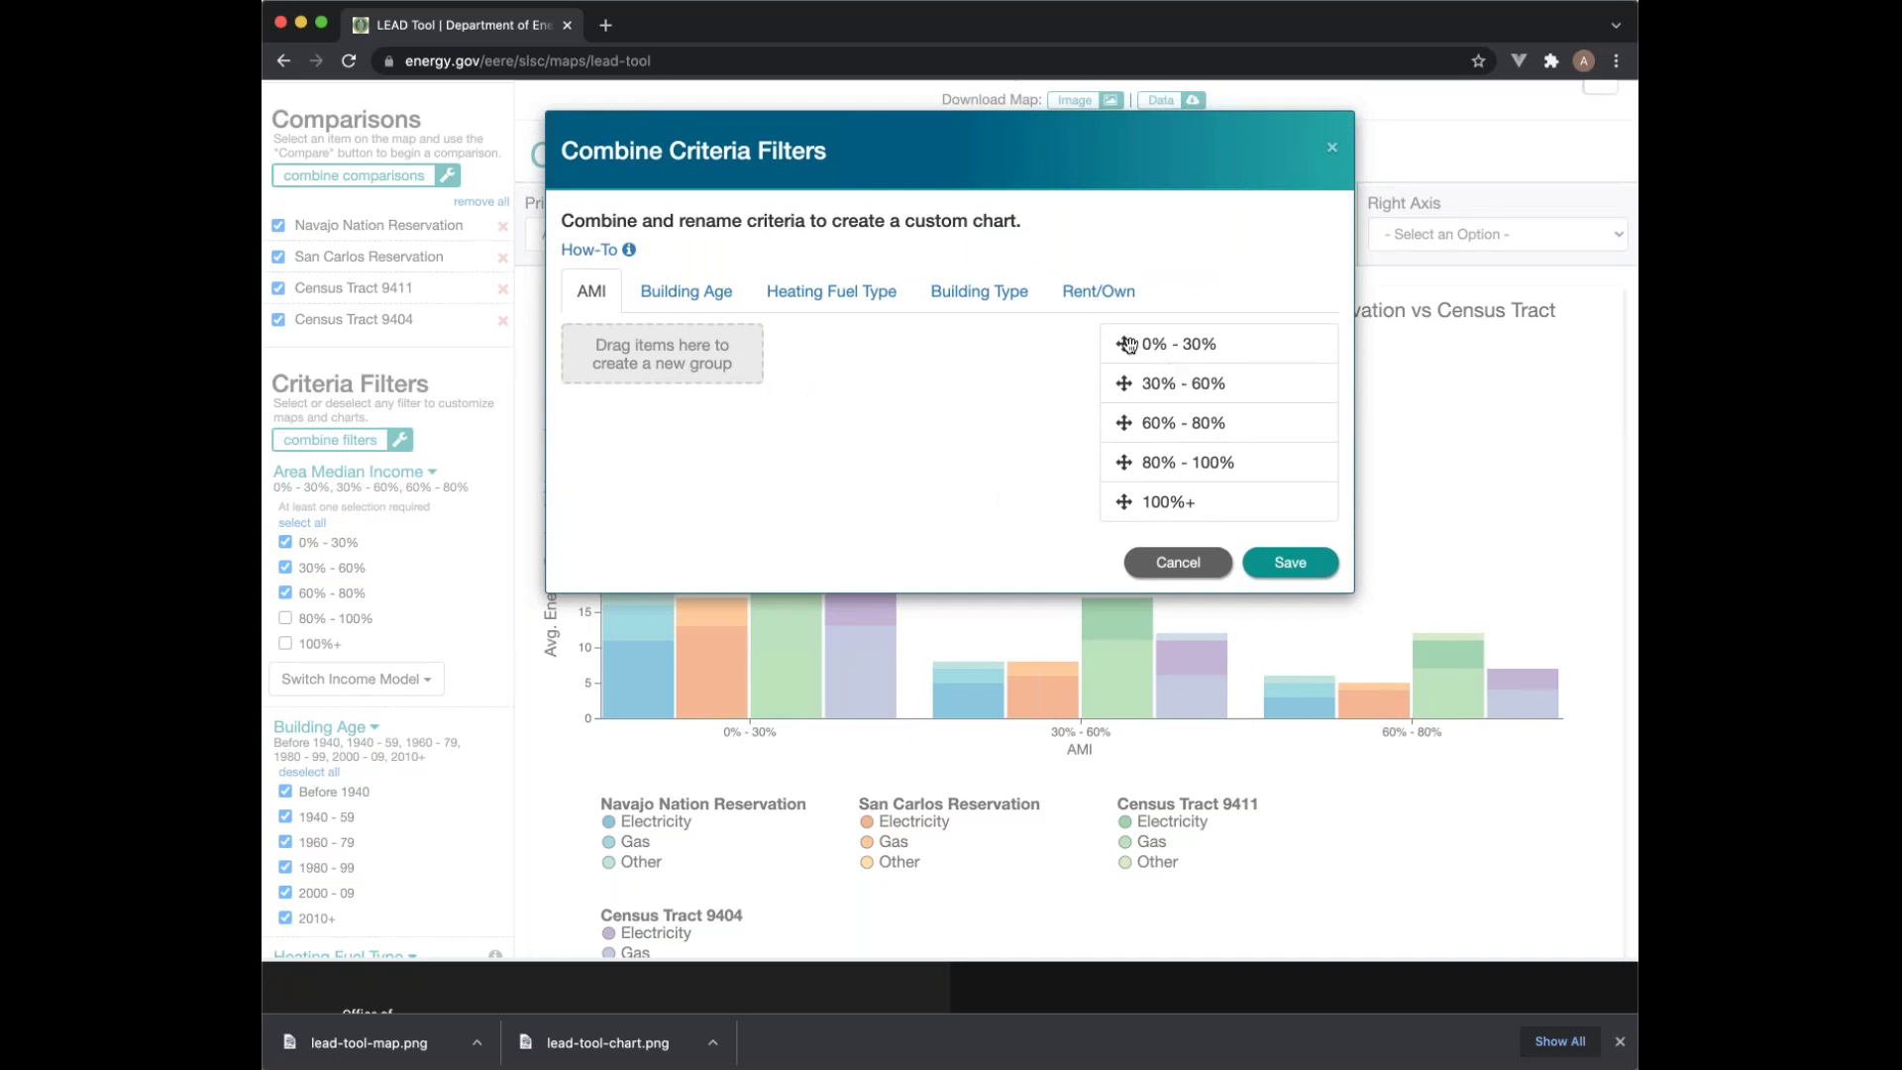
pyautogui.moveTo(1126, 345); pyautogui.dragTo(683, 349)
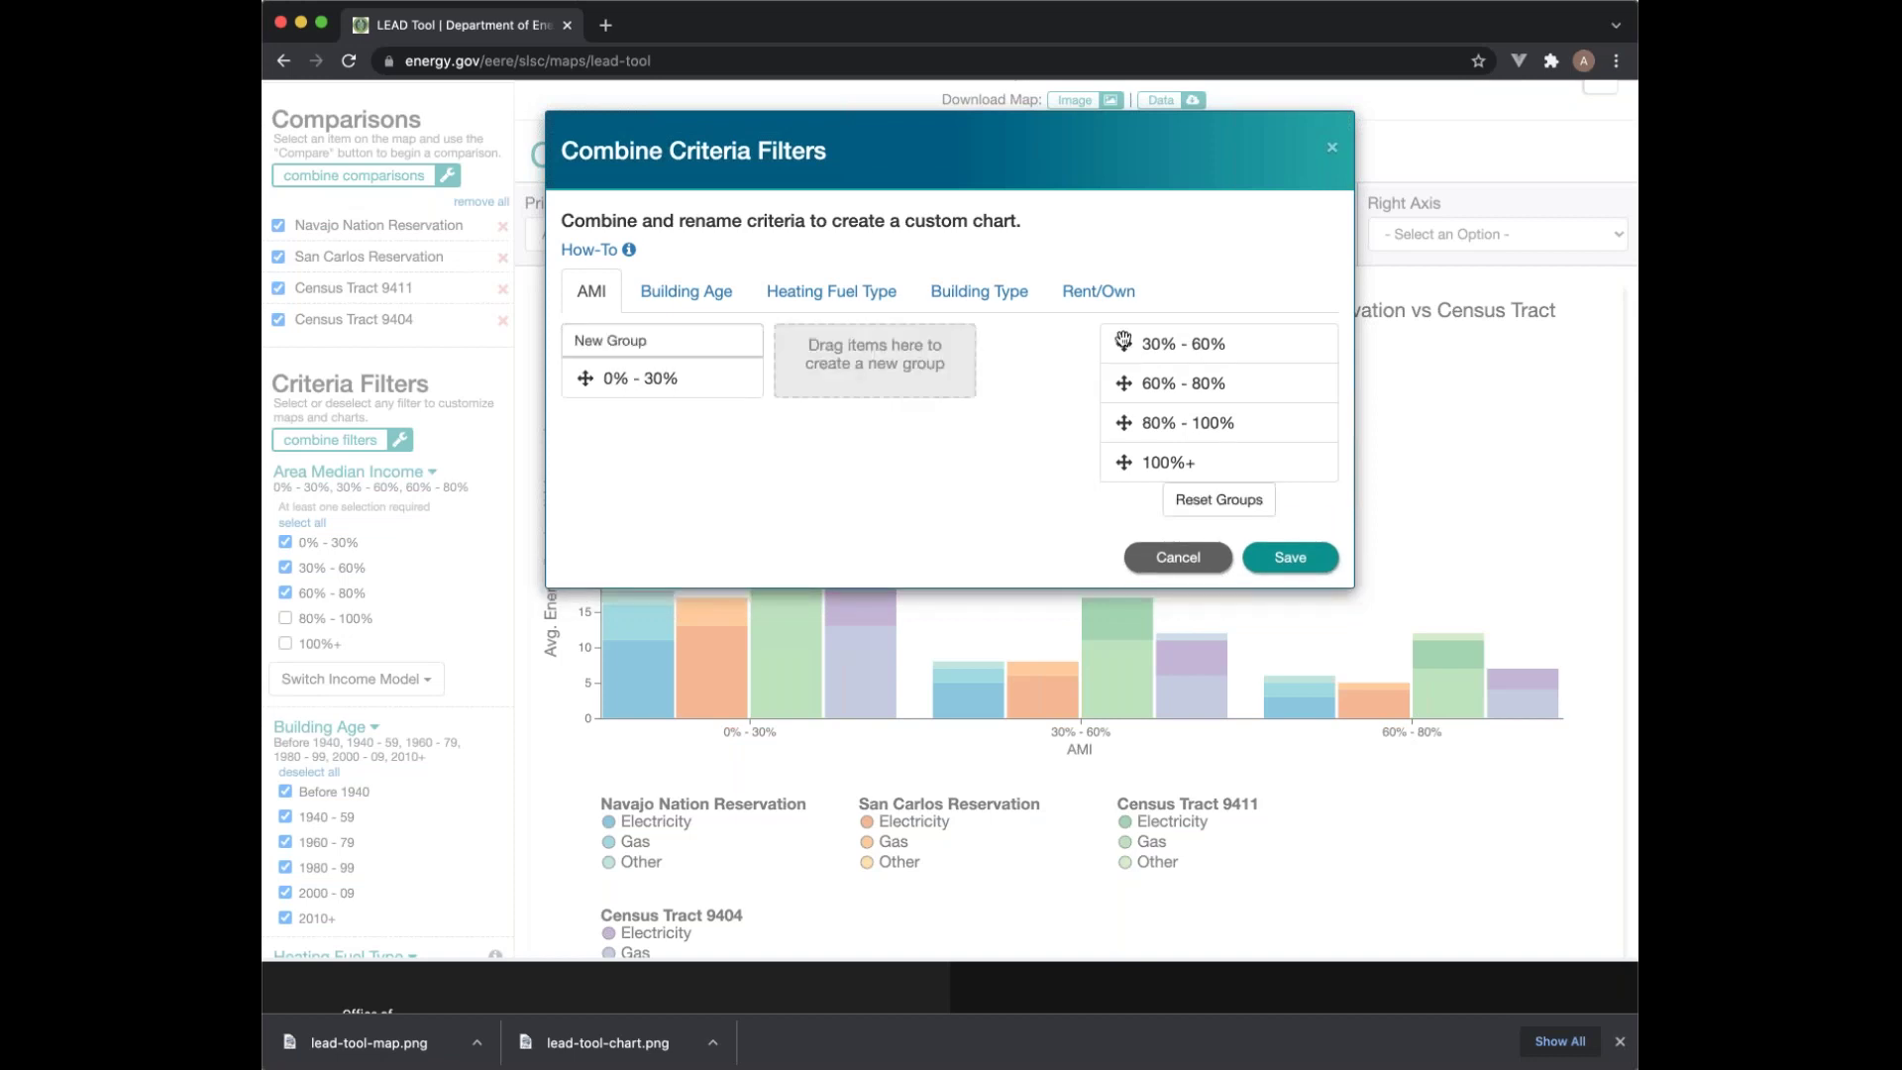
pyautogui.moveTo(1123, 342); pyautogui.dragTo(615, 421)
pyautogui.click(637, 341)
pyautogui.tripleClick(637, 346)
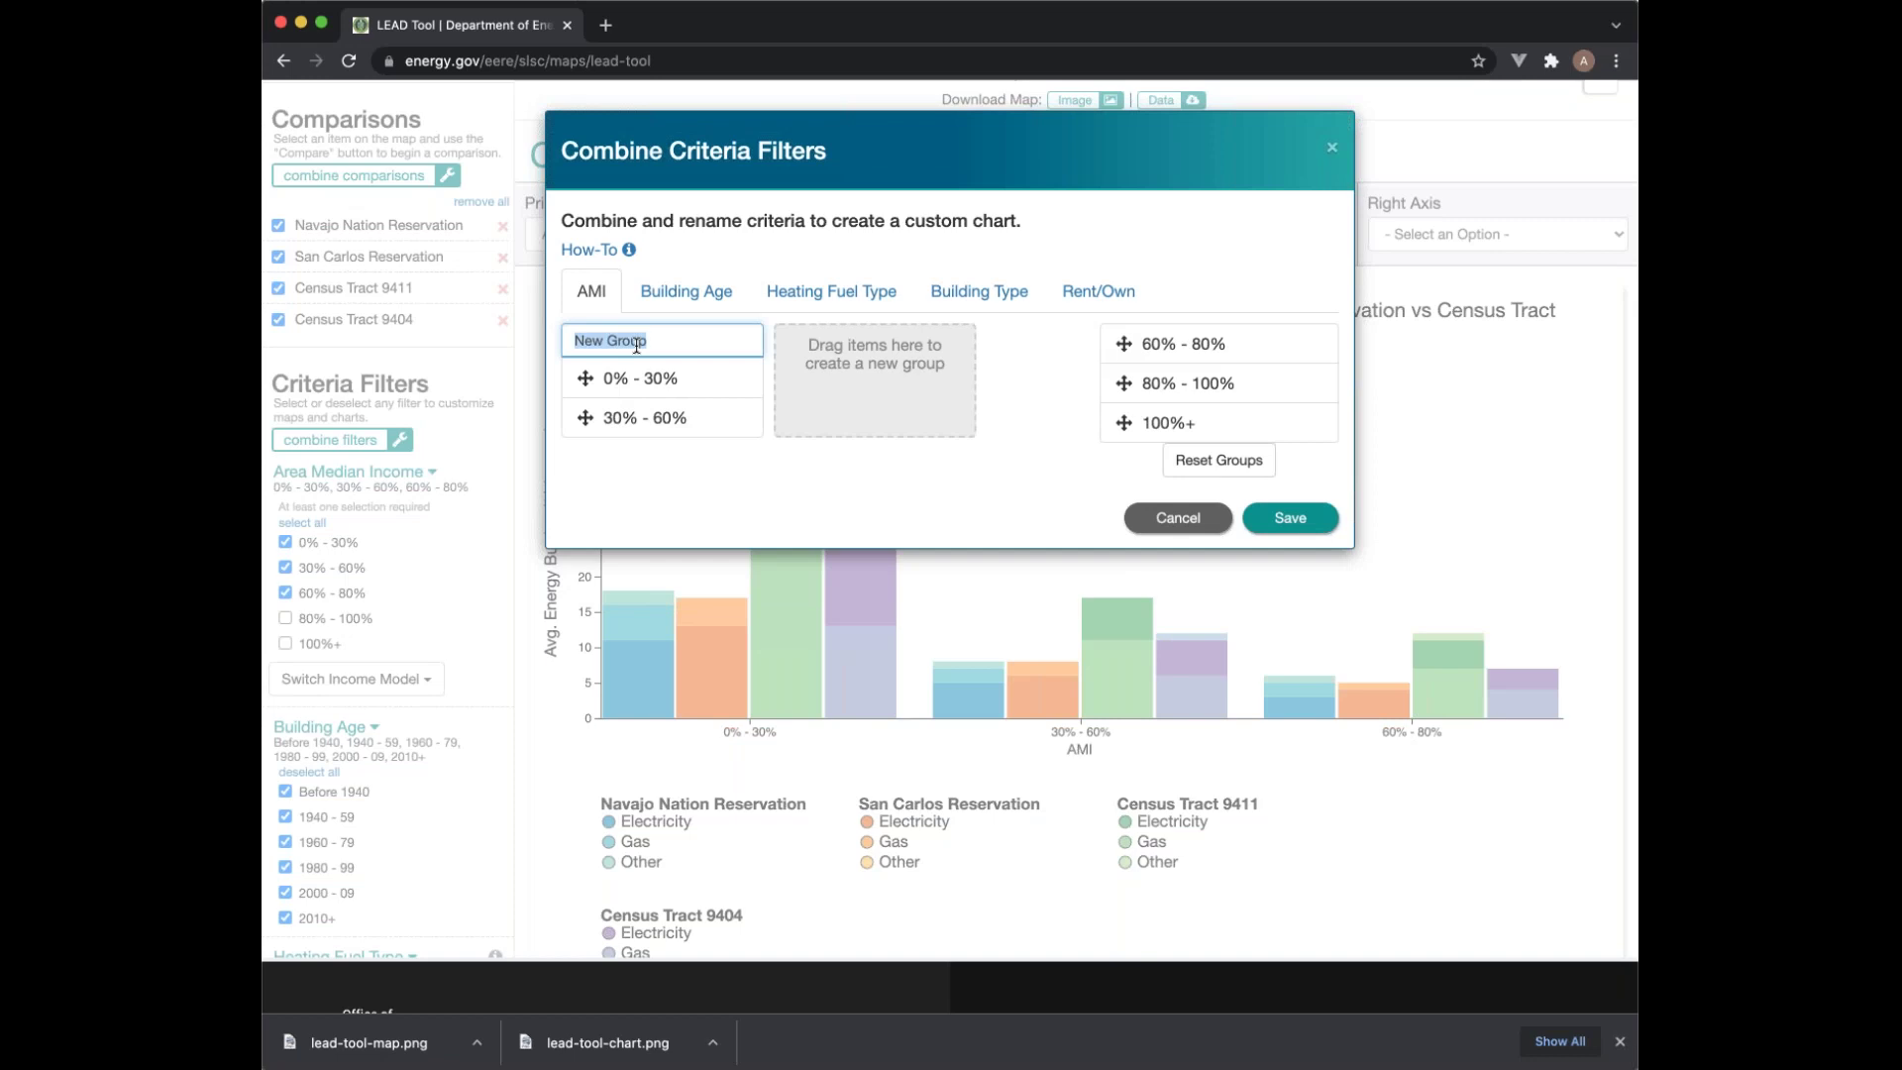
pyautogui.write('Low-Income')
# Step: Combine the 60% - 80% and 80% - 100% AMI criteria into a group named Mid, and save the combined filters
pyautogui.moveTo(1155, 338); pyautogui.dragTo(872, 349)
pyautogui.moveTo(1124, 342); pyautogui.dragTo(830, 412)
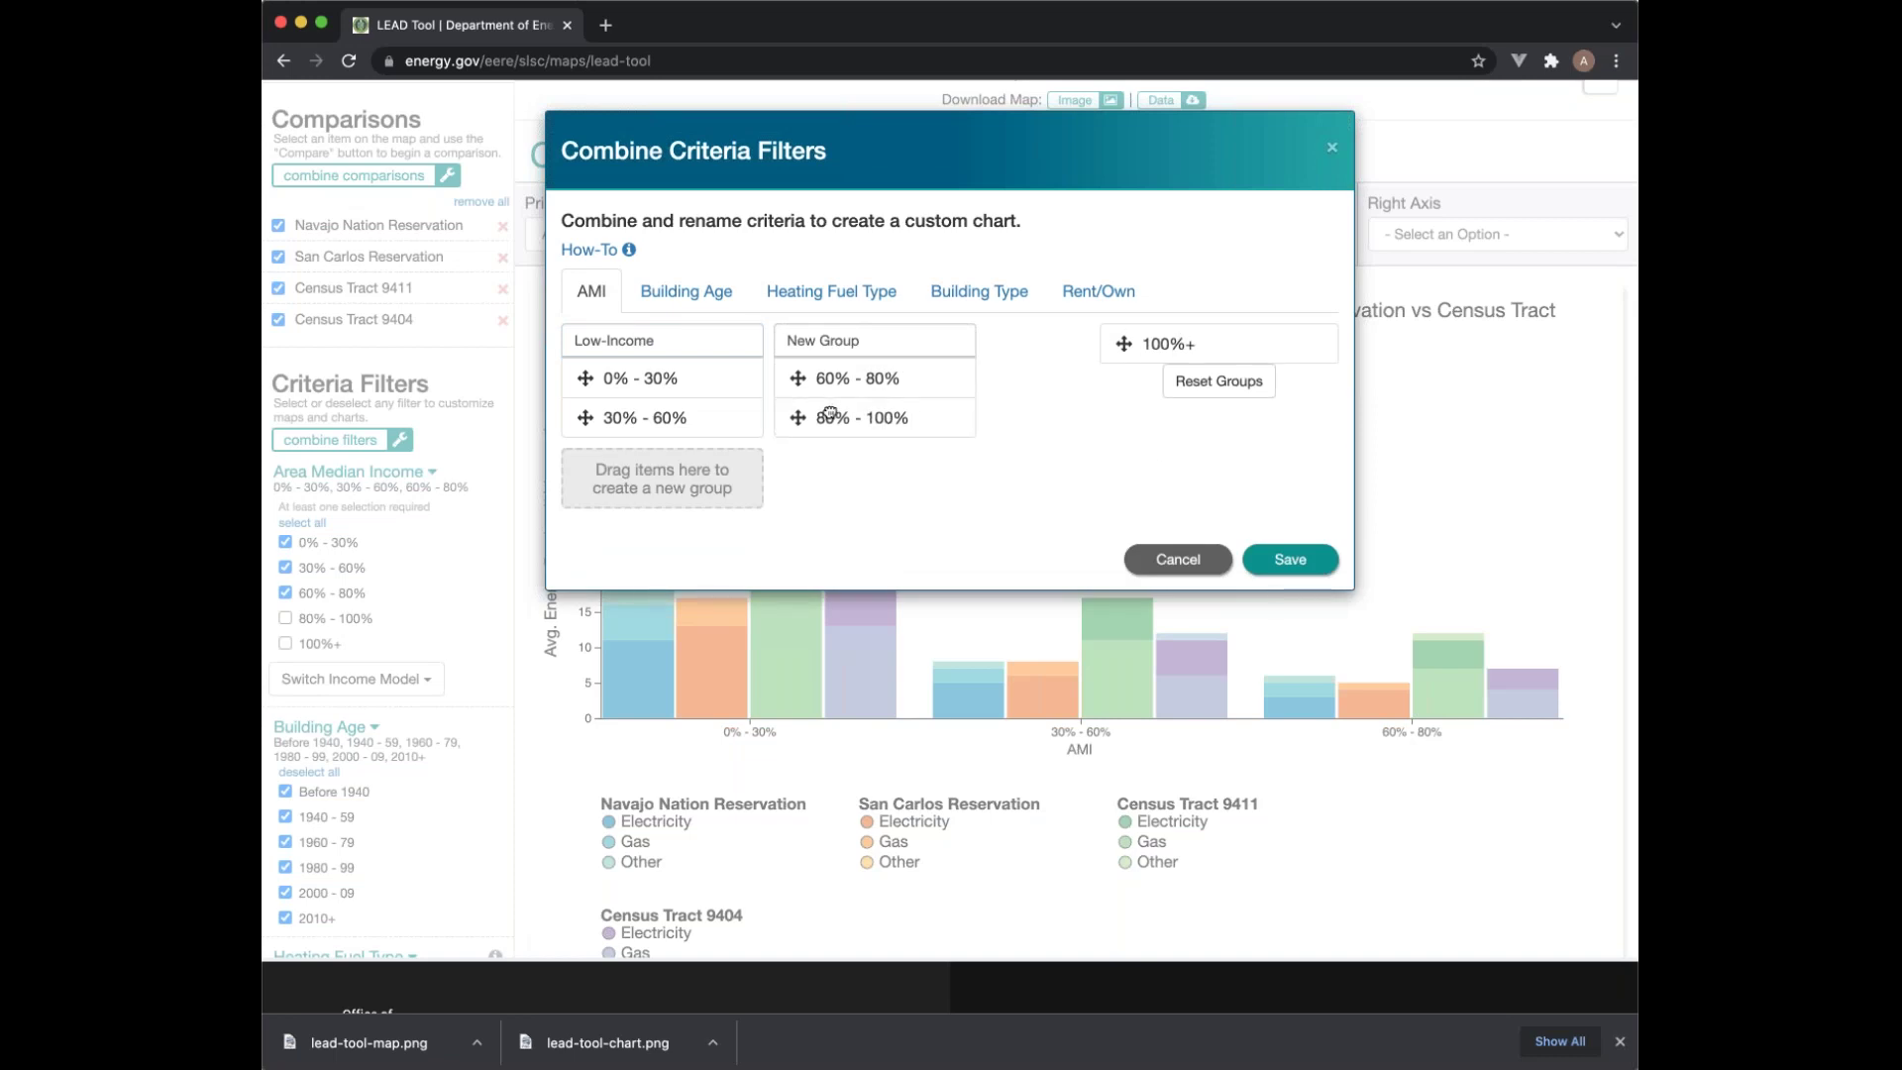
pyautogui.tripleClick(865, 345)
pyautogui.write('Mid')
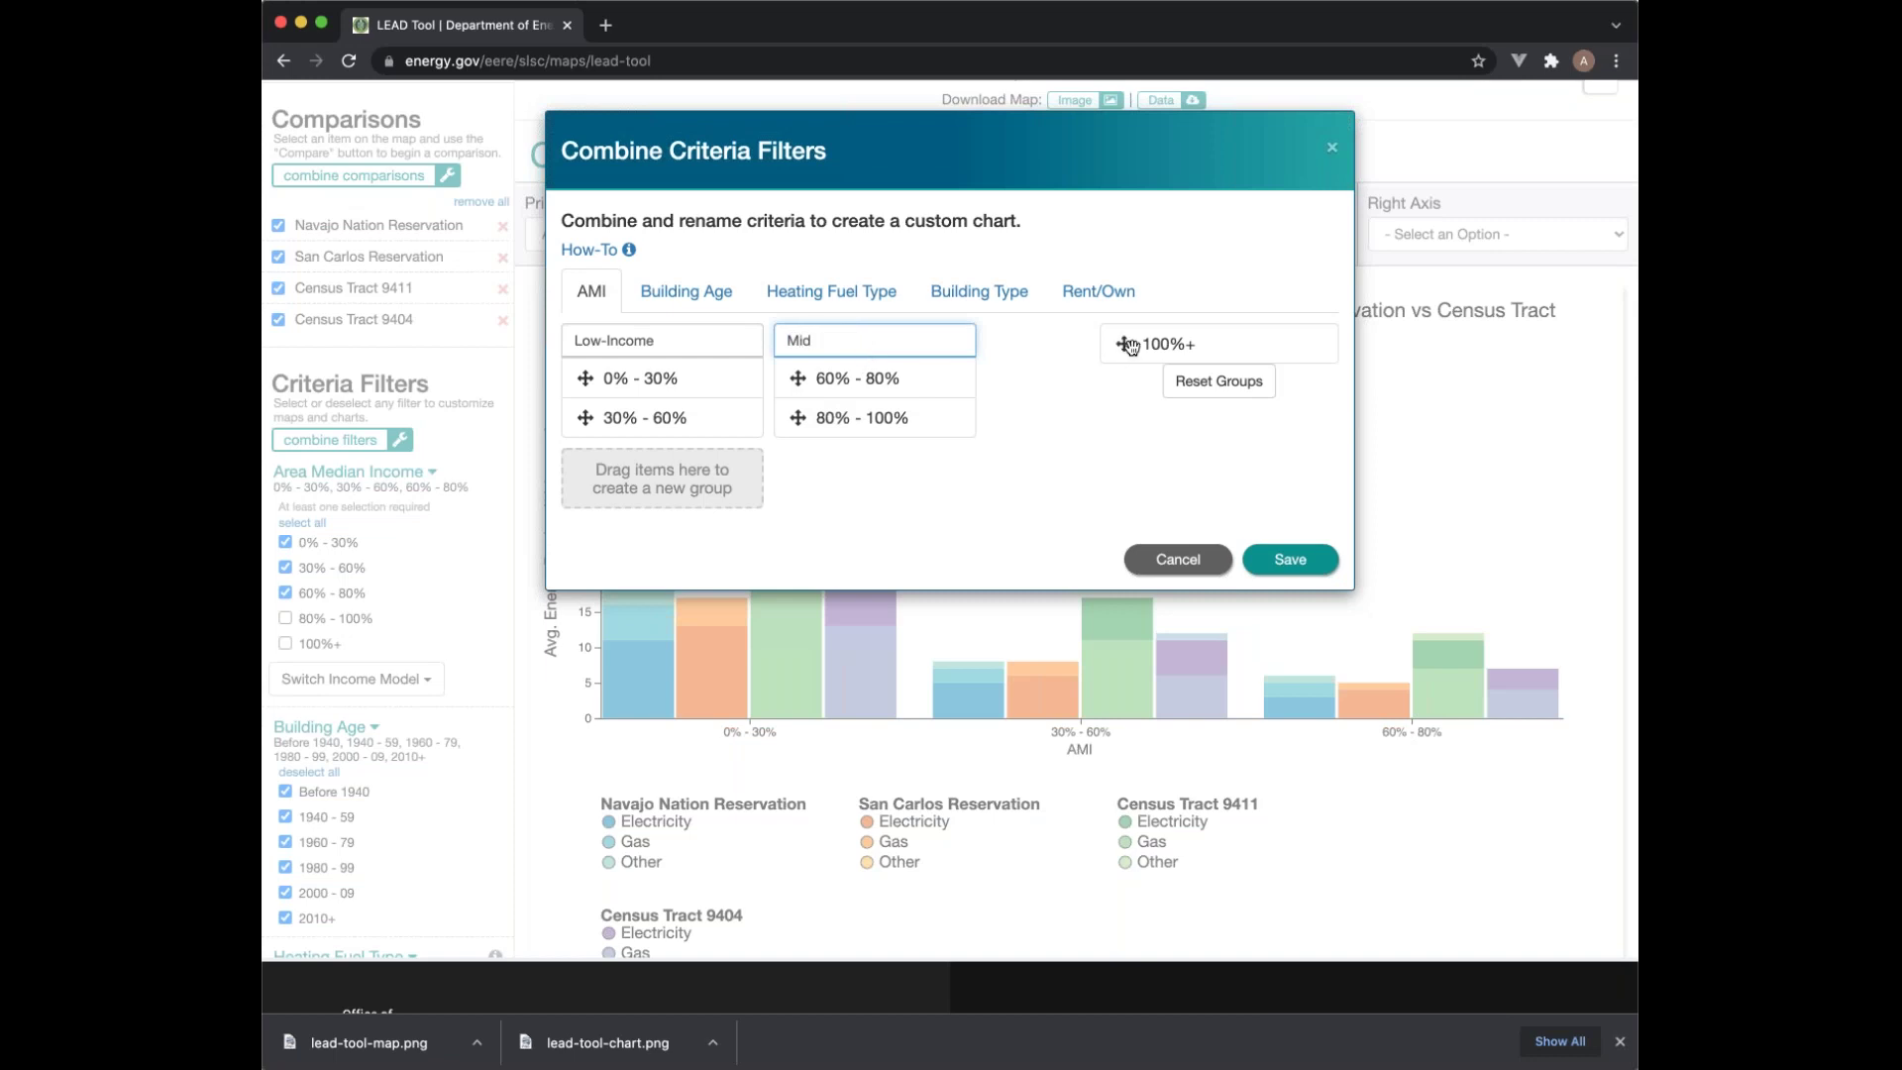
pyautogui.click(1306, 562)
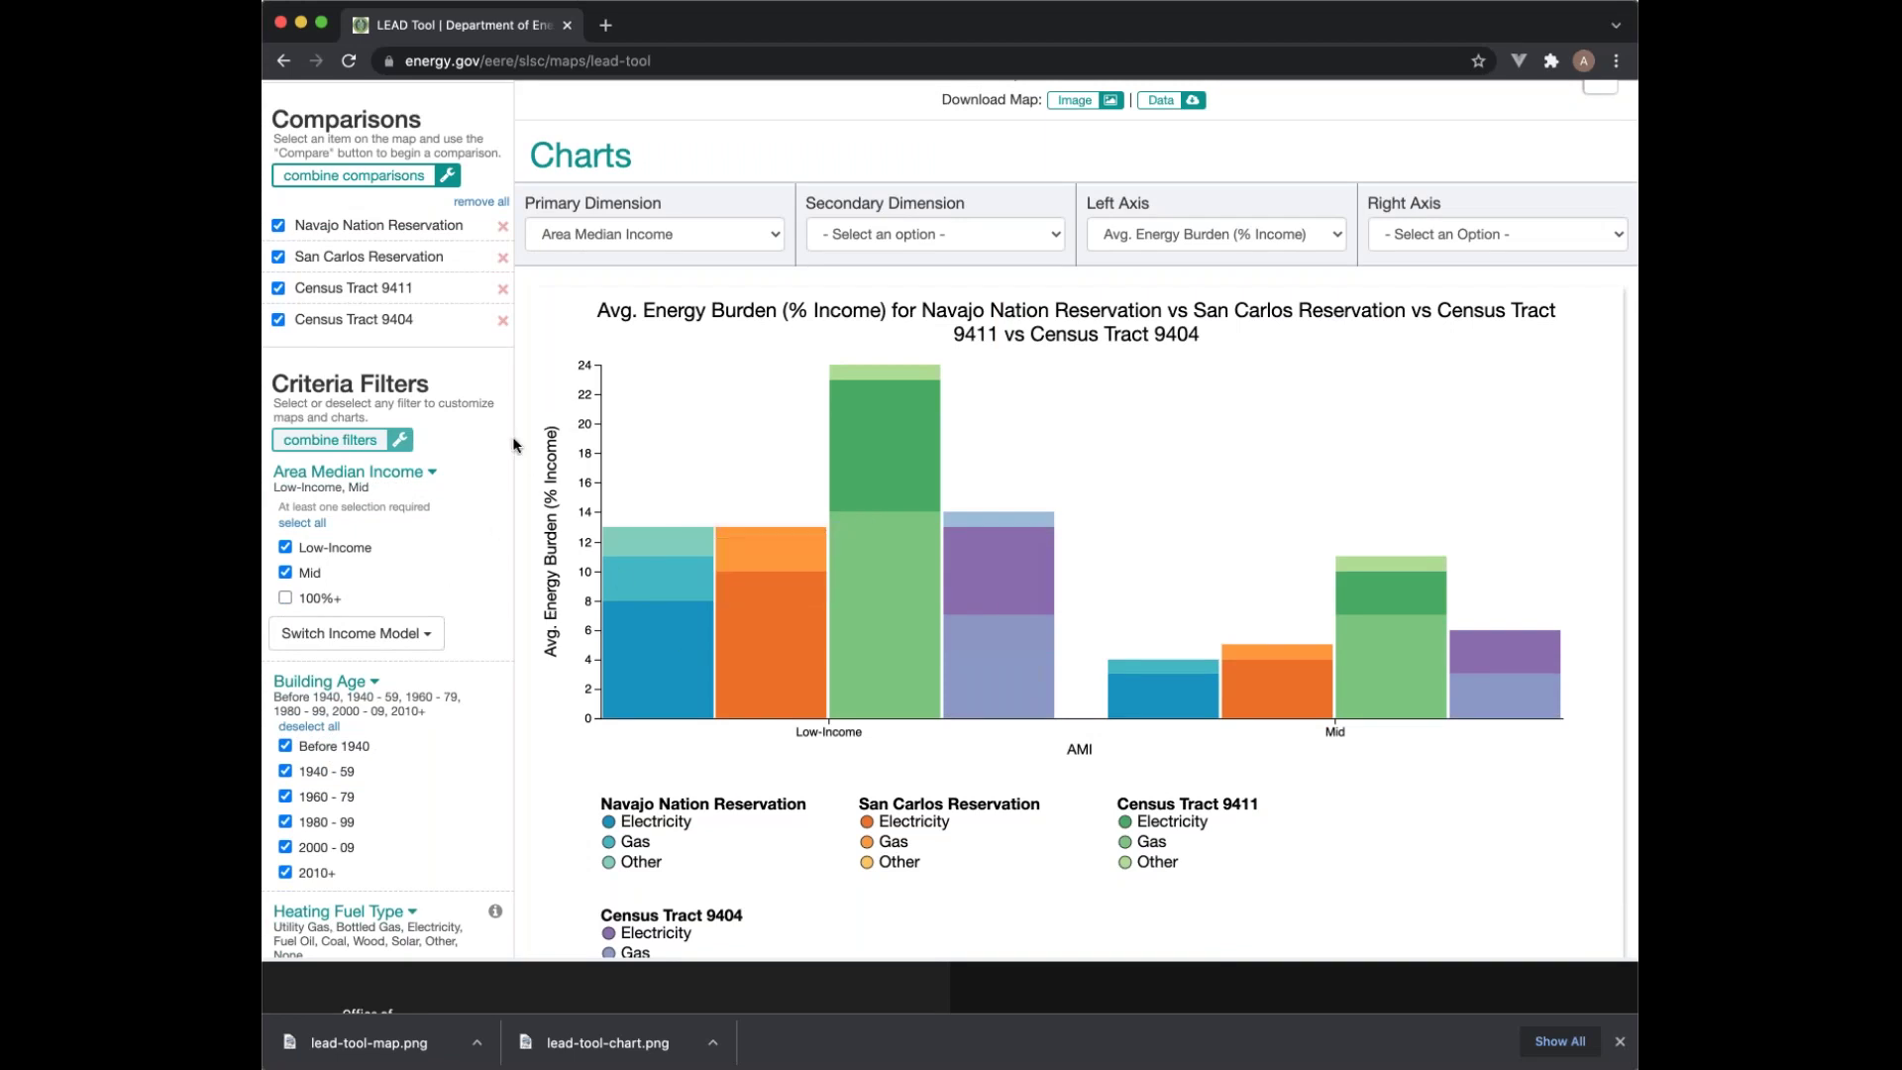
# Step: Include the 100%+ bracket in the Area Median Income filter and inspect the updated chart
pyautogui.moveTo(694, 558)
pyautogui.click(285, 598)
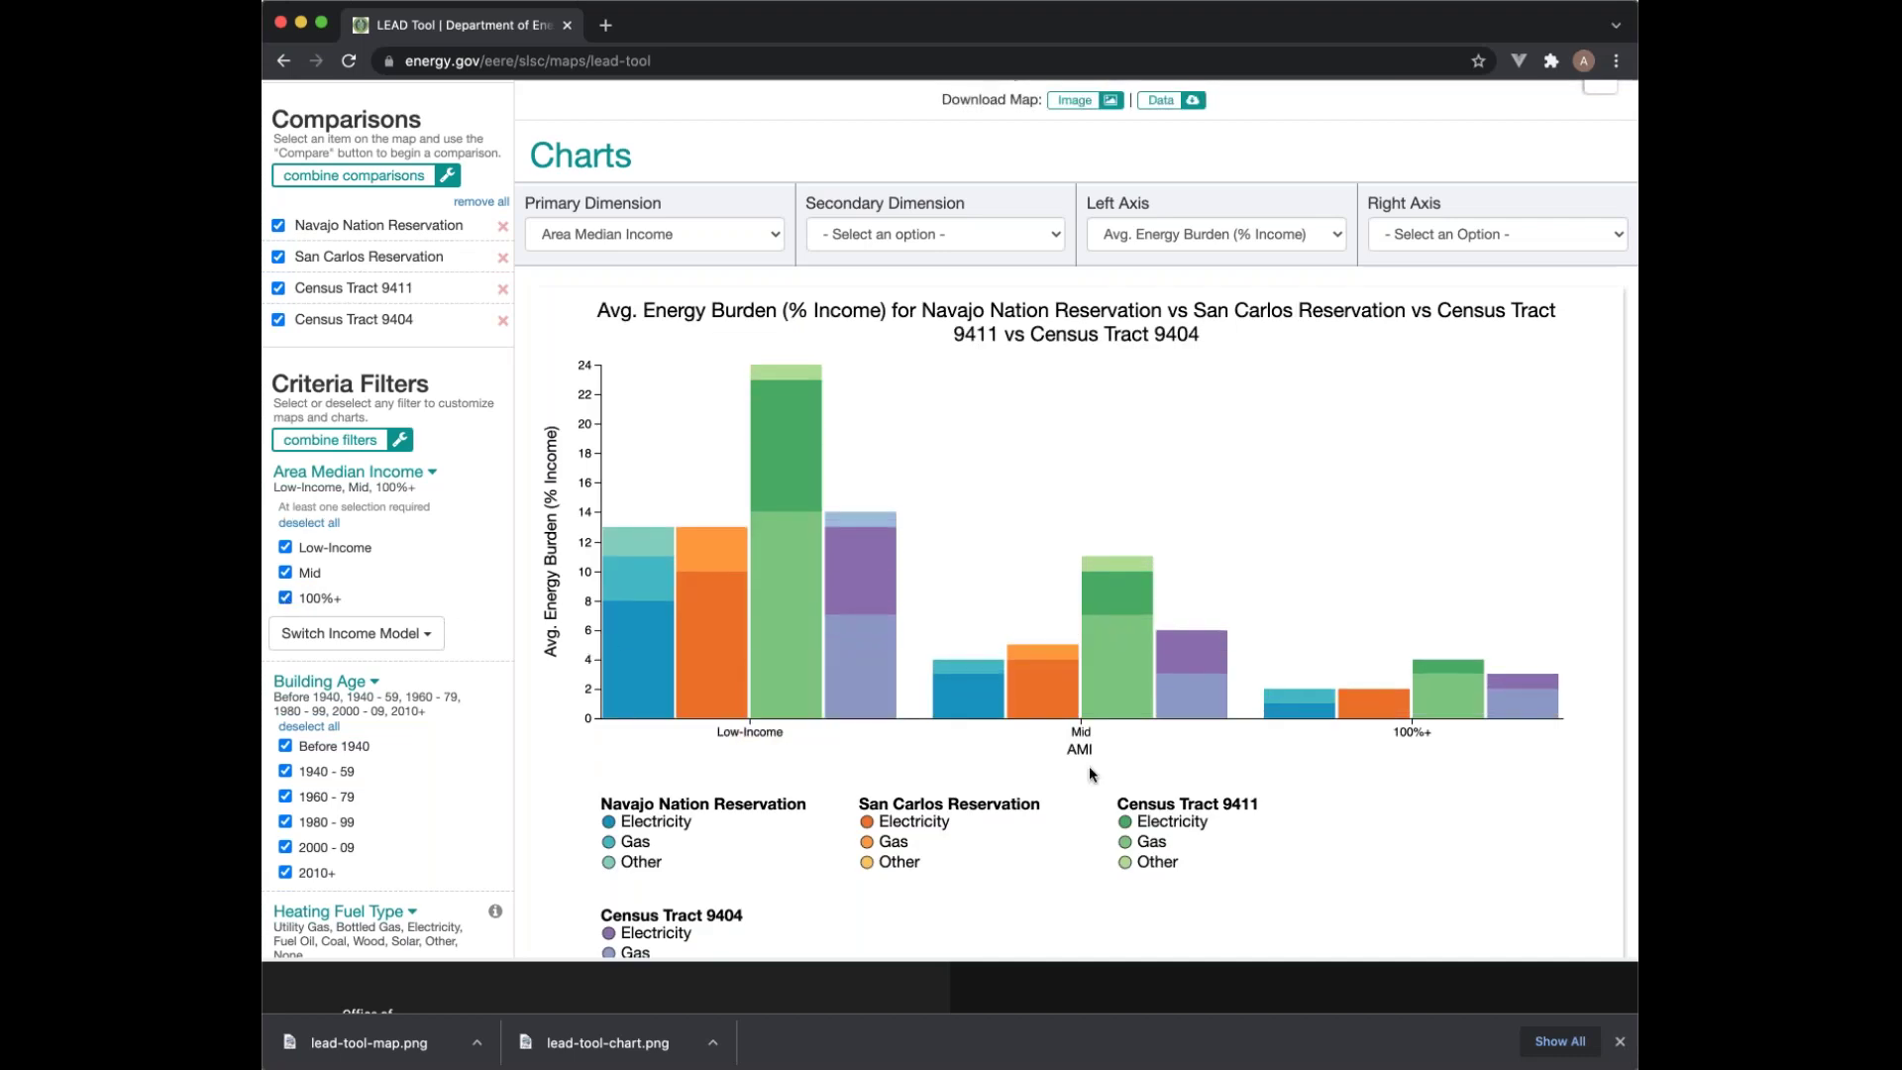
pyautogui.scroll(1, 843, 280)
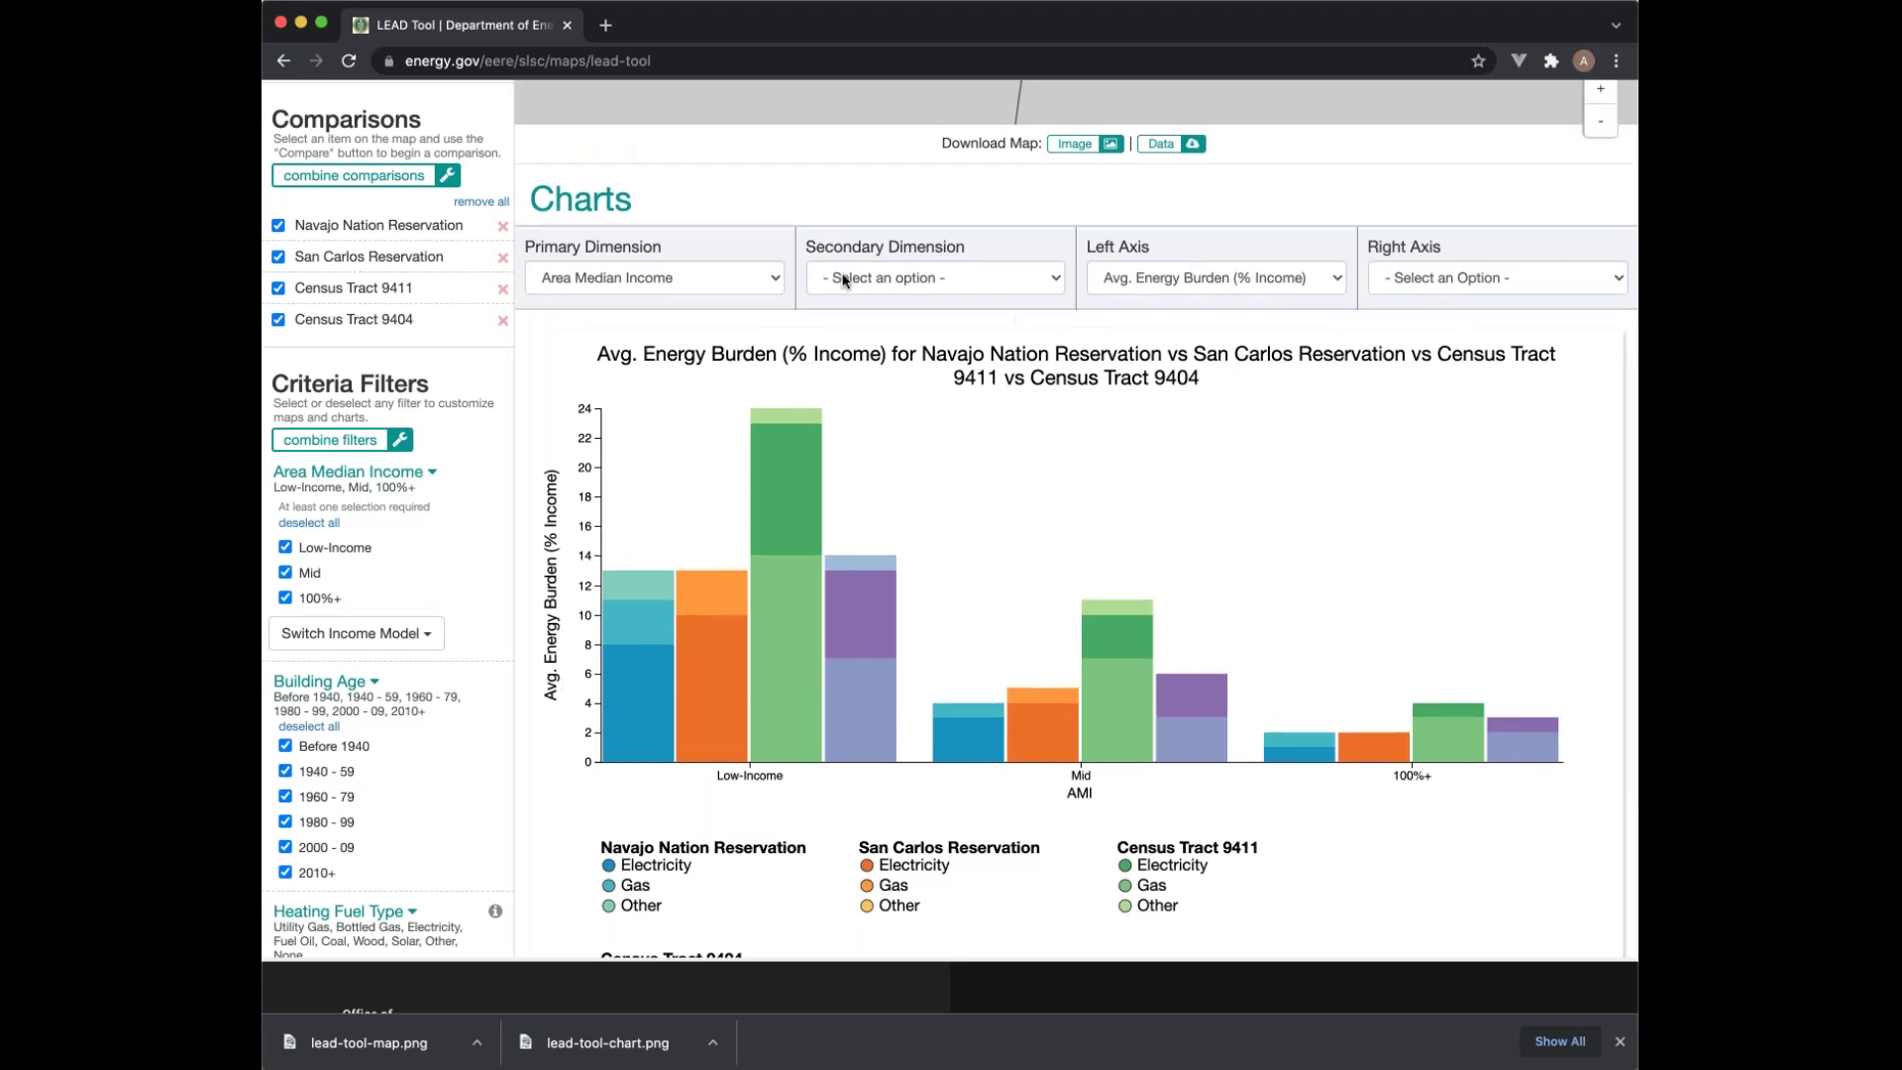
# Step: Combine the Before 1940, 1940 - 59 and 1960 - 79 building age criteria into a group named Old Houses
pyautogui.scroll(-5, 384, 546)
pyautogui.scroll(-1, 384, 546)
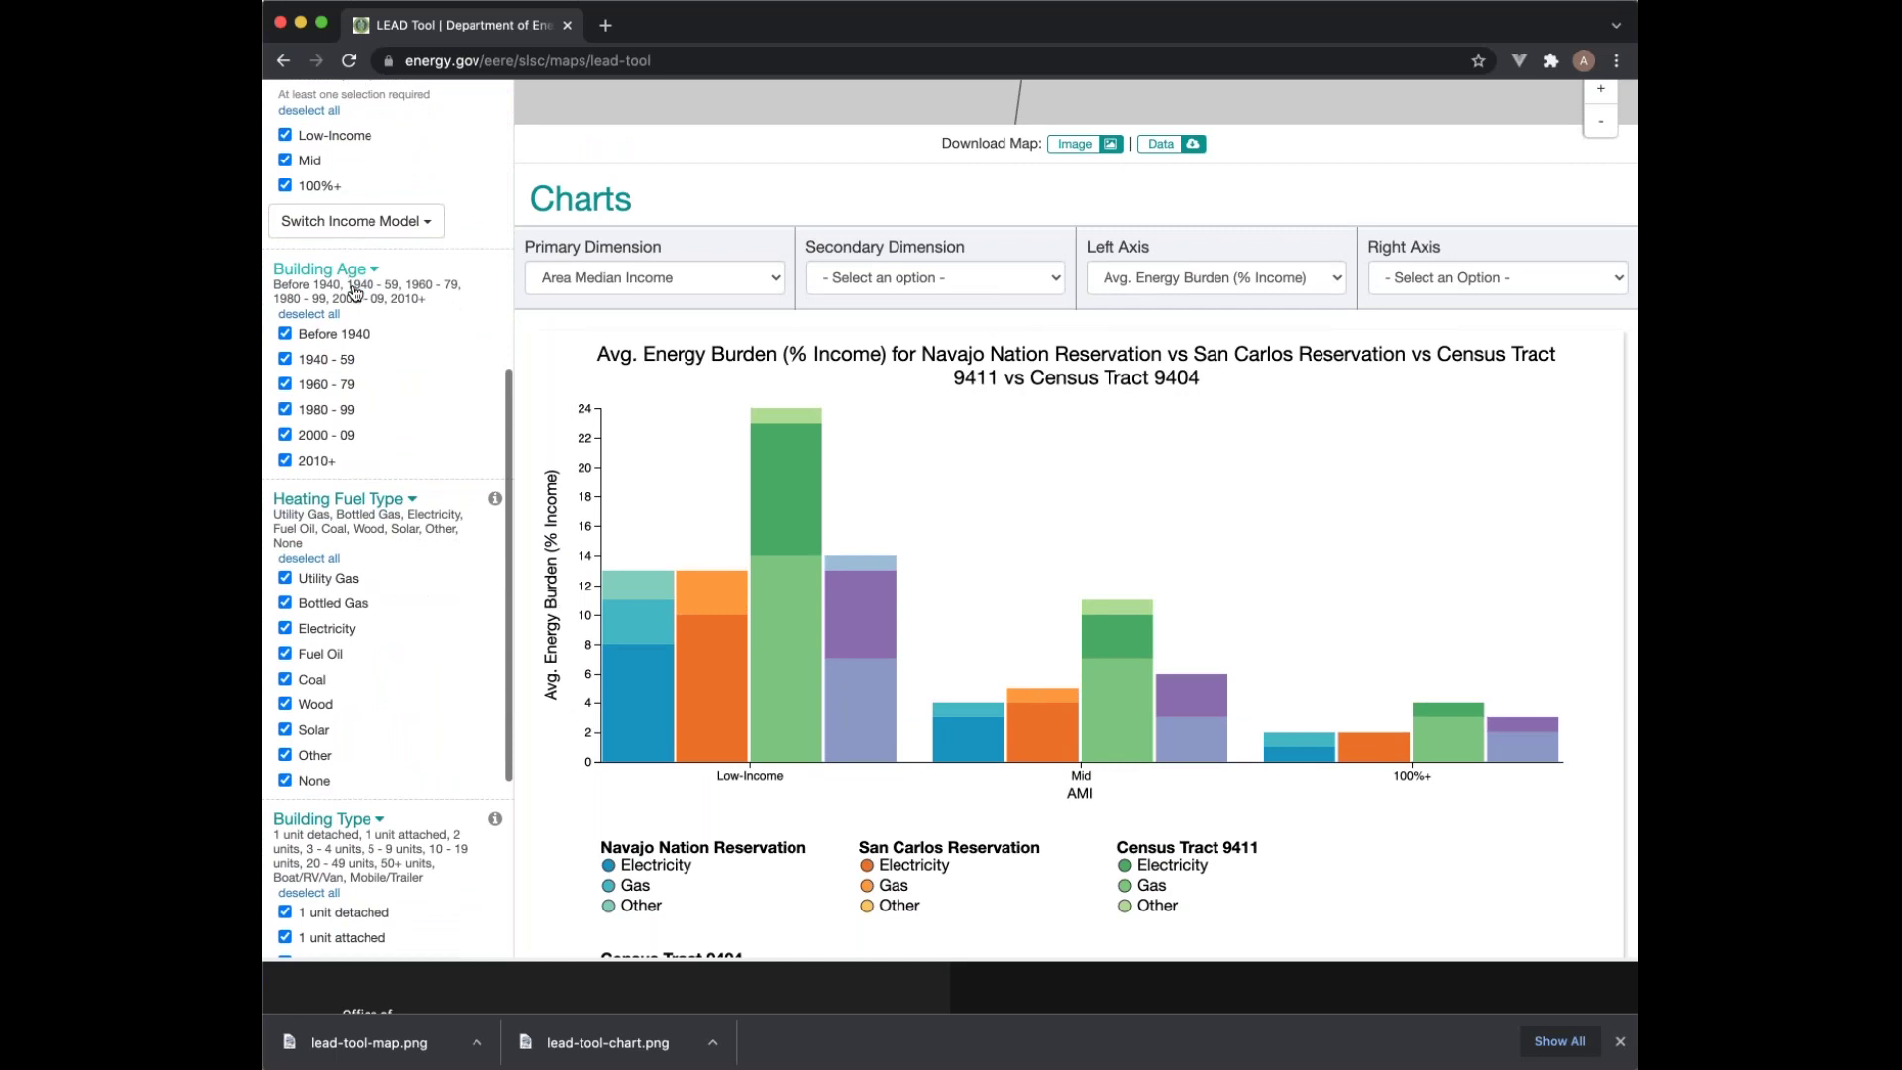
pyautogui.scroll(5, 351, 297)
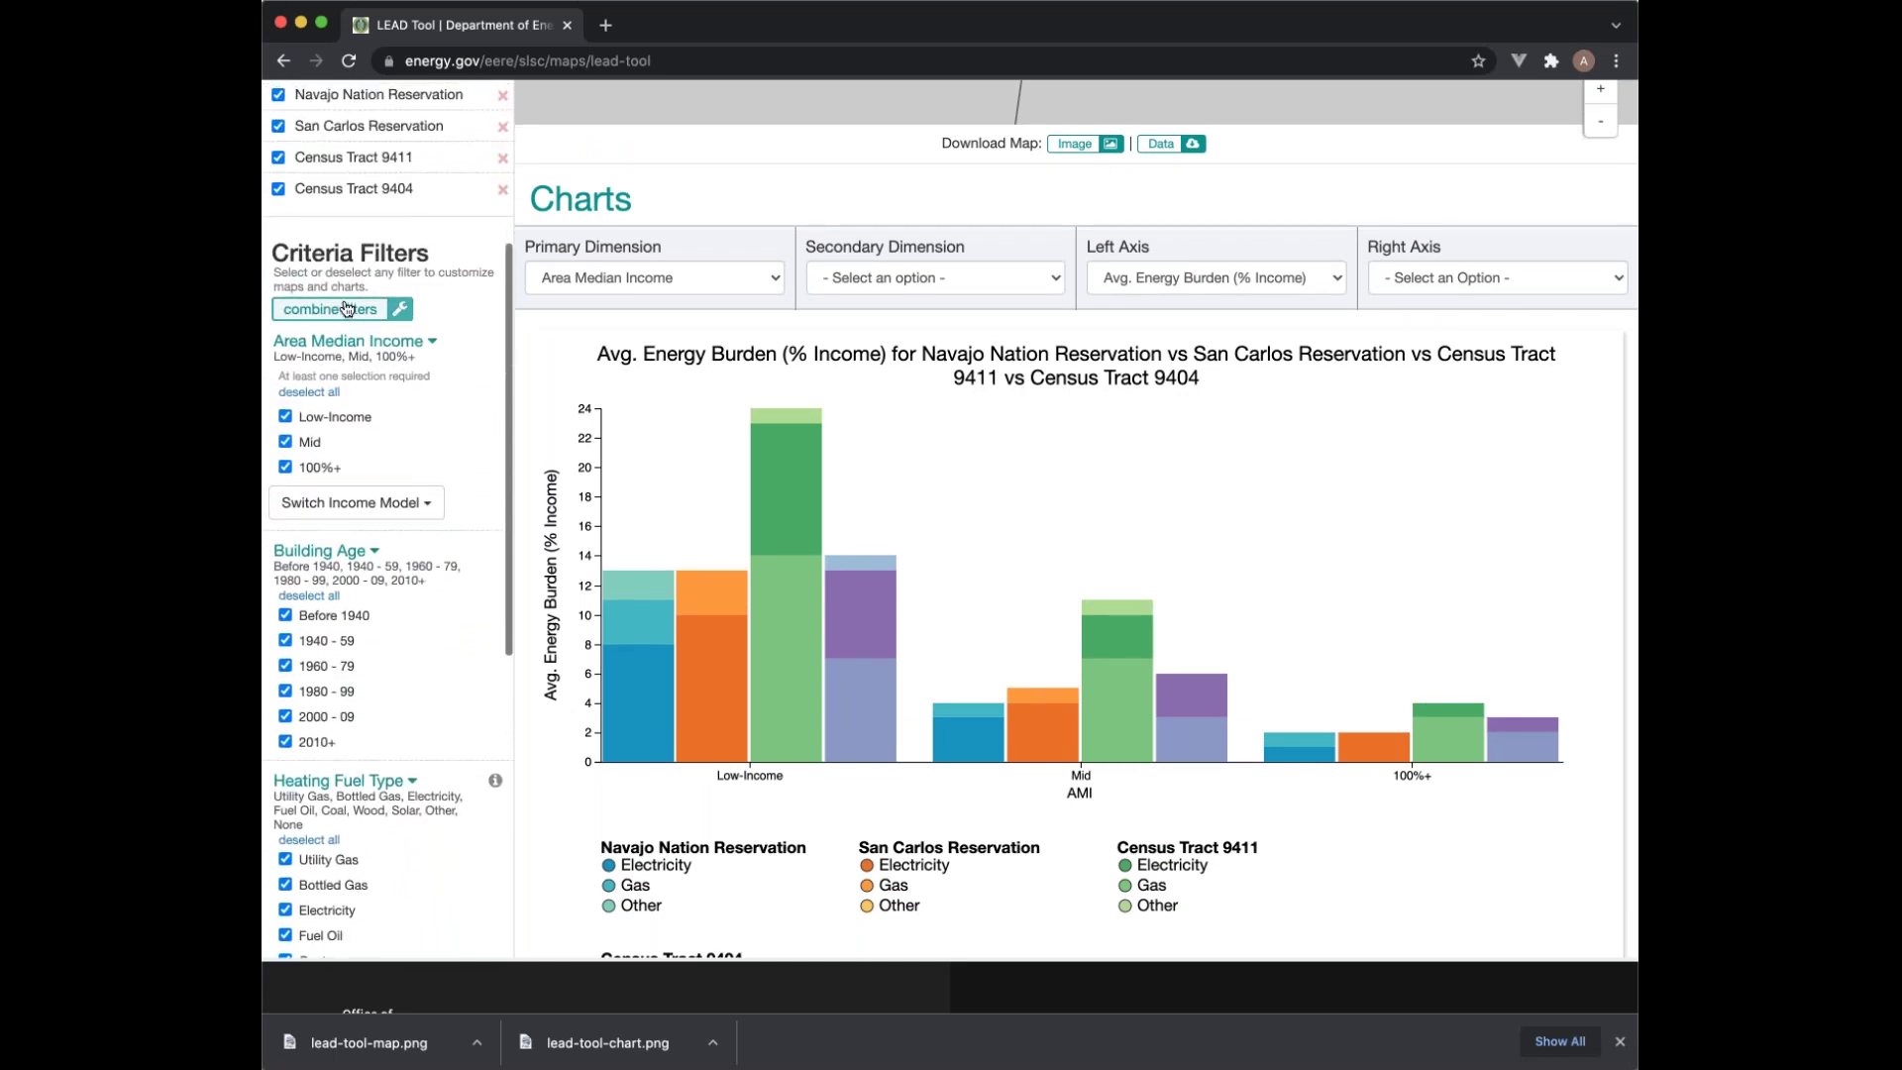
pyautogui.click(346, 308)
pyautogui.click(719, 290)
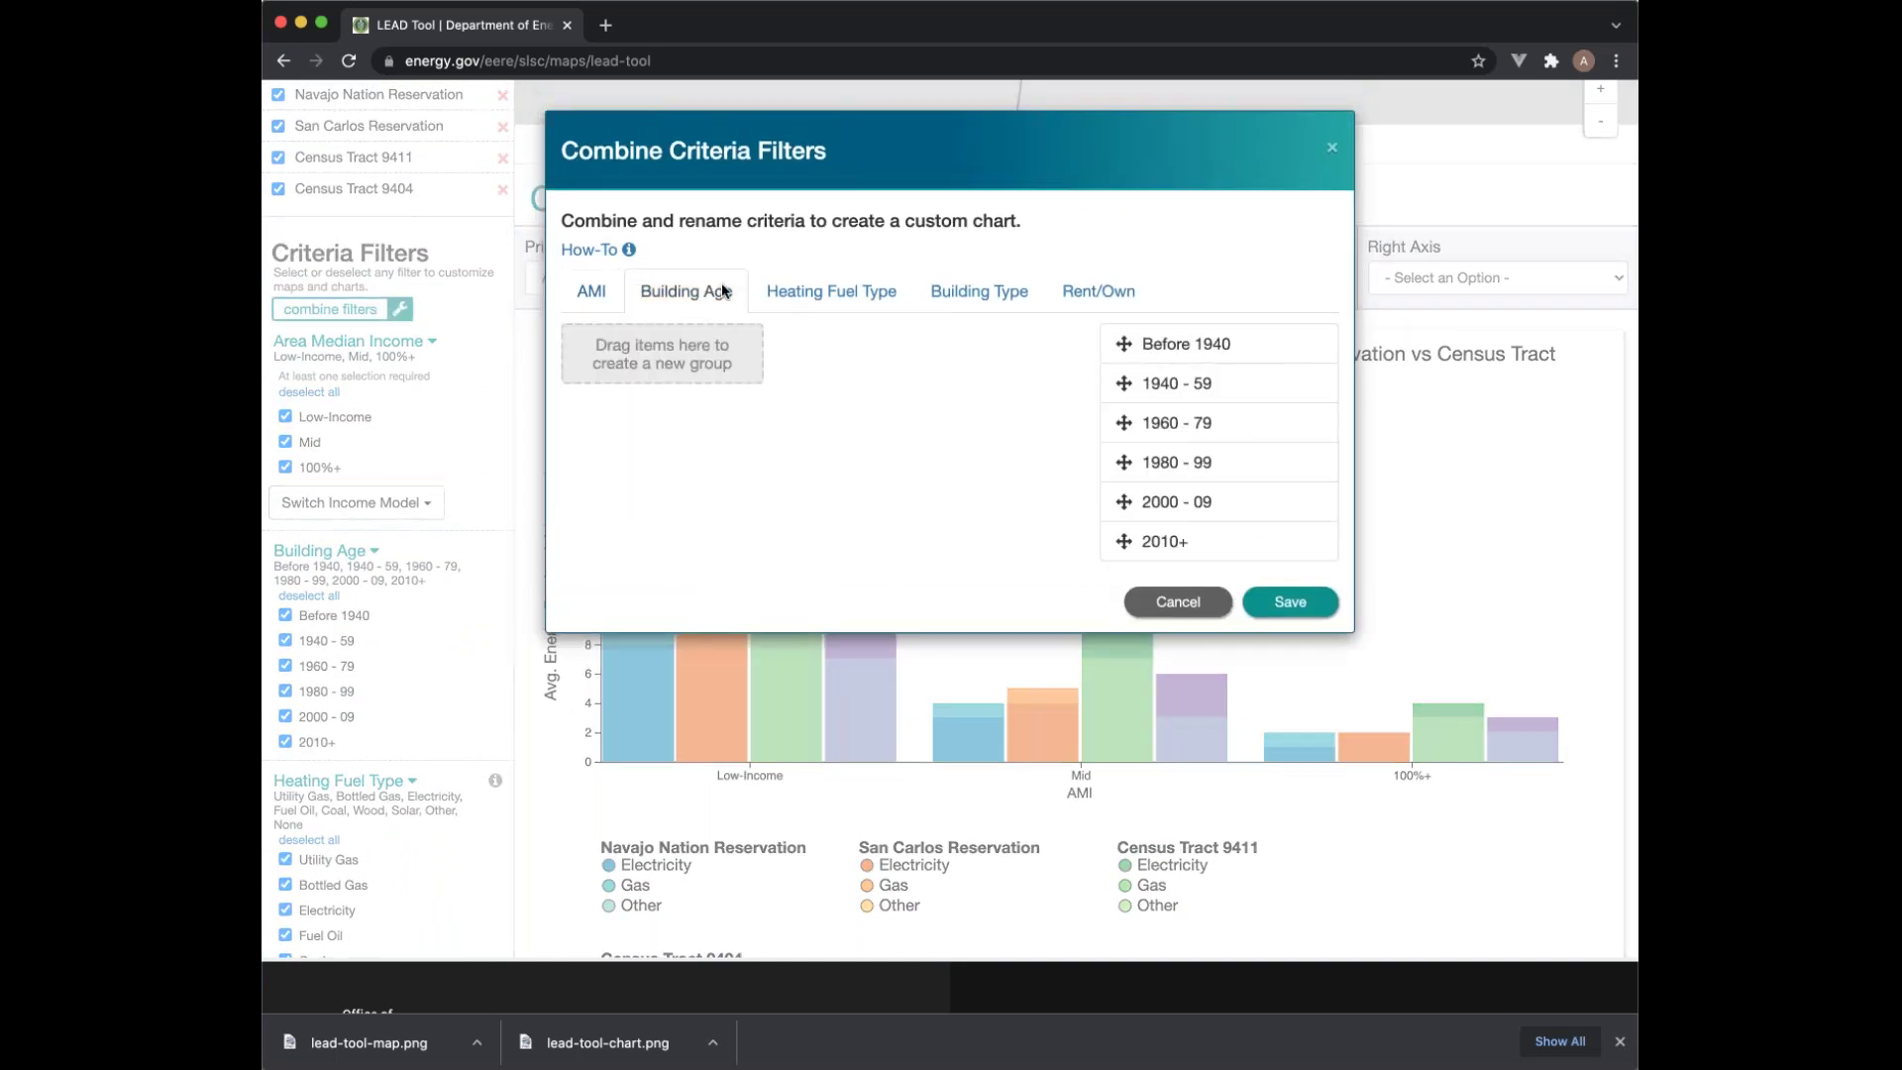
pyautogui.click(1123, 344)
pyautogui.moveTo(1125, 344); pyautogui.dragTo(606, 398)
pyautogui.moveTo(1125, 343); pyautogui.dragTo(614, 447)
pyautogui.click(701, 339)
pyautogui.write('Old Houses')
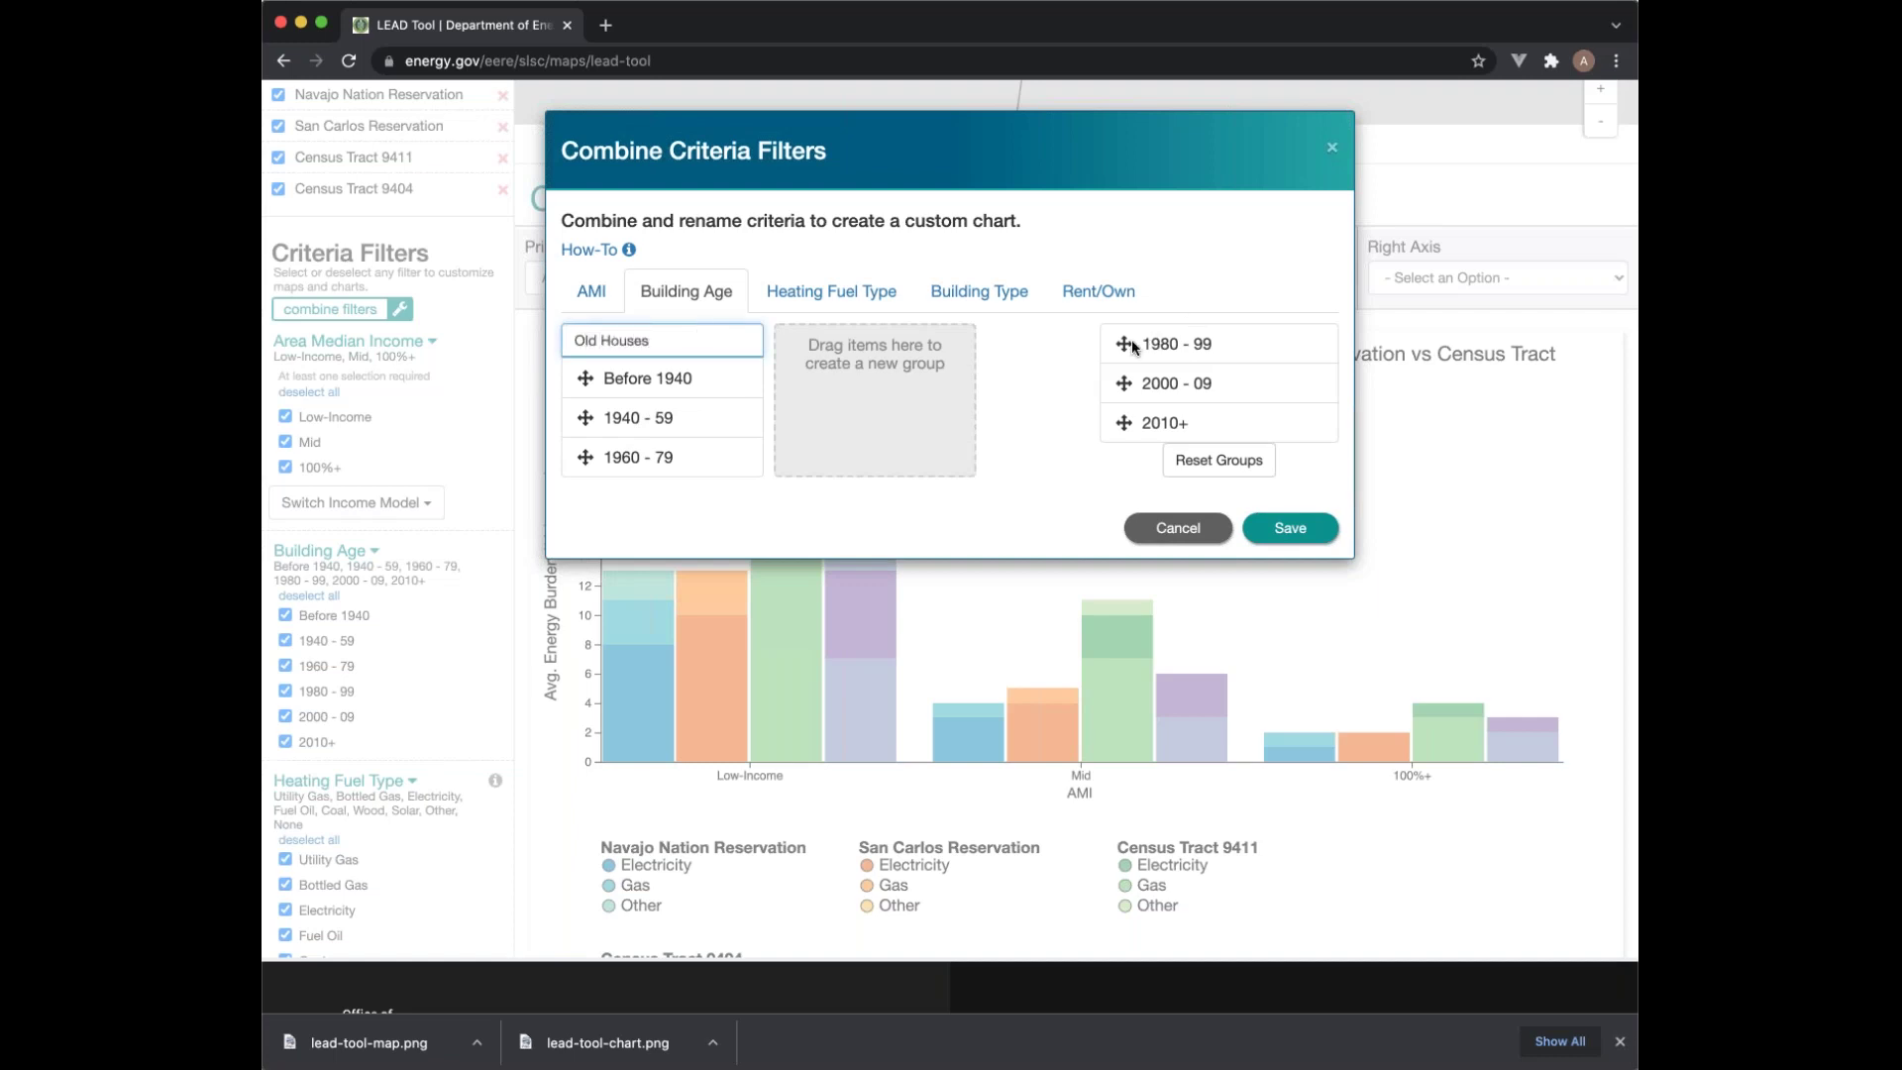
# Step: Combine the 1980 - 99, 2000 - 09 and 2010+ building age criteria into a group named New Houses, and save the combined filters
pyautogui.moveTo(1129, 346); pyautogui.dragTo(837, 343)
pyautogui.moveTo(1122, 343); pyautogui.dragTo(876, 417)
pyautogui.moveTo(1109, 349); pyautogui.dragTo(853, 457)
pyautogui.click(874, 327)
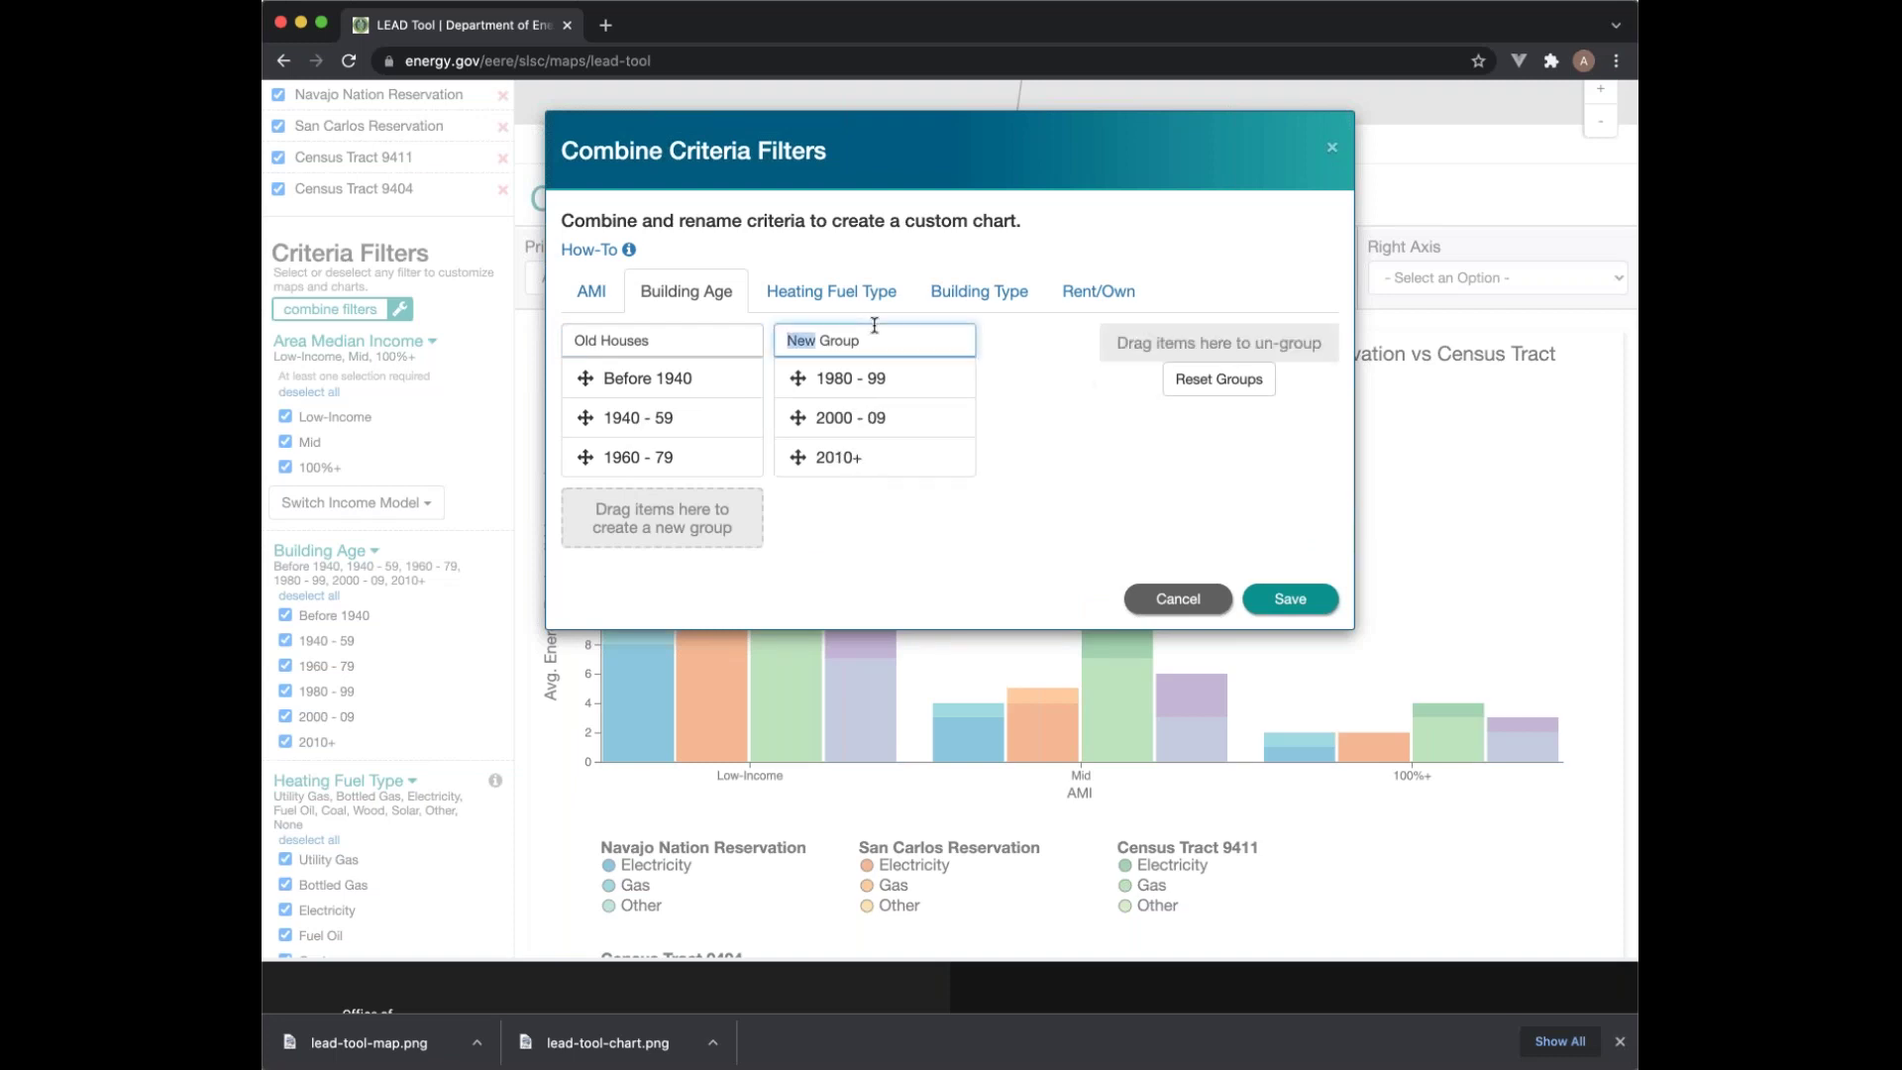
pyautogui.click(874, 327)
pyautogui.doubleClick(875, 327)
pyautogui.write('Houses')
pyautogui.click(1282, 598)
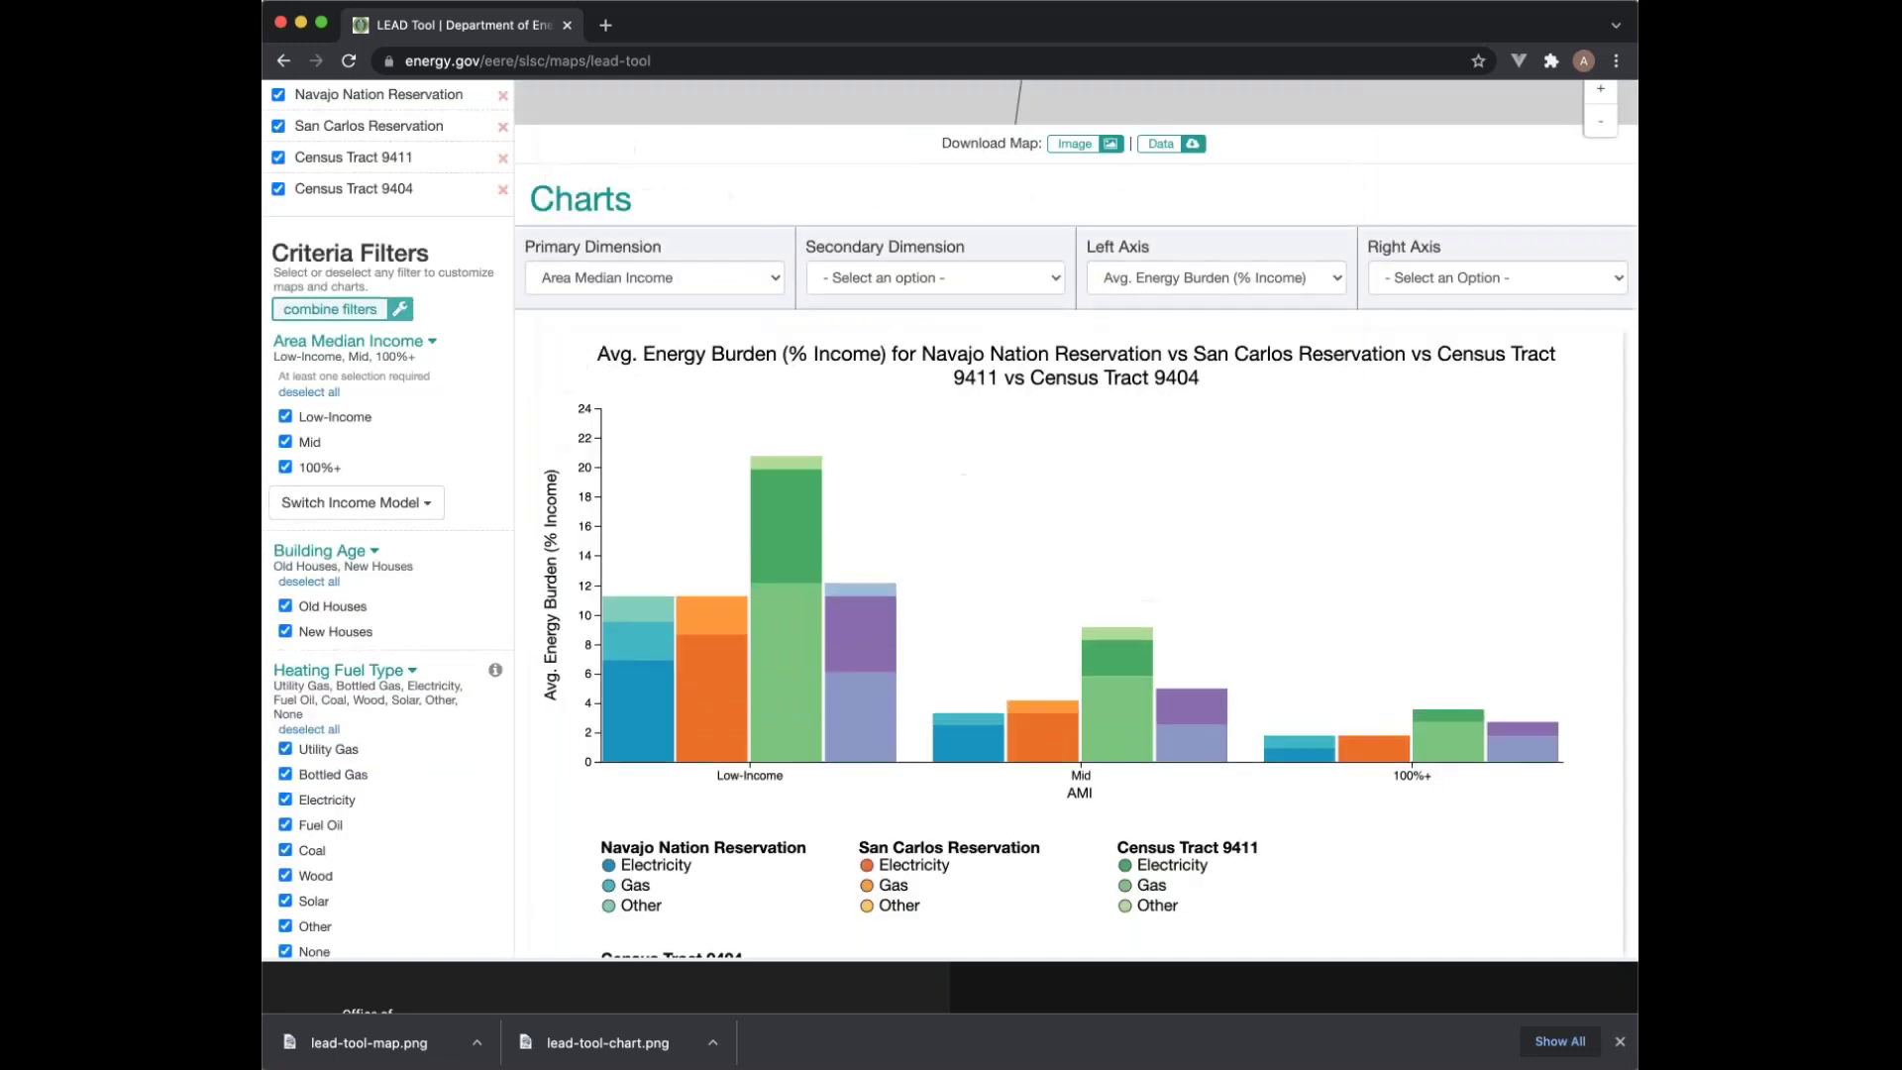
# Step: Set the chart's secondary dimension to Building Age and examine old and new houses within each income group
pyautogui.click(971, 285)
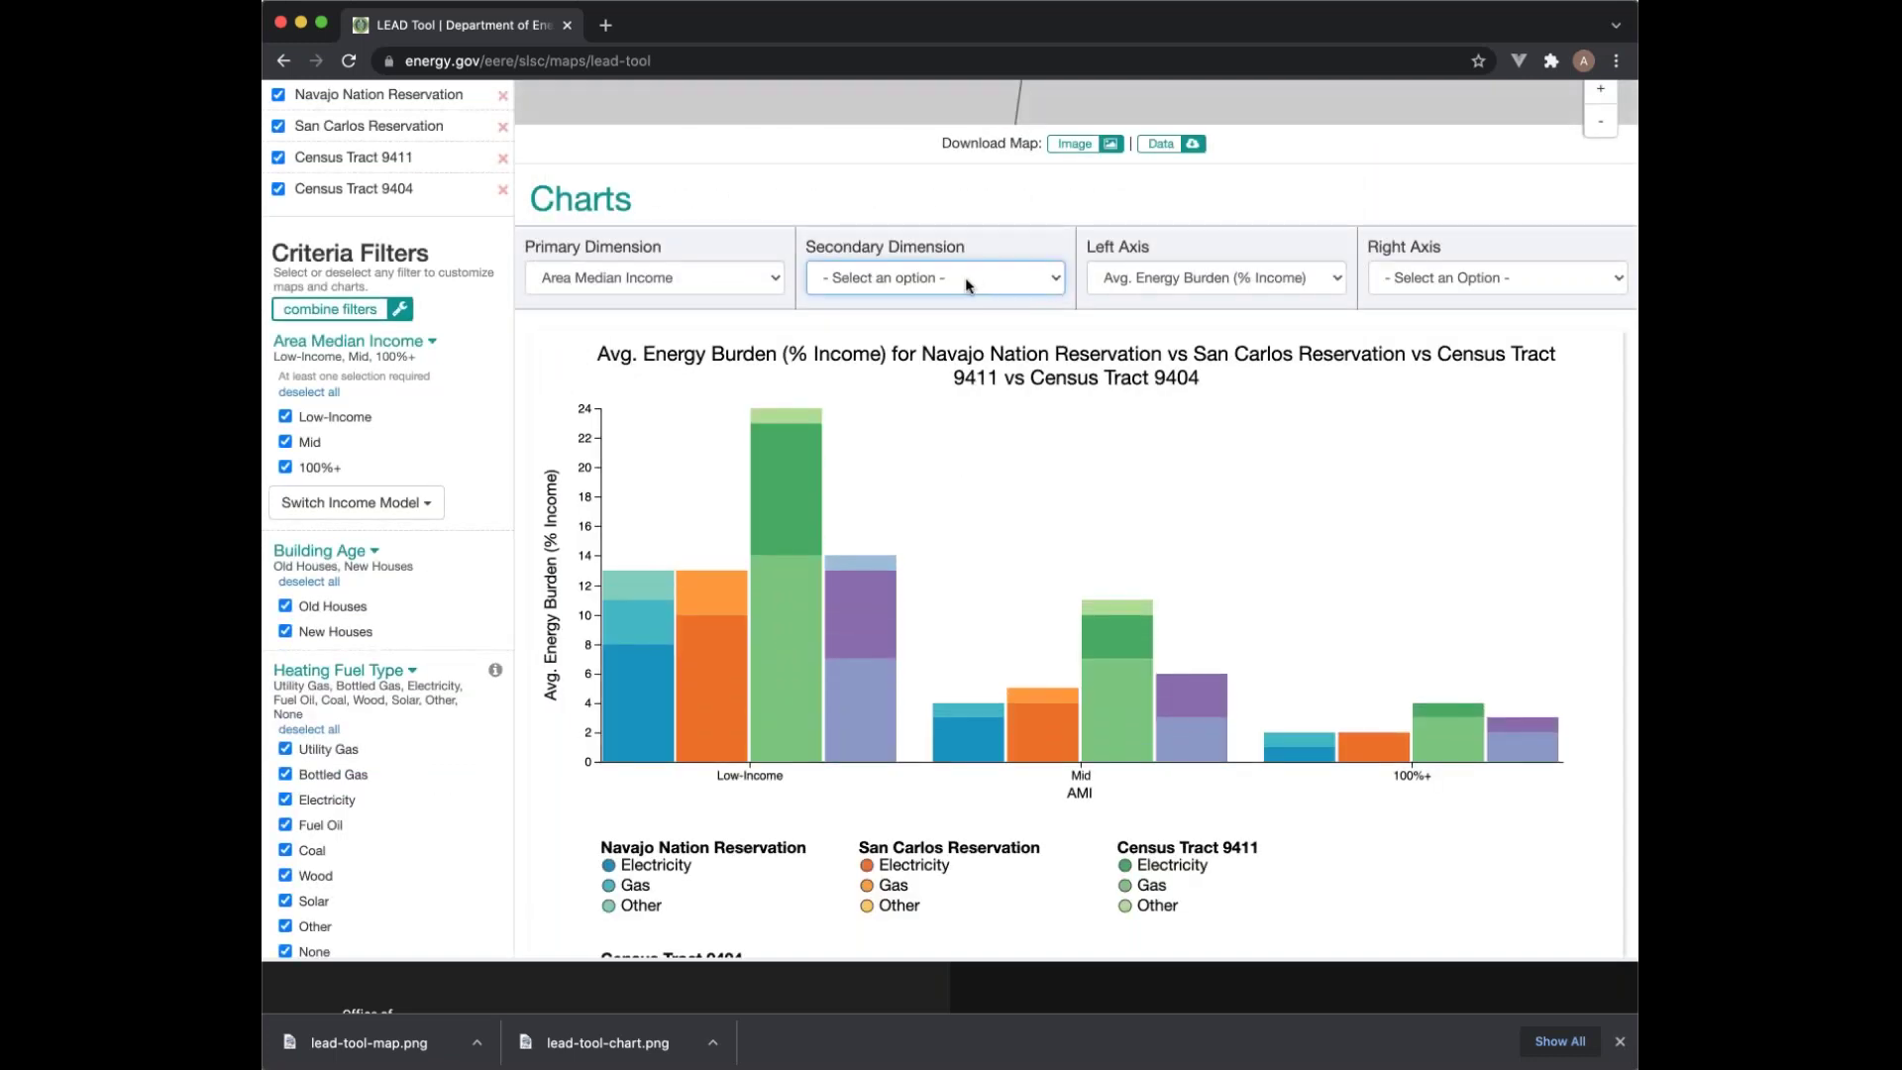
pyautogui.click(918, 307)
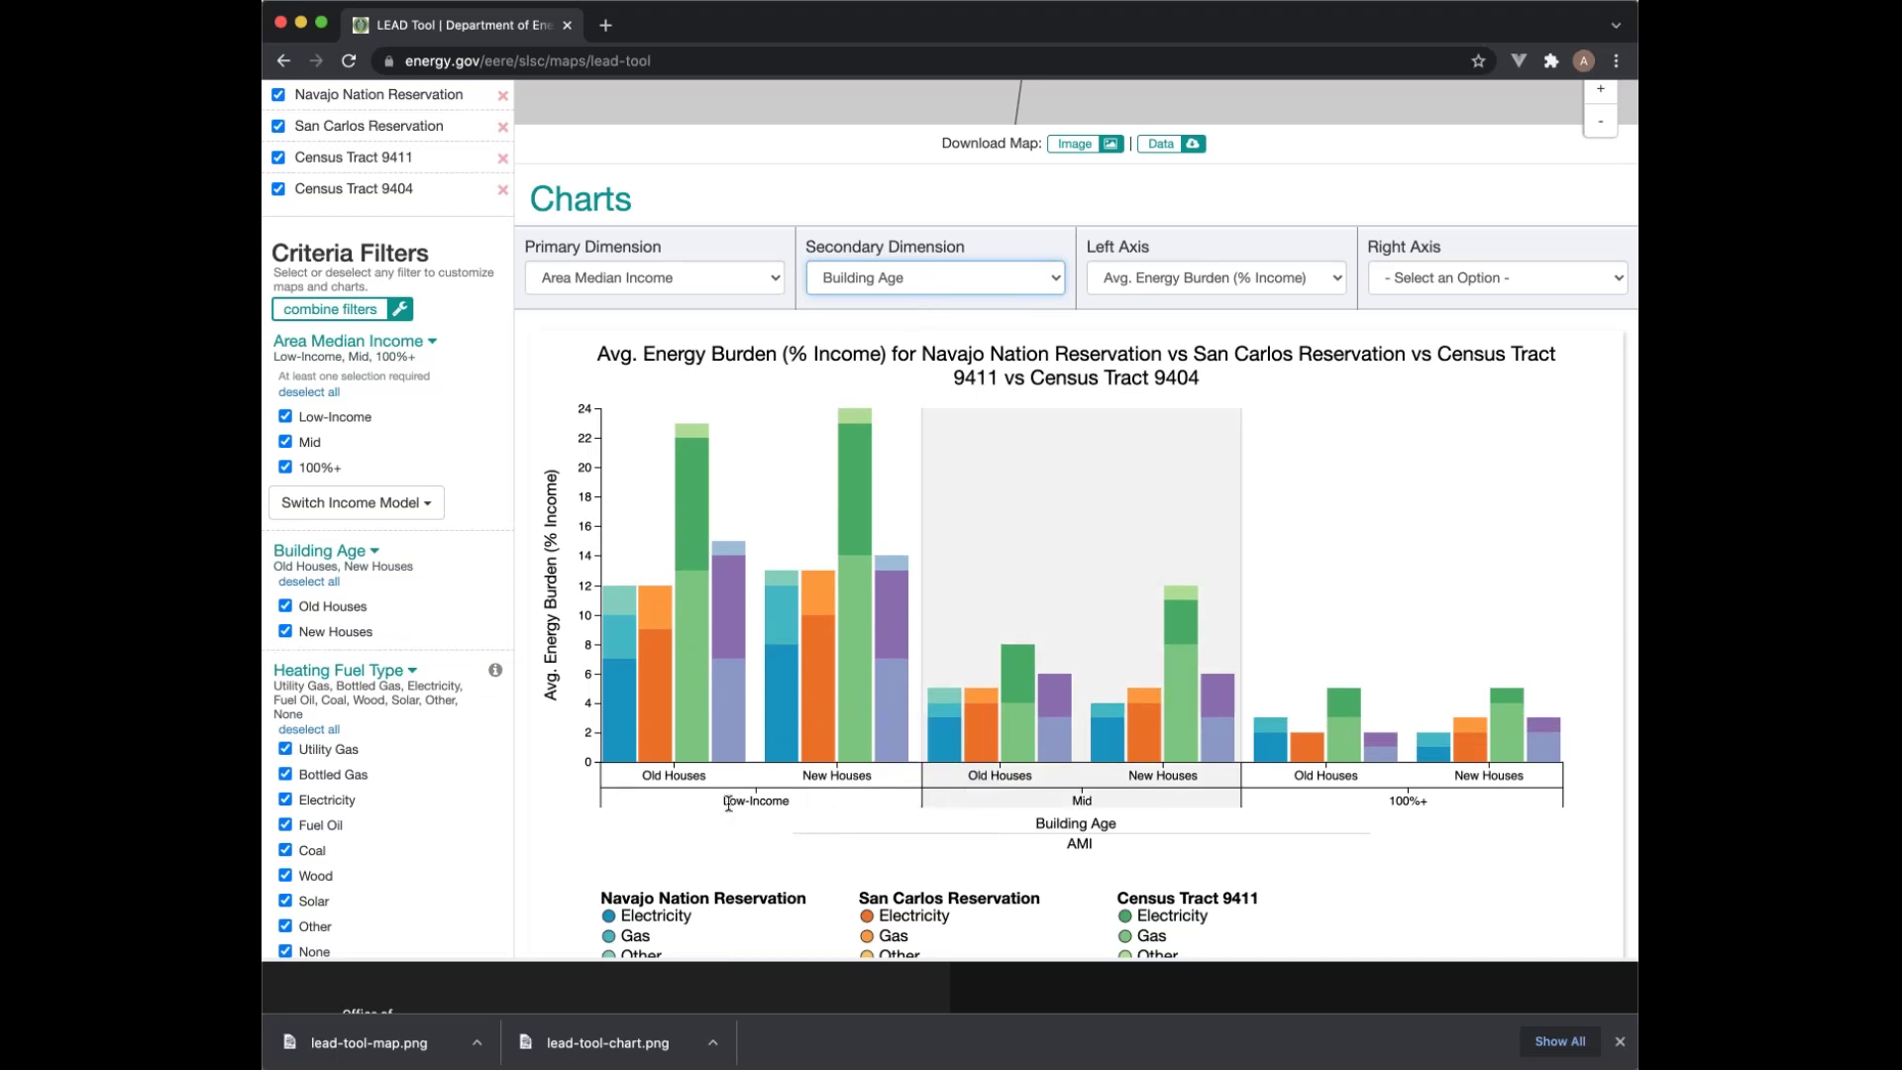
pyautogui.click(782, 802)
pyautogui.moveTo(643, 775); pyautogui.dragTo(688, 774)
pyautogui.moveTo(606, 699)
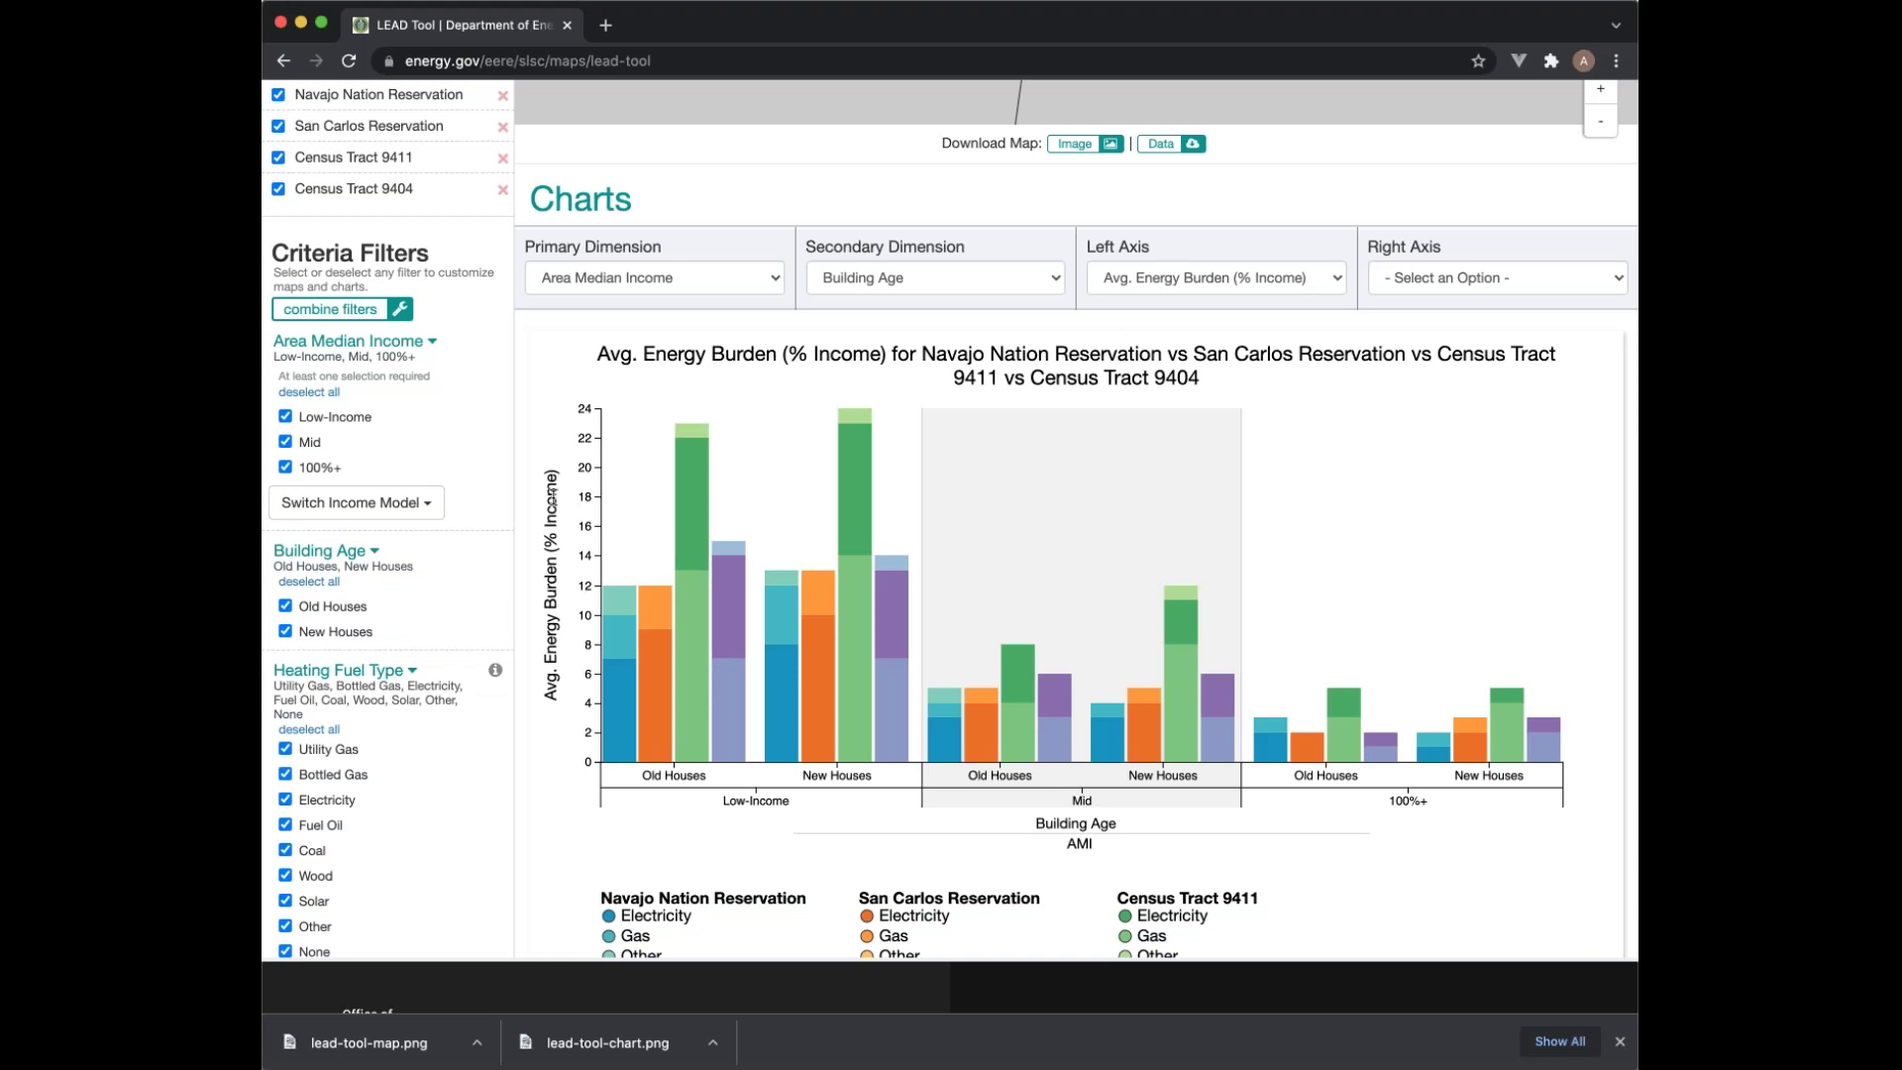
pyautogui.scroll(-3, 543, 497)
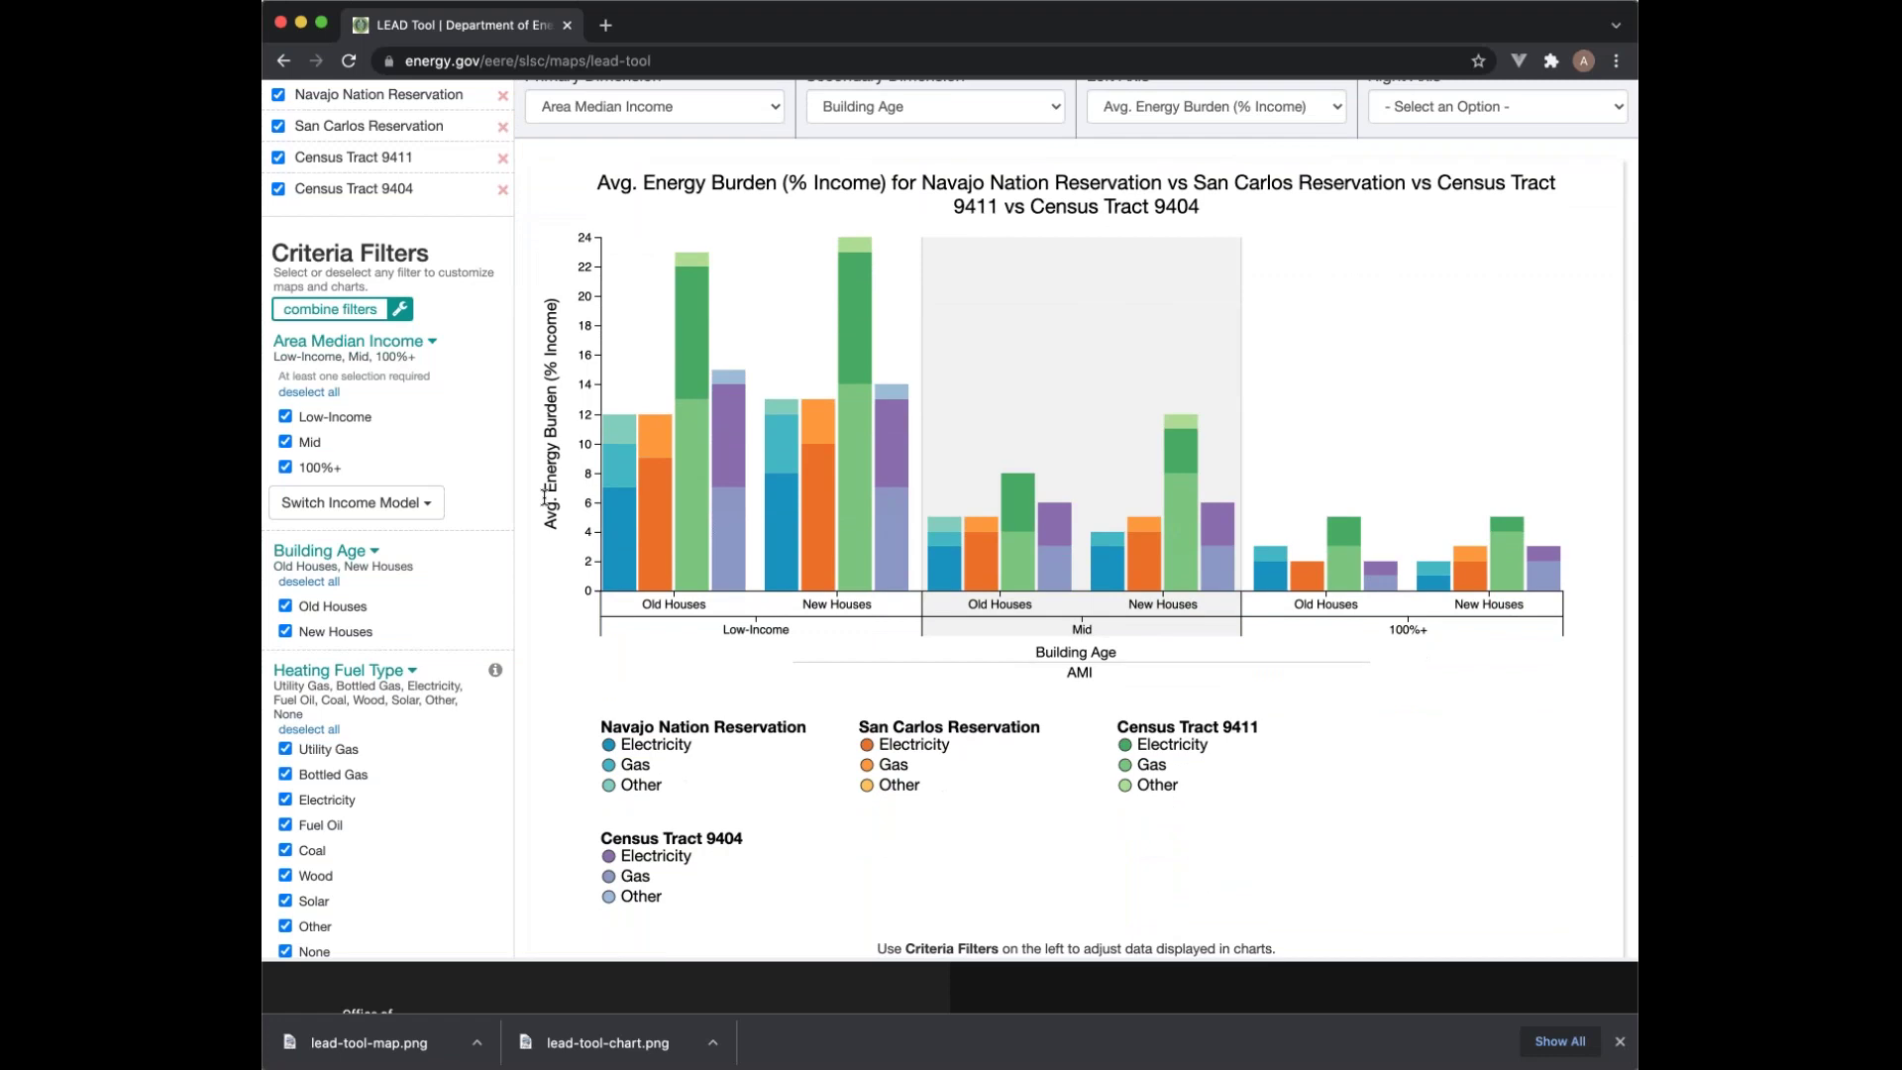
pyautogui.scroll(2, 544, 498)
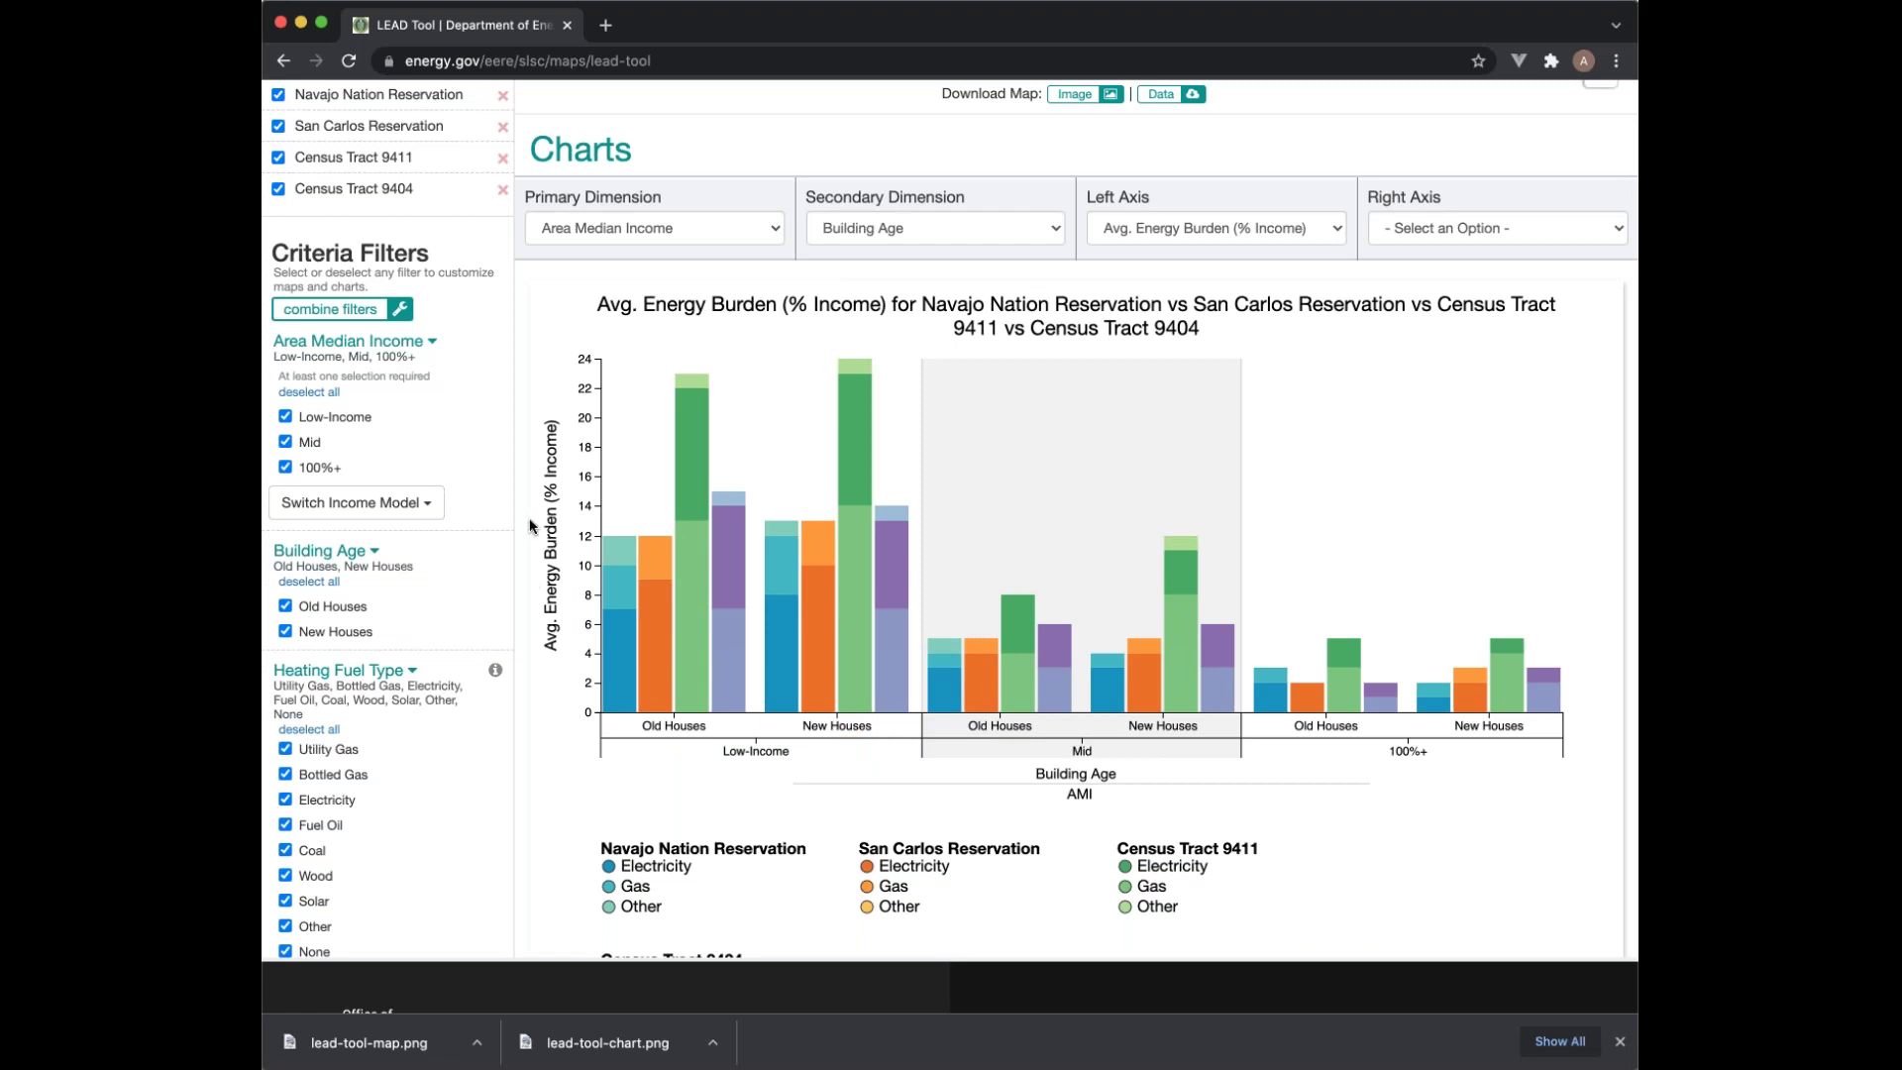
# Step: Combine Census Tract 9411 and Census Tract 9404 into a comparison group named Ute Res Tracts, save it and inspect the low-income bars
pyautogui.scroll(5, 448, 482)
pyautogui.scroll(-2, 449, 482)
pyautogui.click(394, 407)
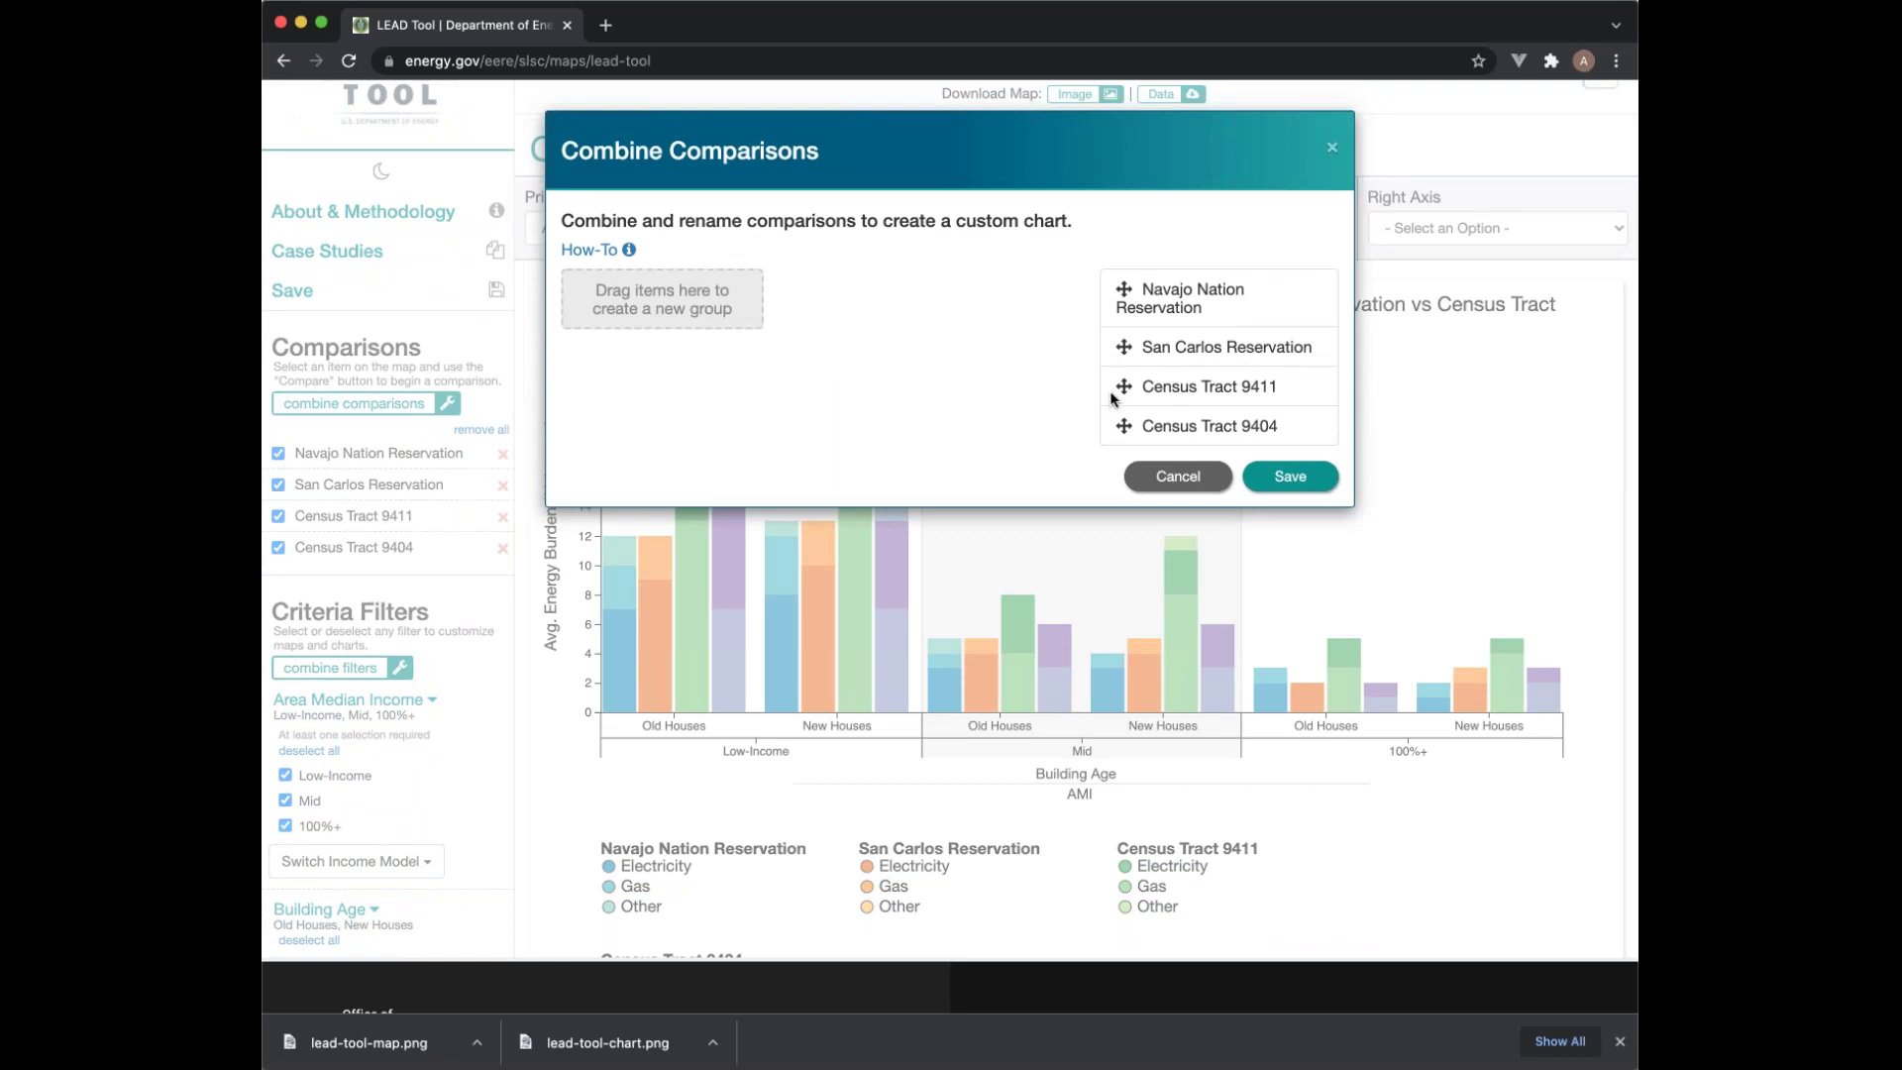
pyautogui.moveTo(1125, 387); pyautogui.dragTo(693, 303)
pyautogui.moveTo(1125, 387); pyautogui.dragTo(595, 342)
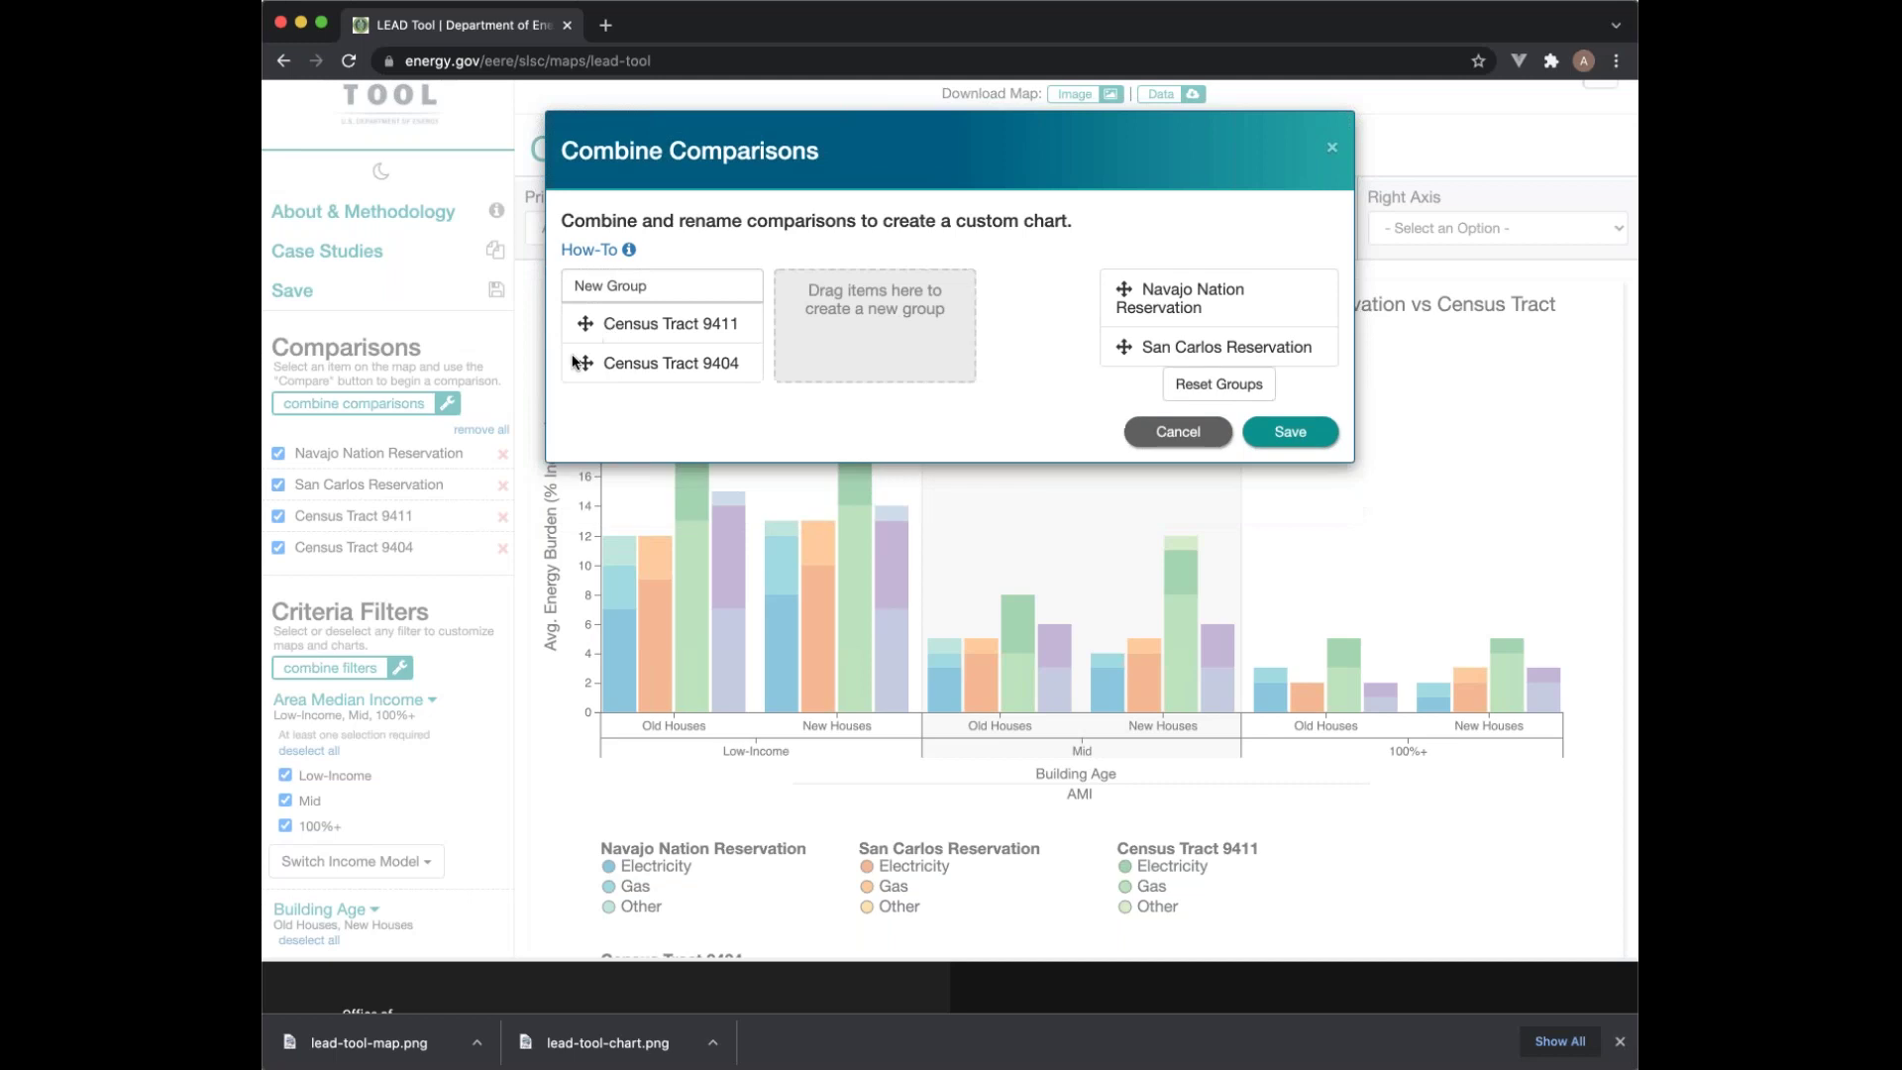
pyautogui.click(660, 291)
pyautogui.tripleClick(661, 291)
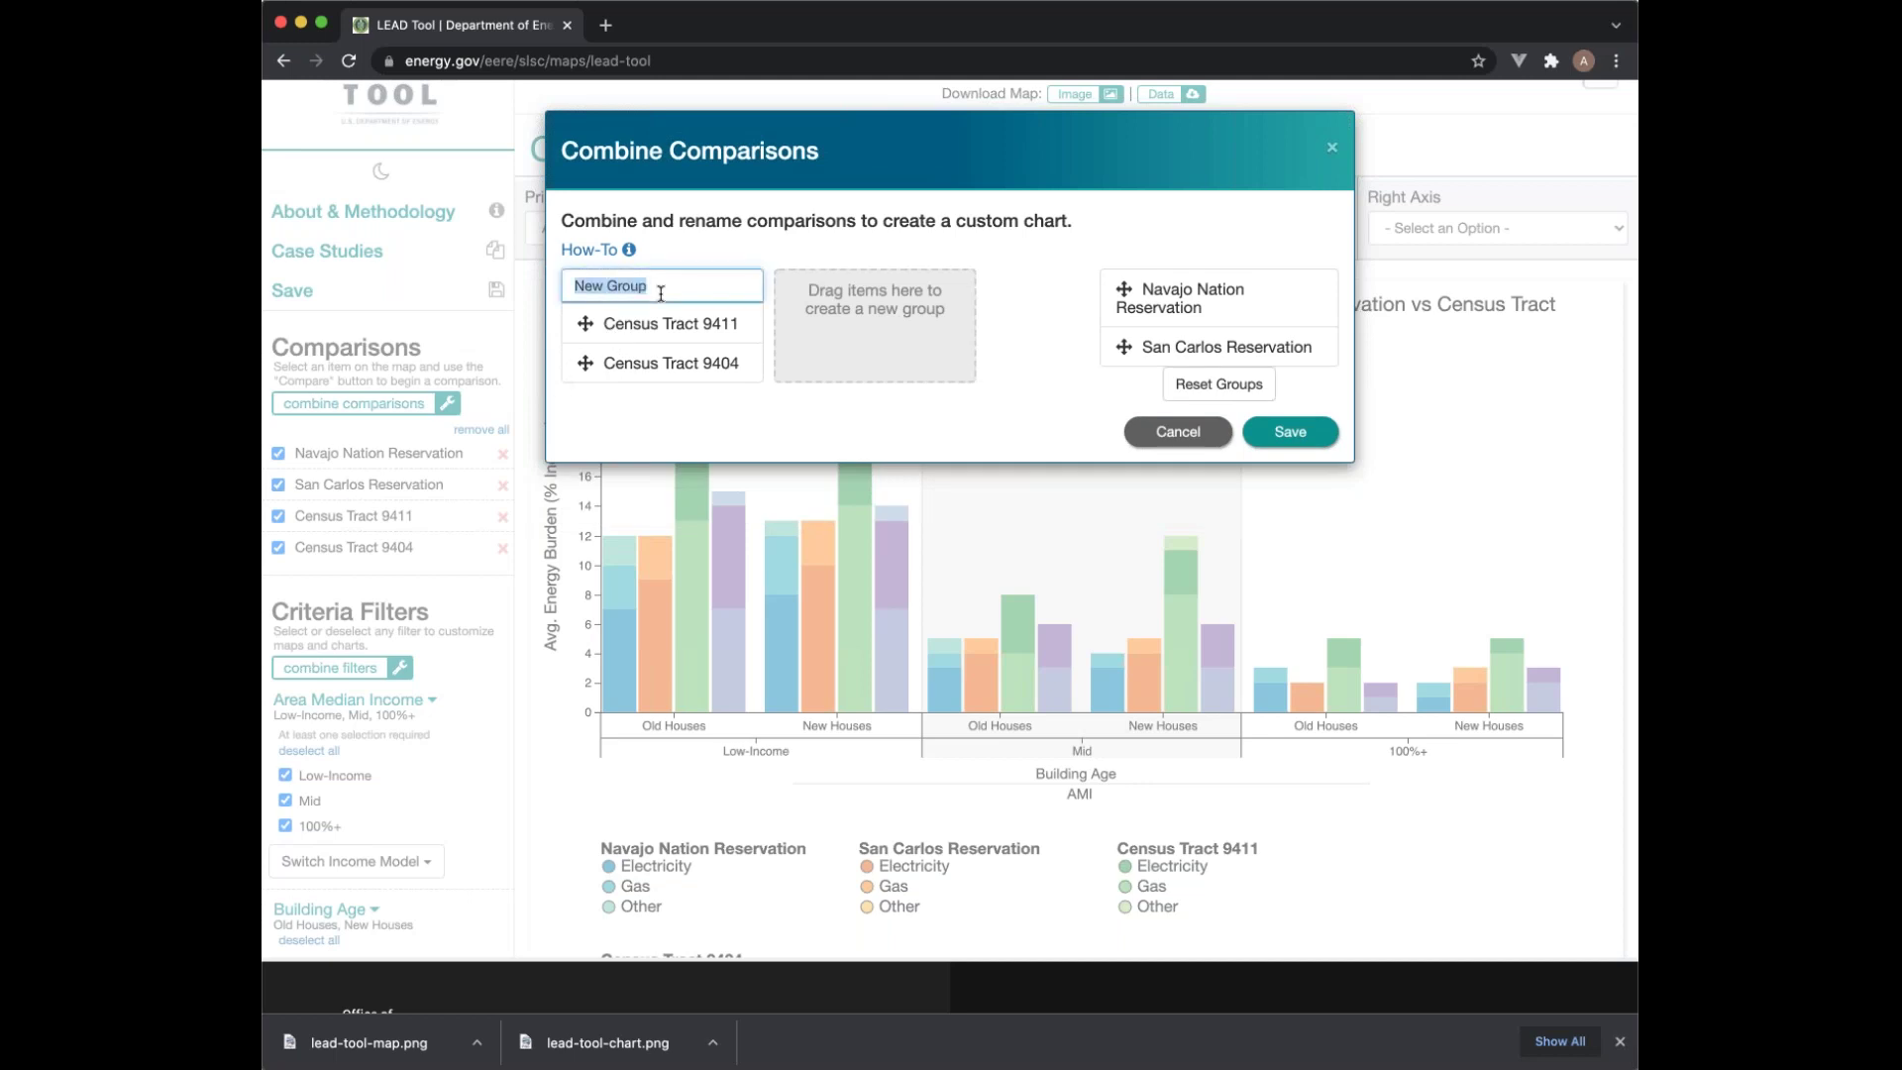
pyautogui.write('Ute Res Tracts')
pyautogui.click(1288, 431)
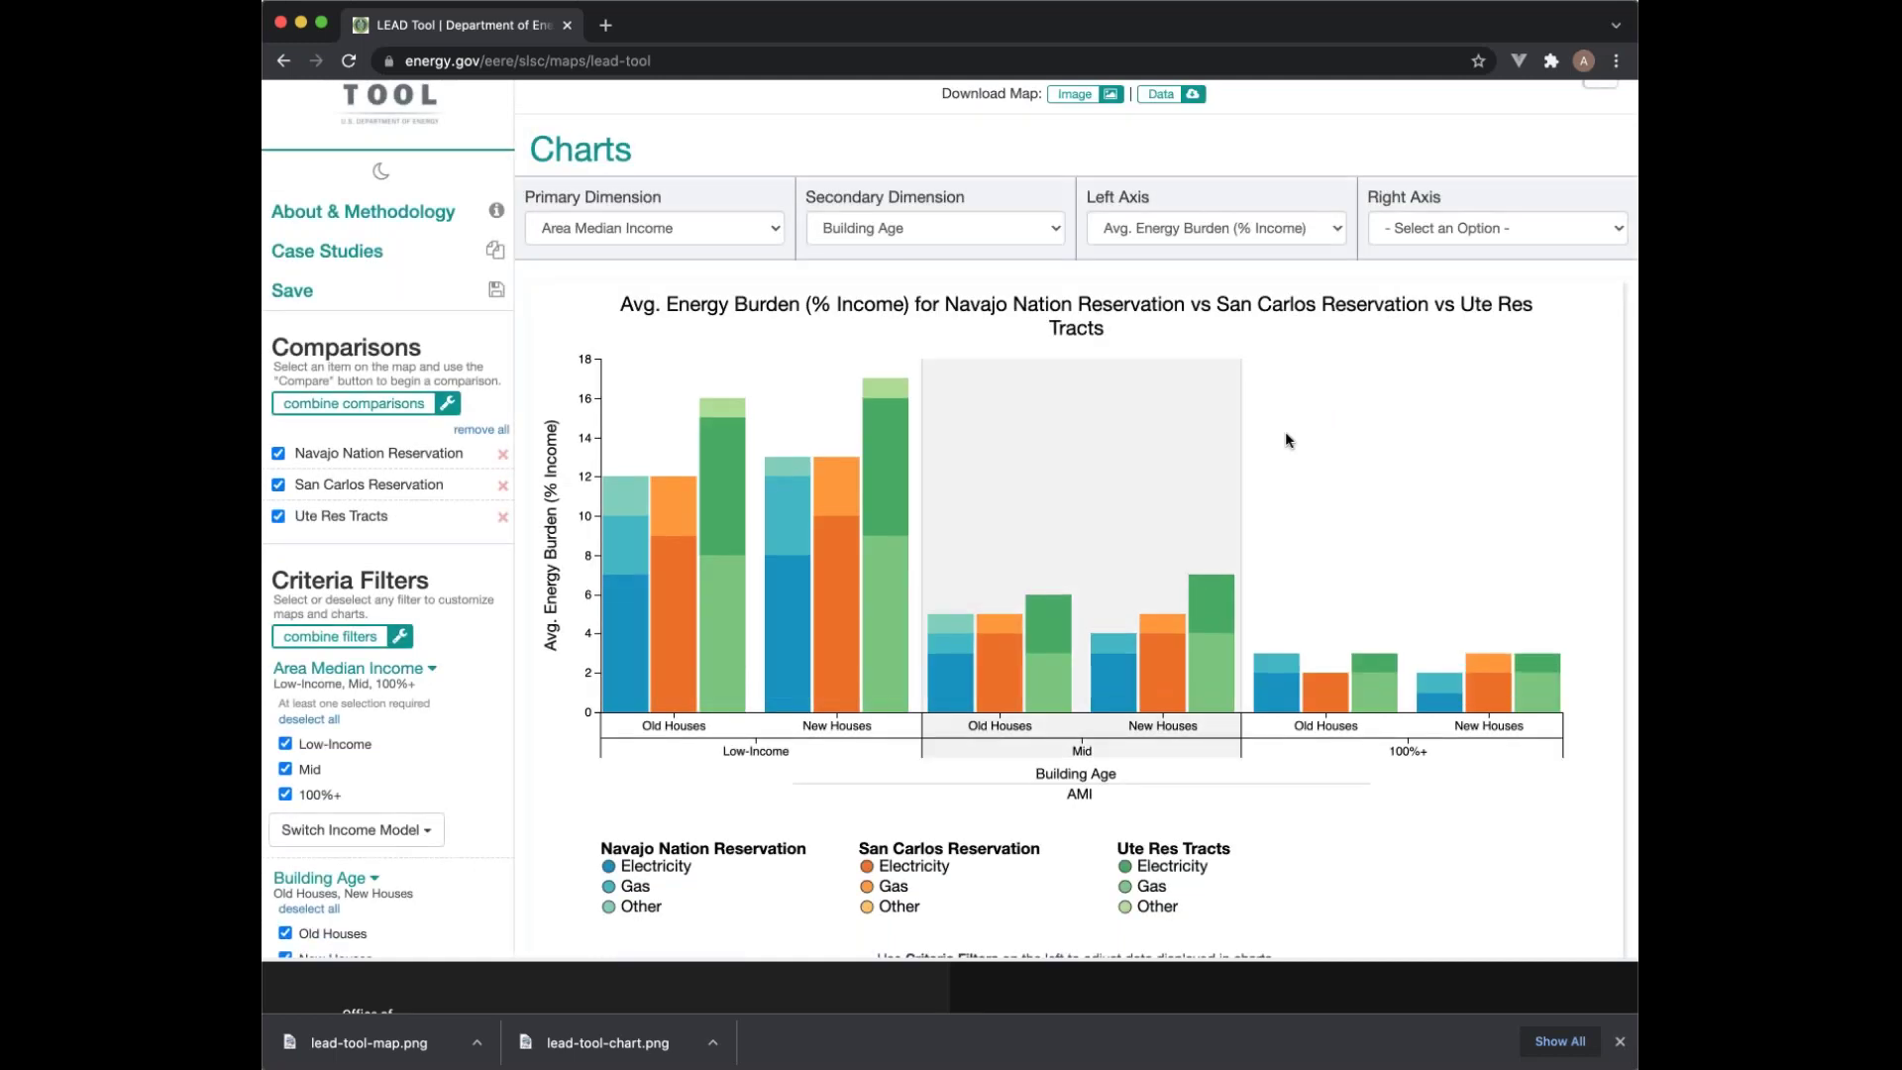
pyautogui.moveTo(767, 707)
pyautogui.moveTo(711, 673)
# Step: Reload the page, start over with a reset configuration and choose the Federal Poverty Level (FPL) income model
pyautogui.scroll(5, 551, 530)
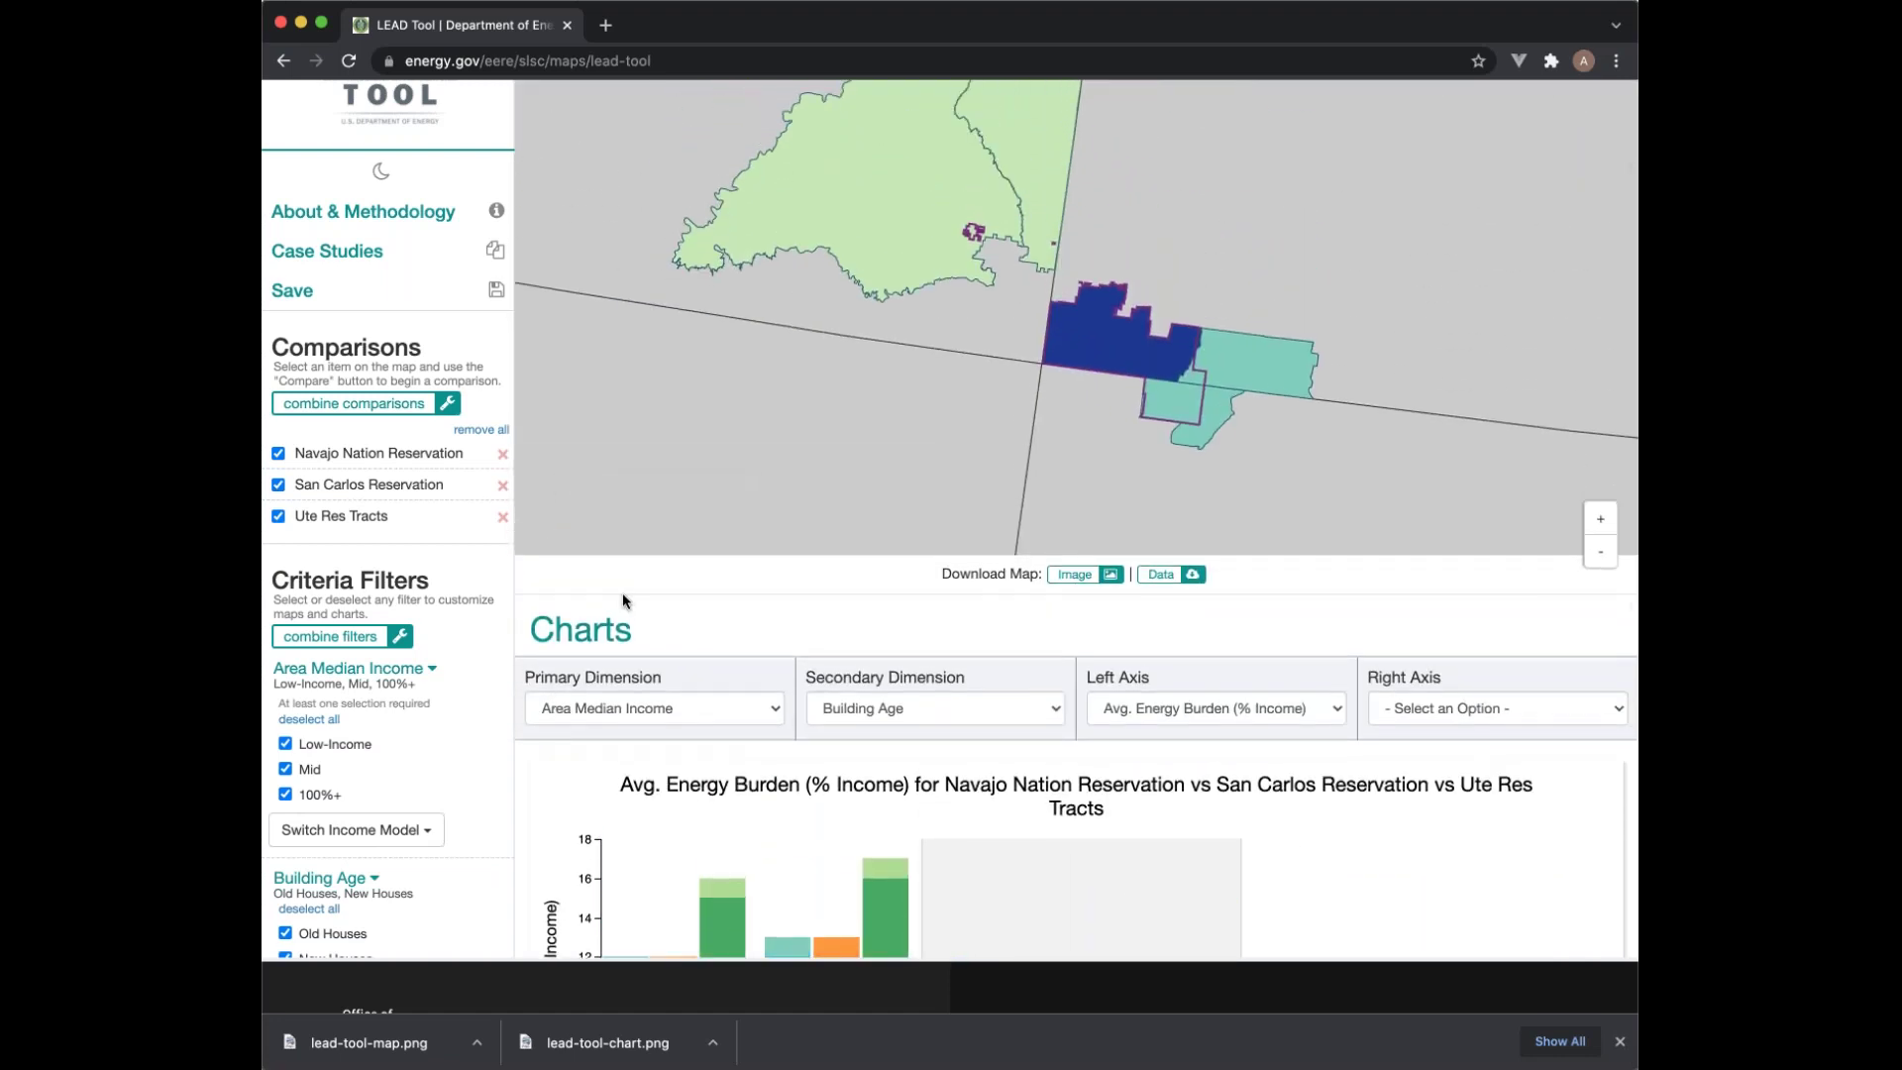
pyautogui.scroll(3, 622, 592)
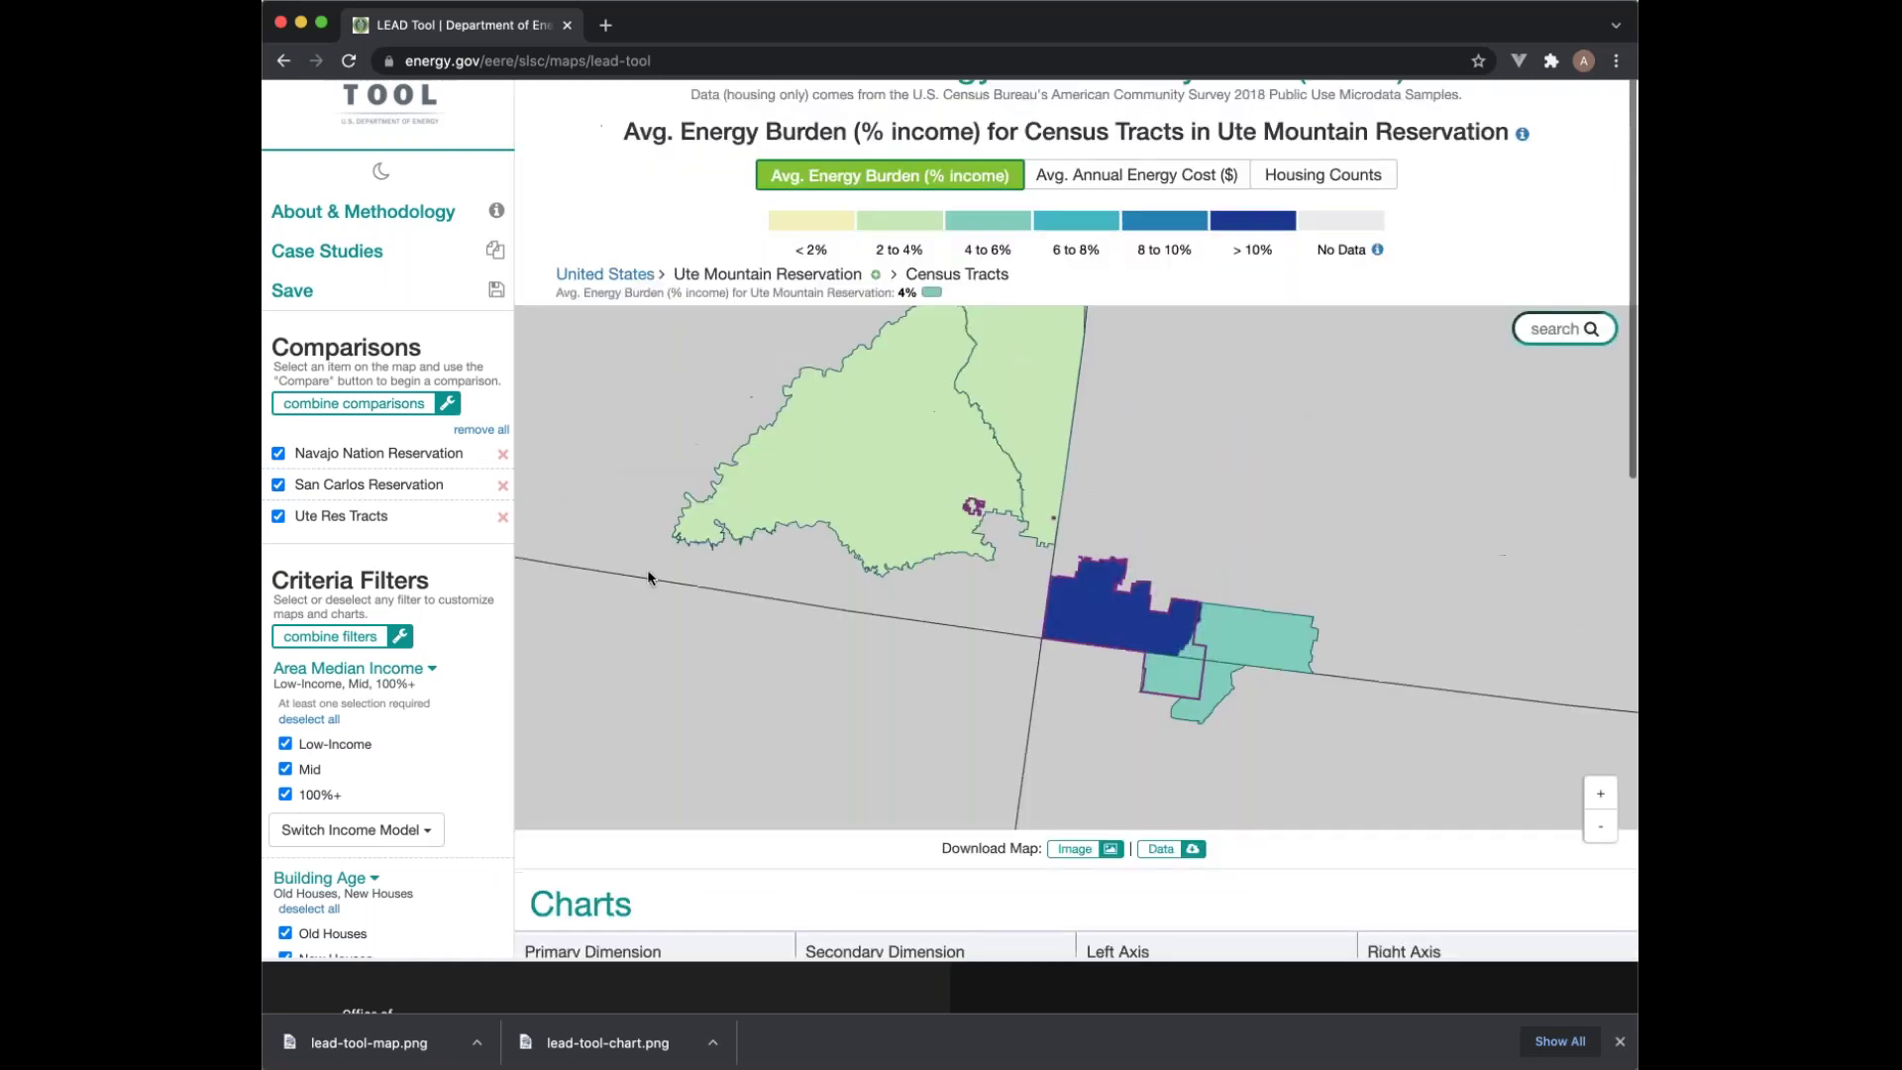
pyautogui.press('super+r')
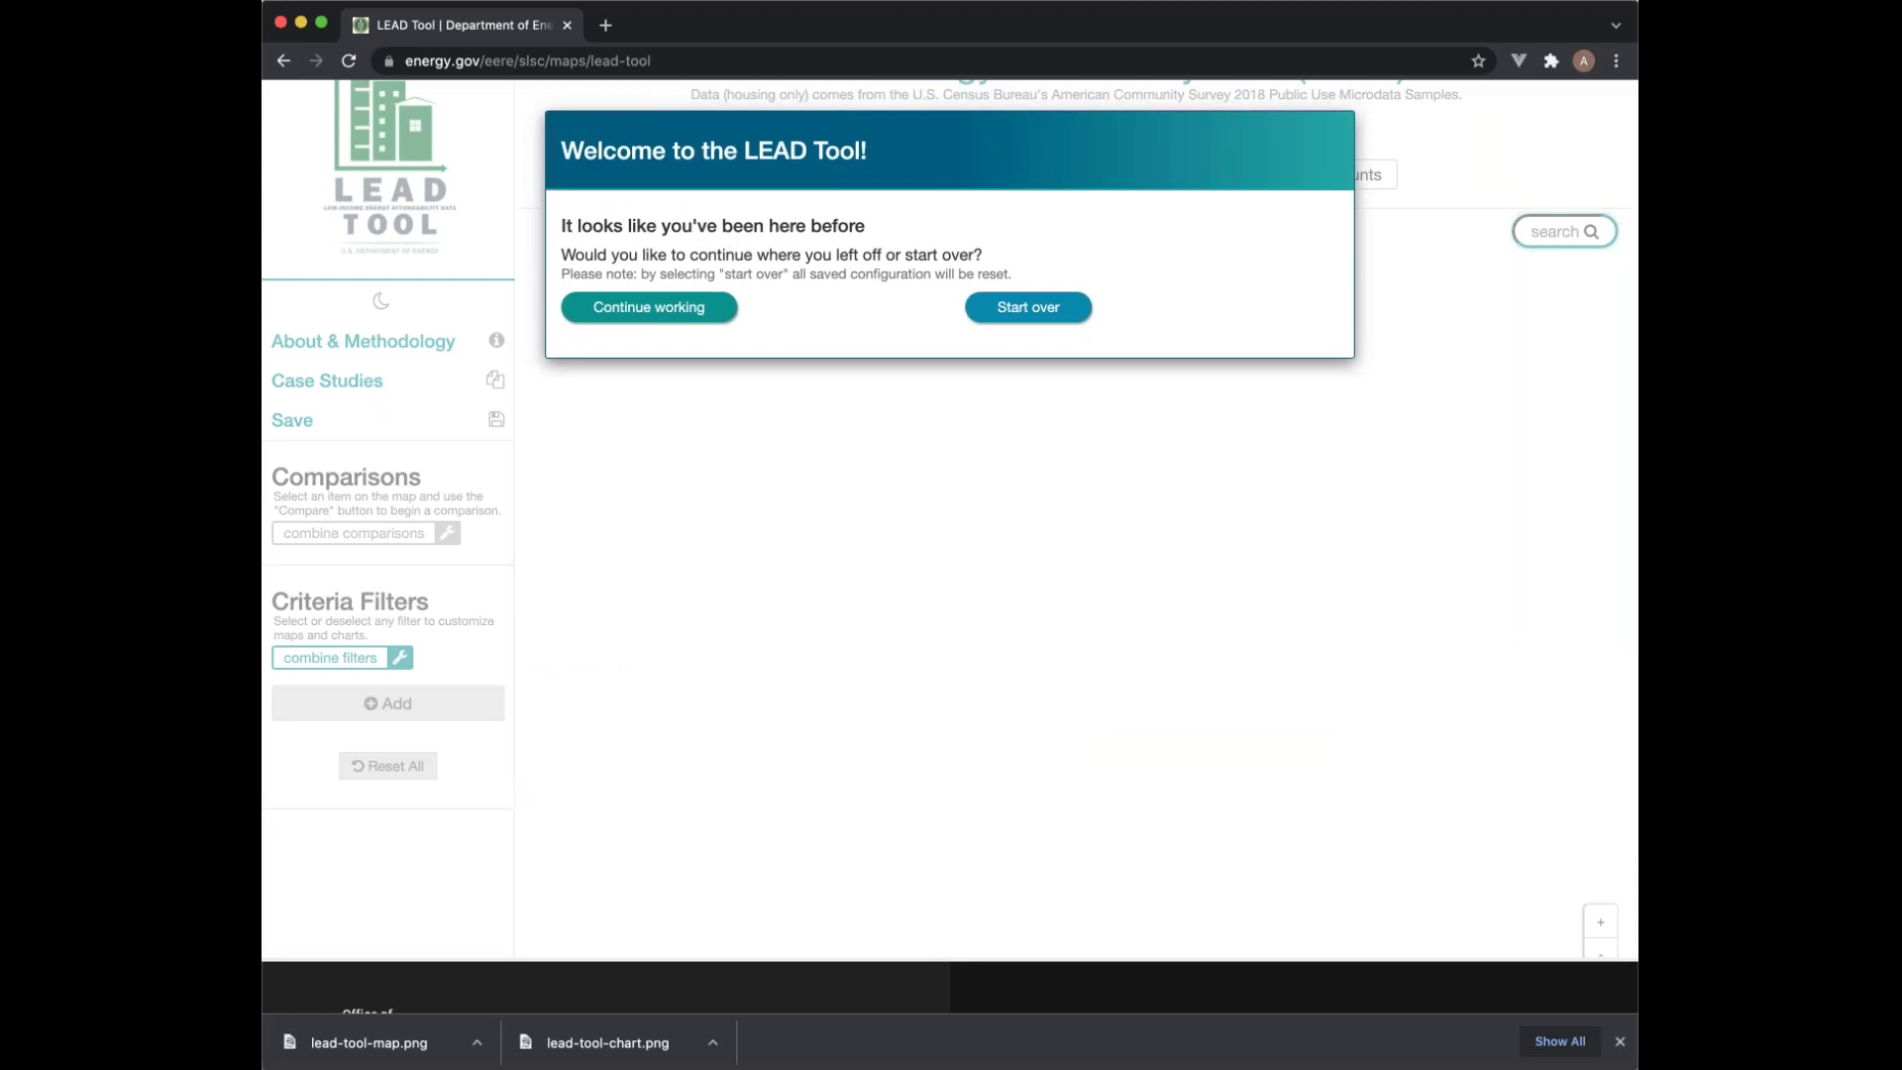
pyautogui.click(985, 306)
pyautogui.click(681, 456)
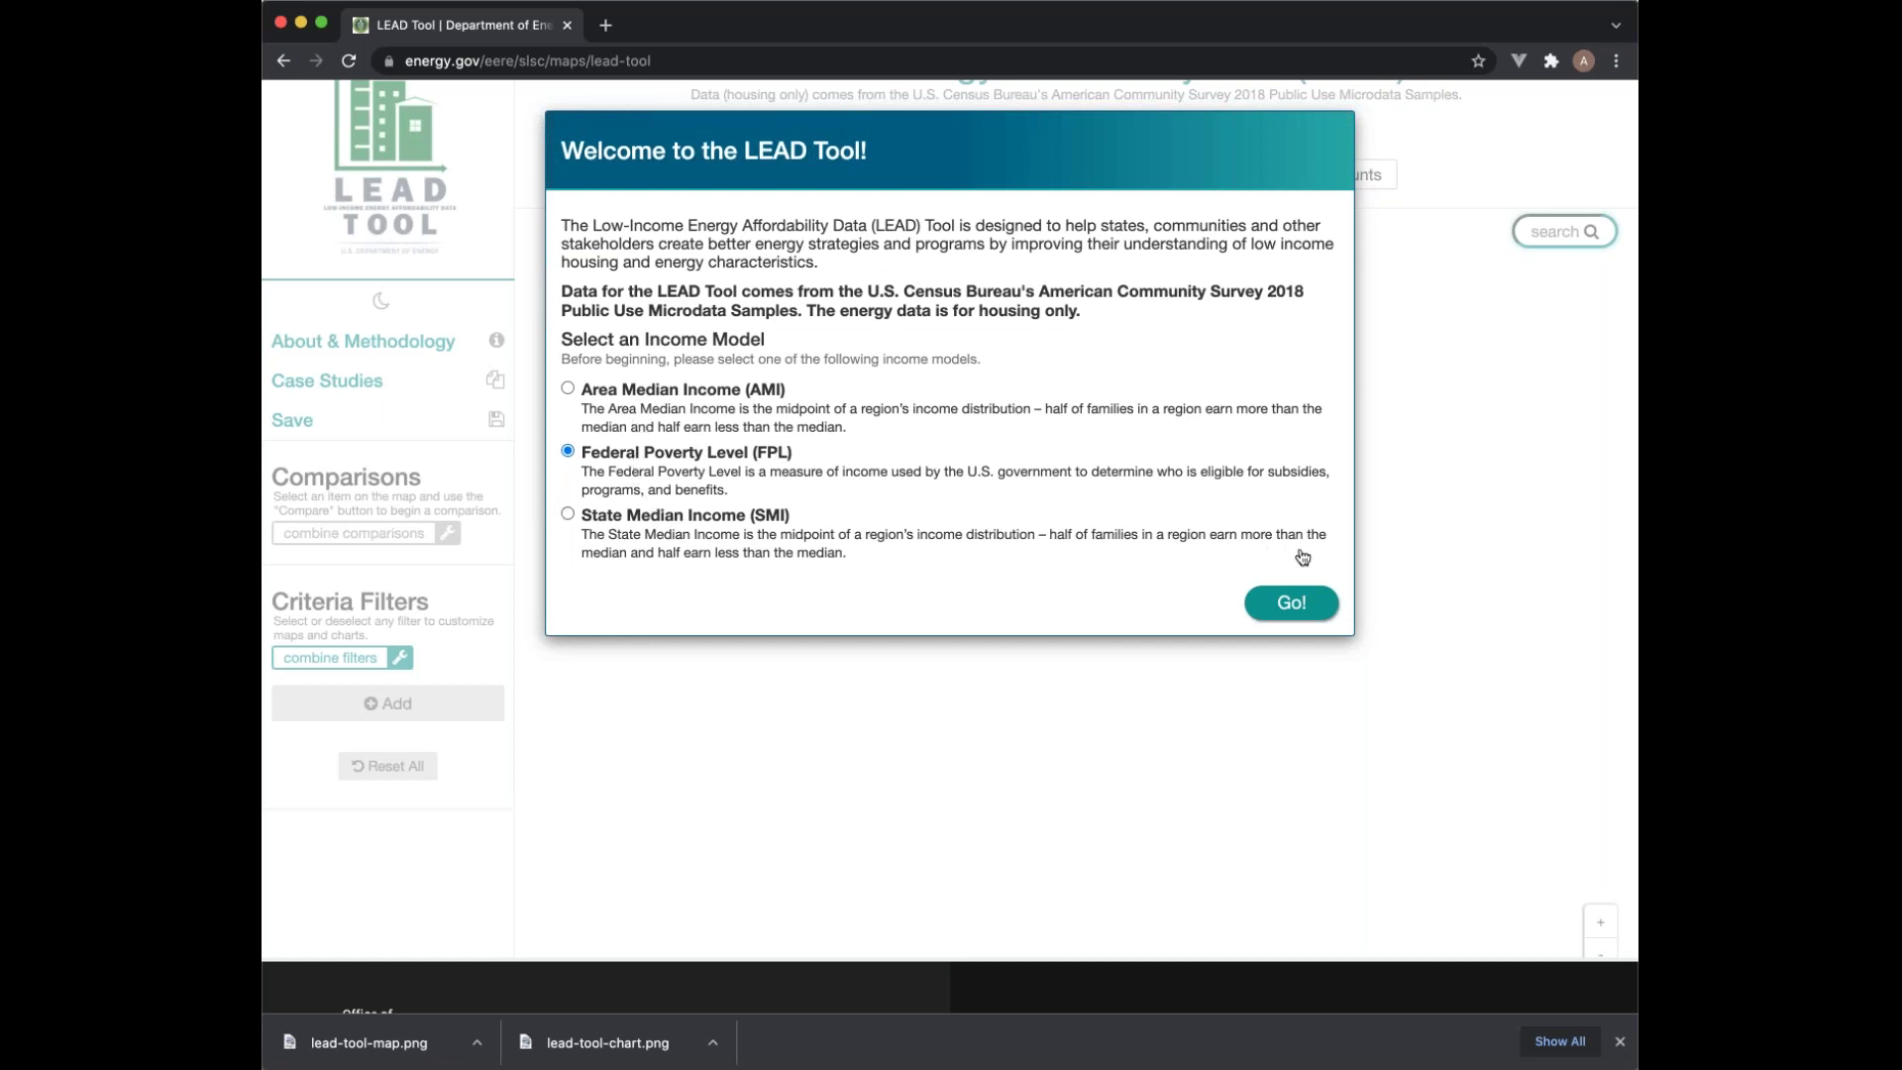
pyautogui.click(1290, 602)
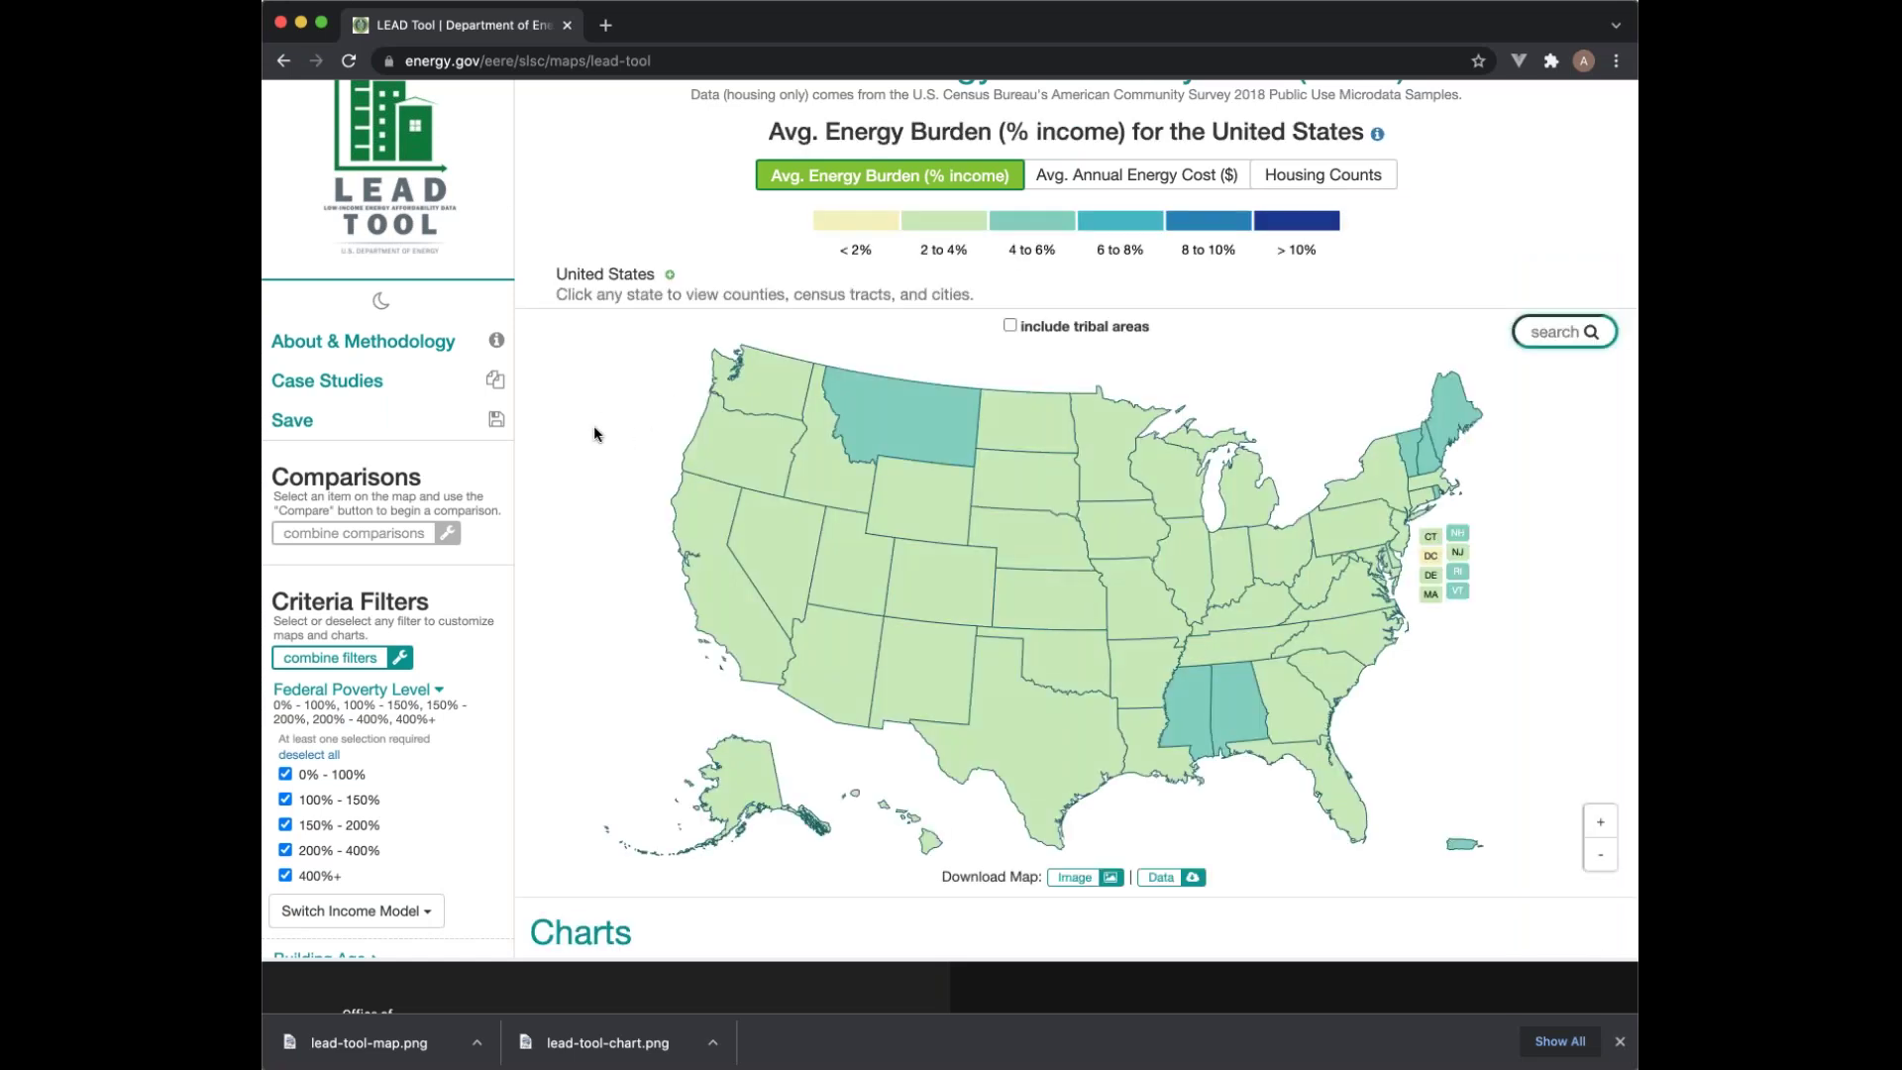
# Step: Include tribal areas on the national map, switch it to Housing Counts and check the Navajo Nation Reservation's count
pyautogui.scroll(3, 554, 342)
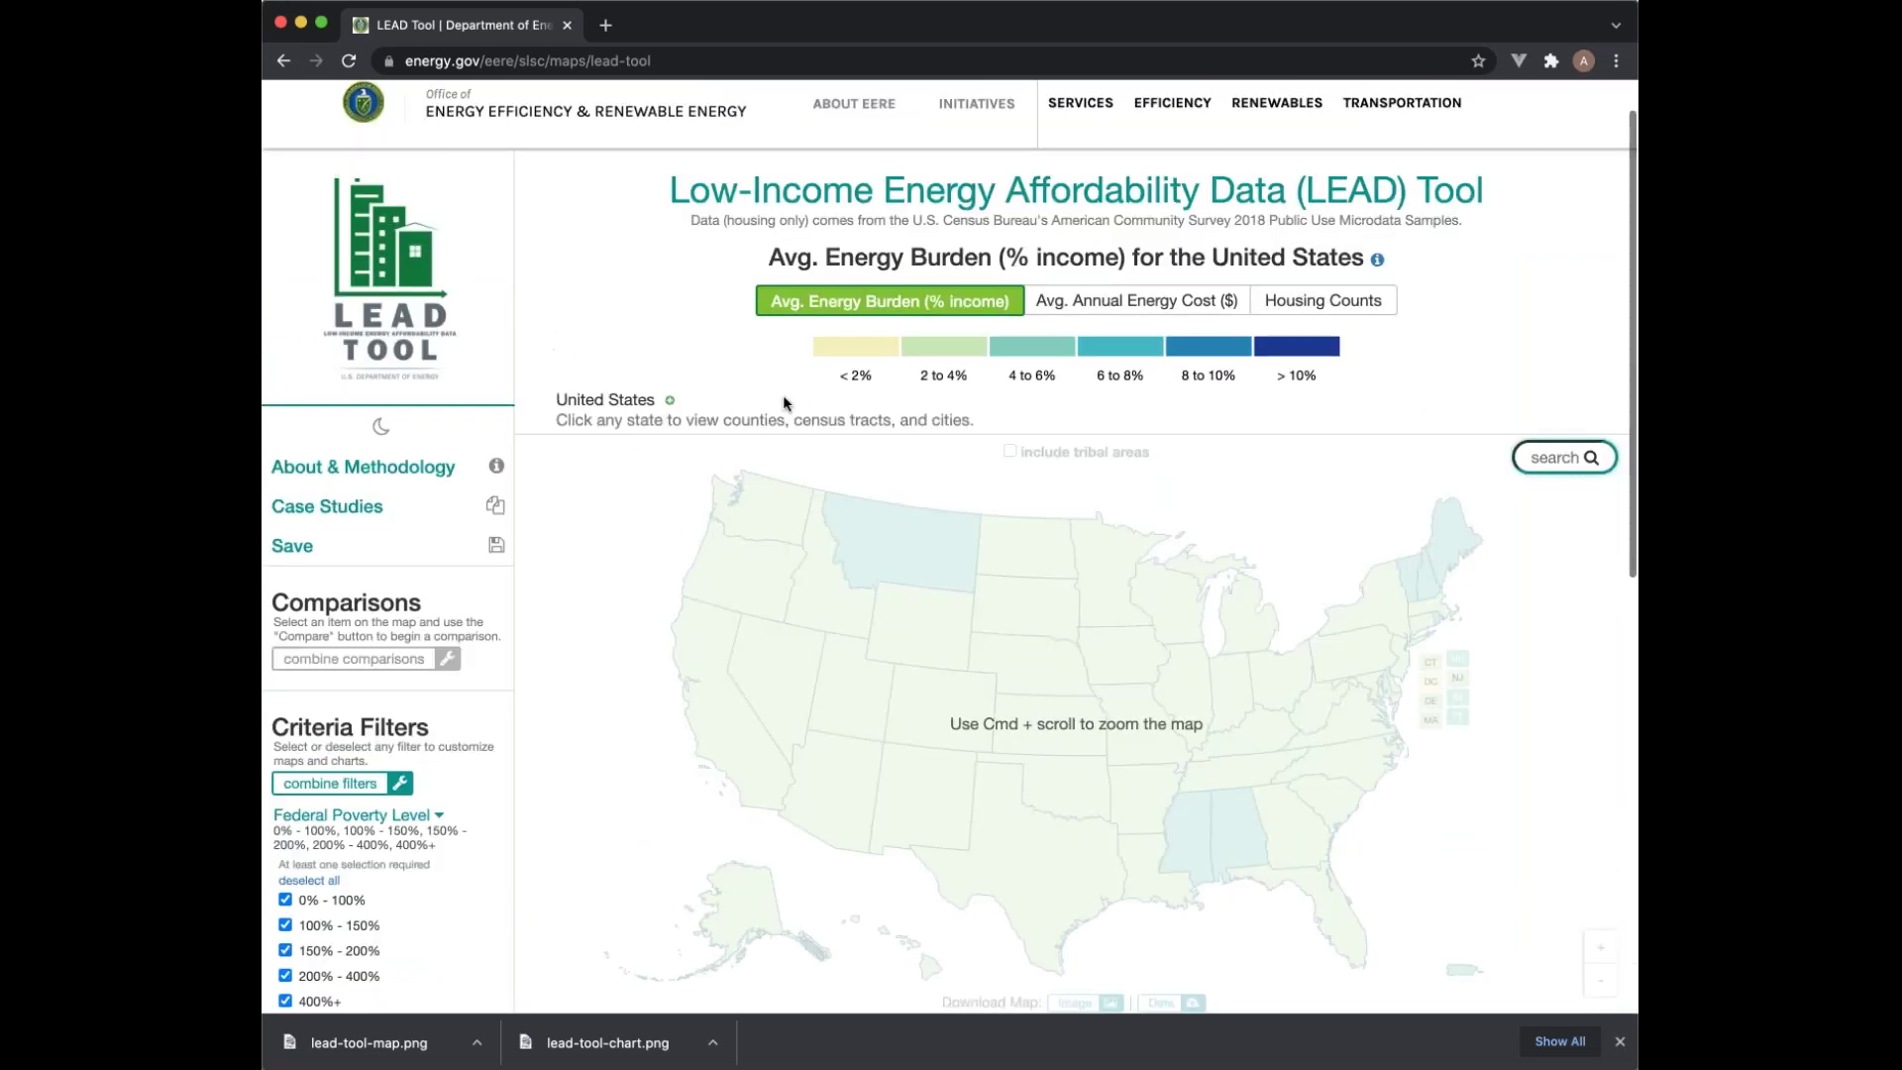
pyautogui.click(1011, 452)
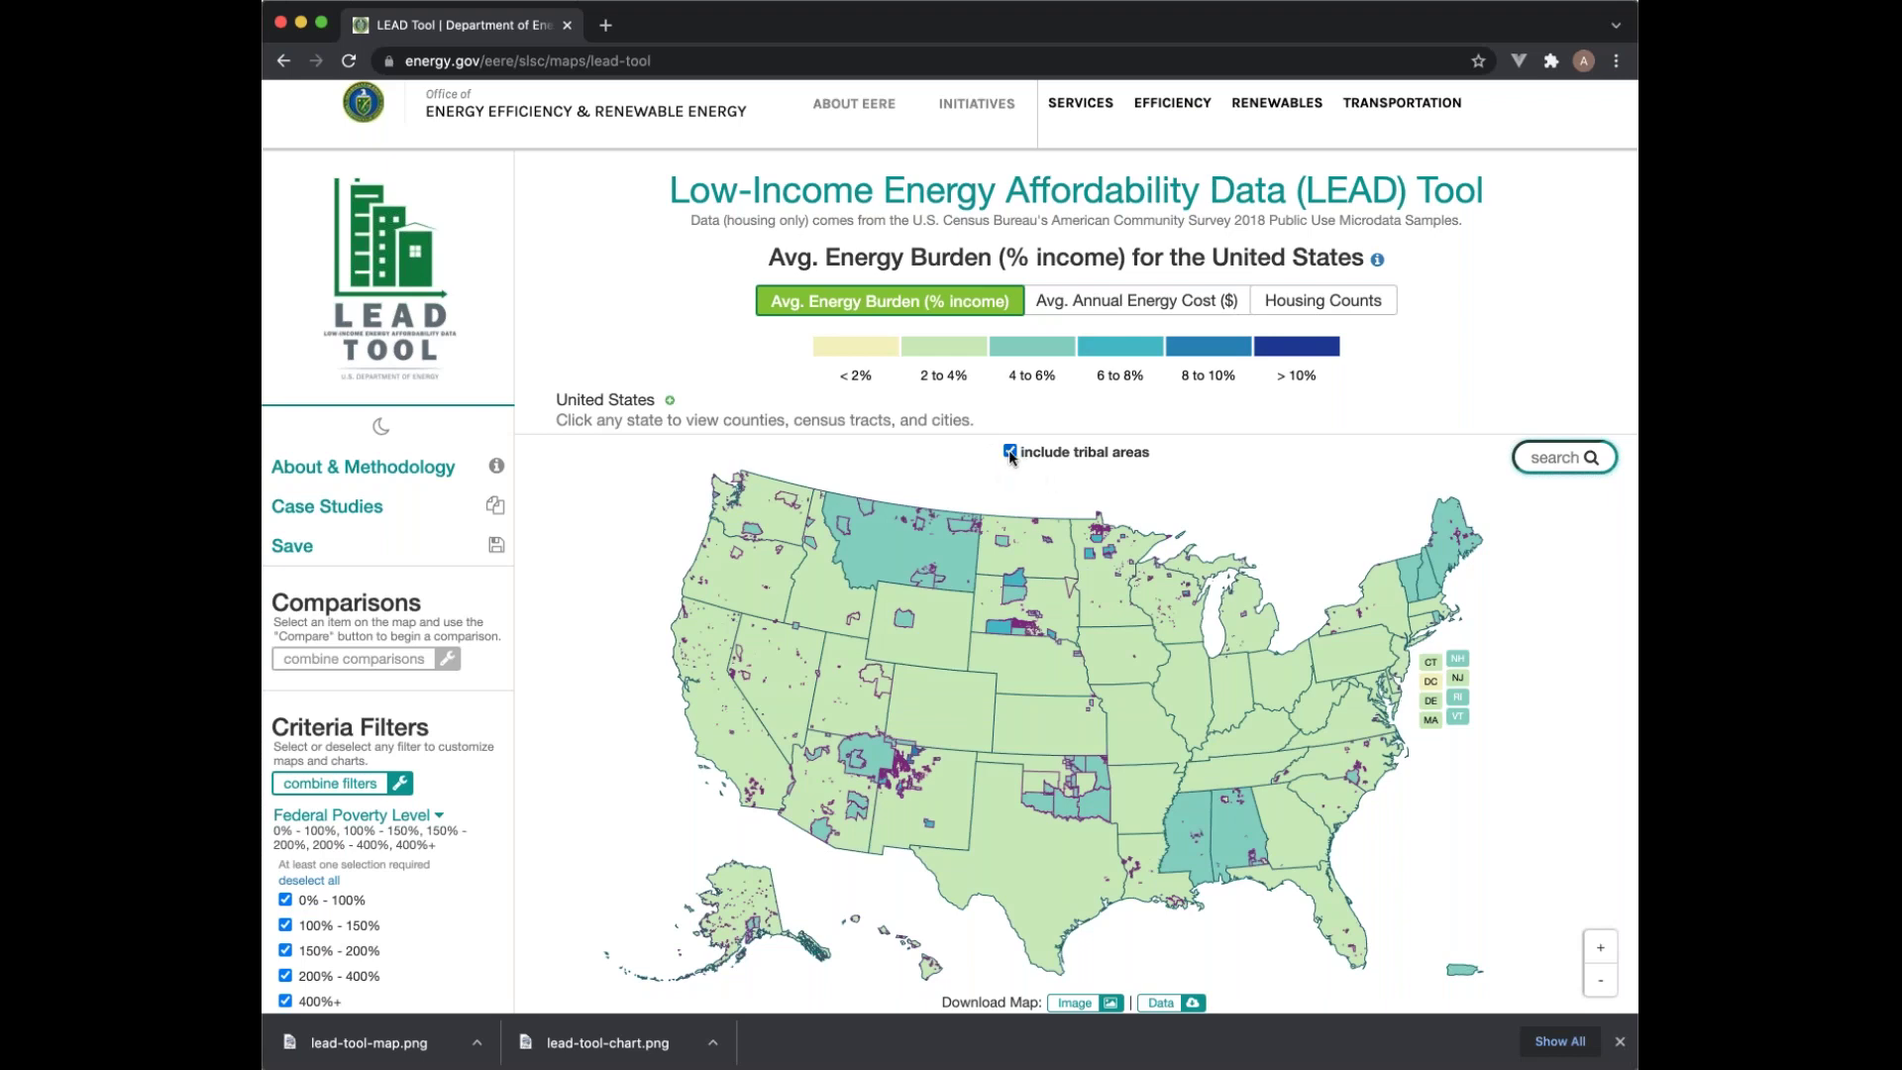
pyautogui.click(1328, 307)
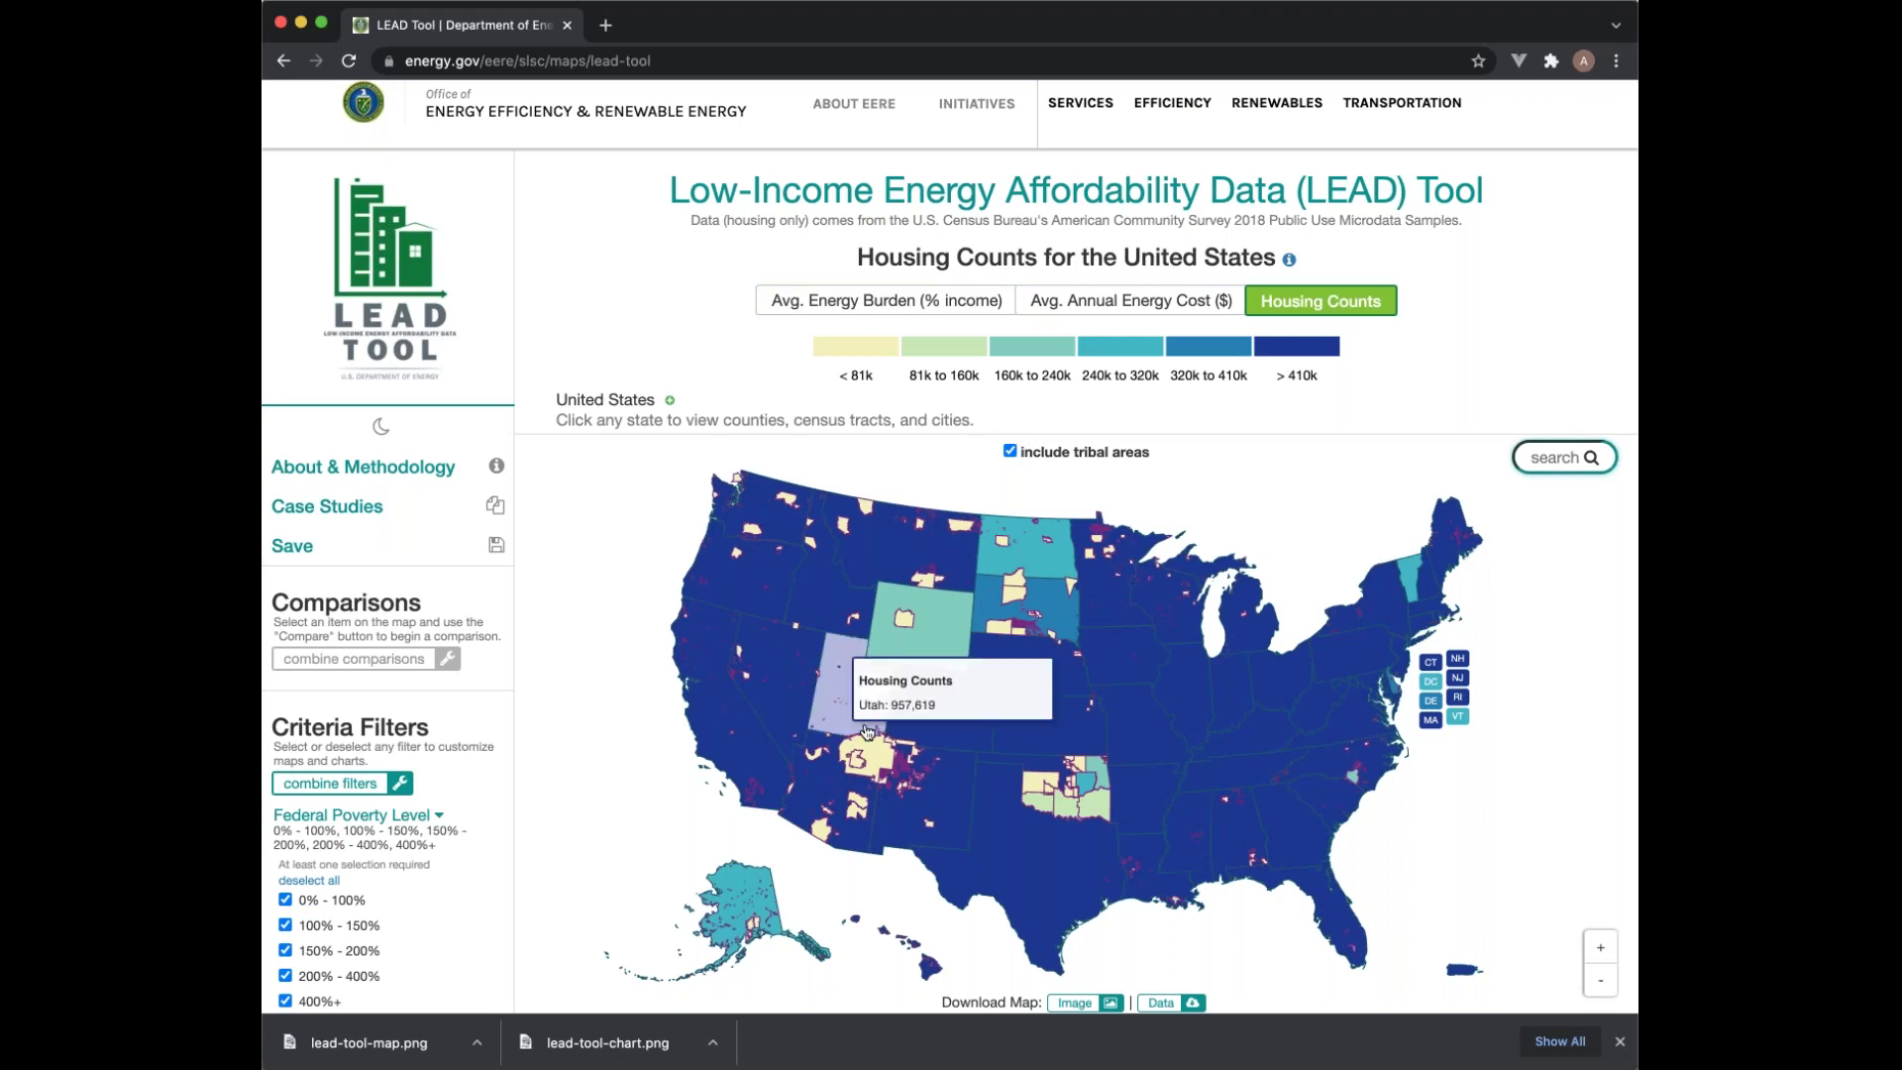
pyautogui.moveTo(869, 748)
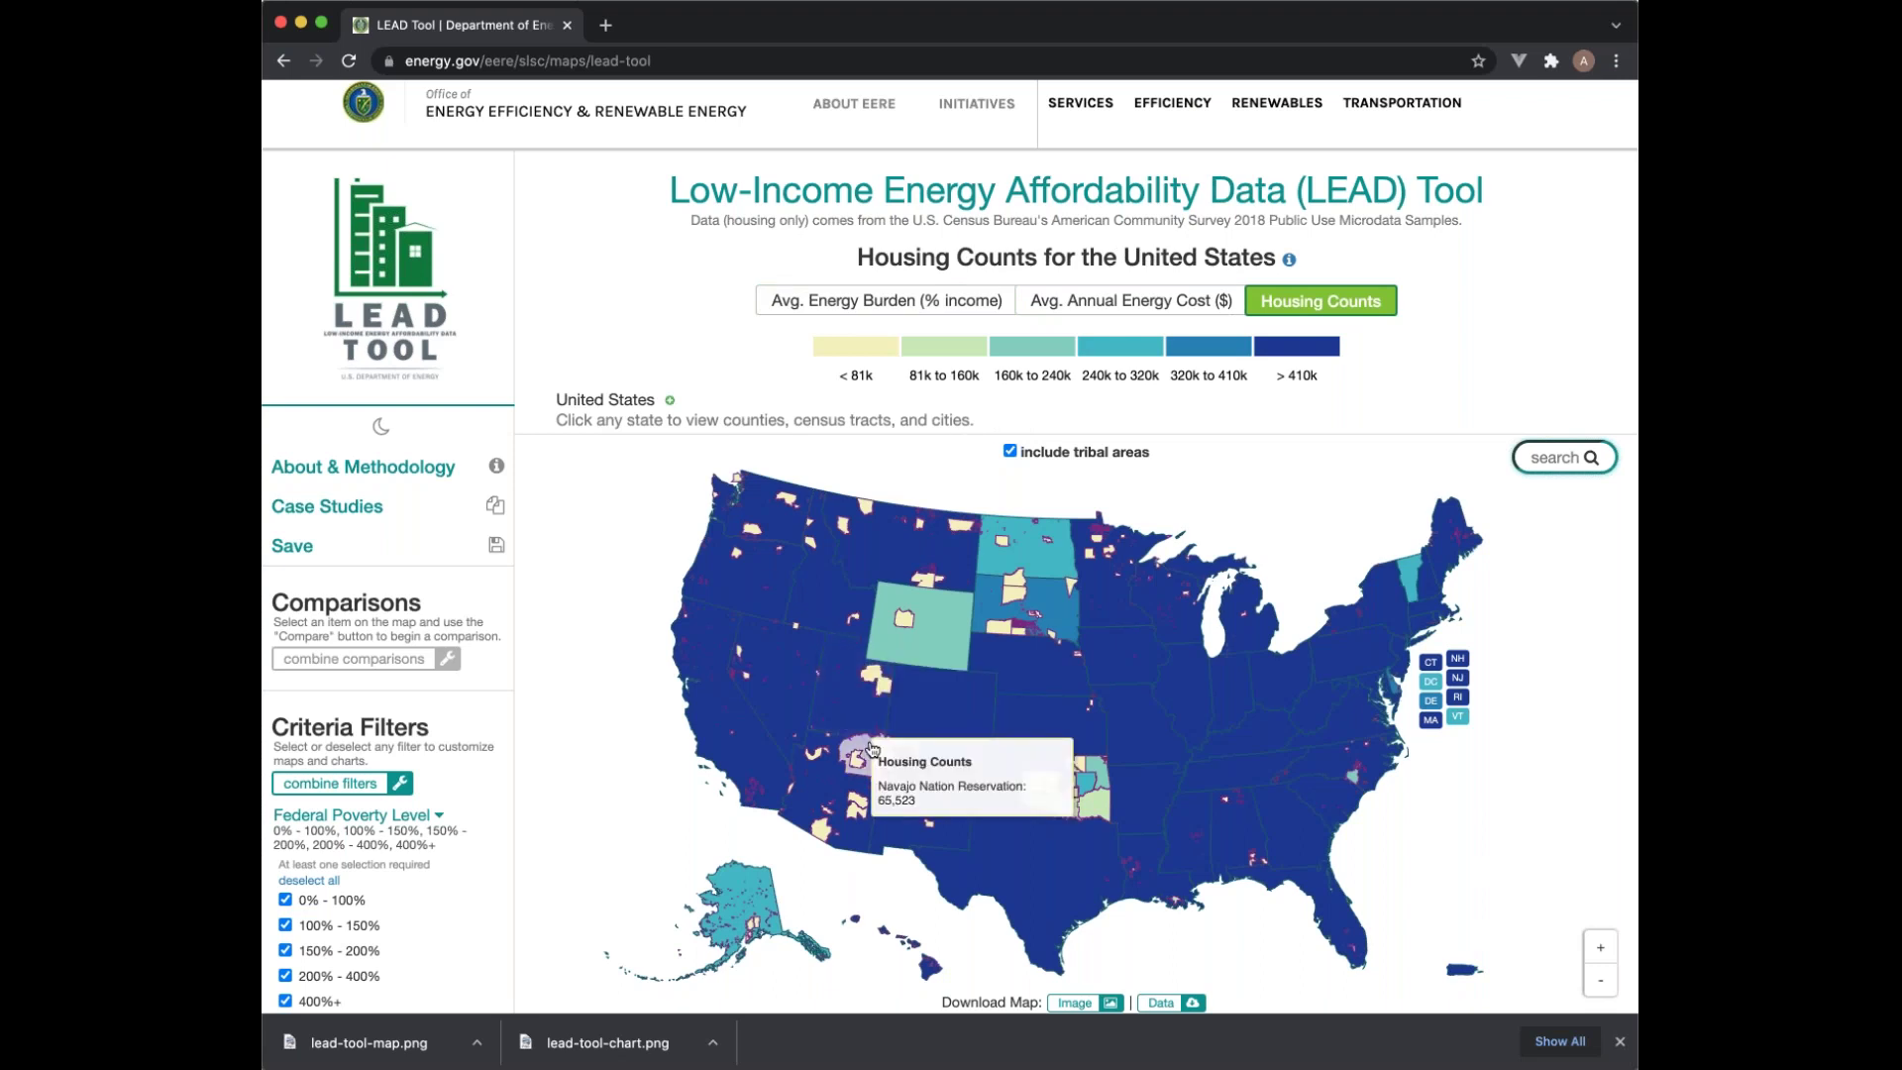
pyautogui.moveTo(931, 721)
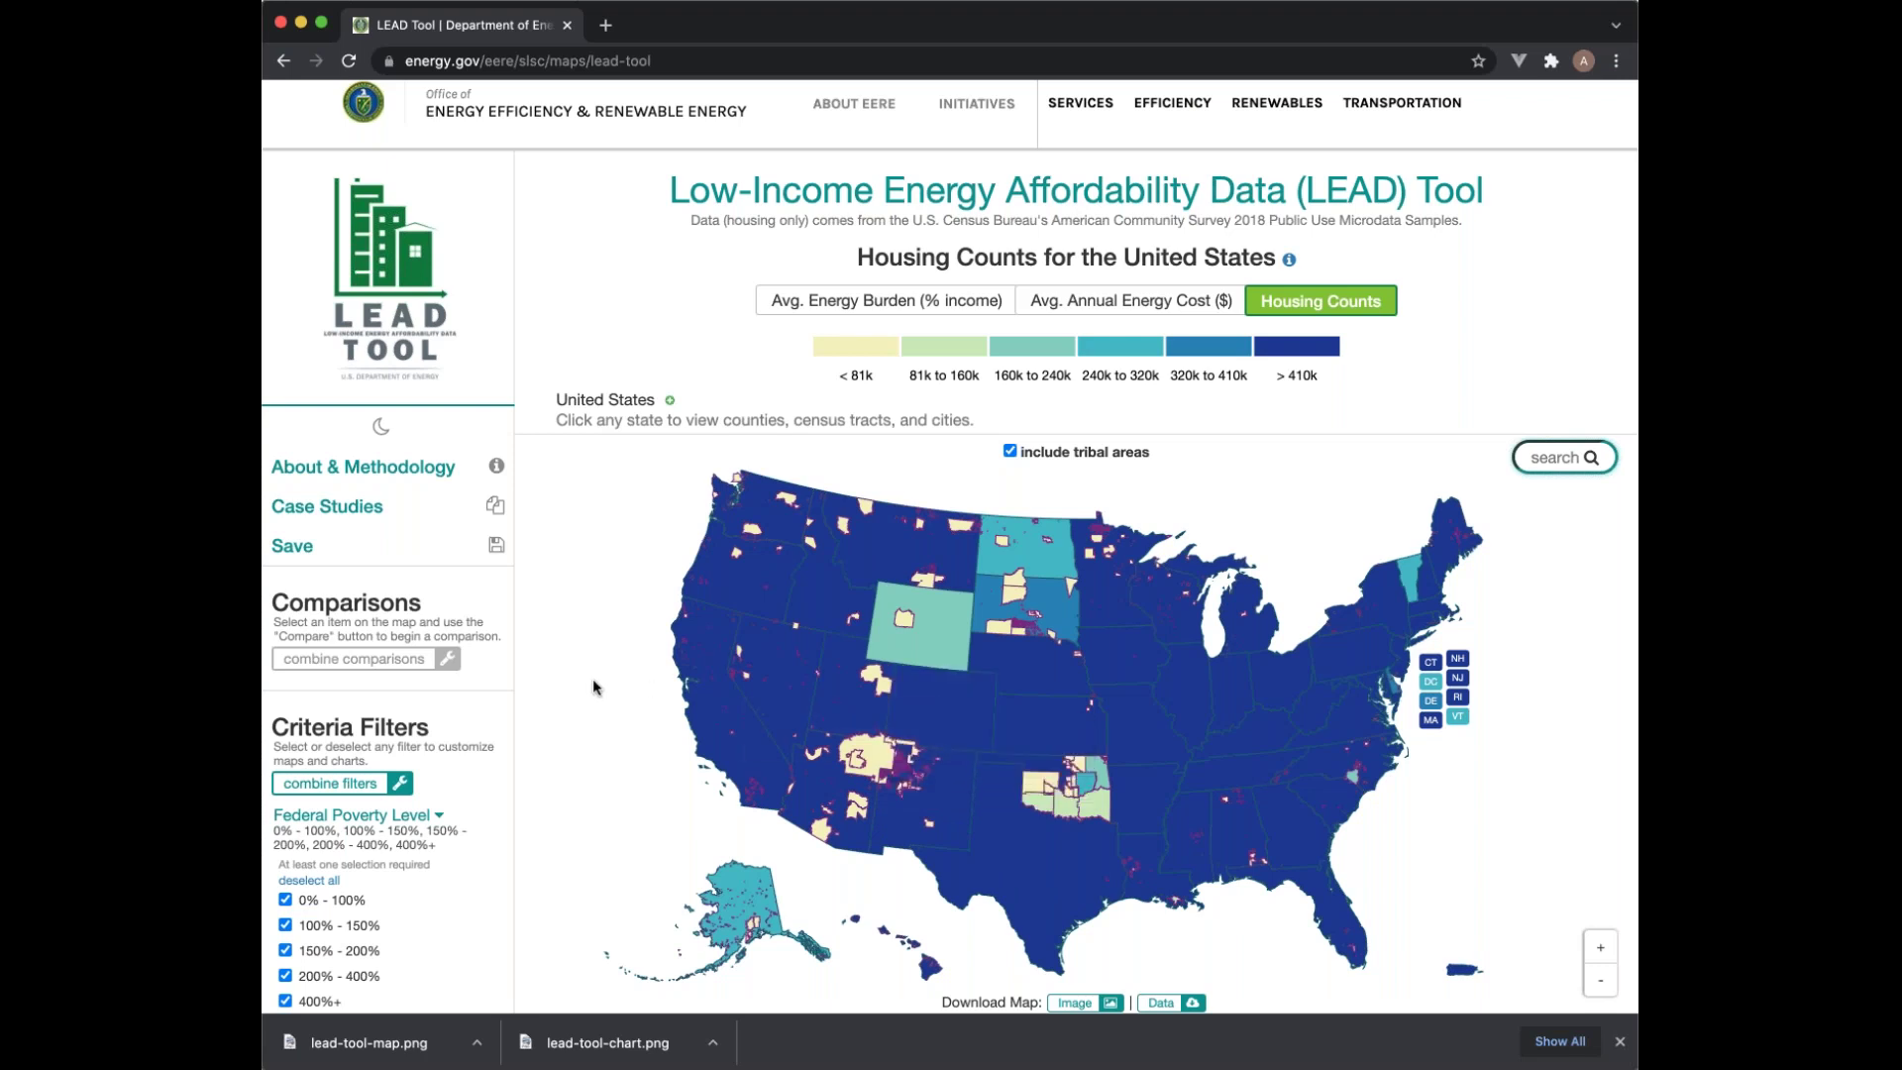
# Step: Exclude tribal areas to view housing counts by state only, and include the tribal areas again
pyautogui.scroll(-1, 592, 679)
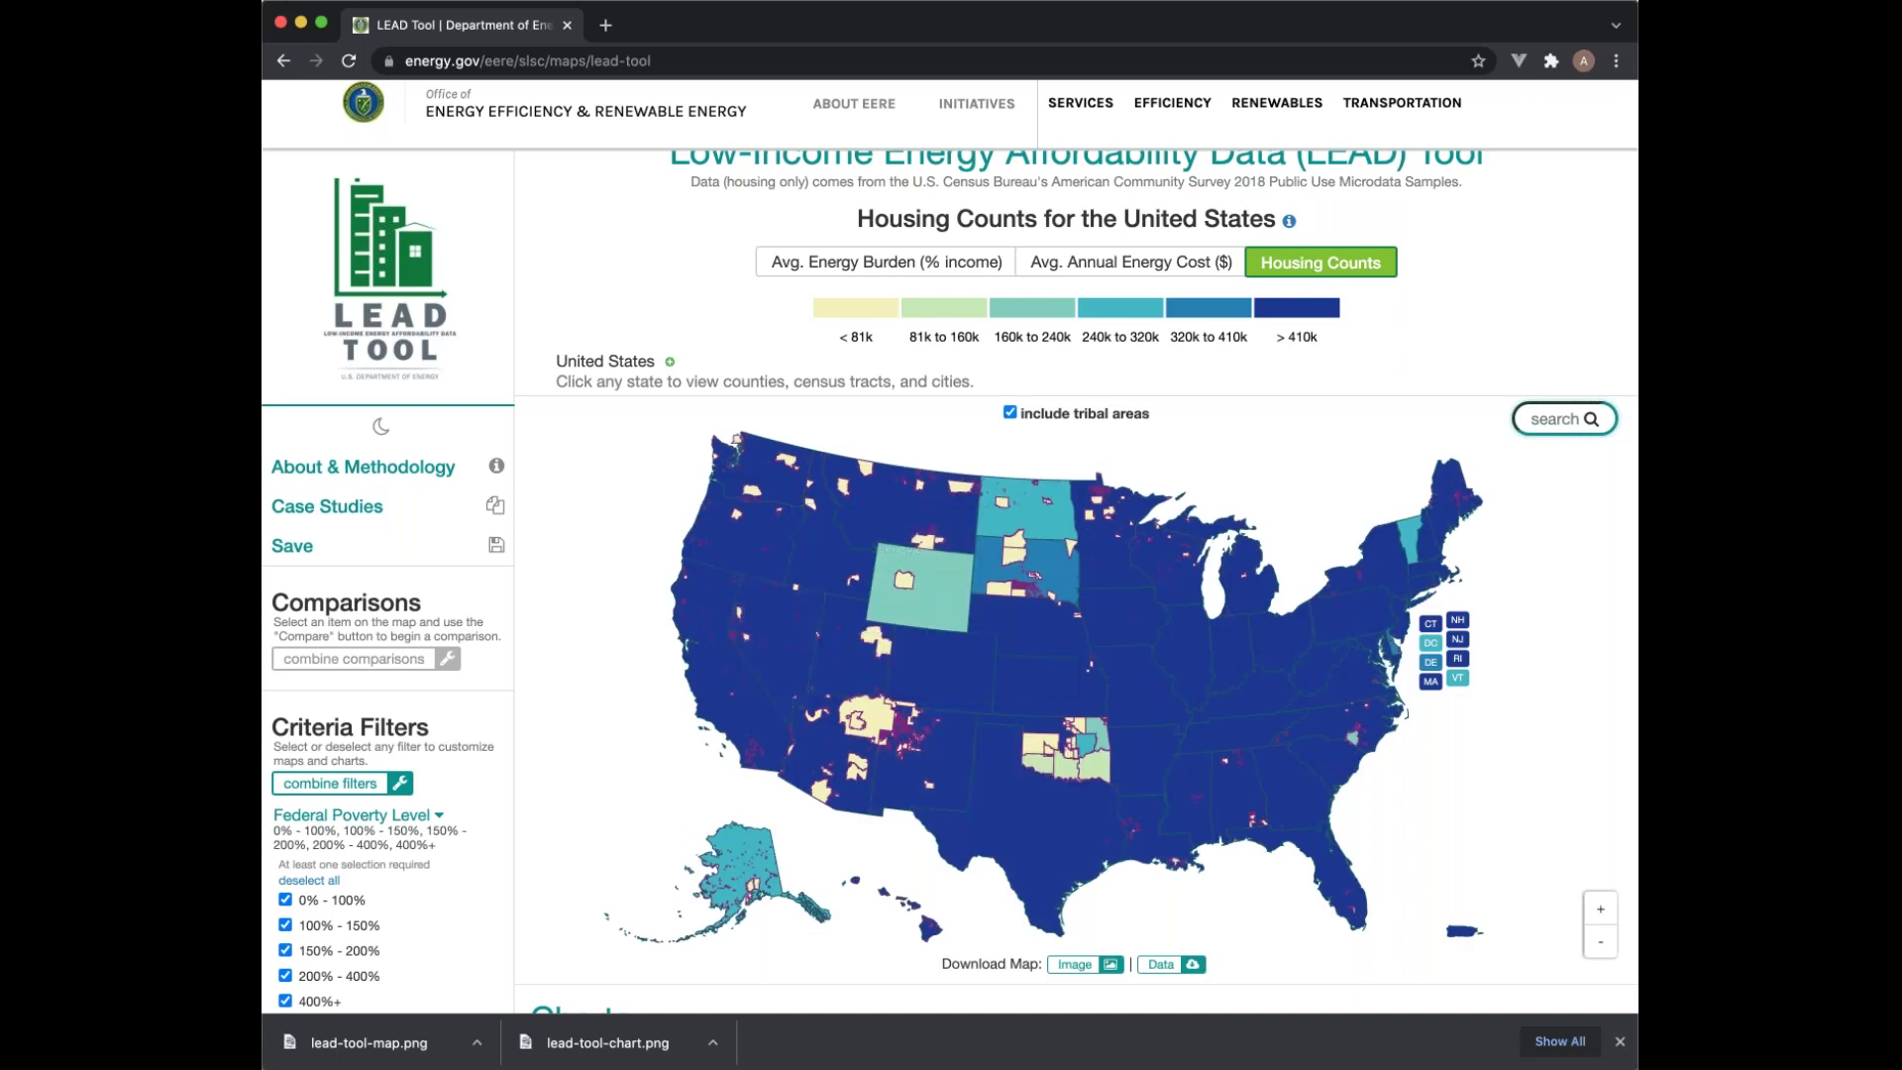
pyautogui.click(1009, 413)
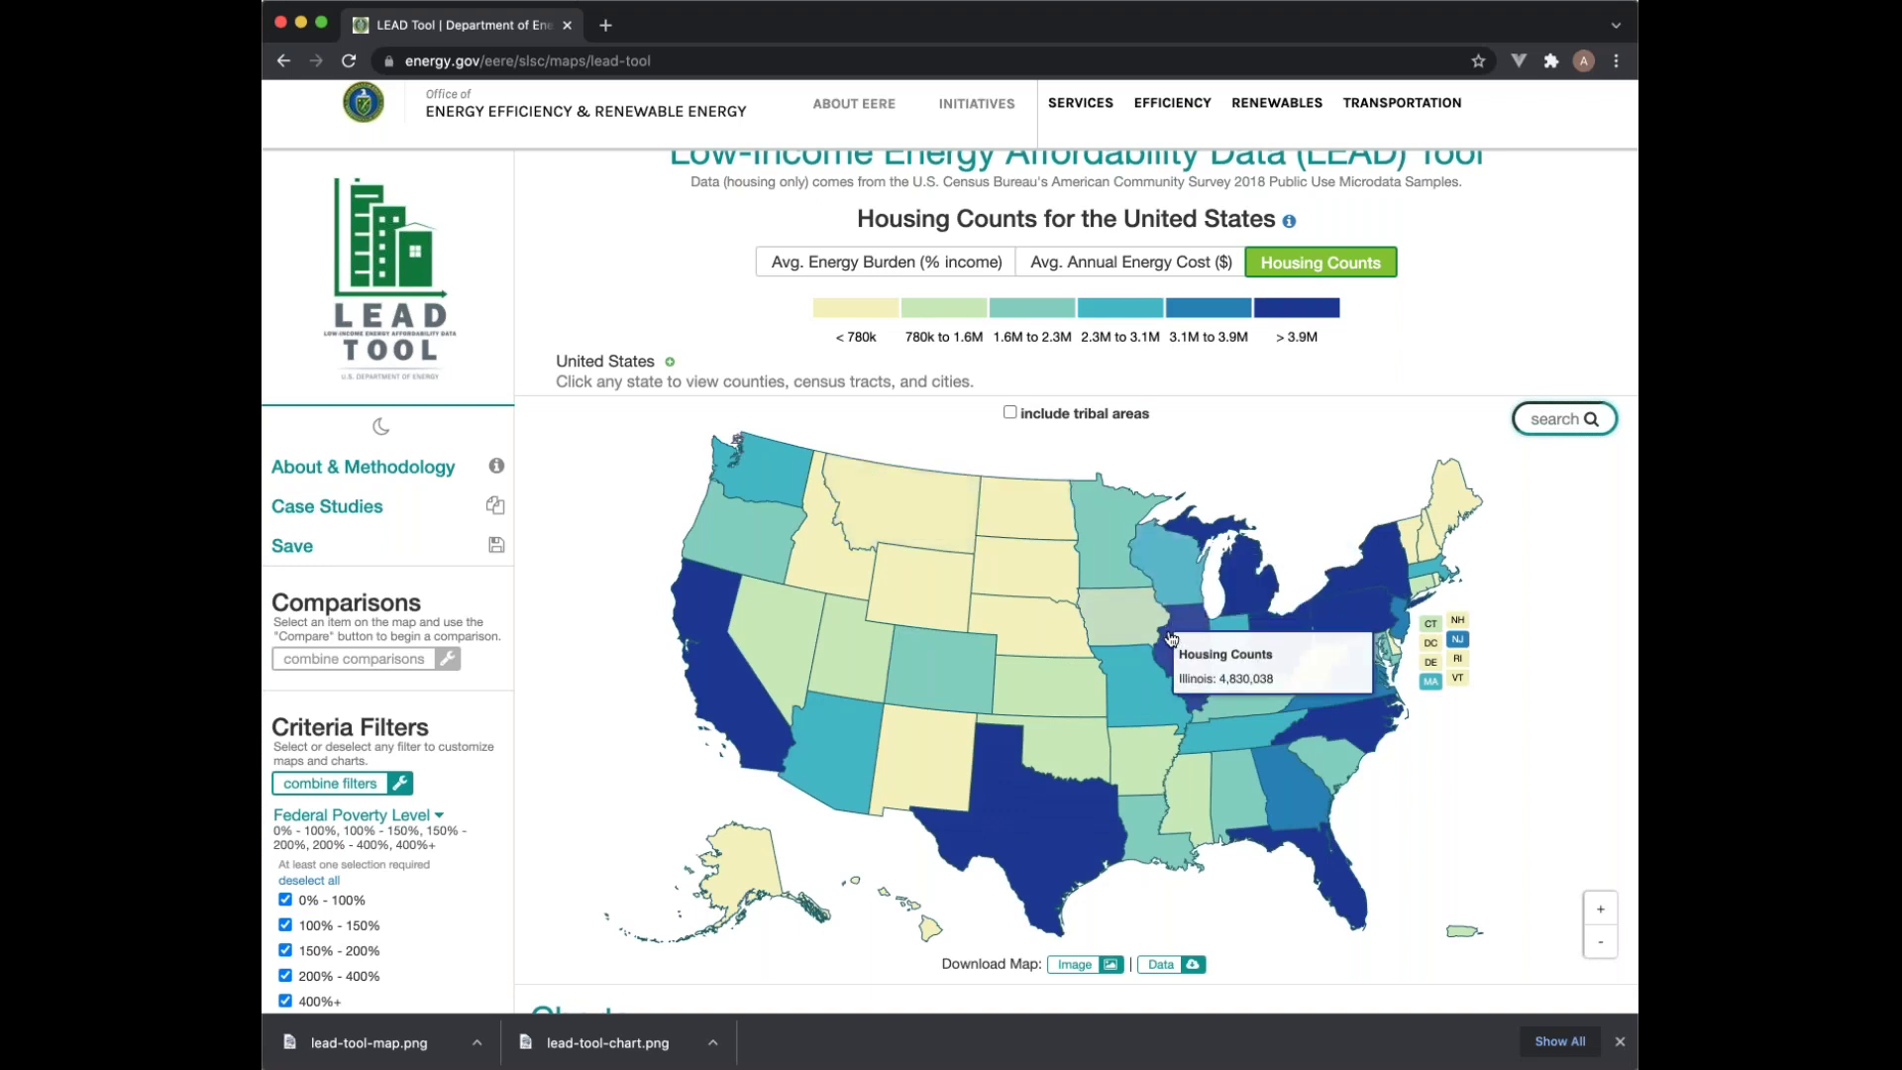
pyautogui.click(1009, 413)
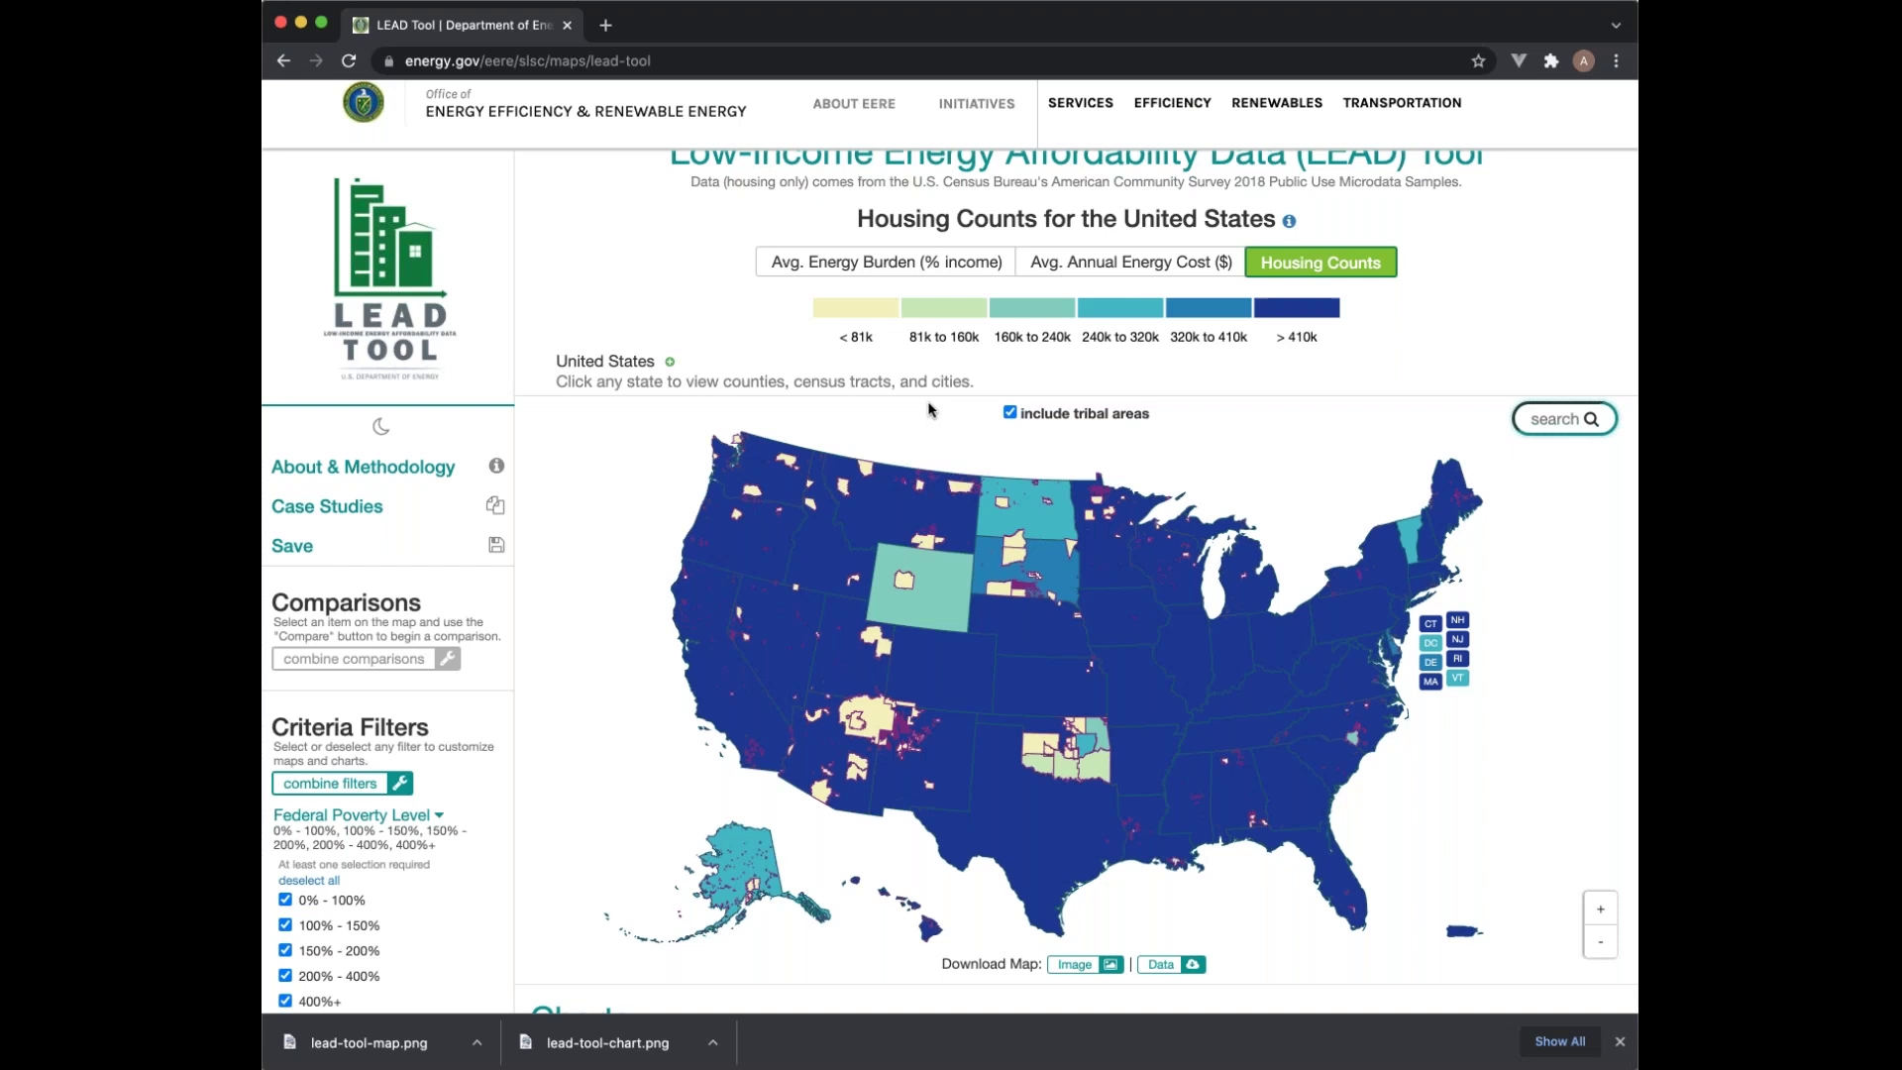
# Step: Switch the national map to Avg. Annual Energy Cost ($) and check the value for Texas
pyautogui.click(1080, 267)
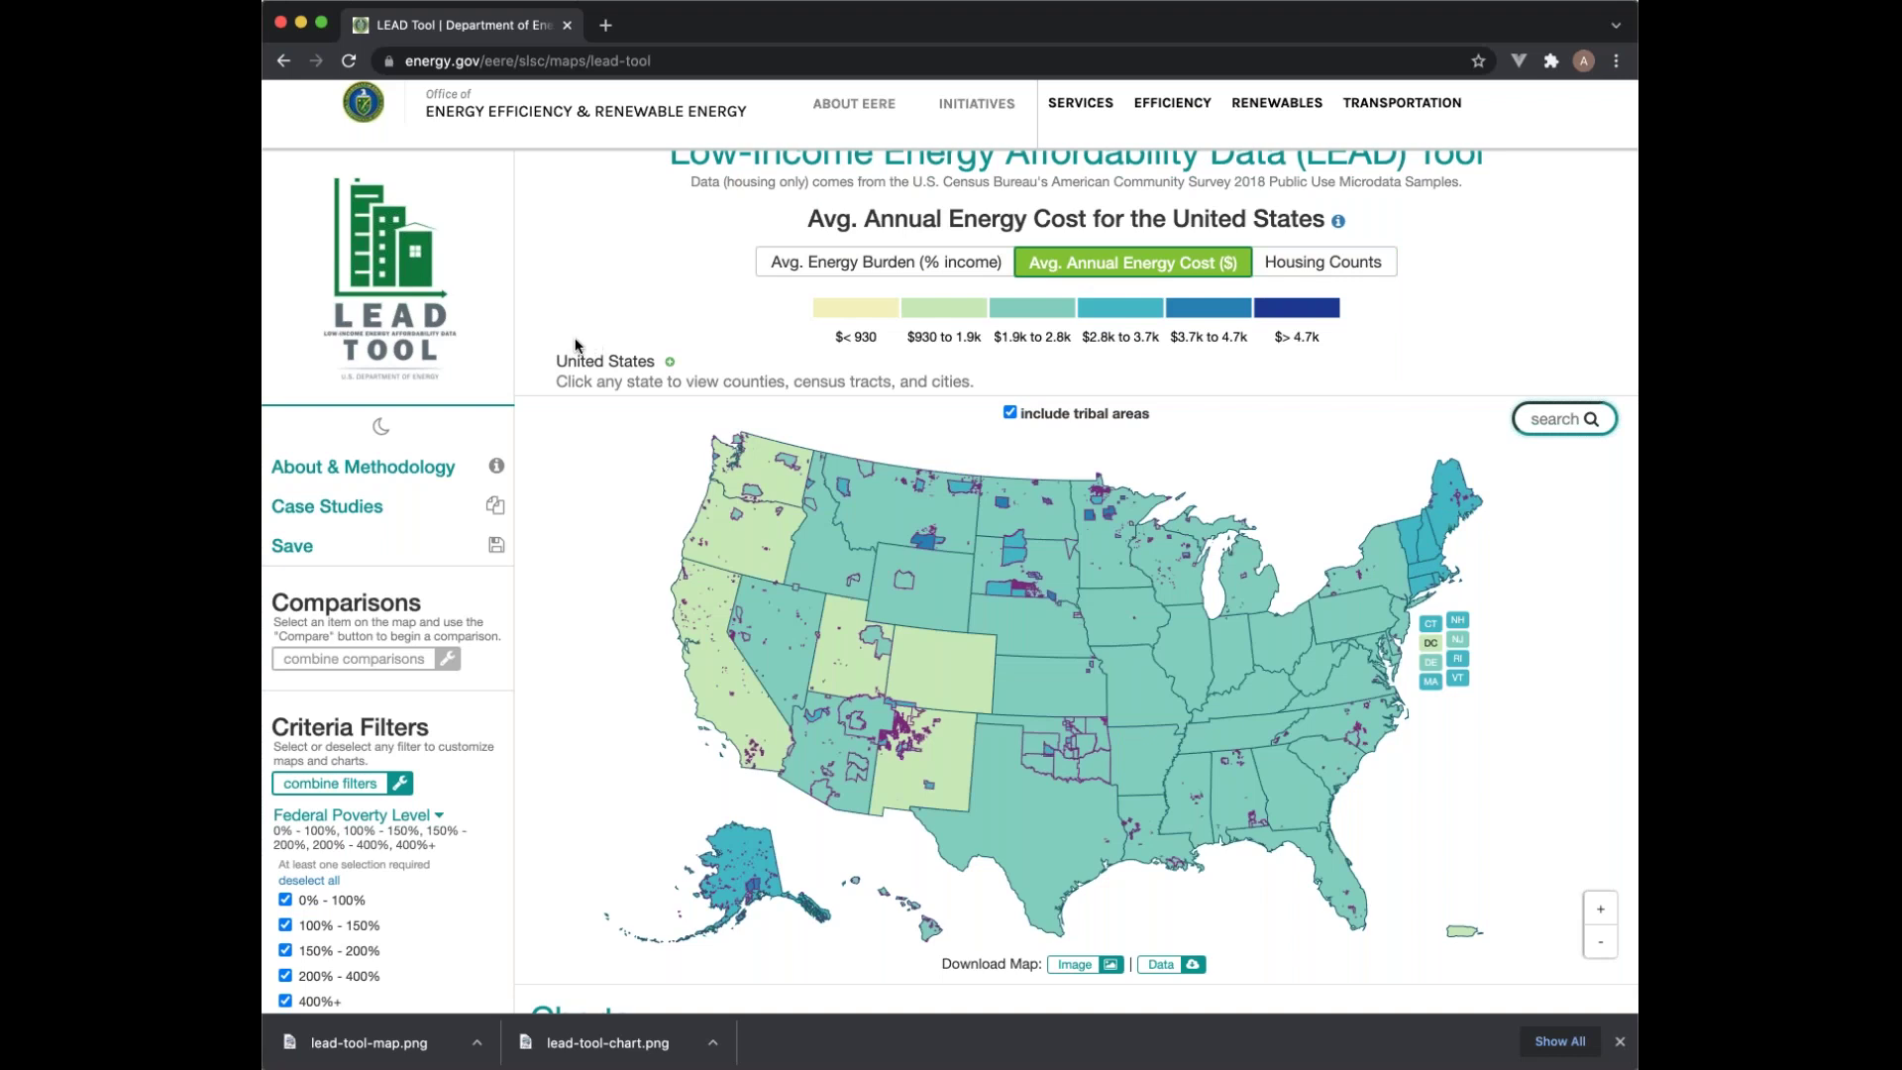
pyautogui.scroll(-3, 576, 346)
pyautogui.moveTo(983, 557)
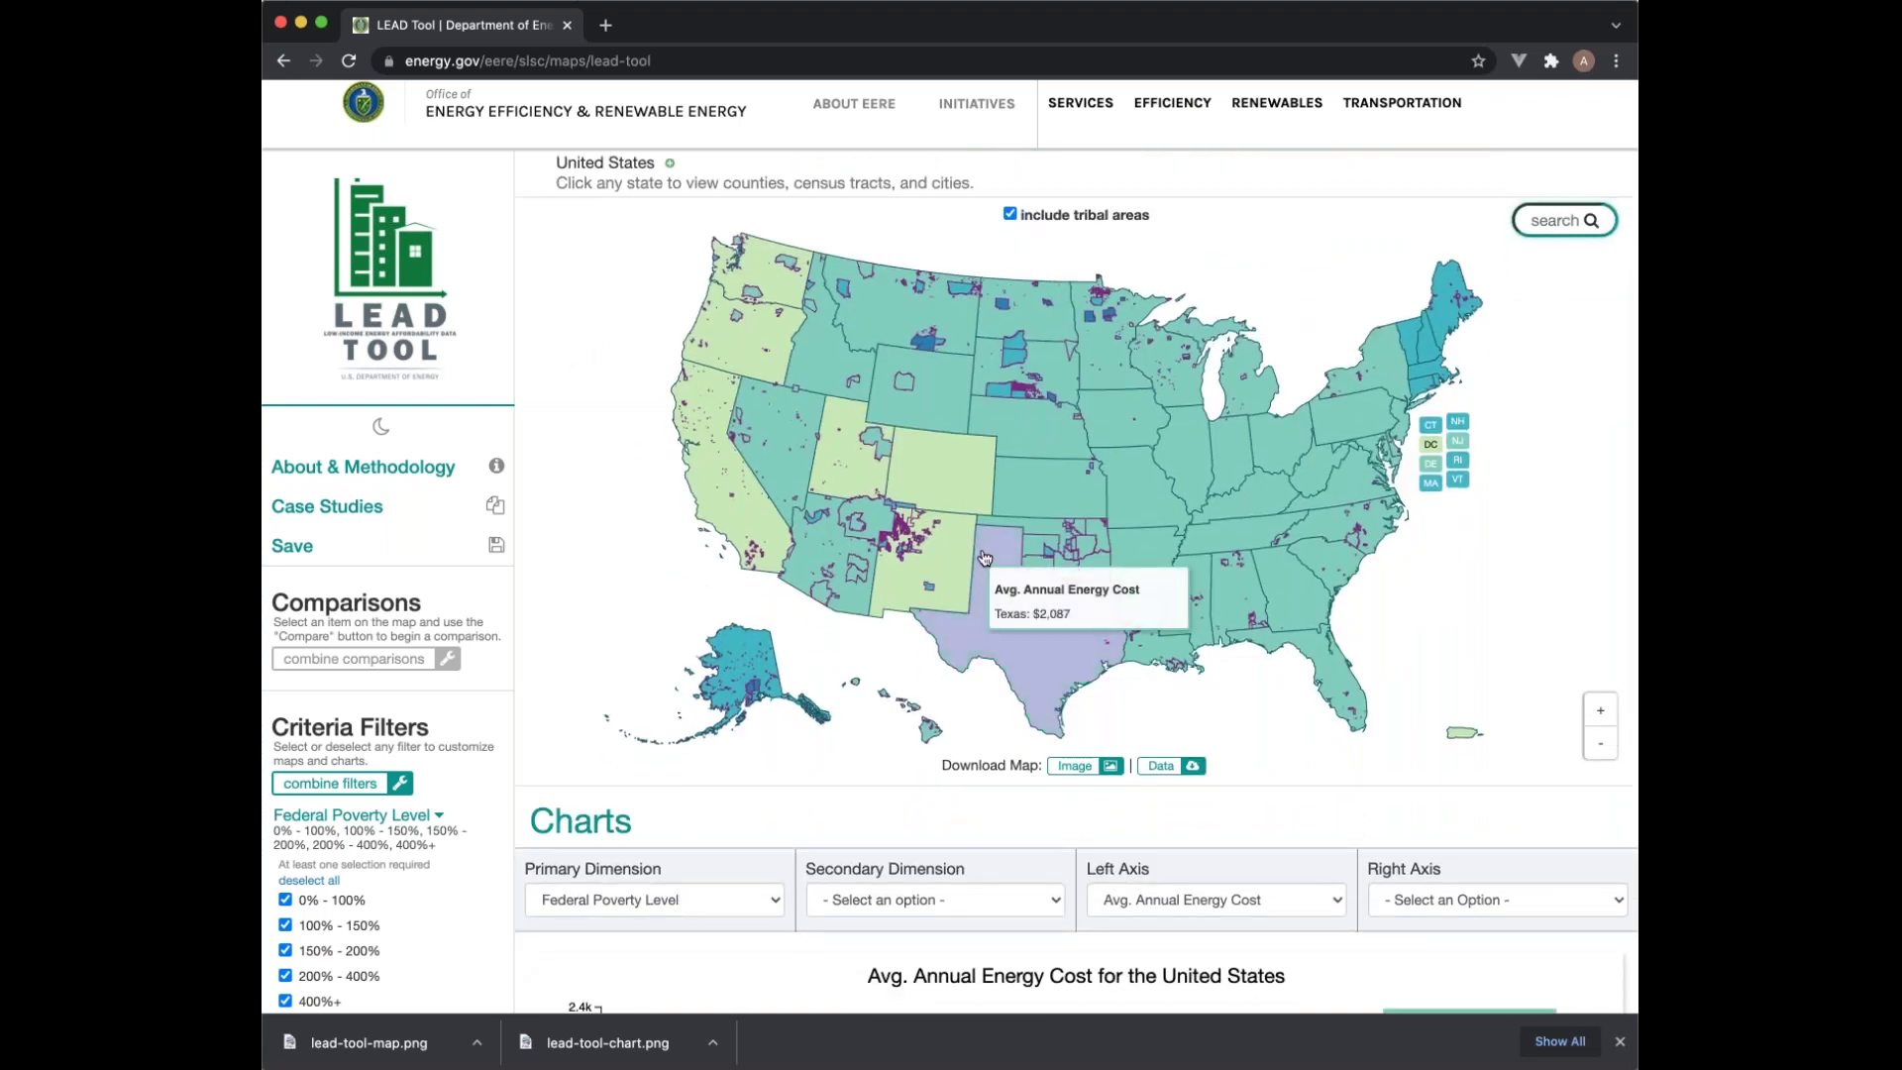
pyautogui.scroll(-1, 1139, 693)
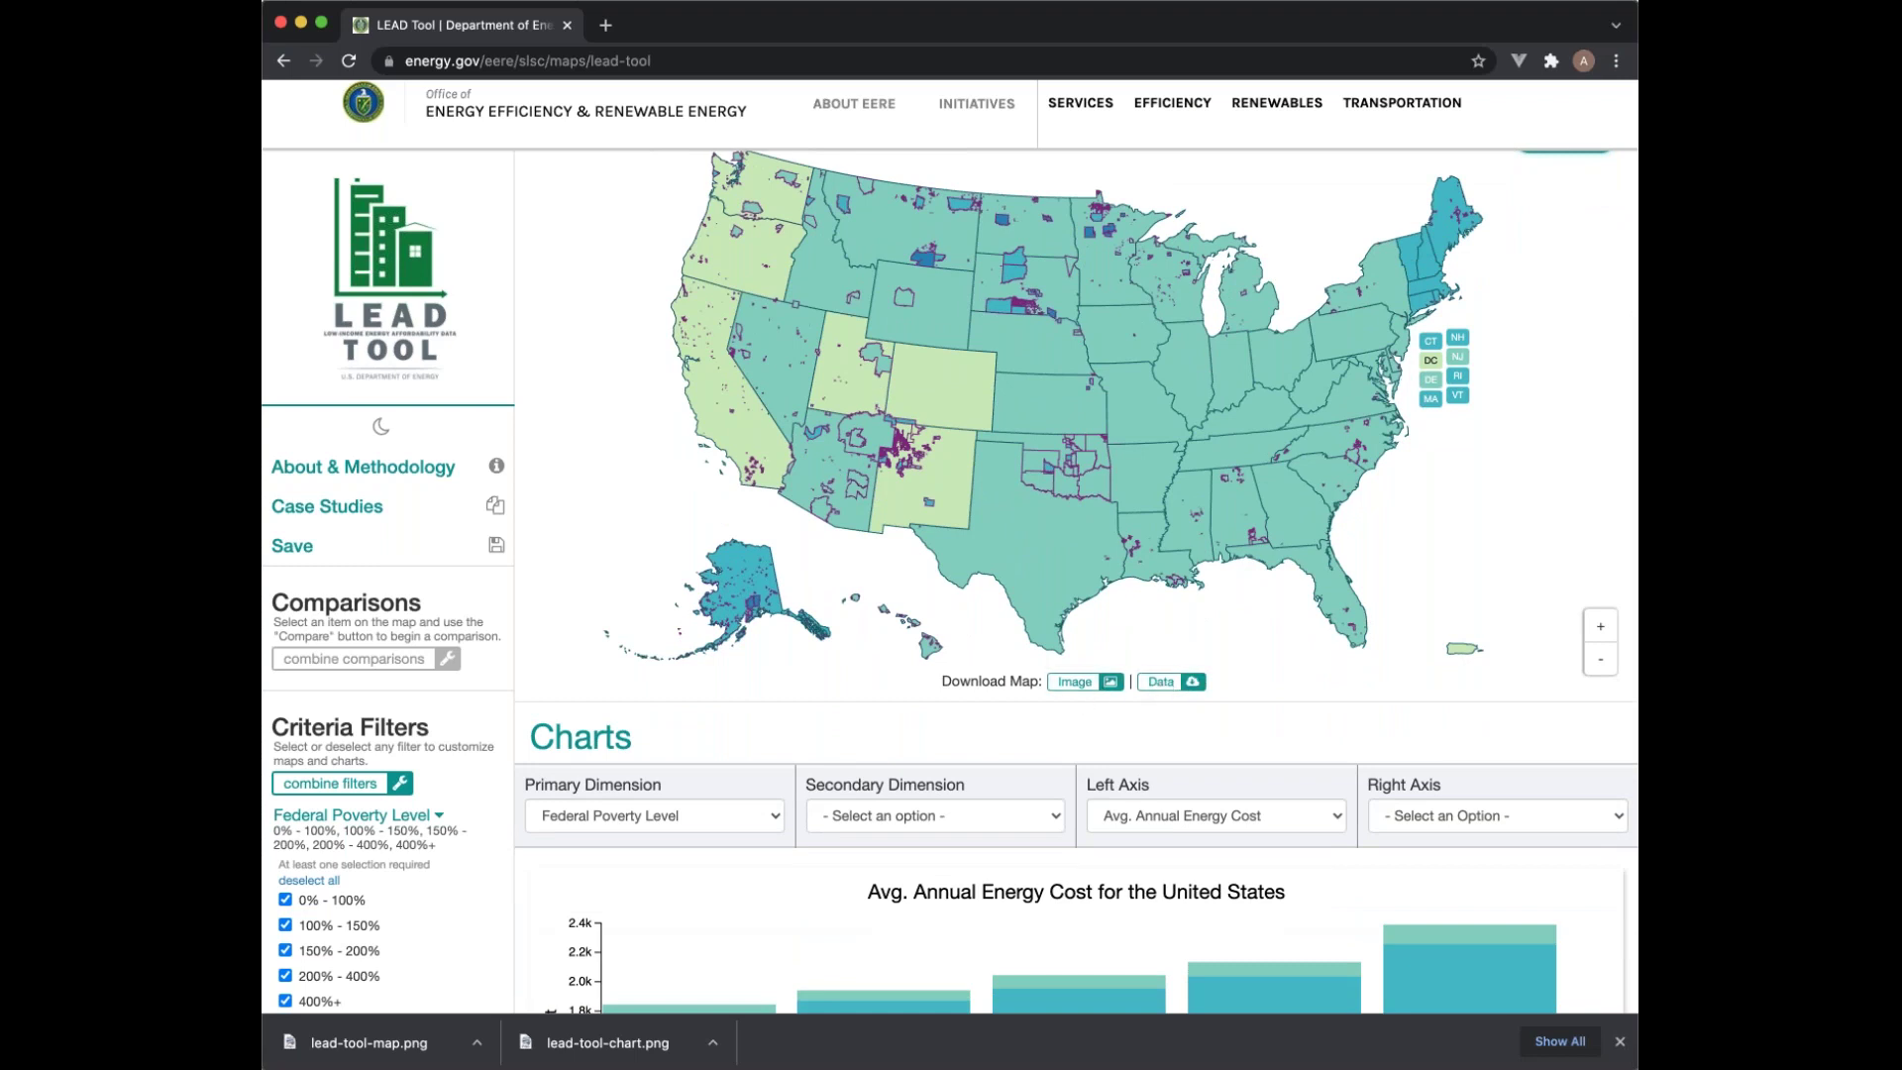
# Step: Download the annual energy cost map as an image, open it from the Downloads folder in Preview and close it after viewing
pyautogui.click(1089, 685)
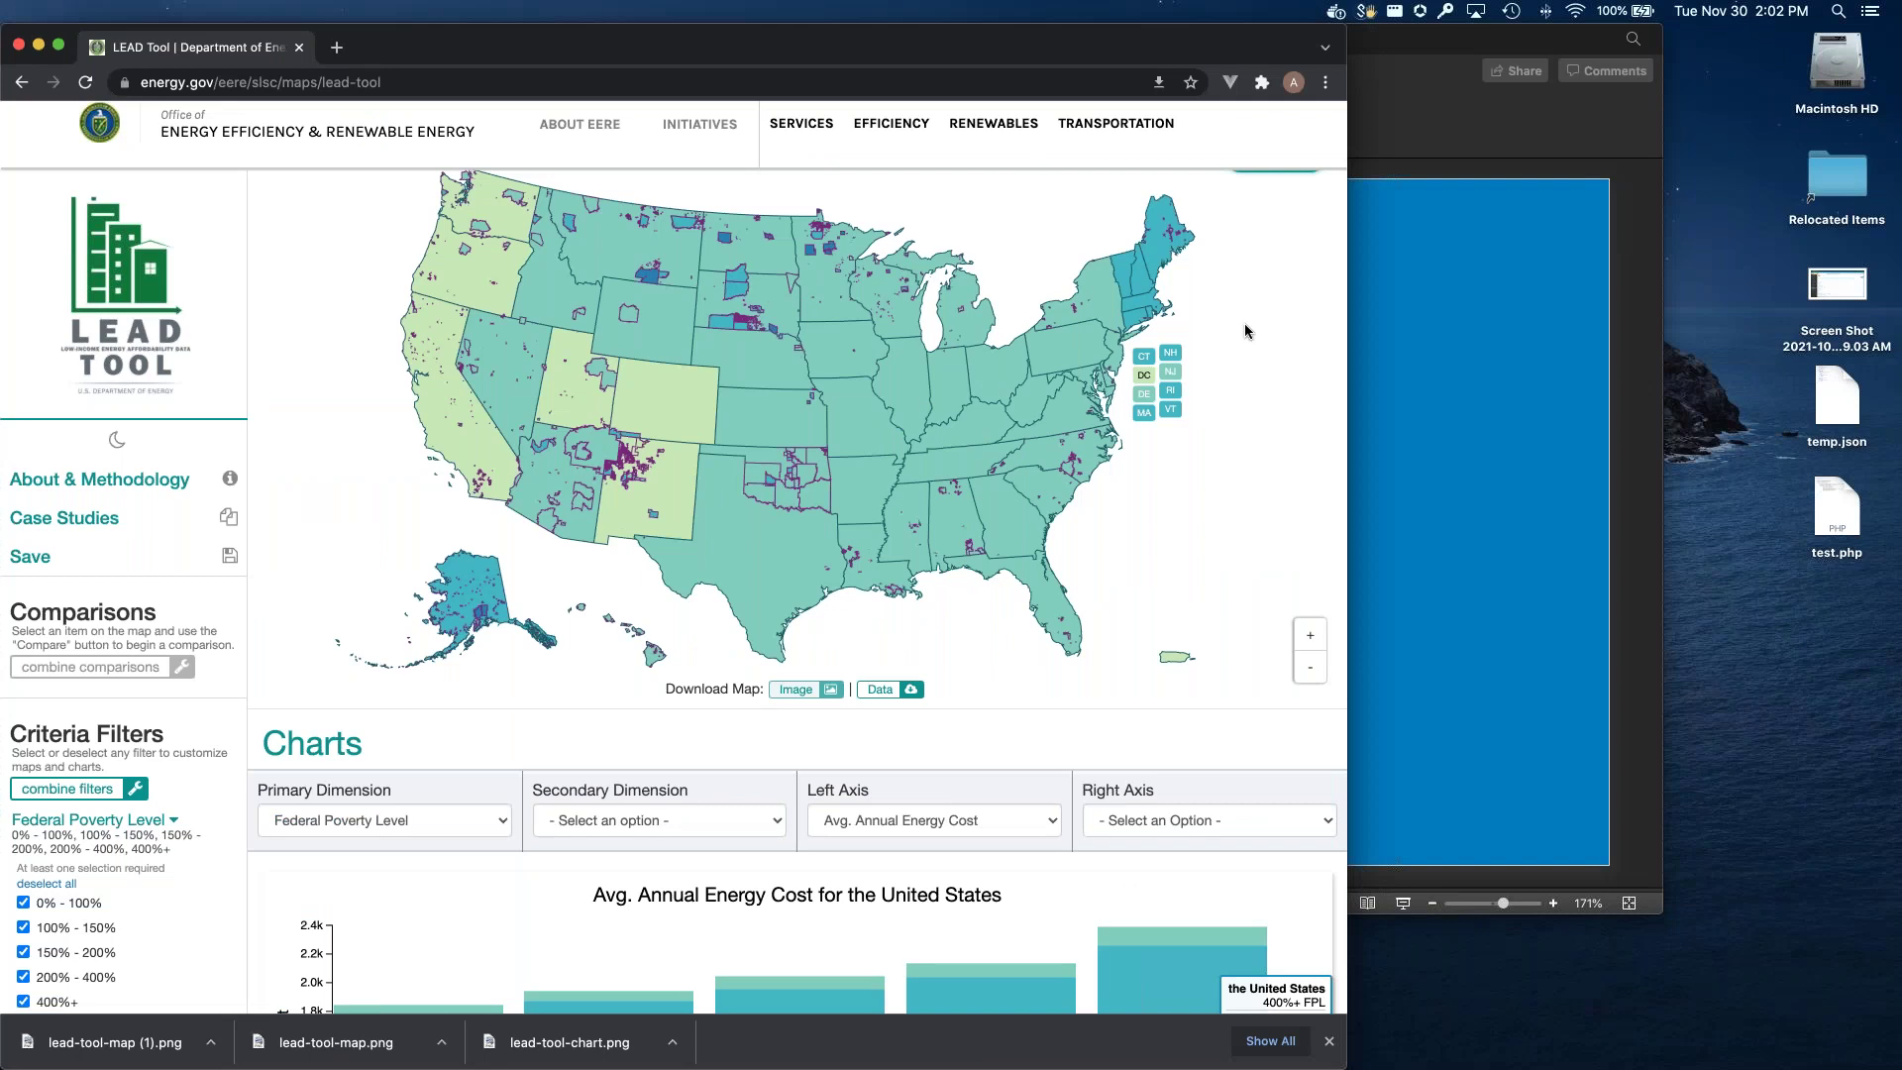
pyautogui.moveTo(1245, 1067)
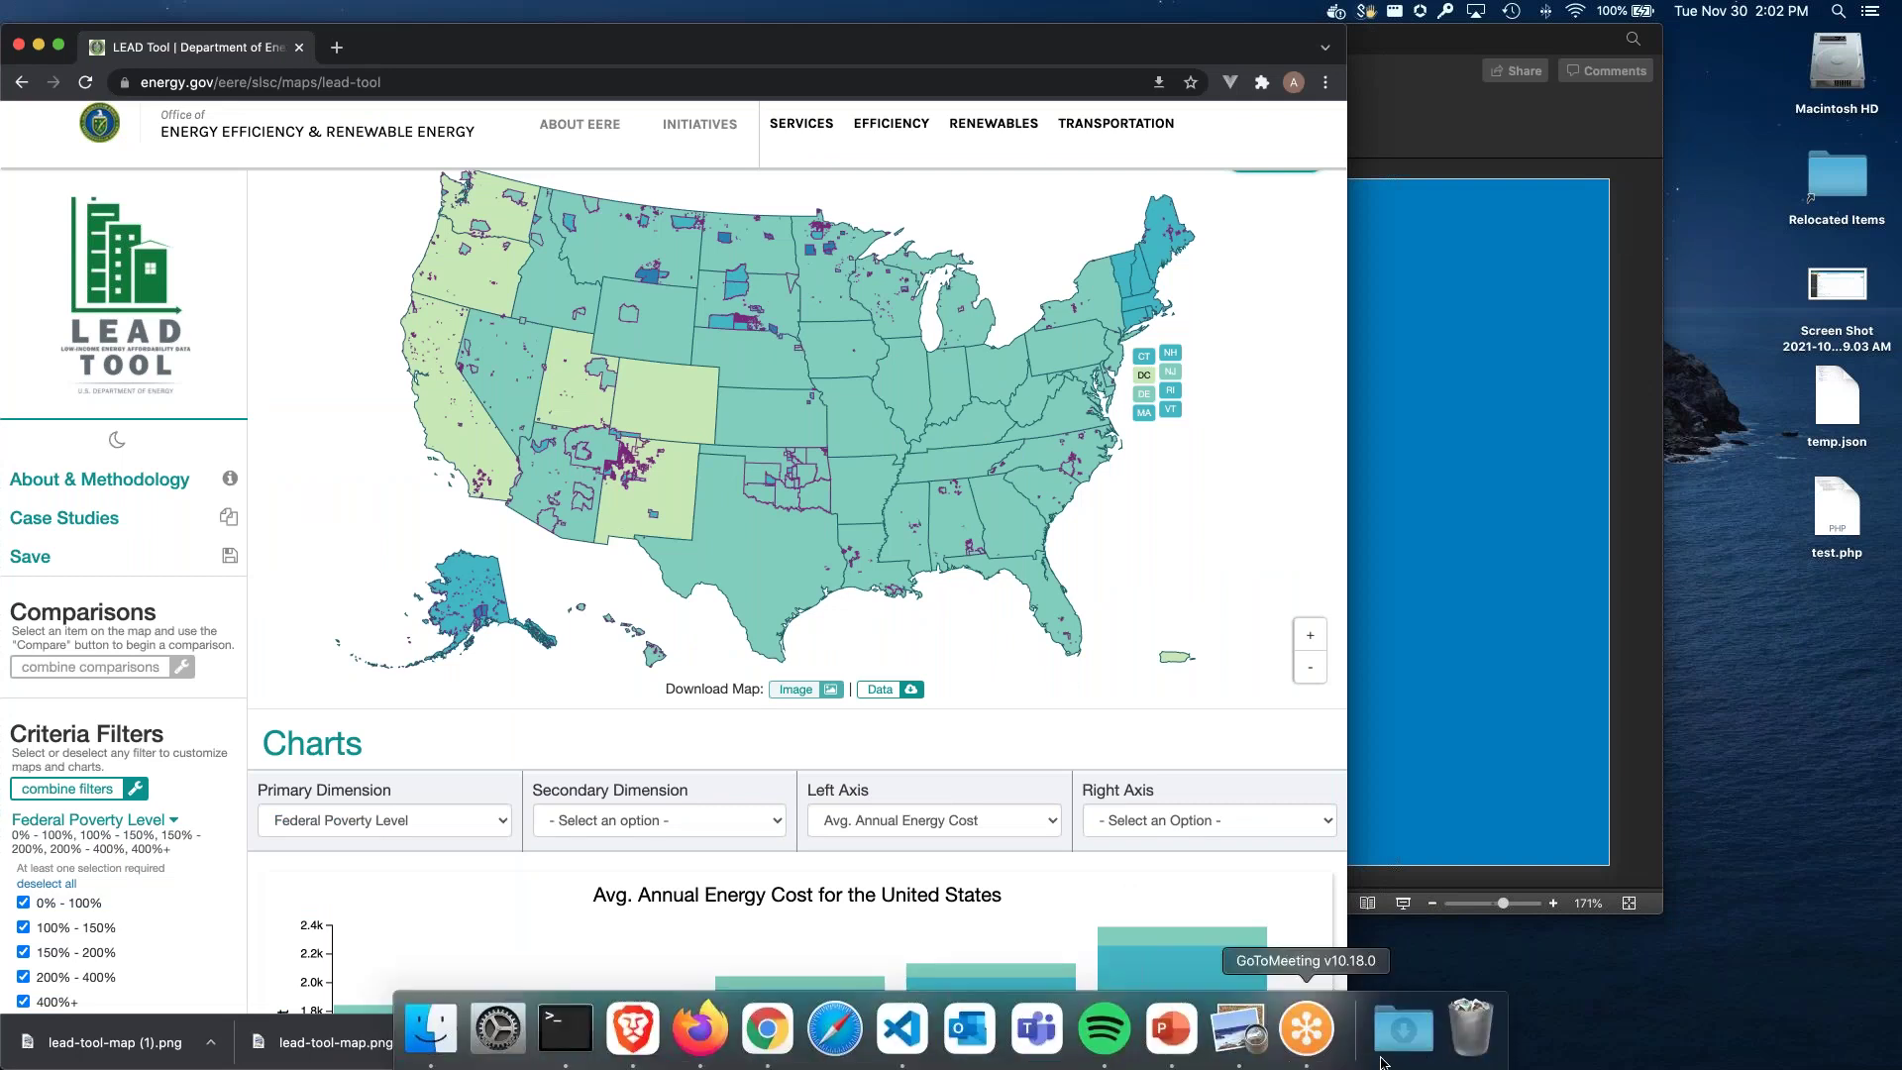
pyautogui.click(1402, 1030)
pyautogui.click(1088, 577)
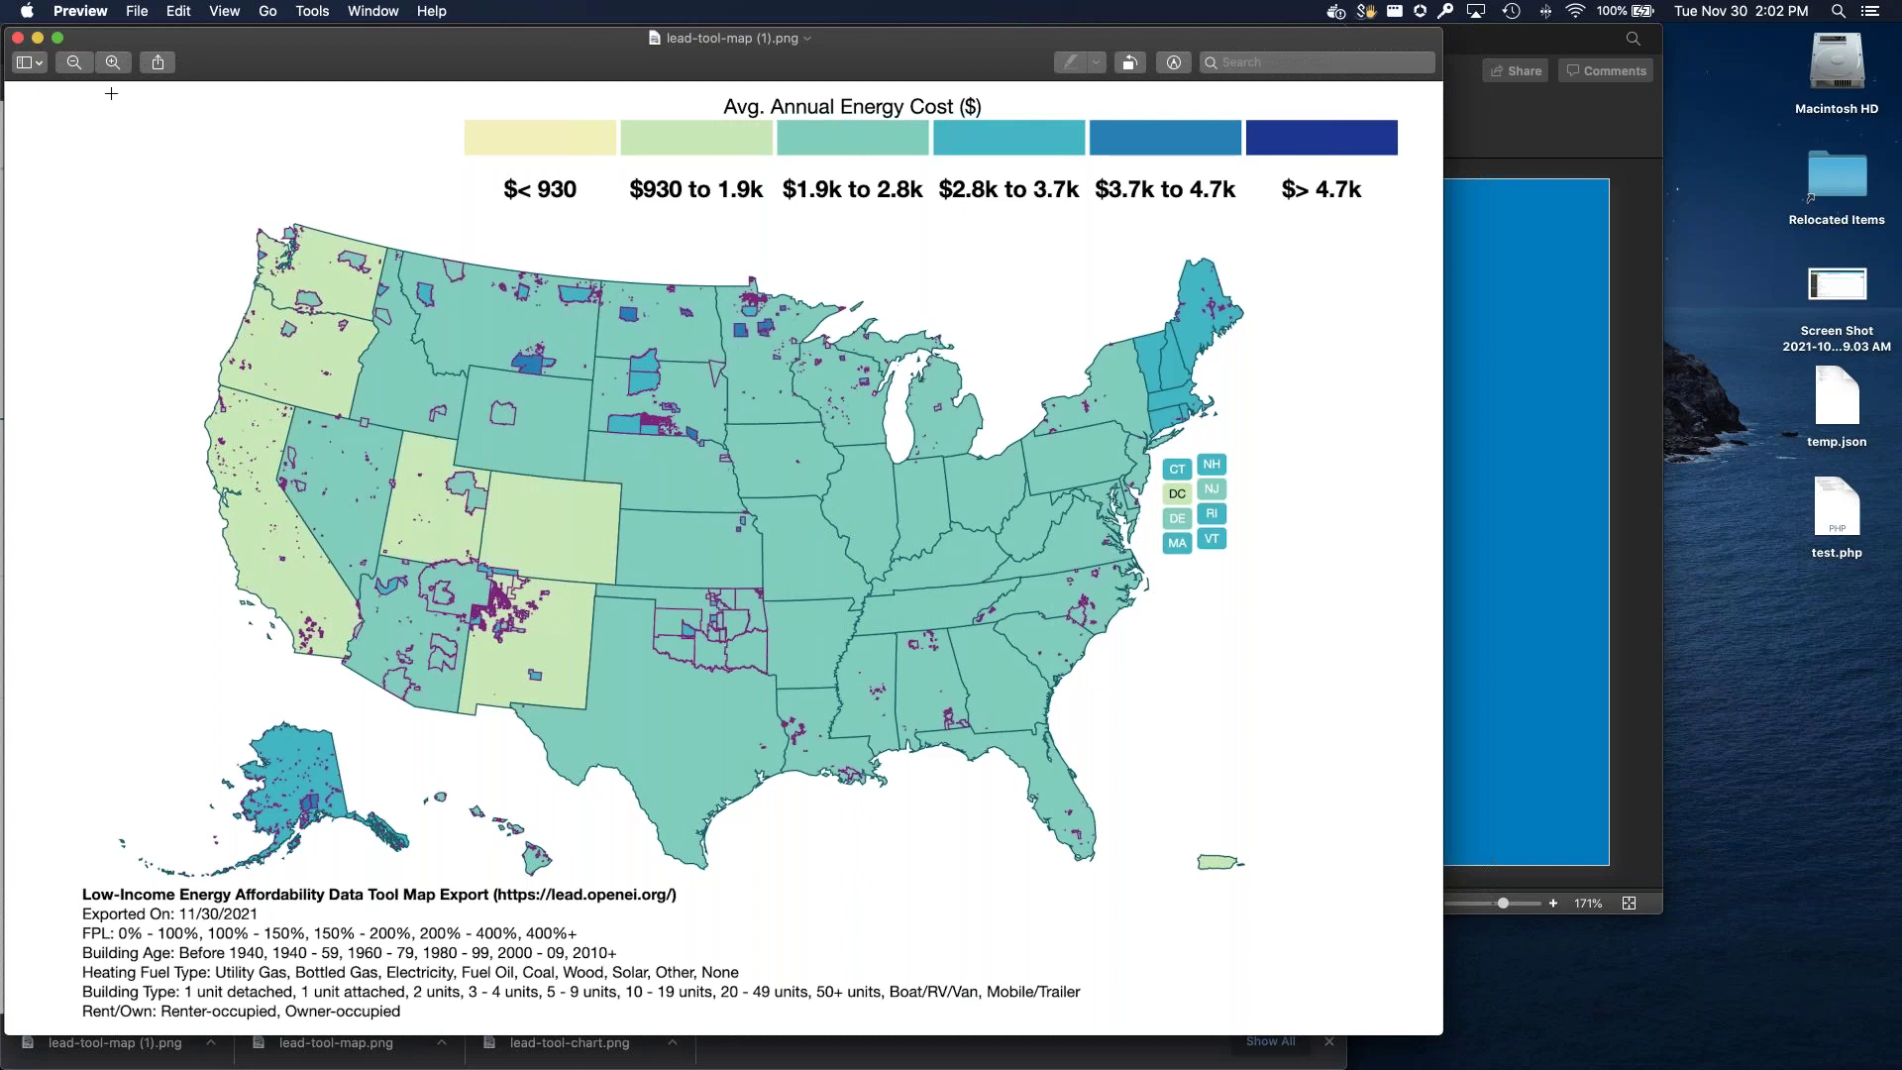
pyautogui.click(18, 42)
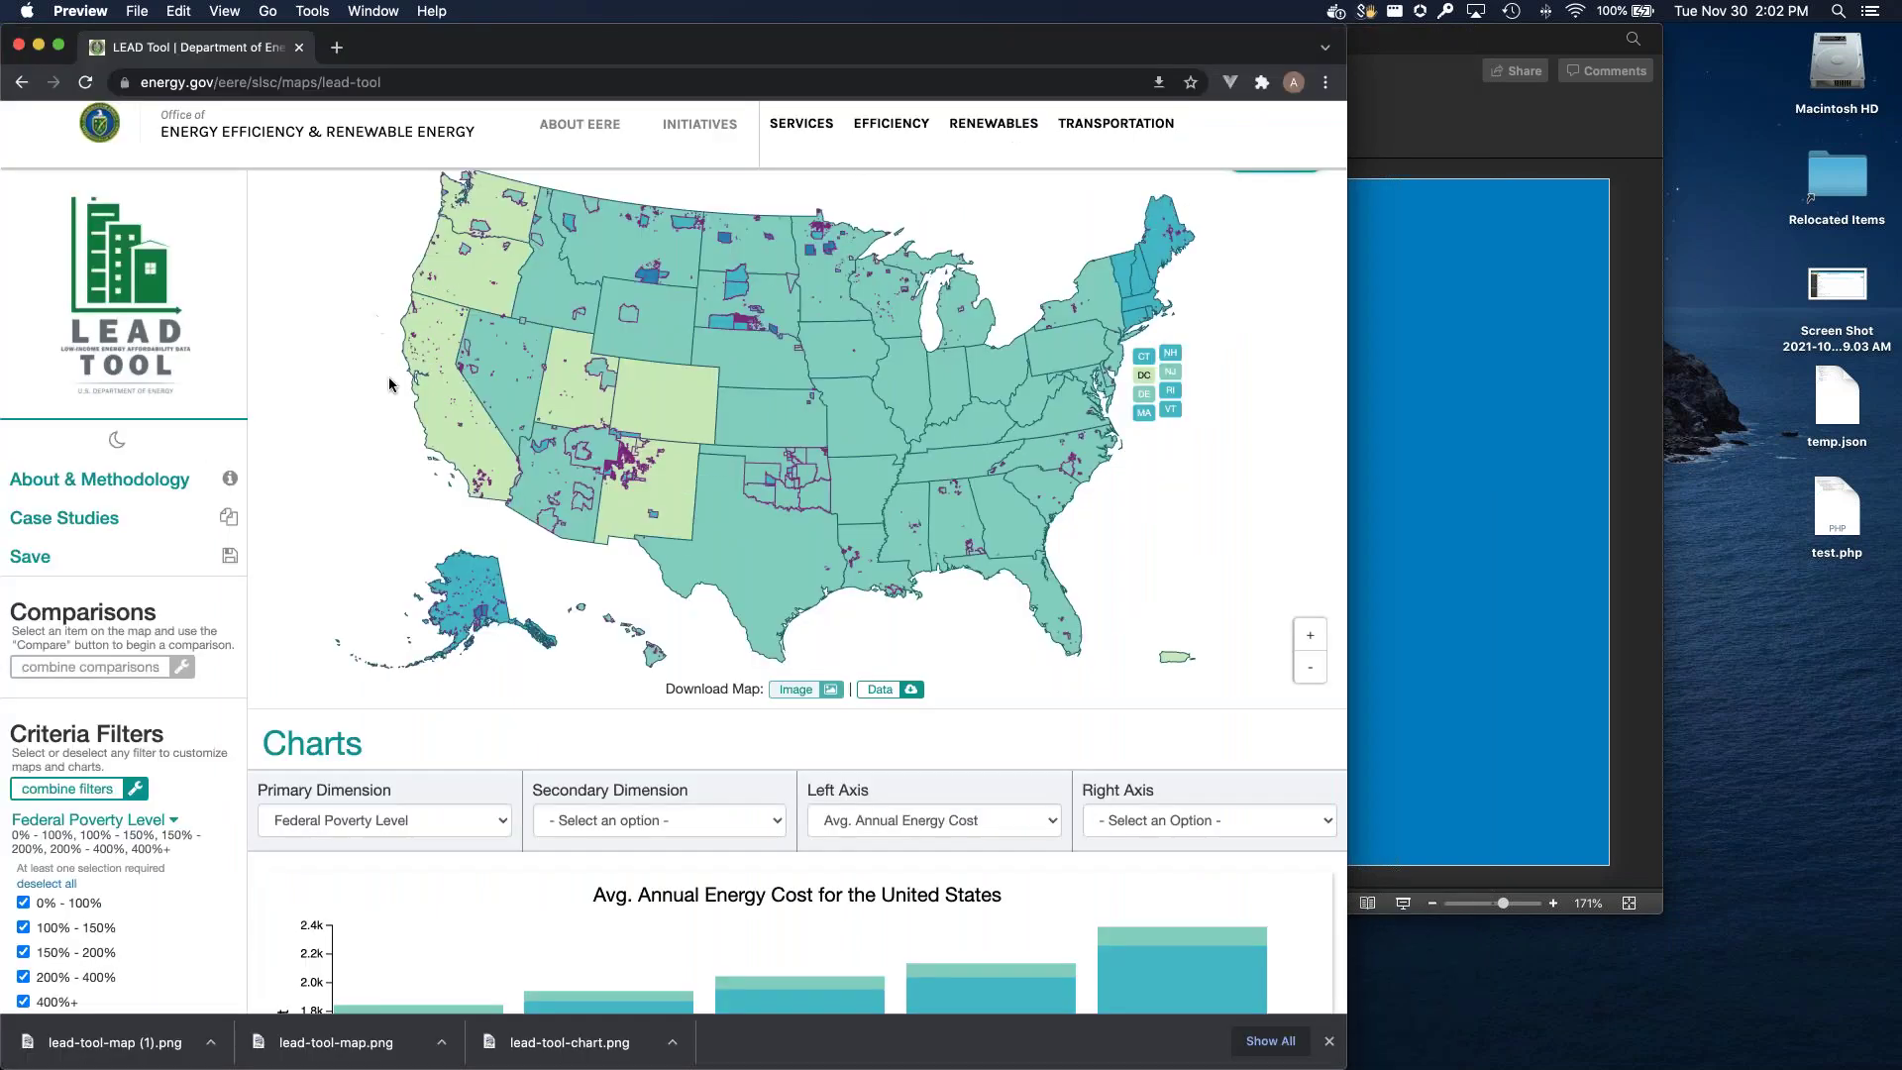
# Step: Download the annual energy cost chart as an image, open it from the Downloads folder in Preview and close it after viewing
pyautogui.click(378, 730)
pyautogui.scroll(-10, 379, 730)
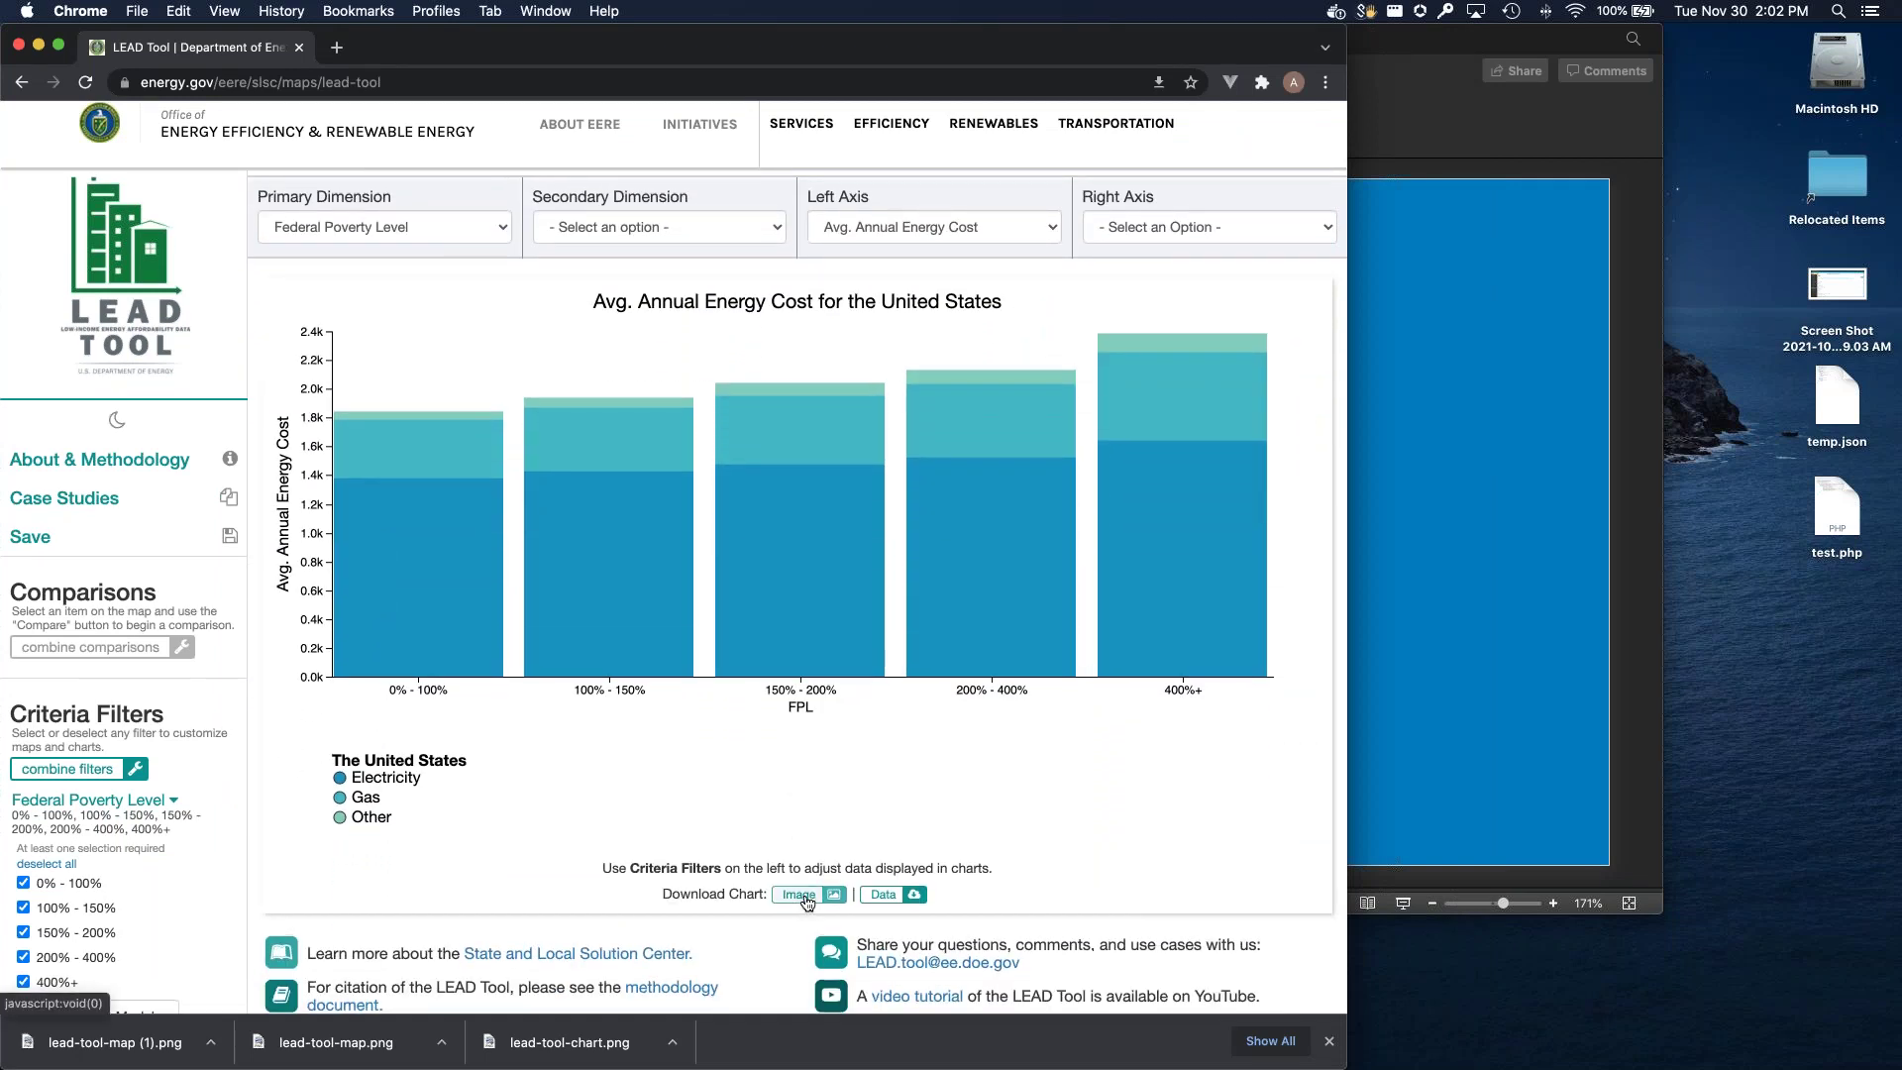
pyautogui.click(807, 896)
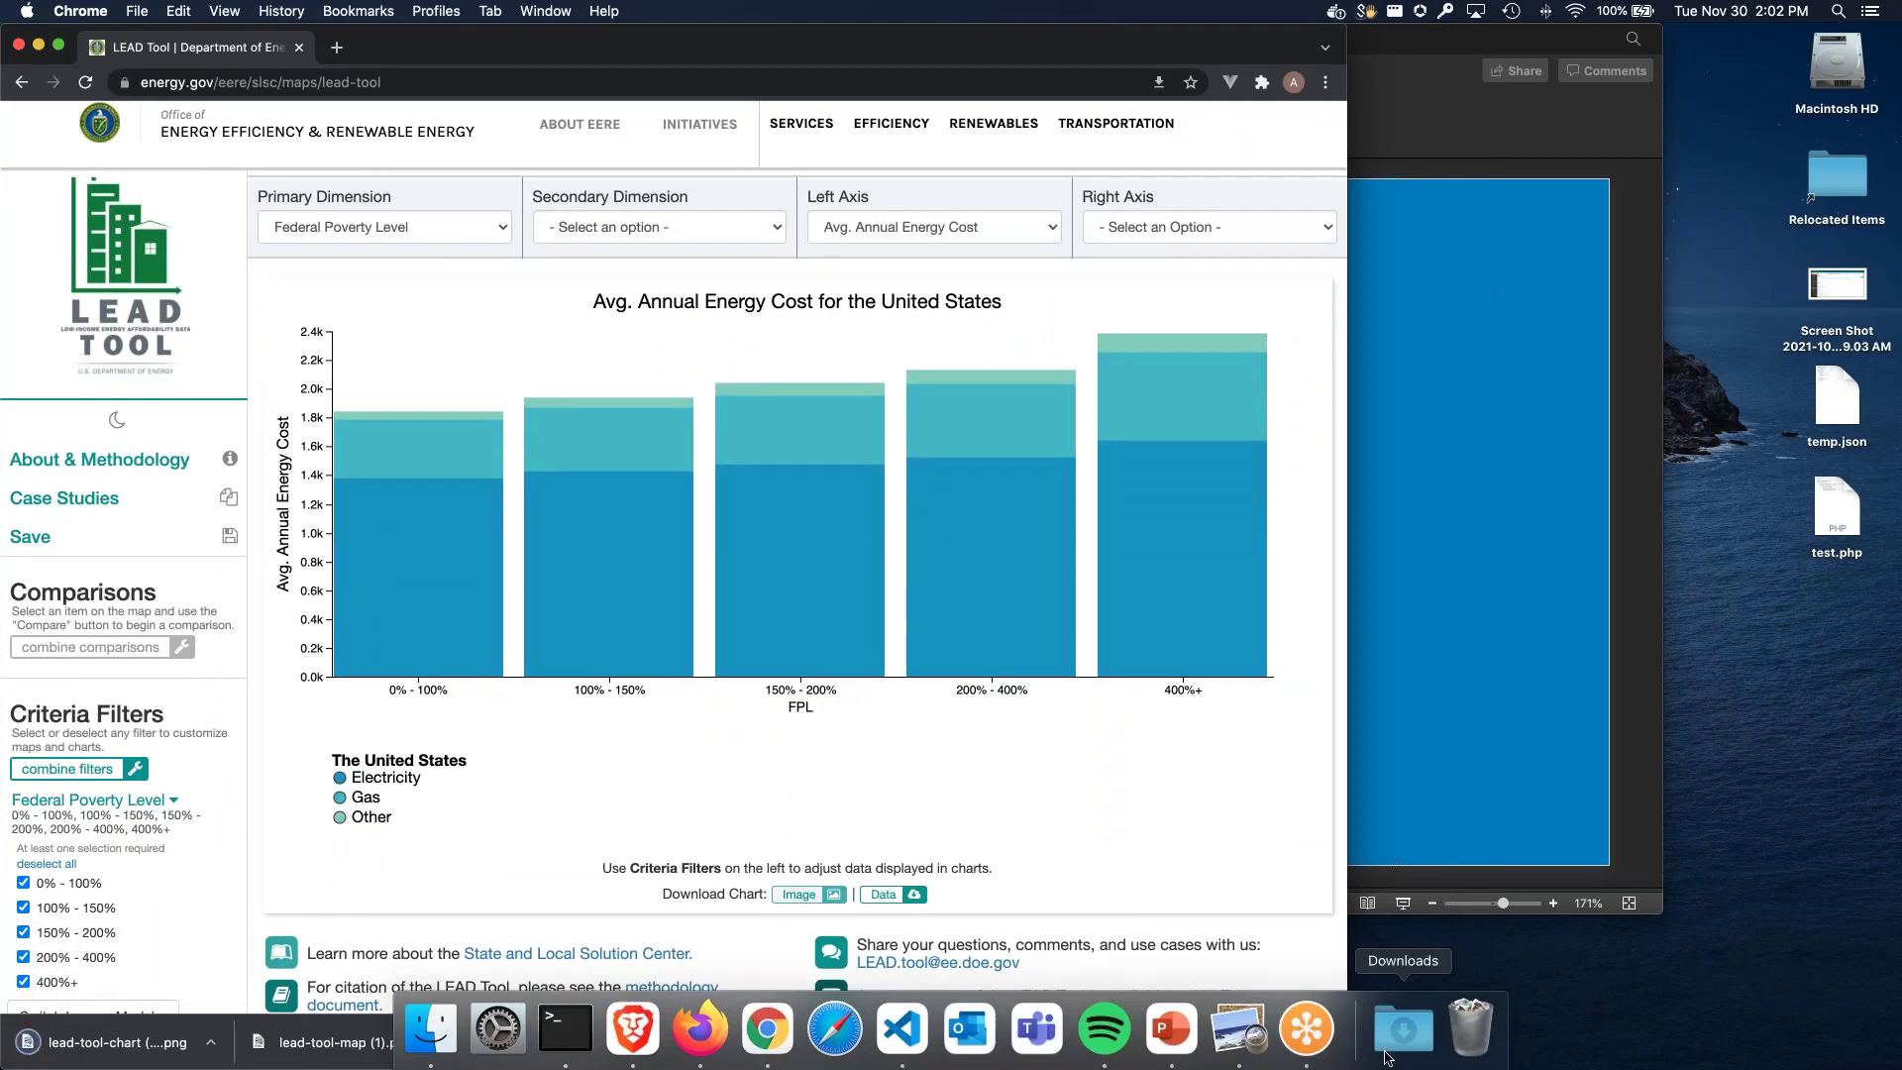
pyautogui.click(1402, 1028)
pyautogui.click(1096, 508)
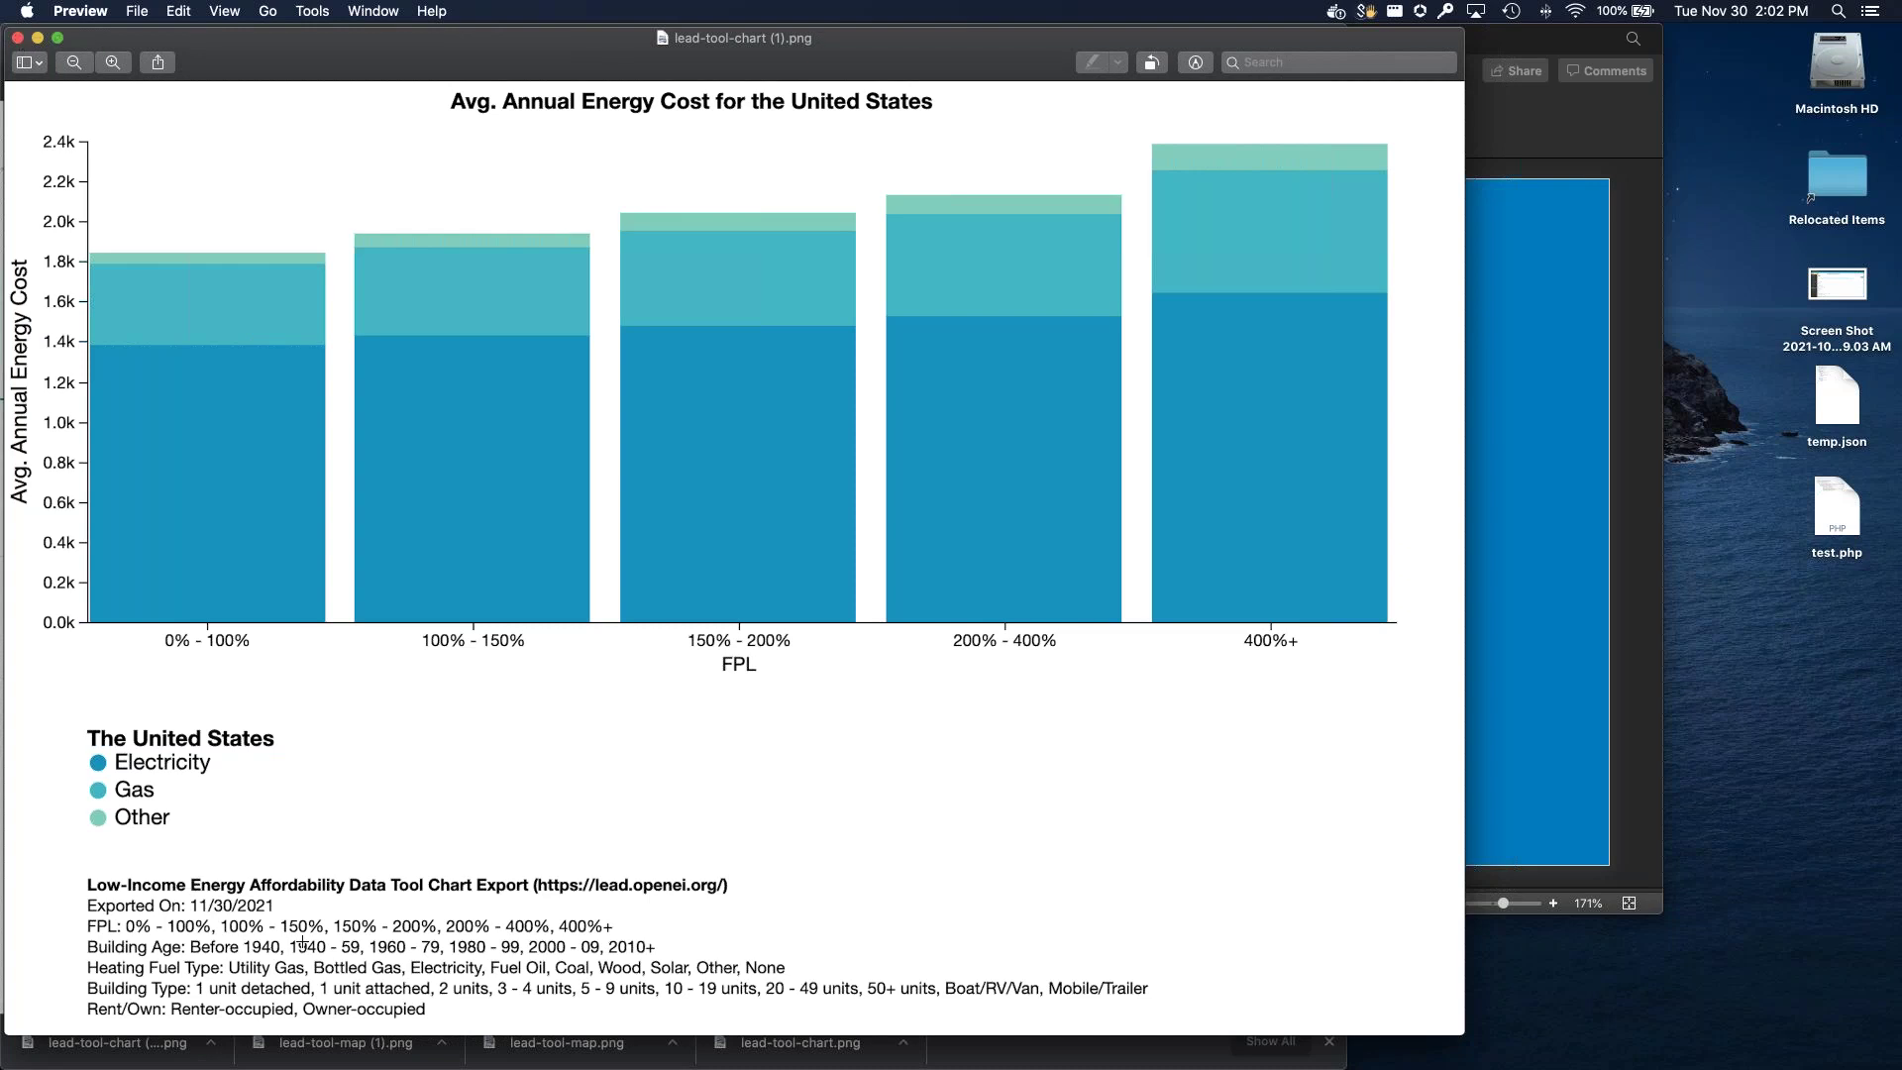
pyautogui.click(18, 38)
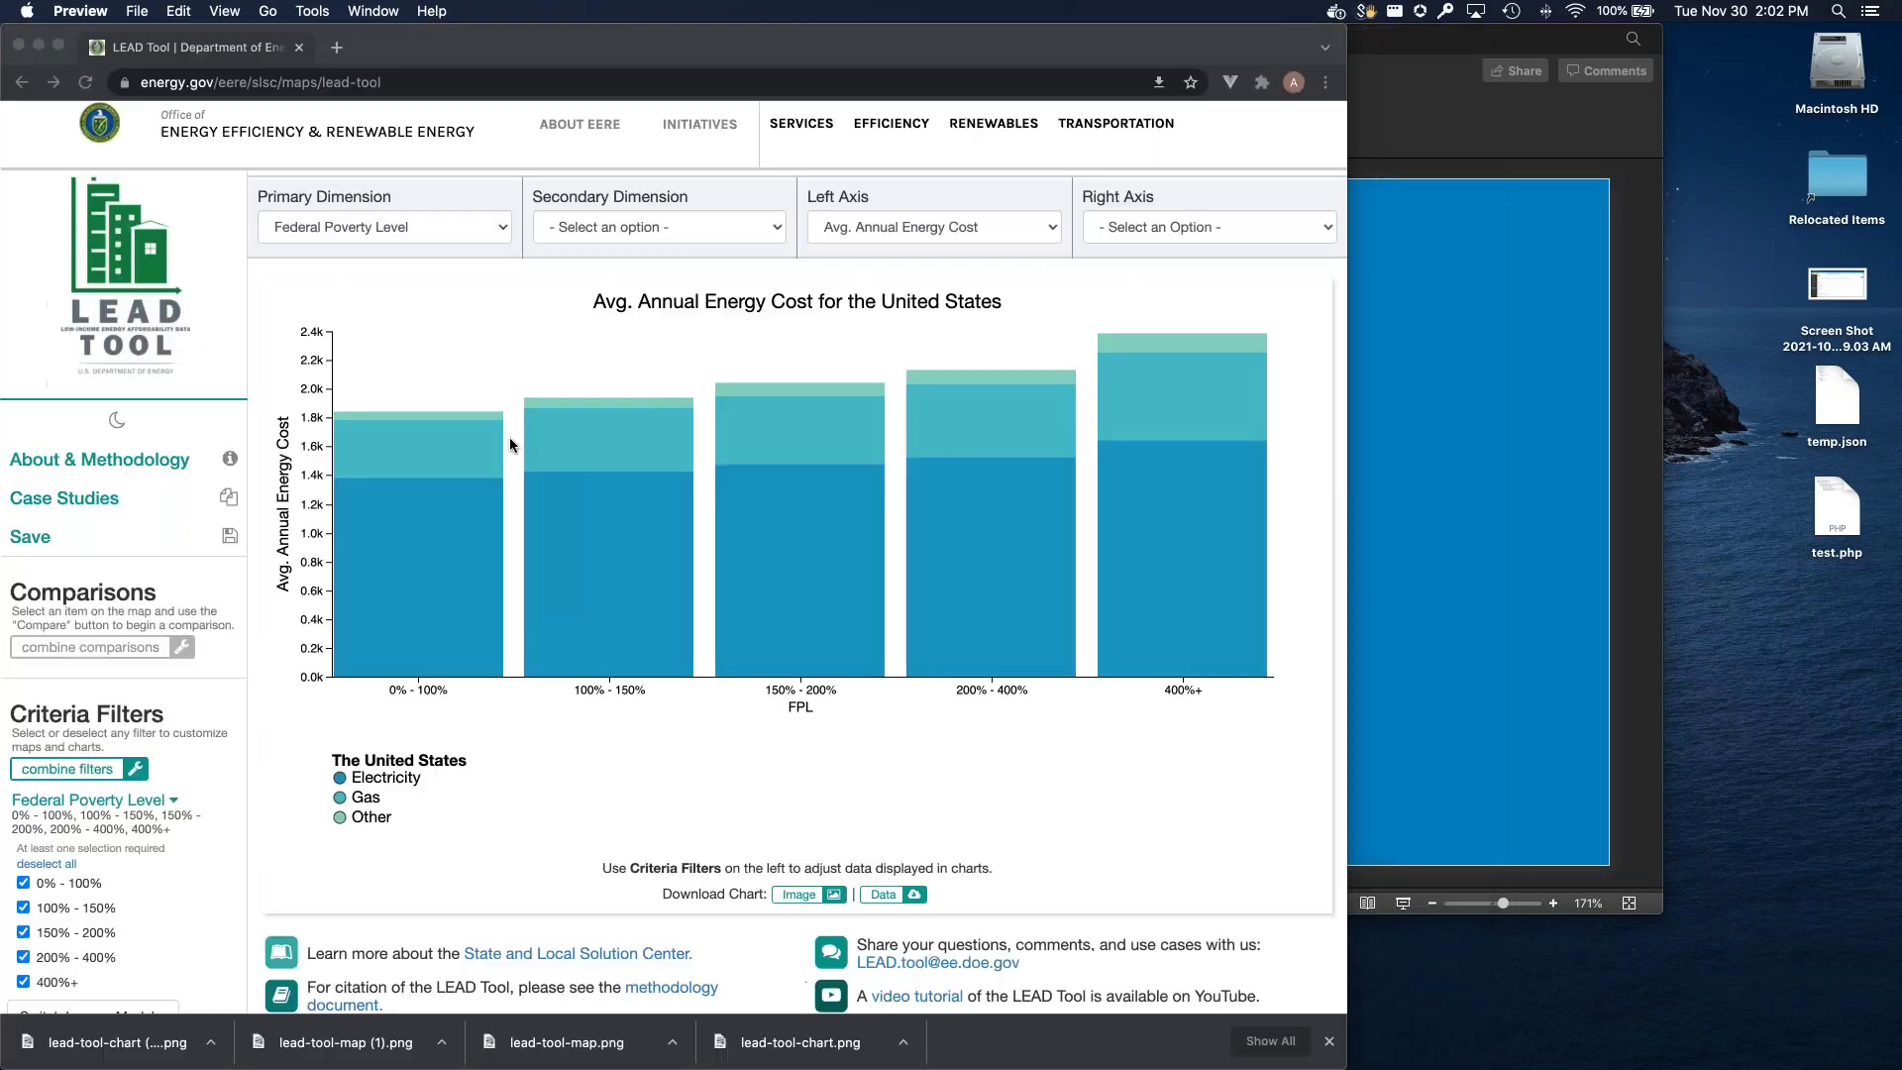
# Step: Download the national annual energy cost map's data as a CSV and open it from the Downloads folder in Excel
pyautogui.click(406, 267)
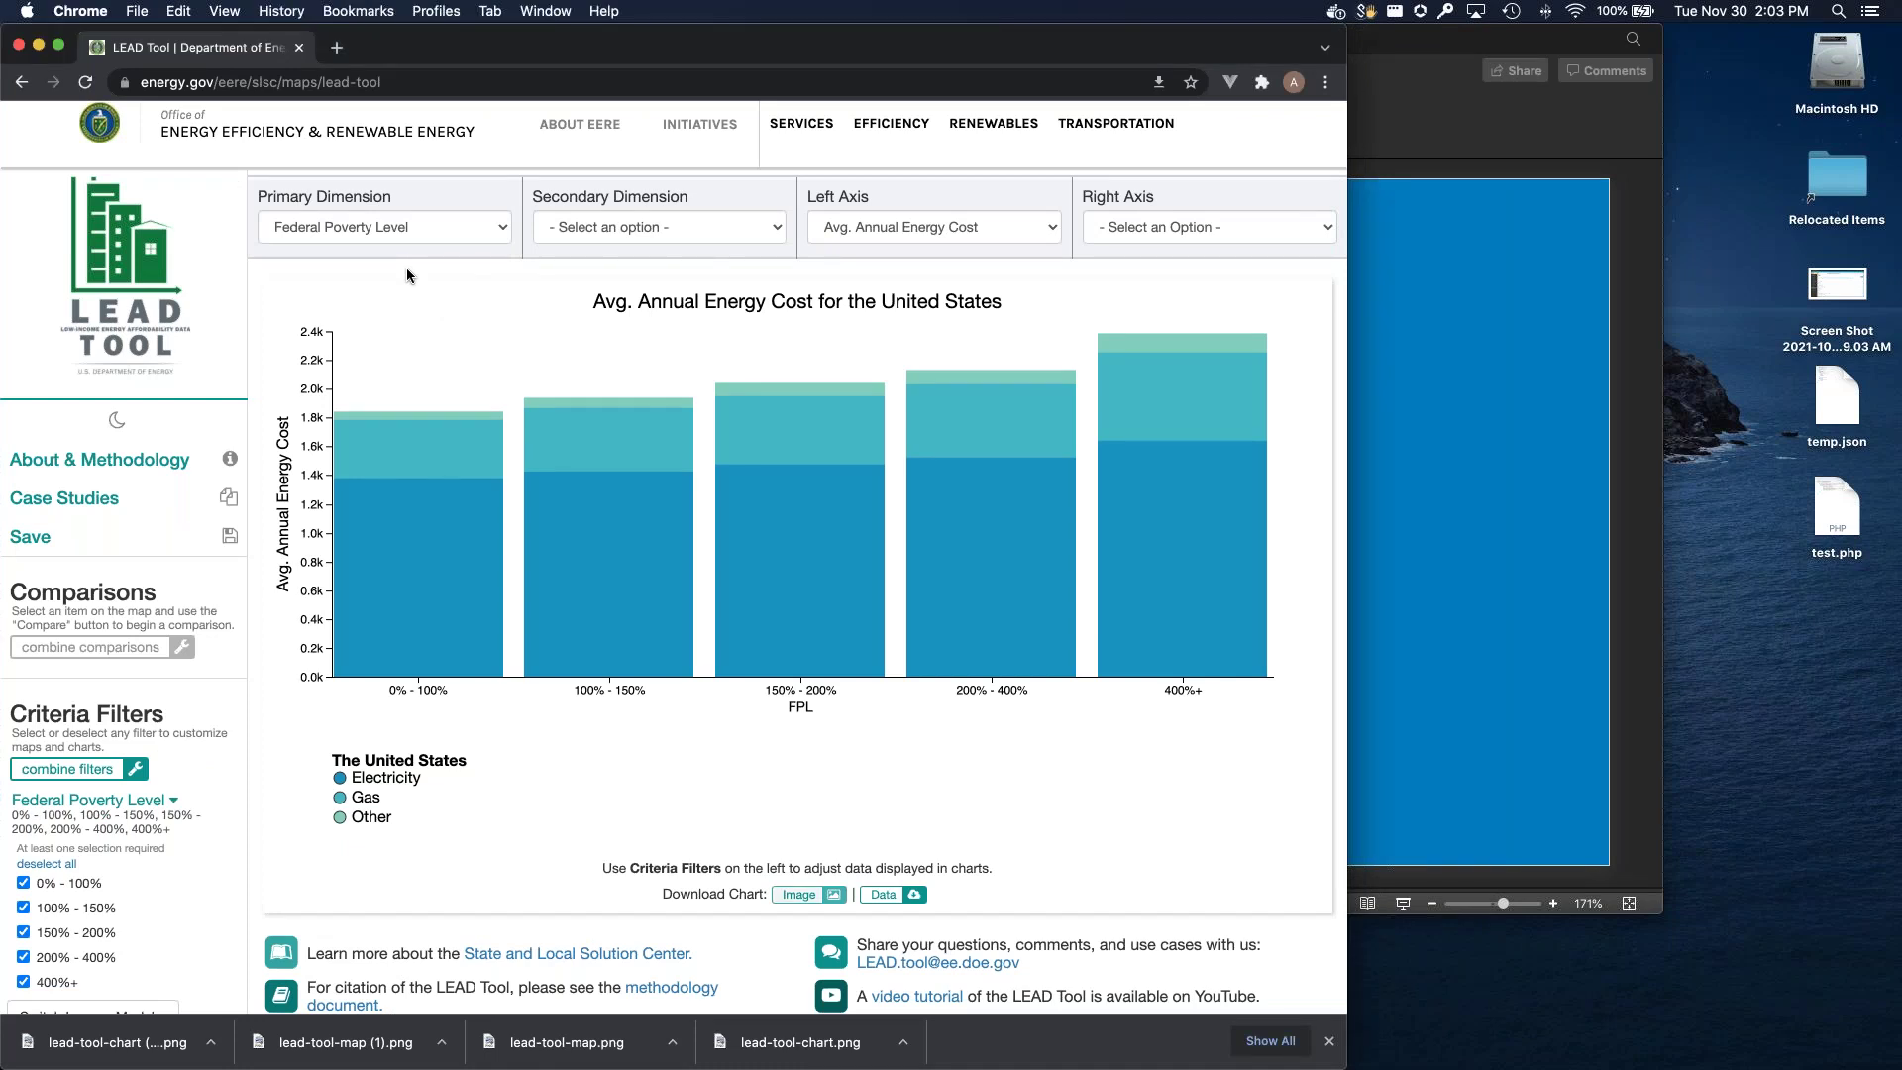
pyautogui.scroll(5, 407, 269)
pyautogui.scroll(3, 407, 274)
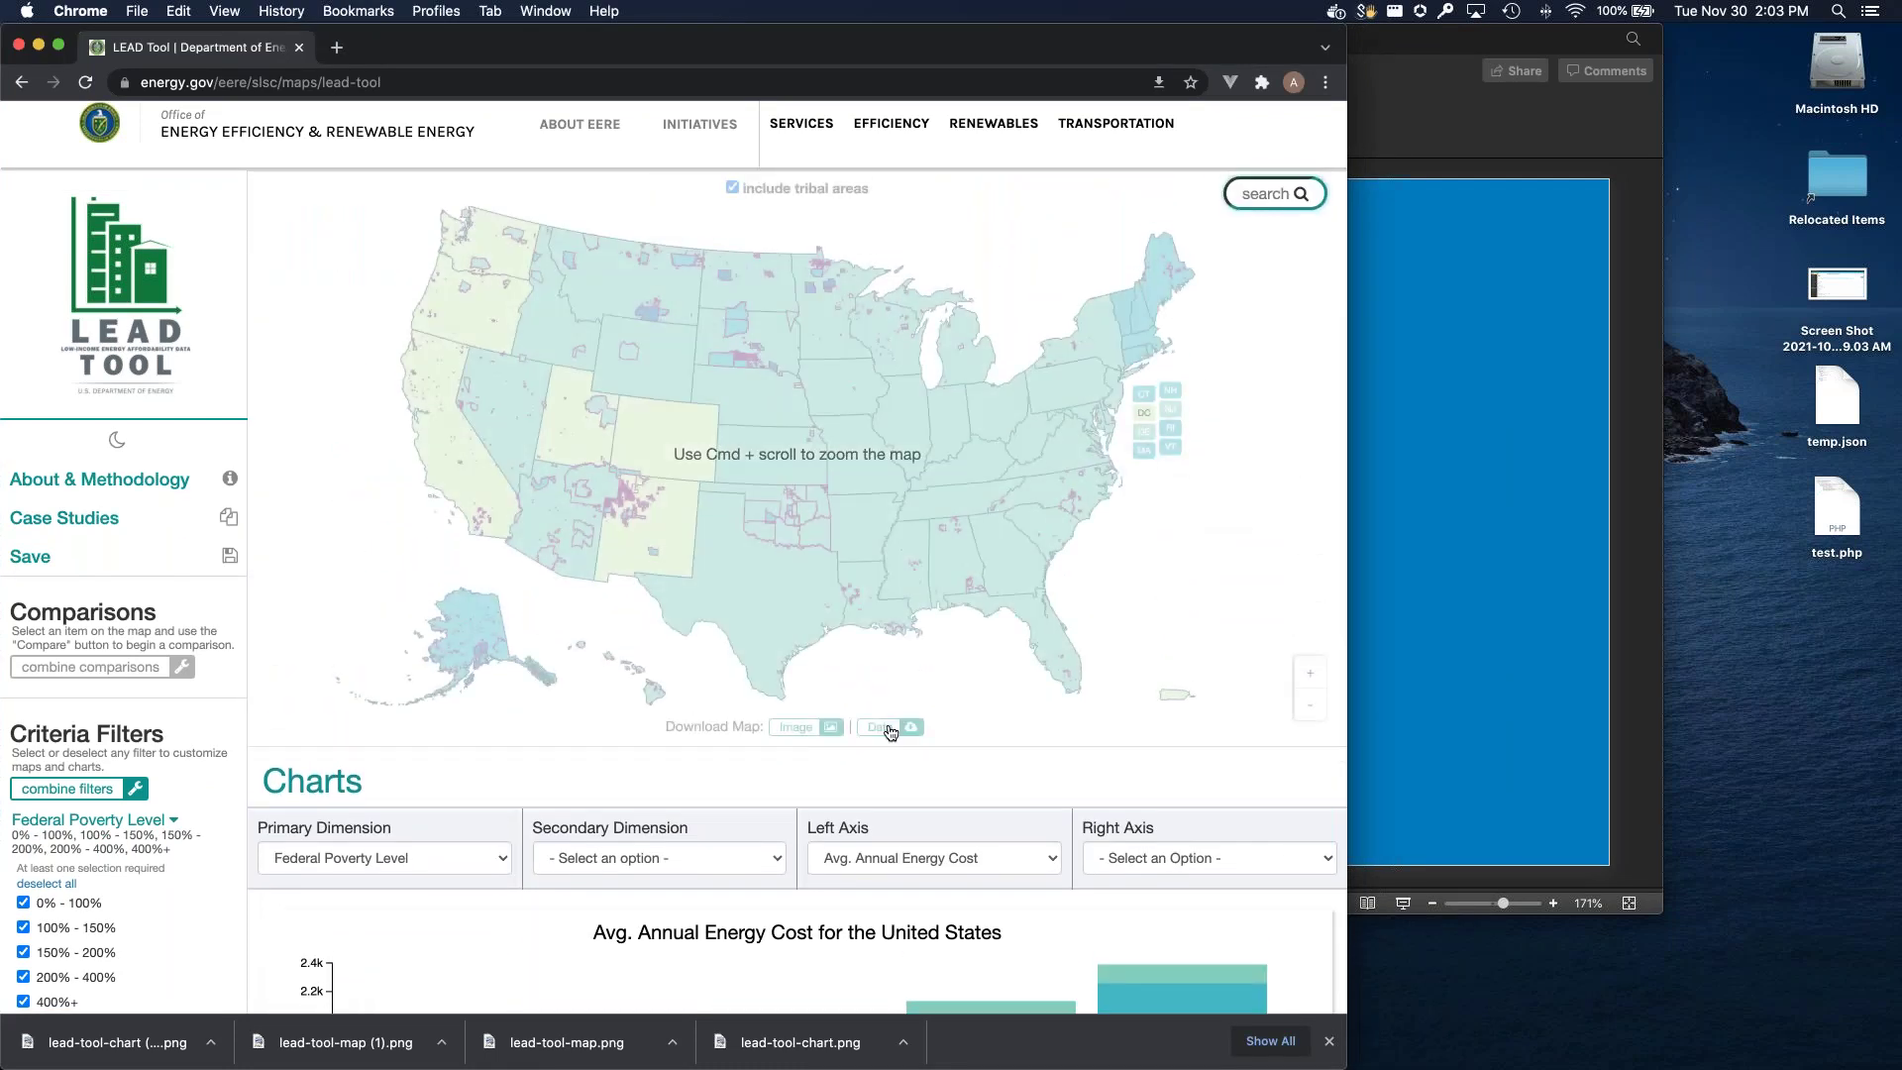
pyautogui.click(889, 729)
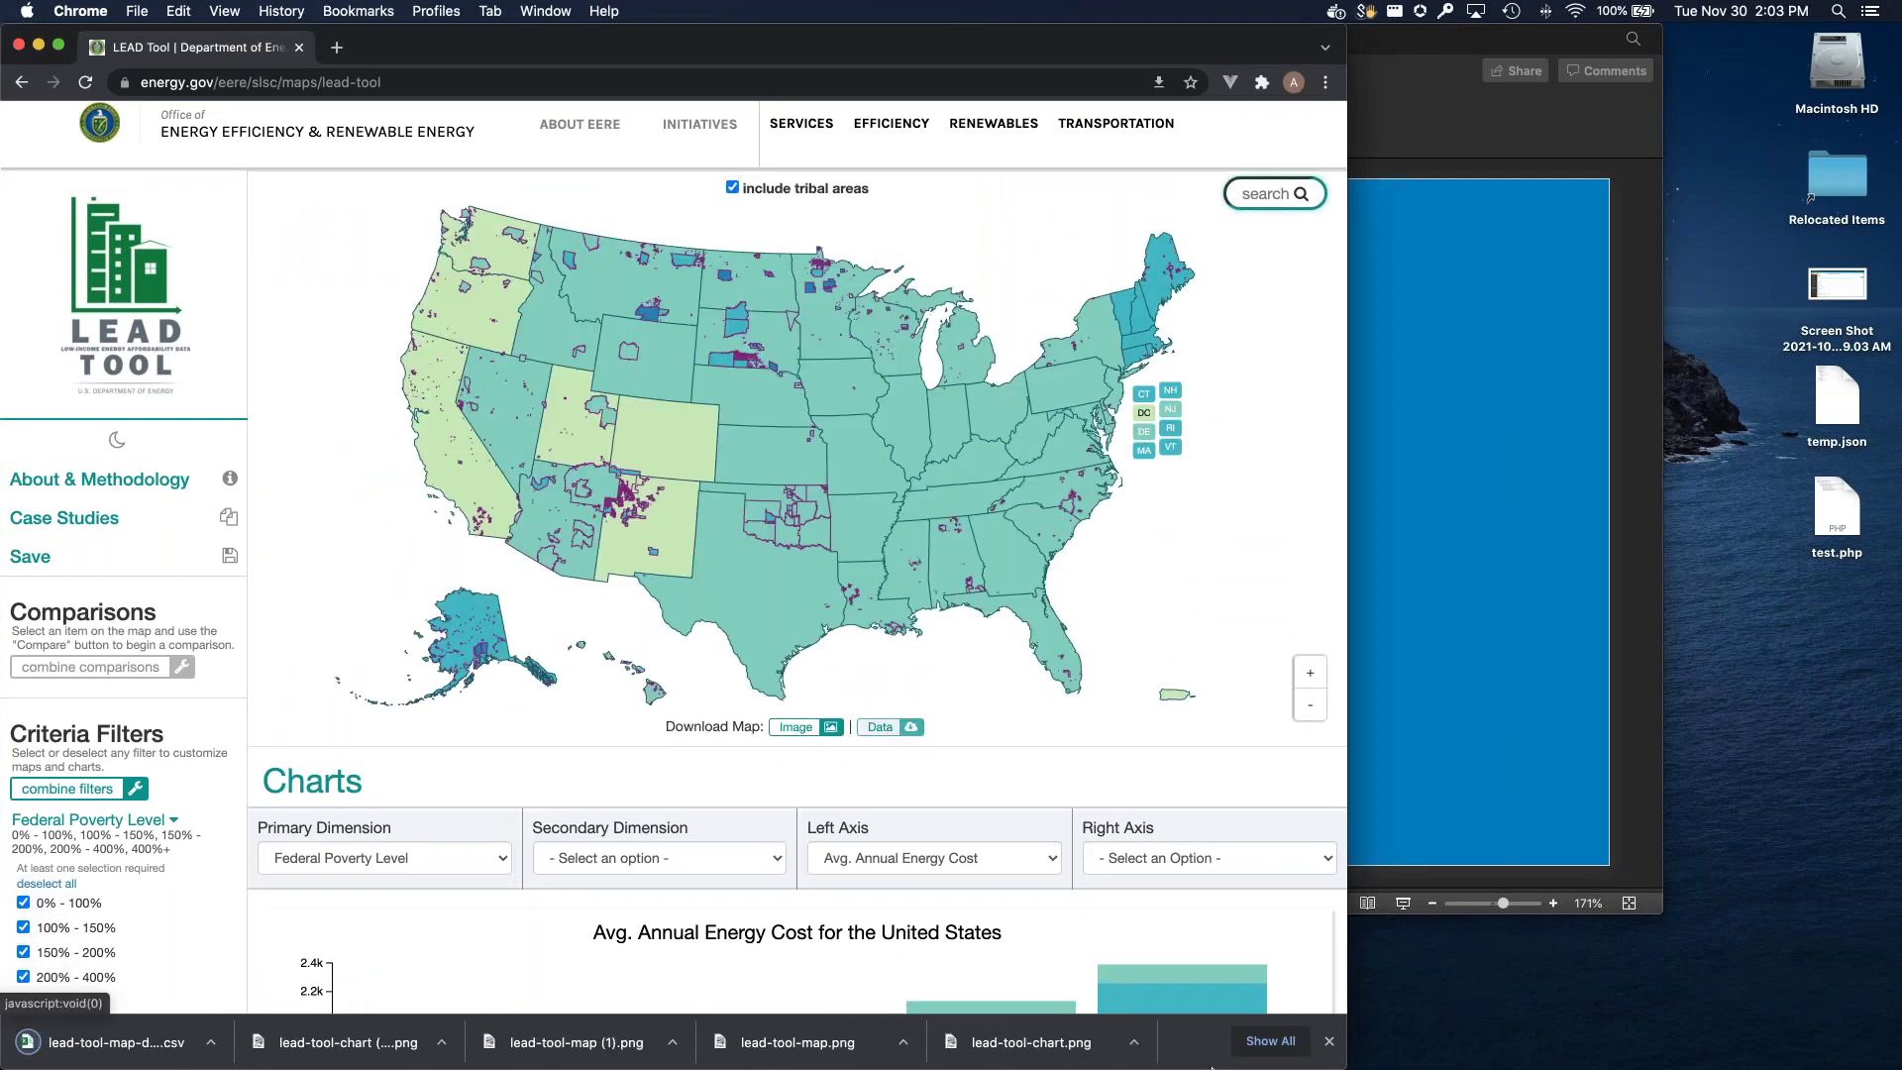
pyautogui.moveTo(1312, 1065)
pyautogui.click(1403, 1035)
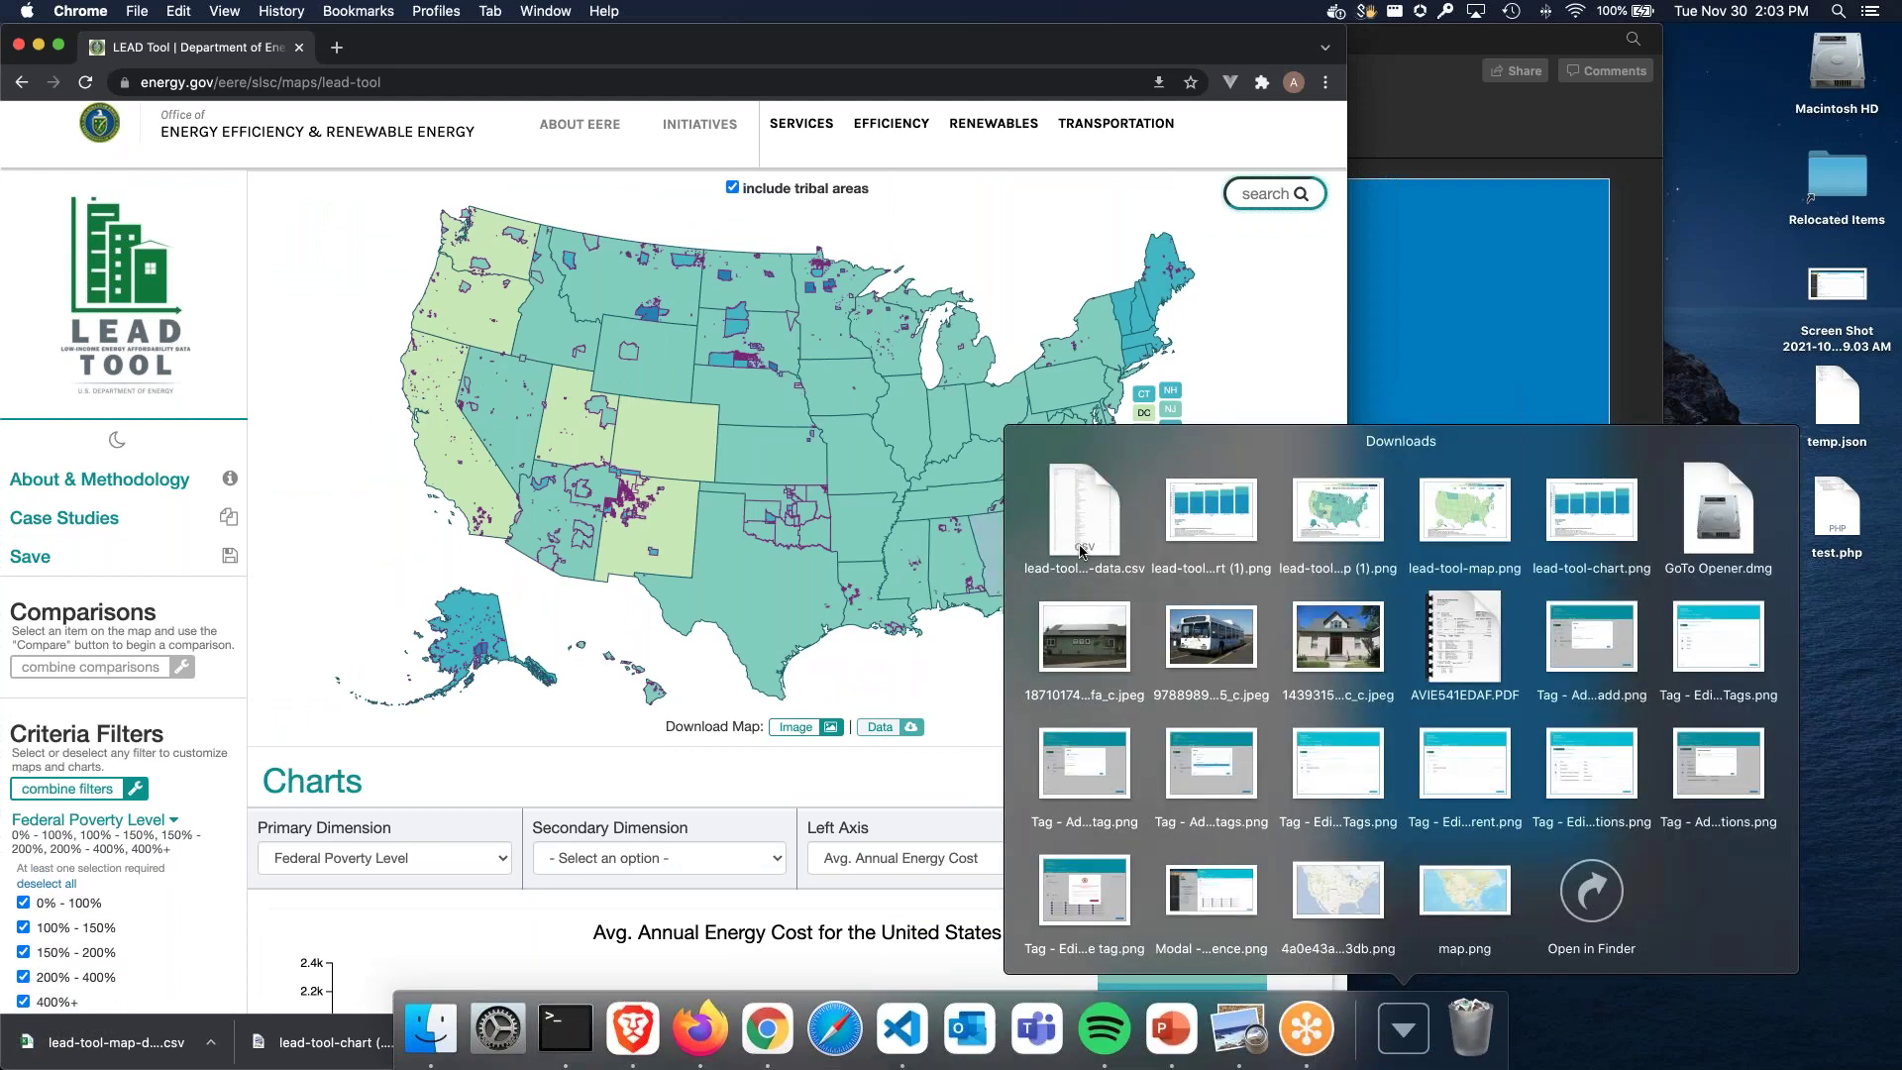
pyautogui.click(1082, 550)
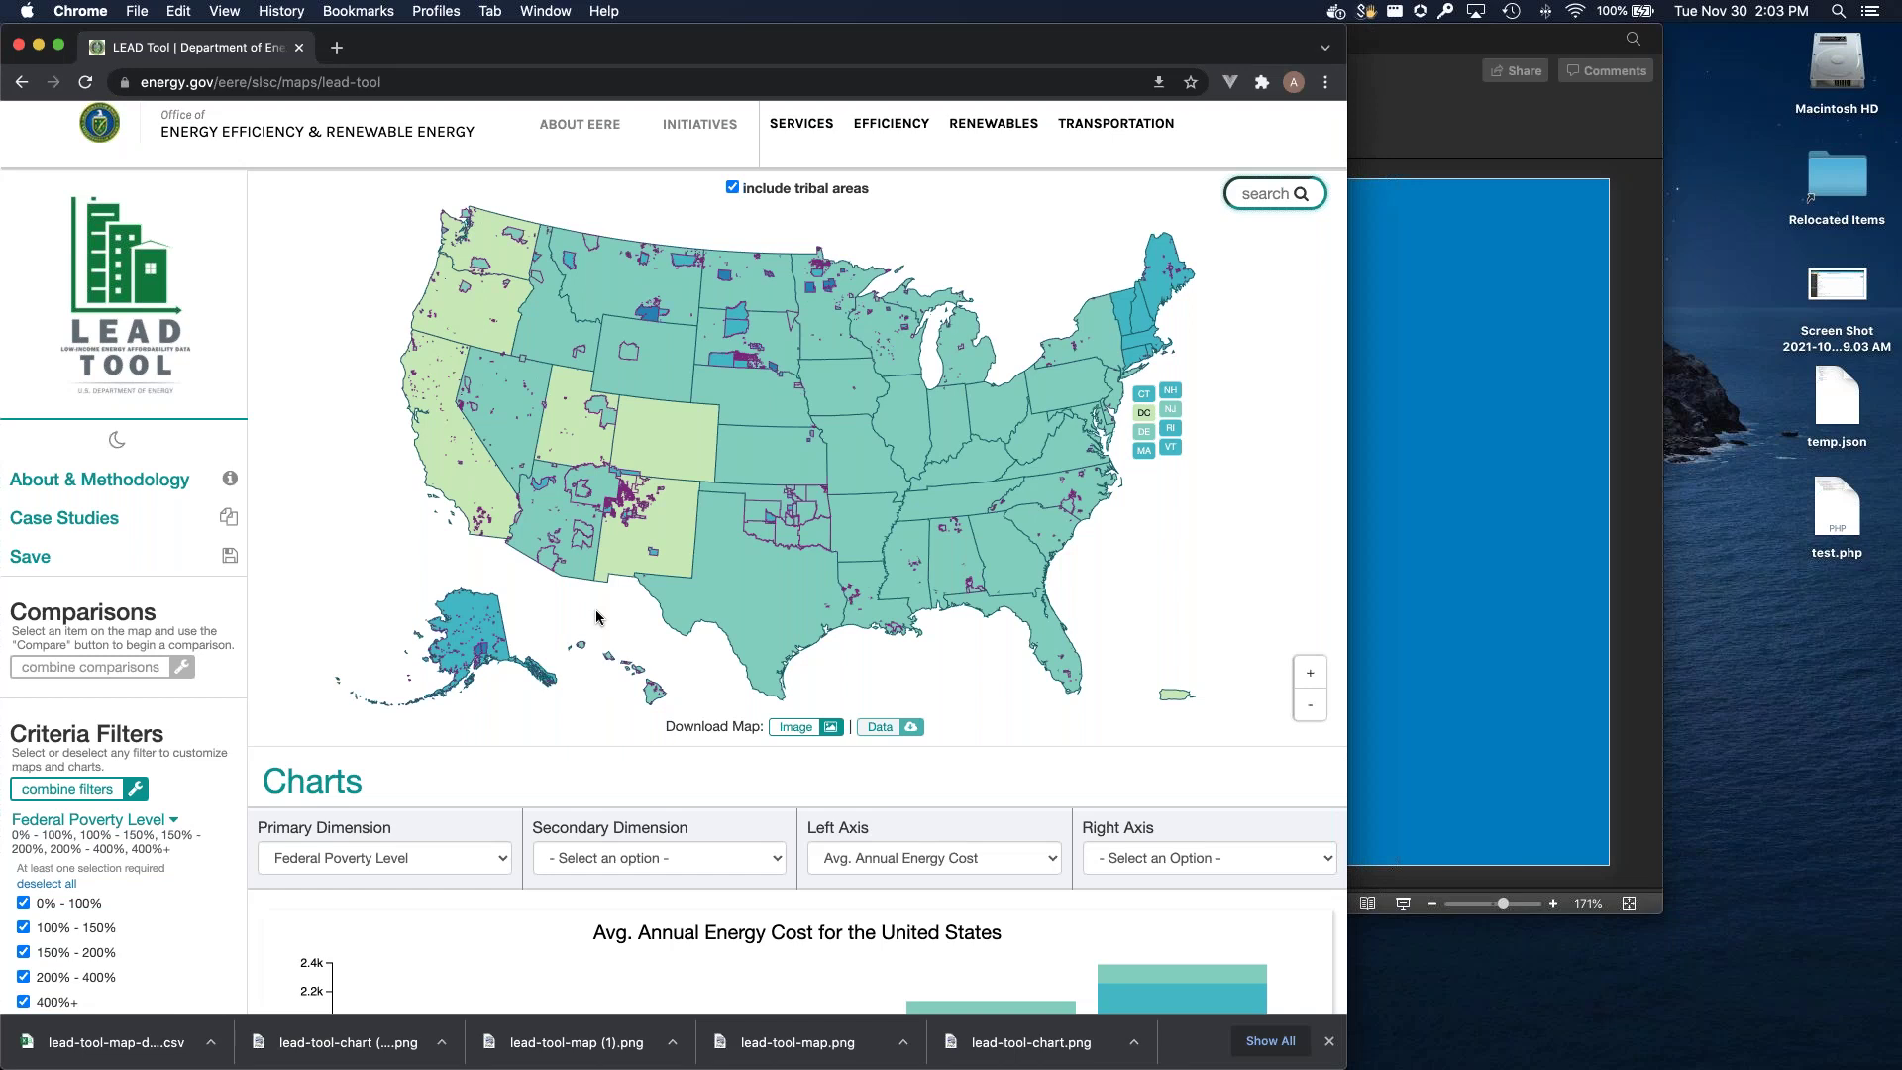
pyautogui.moveTo(1089, 1065)
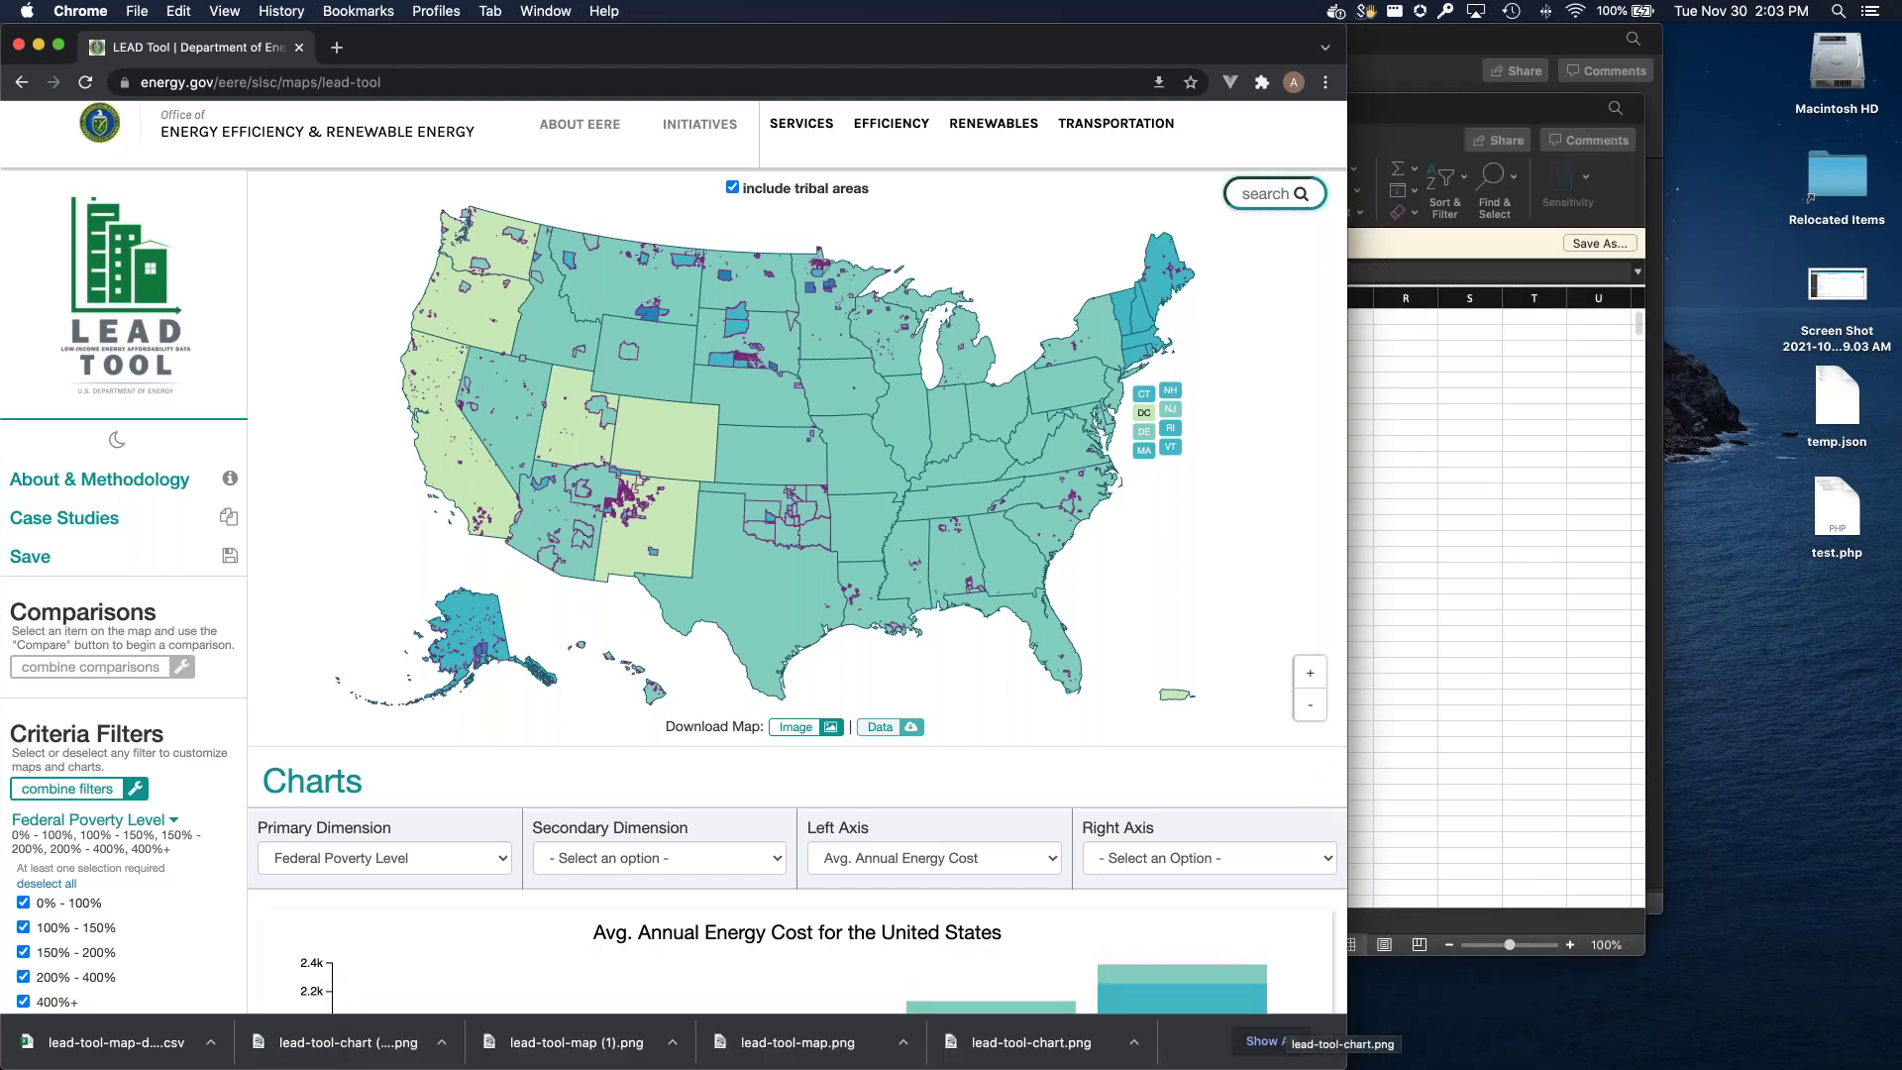
pyautogui.click(1464, 386)
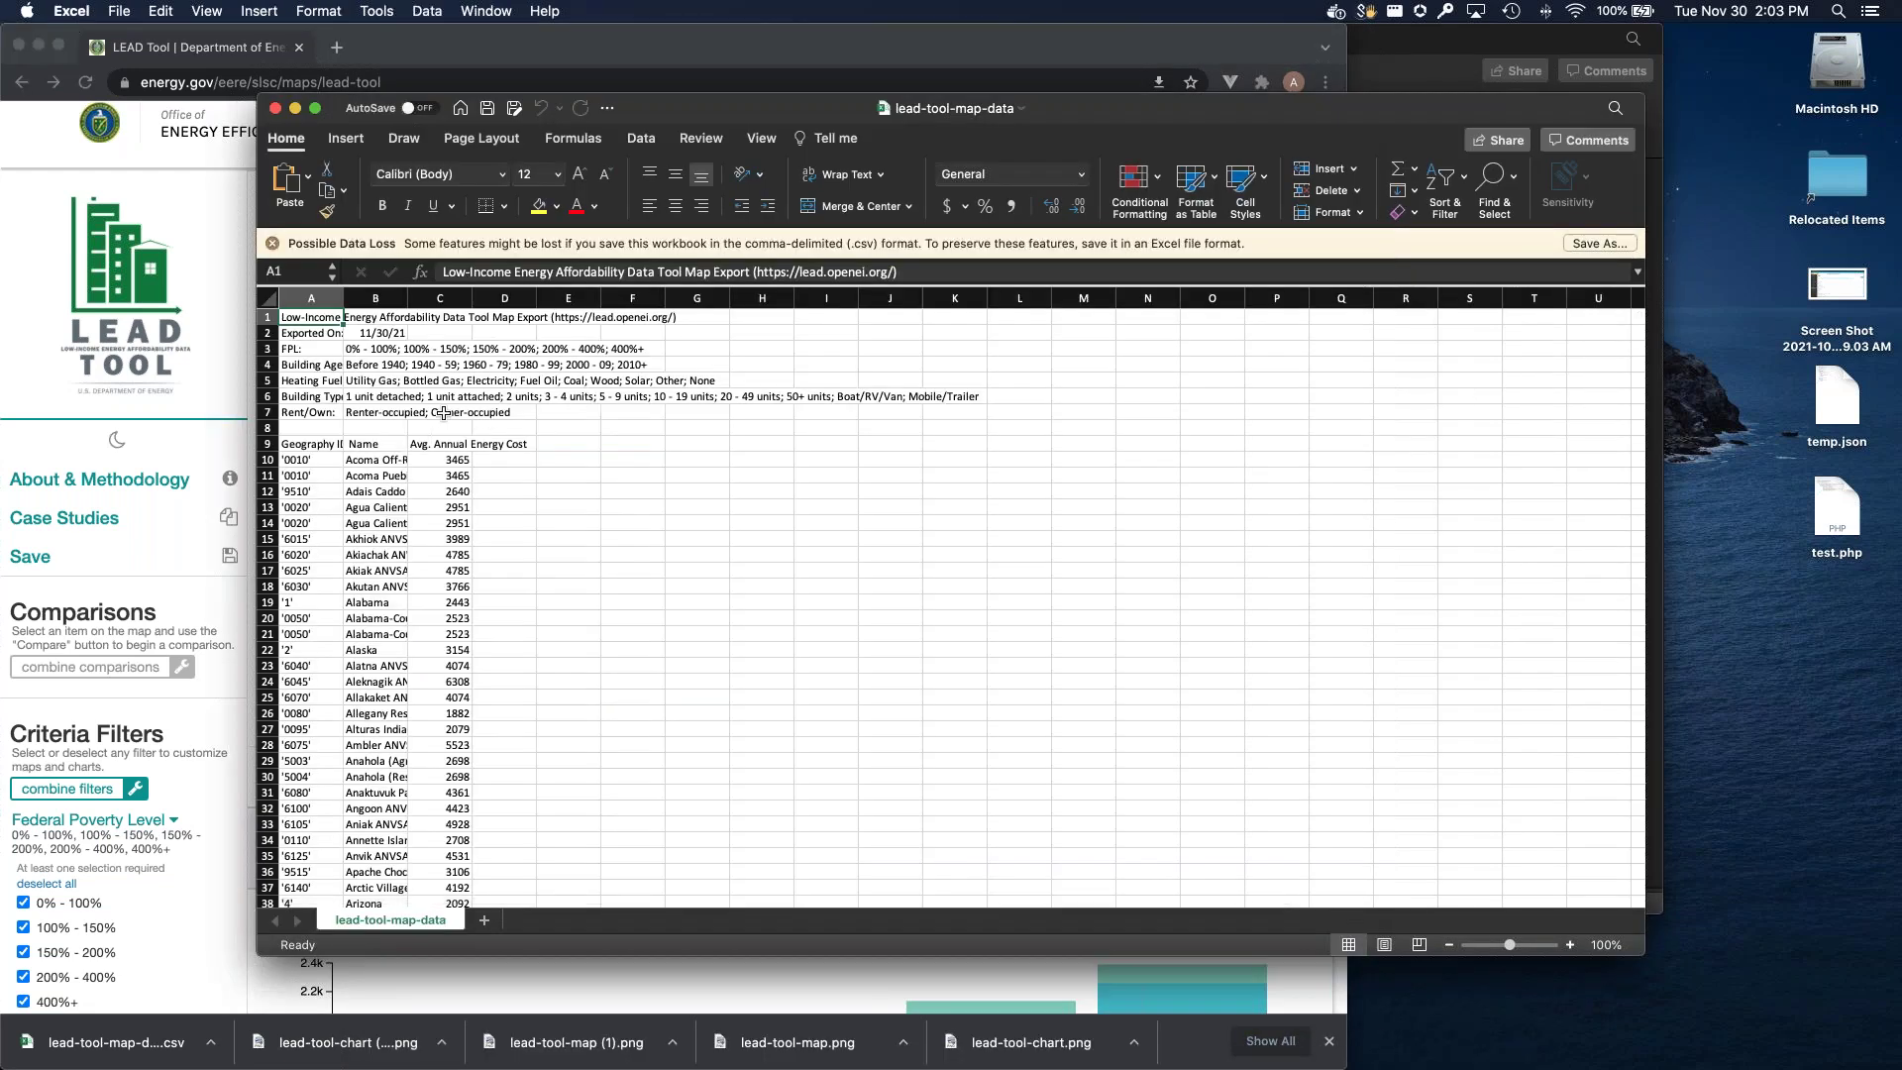
# Step: Examine the exported map data's Geography ID, Name and Avg. Annual Energy Cost columns, including the tribal area and state rows
pyautogui.moveTo(666, 117); pyautogui.dragTo(591, 52)
pyautogui.click(308, 381)
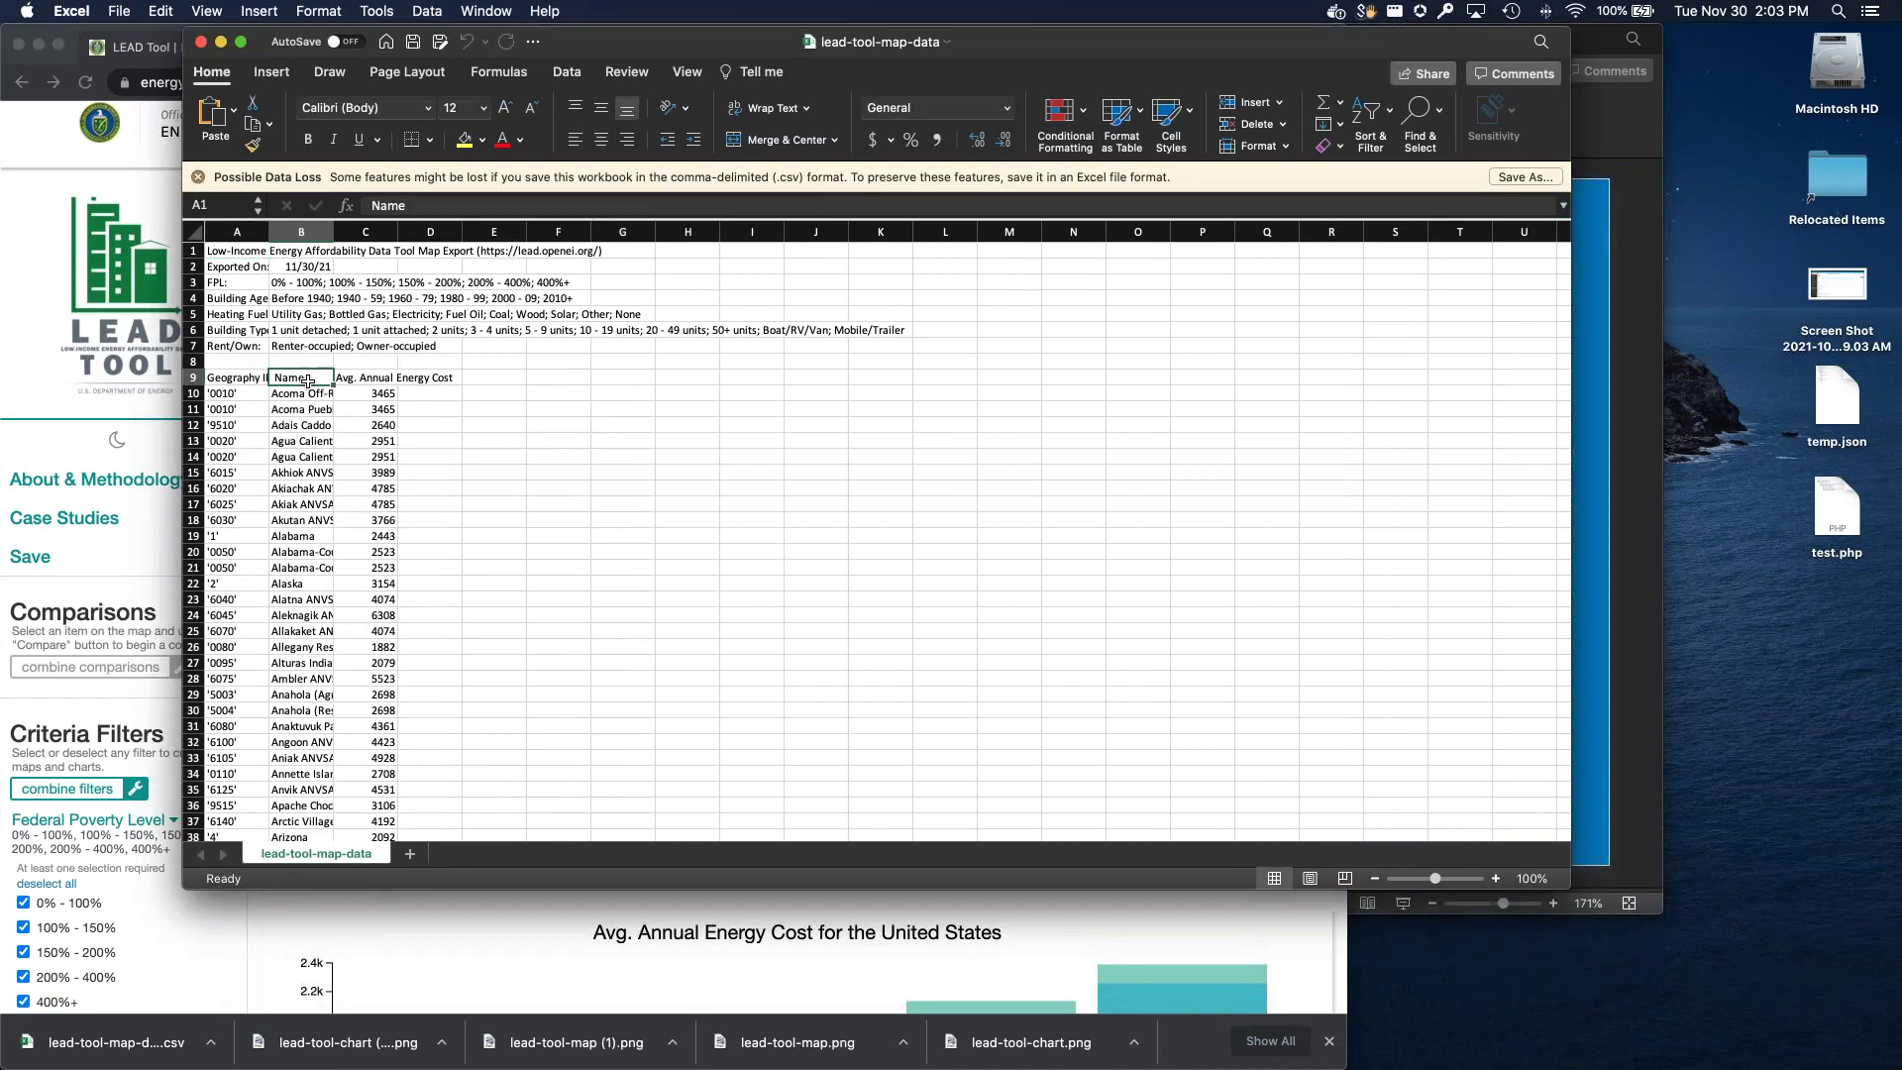
pyautogui.click(248, 379)
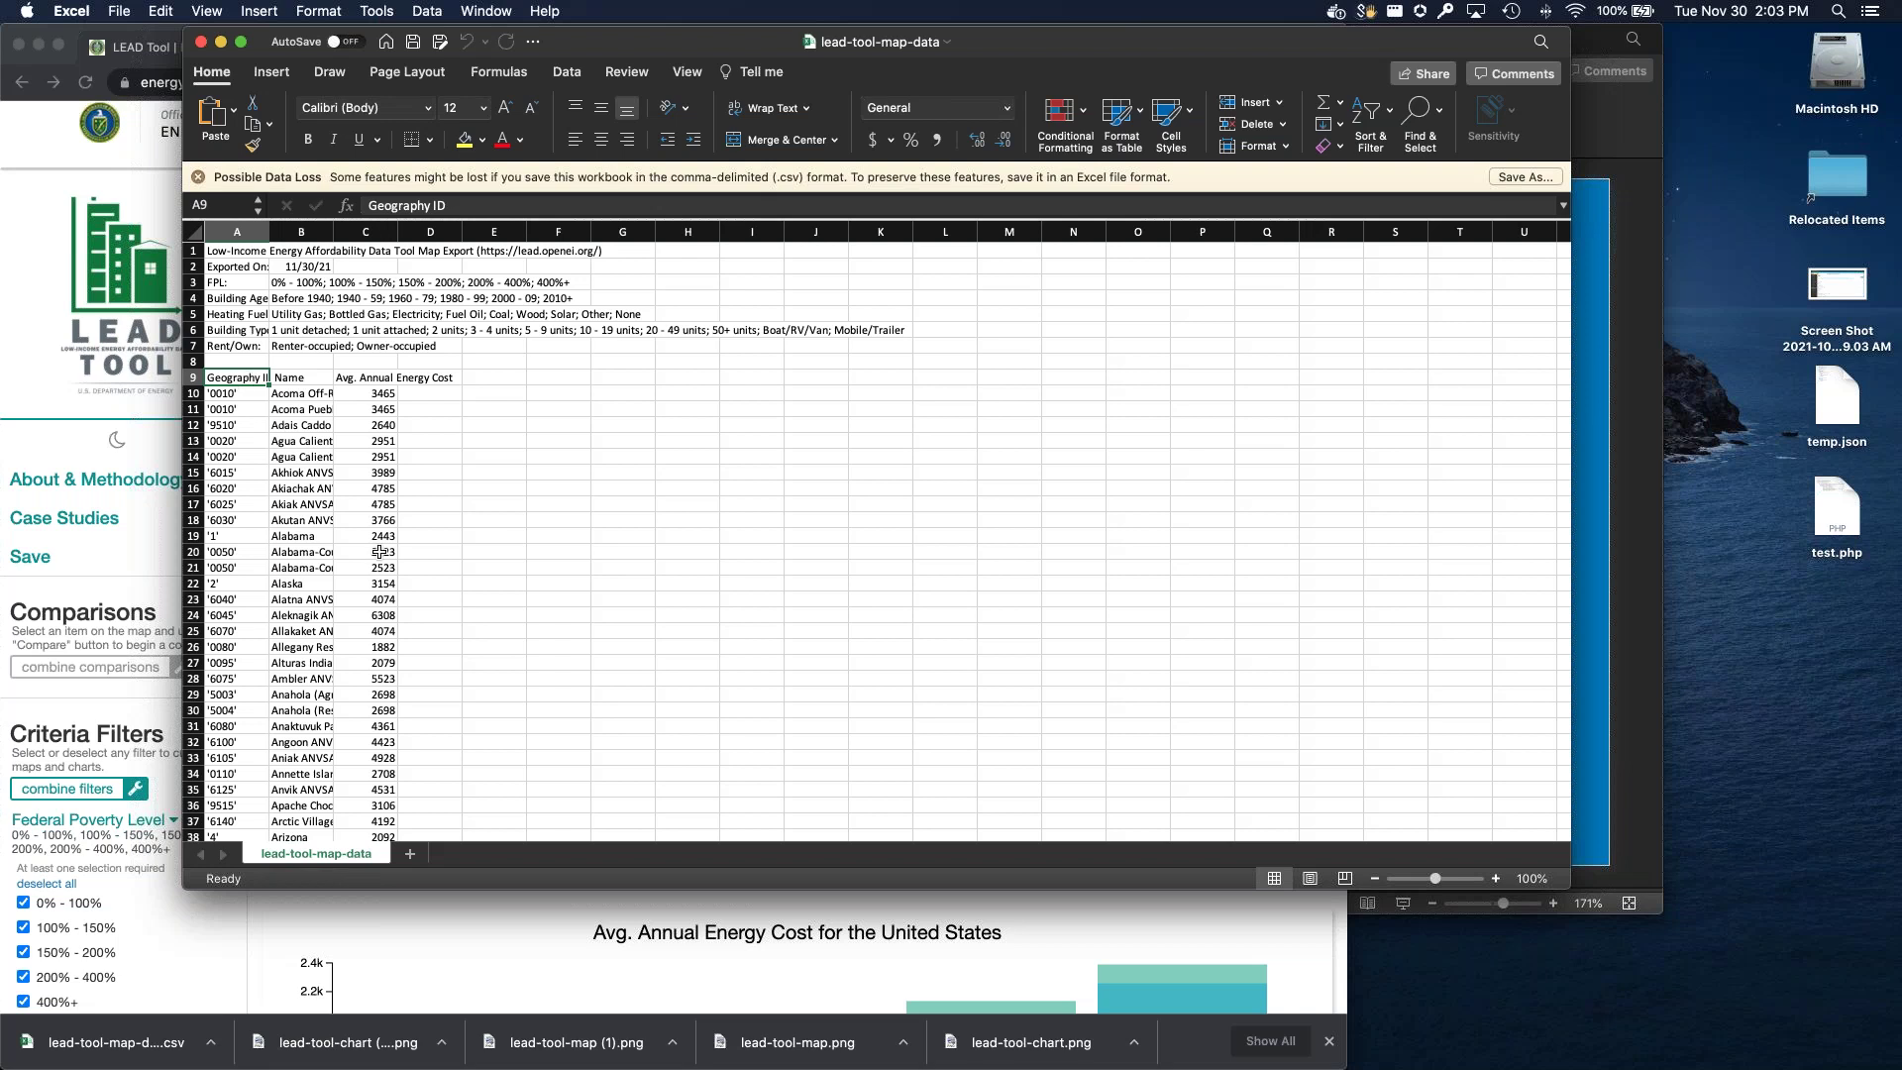
pyautogui.click(308, 395)
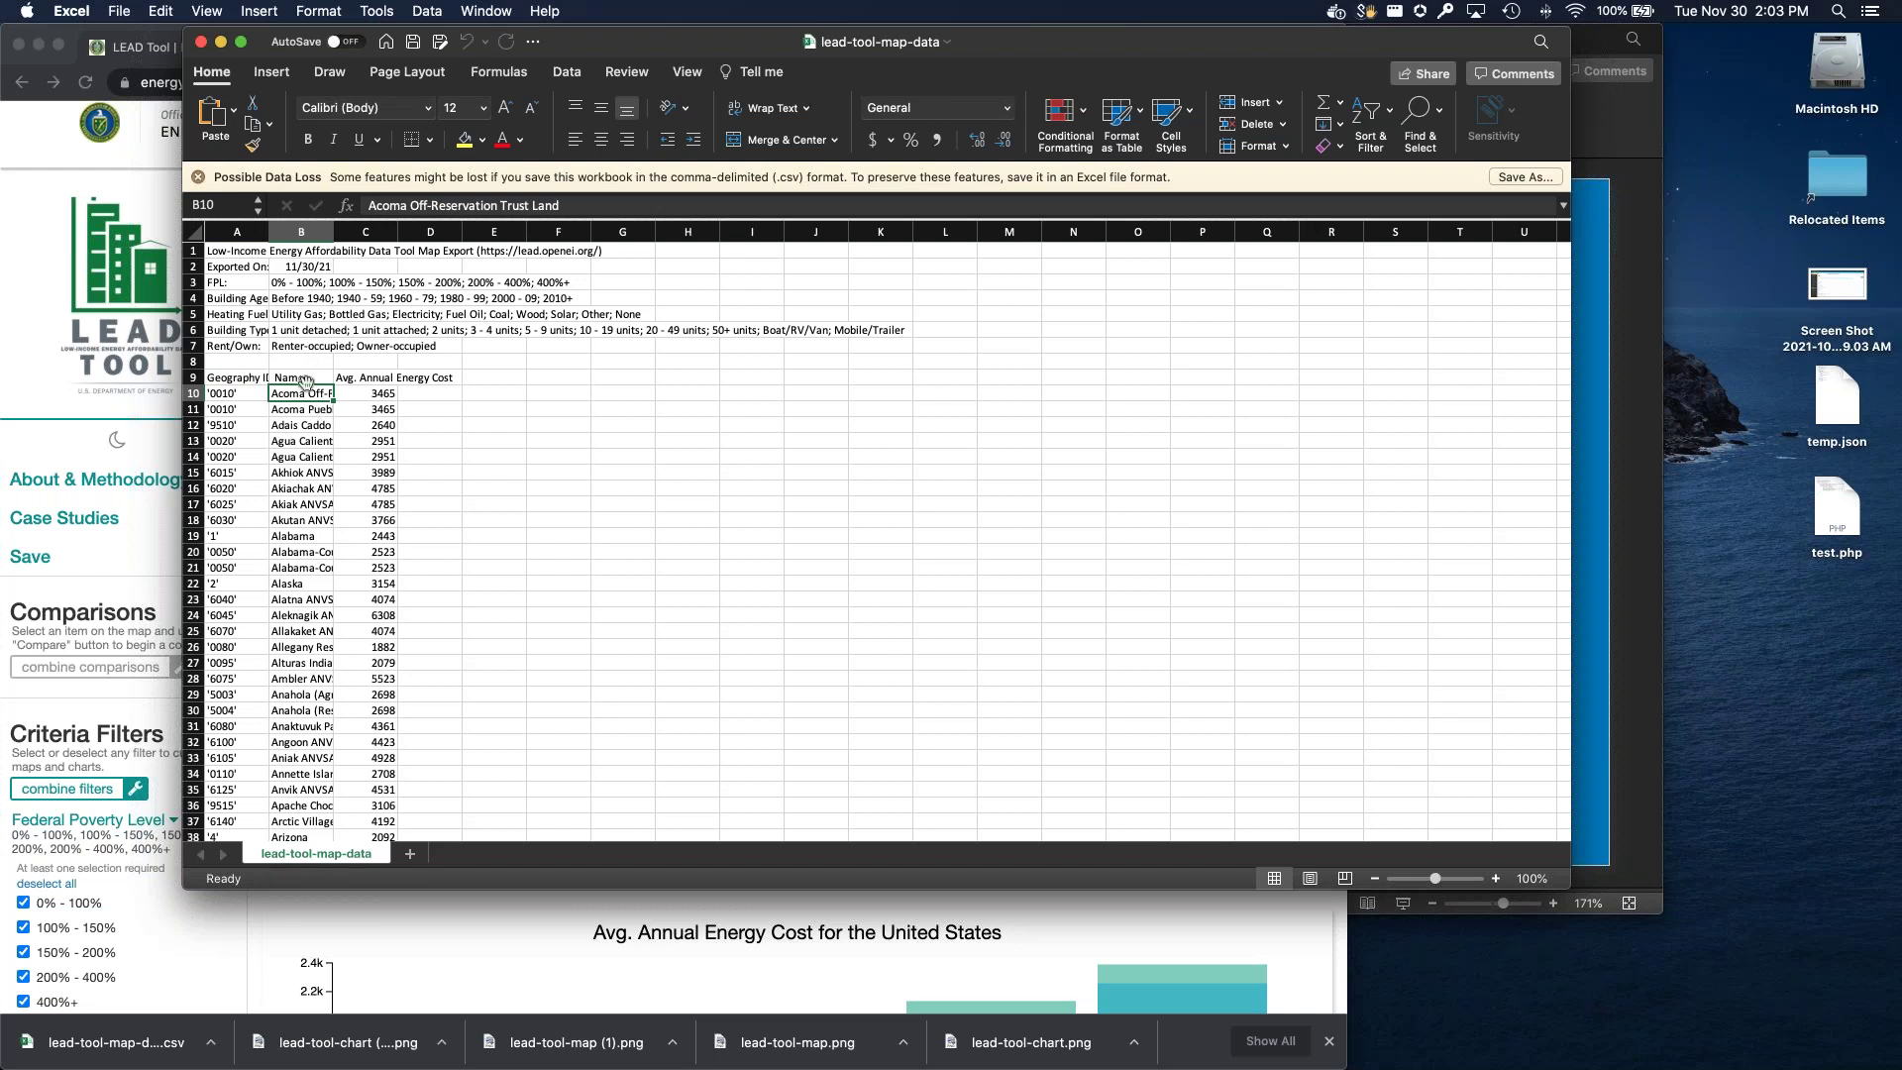
pyautogui.click(297, 519)
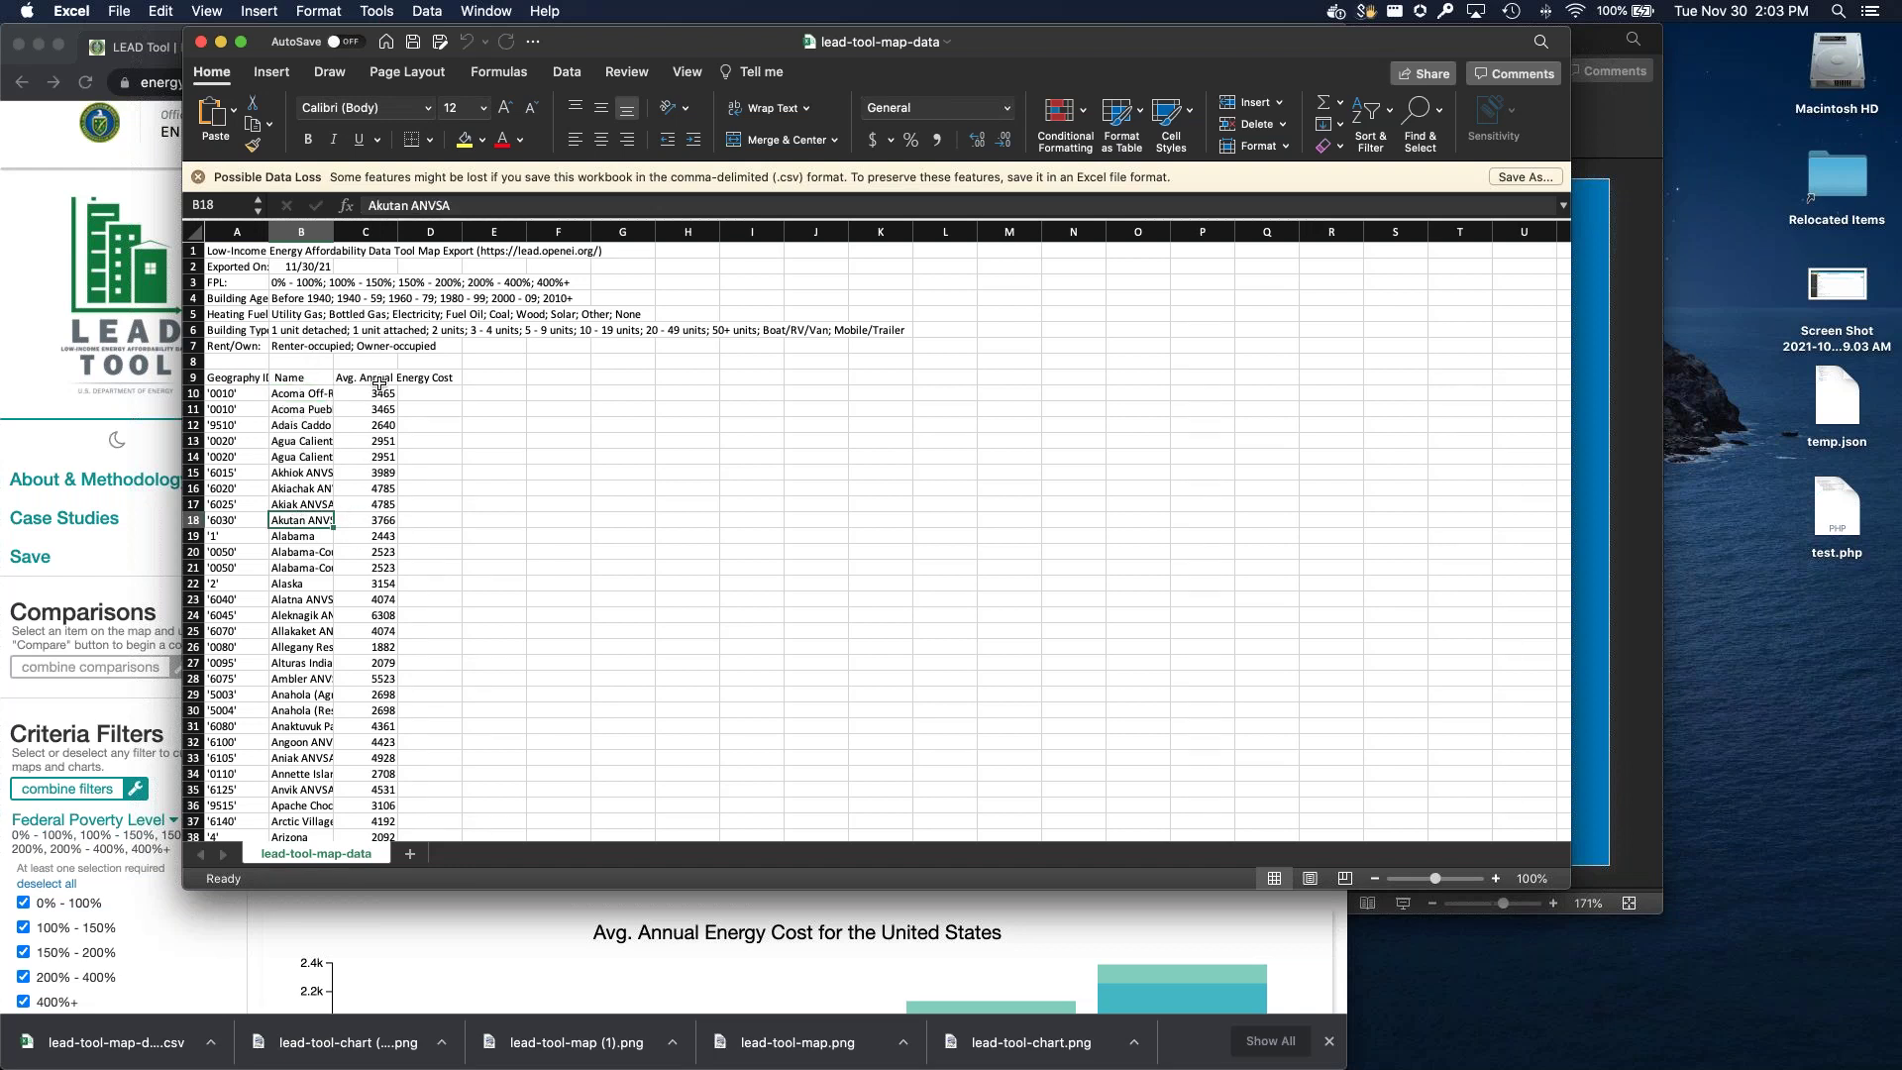
pyautogui.moveTo(372, 393); pyautogui.dragTo(372, 522)
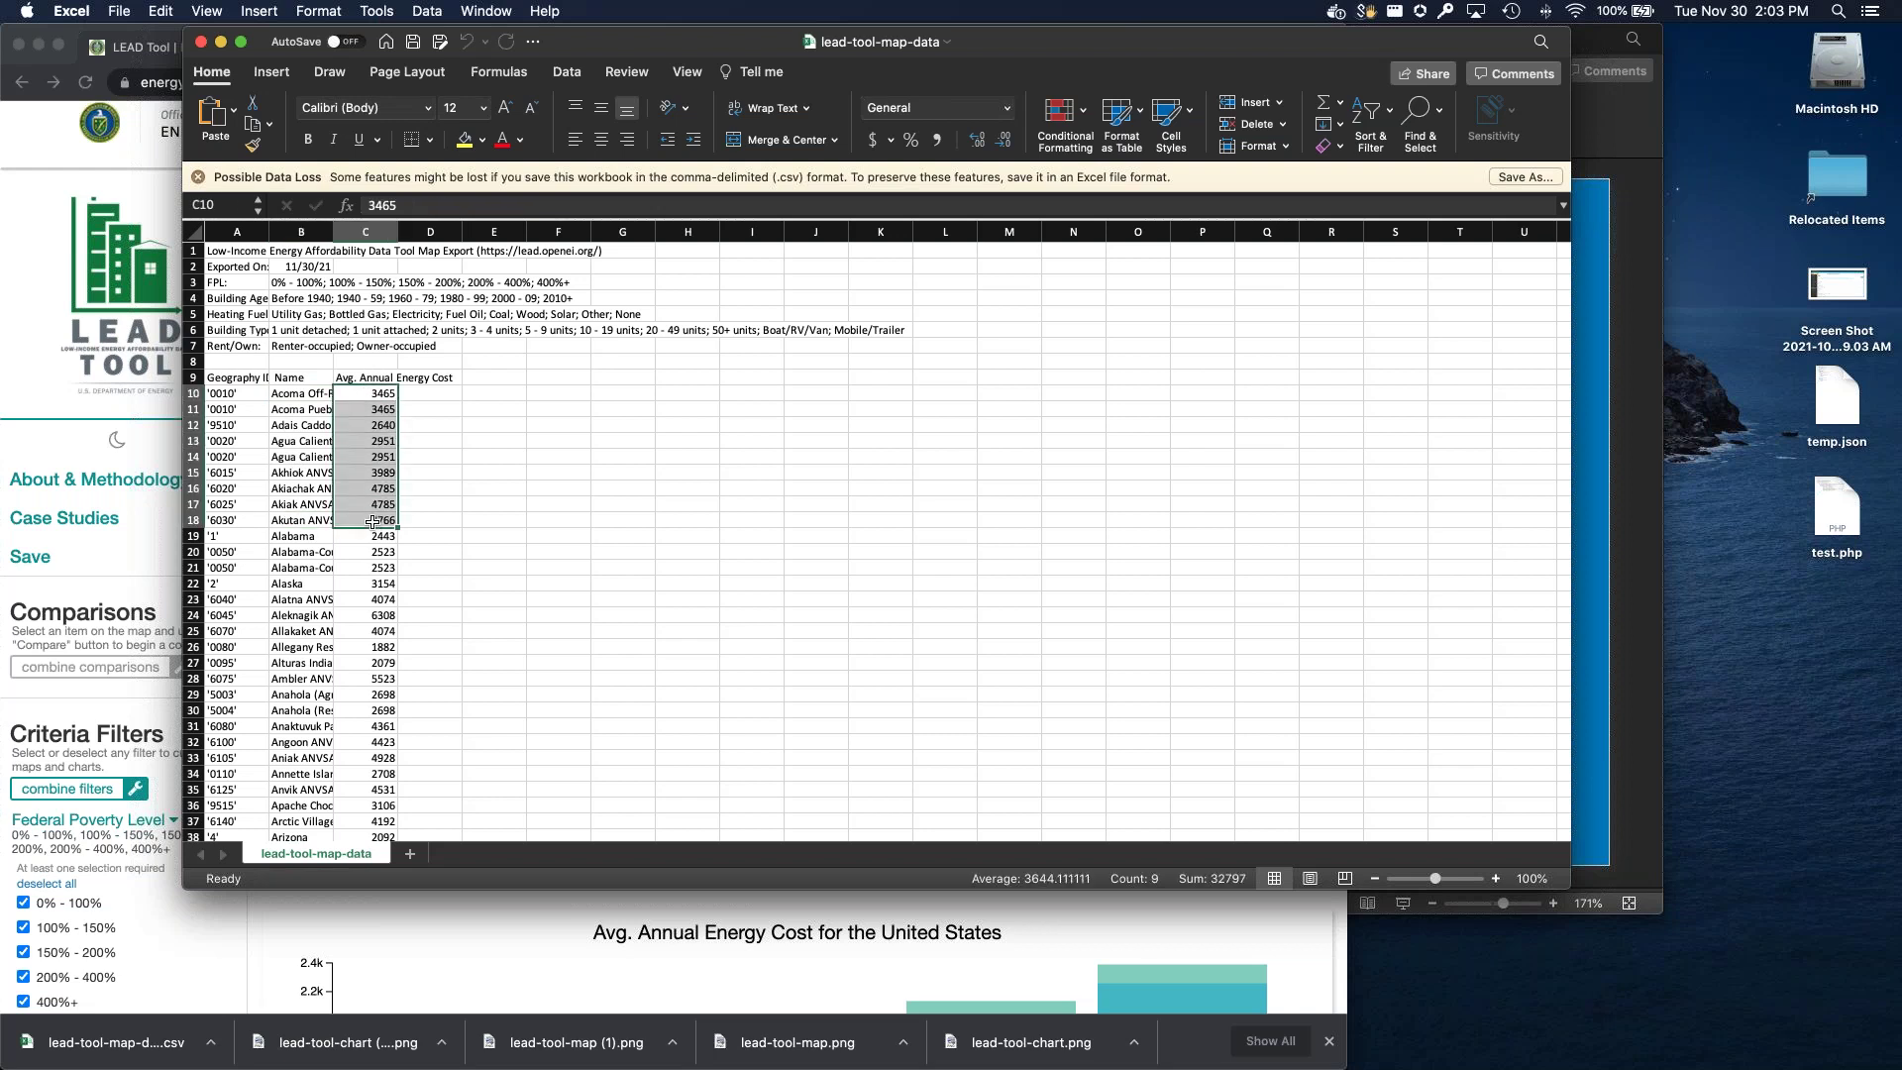
pyautogui.click(314, 538)
pyautogui.click(306, 586)
# Step: Switch back to the LEAD Tool in Chrome, view Colorado's annual energy cost by county, and return to the United States map
pyautogui.click(156, 419)
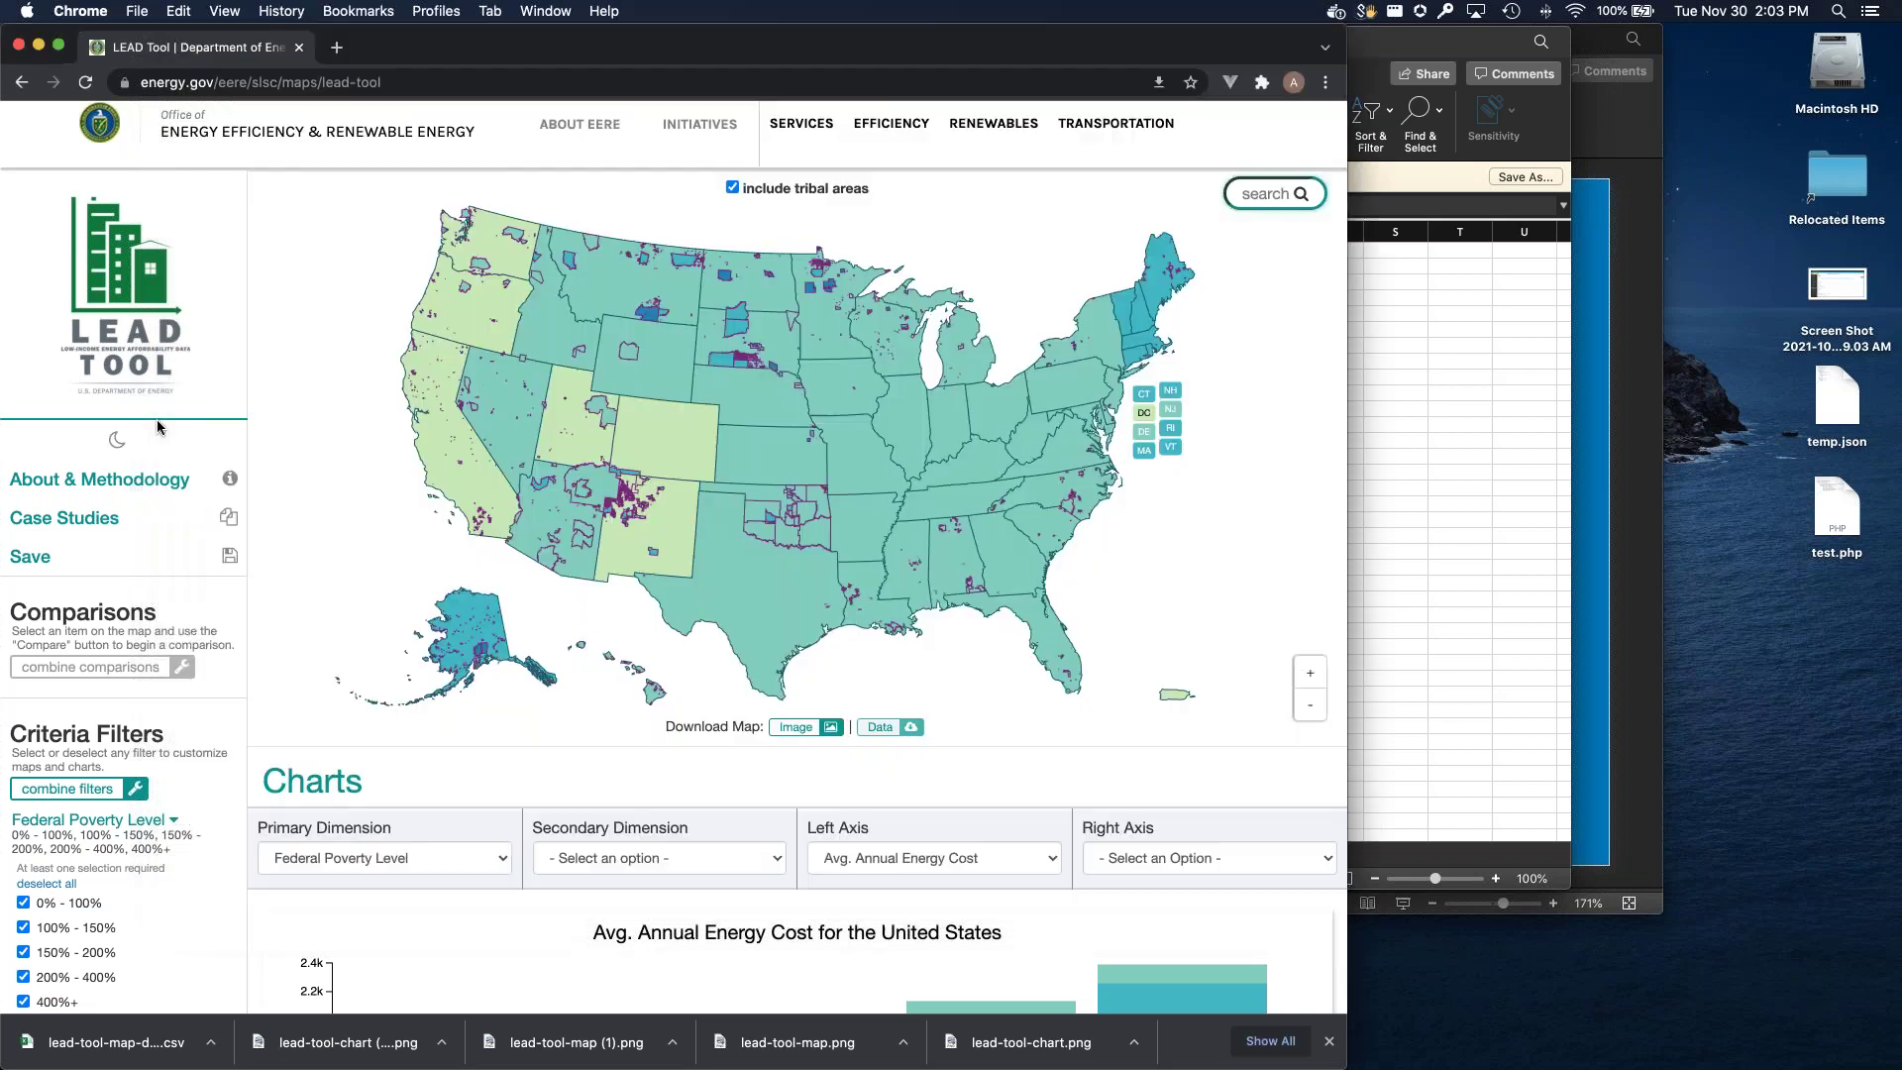
pyautogui.scroll(3, 599, 609)
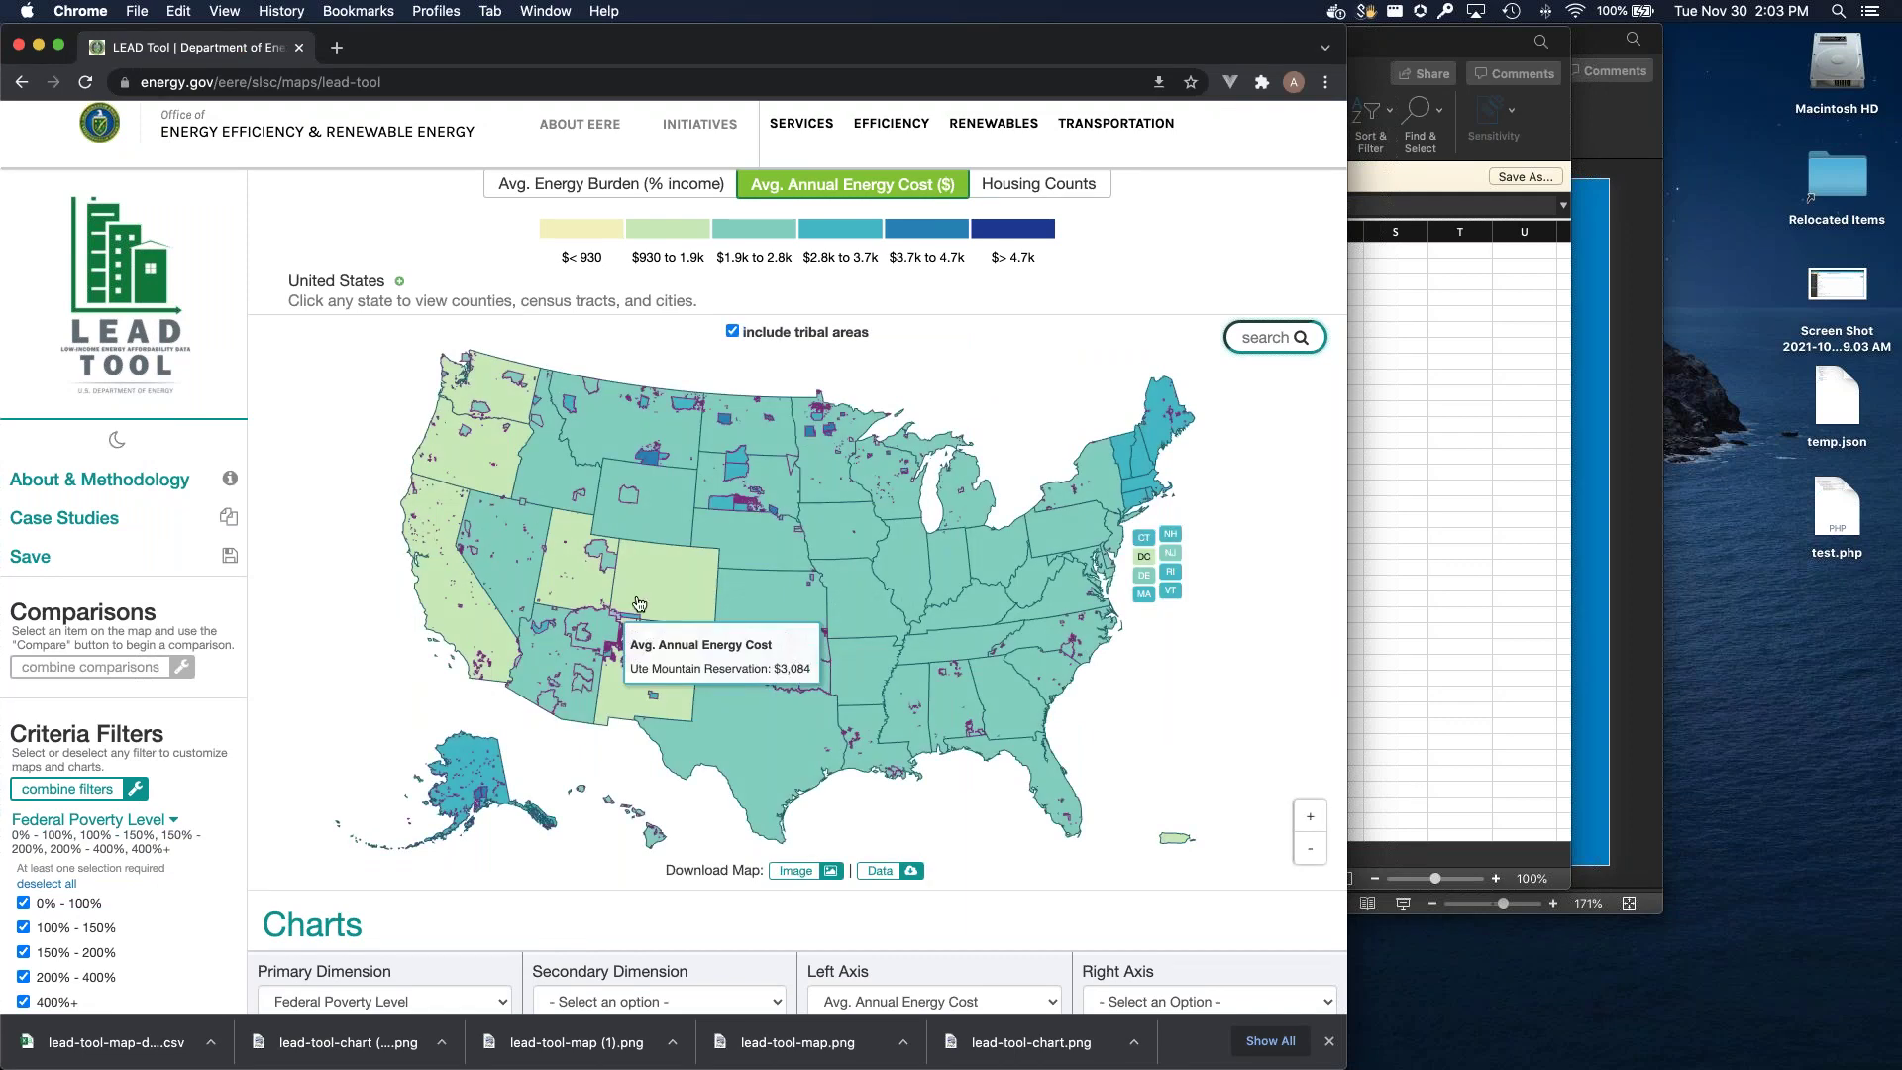
pyautogui.click(634, 589)
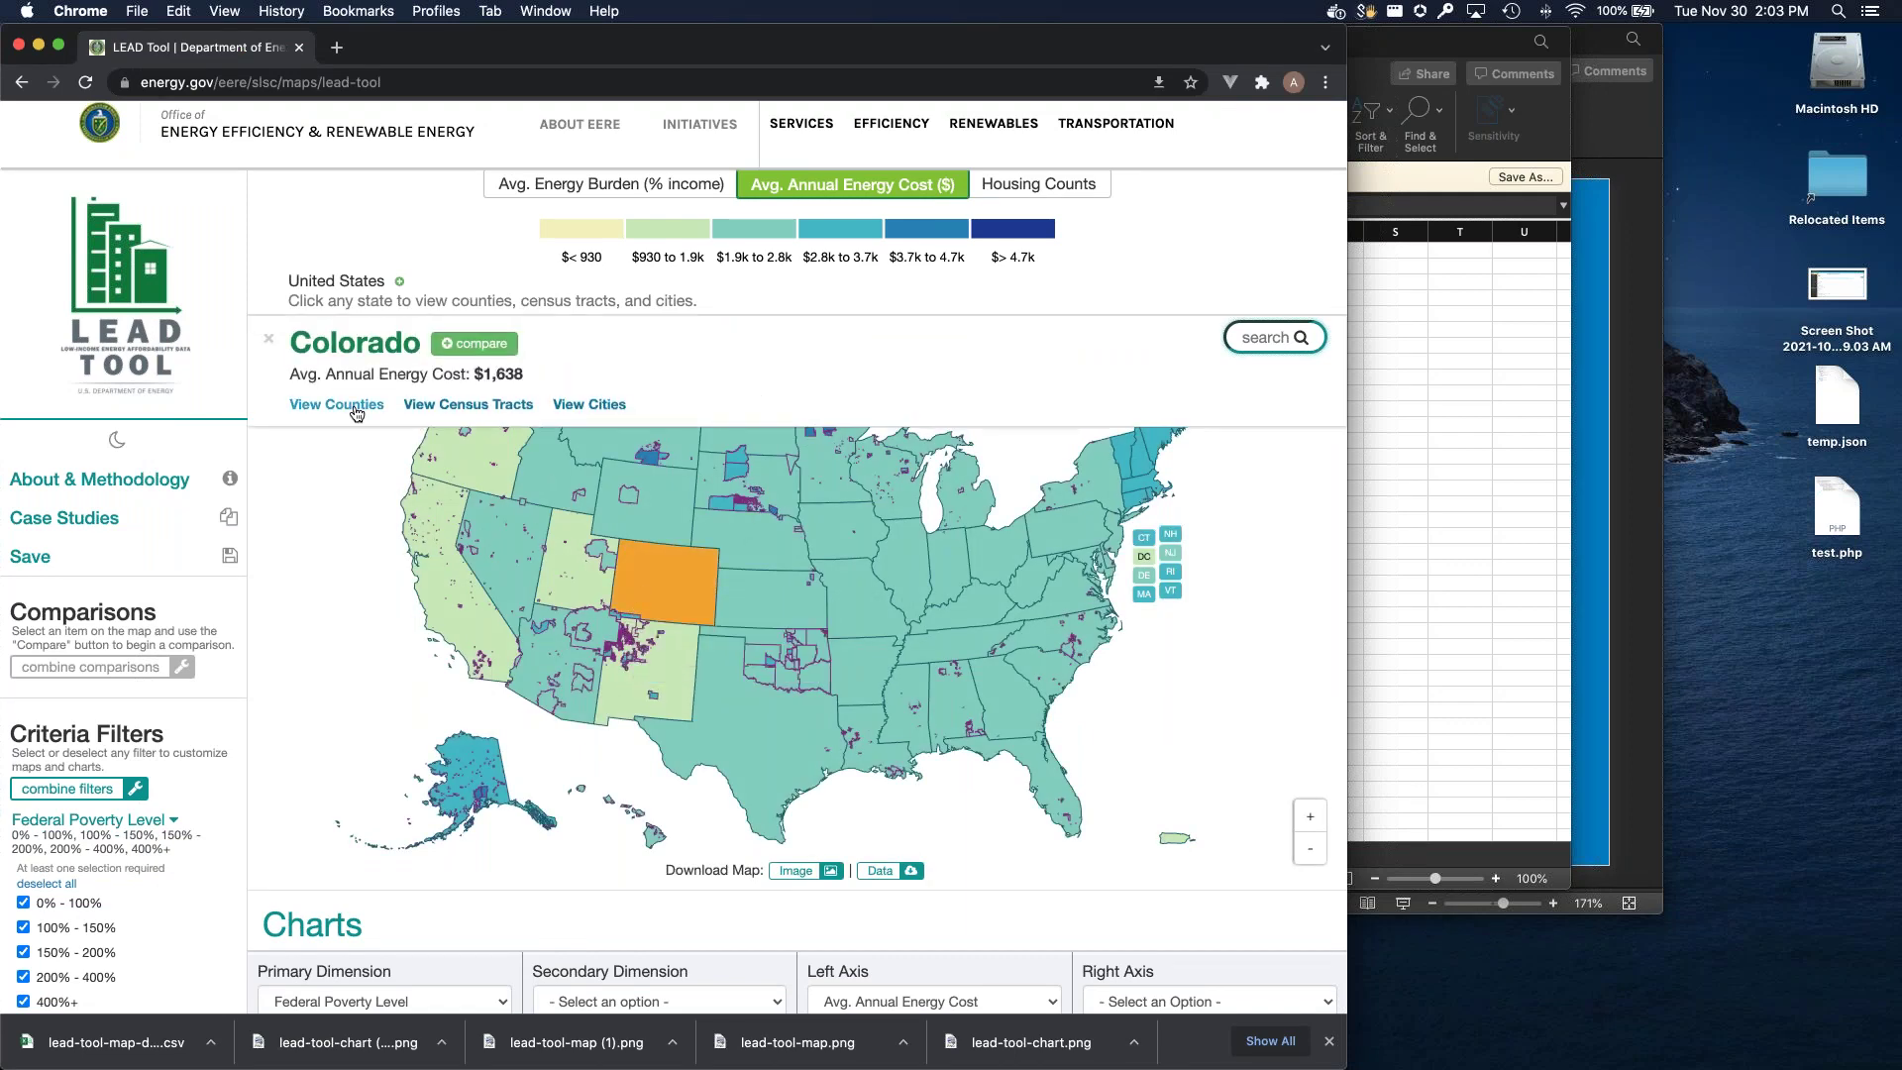
pyautogui.click(336, 404)
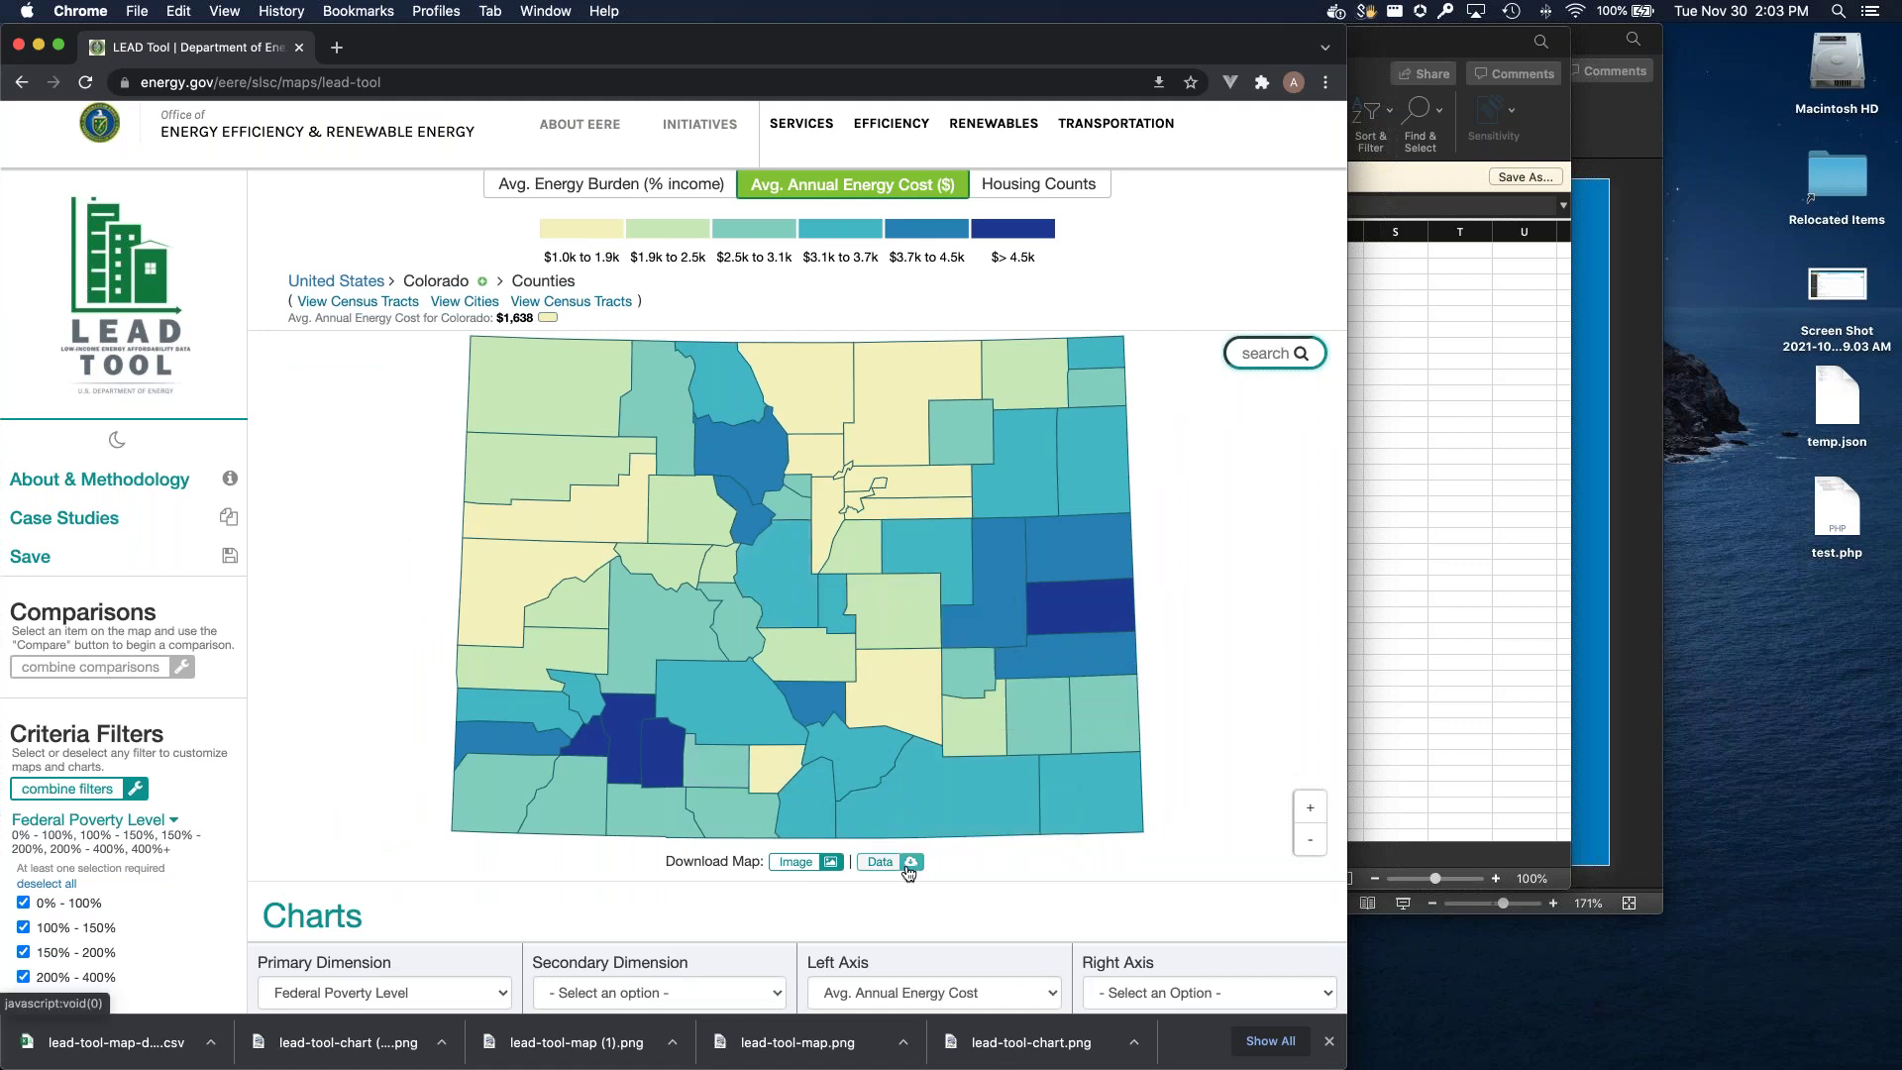
pyautogui.moveTo(891, 741)
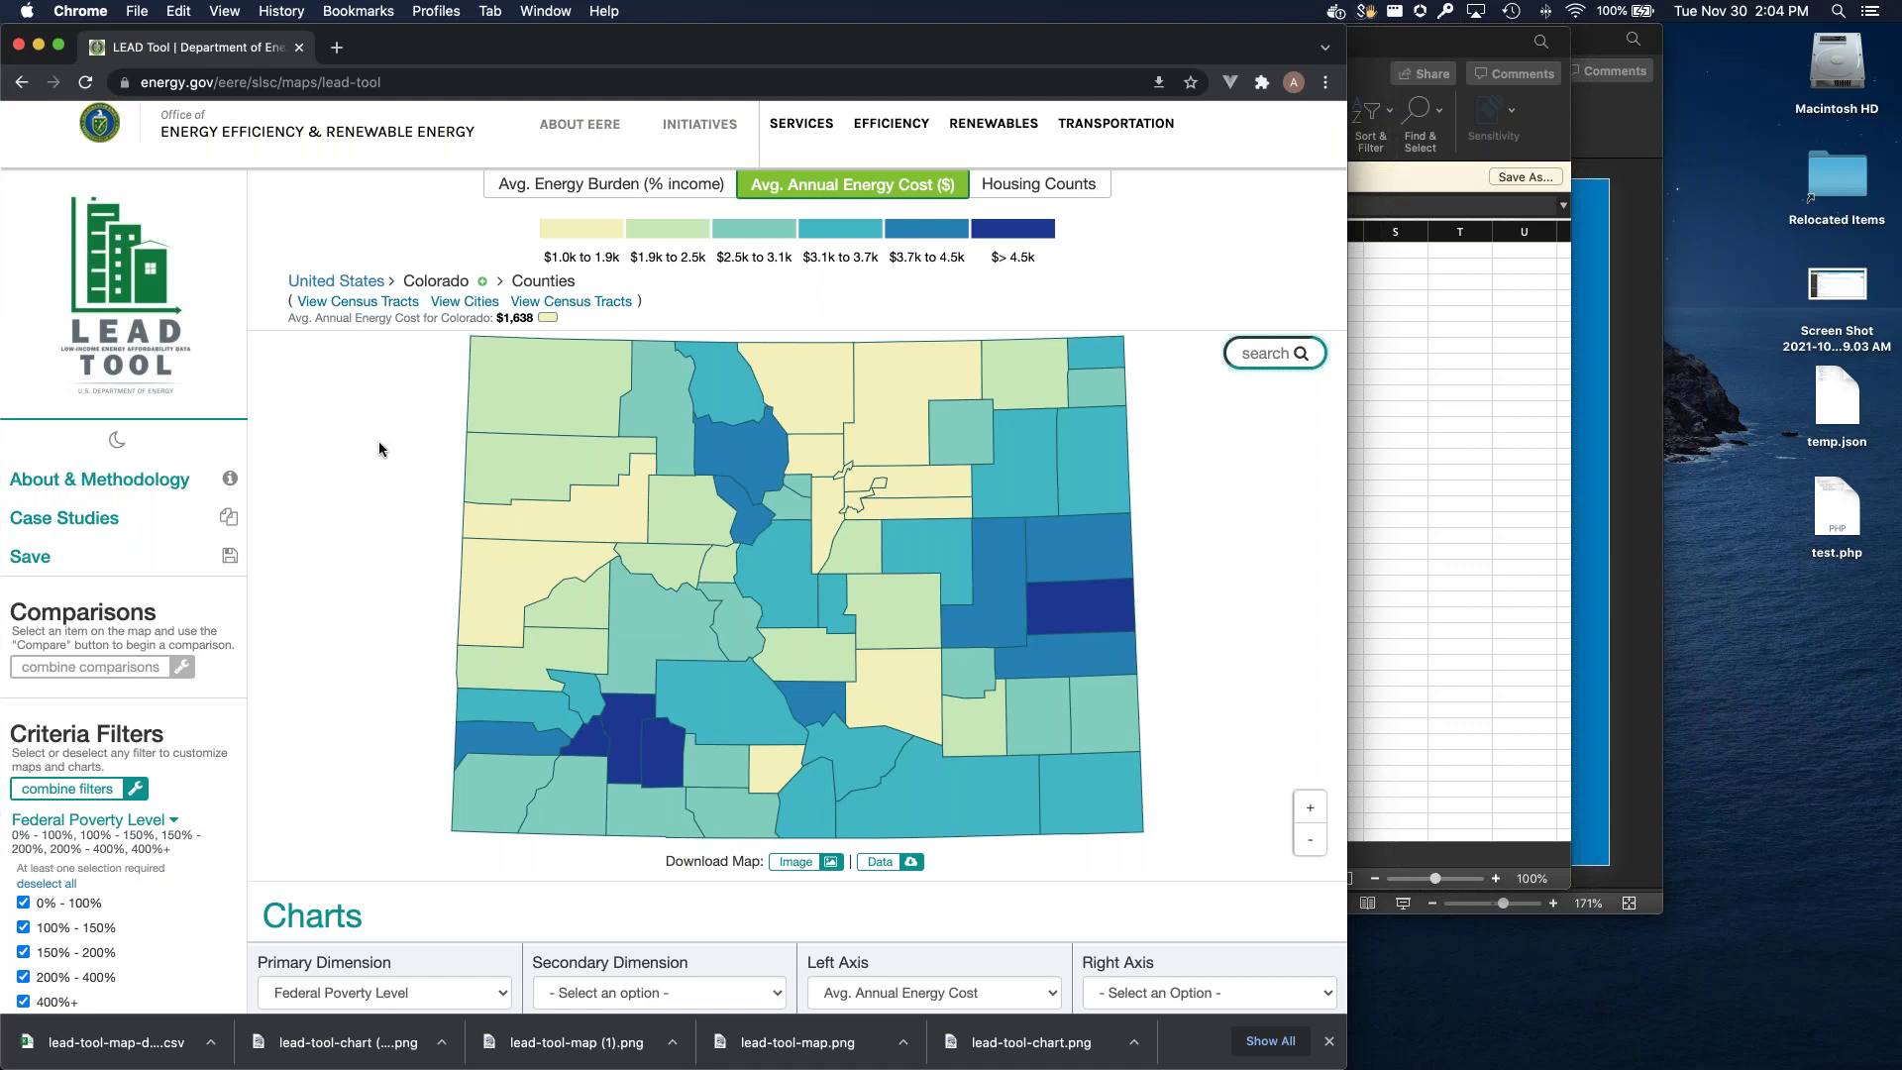
pyautogui.click(347, 281)
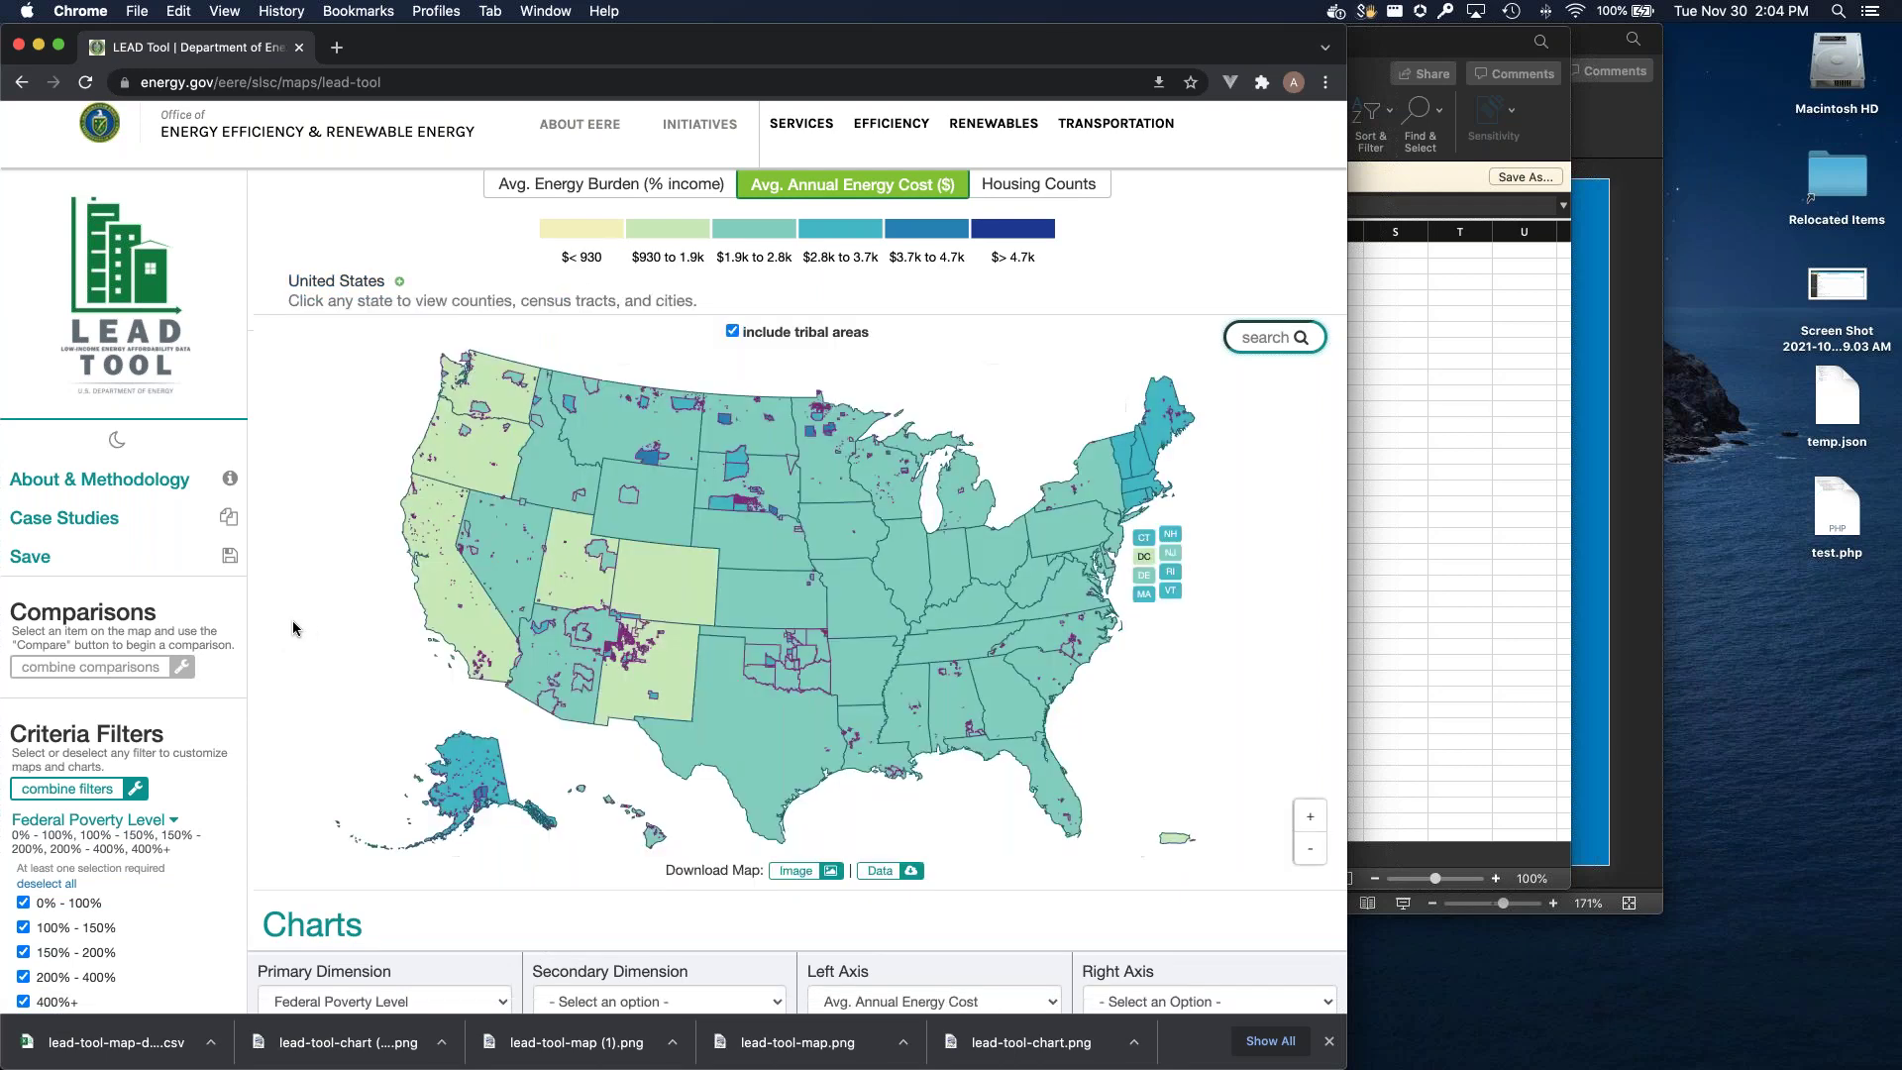
# Step: Search census tracts and counties for "boulder" and show Boulder County, Colorado, on the map
pyautogui.click(1273, 338)
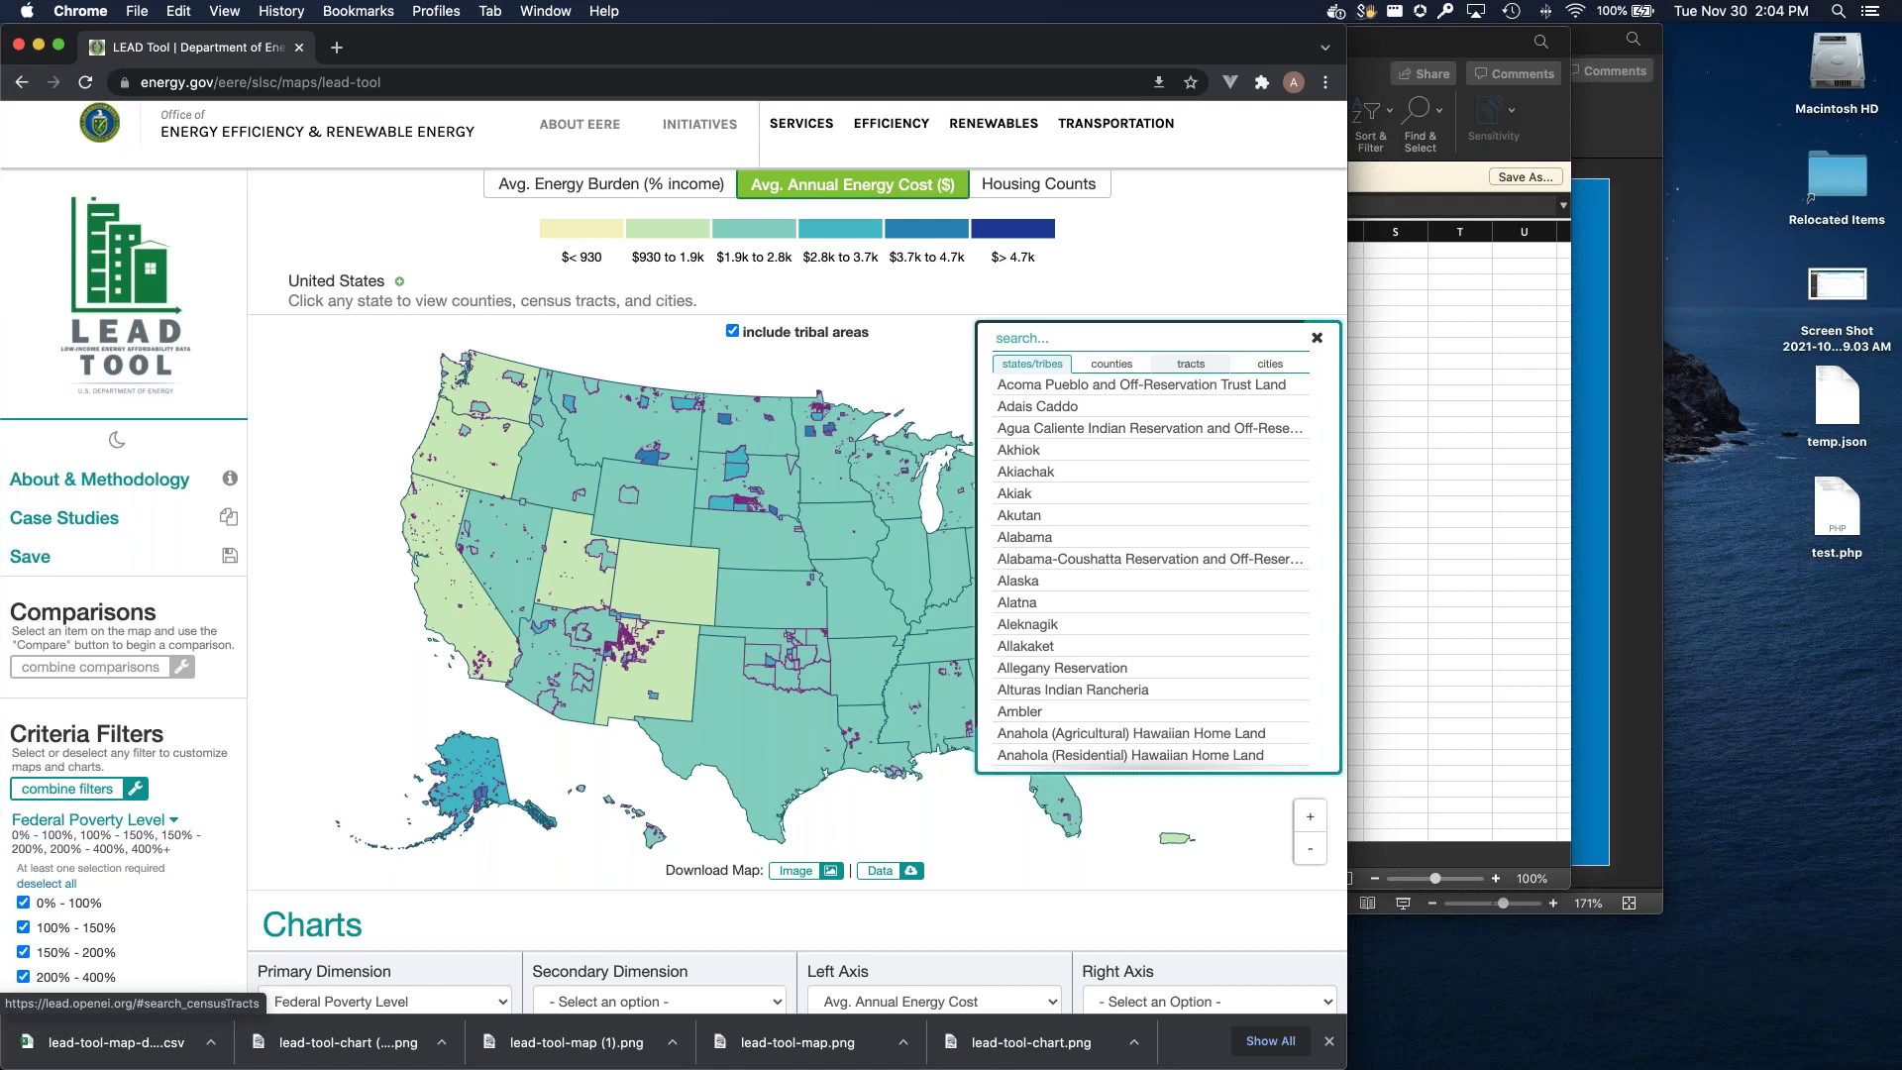
pyautogui.click(1191, 363)
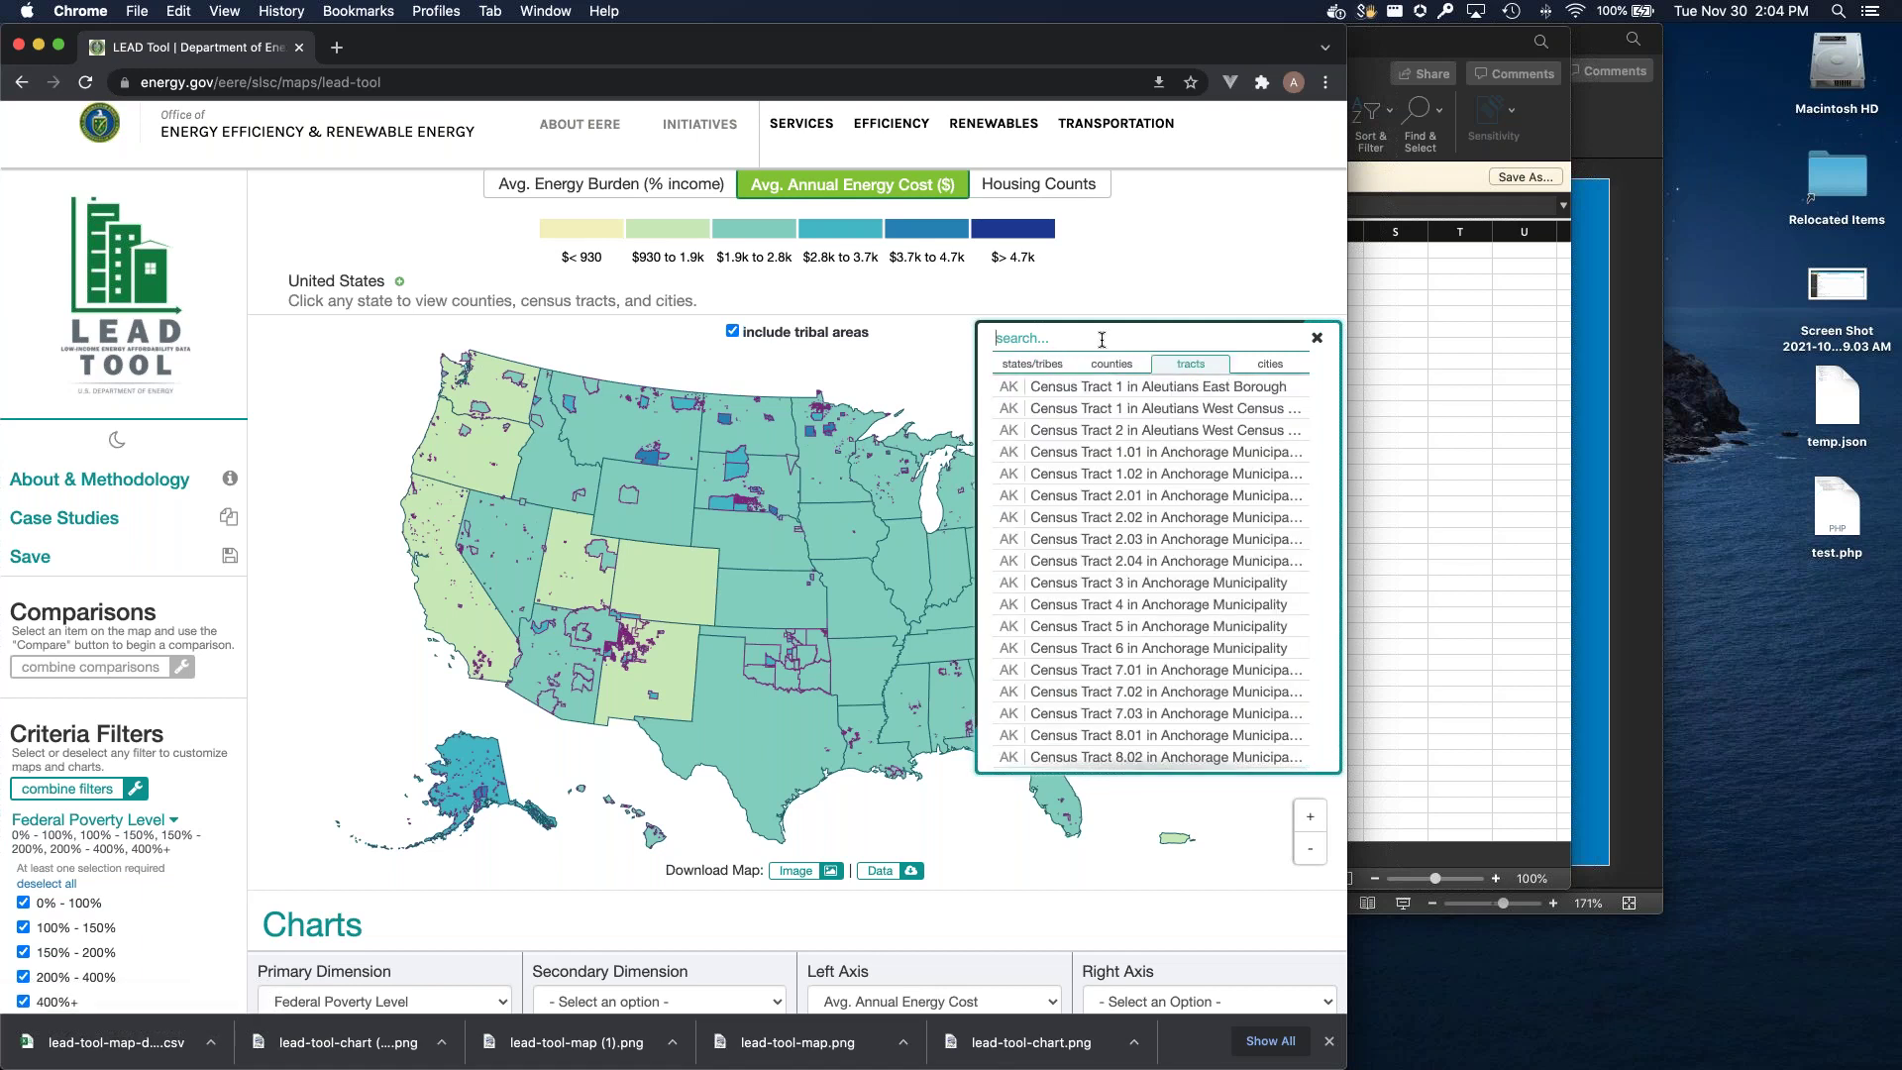
pyautogui.write('boulder')
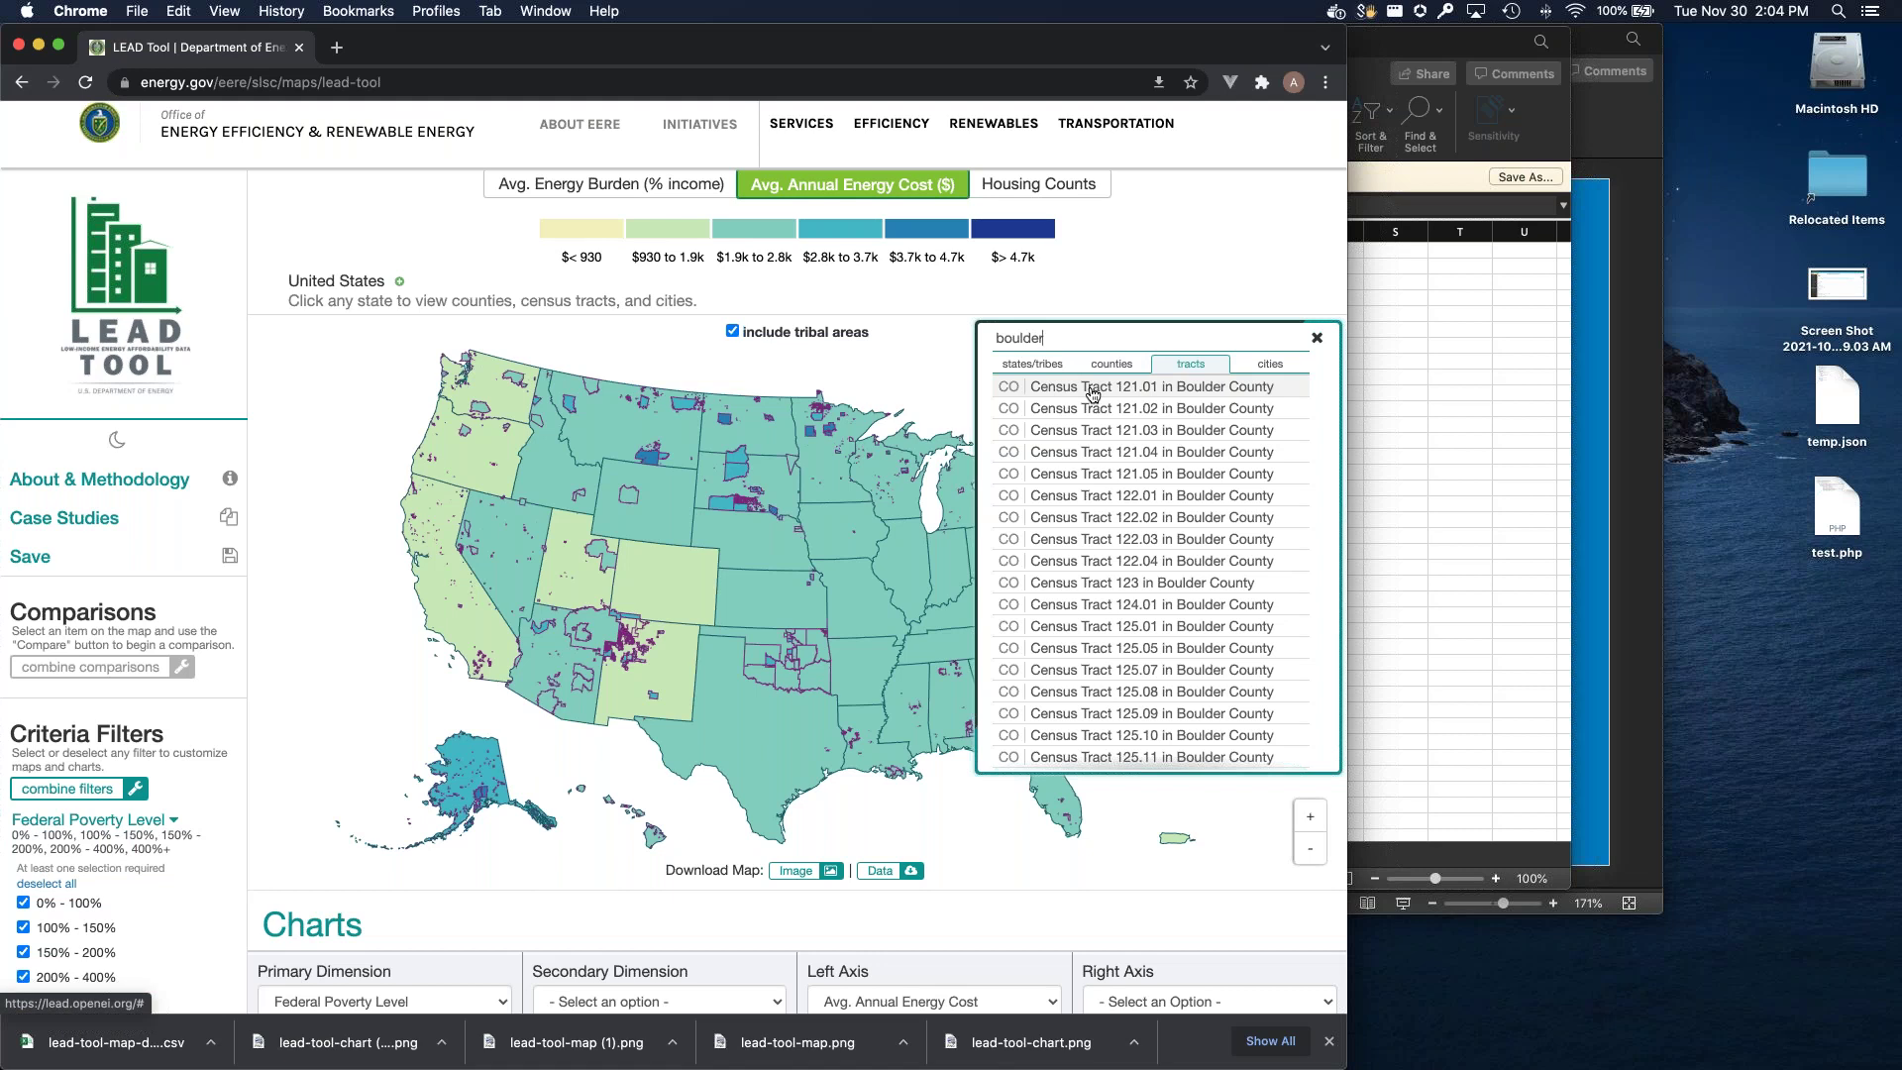
pyautogui.click(1111, 364)
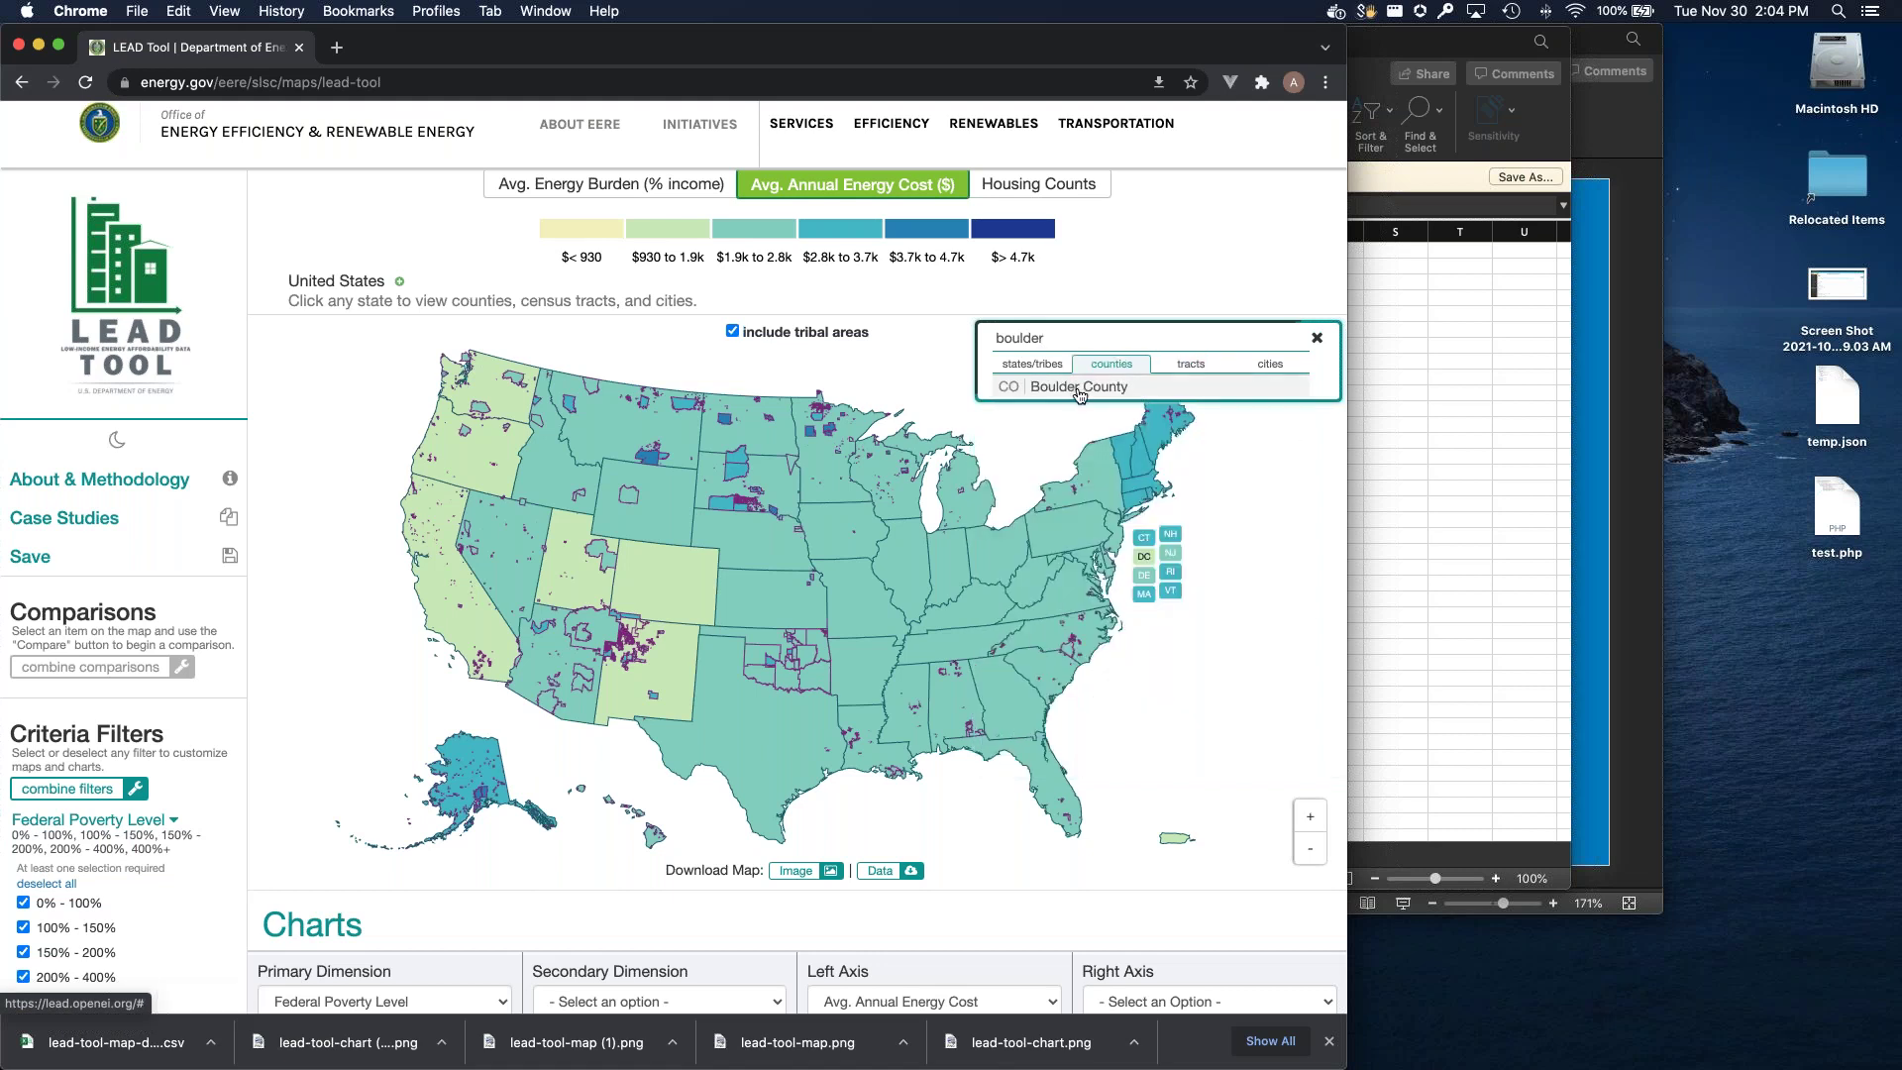
pyautogui.click(1079, 387)
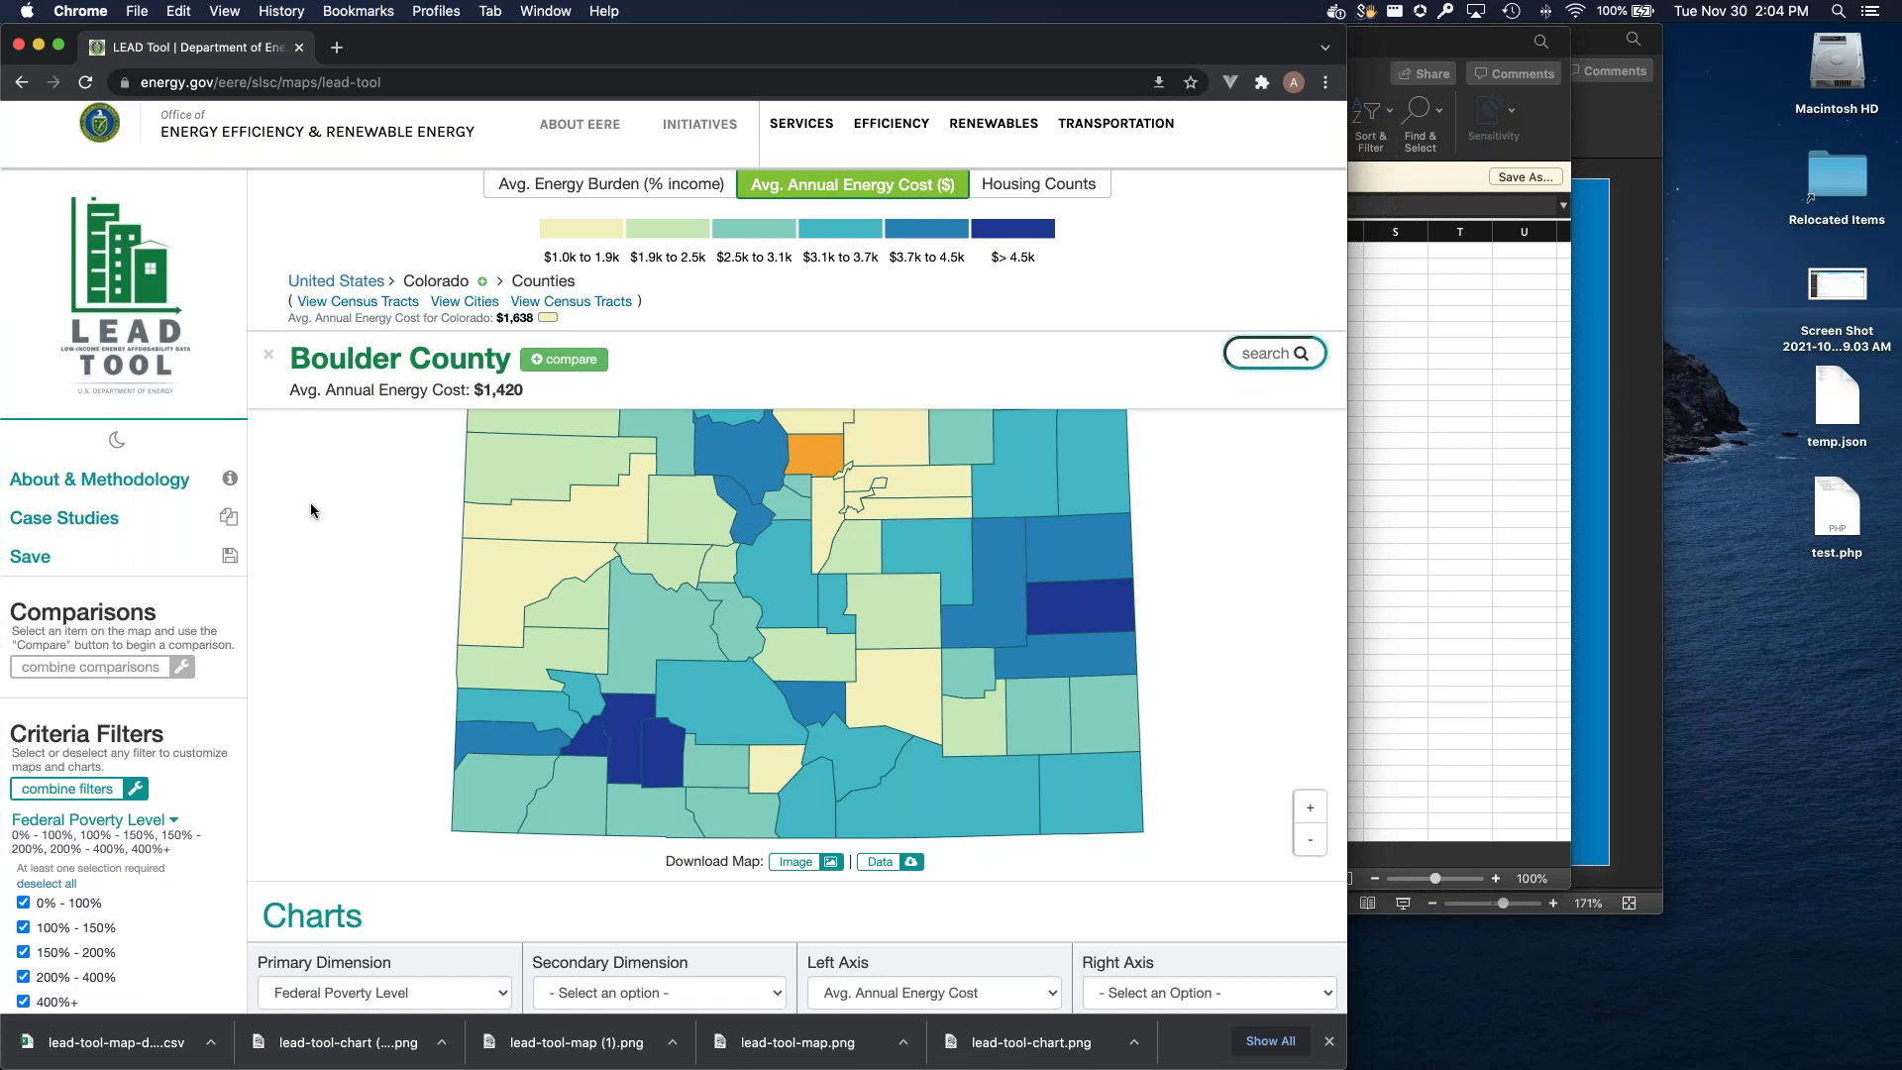
# Step: Browse the search lists of tracts and states/tribes, and select the Alabama-Coushatta Reservation and Off-Reservation Trust Land
pyautogui.click(1265, 356)
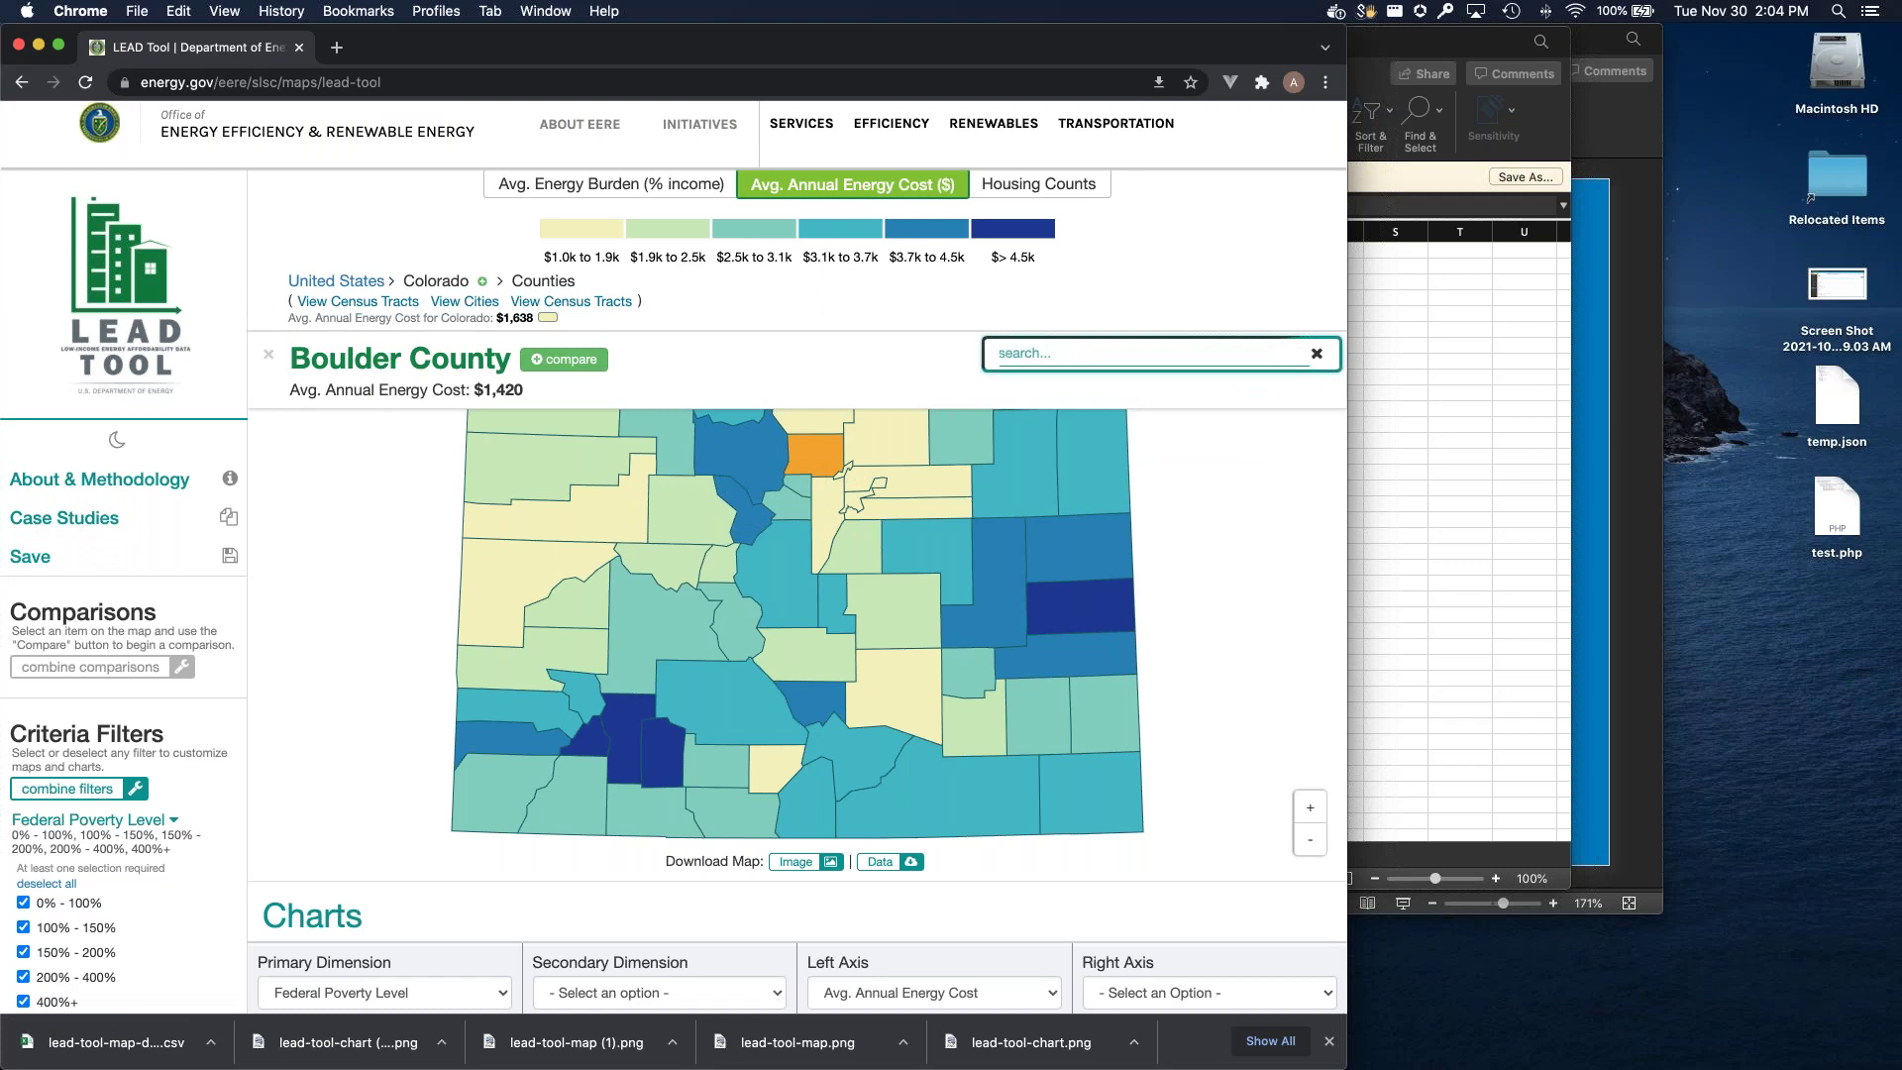
pyautogui.click(1192, 380)
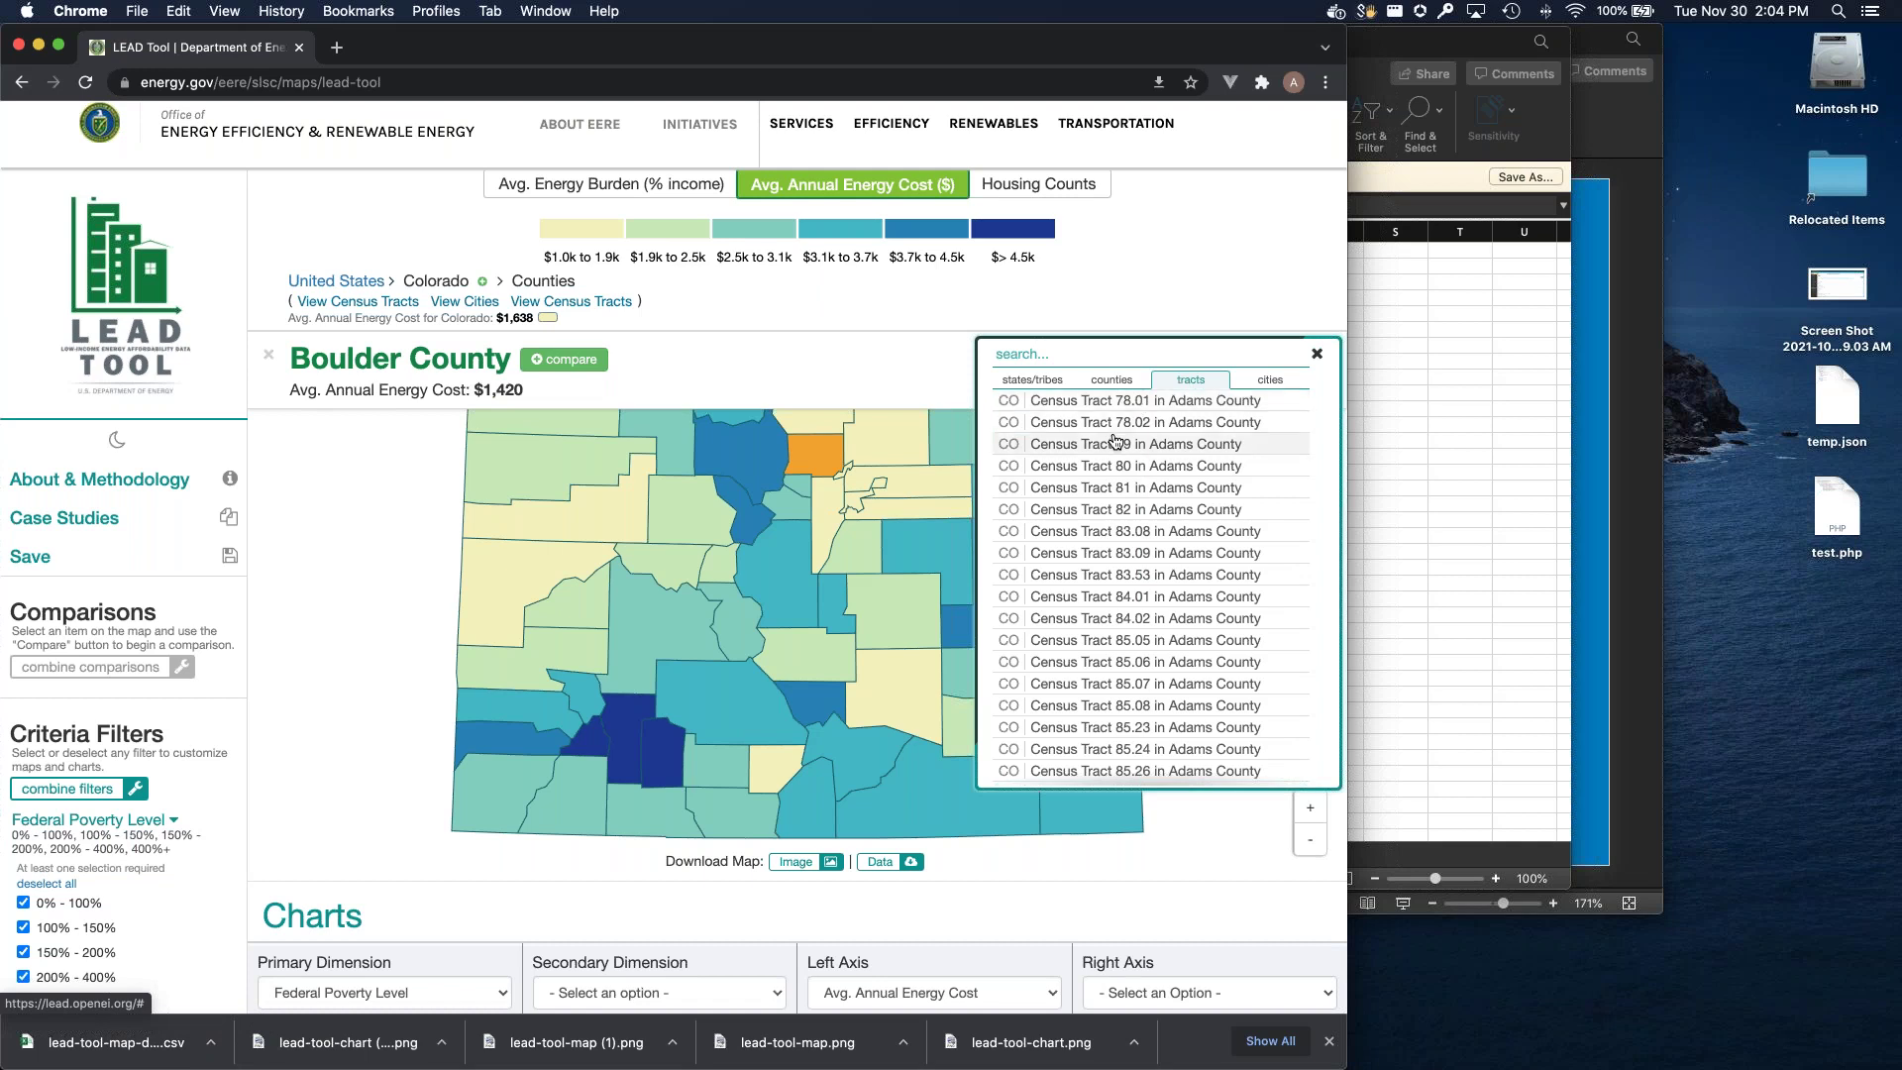
pyautogui.click(1032, 379)
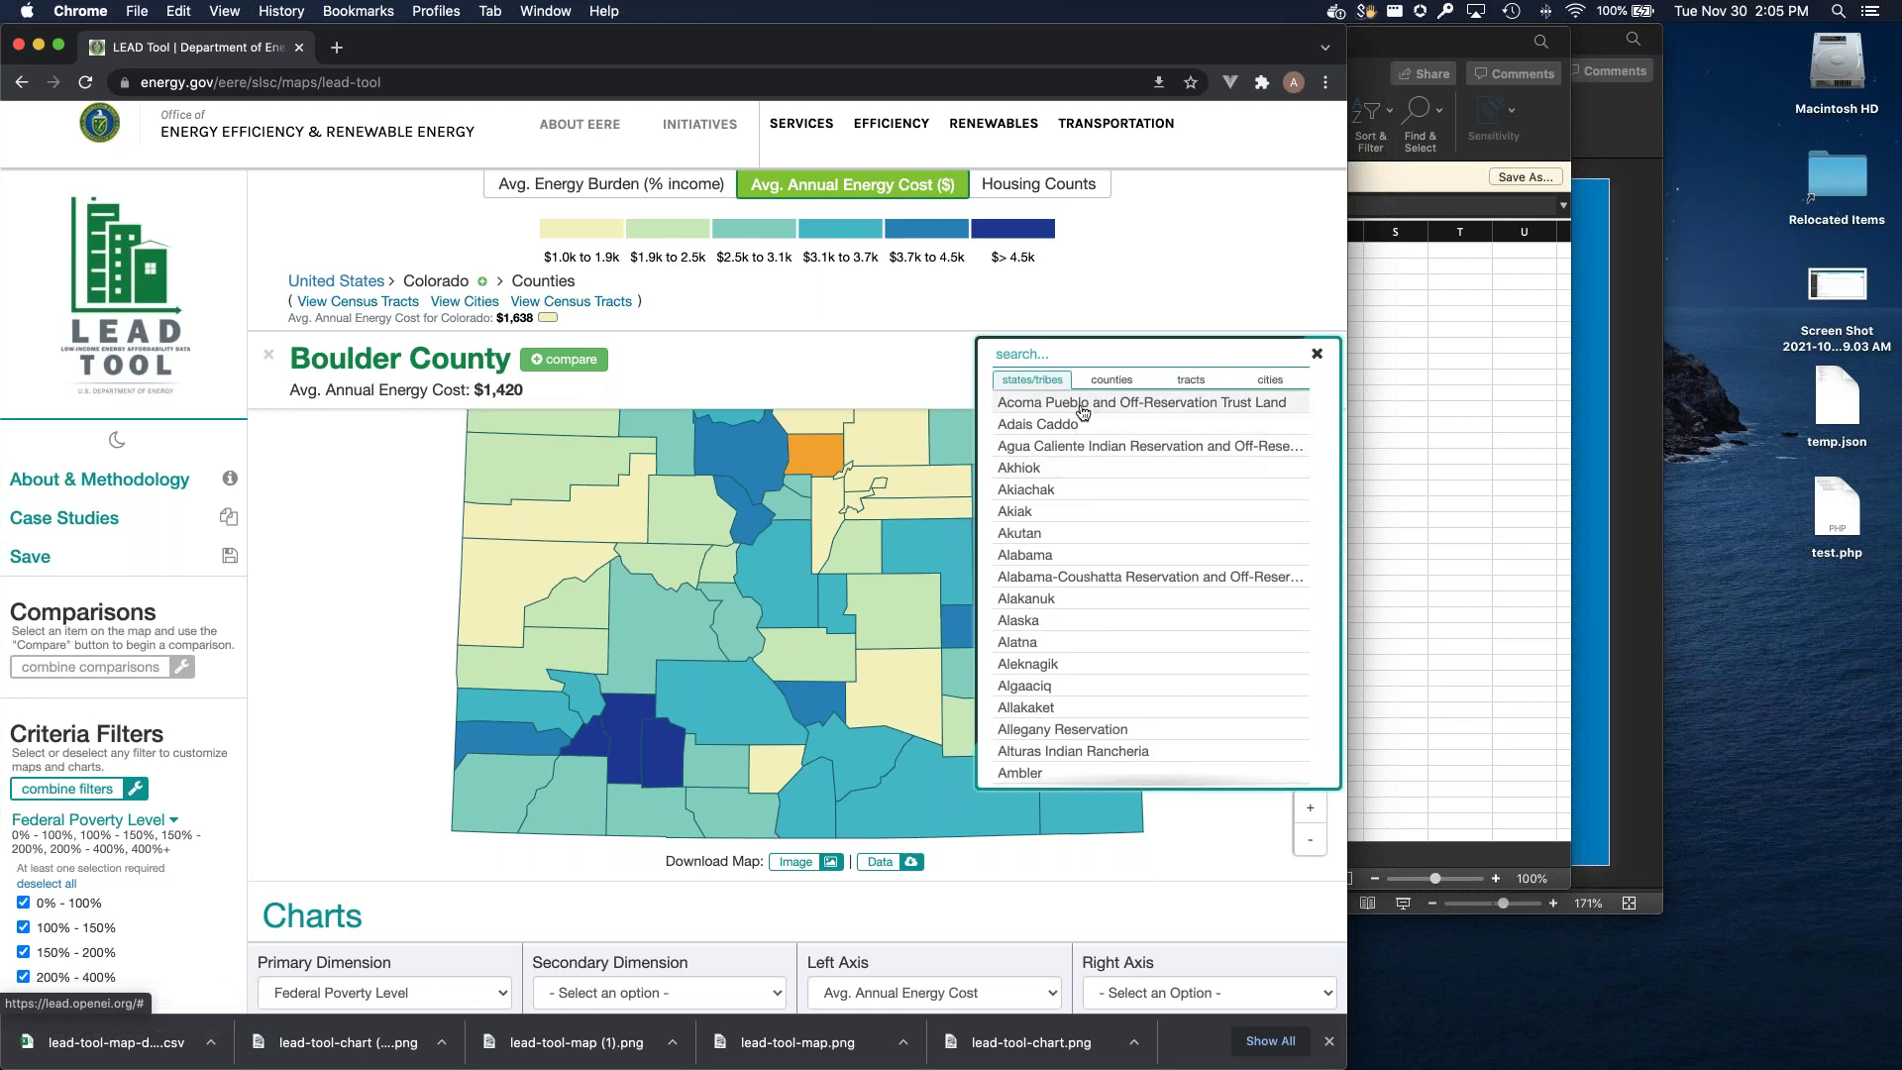
pyautogui.click(1092, 578)
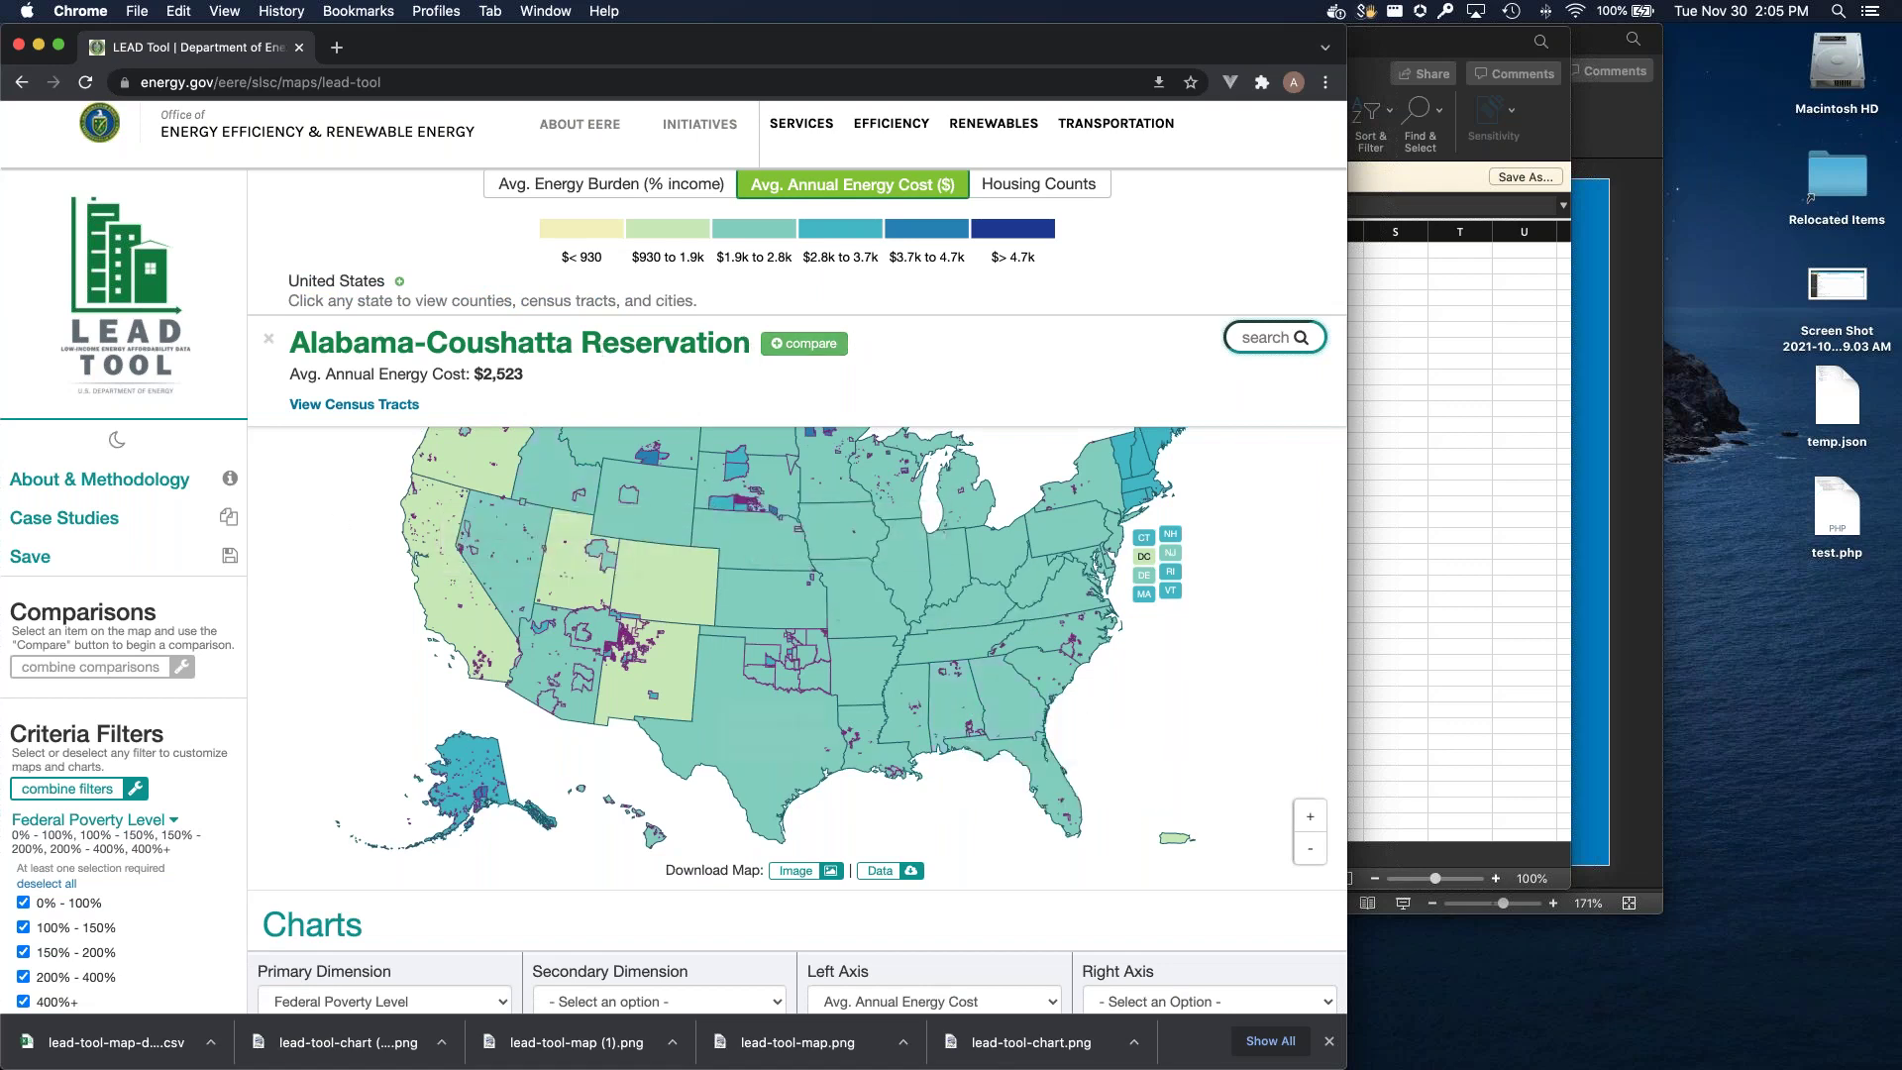
# Step: Inspect the tribal areas in and around Alabama up close, restore the full national map and close the reservation's details
pyautogui.scroll(5, 953, 714)
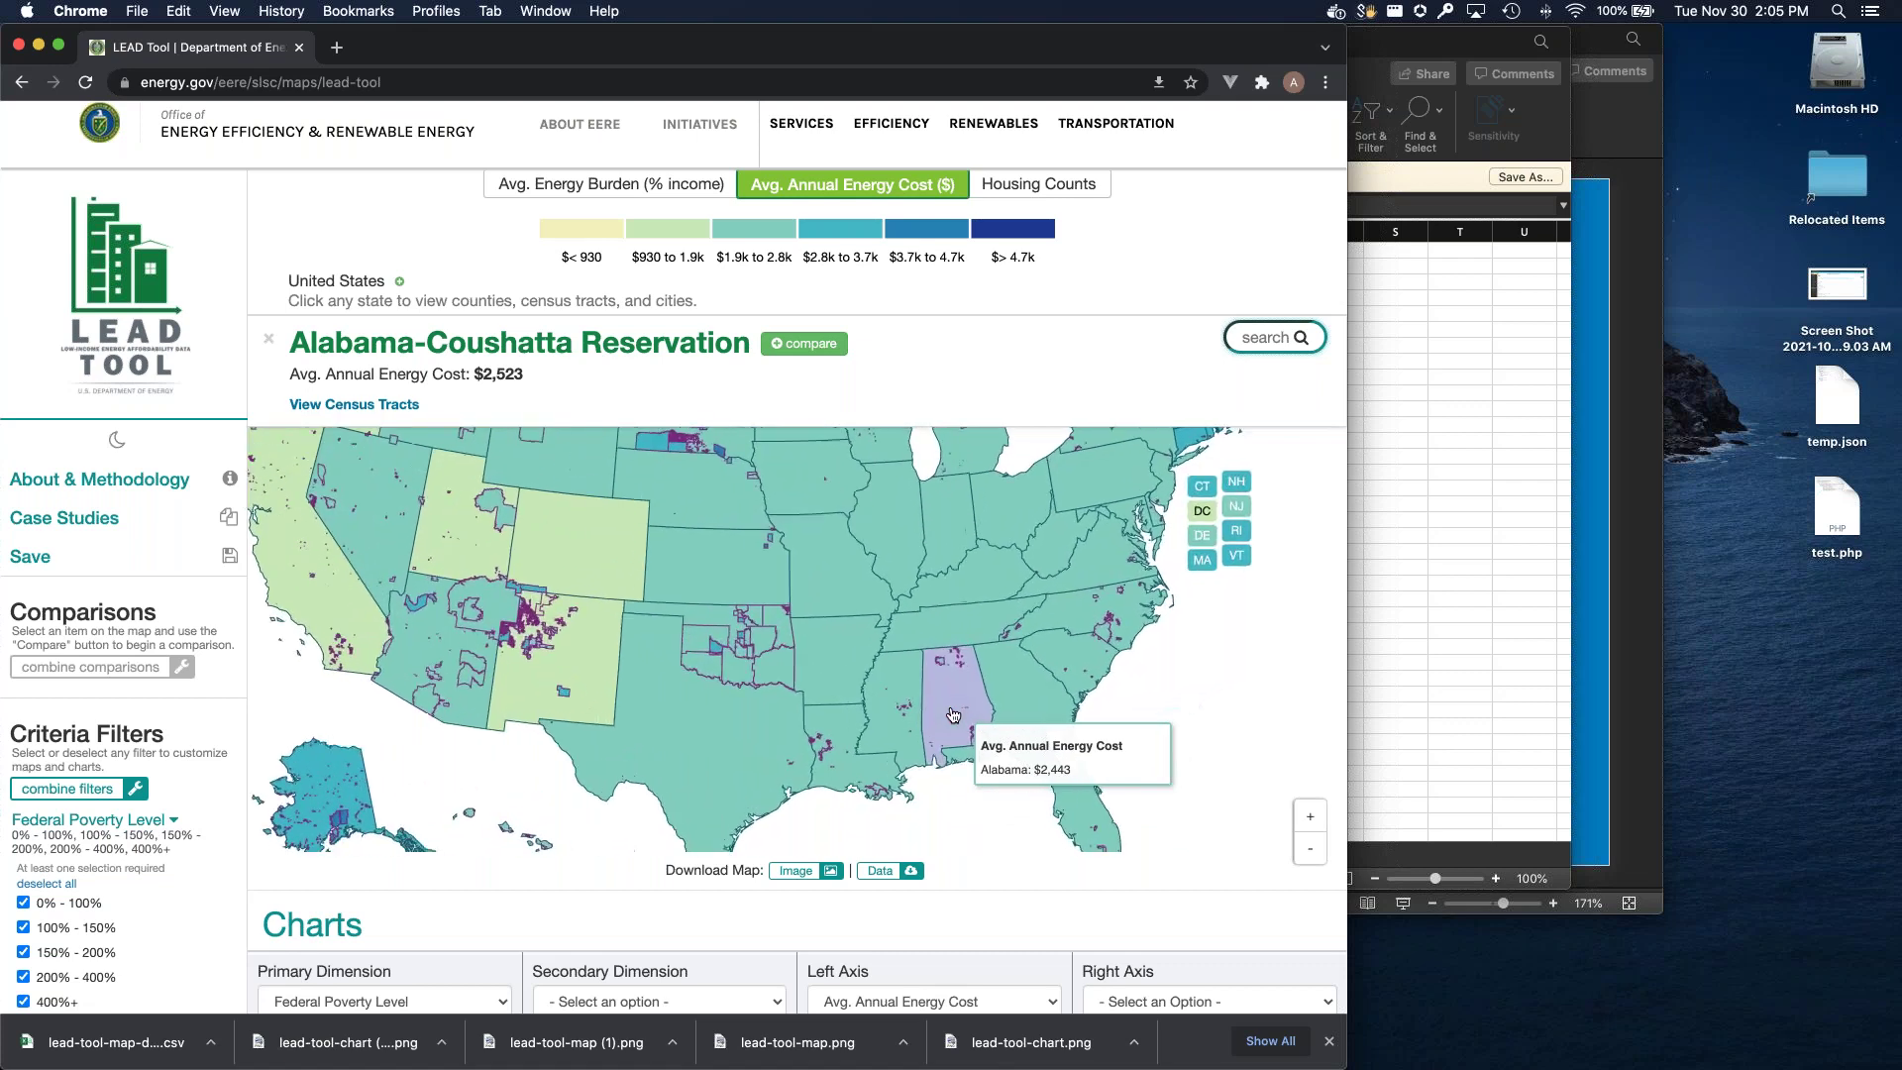
pyautogui.scroll(5, 953, 713)
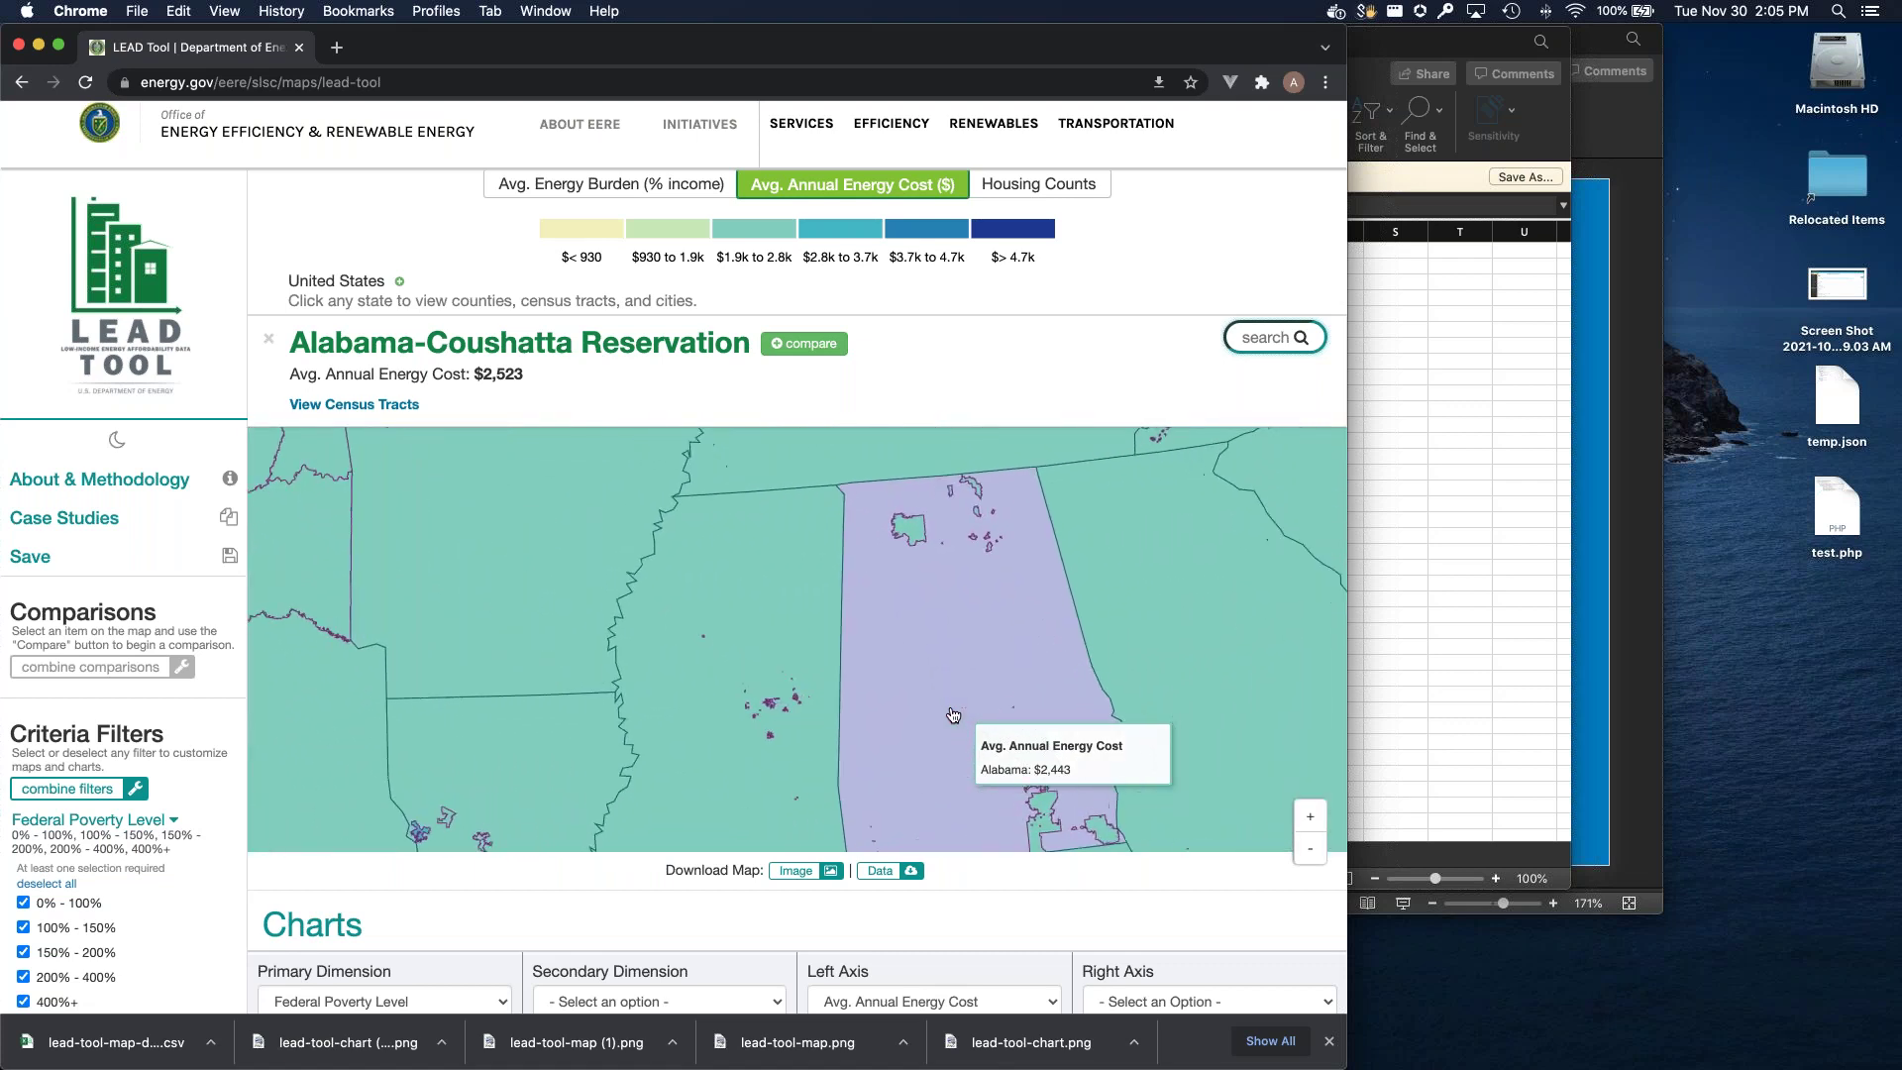
pyautogui.scroll(2, 1114, 723)
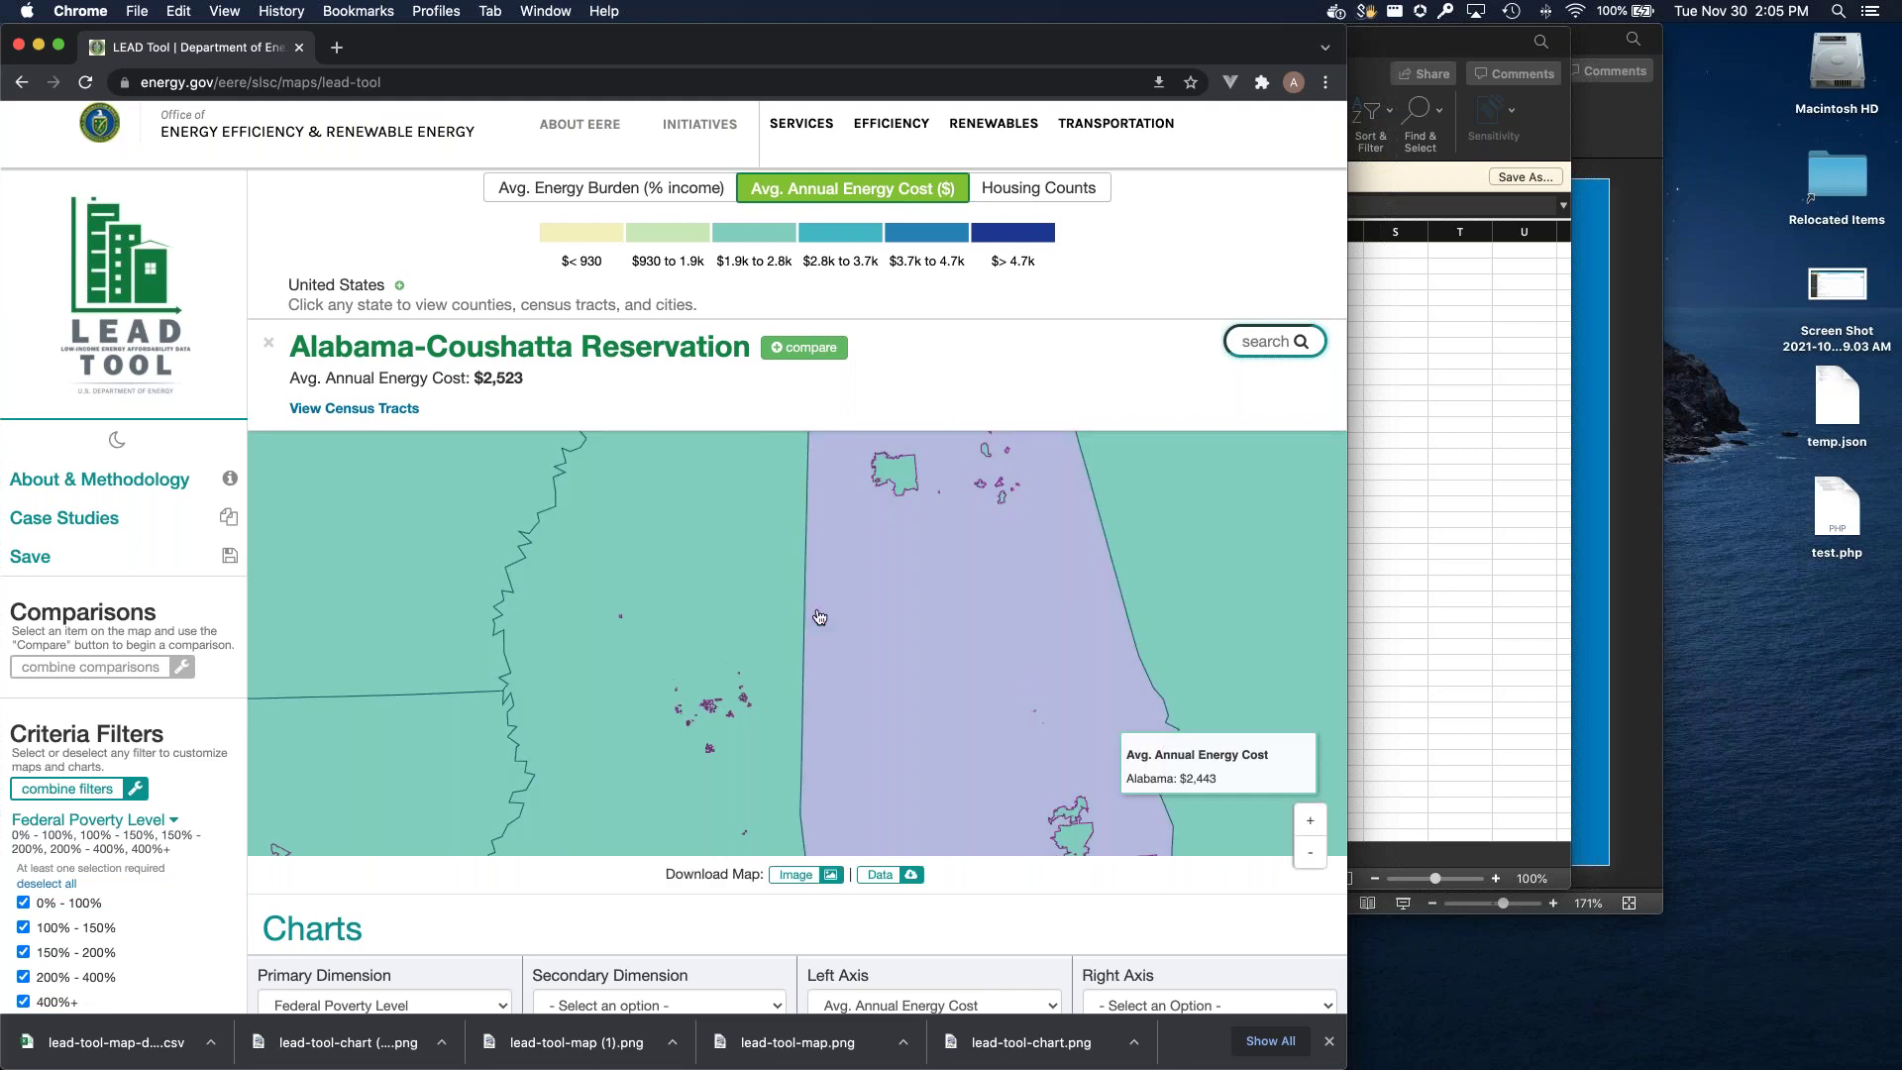
pyautogui.click(1311, 854)
pyautogui.click(1311, 854)
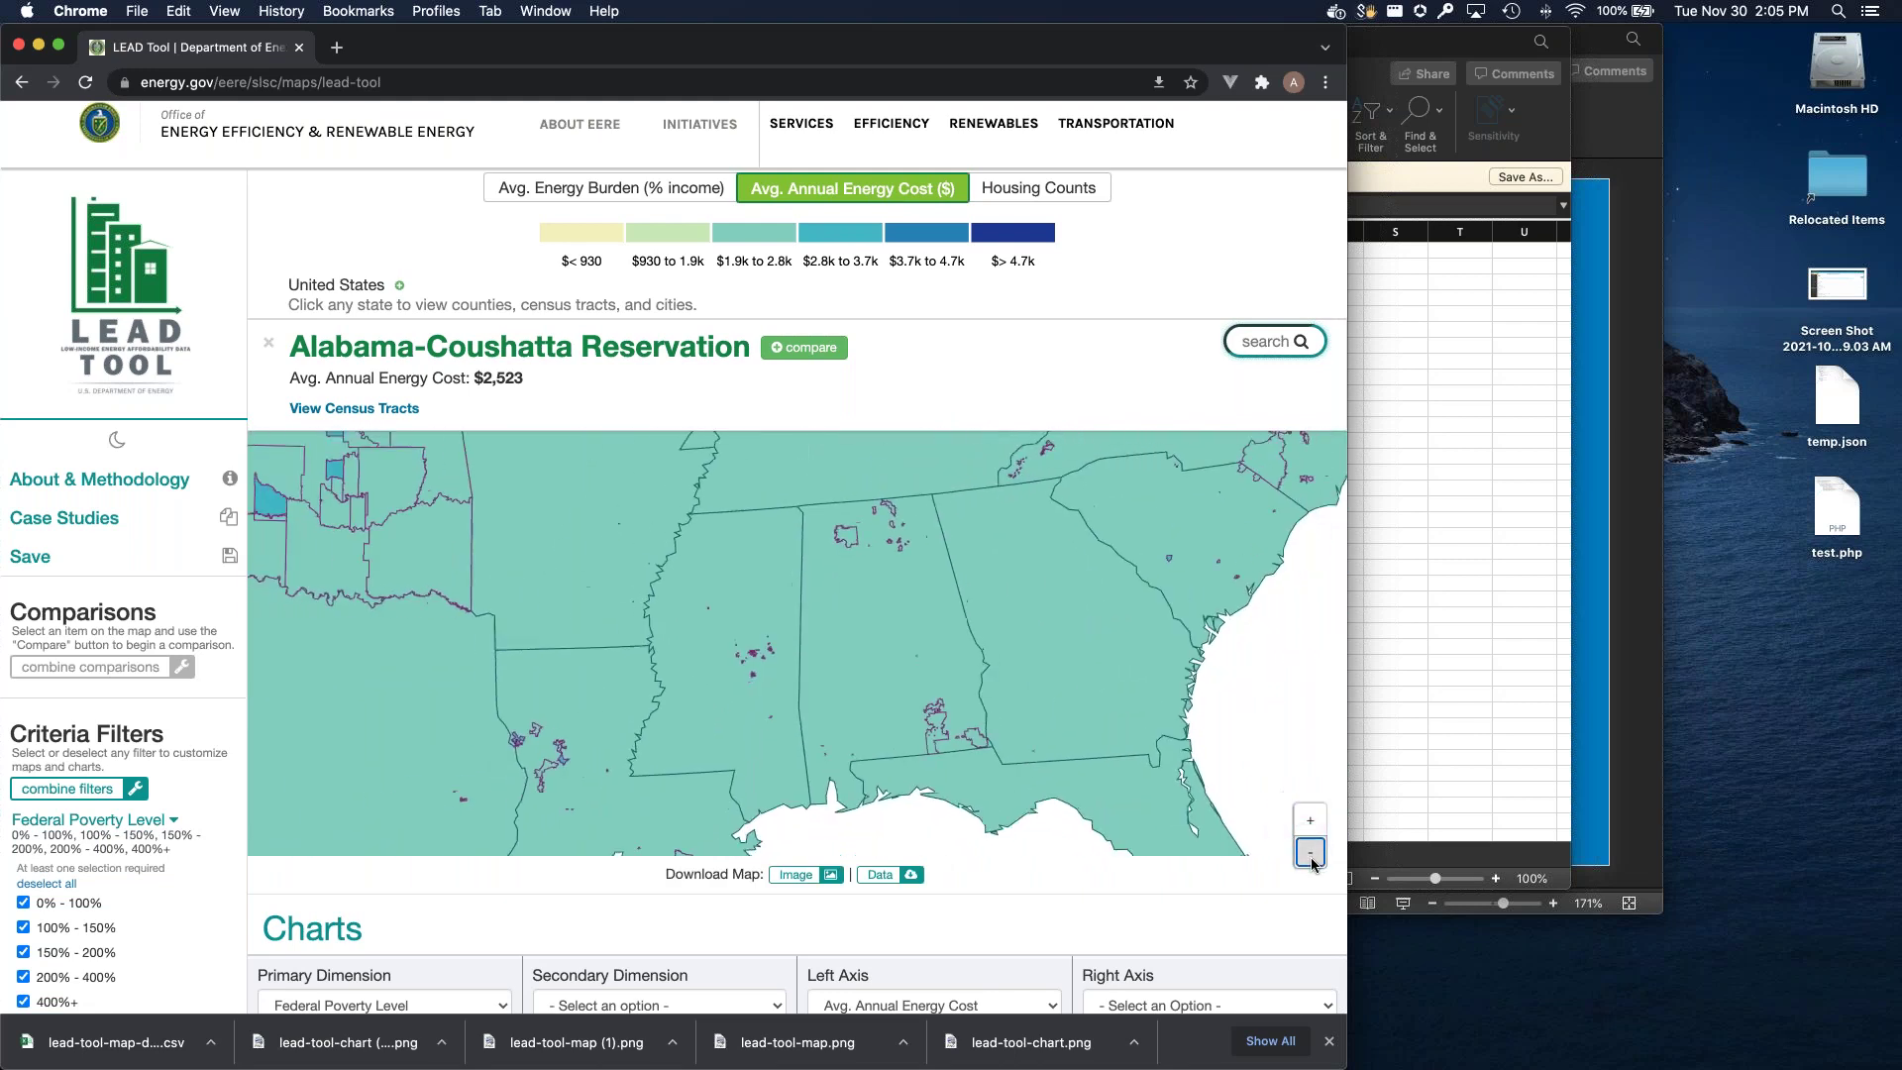
pyautogui.click(1310, 854)
pyautogui.click(1310, 854)
pyautogui.click(1310, 854)
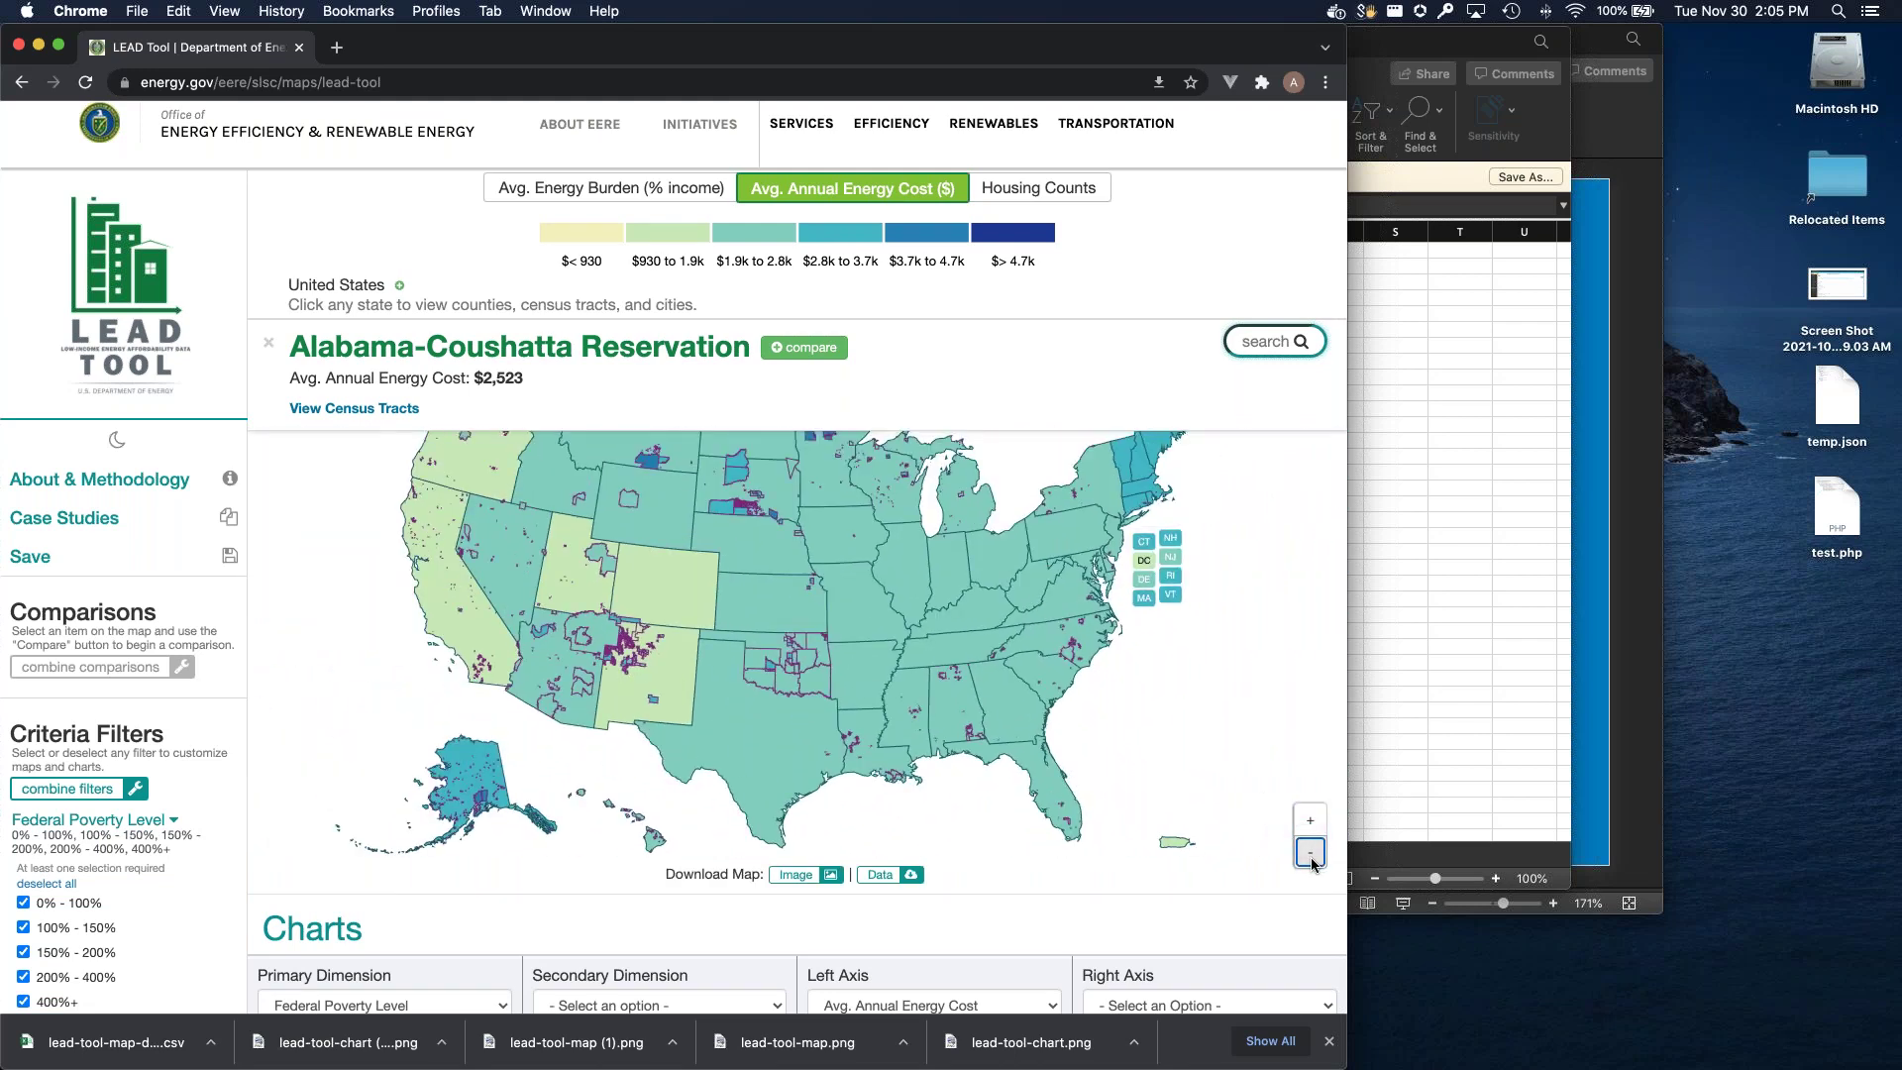
pyautogui.click(269, 343)
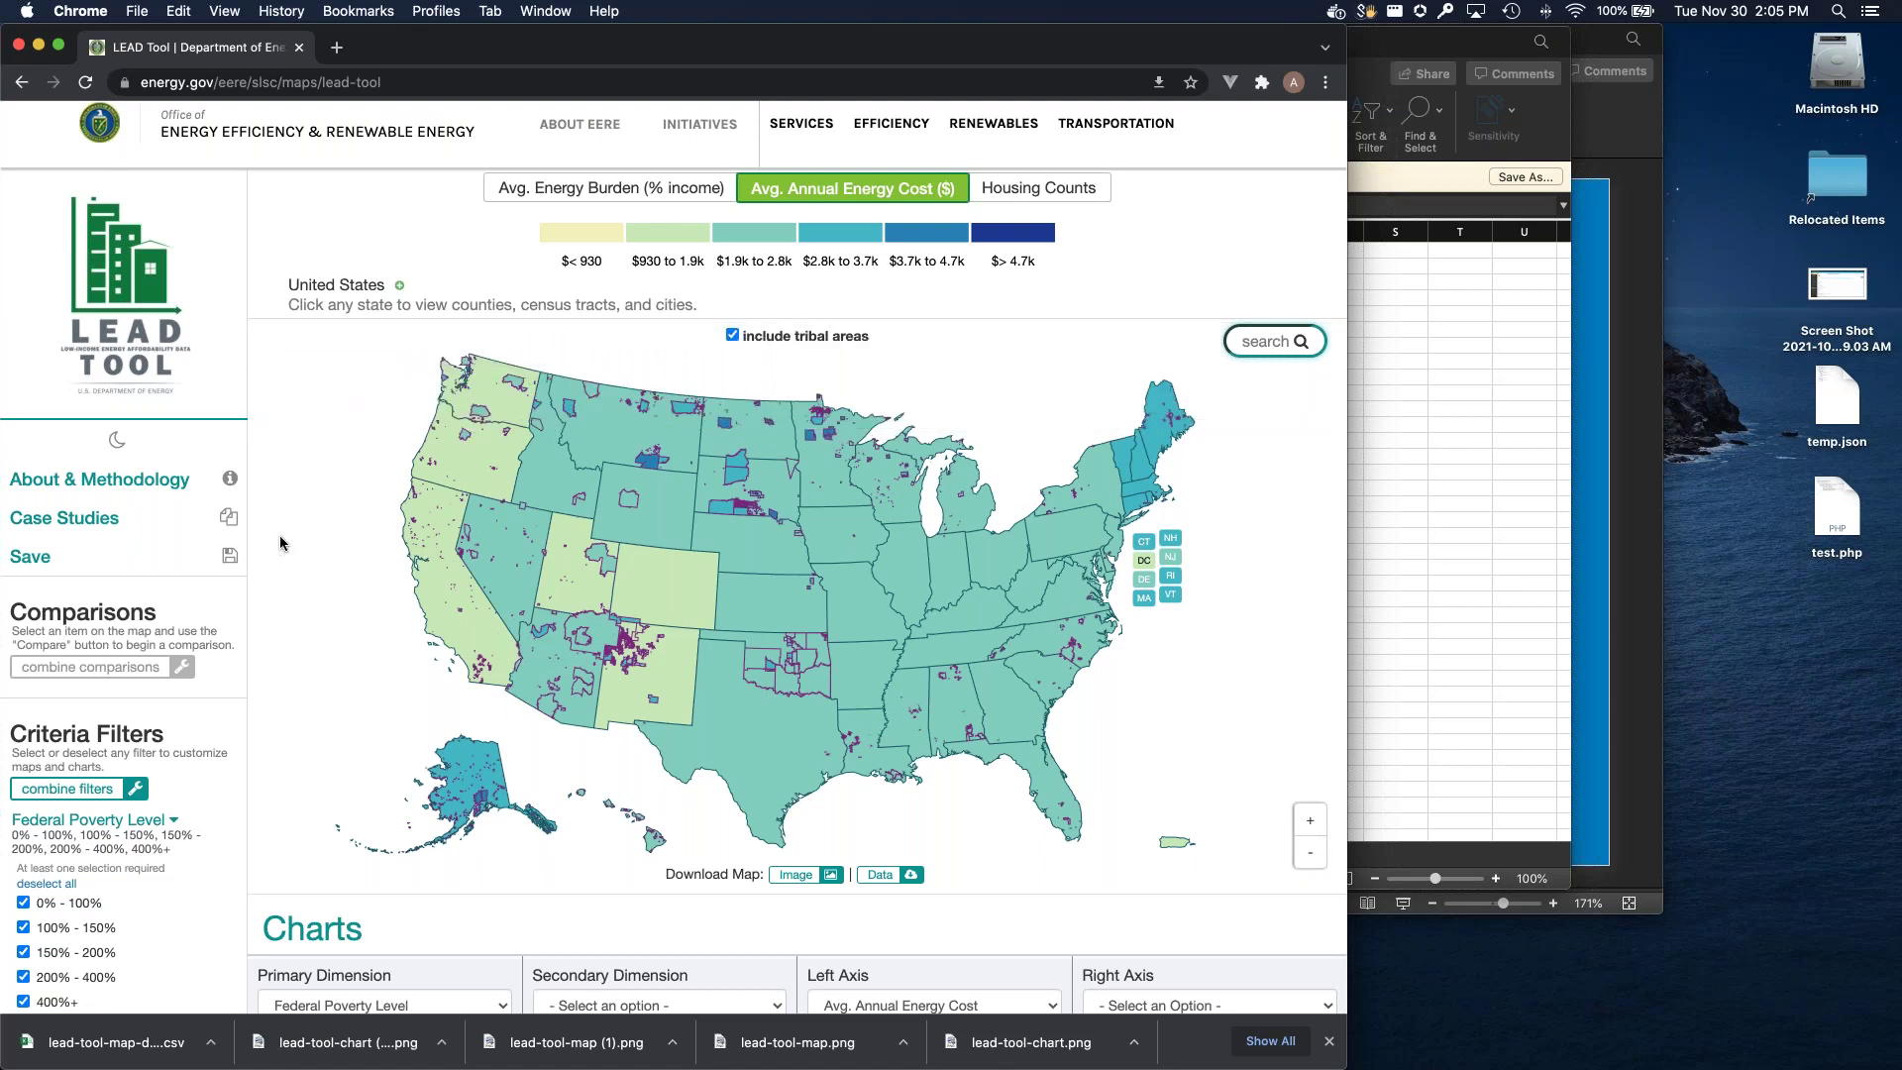
# Step: Review the area below the annual energy cost chart with its download options and resource links
pyautogui.scroll(-10, 279, 542)
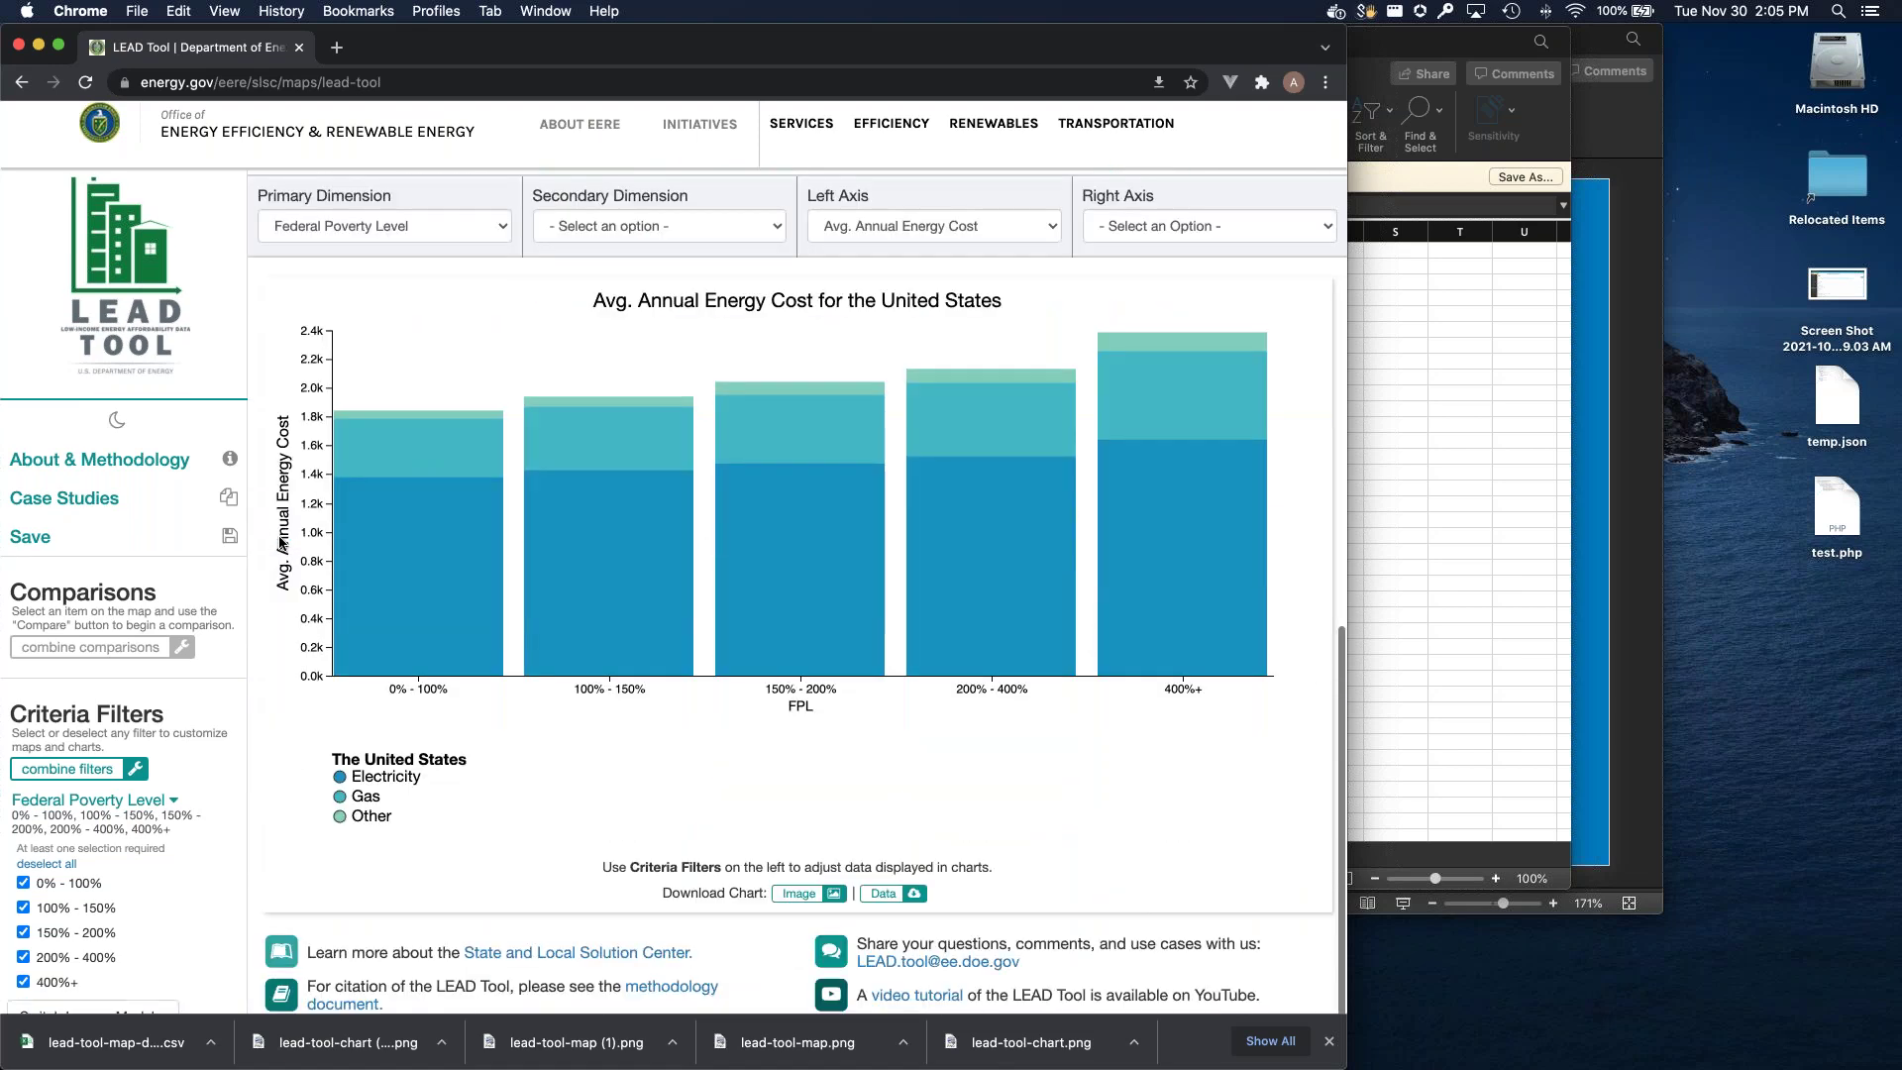
pyautogui.scroll(-3, 284, 543)
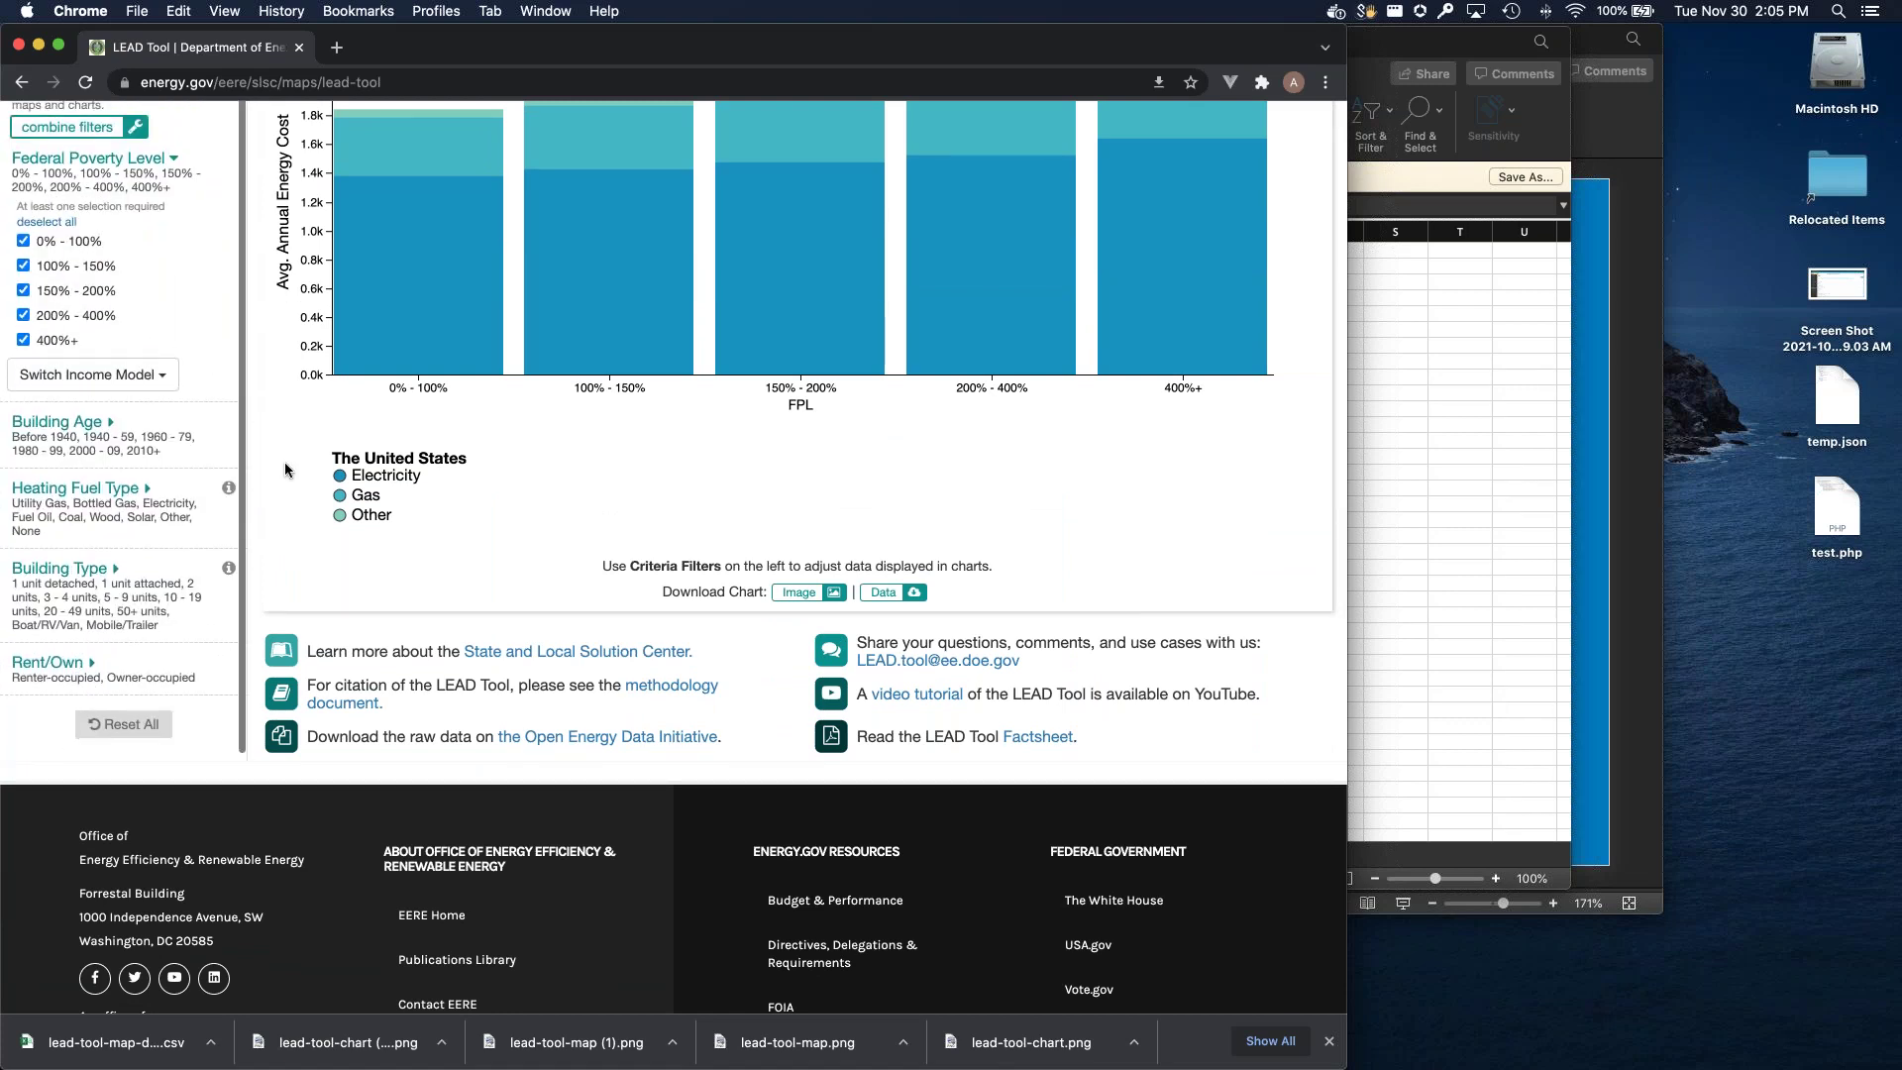
# Step: Switch the income model of the criteria filters to Area Median Income and view the updated national map
pyautogui.scroll(1, 282, 463)
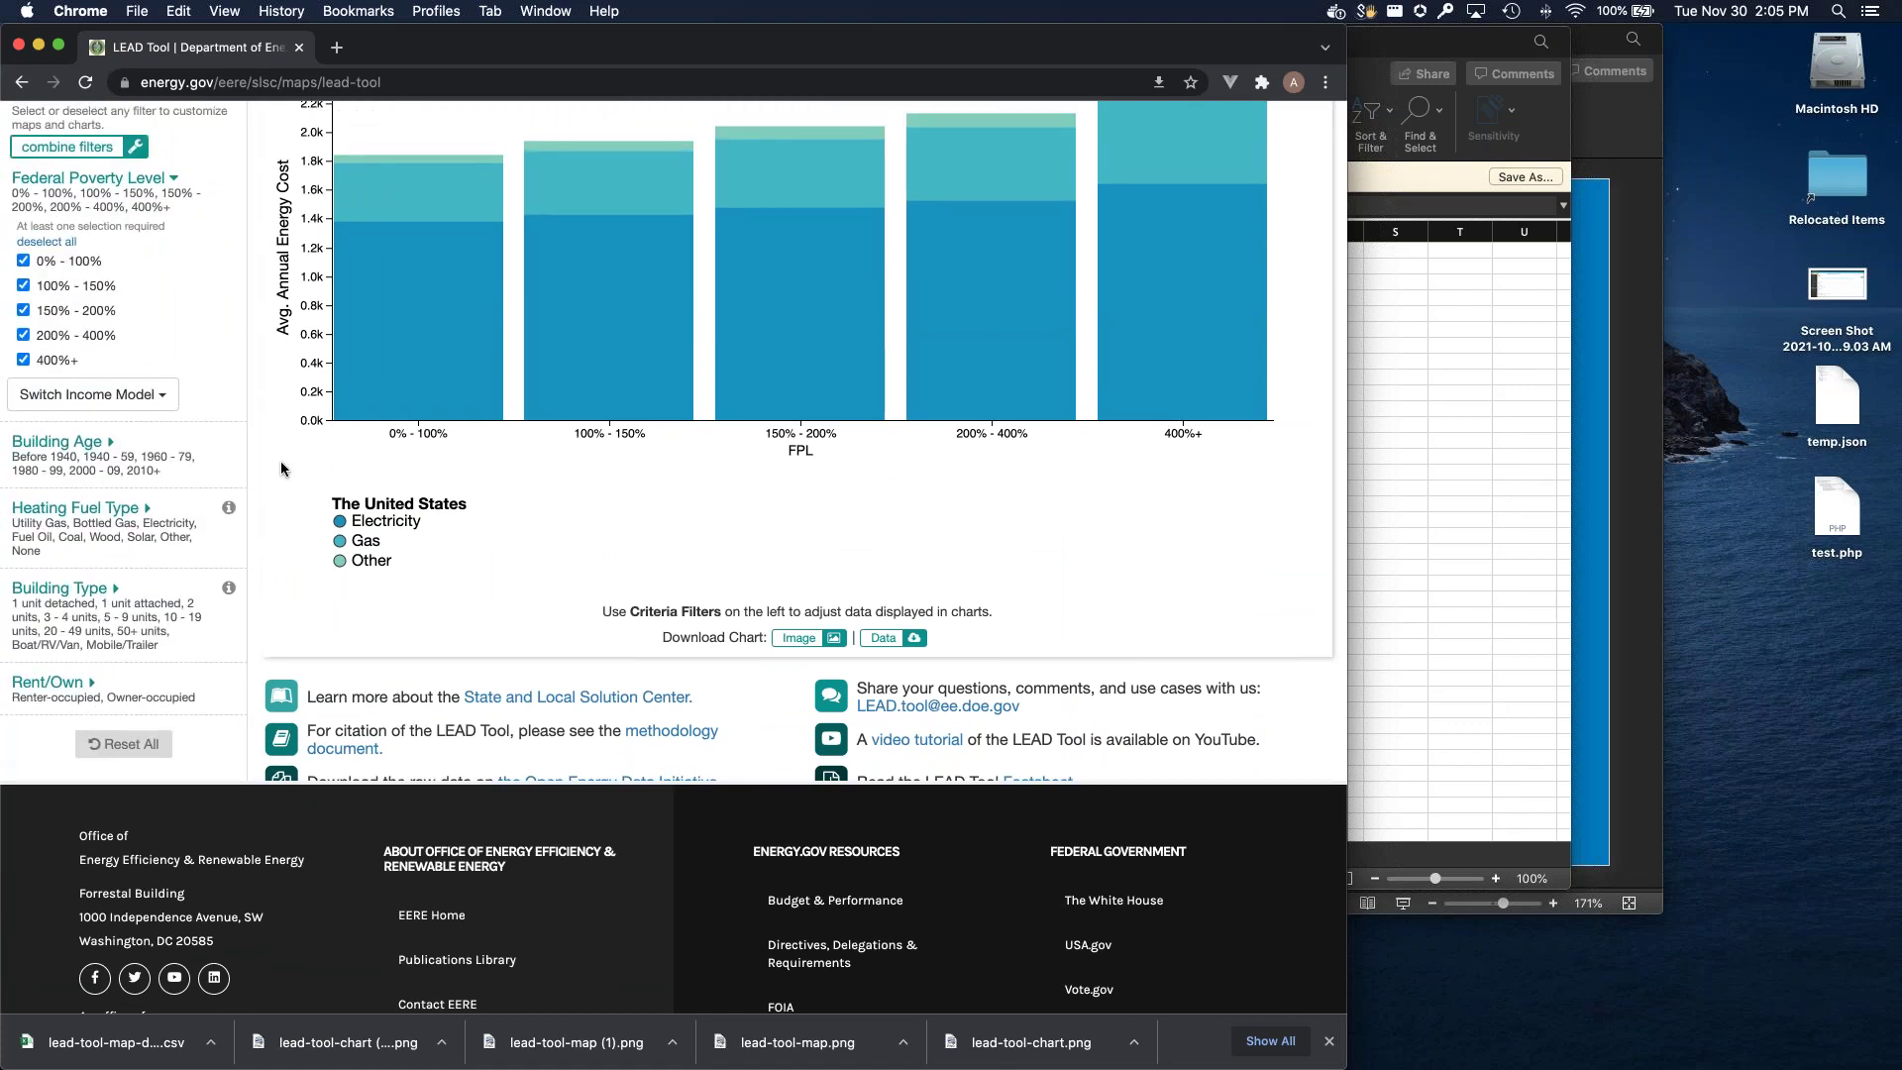
pyautogui.click(167, 397)
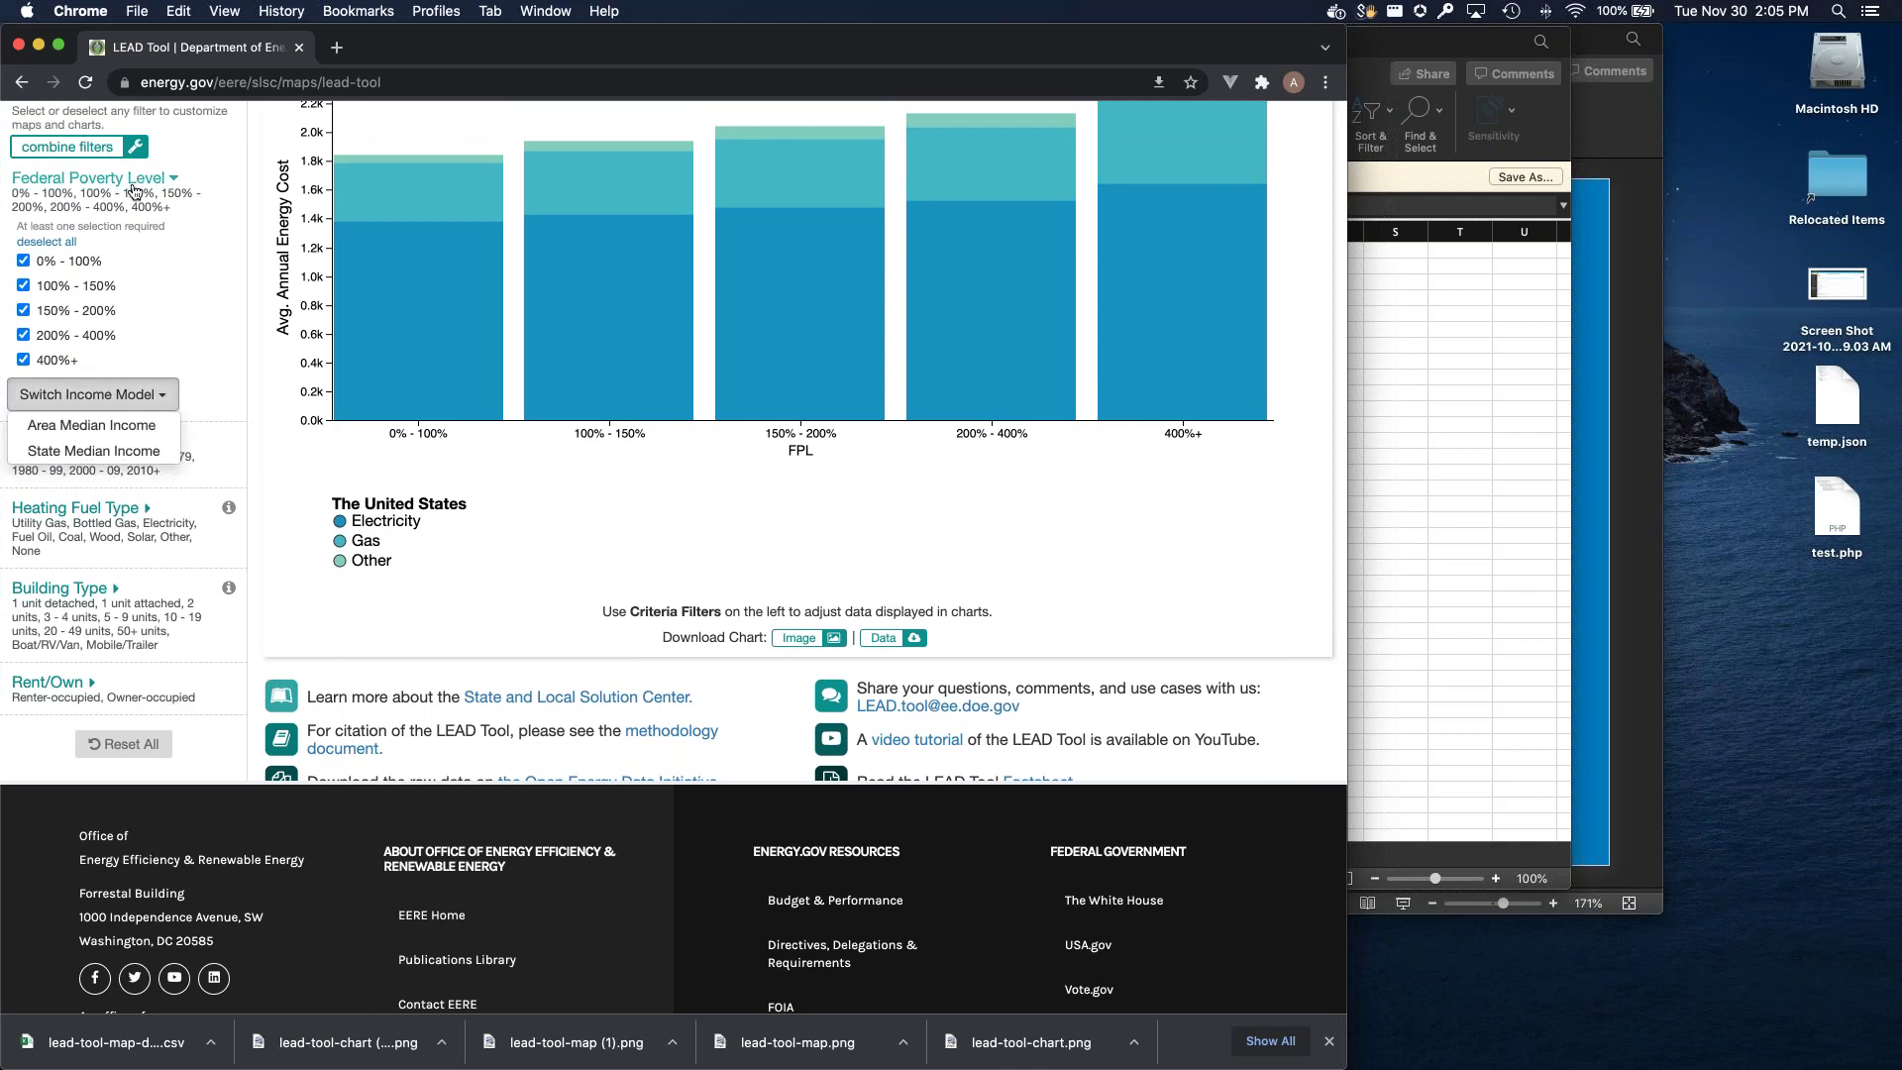
pyautogui.click(114, 426)
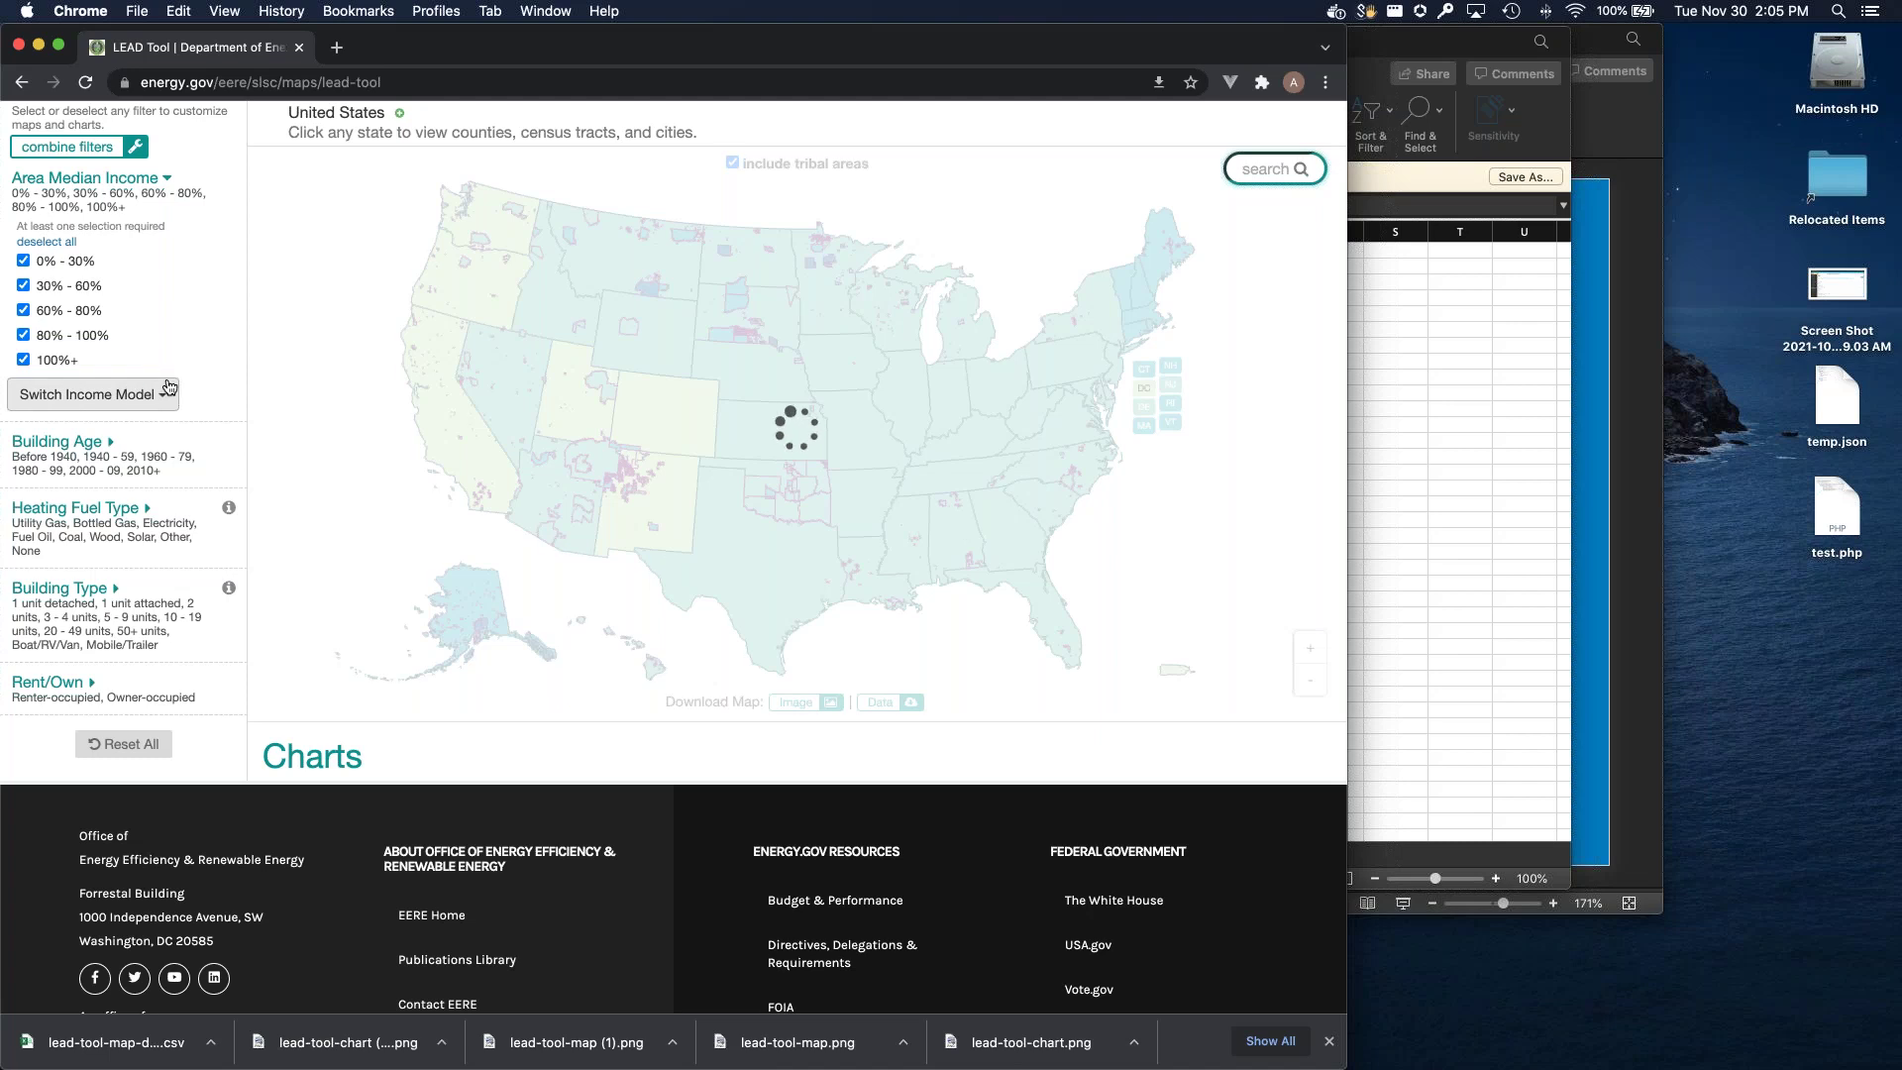
pyautogui.scroll(5, 294, 373)
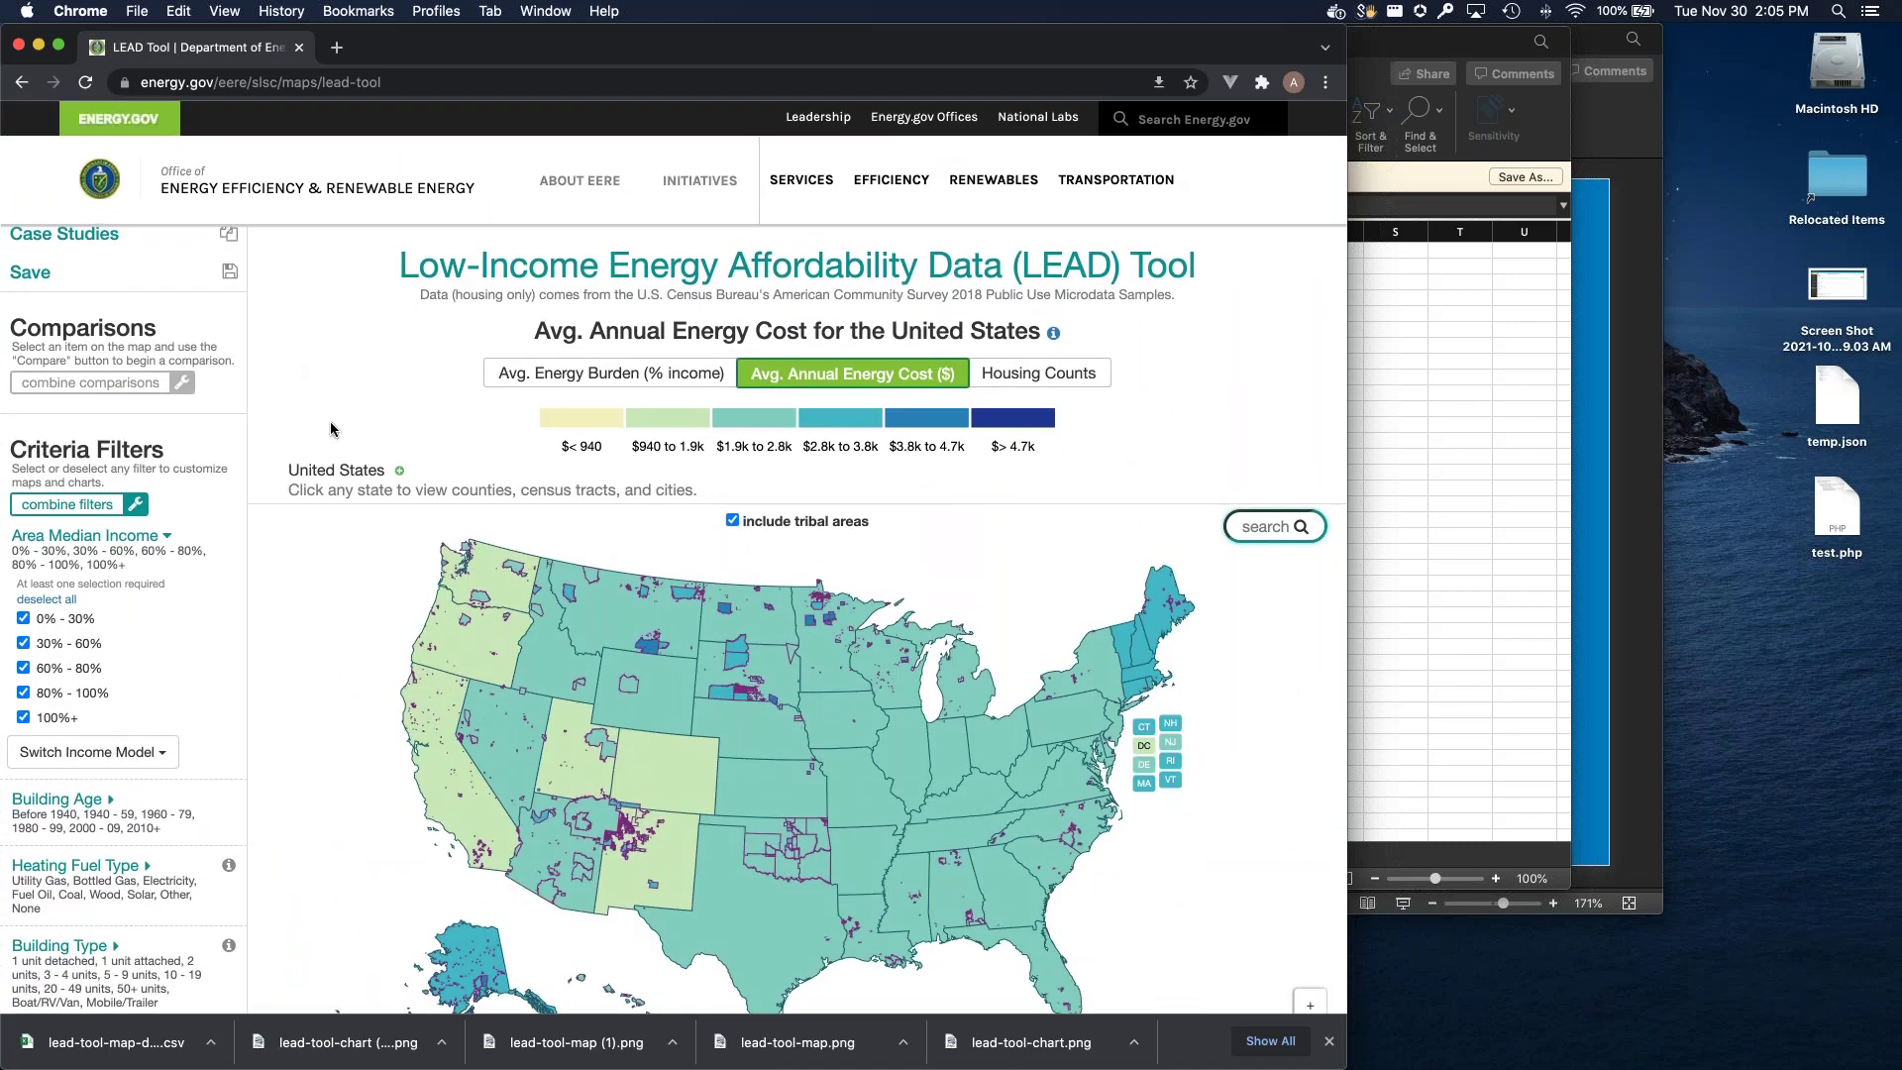
# Step: Open the raw LEAD Tool data on the Open Energy Data Initiative site and look through its downloadable state resources
pyautogui.scroll(-10, 330, 420)
pyautogui.scroll(-5, 580, 702)
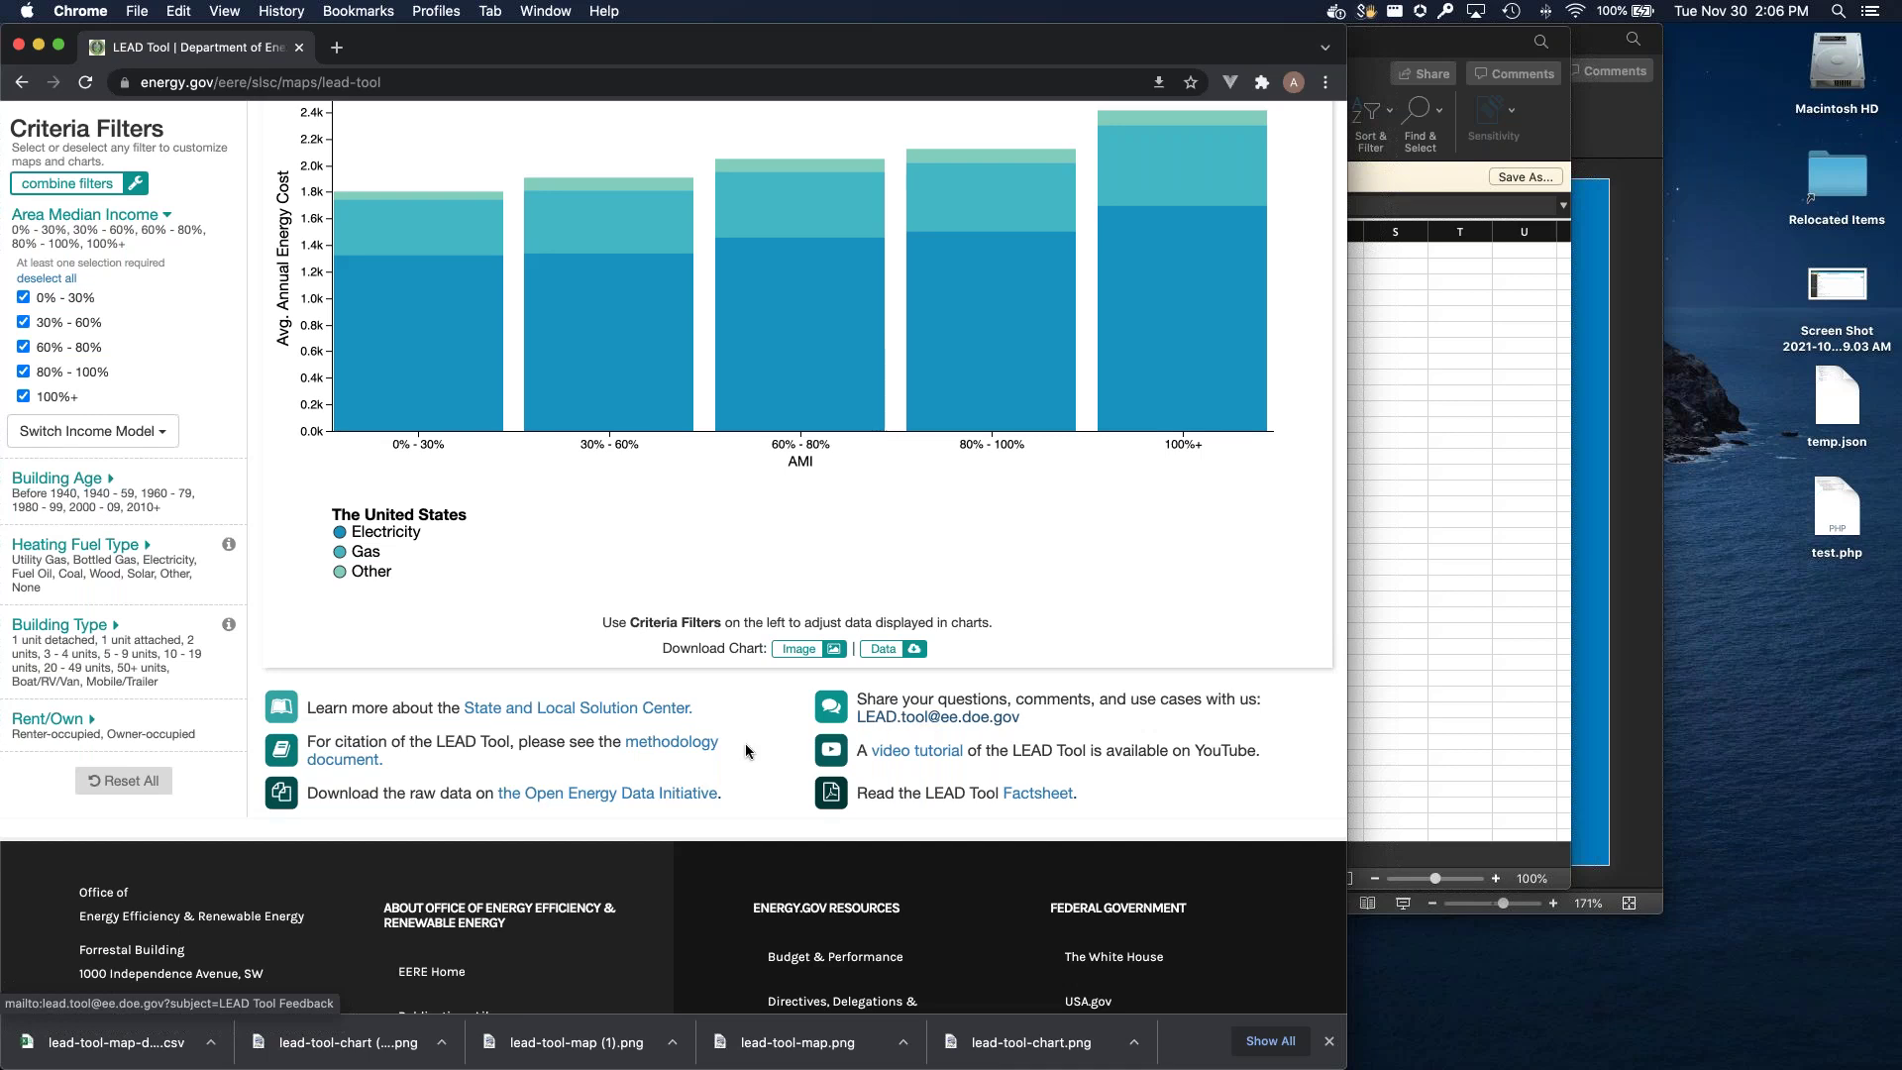
pyautogui.click(604, 795)
pyautogui.click(443, 50)
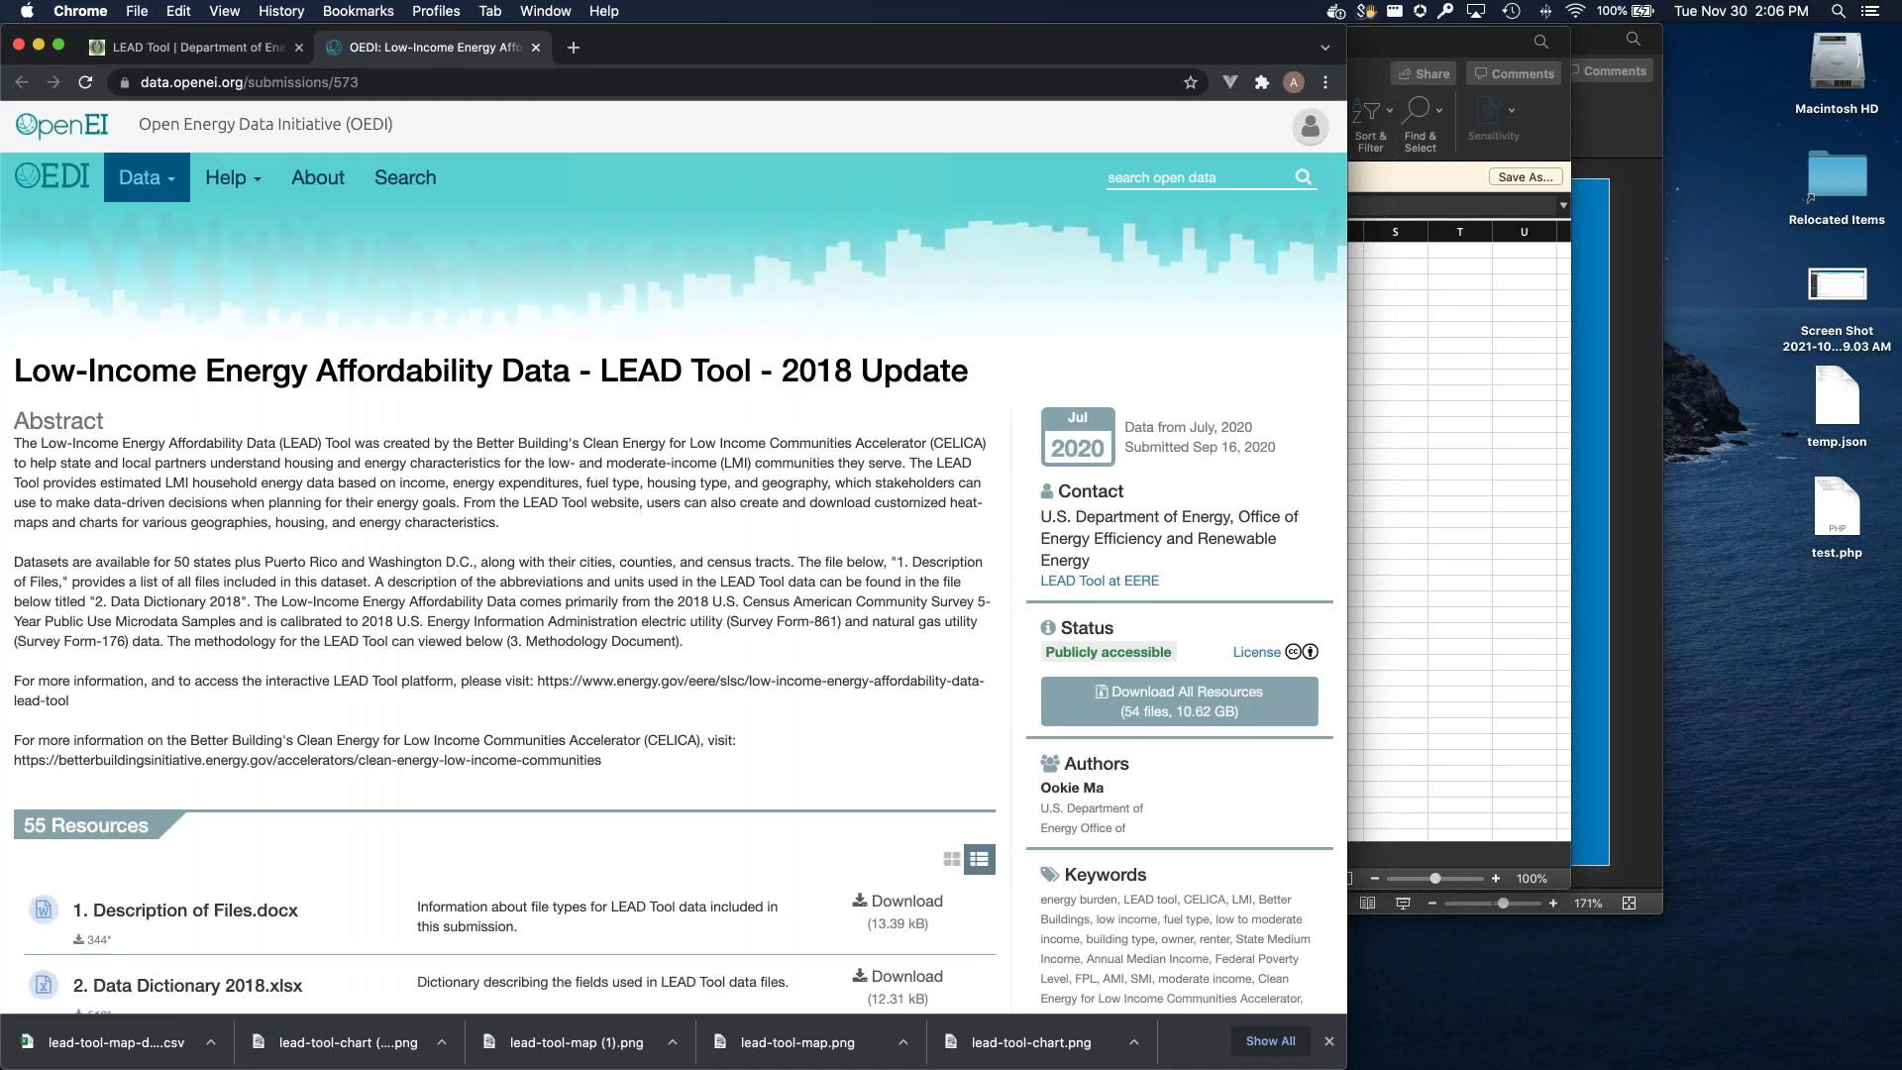
pyautogui.scroll(-2, 674, 554)
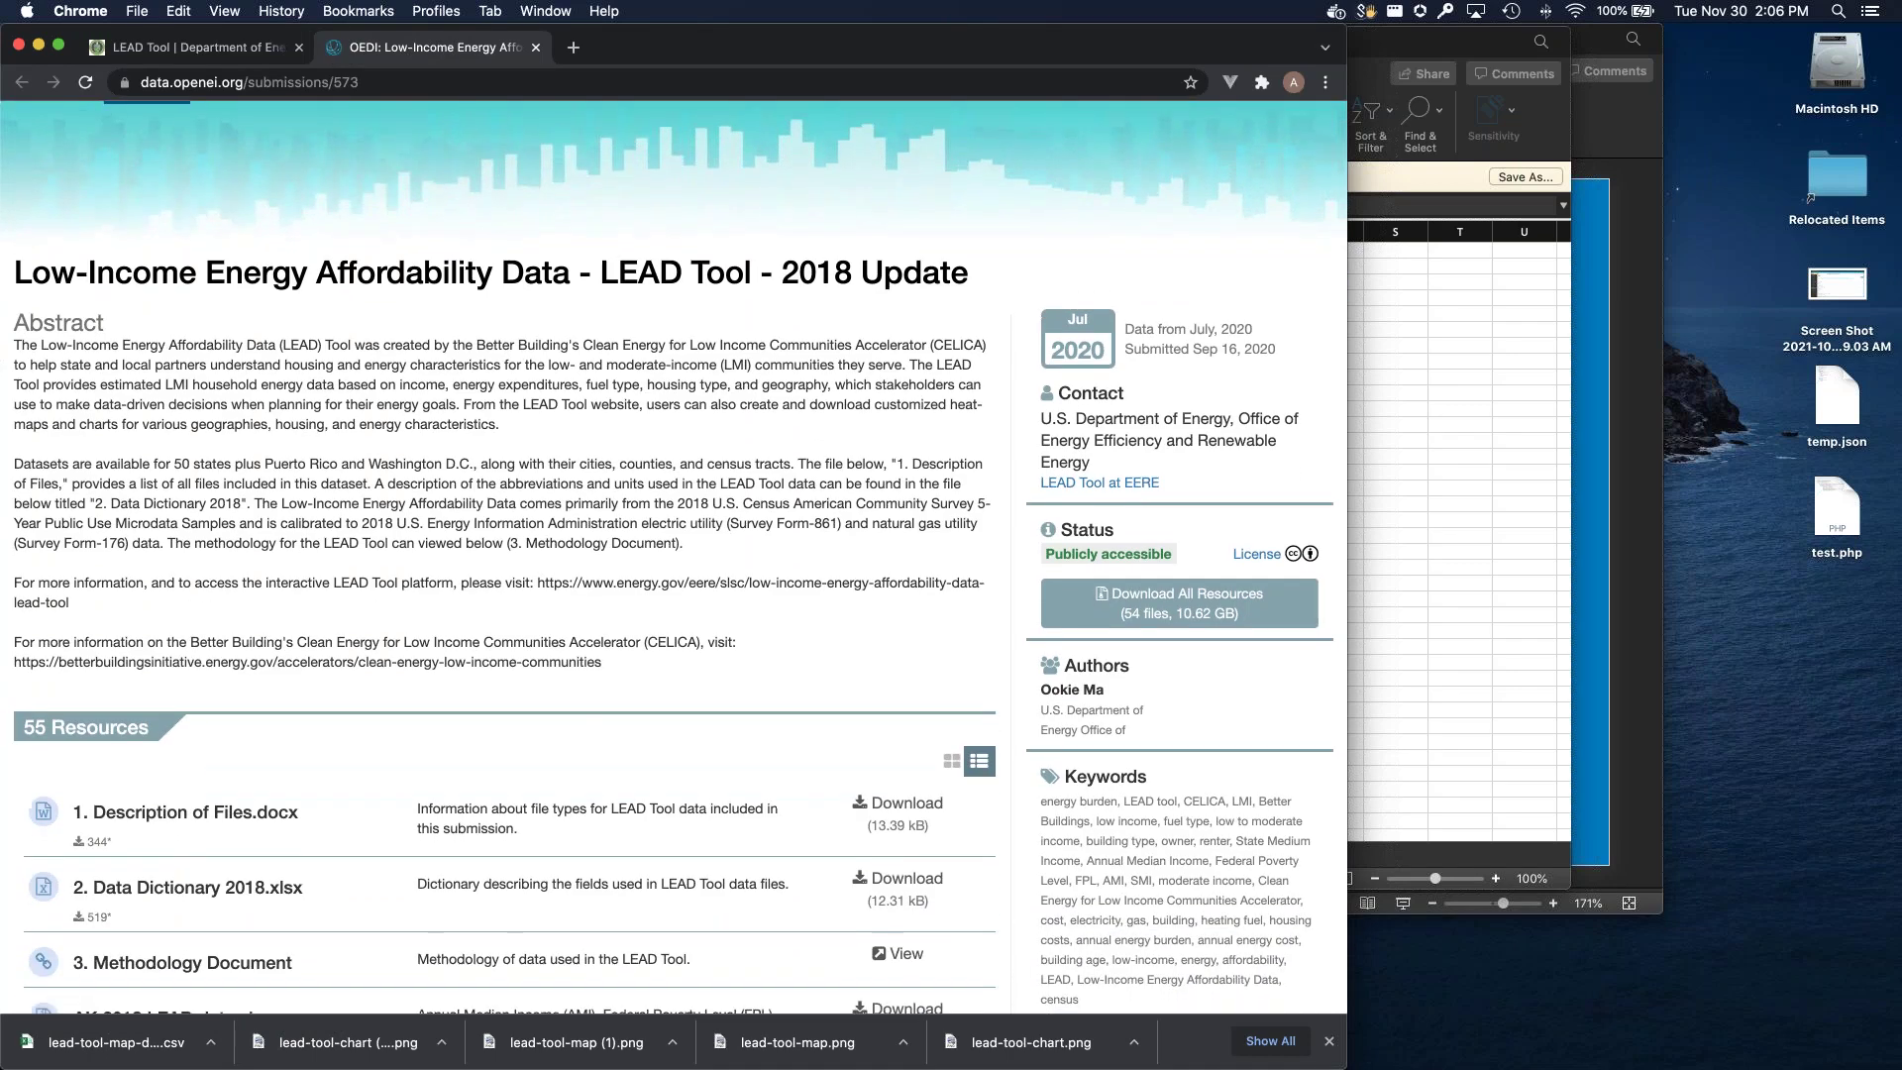
pyautogui.scroll(-8, 366, 652)
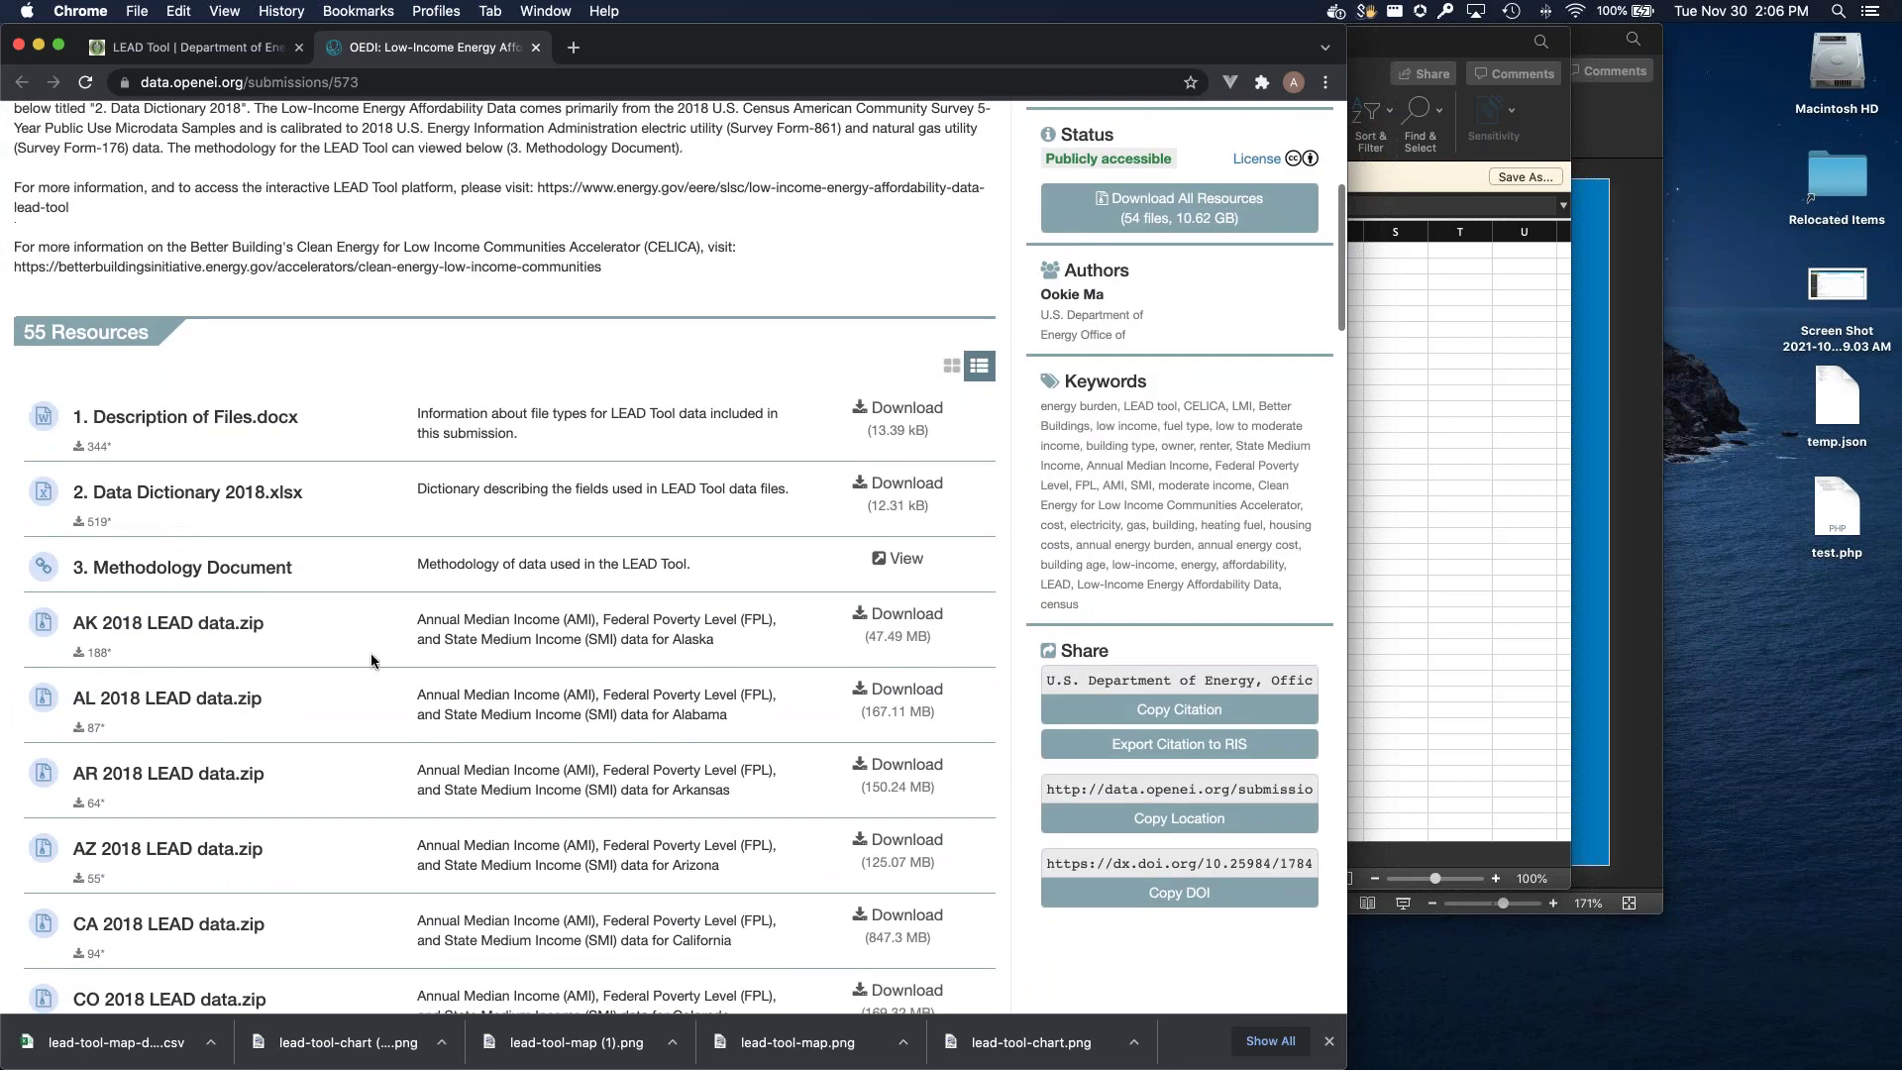
pyautogui.scroll(-3, 371, 651)
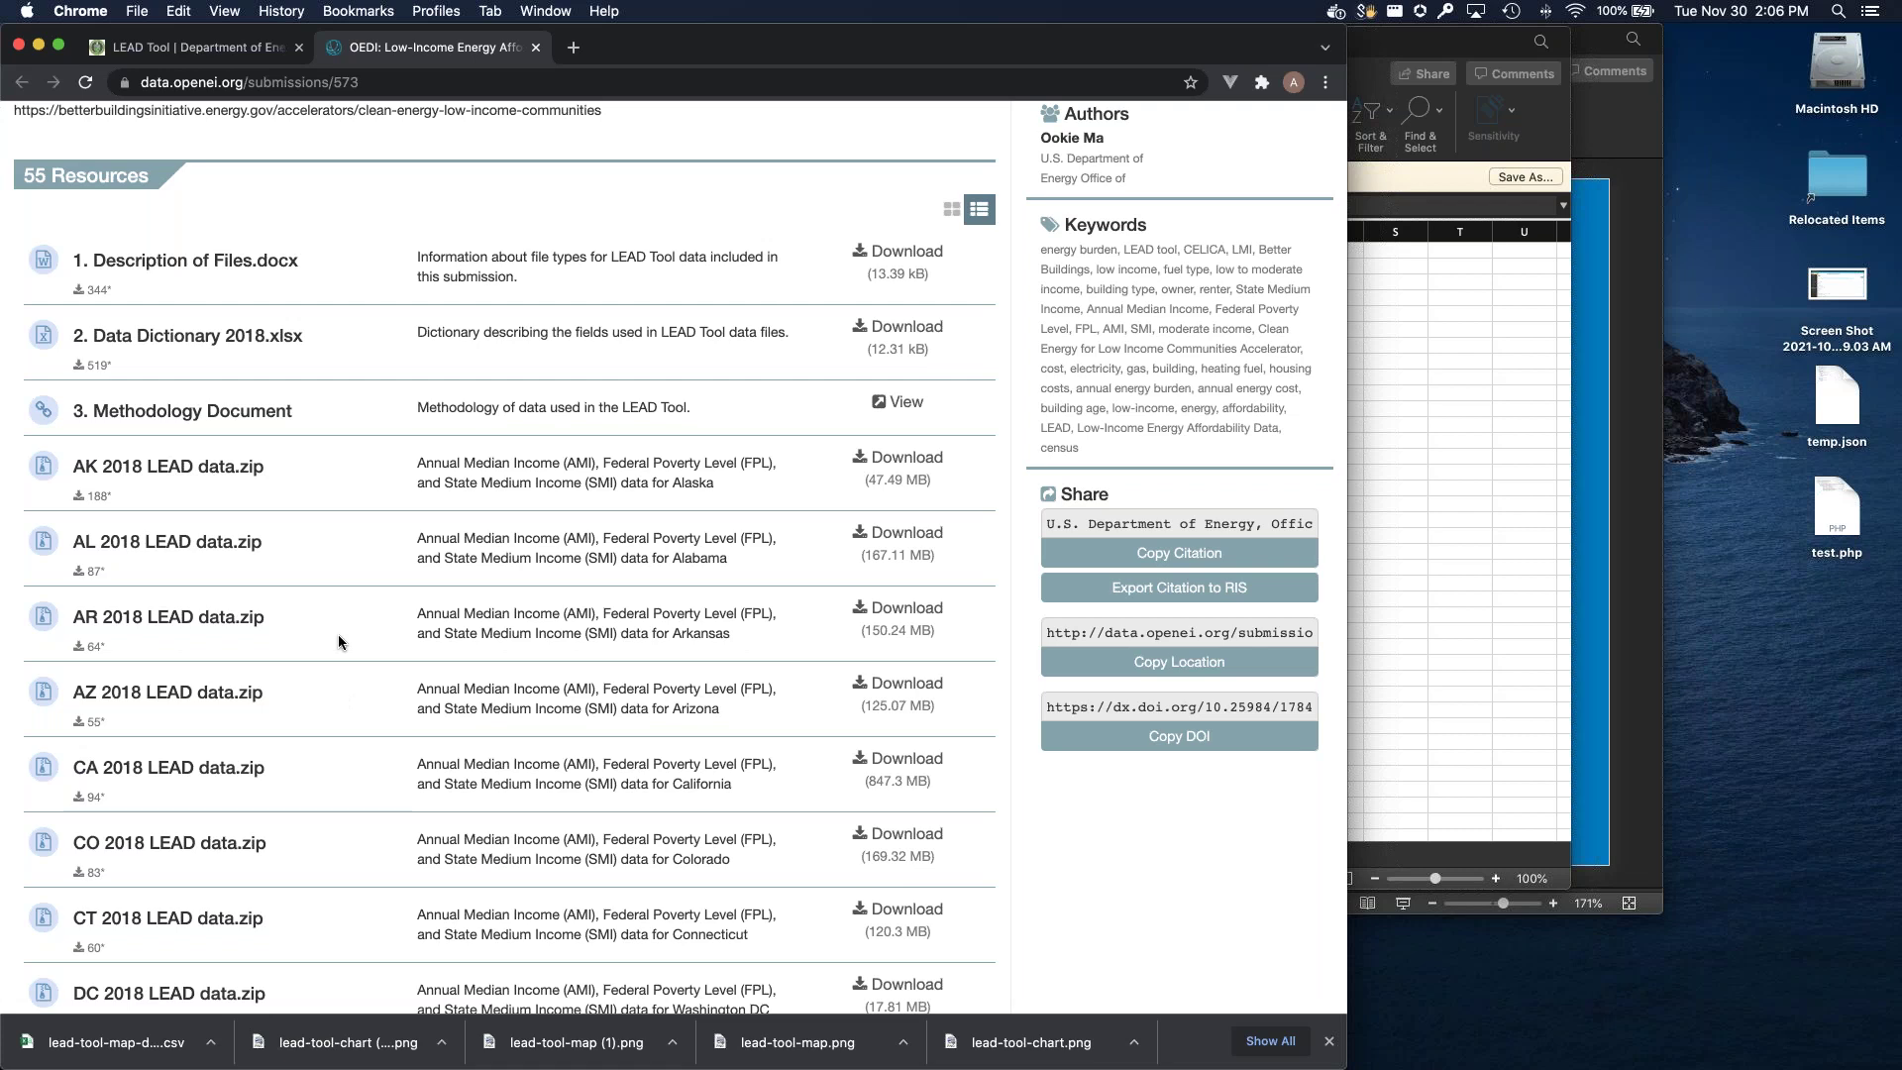
pyautogui.scroll(-3, 336, 641)
pyautogui.scroll(10, 337, 641)
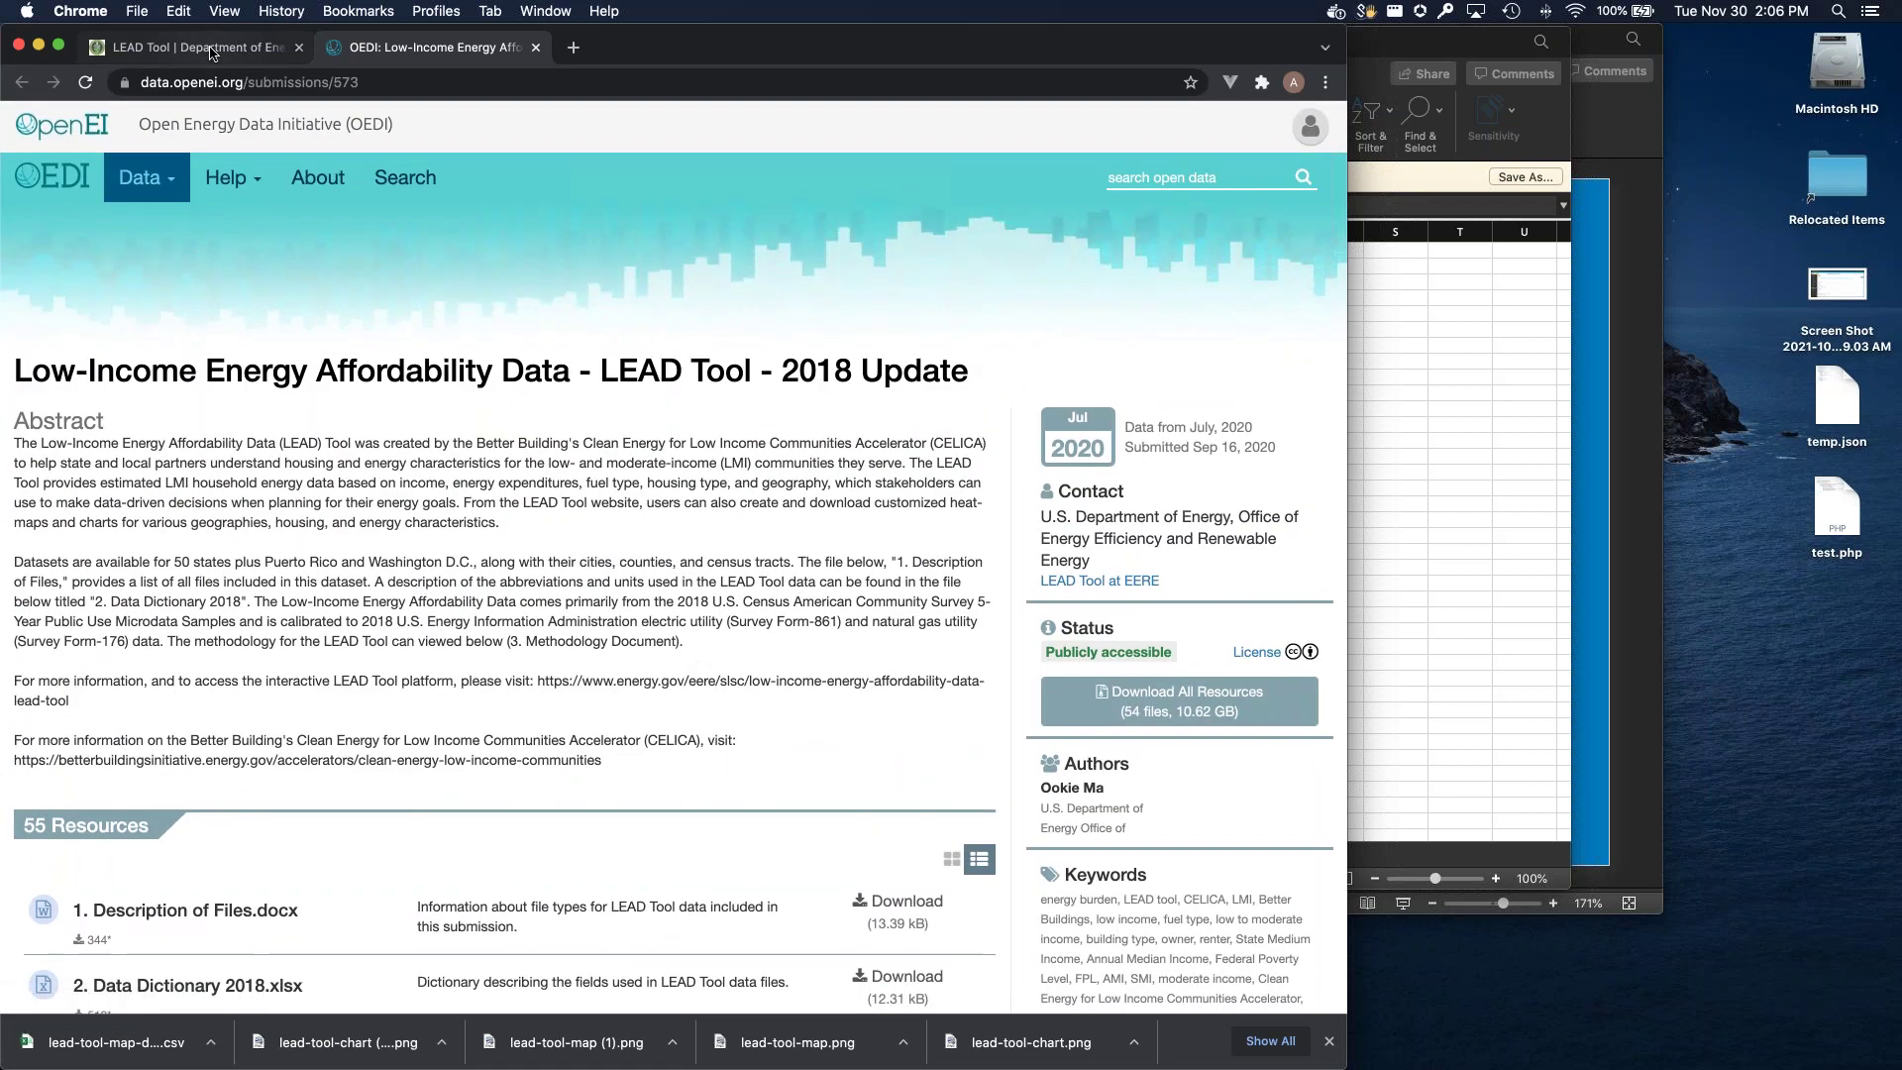
# Step: Return to the LEAD Tool and view its About & Methodology information and case studies, closing each dialog
pyautogui.click(188, 46)
pyautogui.scroll(15, 299, 478)
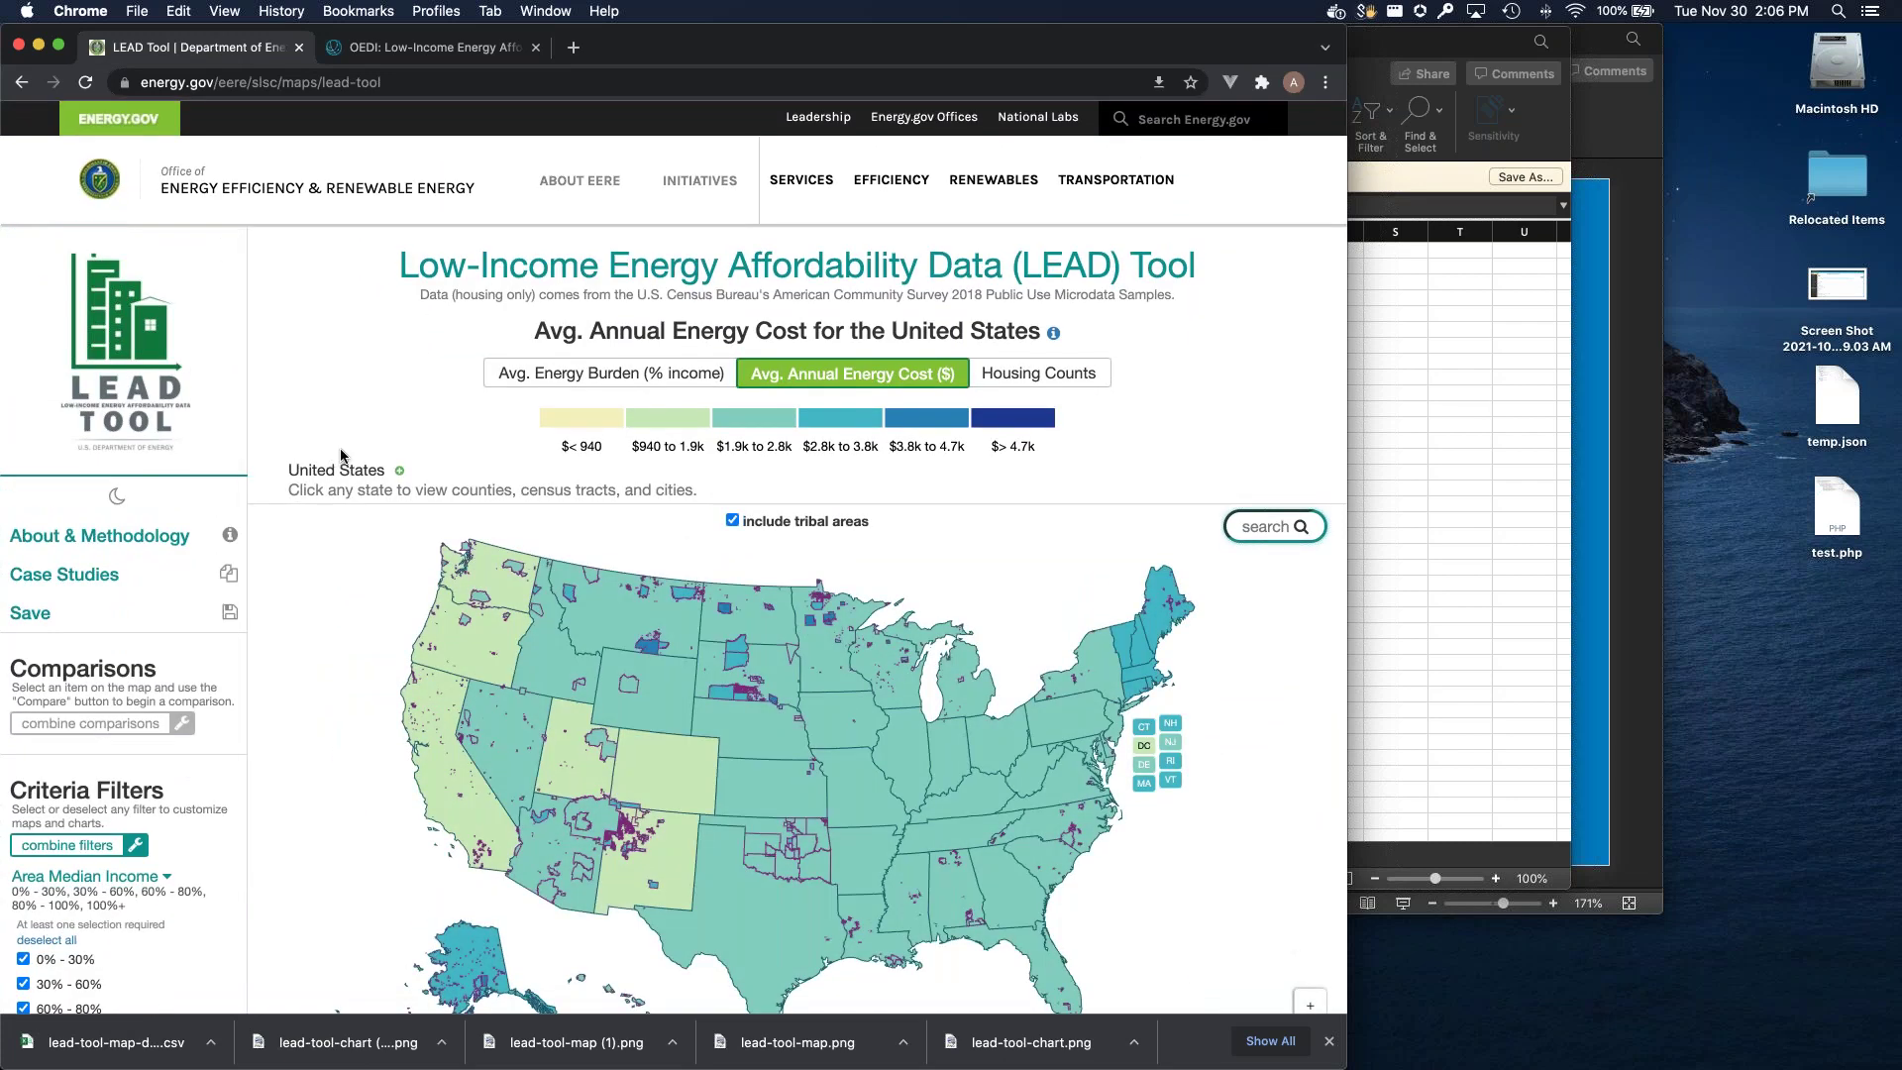
pyautogui.click(130, 543)
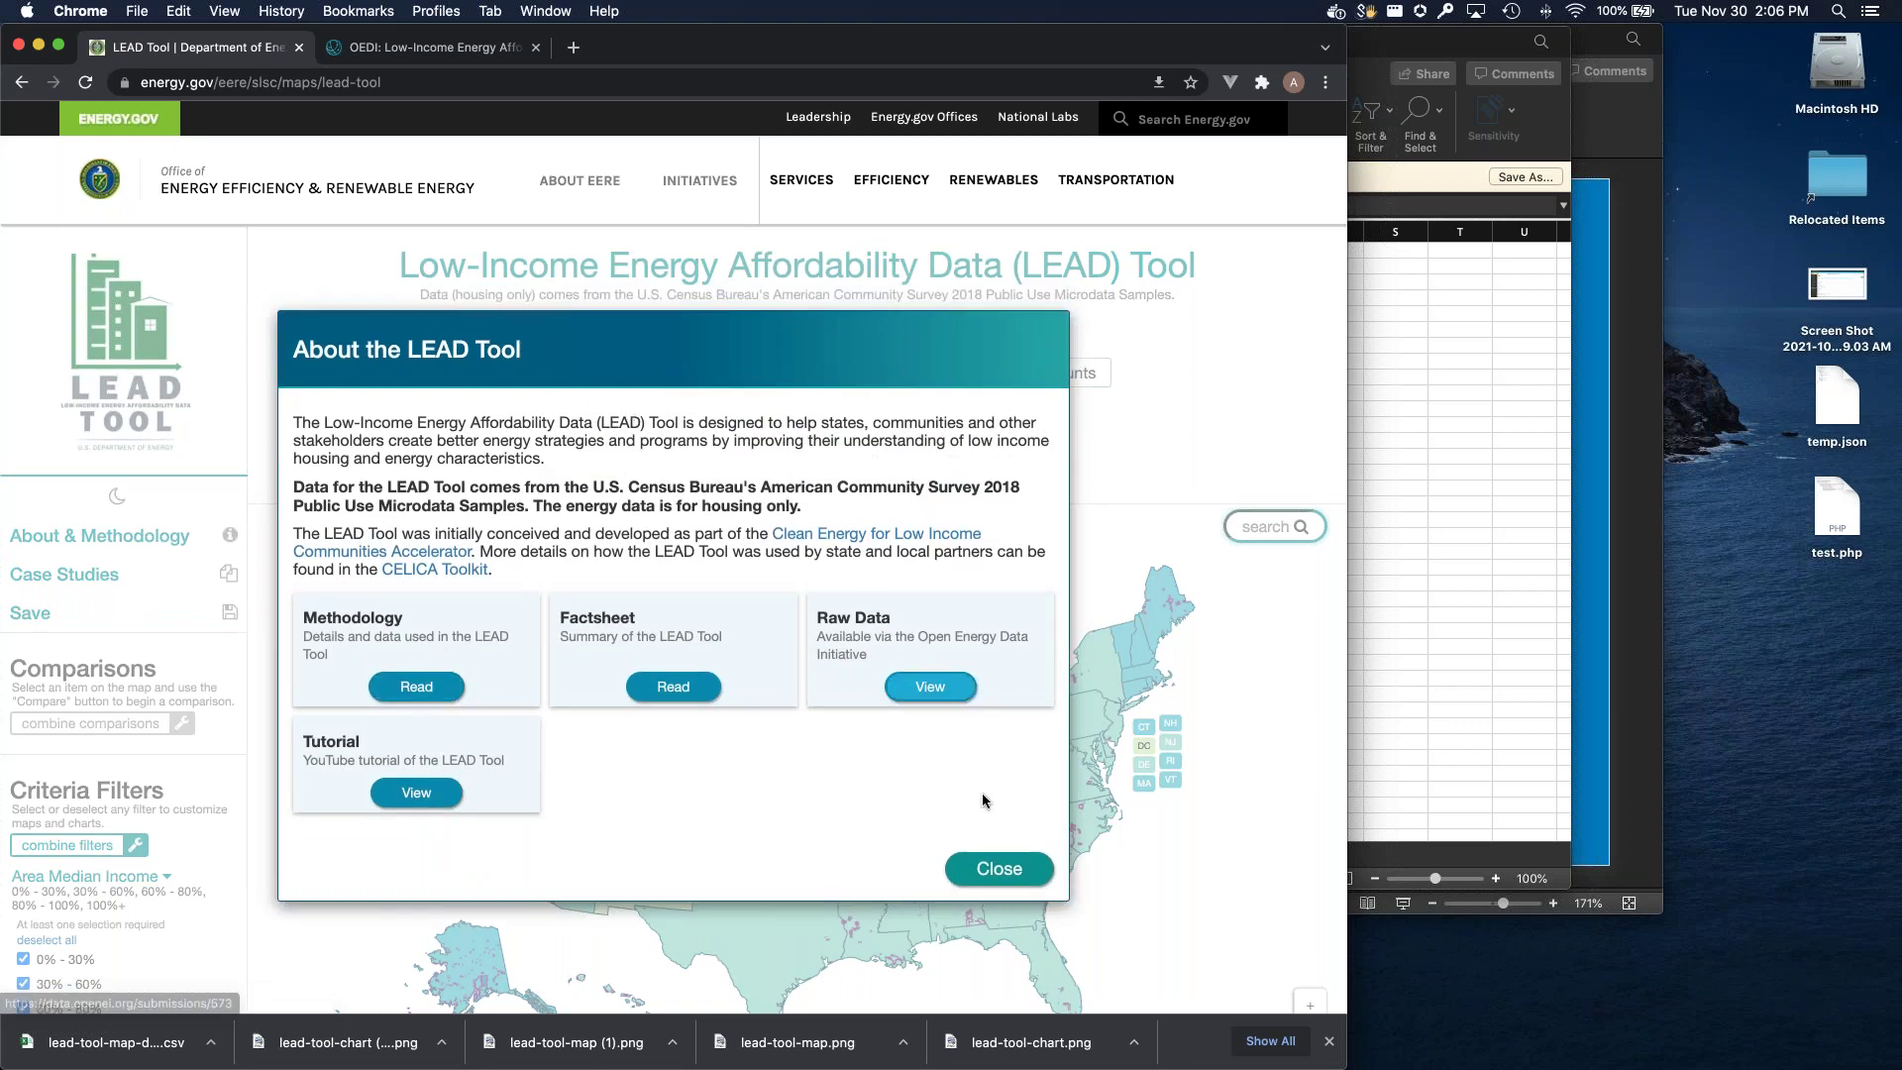
pyautogui.click(998, 869)
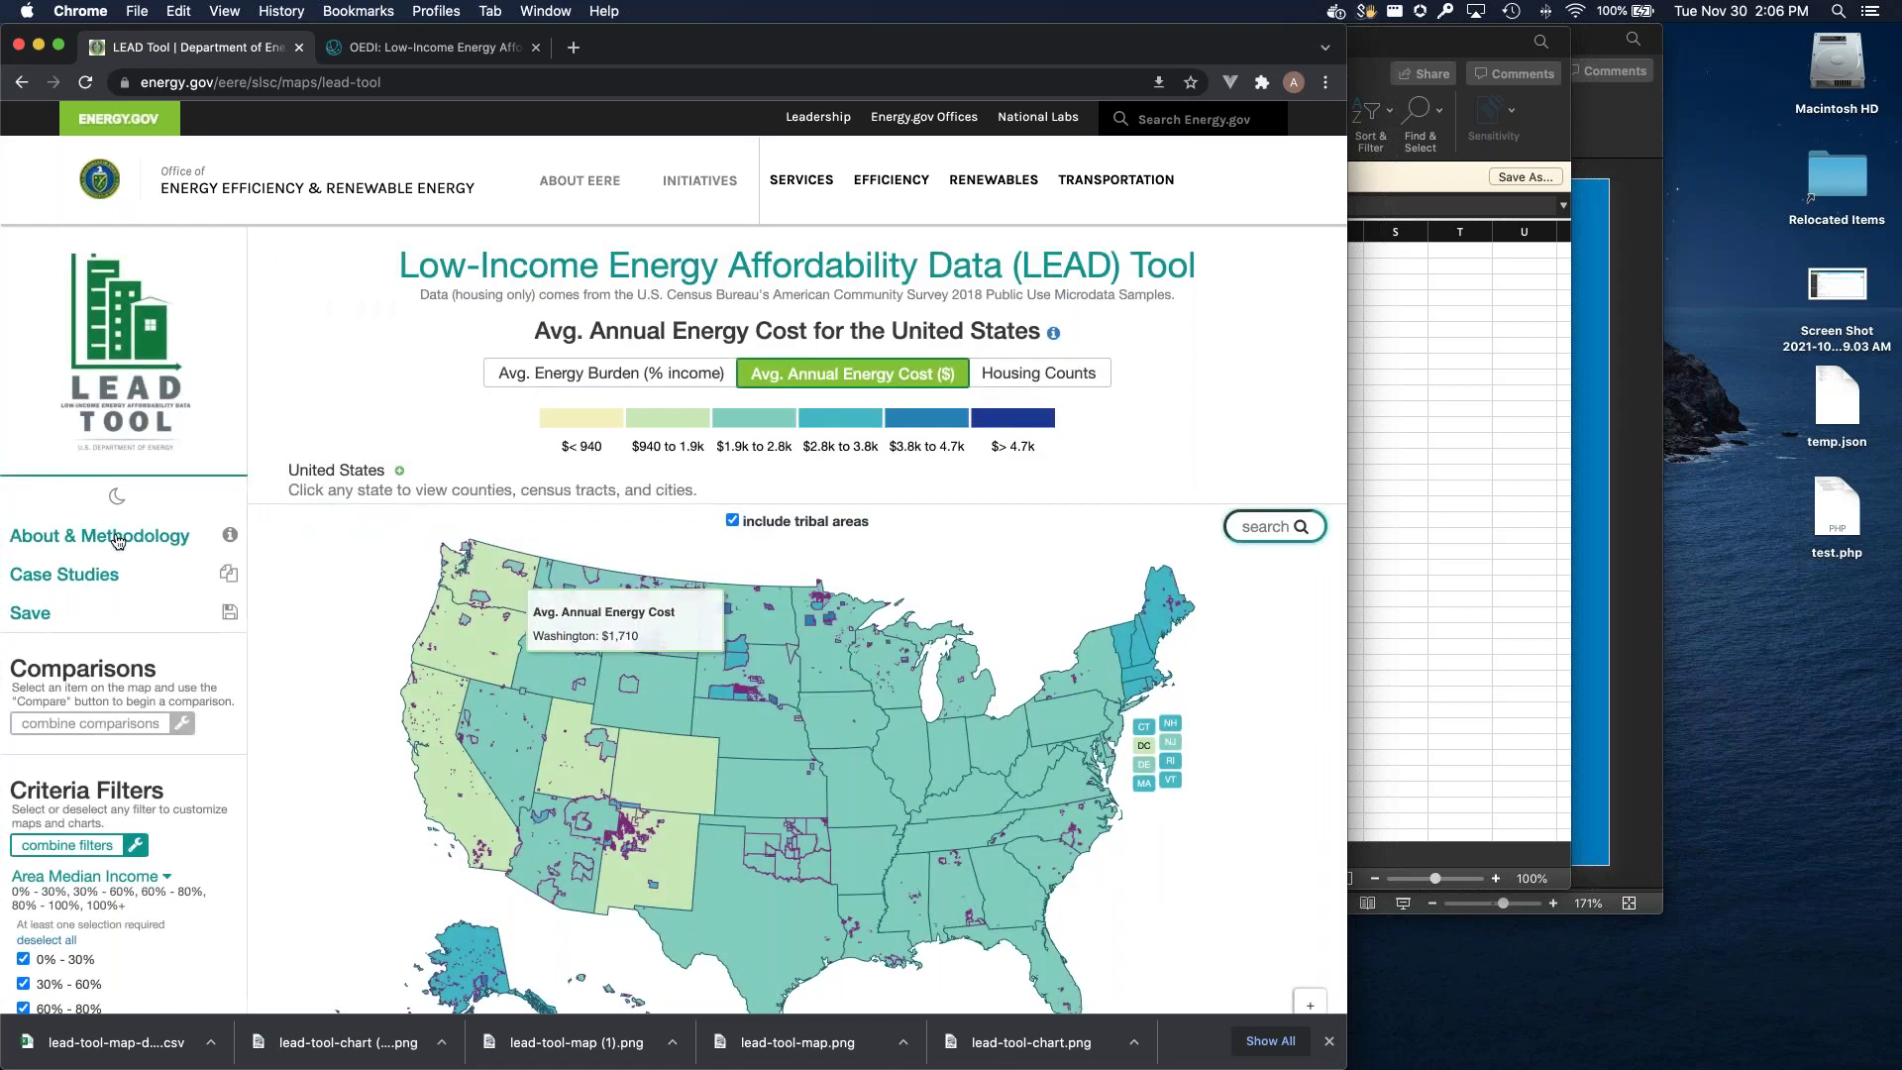
pyautogui.click(105, 576)
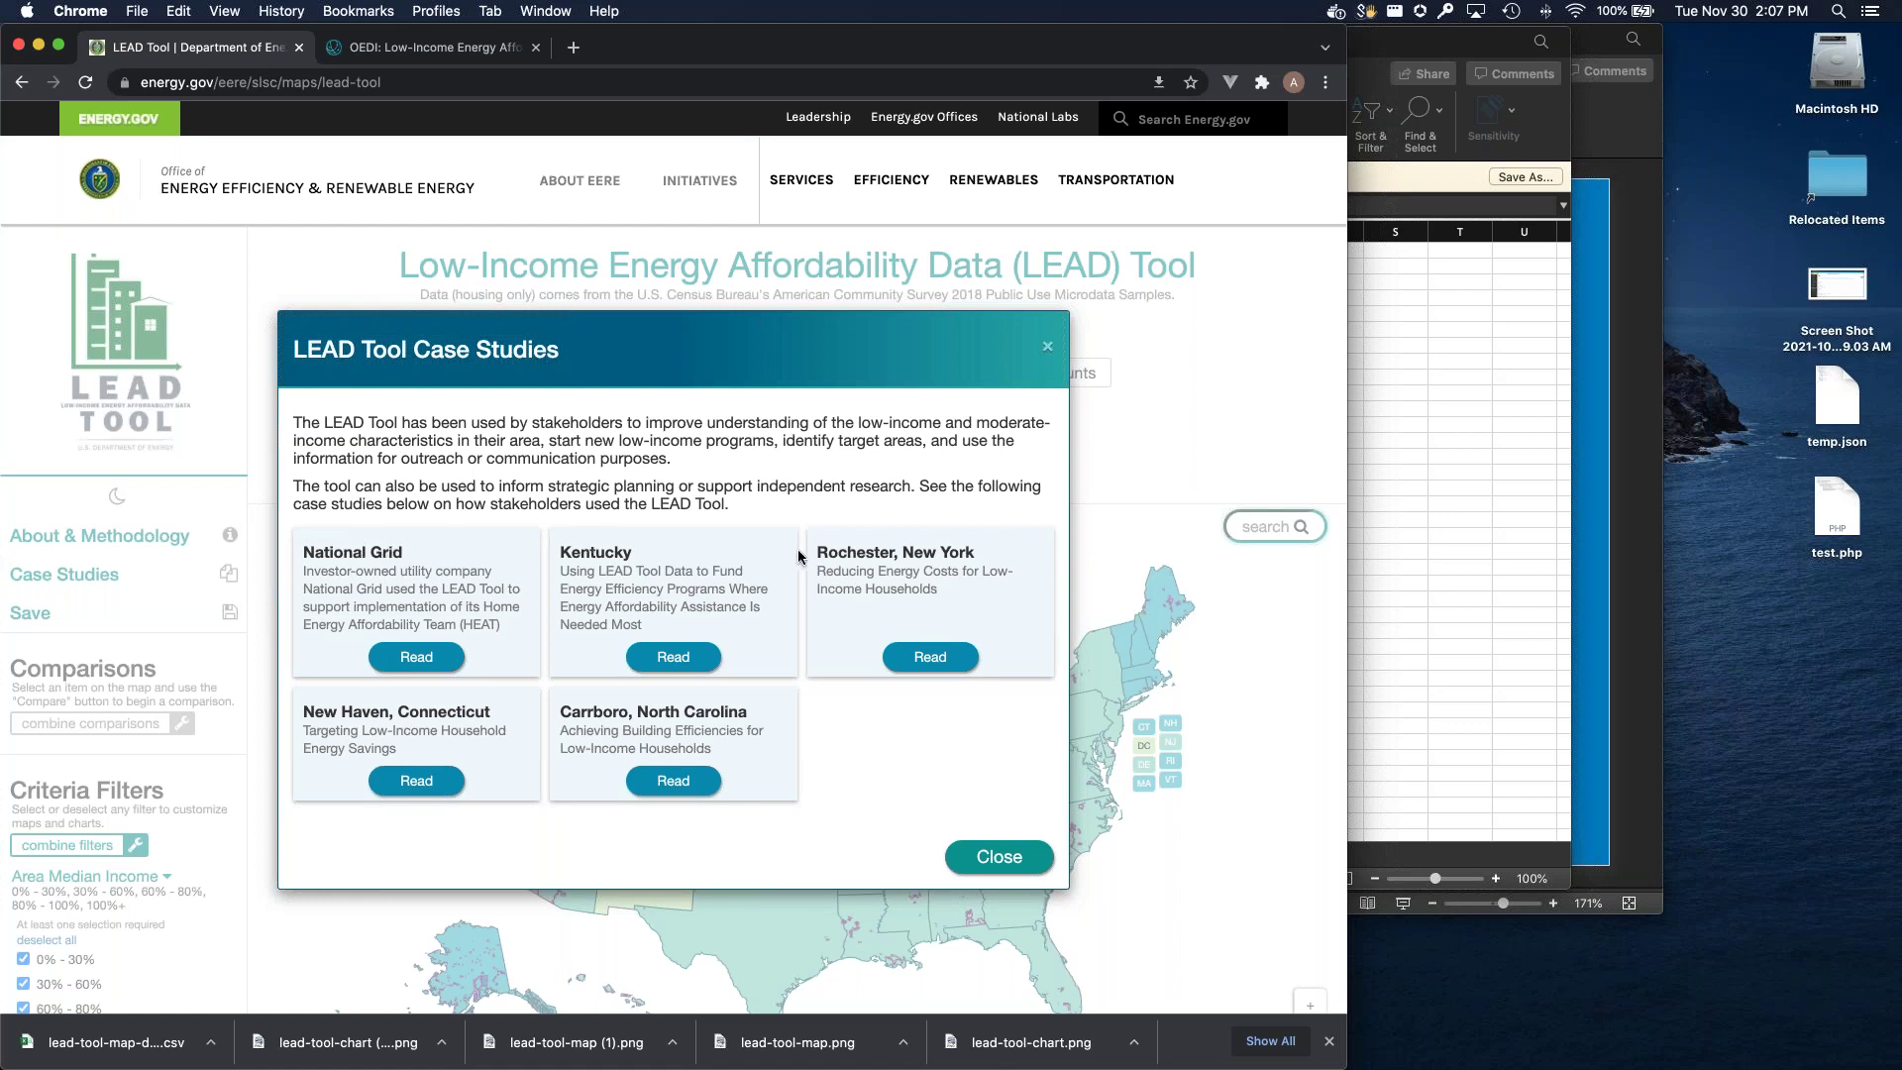
pyautogui.click(1012, 857)
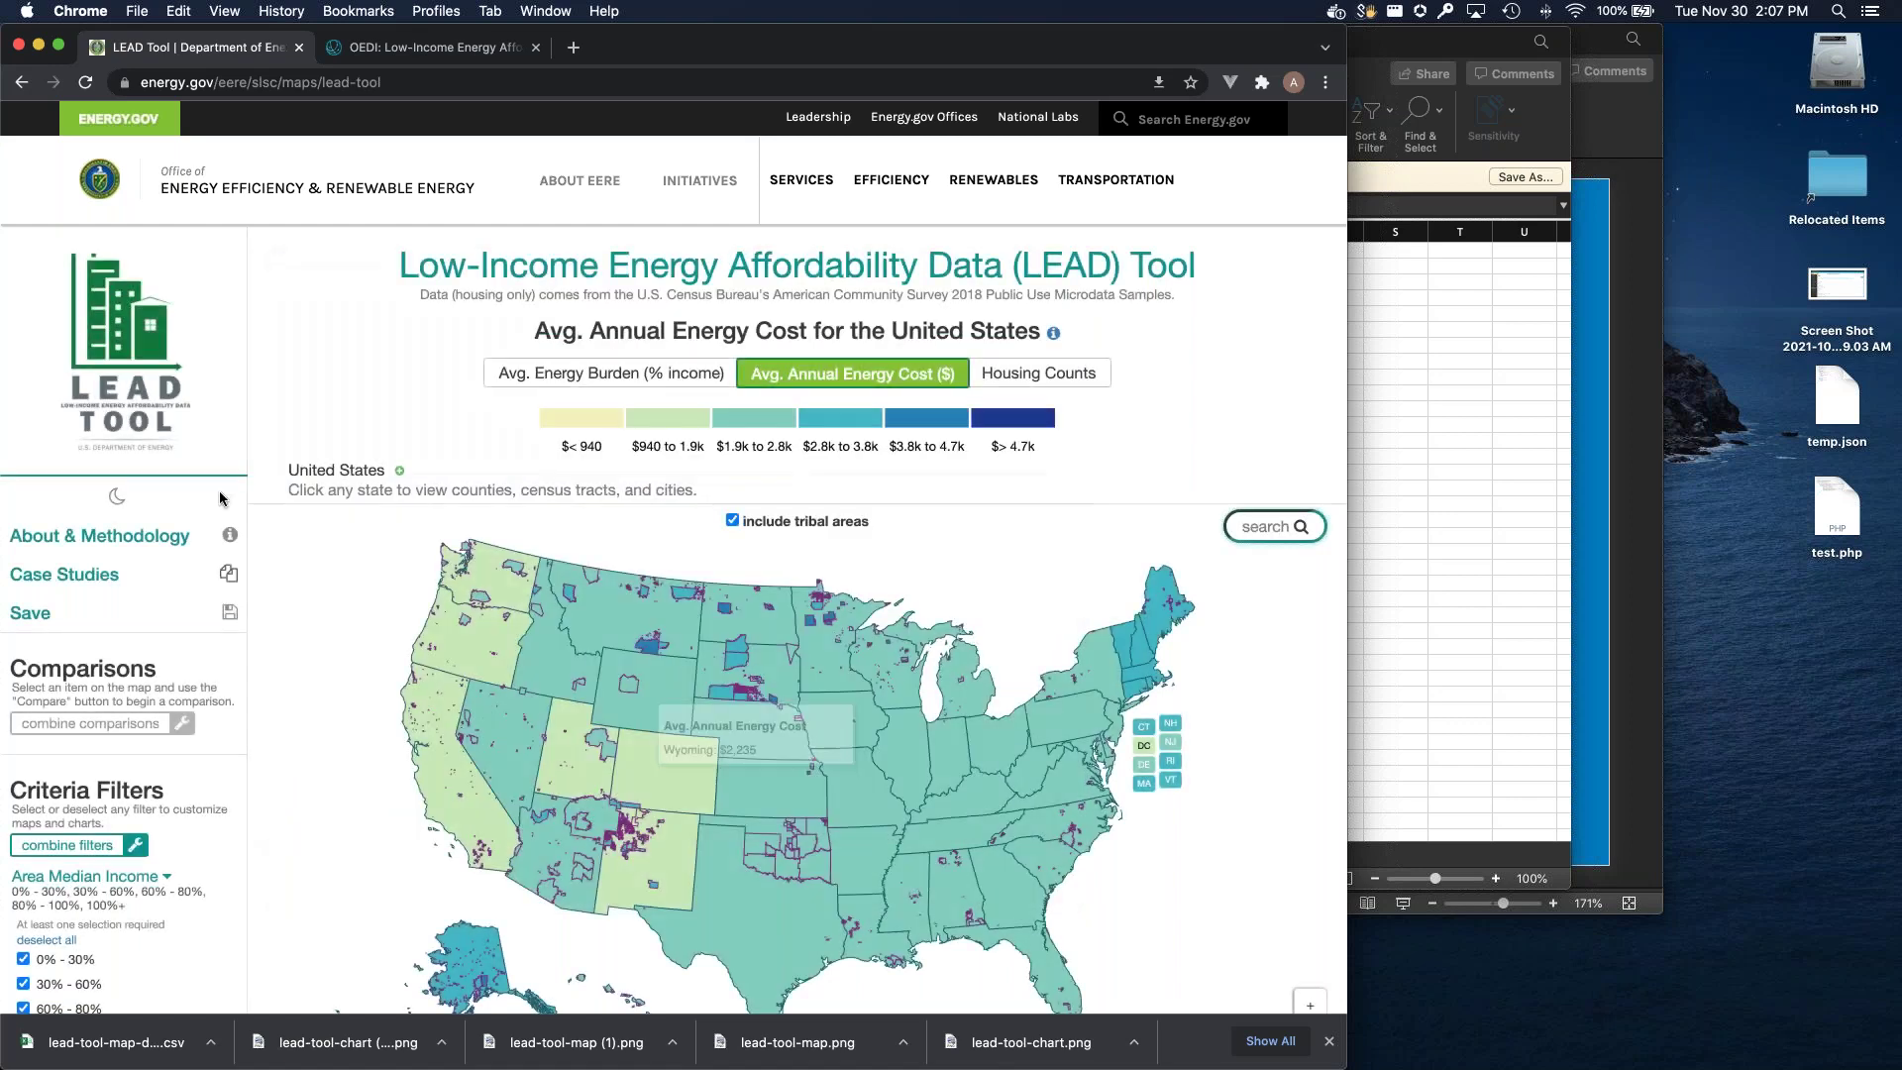
# Step: Preview the map and charts in dark mode and restore light mode
pyautogui.click(117, 501)
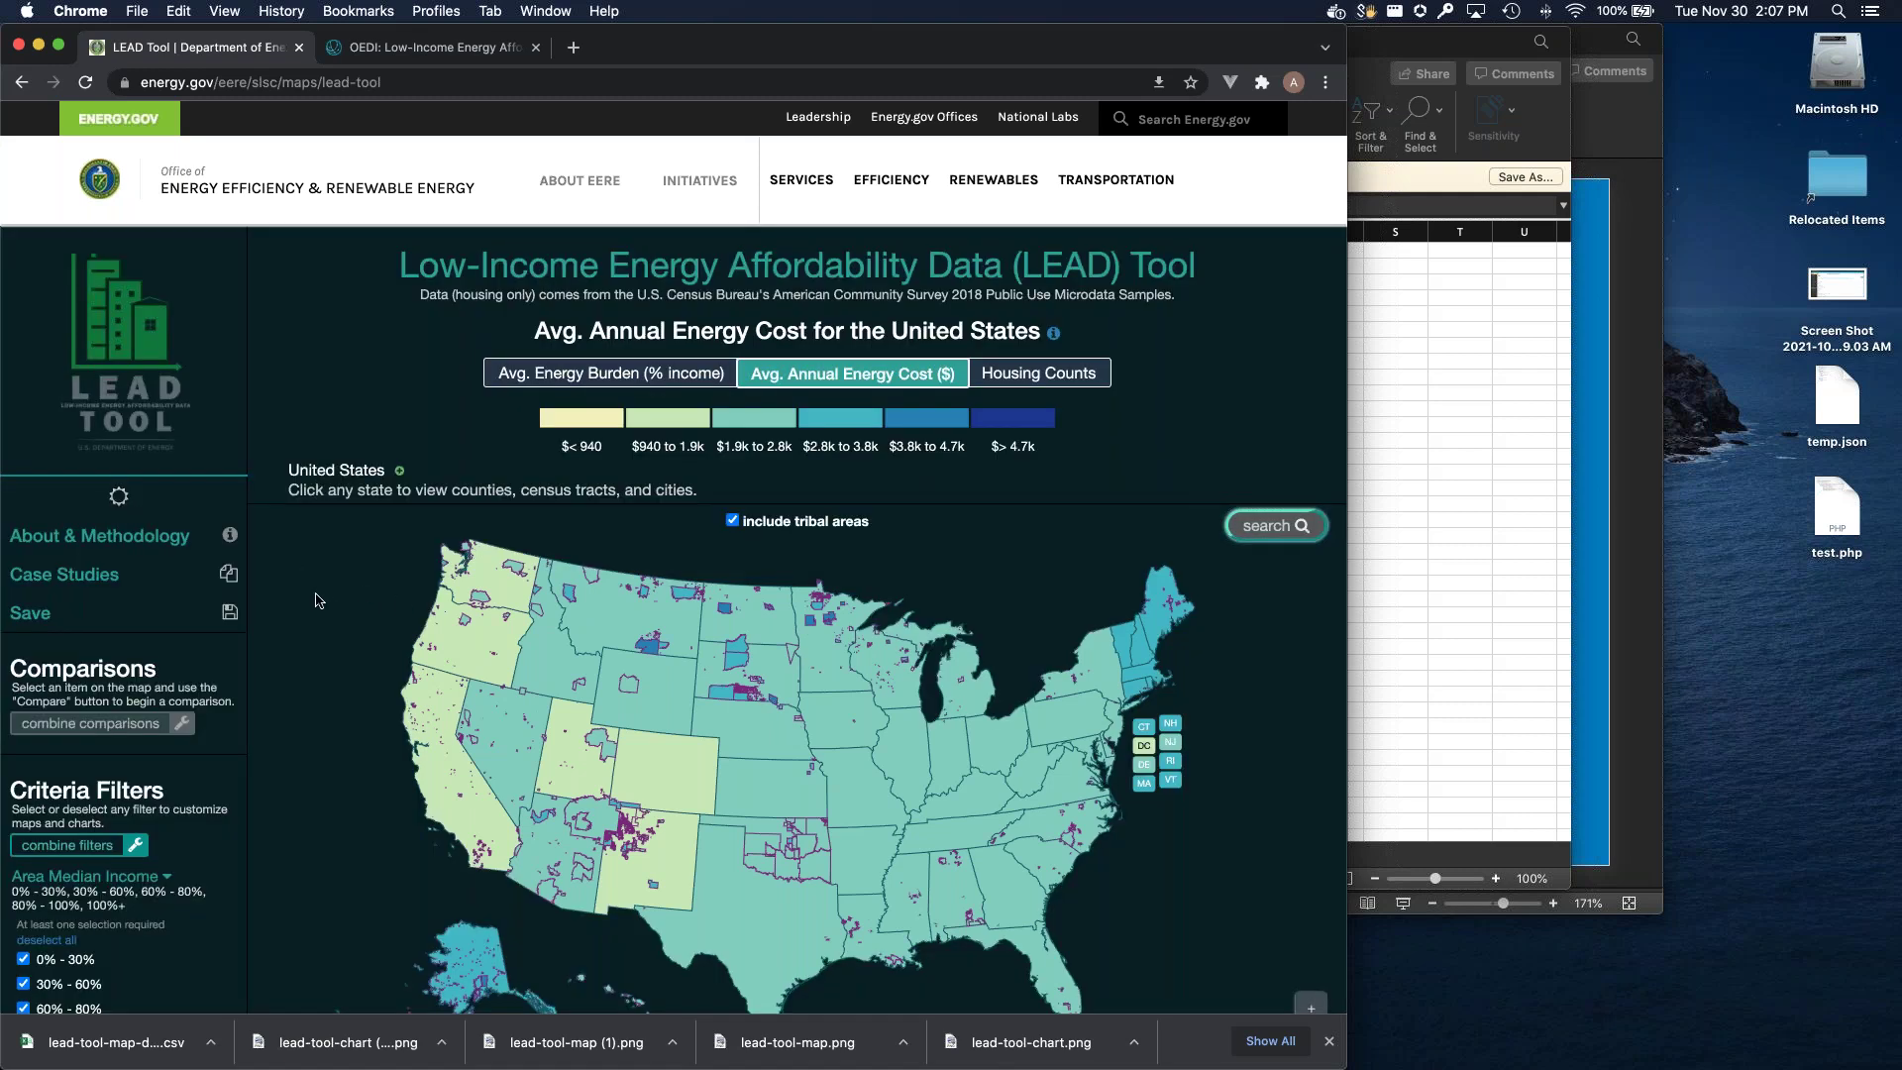
pyautogui.scroll(-2, 317, 600)
pyautogui.scroll(-8, 317, 600)
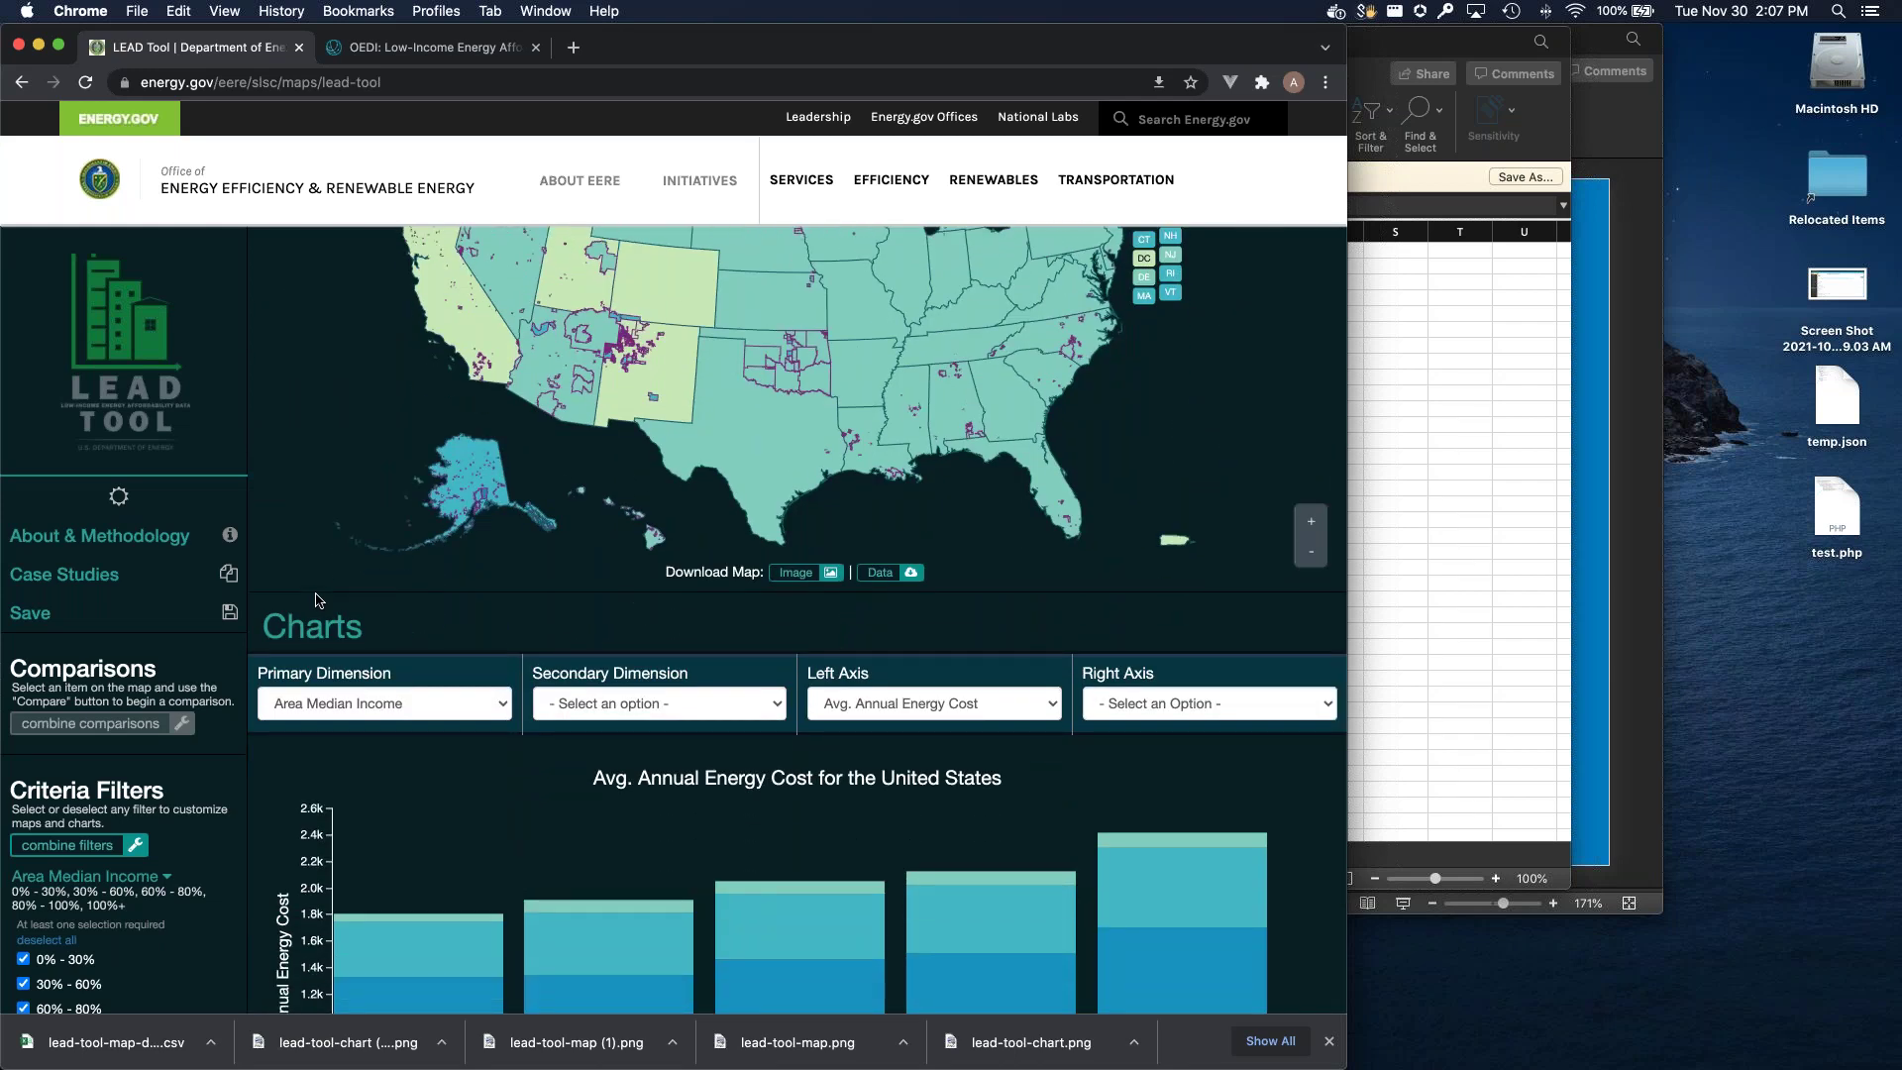
pyautogui.scroll(10, 317, 600)
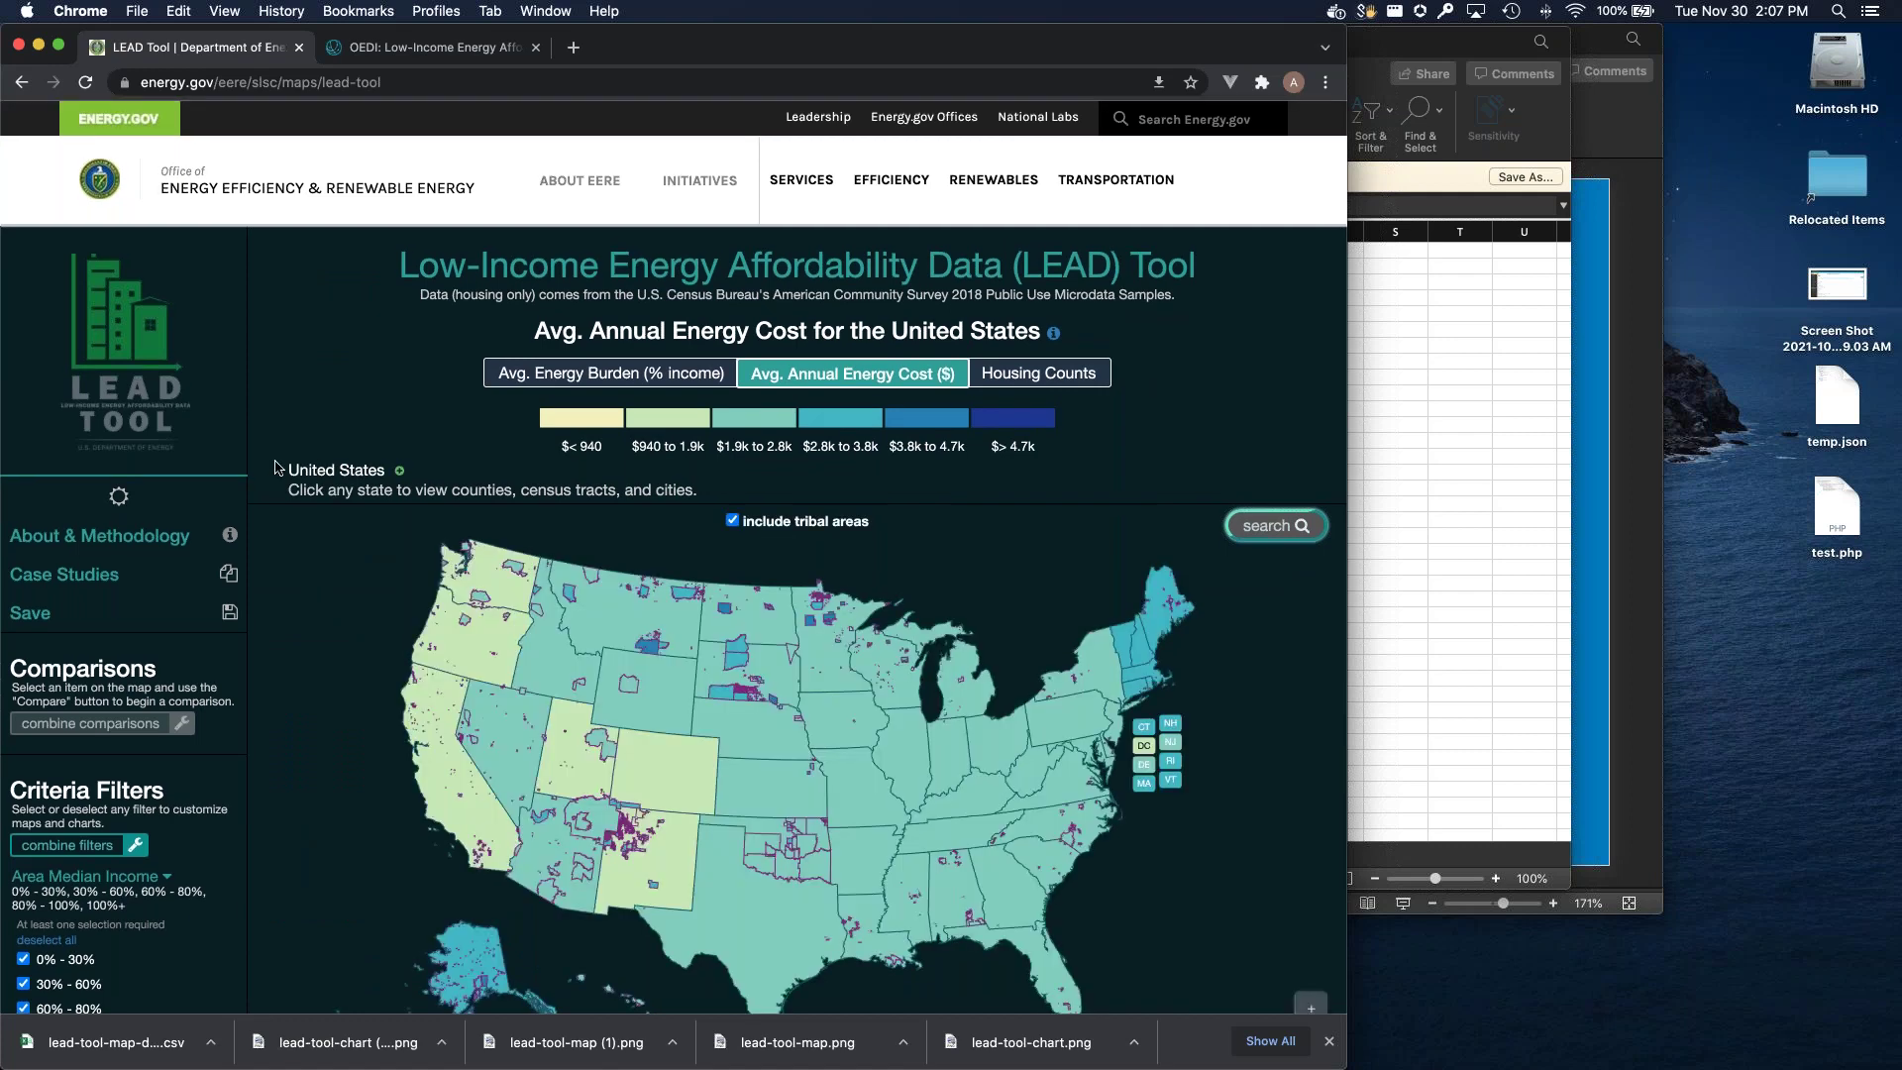
pyautogui.click(119, 497)
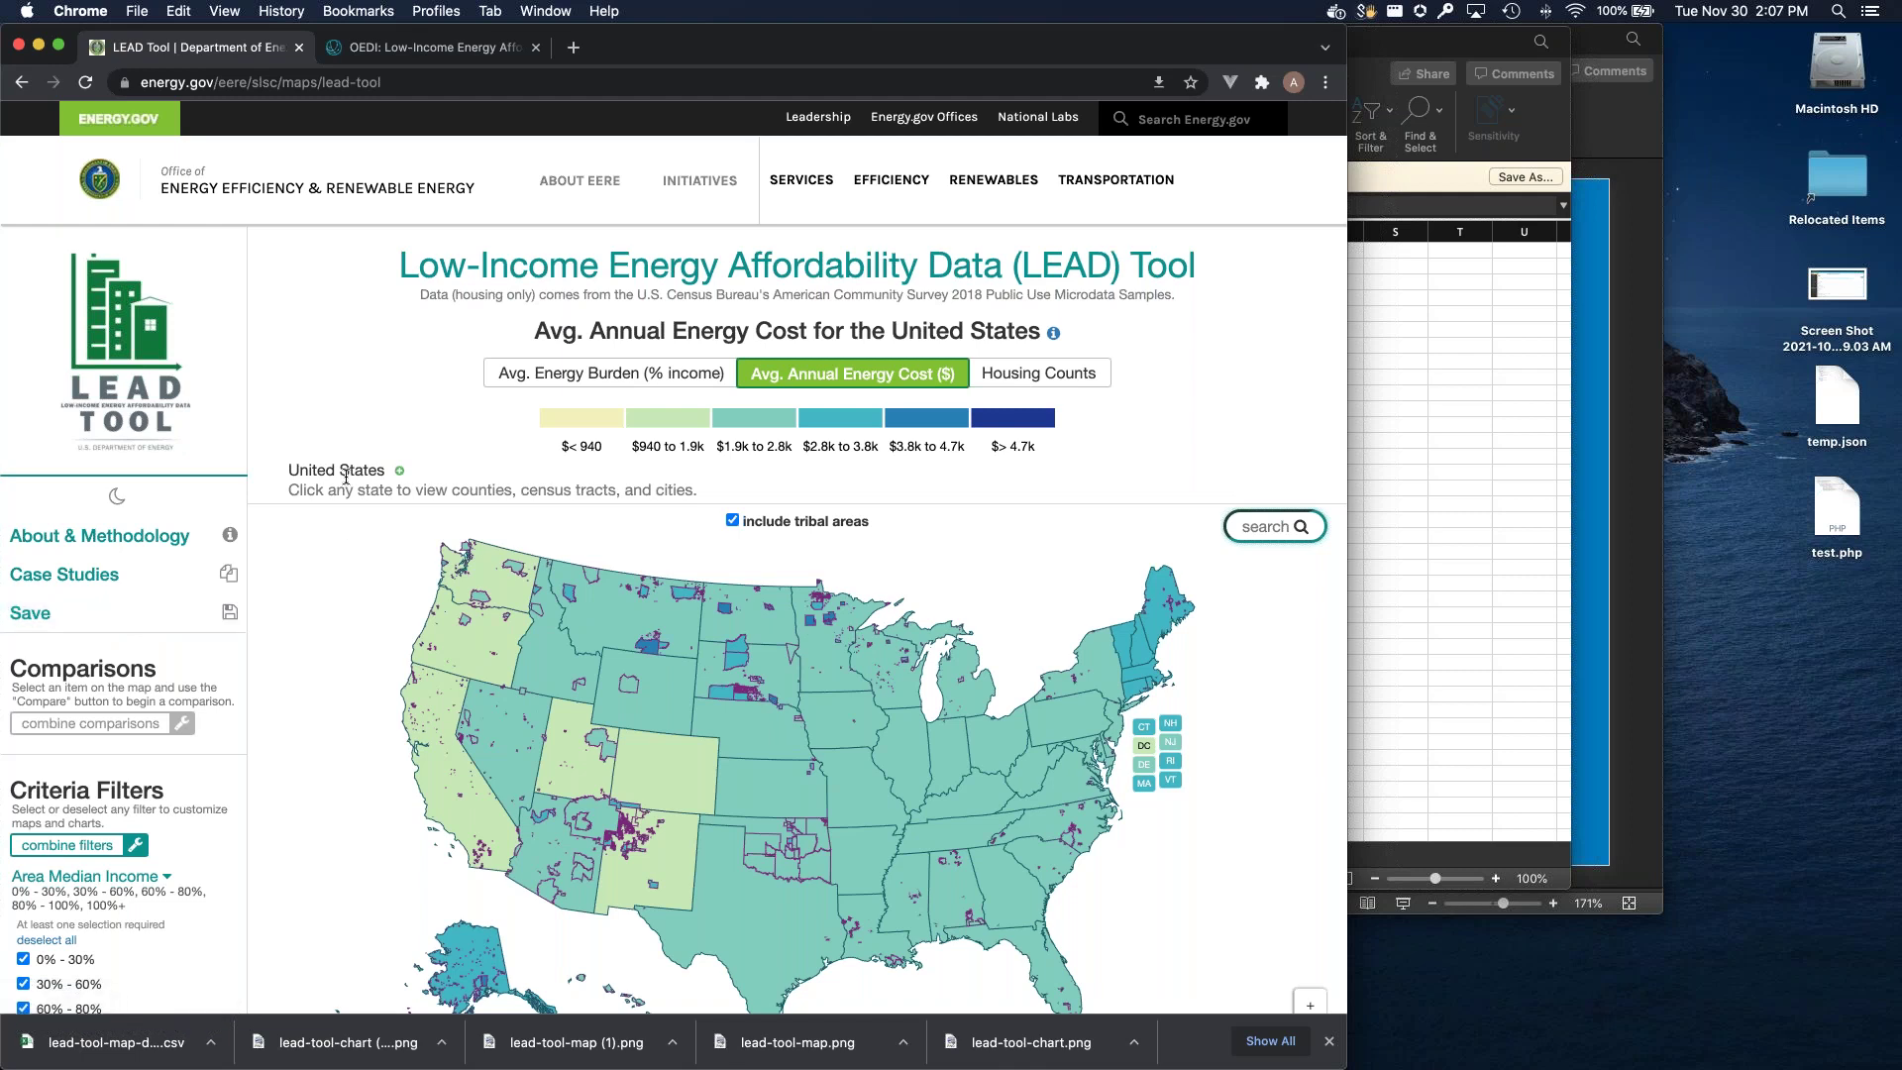
# Step: Select the Navajo Nation Reservation on the map and add it to the comparisons
pyautogui.scroll(-5, 346, 476)
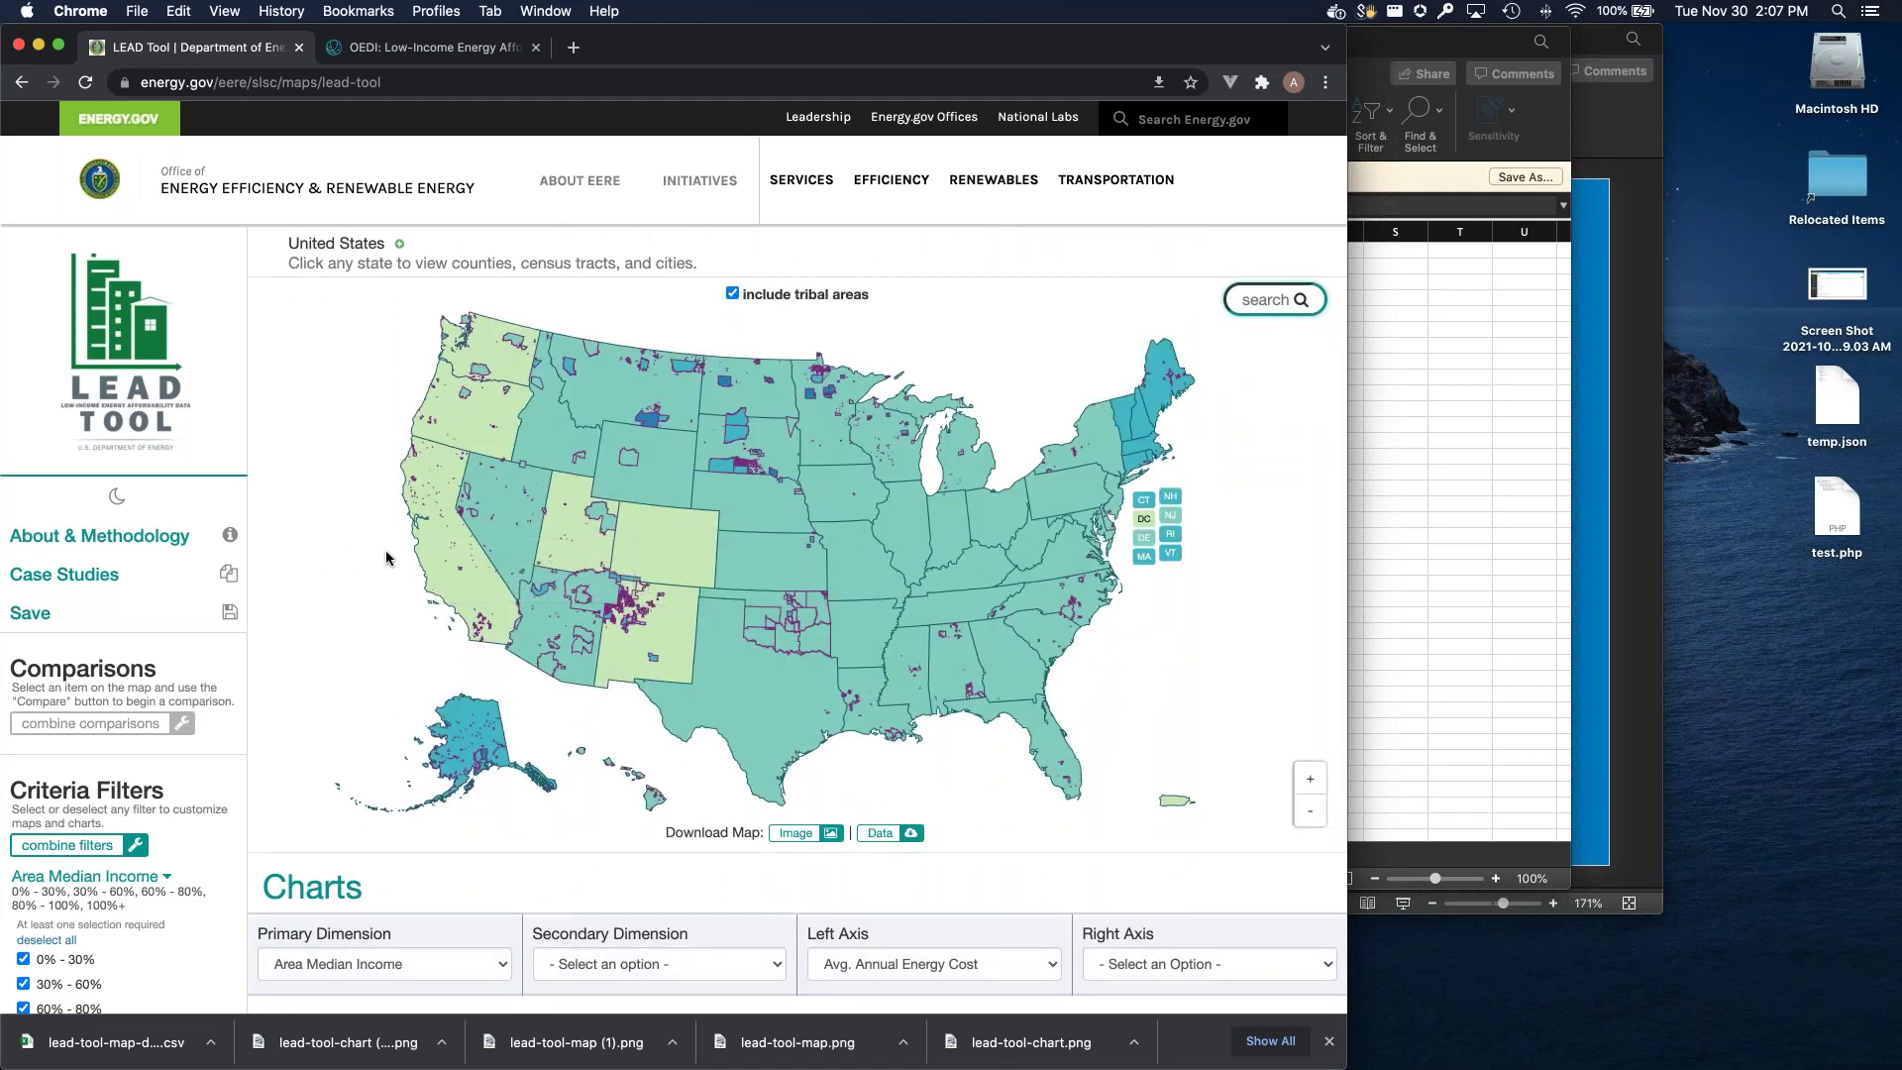
pyautogui.scroll(-1, 386, 558)
pyautogui.moveTo(644, 542)
pyautogui.moveTo(603, 571)
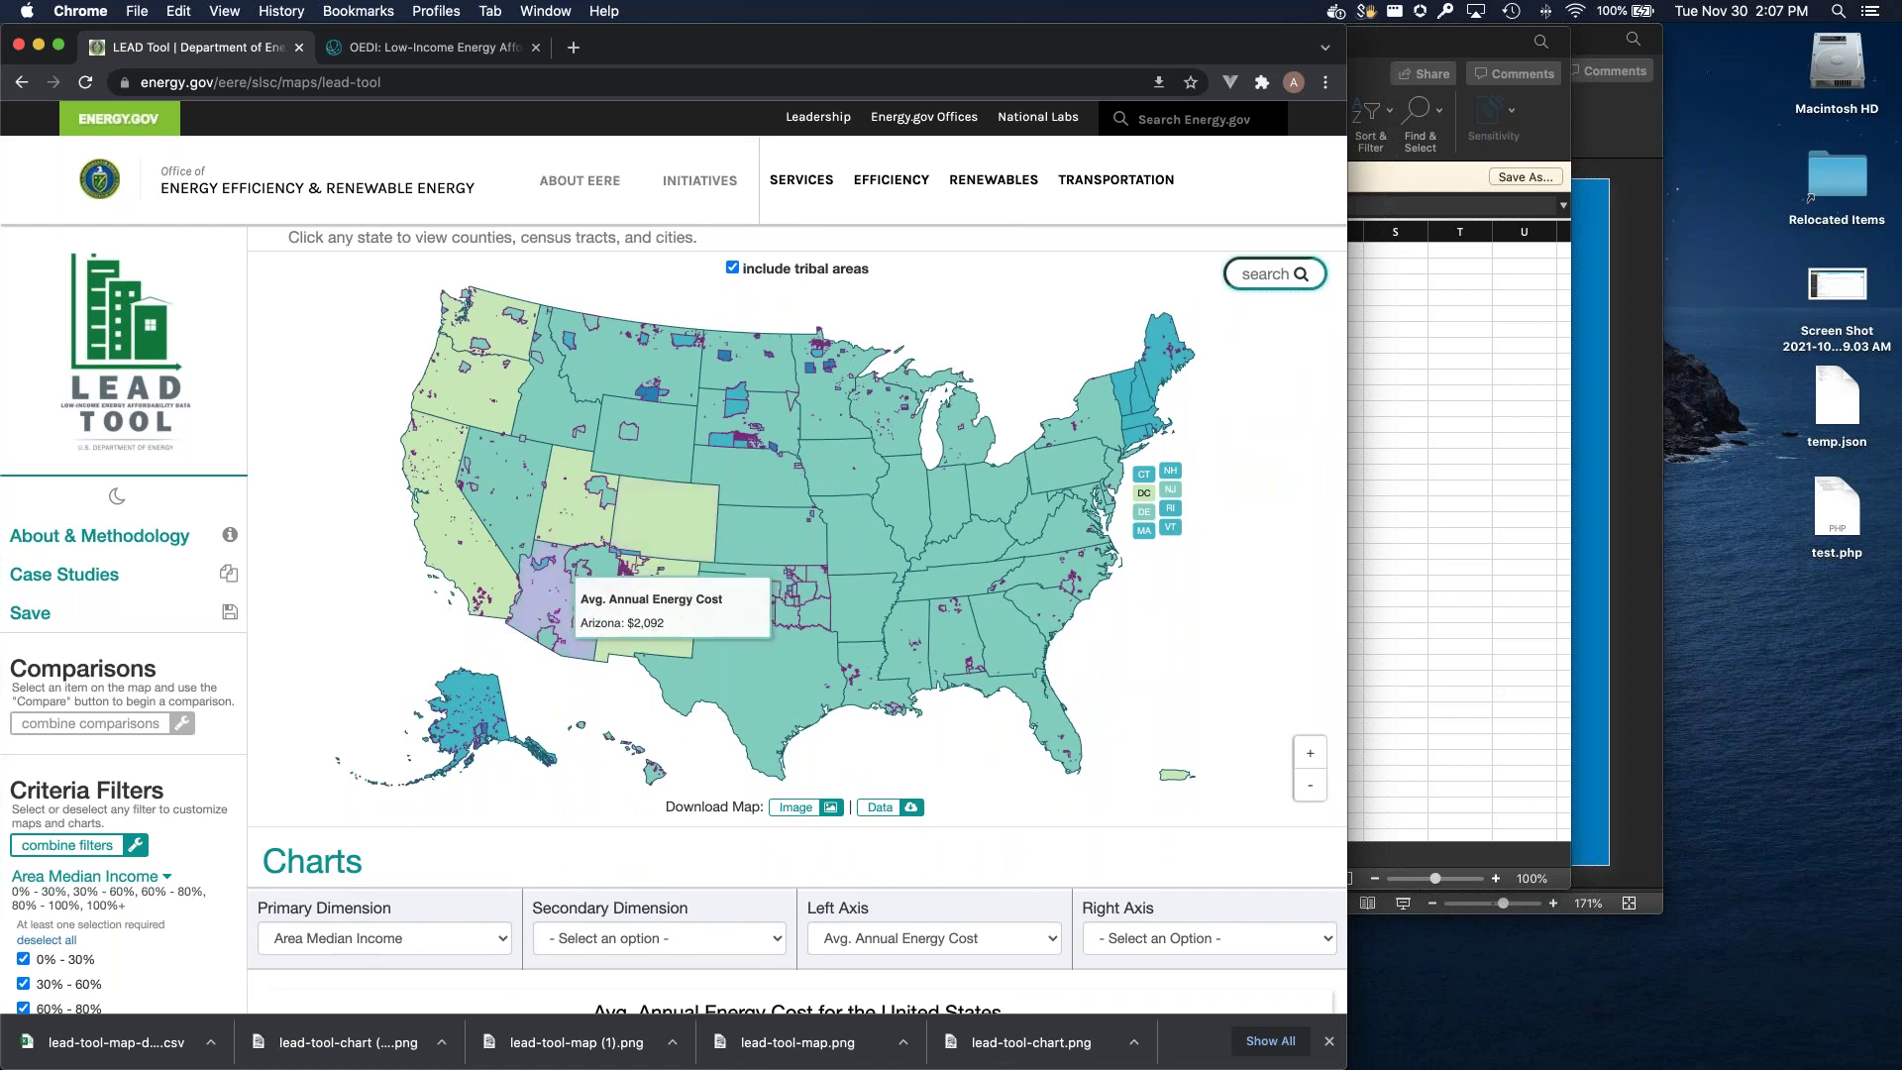
pyautogui.click(602, 571)
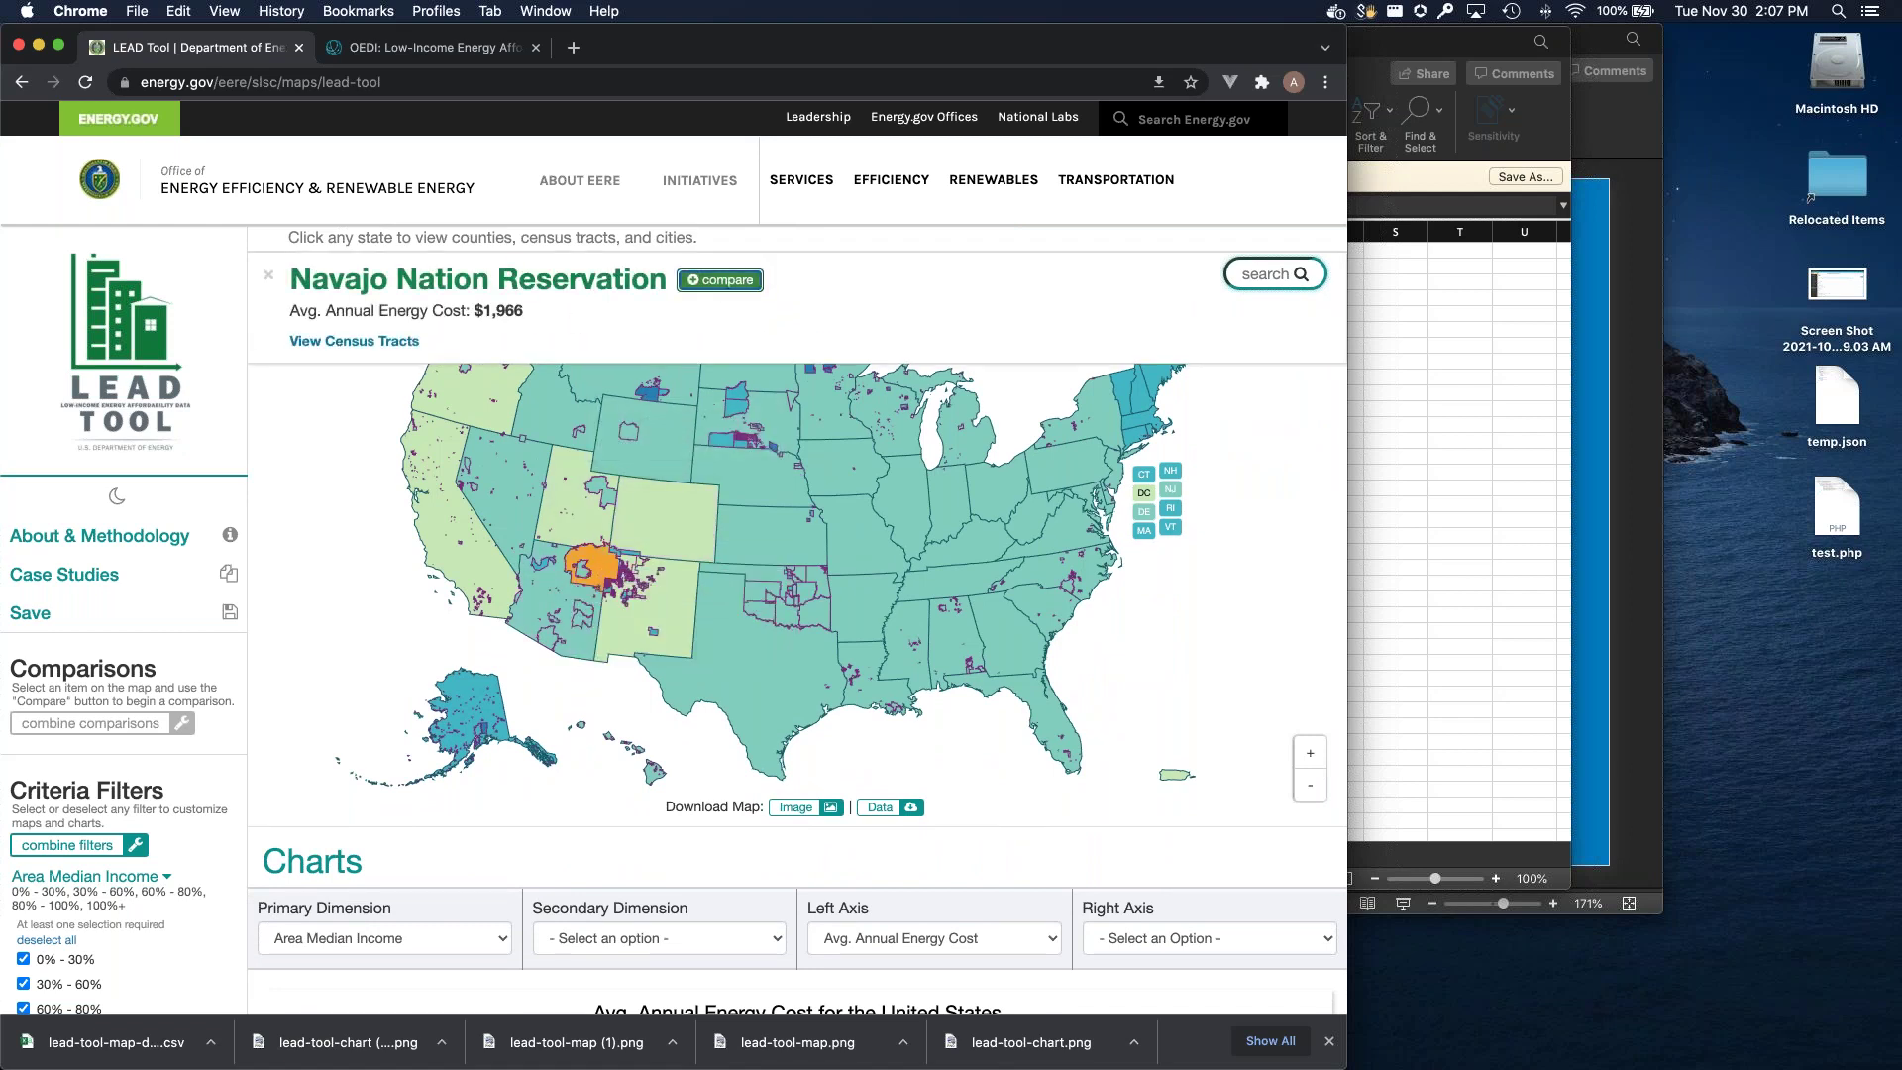
pyautogui.click(713, 290)
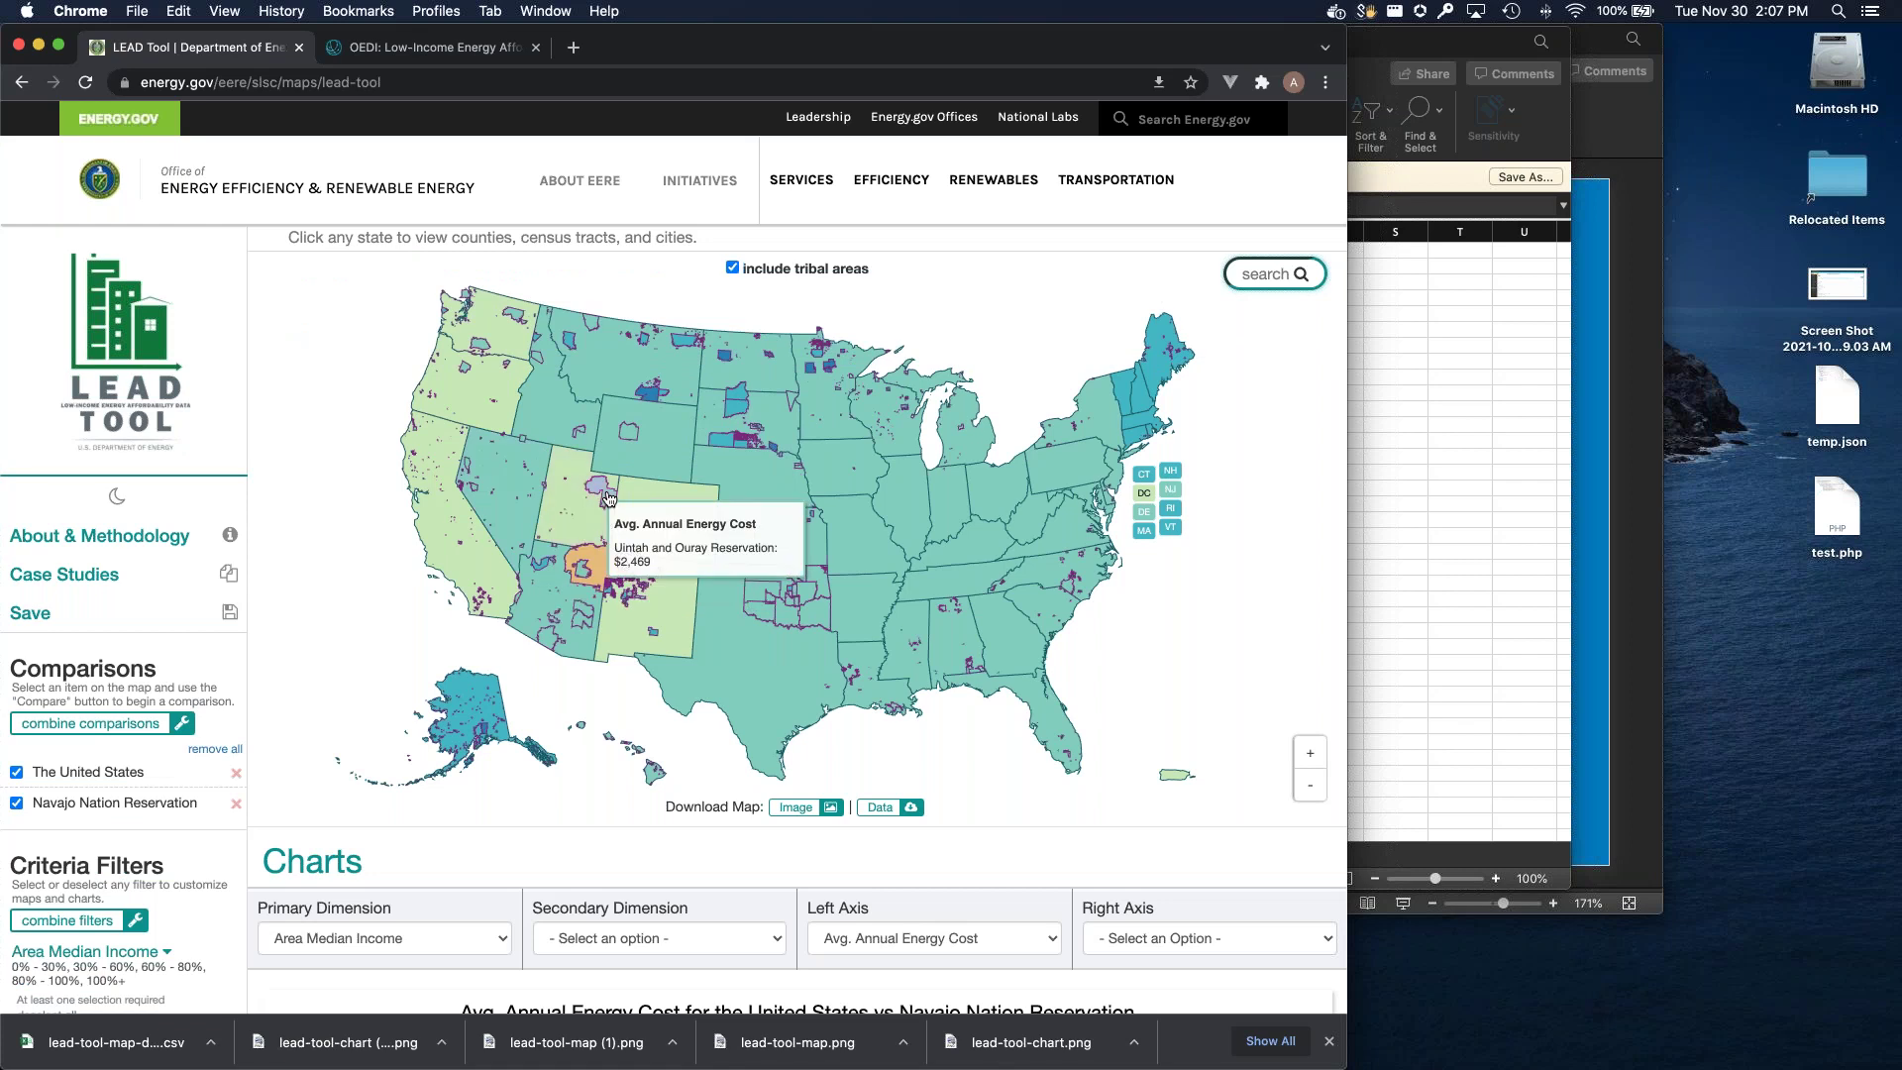
# Step: Select the Uintah and Ouray Reservation on the map and add it to the comparisons
pyautogui.moveTo(485, 343)
pyautogui.moveTo(611, 501)
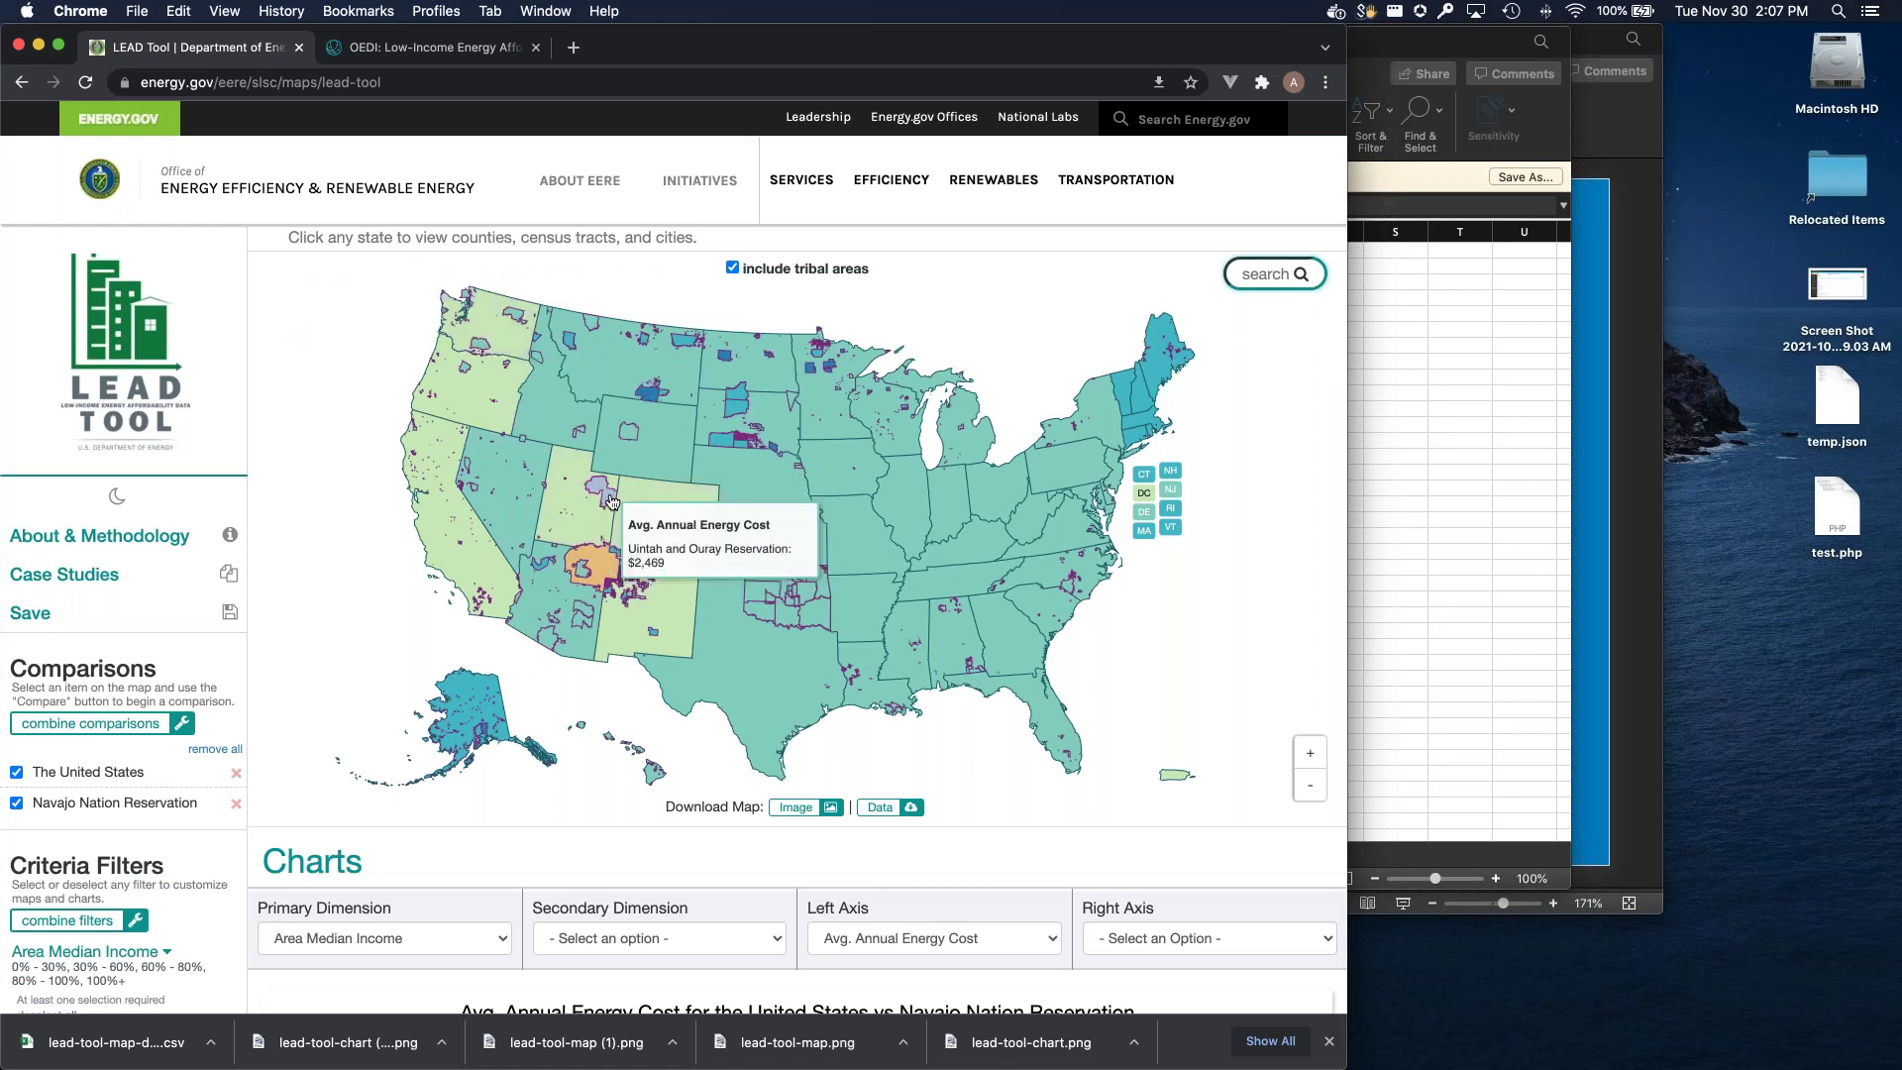
pyautogui.scroll(3, 611, 501)
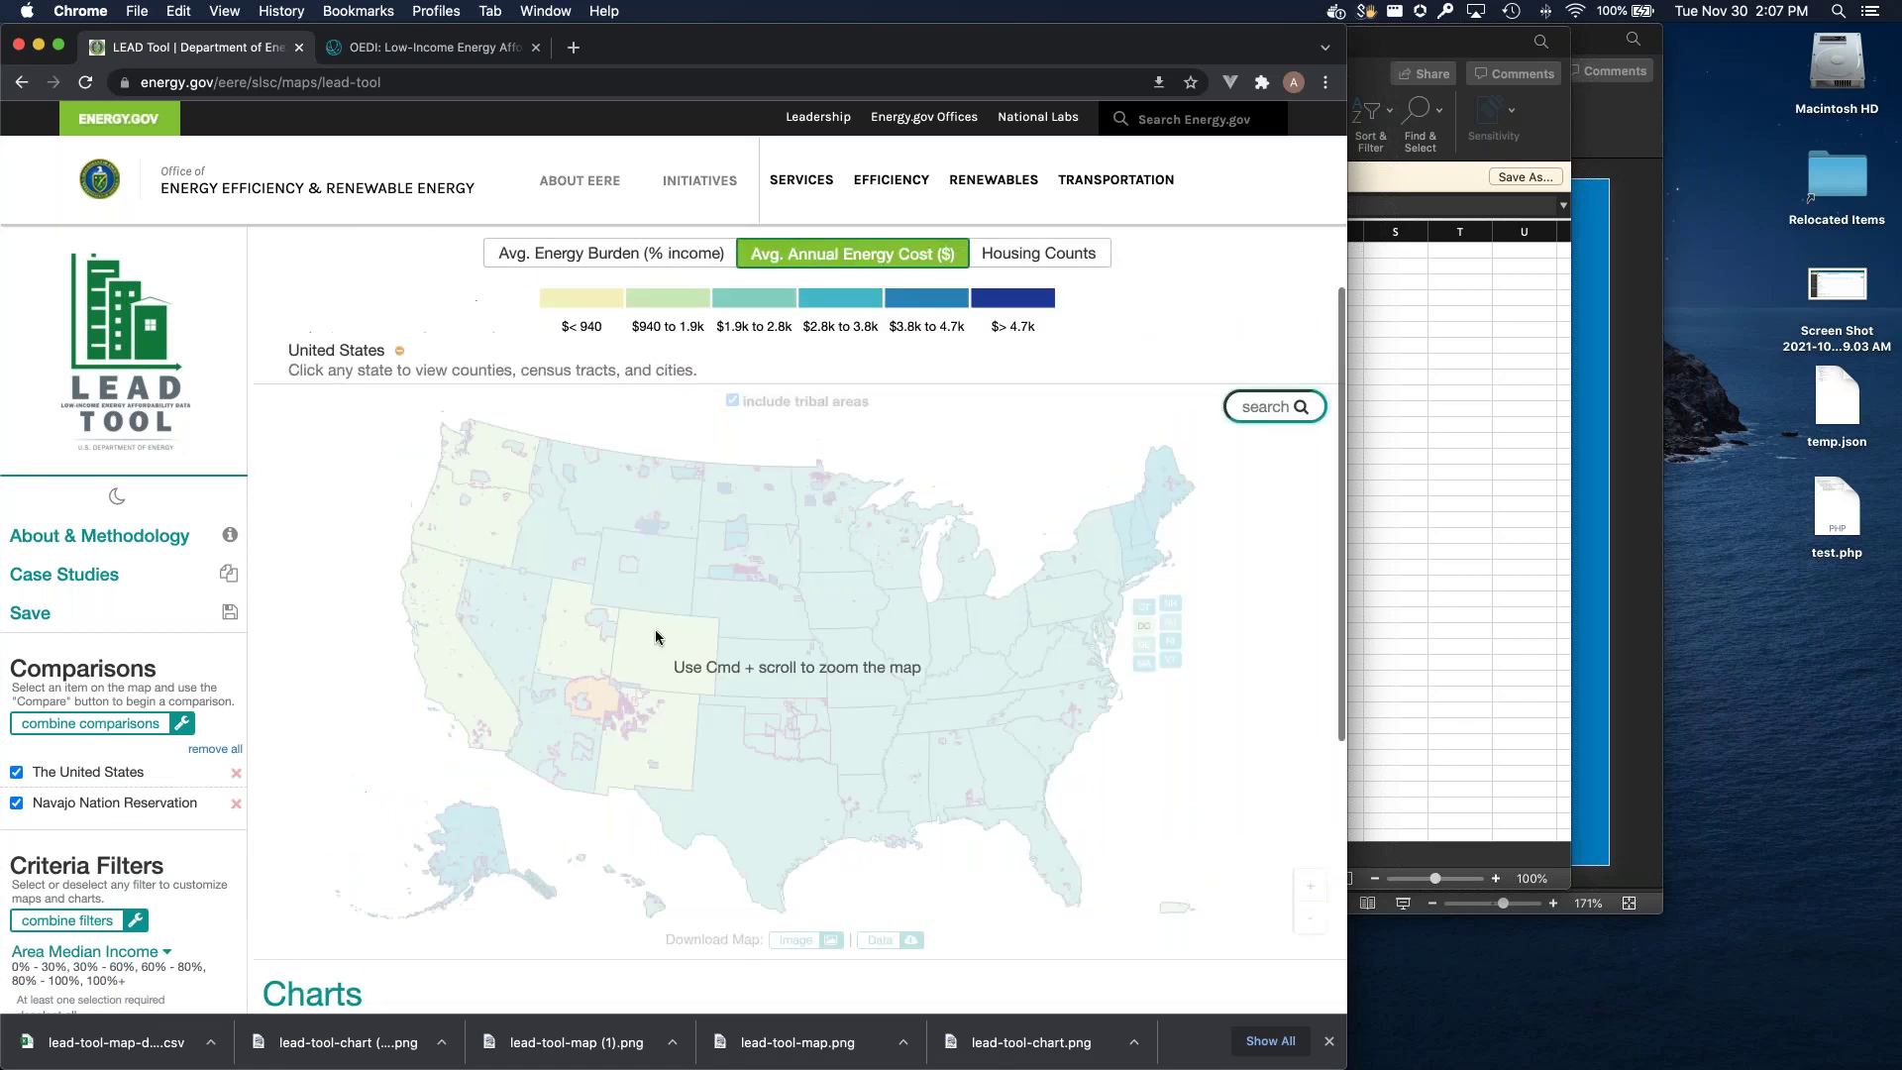
pyautogui.click(602, 622)
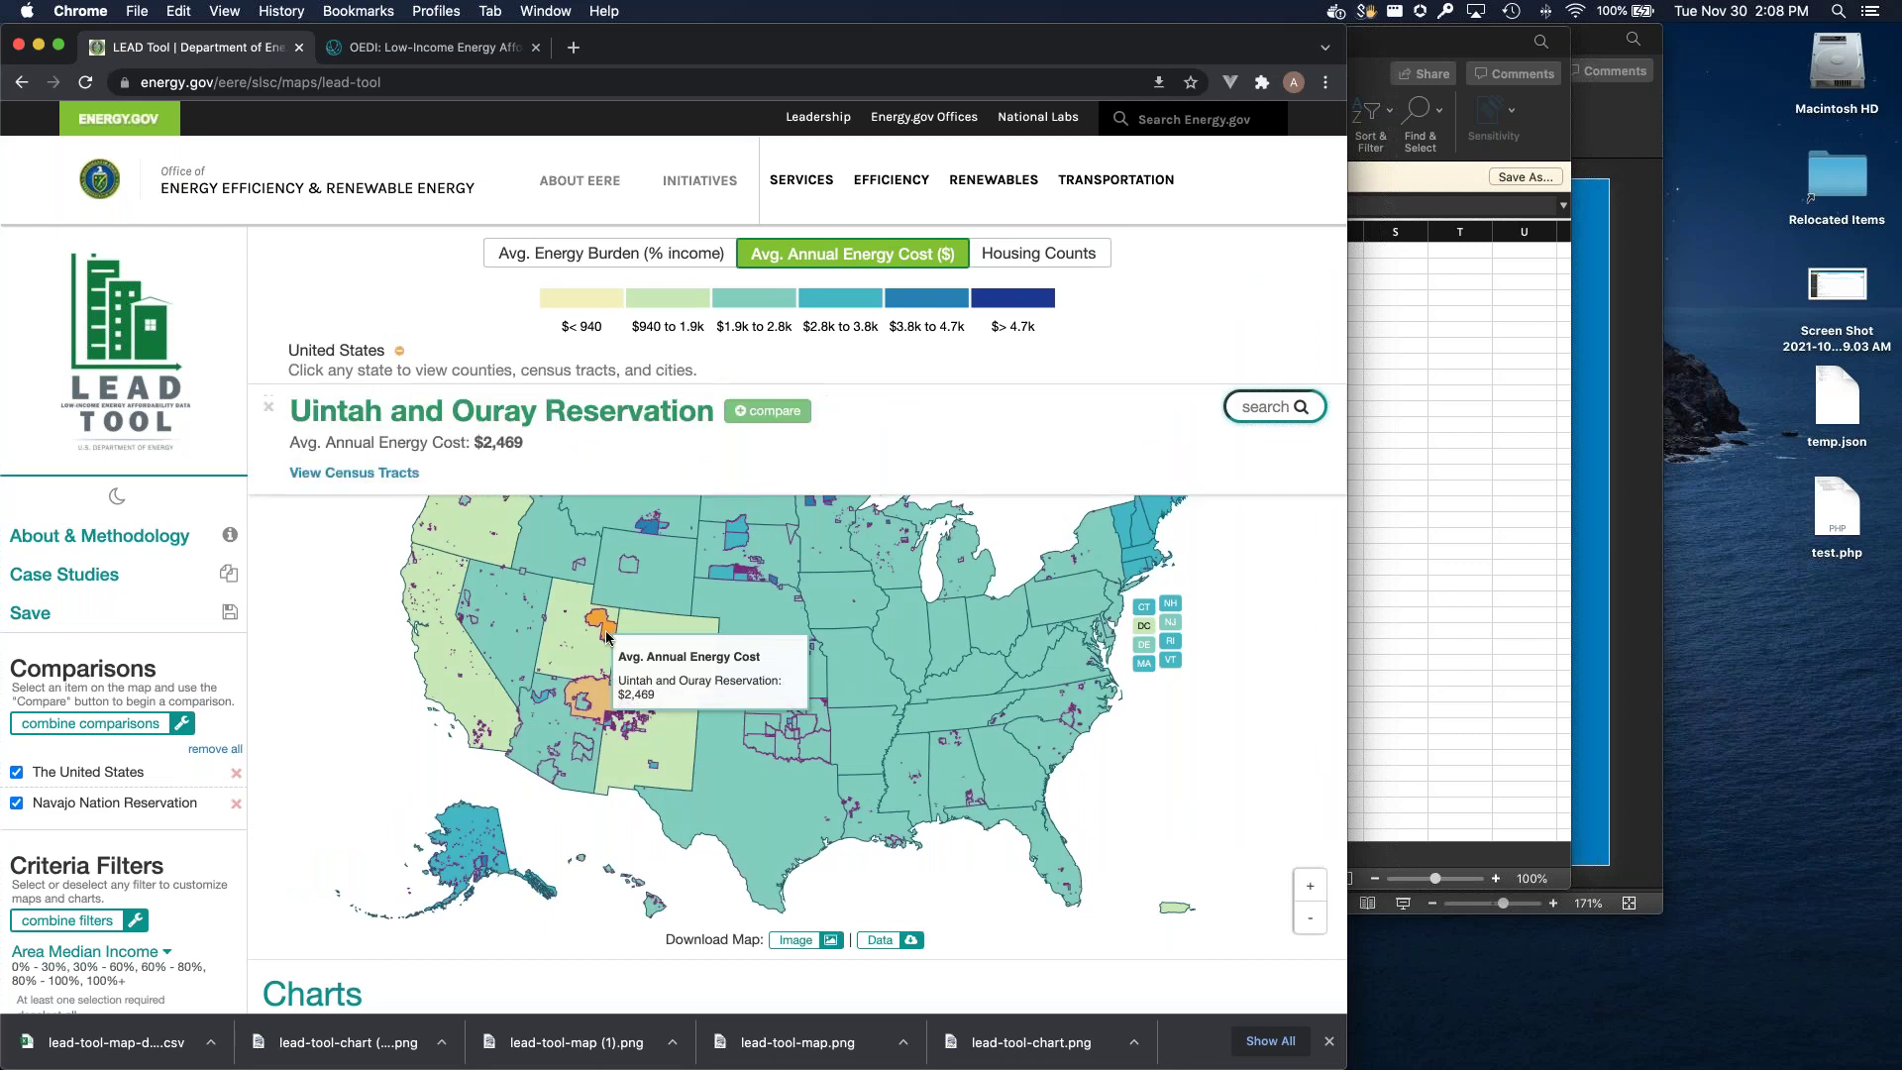
pyautogui.click(766, 413)
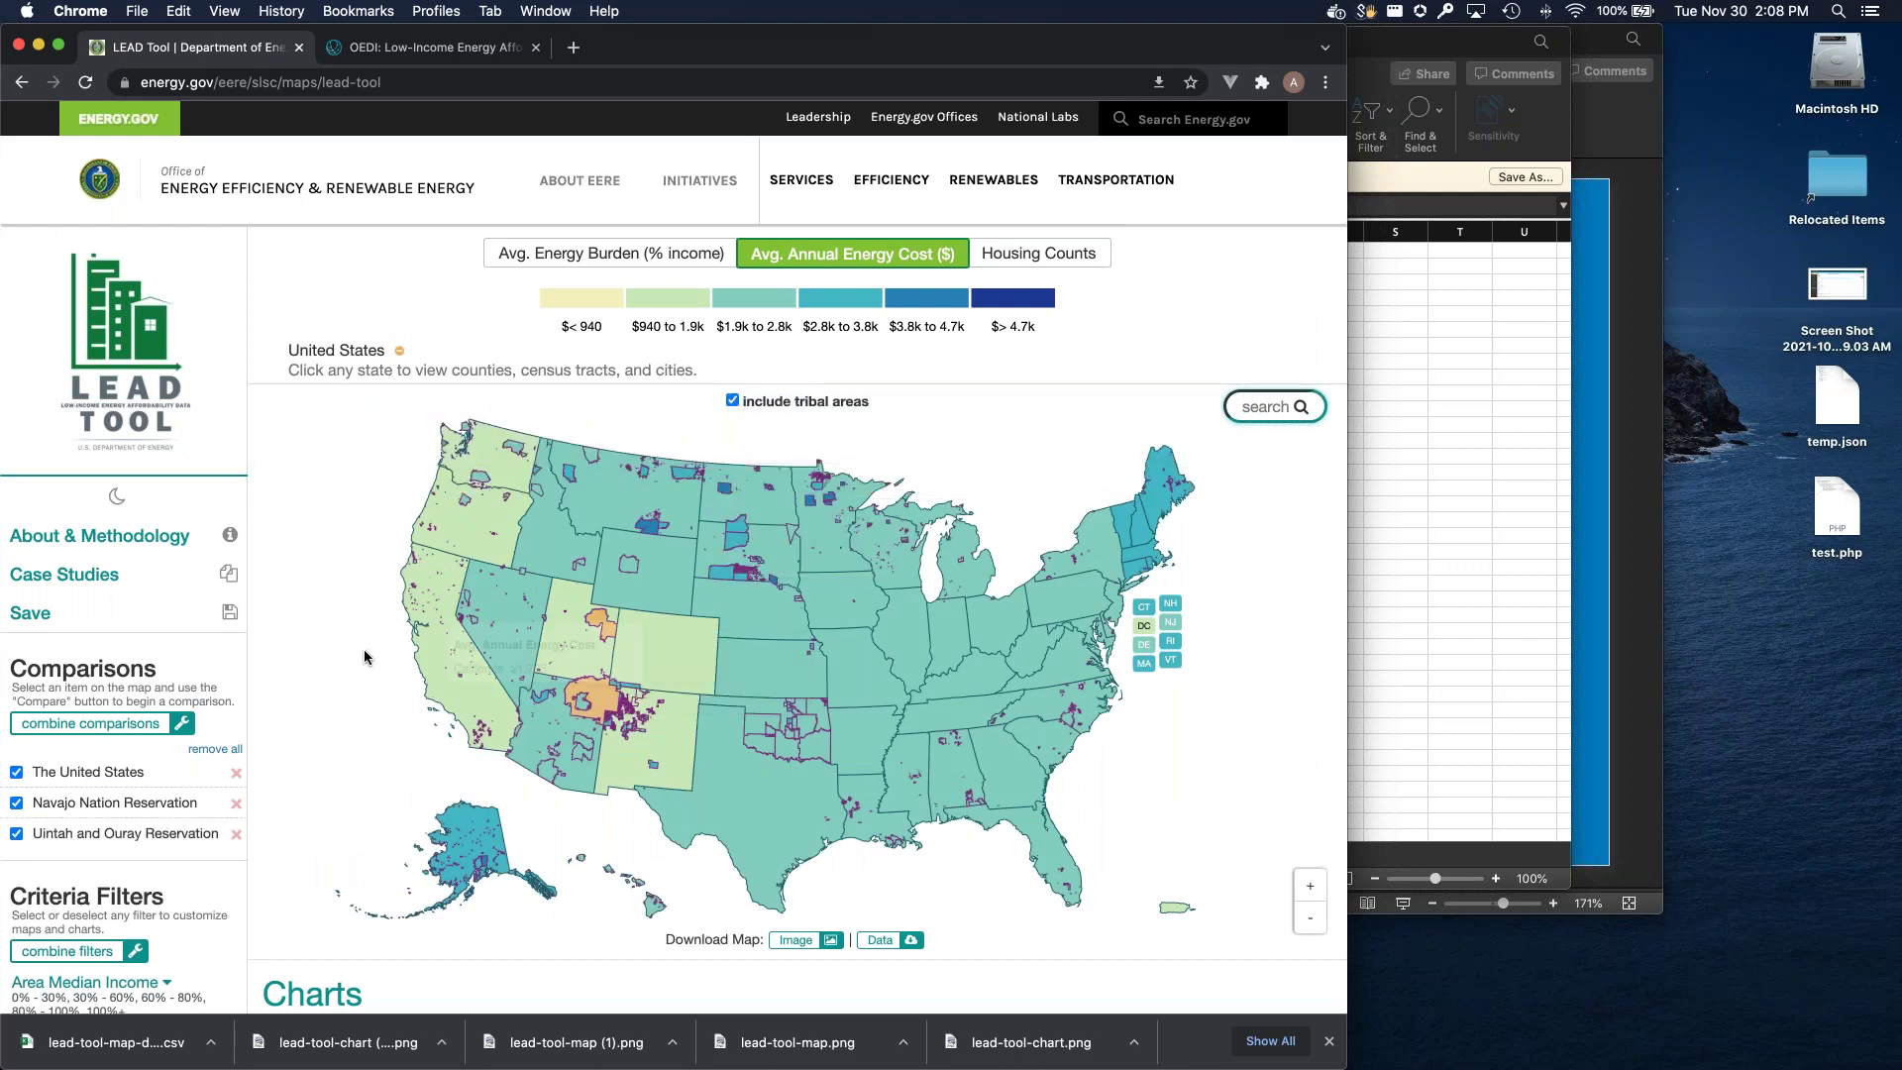
# Step: Select the San Carlos Reservation in Arizona and show its census tracts on the map
pyautogui.scroll(-6, 357, 683)
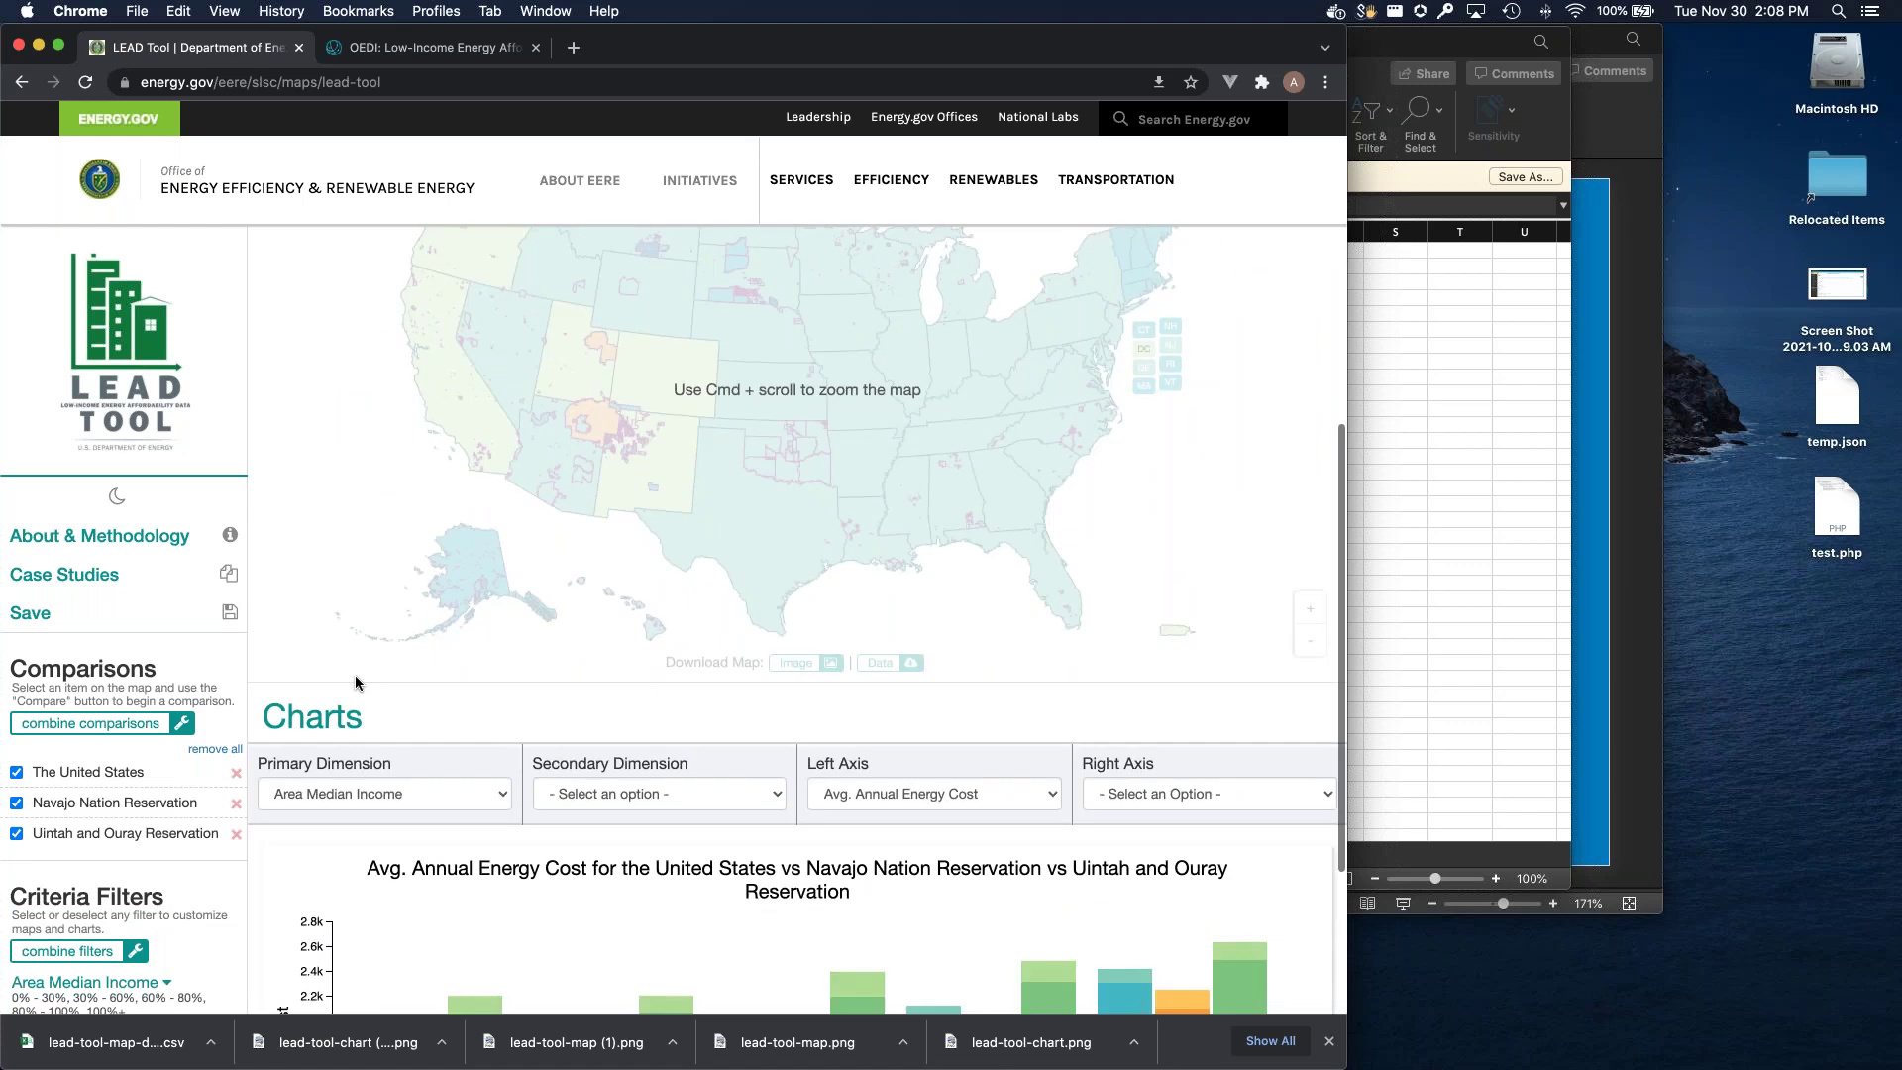
pyautogui.click(580, 481)
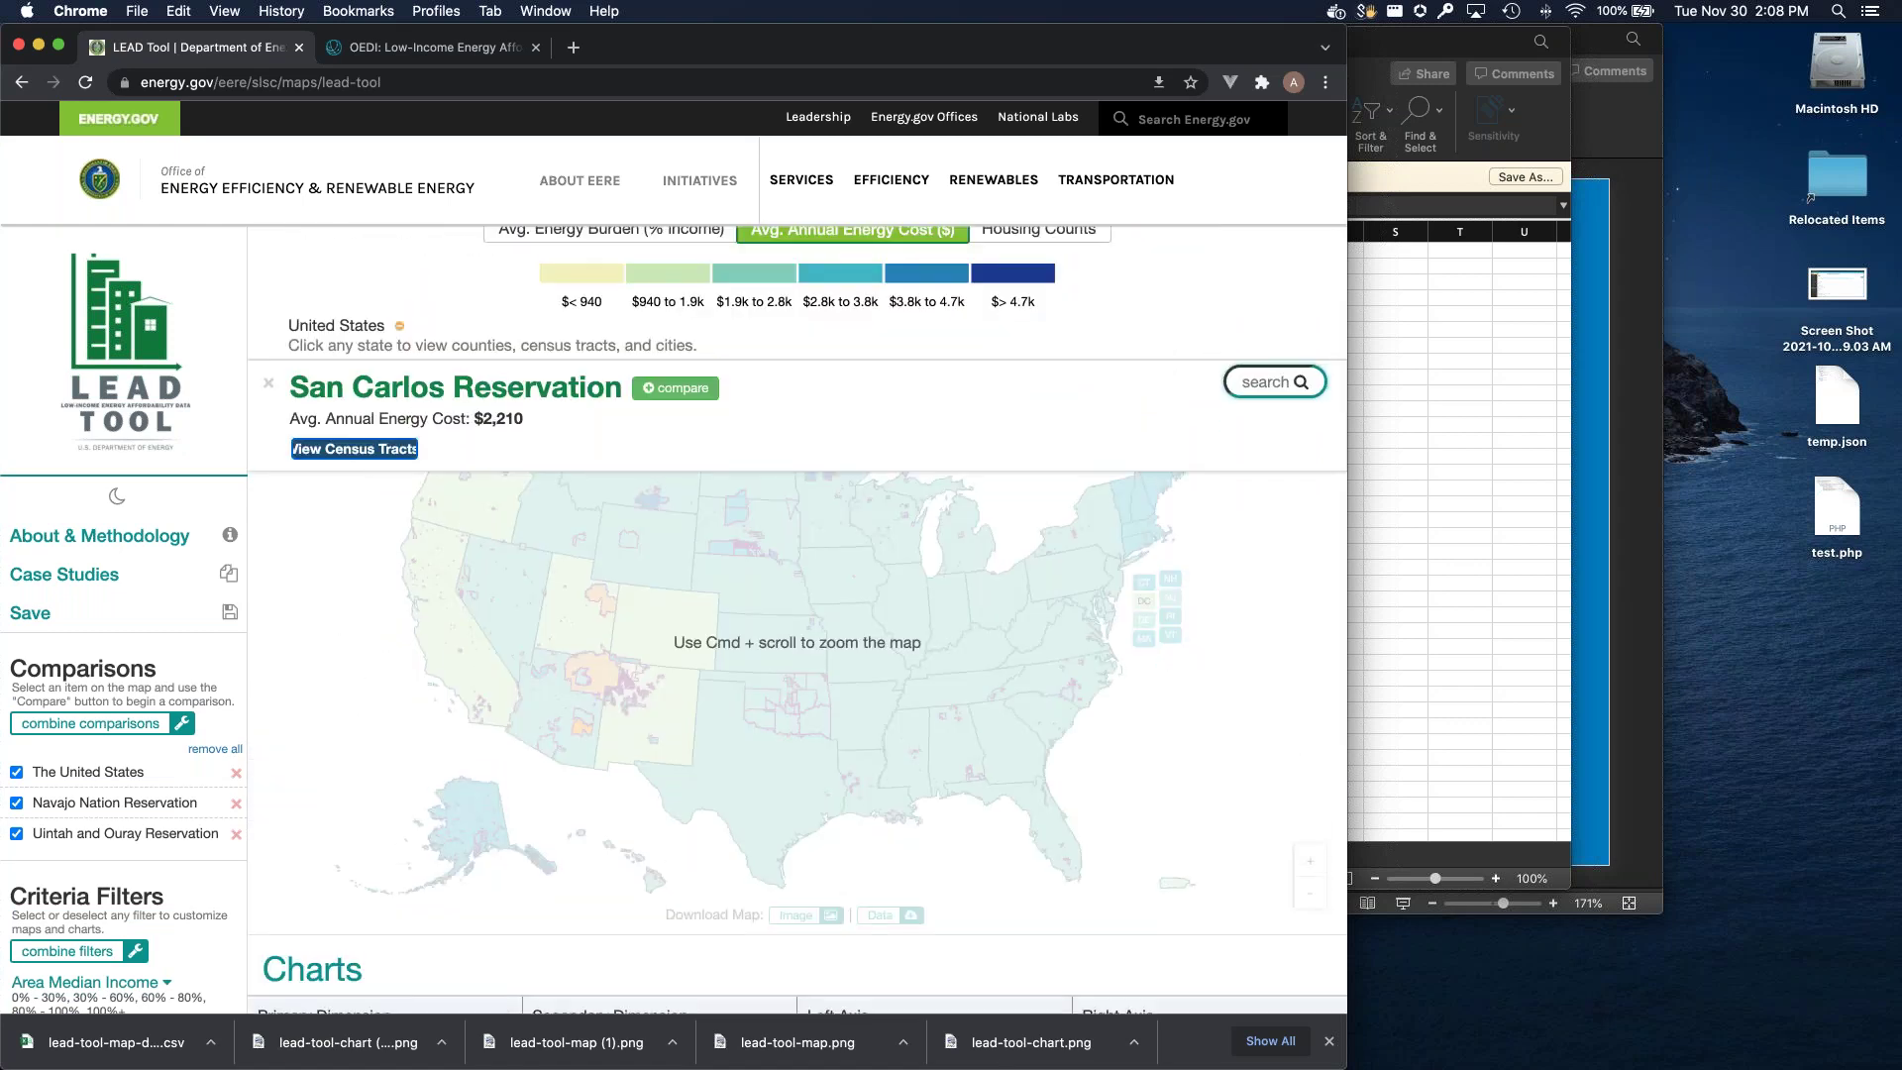
pyautogui.click(374, 458)
# Step: Combine the Navajo Nation and Uintah and Ouray Reservation comparisons into one group named Tribal Nations and save it
pyautogui.scroll(-10, 418, 580)
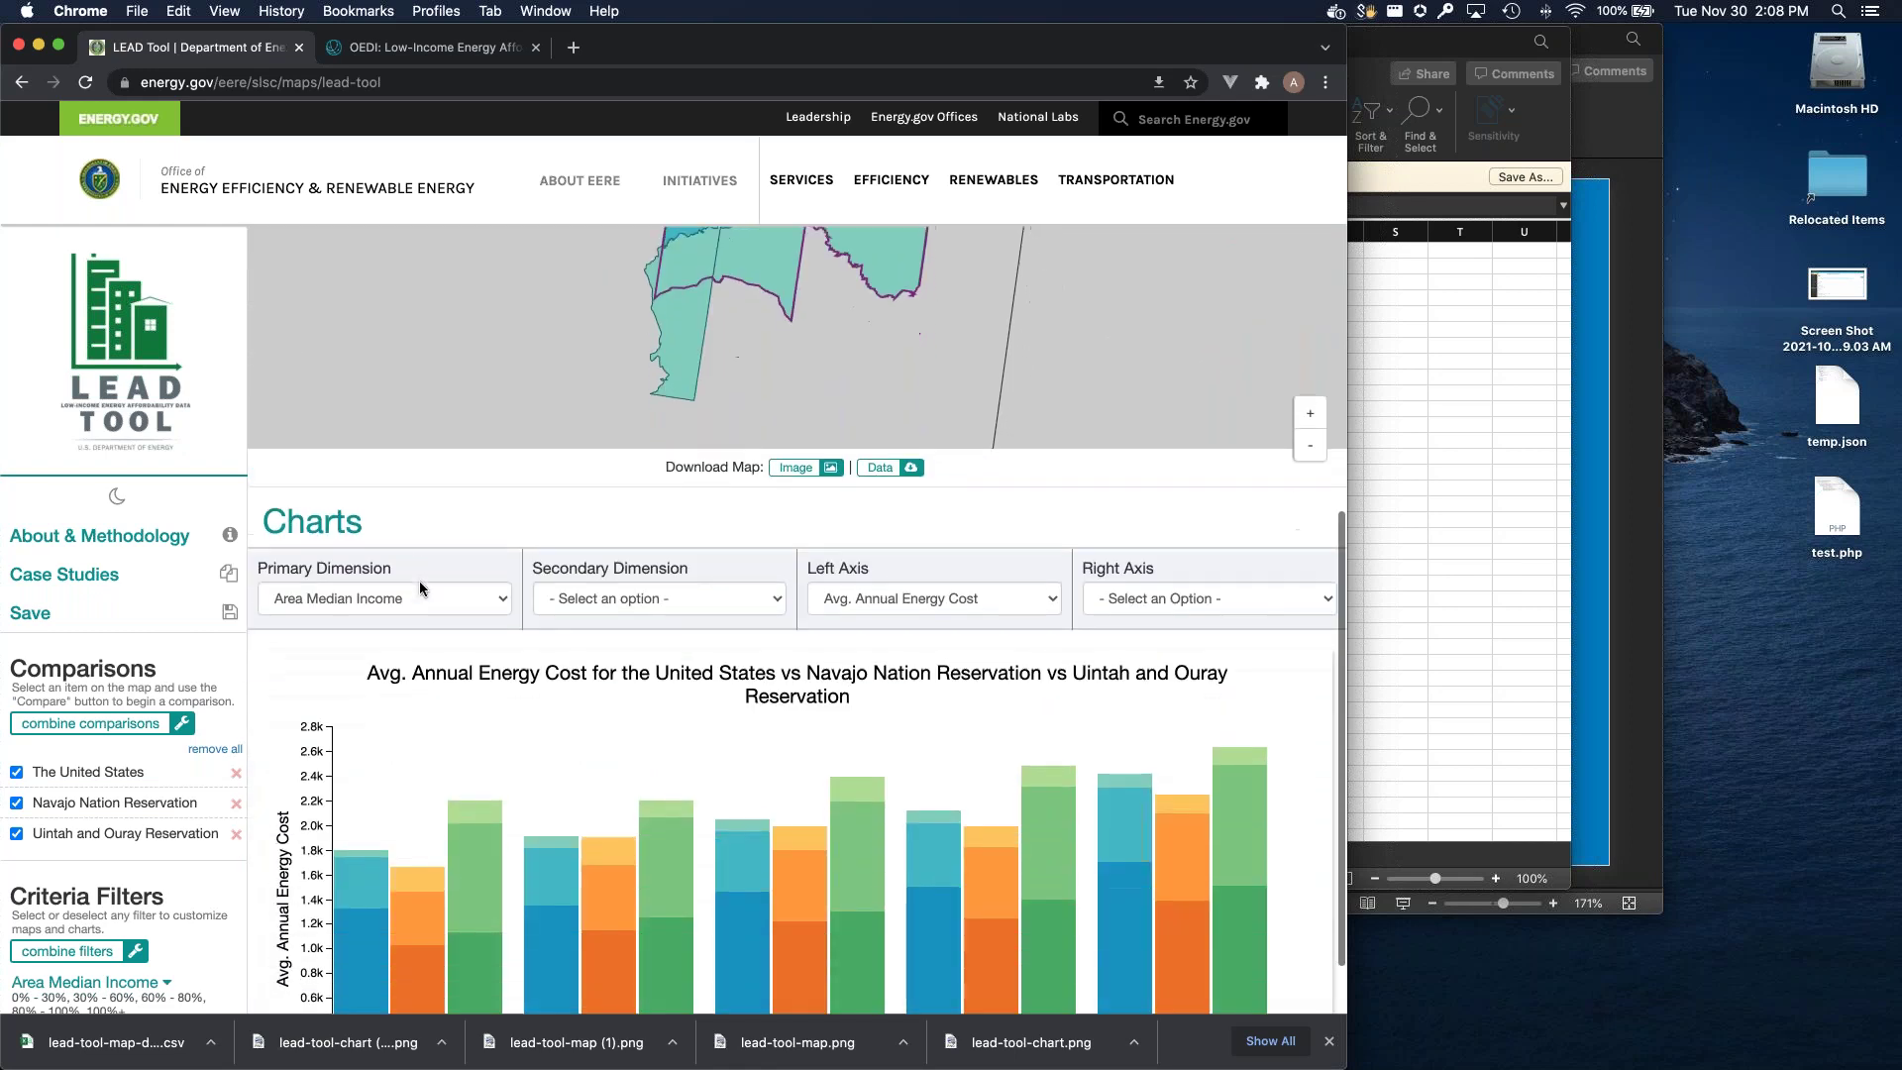
pyautogui.scroll(-4, 419, 580)
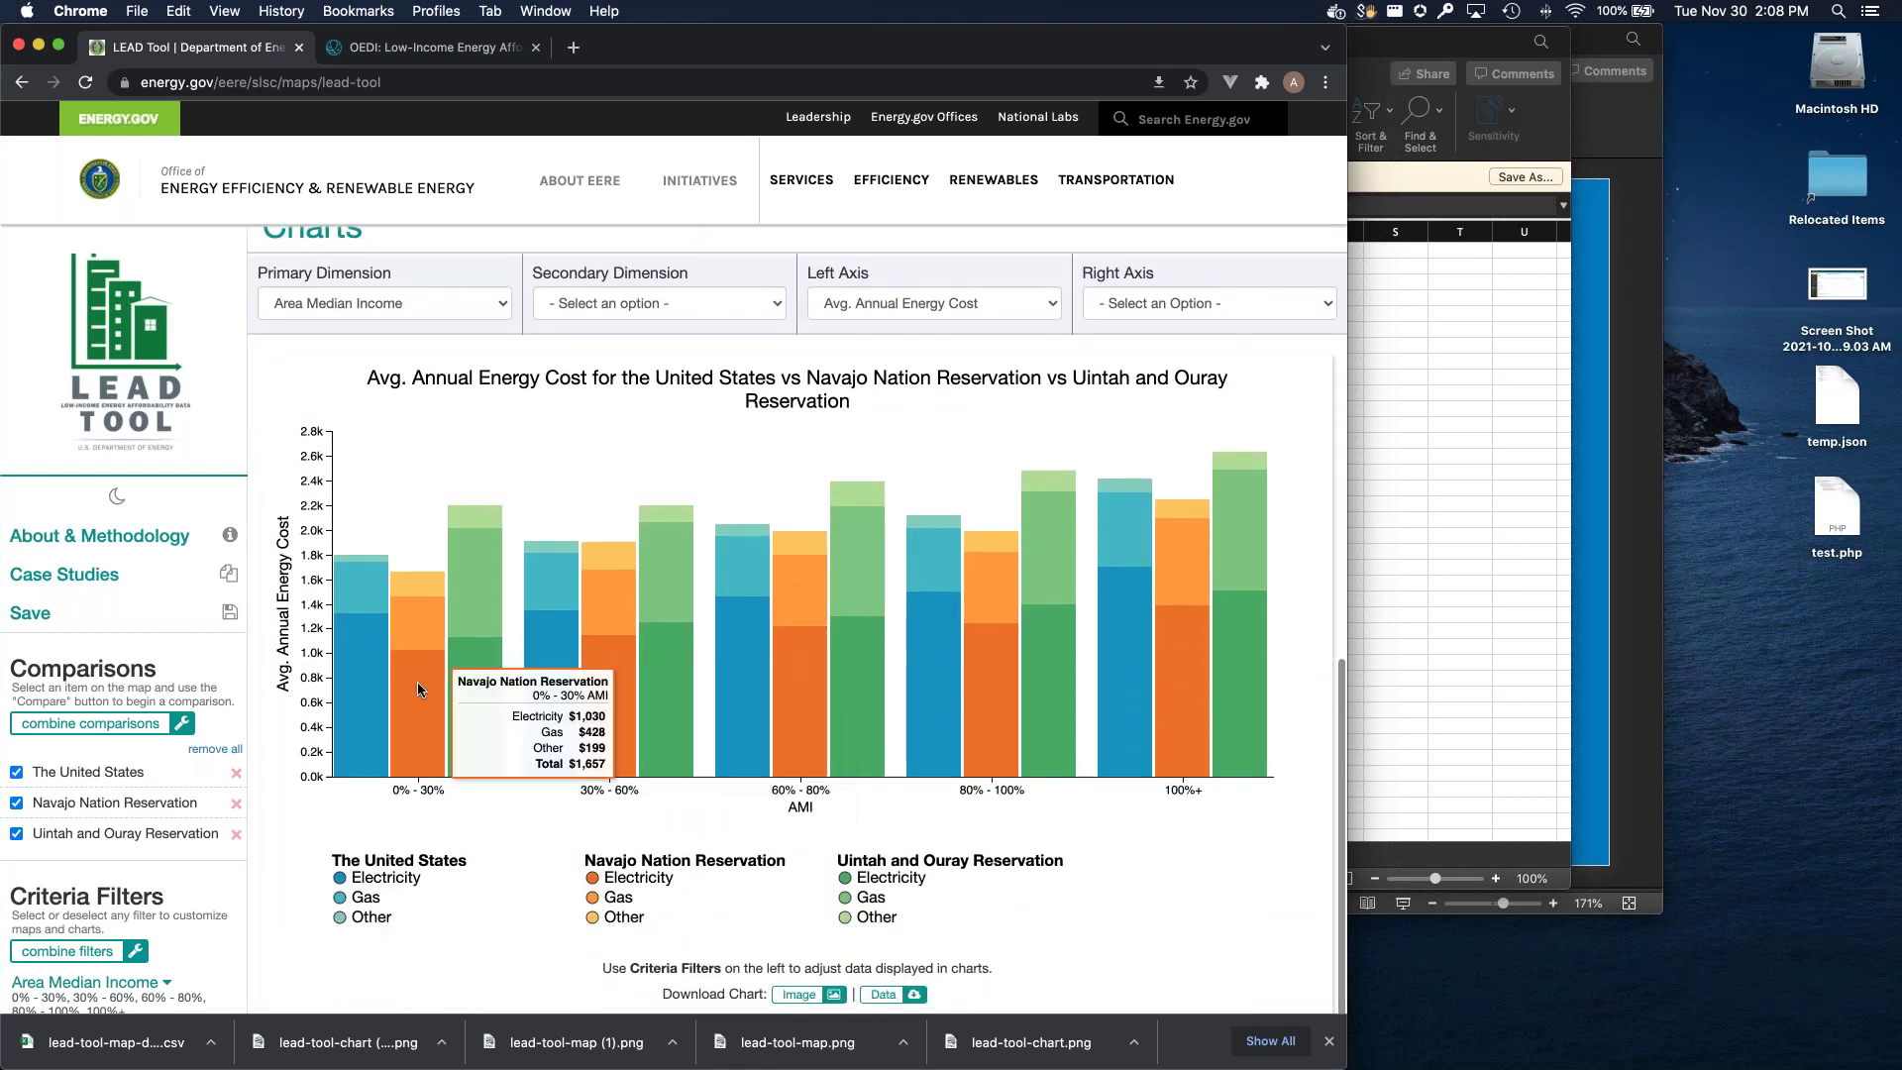
pyautogui.scroll(-5, 181, 679)
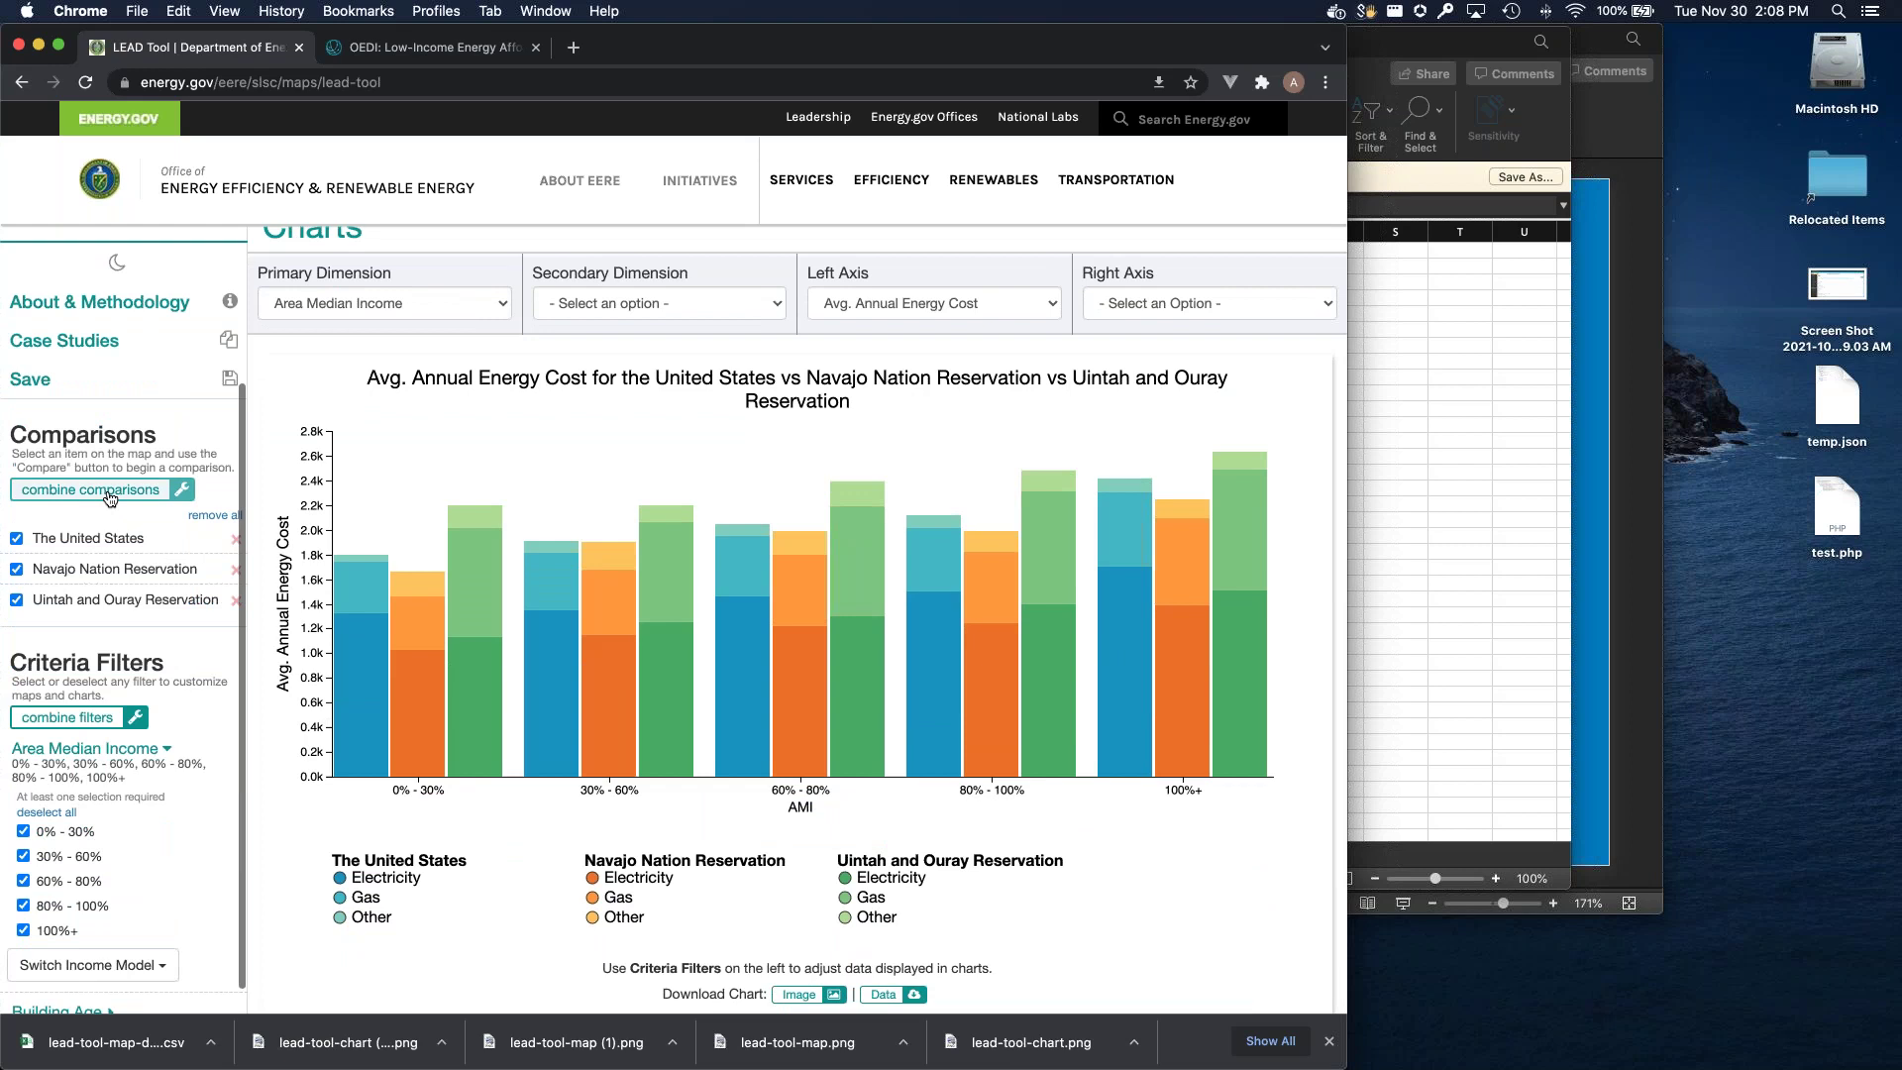
pyautogui.click(107, 492)
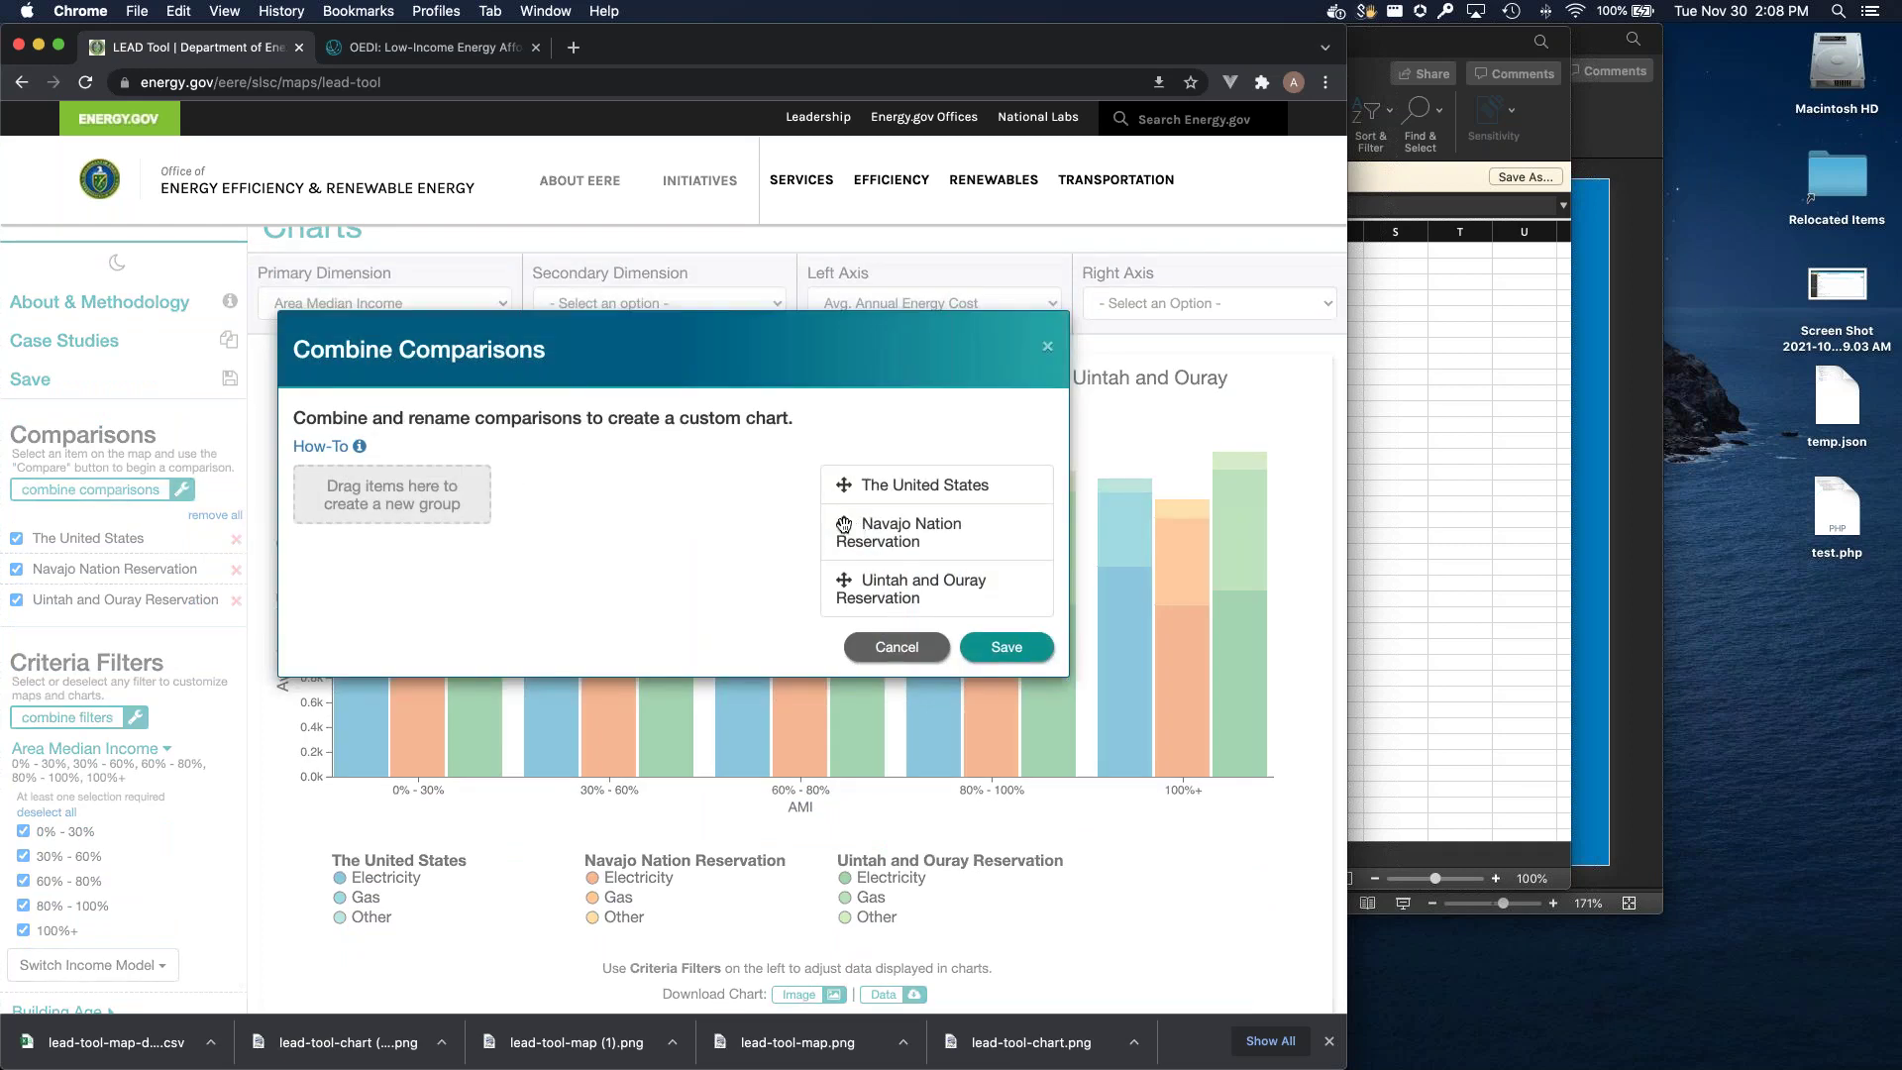
pyautogui.moveTo(842, 525); pyautogui.dragTo(392, 496)
pyautogui.moveTo(844, 522); pyautogui.dragTo(342, 543)
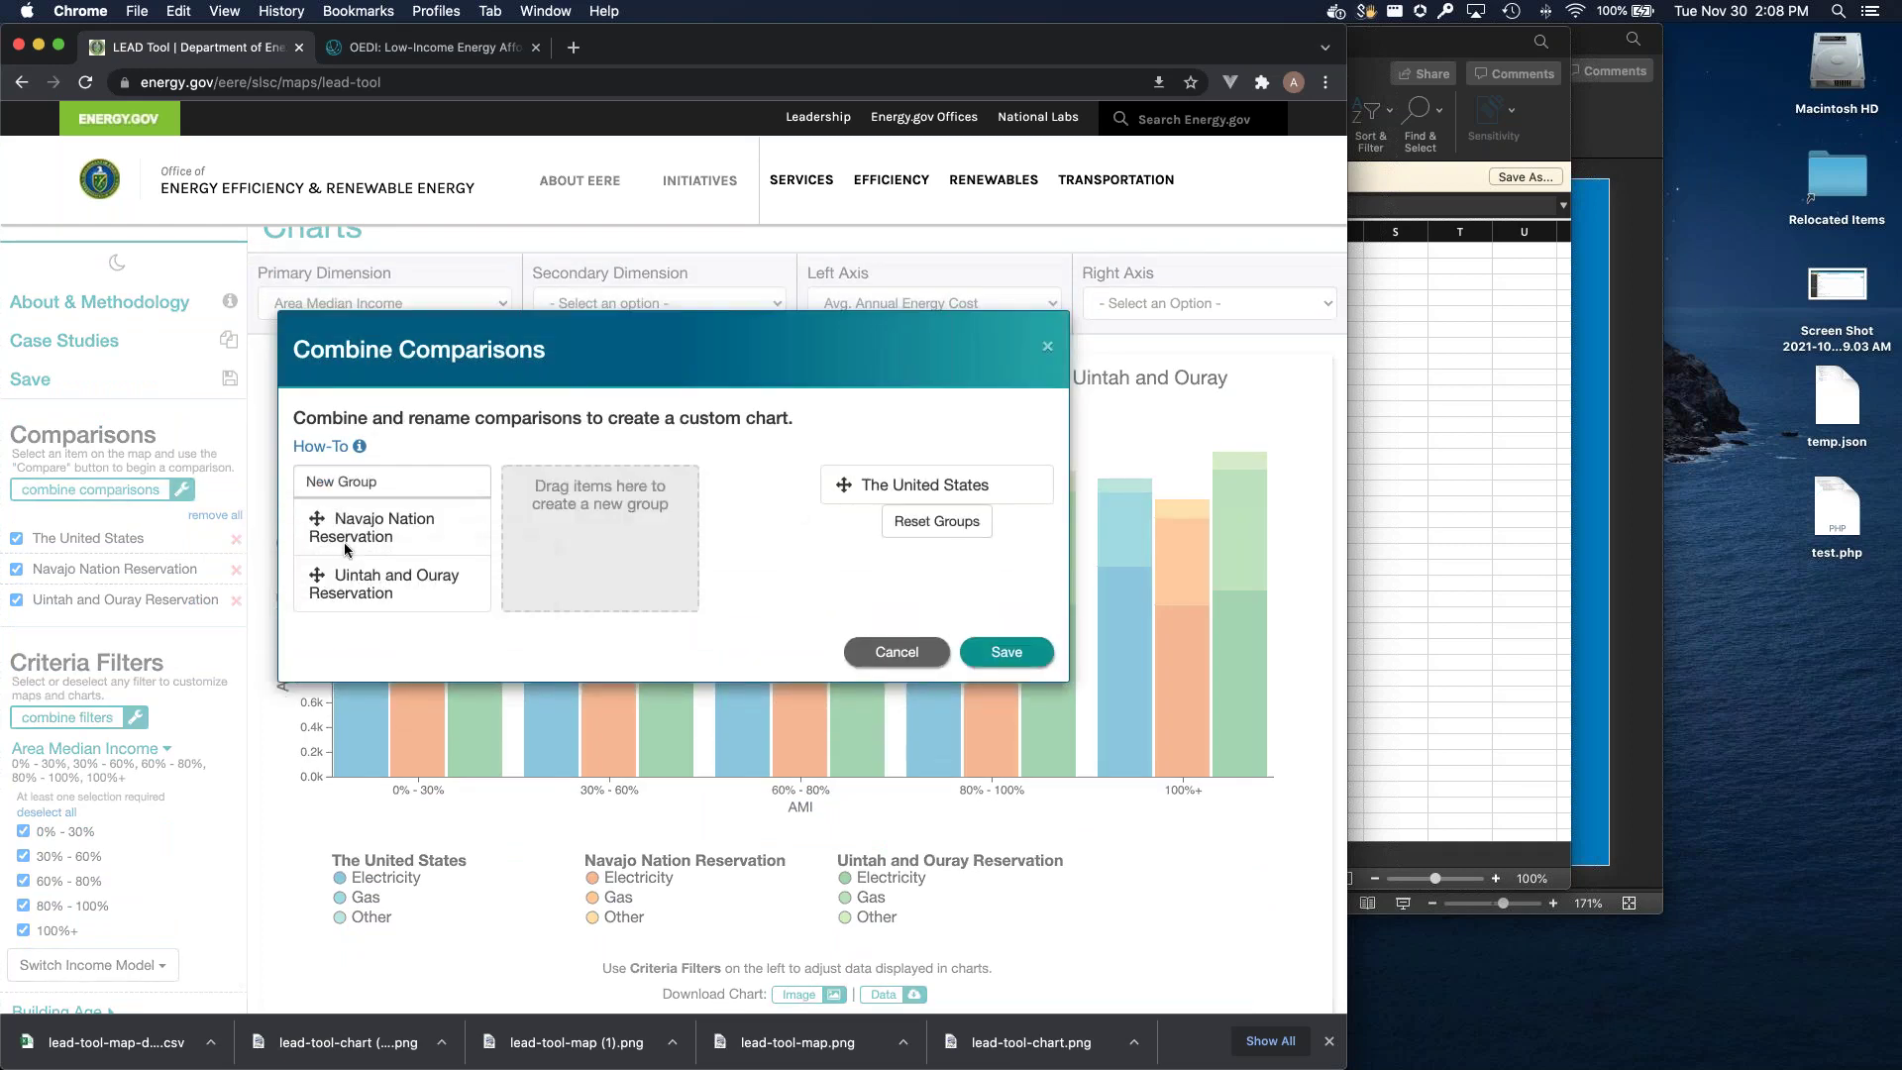
pyautogui.click(395, 483)
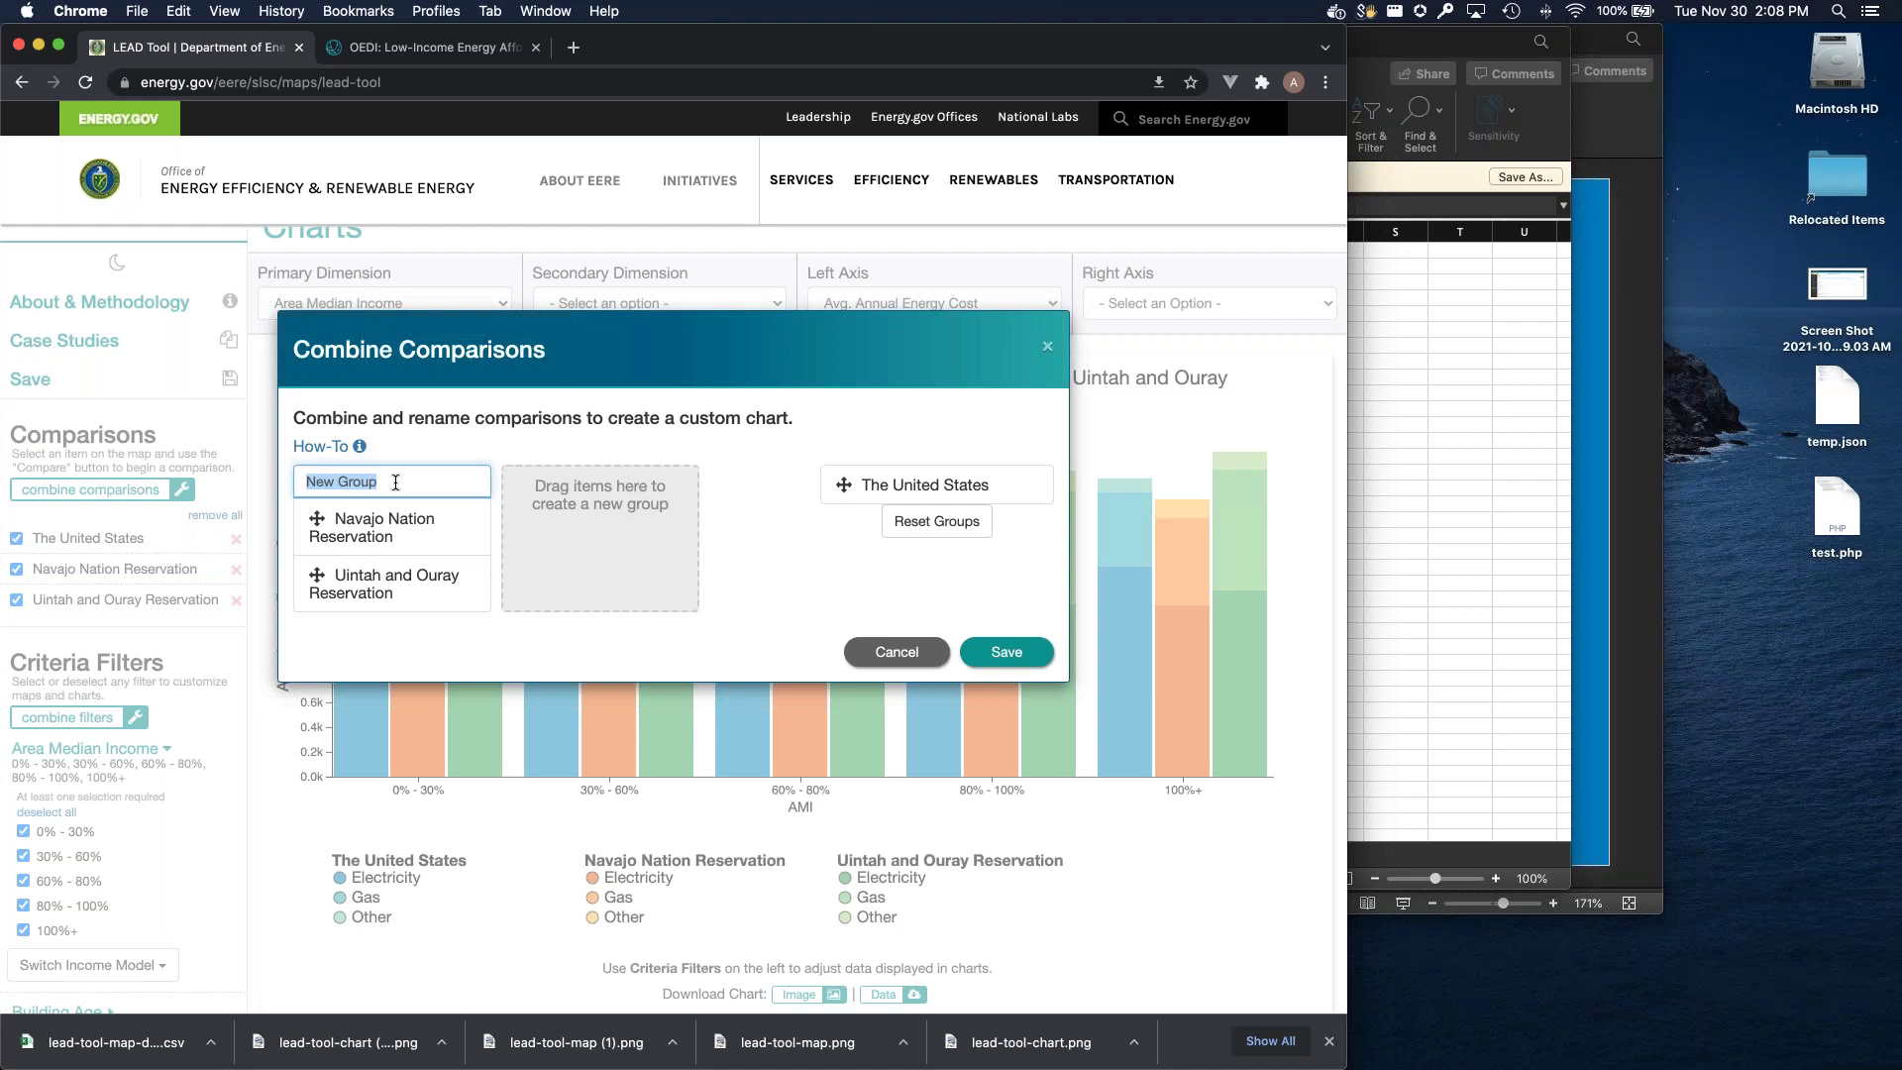
pyautogui.write('Tribal Nations')
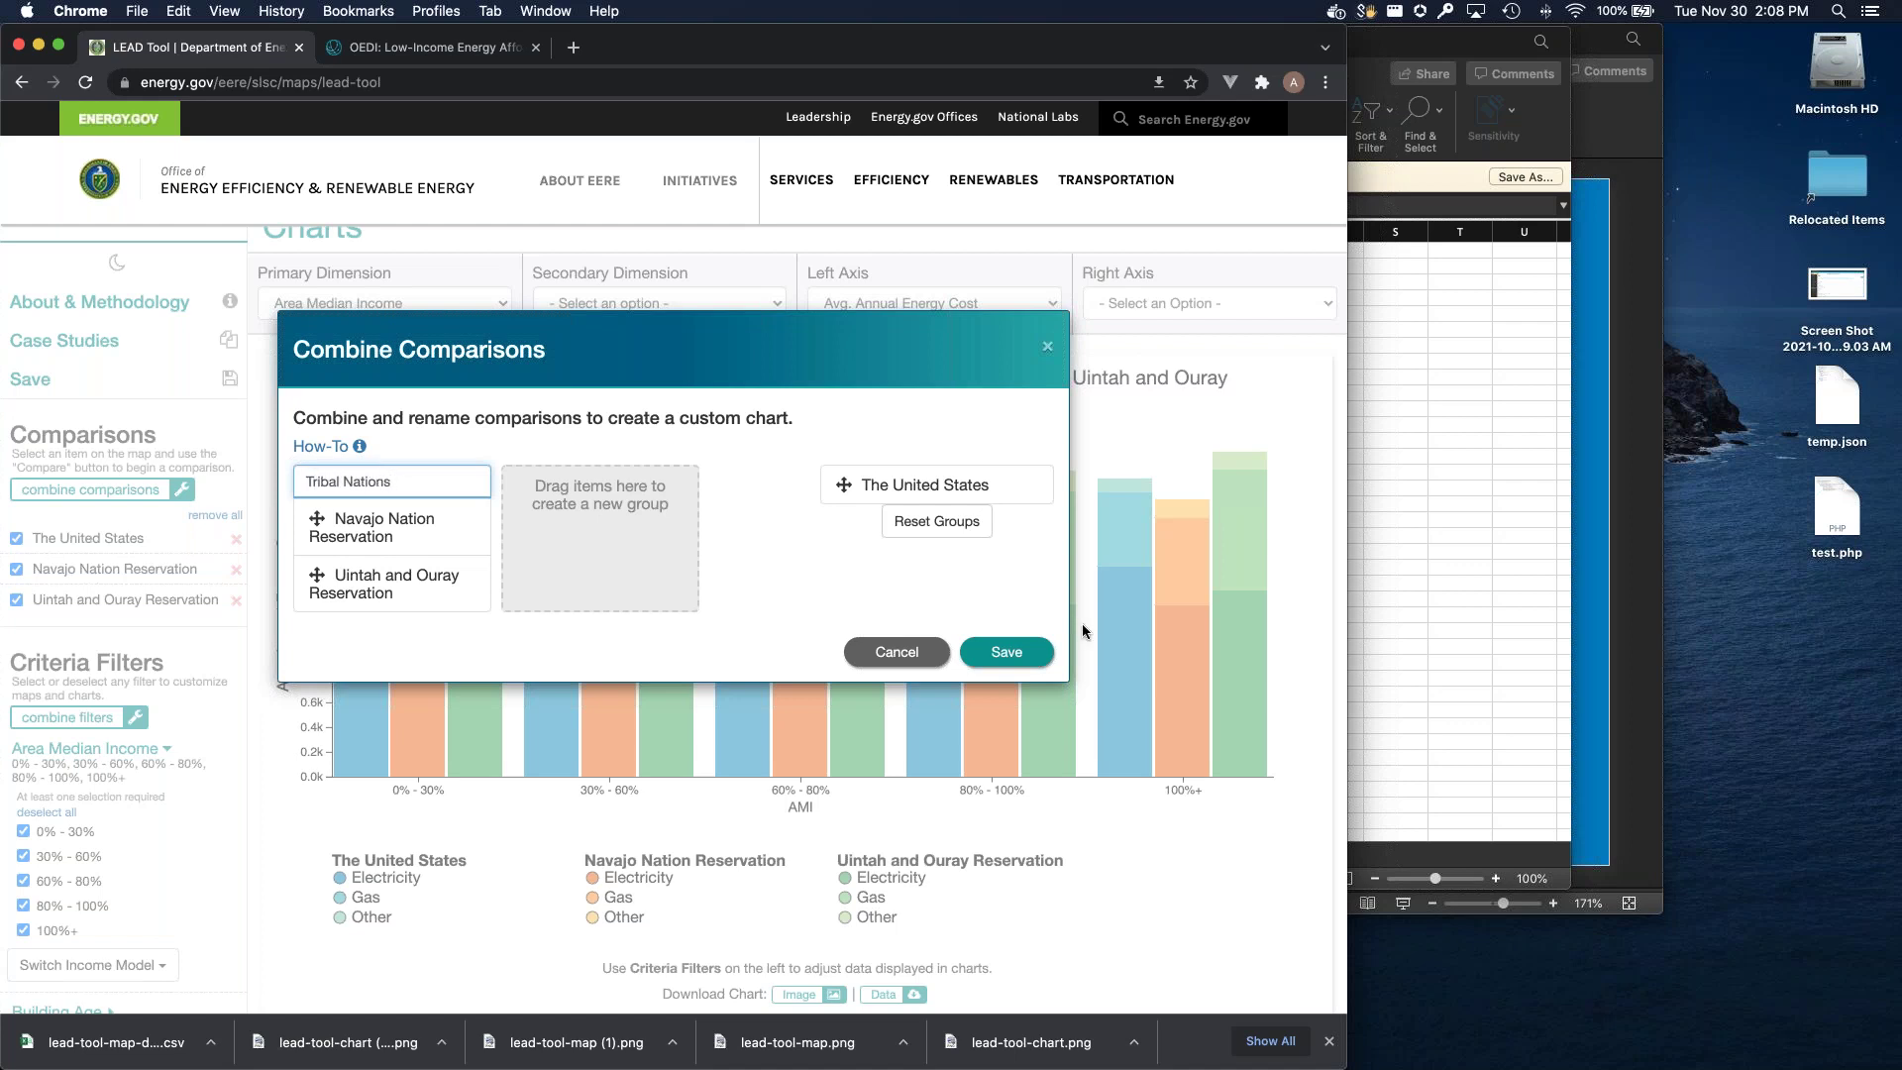
pyautogui.click(1030, 657)
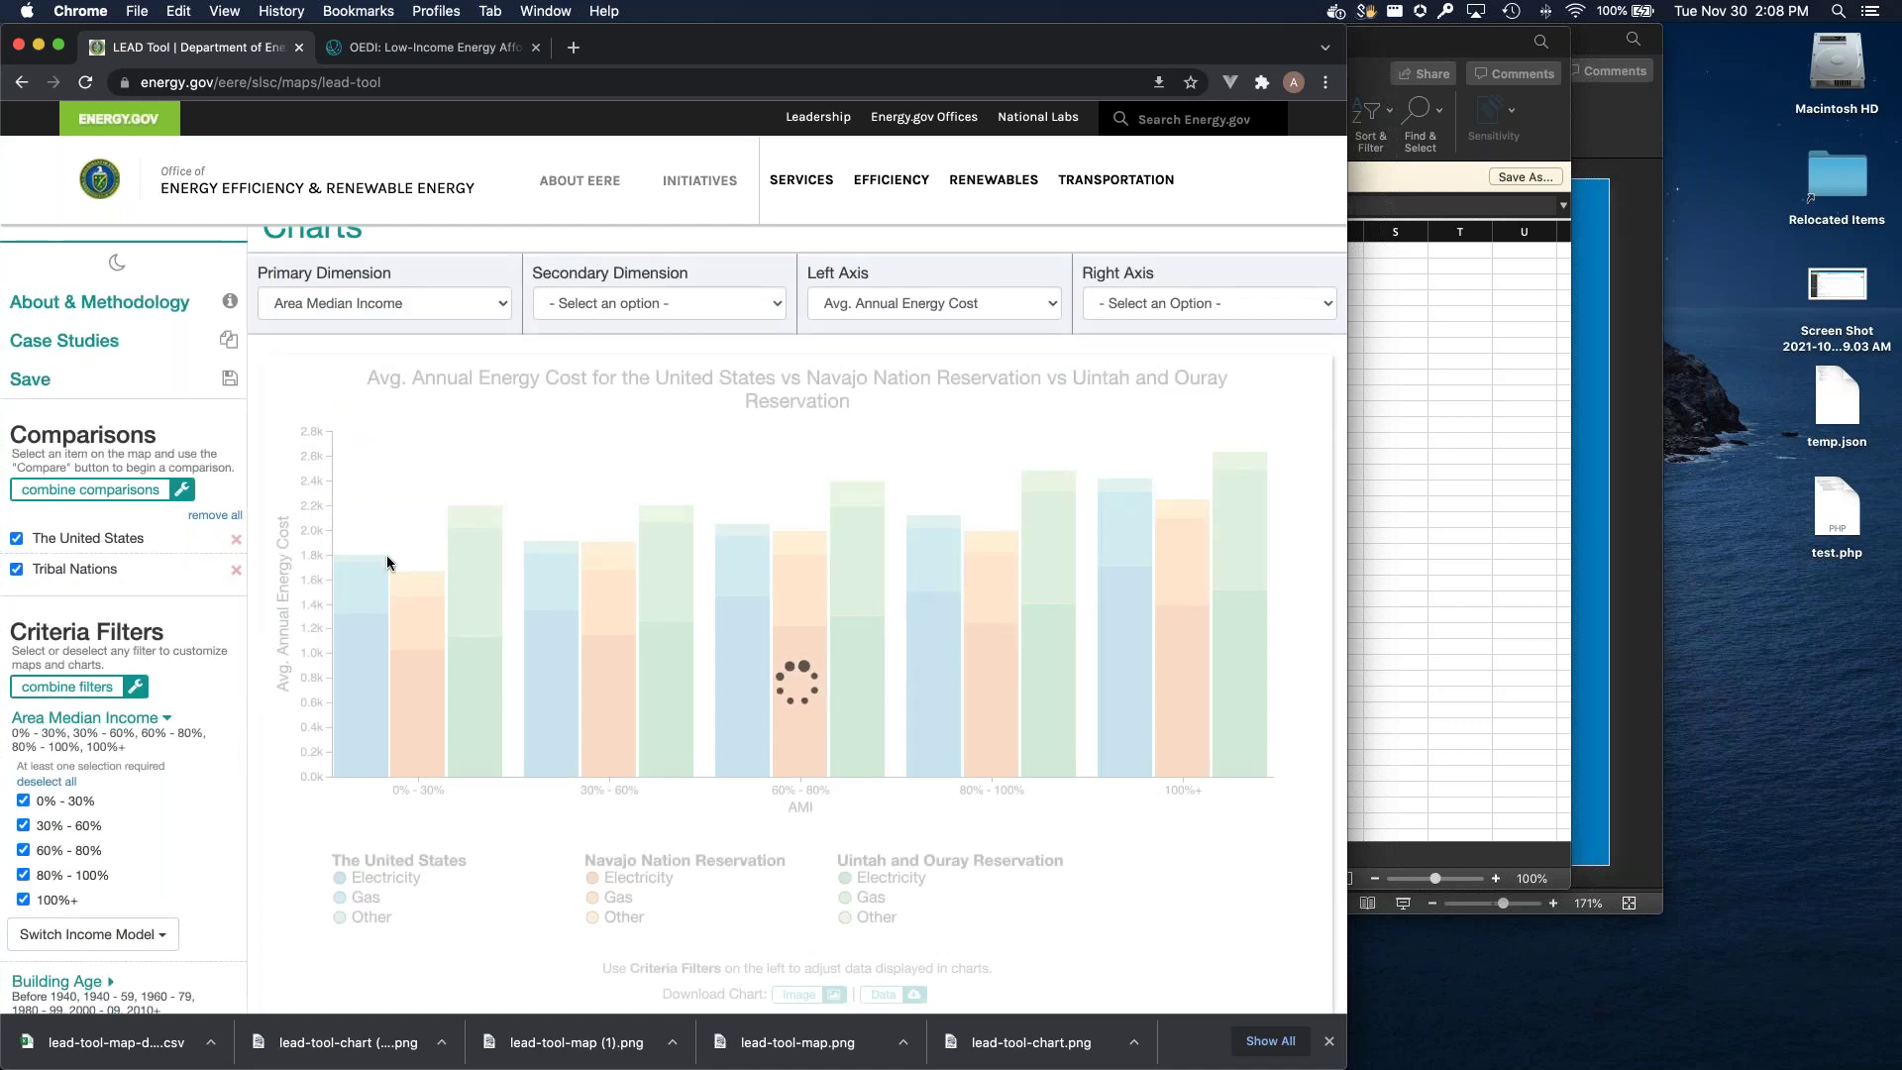
# Step: Start combining the AMI criteria filters by grouping 0% - 30% and 30% - 60% under the name Low
pyautogui.scroll(-2, 119, 594)
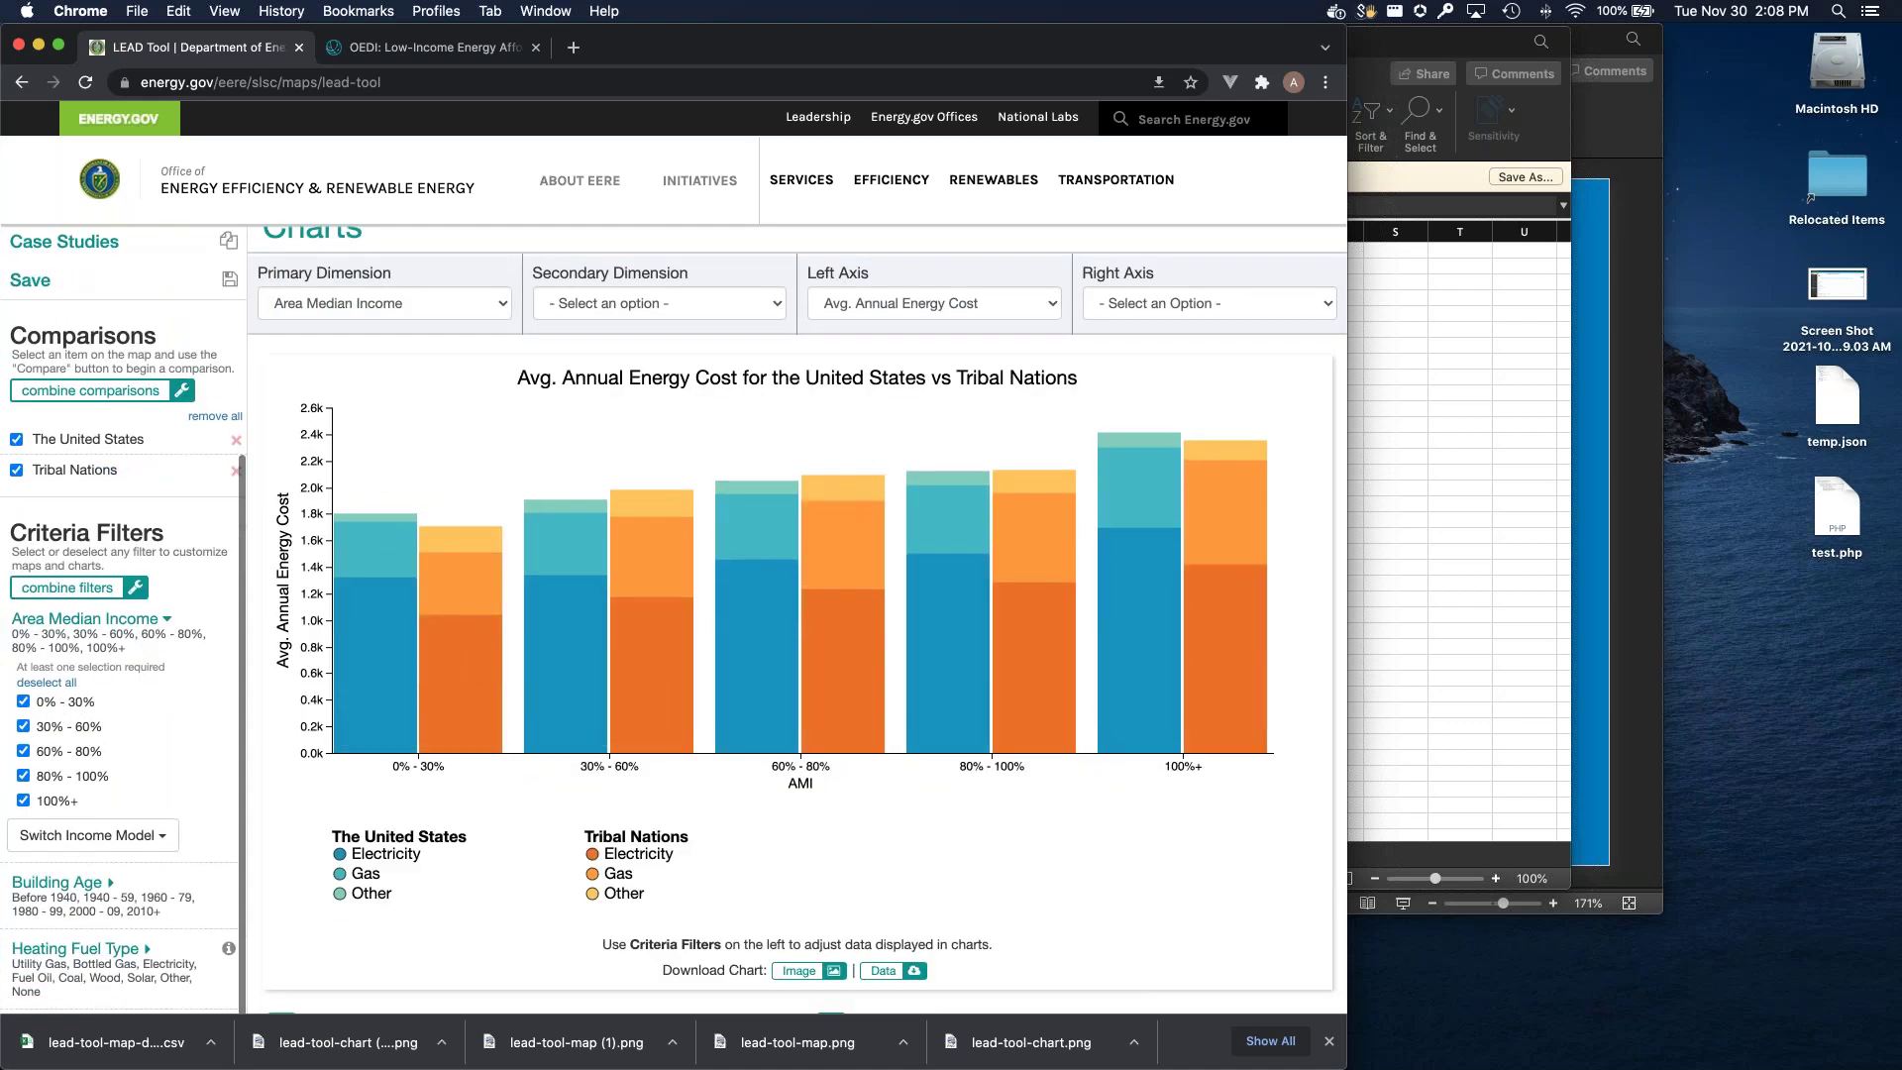
pyautogui.click(75, 587)
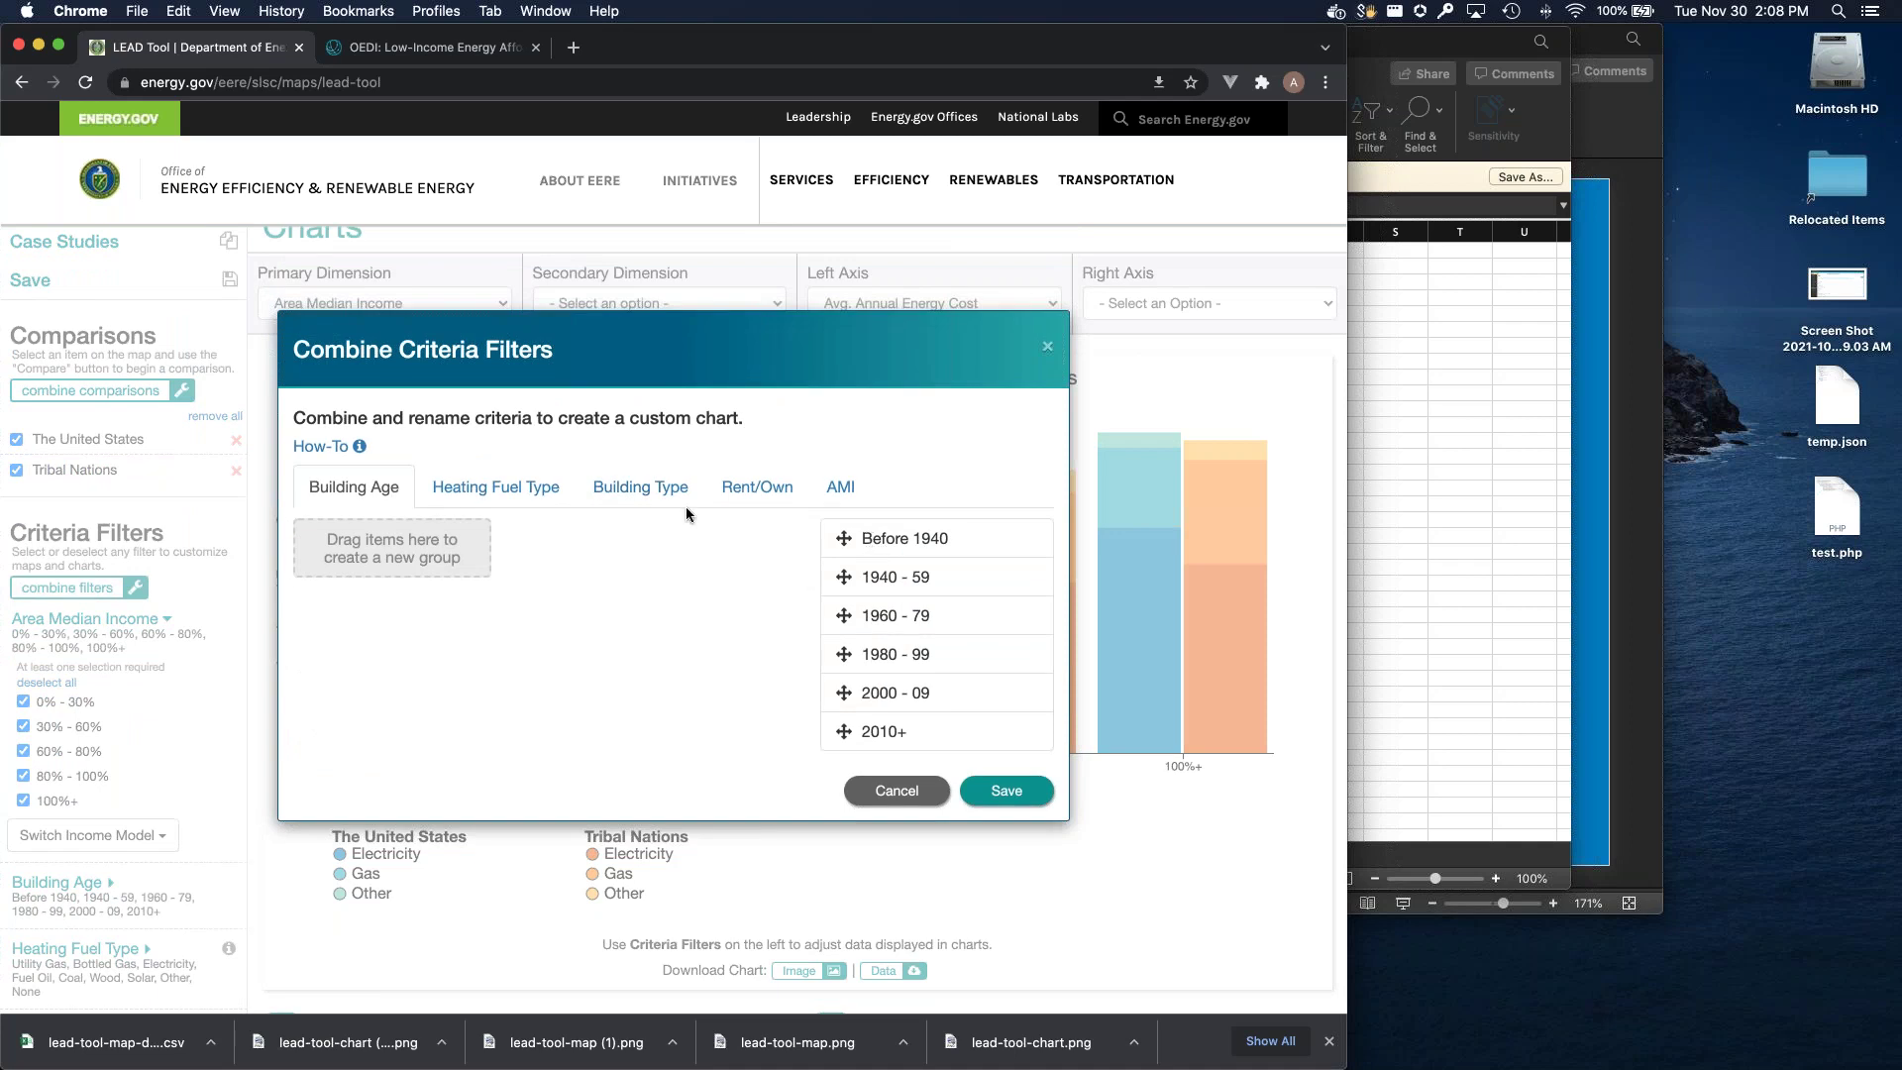
pyautogui.click(832, 503)
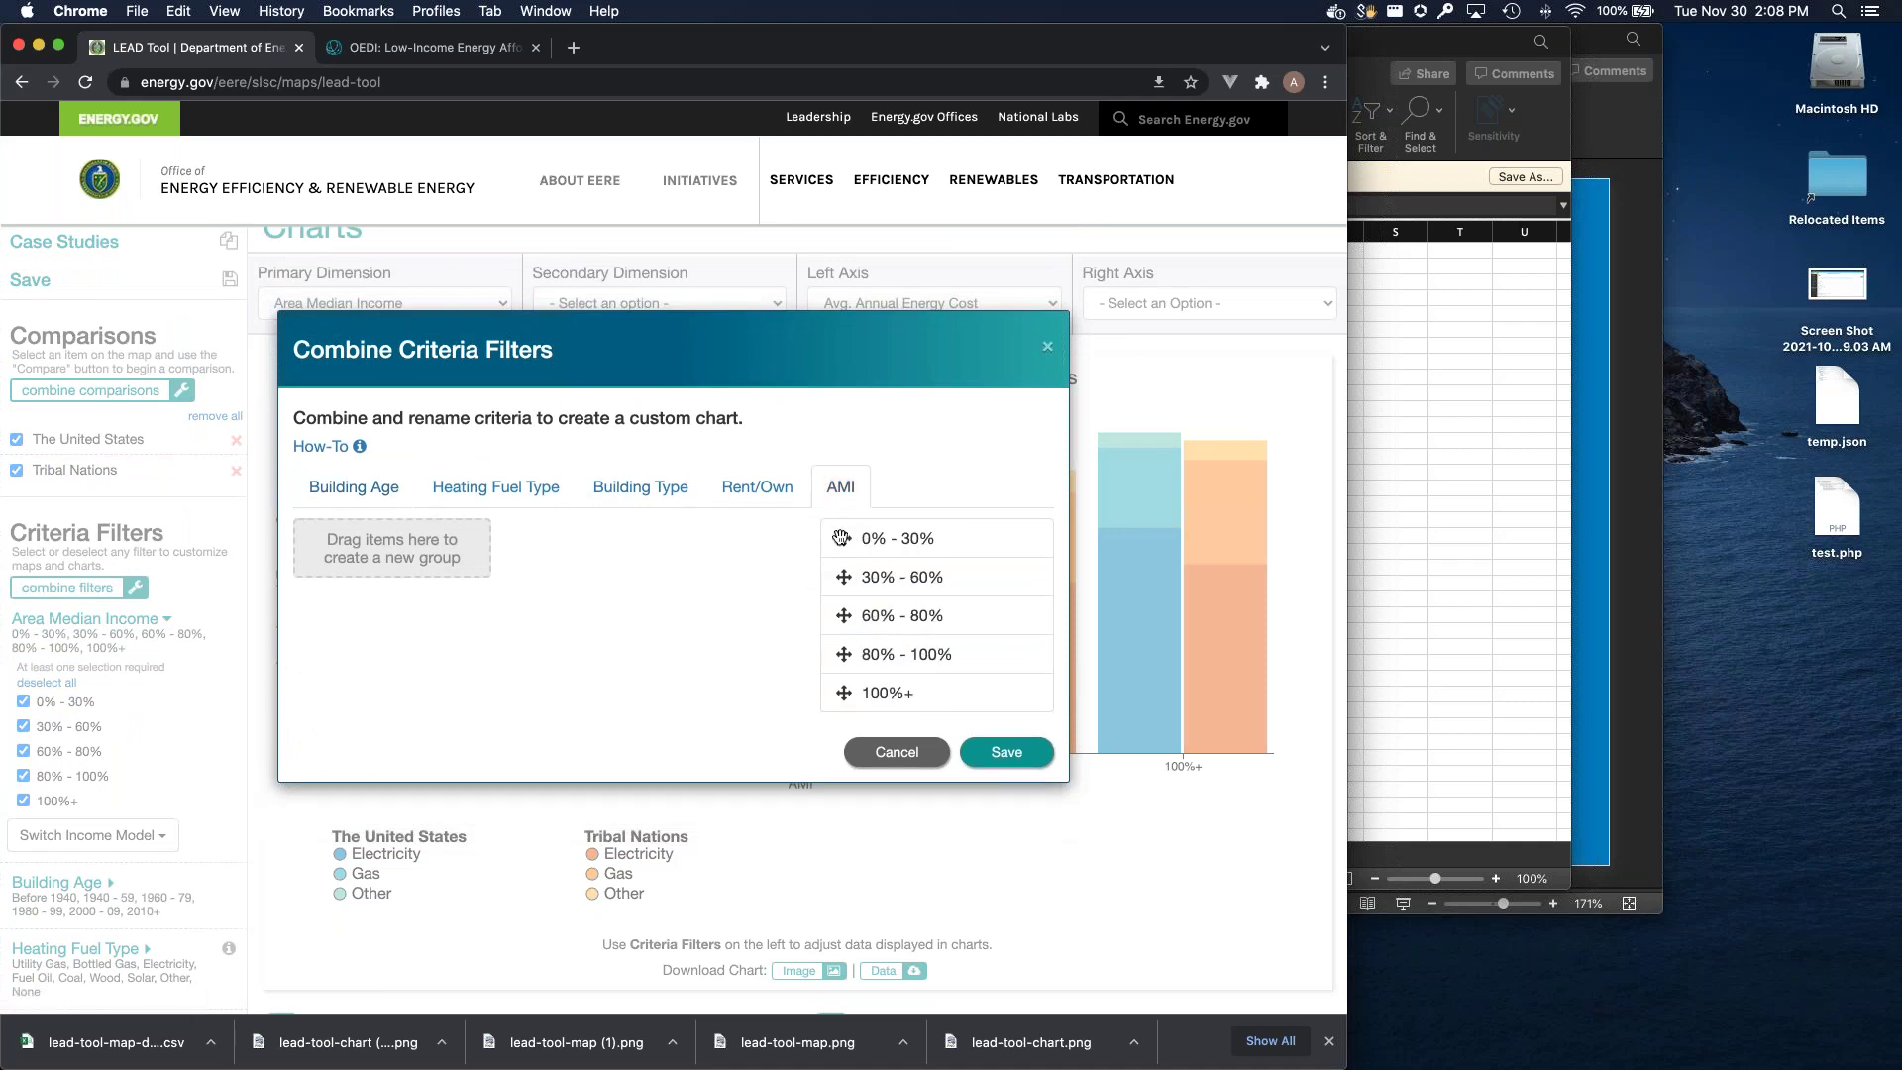
pyautogui.moveTo(843, 538); pyautogui.dragTo(392, 548)
pyautogui.moveTo(853, 541); pyautogui.dragTo(394, 590)
pyautogui.doubleClick(394, 540)
pyautogui.press('super+a')
pyautogui.write('Low')
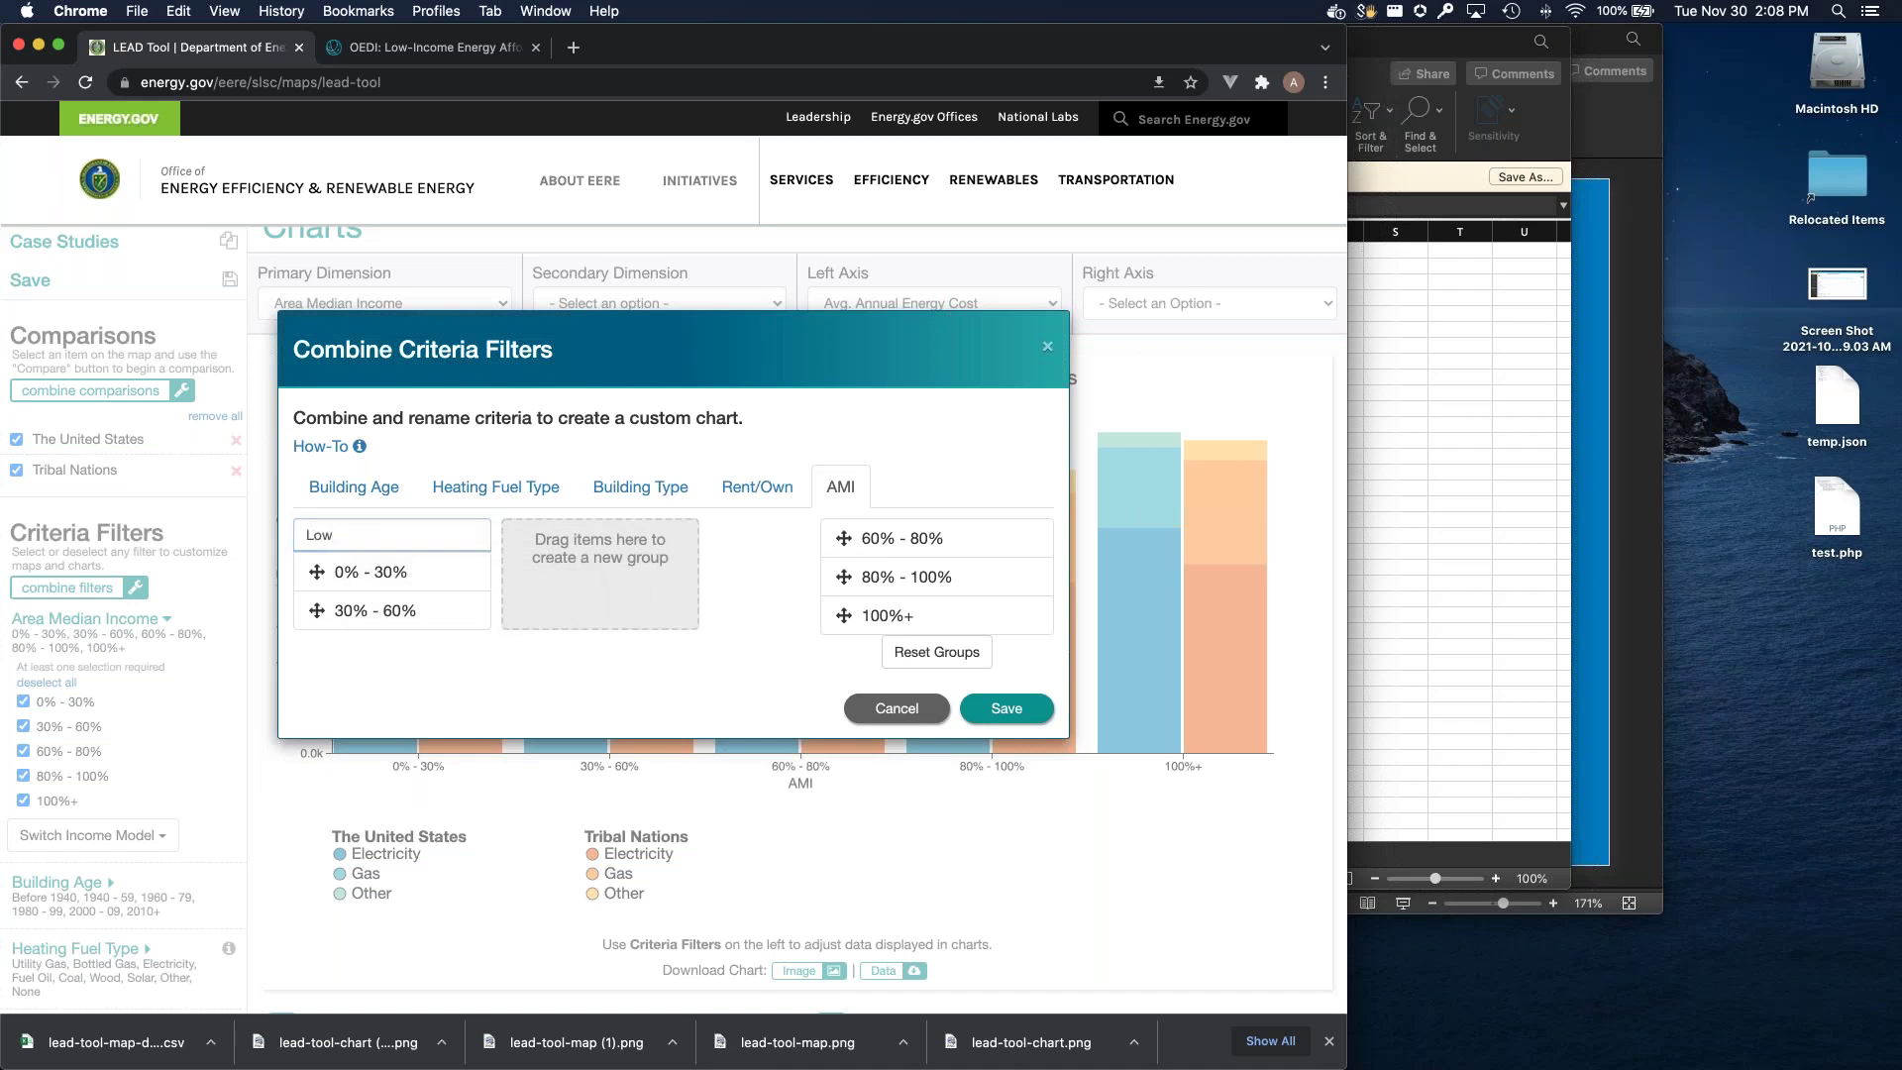
# Step: Group the 60% - 80% and 80% - 100% AMI ranges under the name Mid and save the combined filters
pyautogui.moveTo(843, 540); pyautogui.dragTo(600, 574)
pyautogui.moveTo(837, 542); pyautogui.dragTo(600, 606)
pyautogui.doubleClick(582, 535)
pyautogui.press('super+a')
pyautogui.write('Mid')
pyautogui.click(1007, 749)
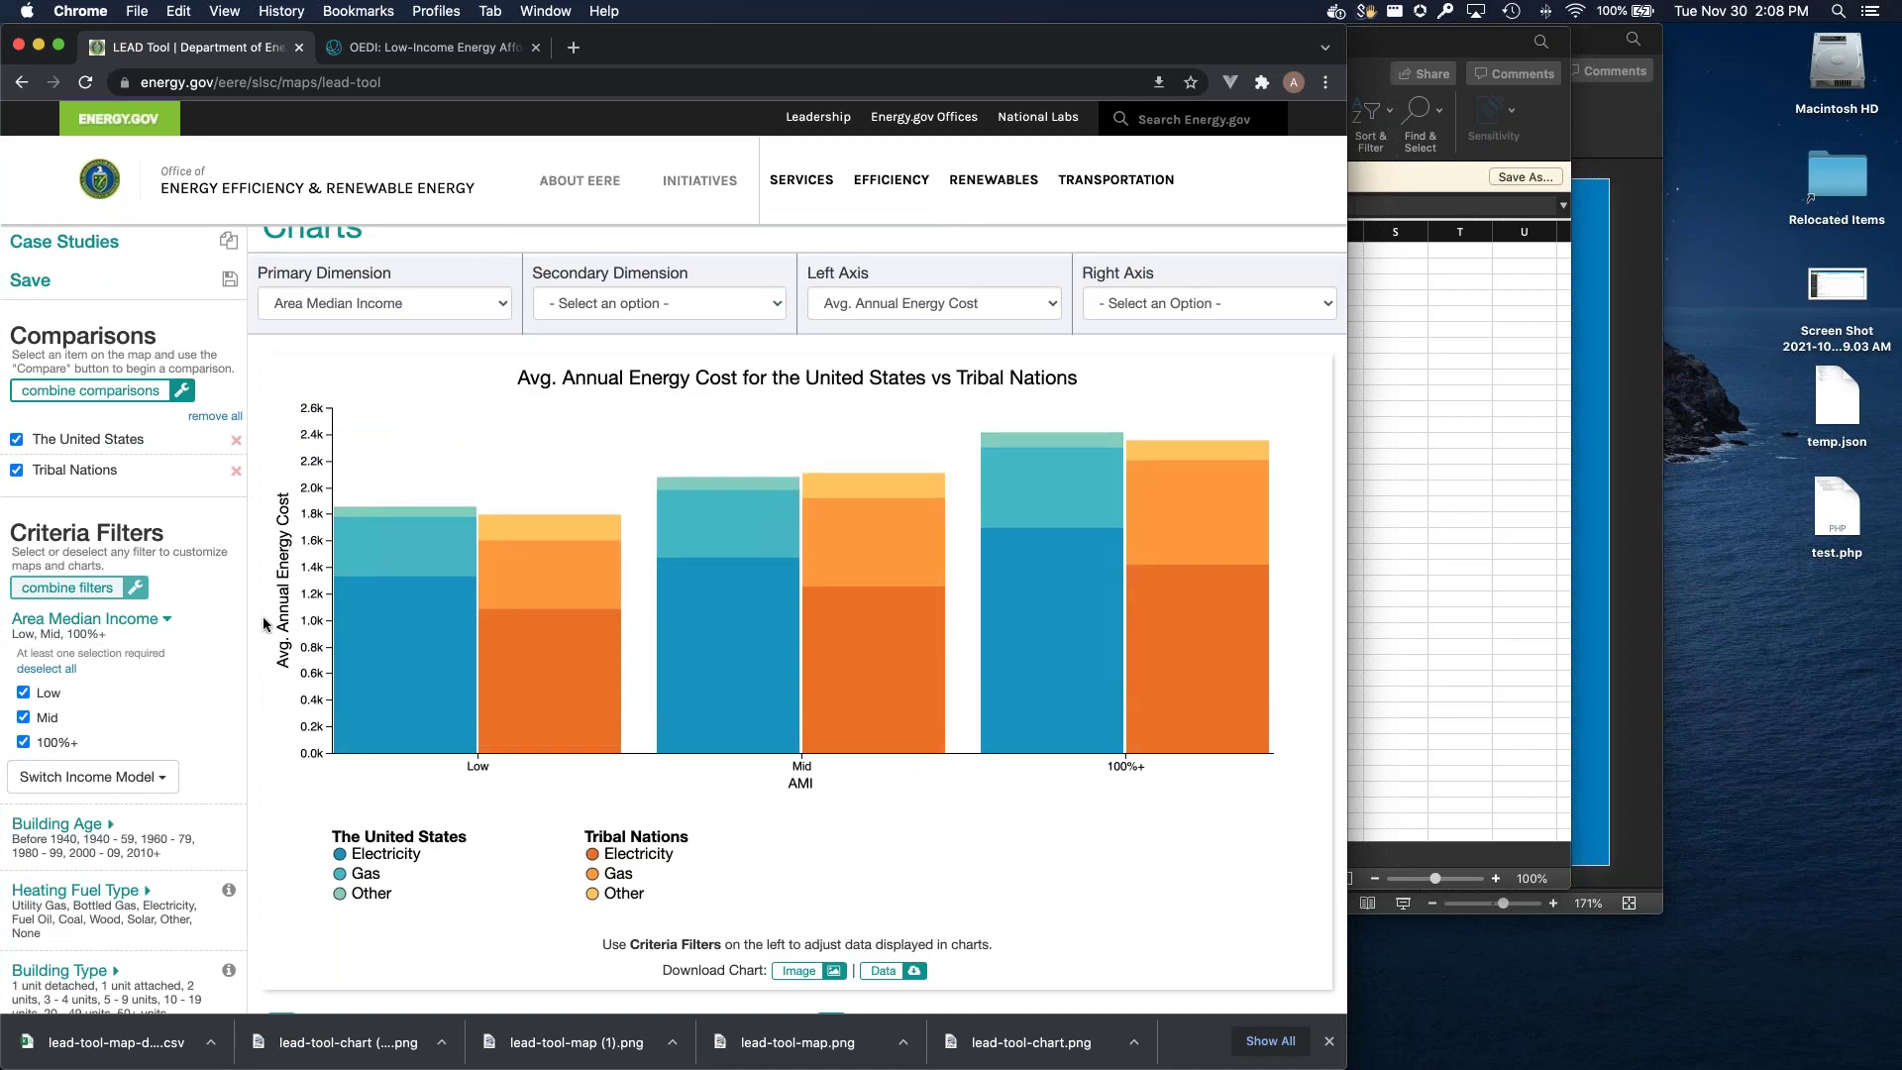
# Step: Reload the tool page, continue working from the previous session, and check the restored map and chart
pyautogui.scroll(7, 264, 622)
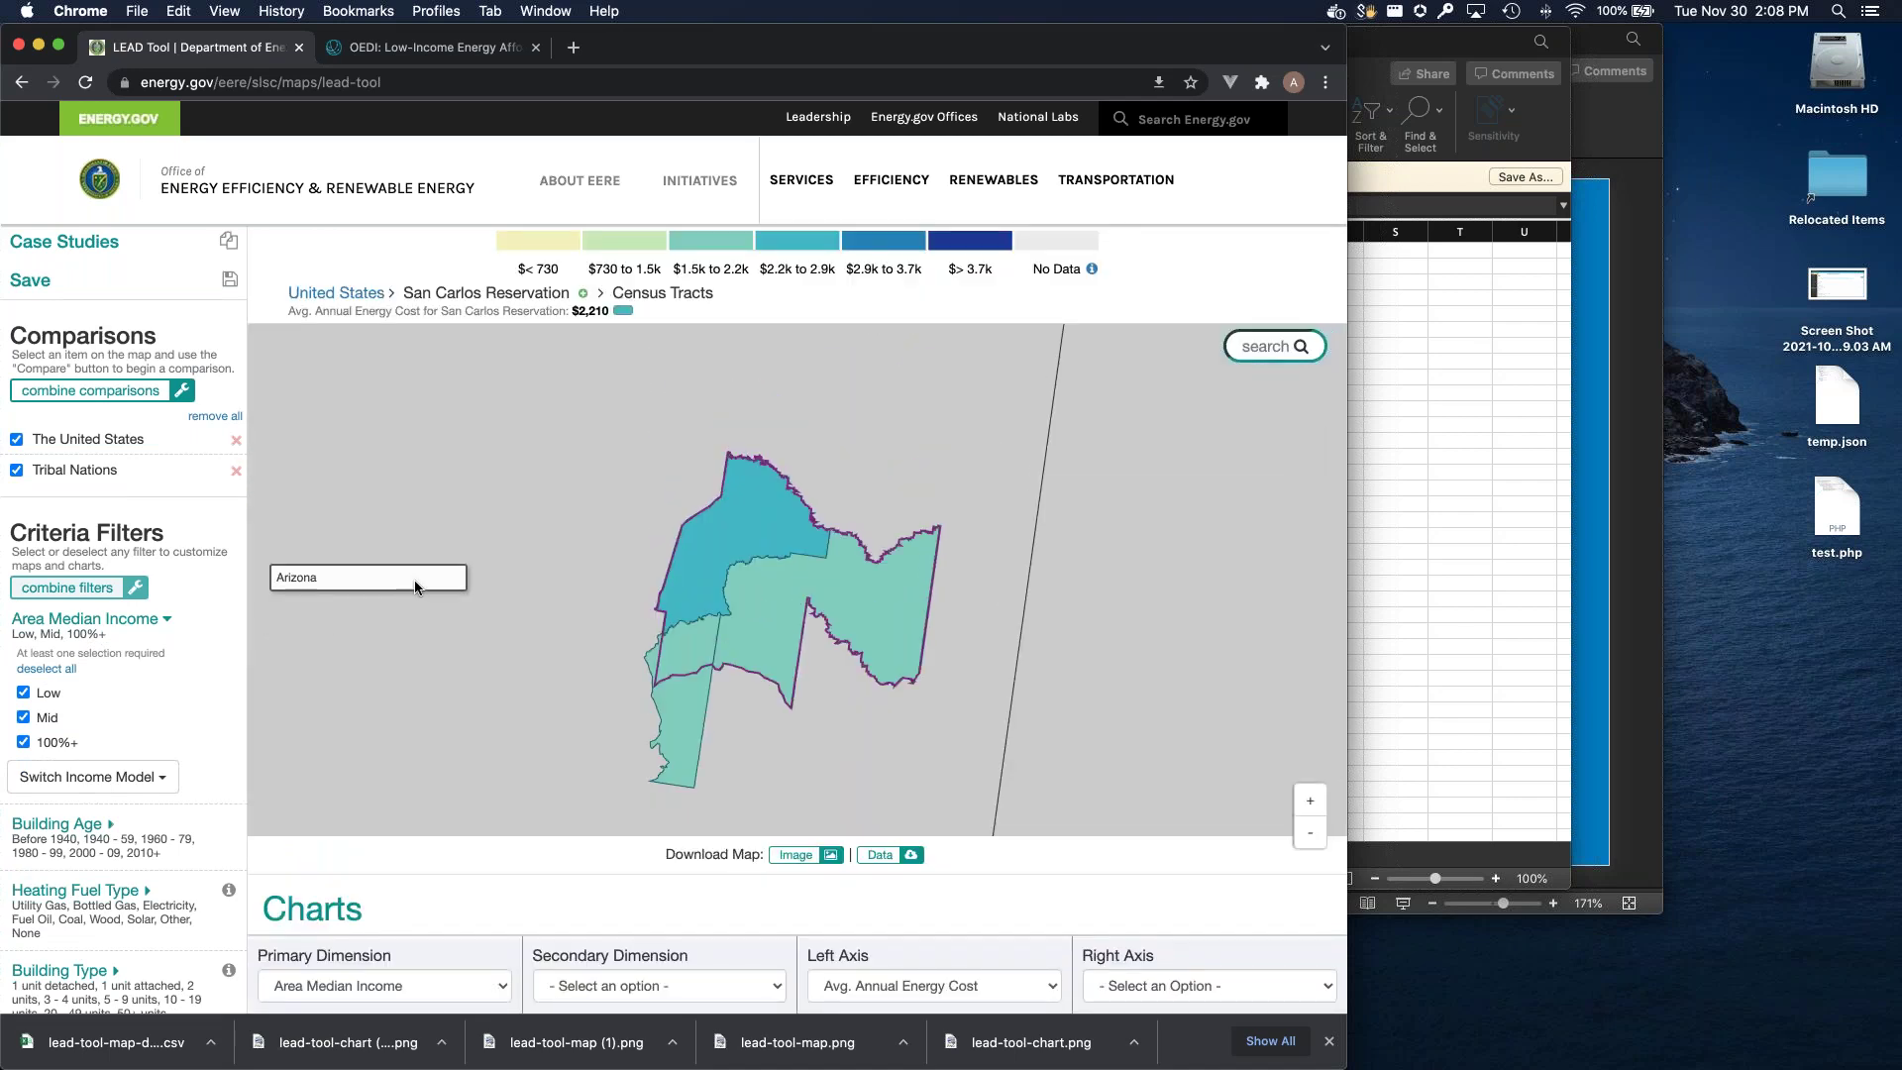
pyautogui.click(416, 587)
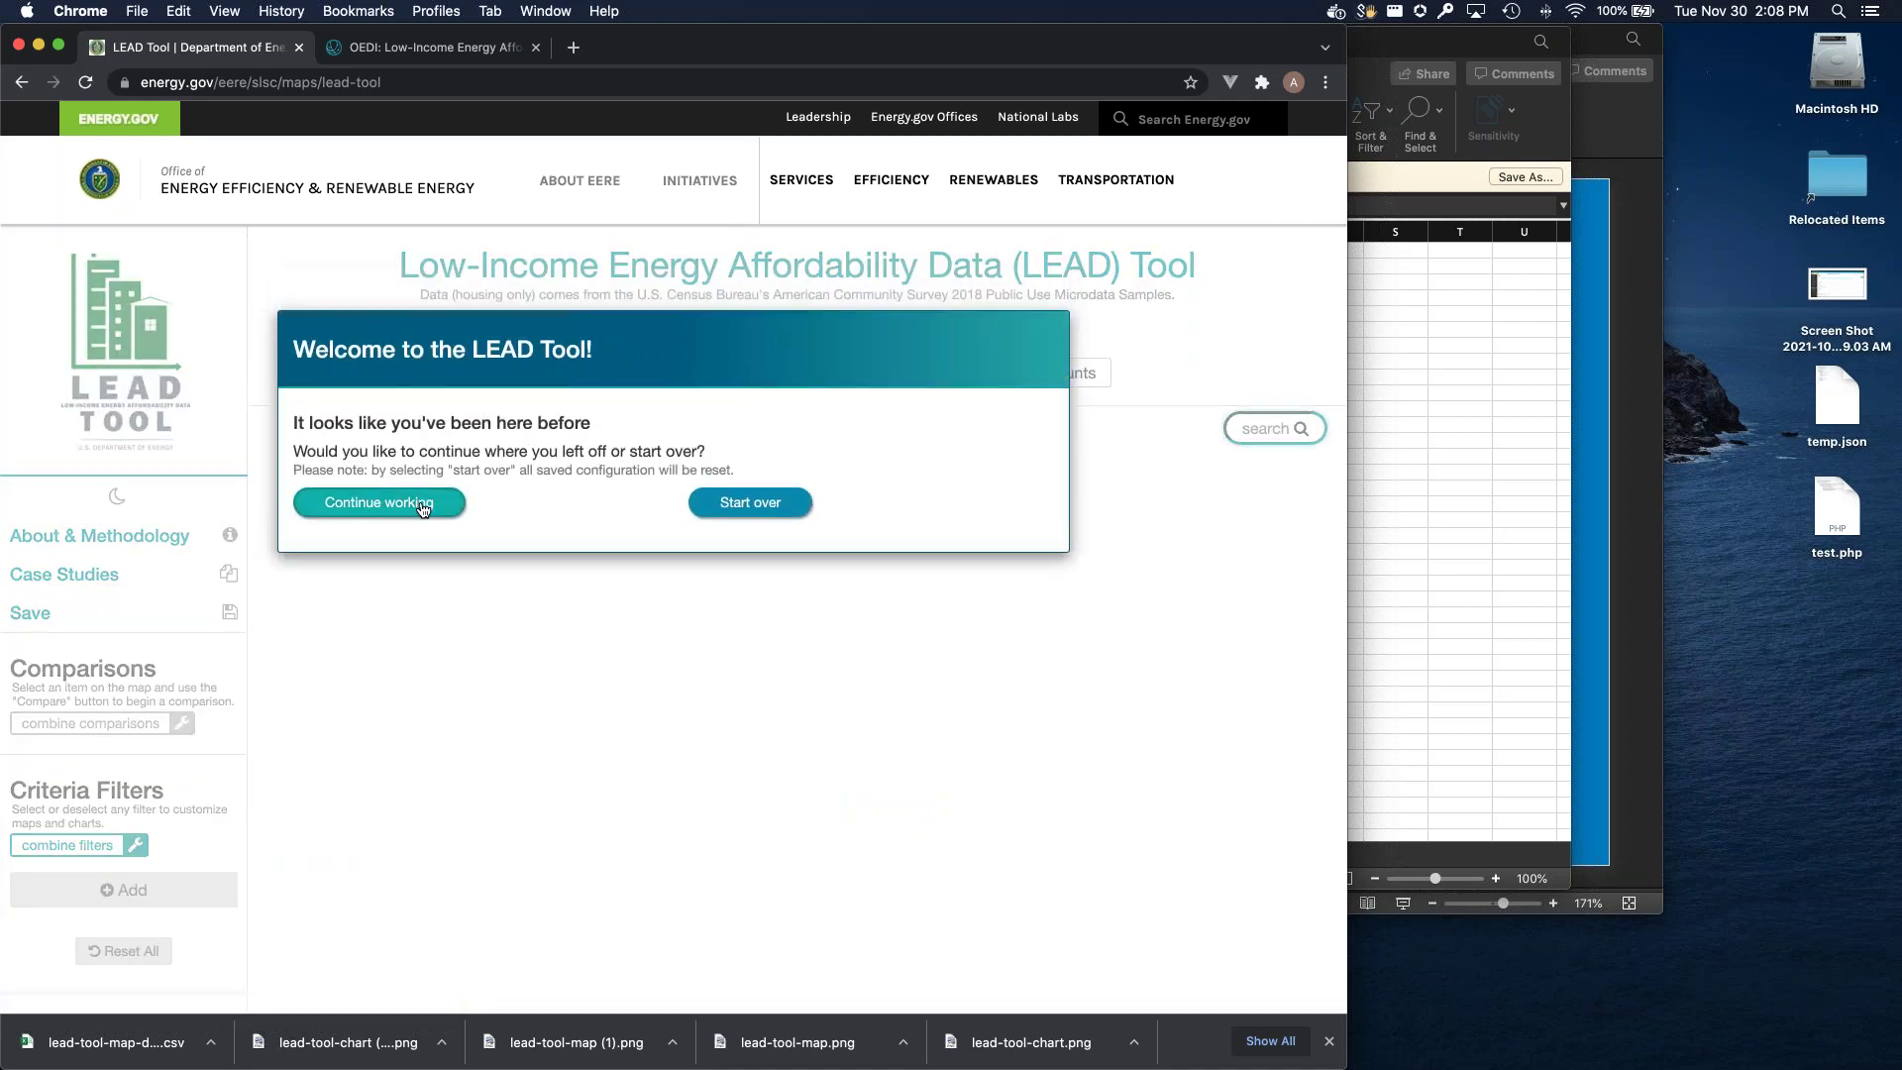
pyautogui.click(378, 491)
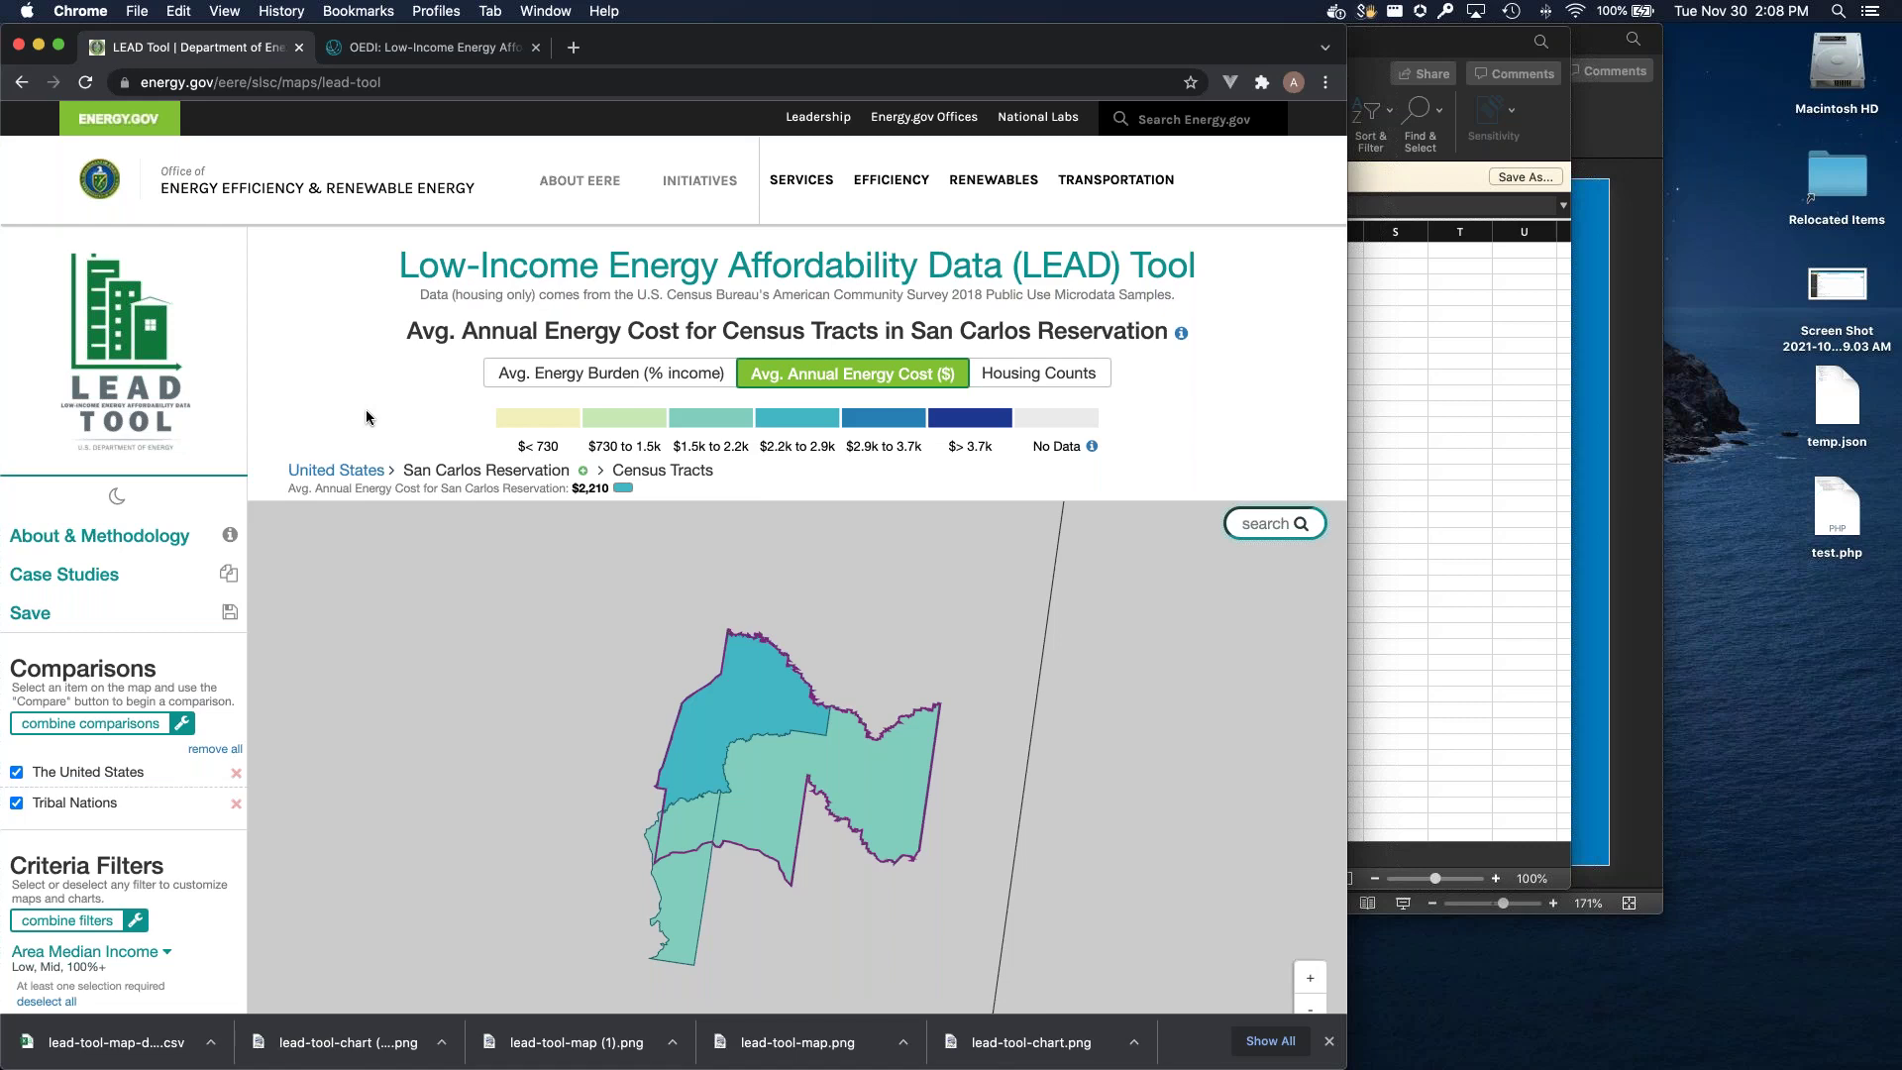
pyautogui.scroll(-10, 365, 408)
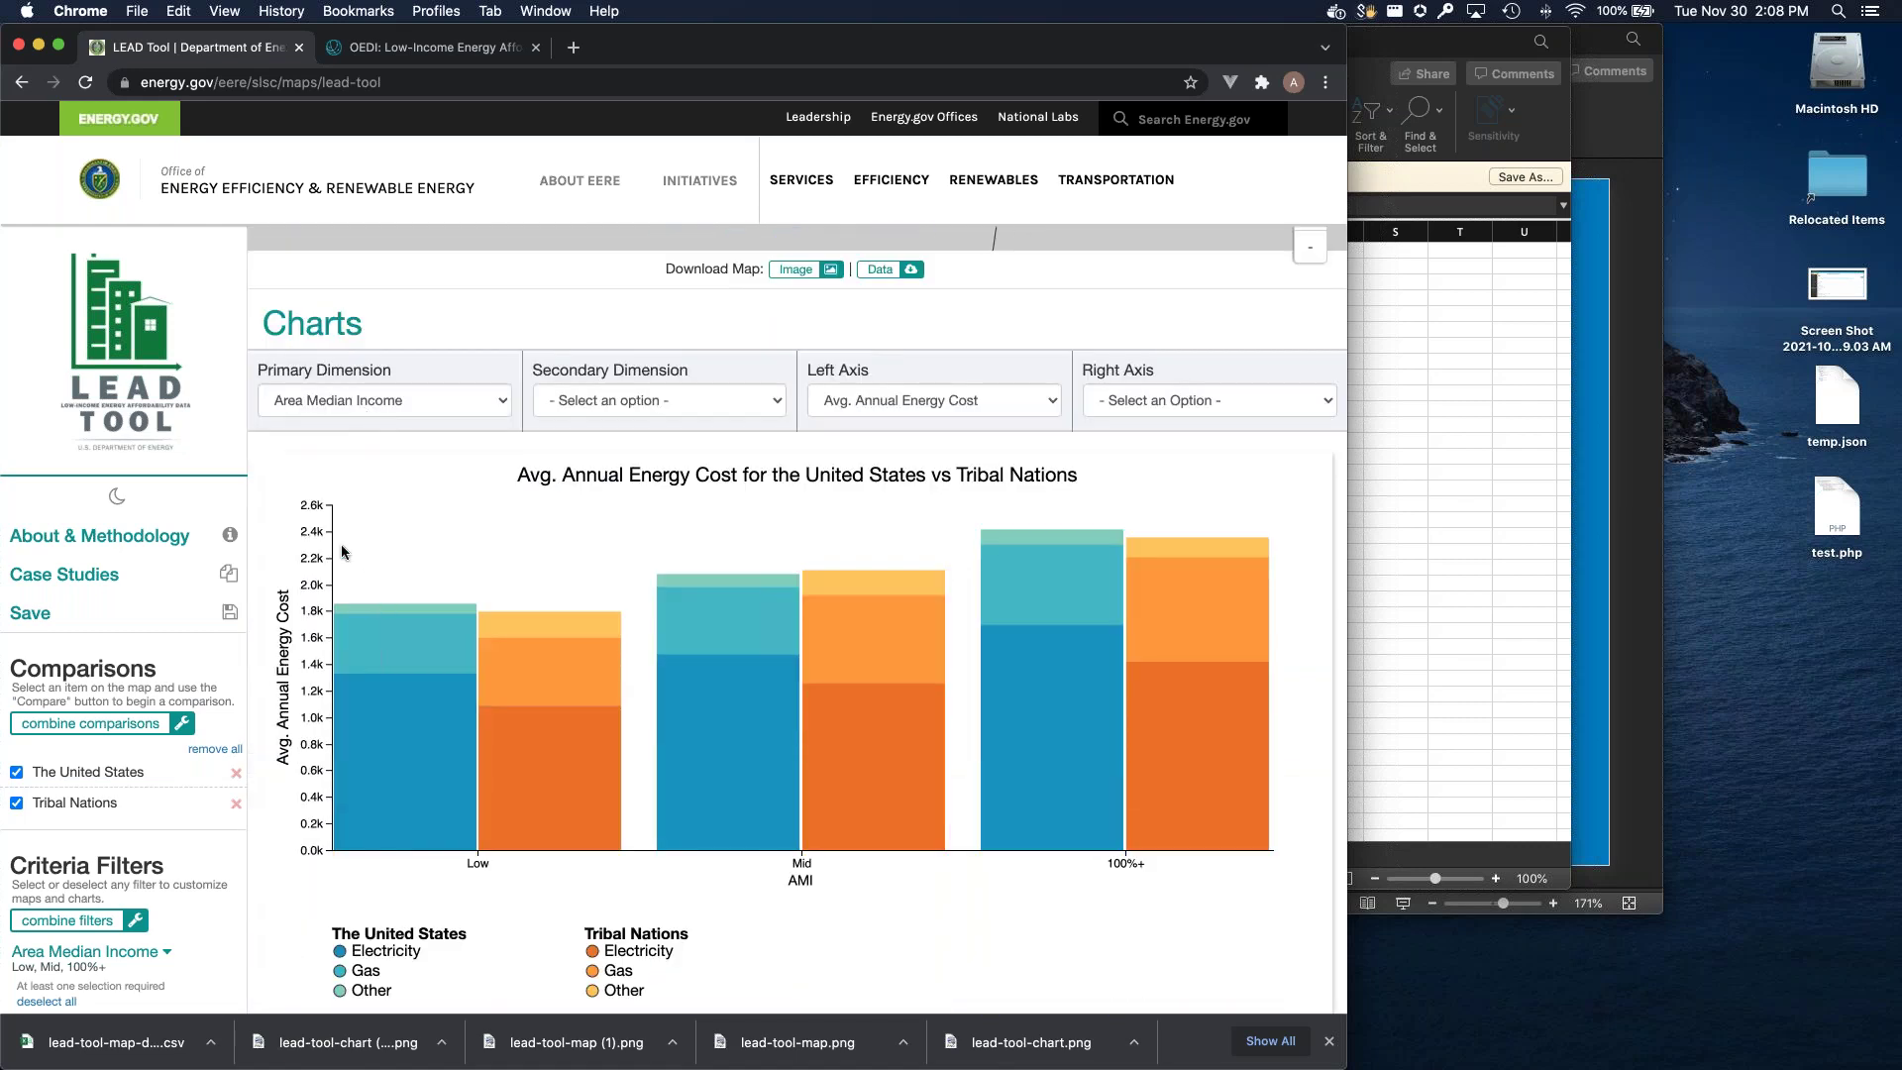
pyautogui.scroll(-4, 188, 662)
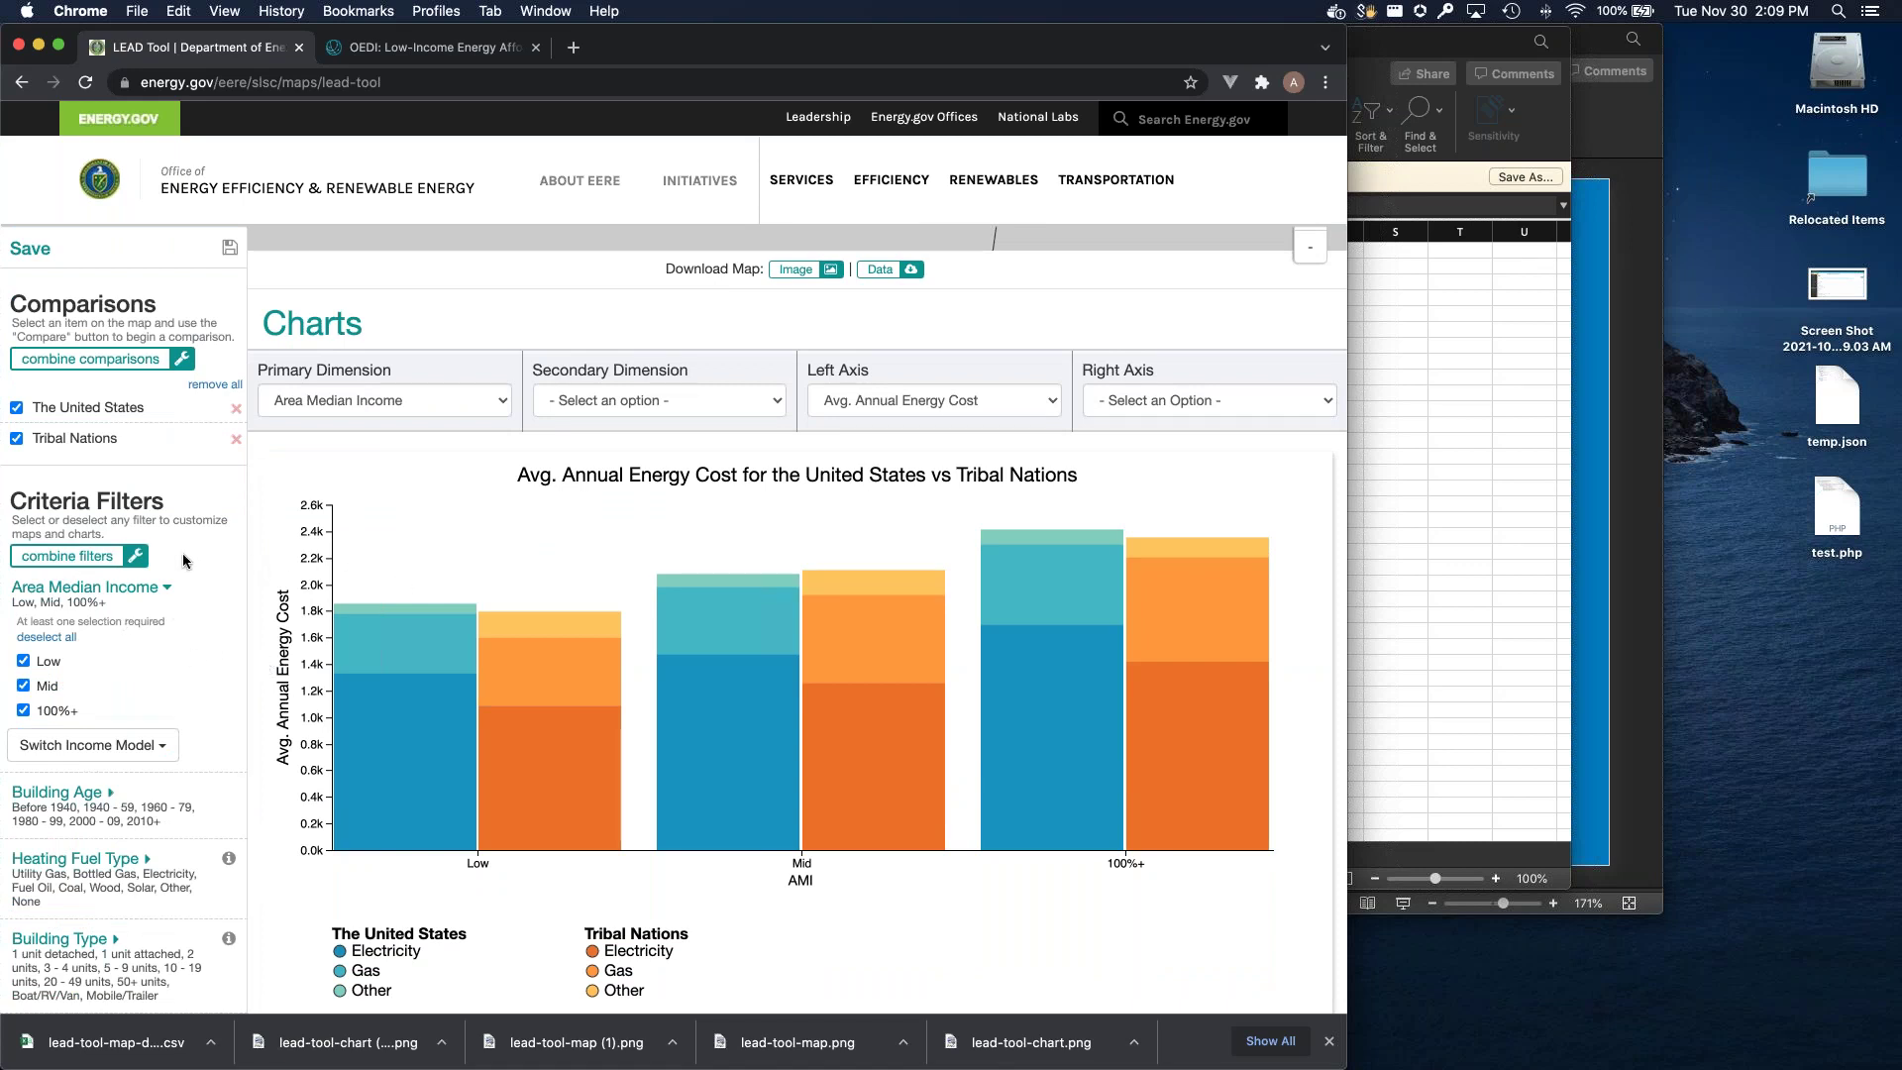
pyautogui.scroll(4, 184, 560)
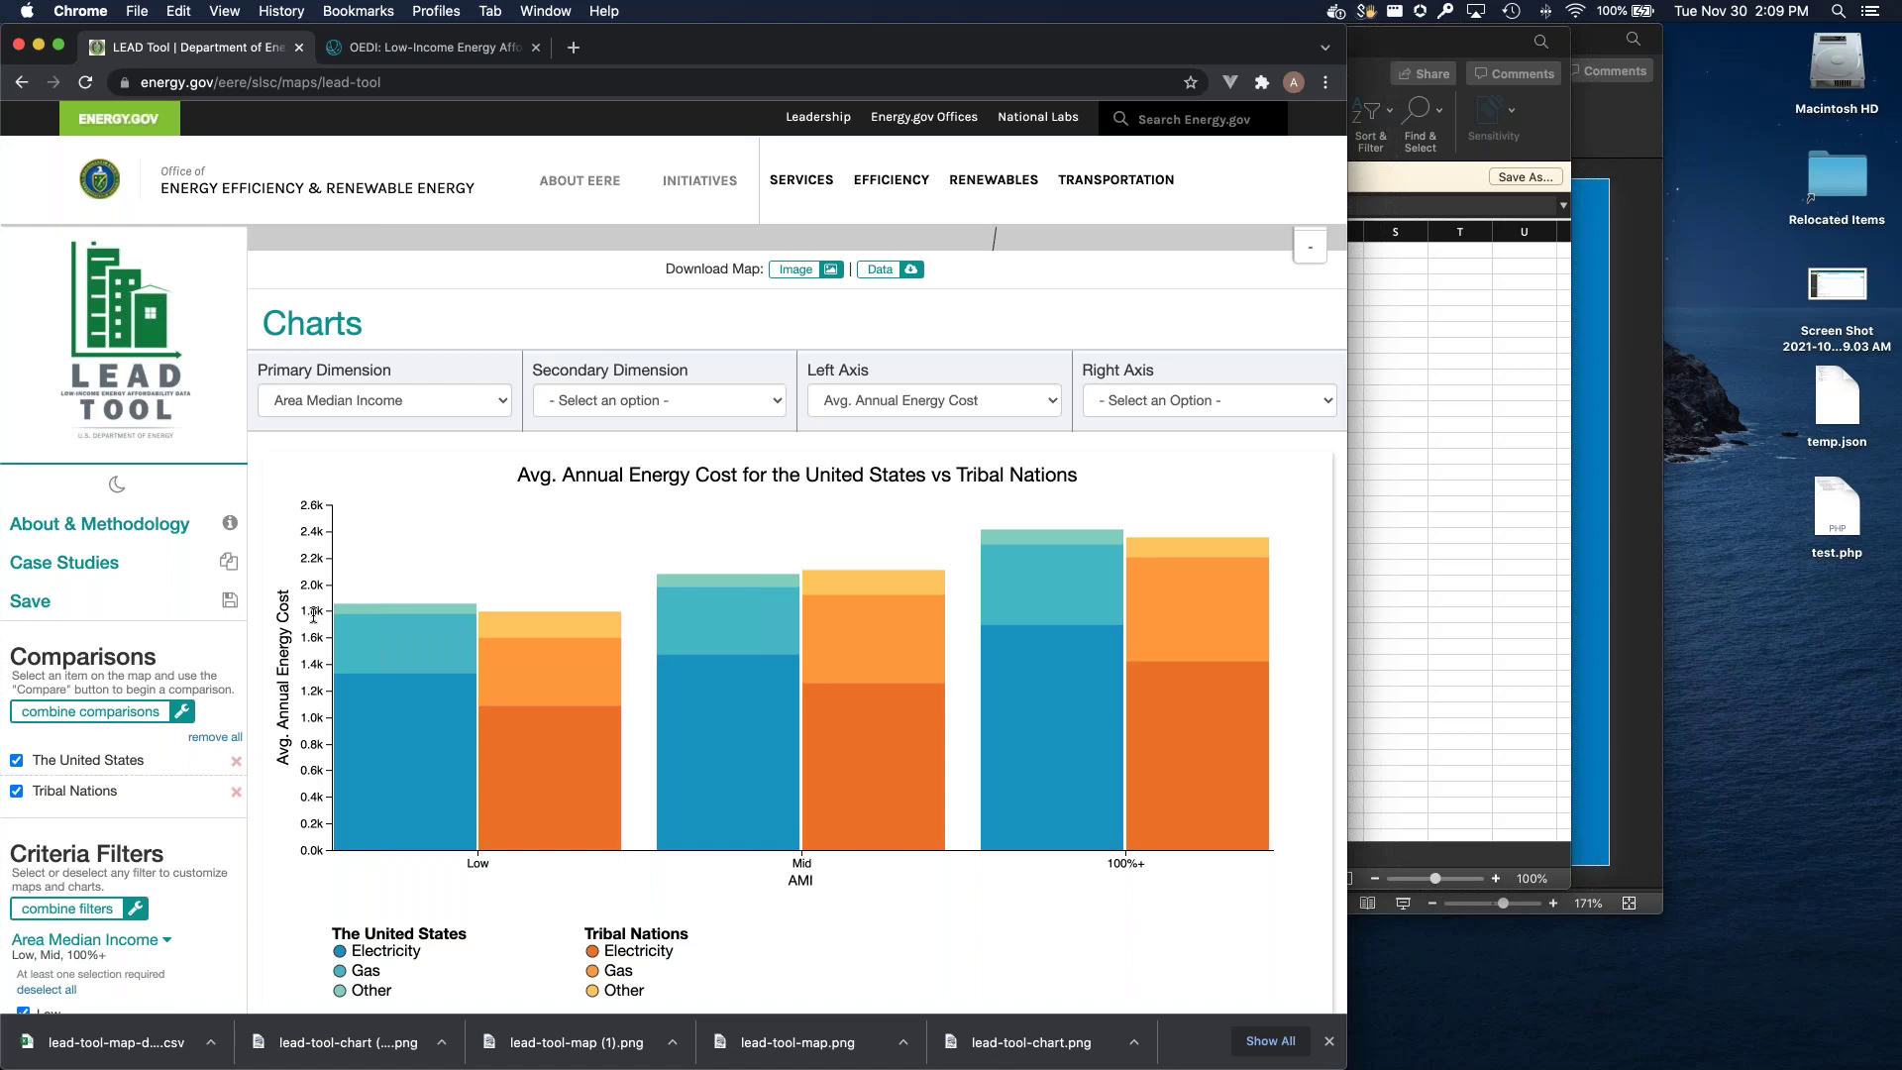
pyautogui.scroll(3, 314, 614)
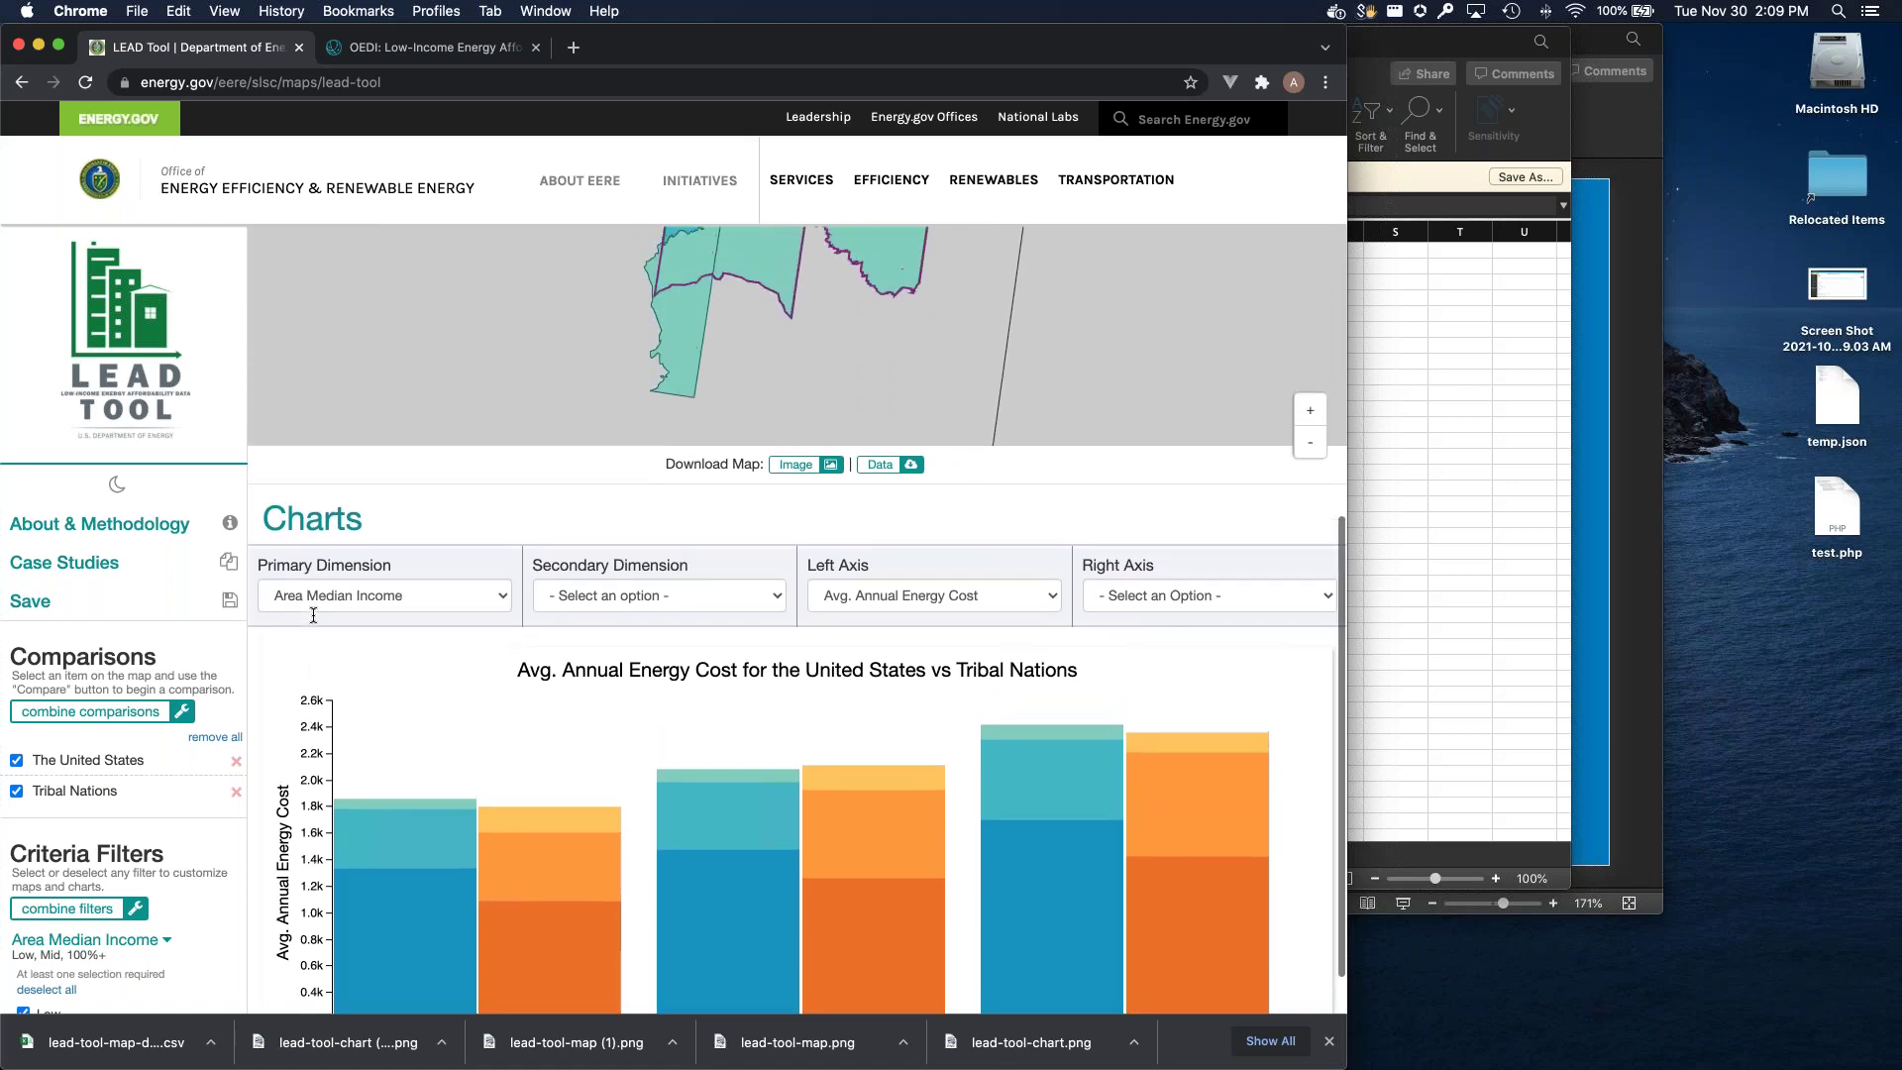
pyautogui.scroll(4, 314, 614)
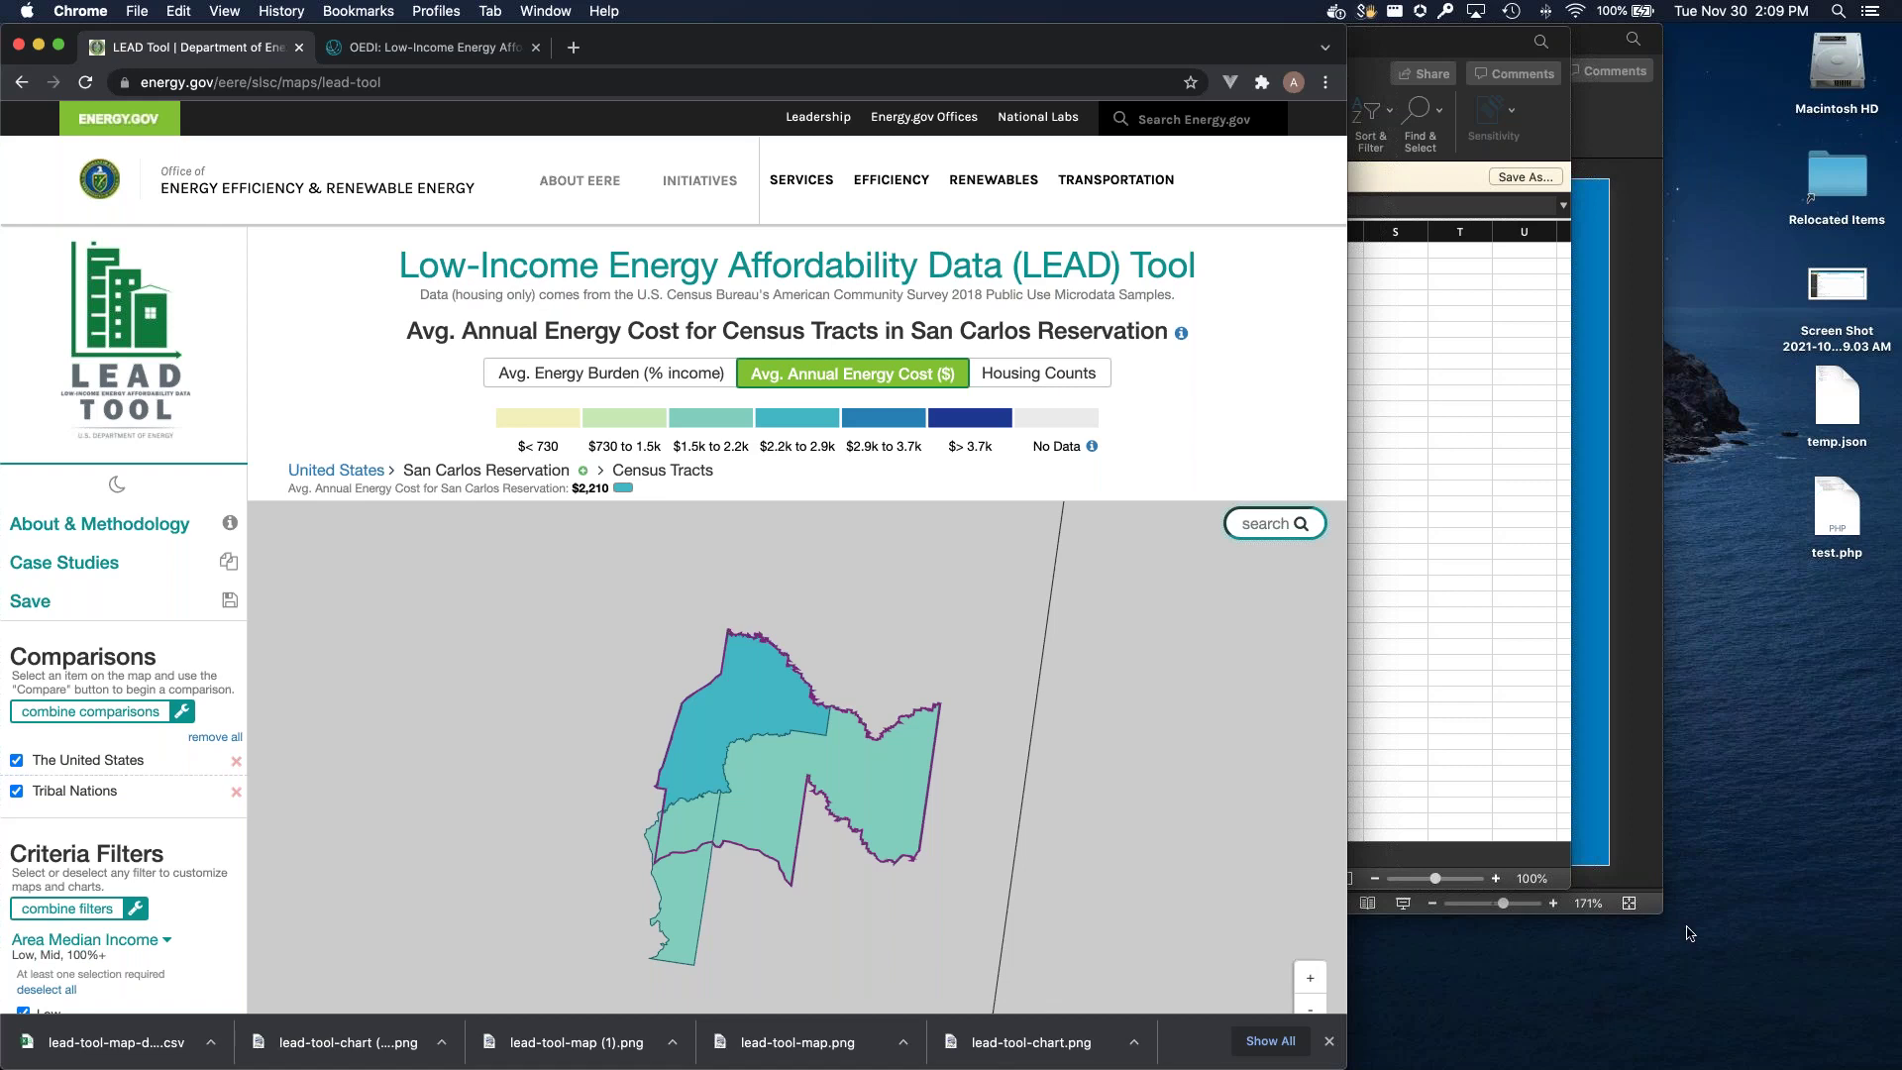
pyautogui.click(1586, 800)
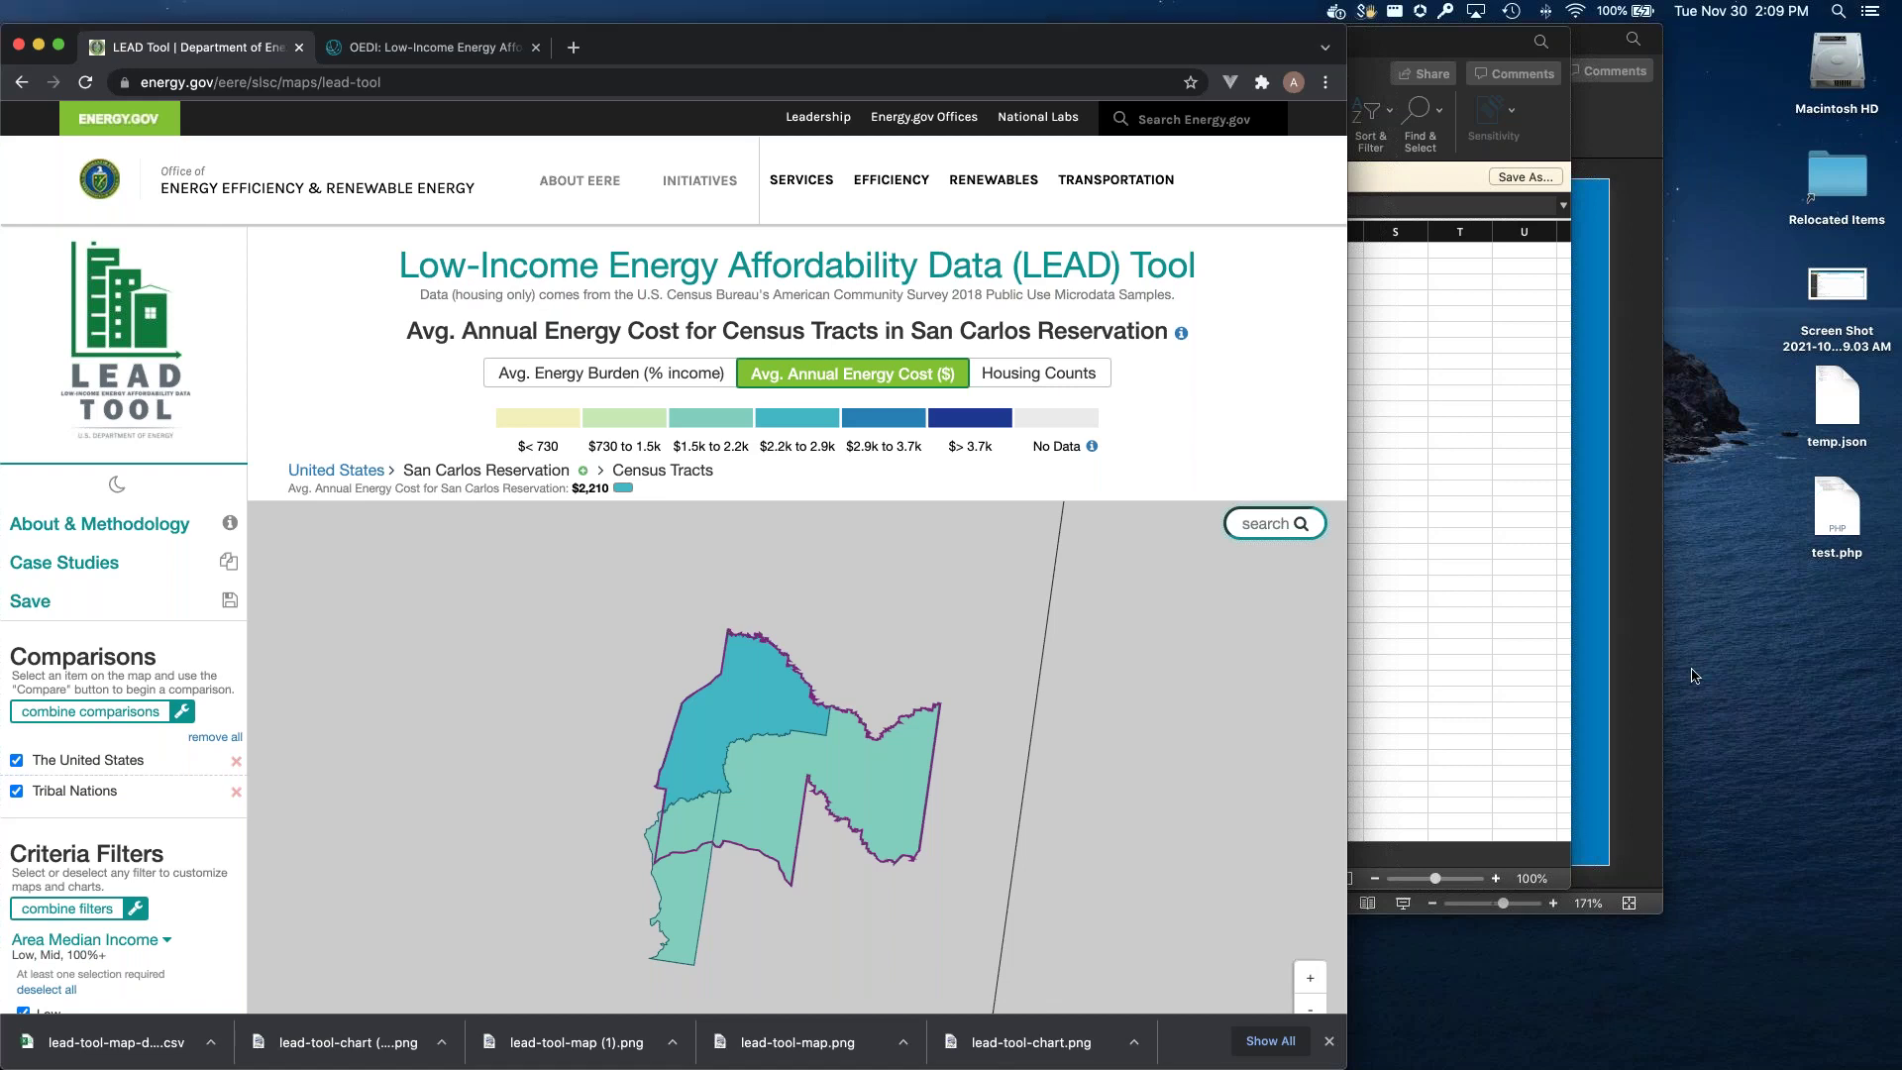